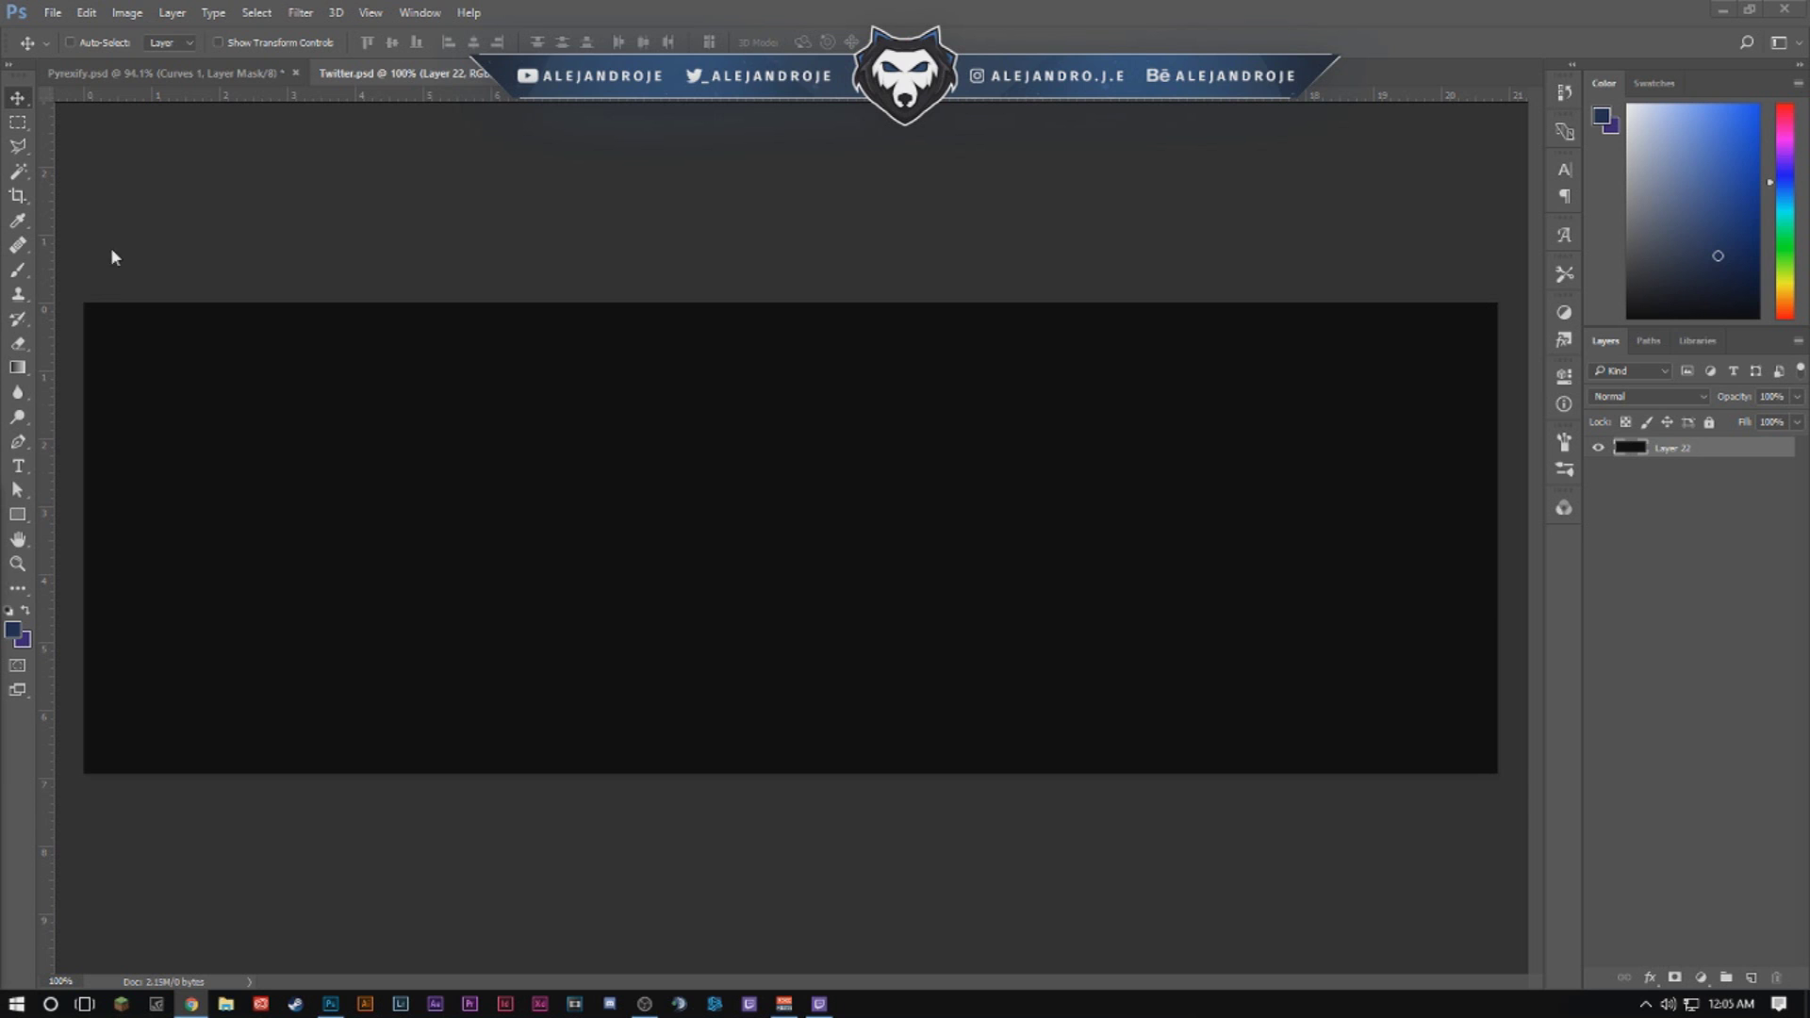
# Compare the finished Pyrexify.psd banner with the blank Twitter.psd document.
pyautogui.click(207, 73)
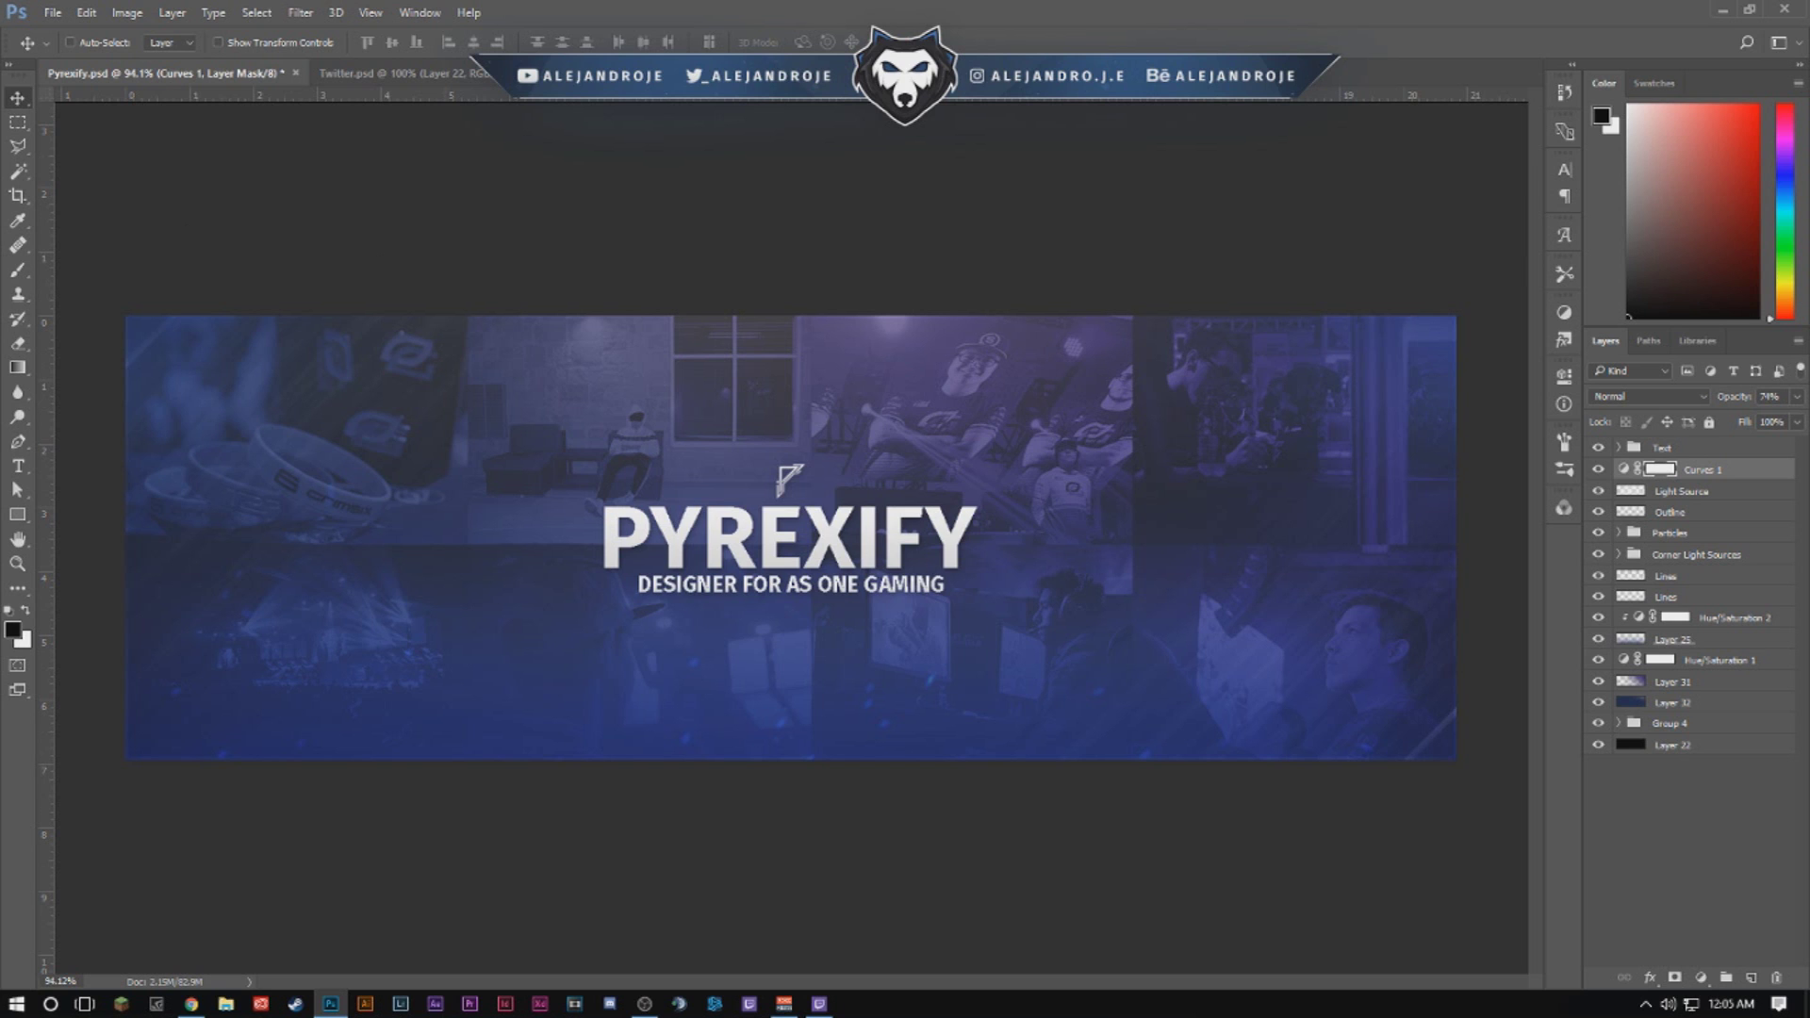
pyautogui.moveTo(0, 95); pyautogui.dragTo(668, 228)
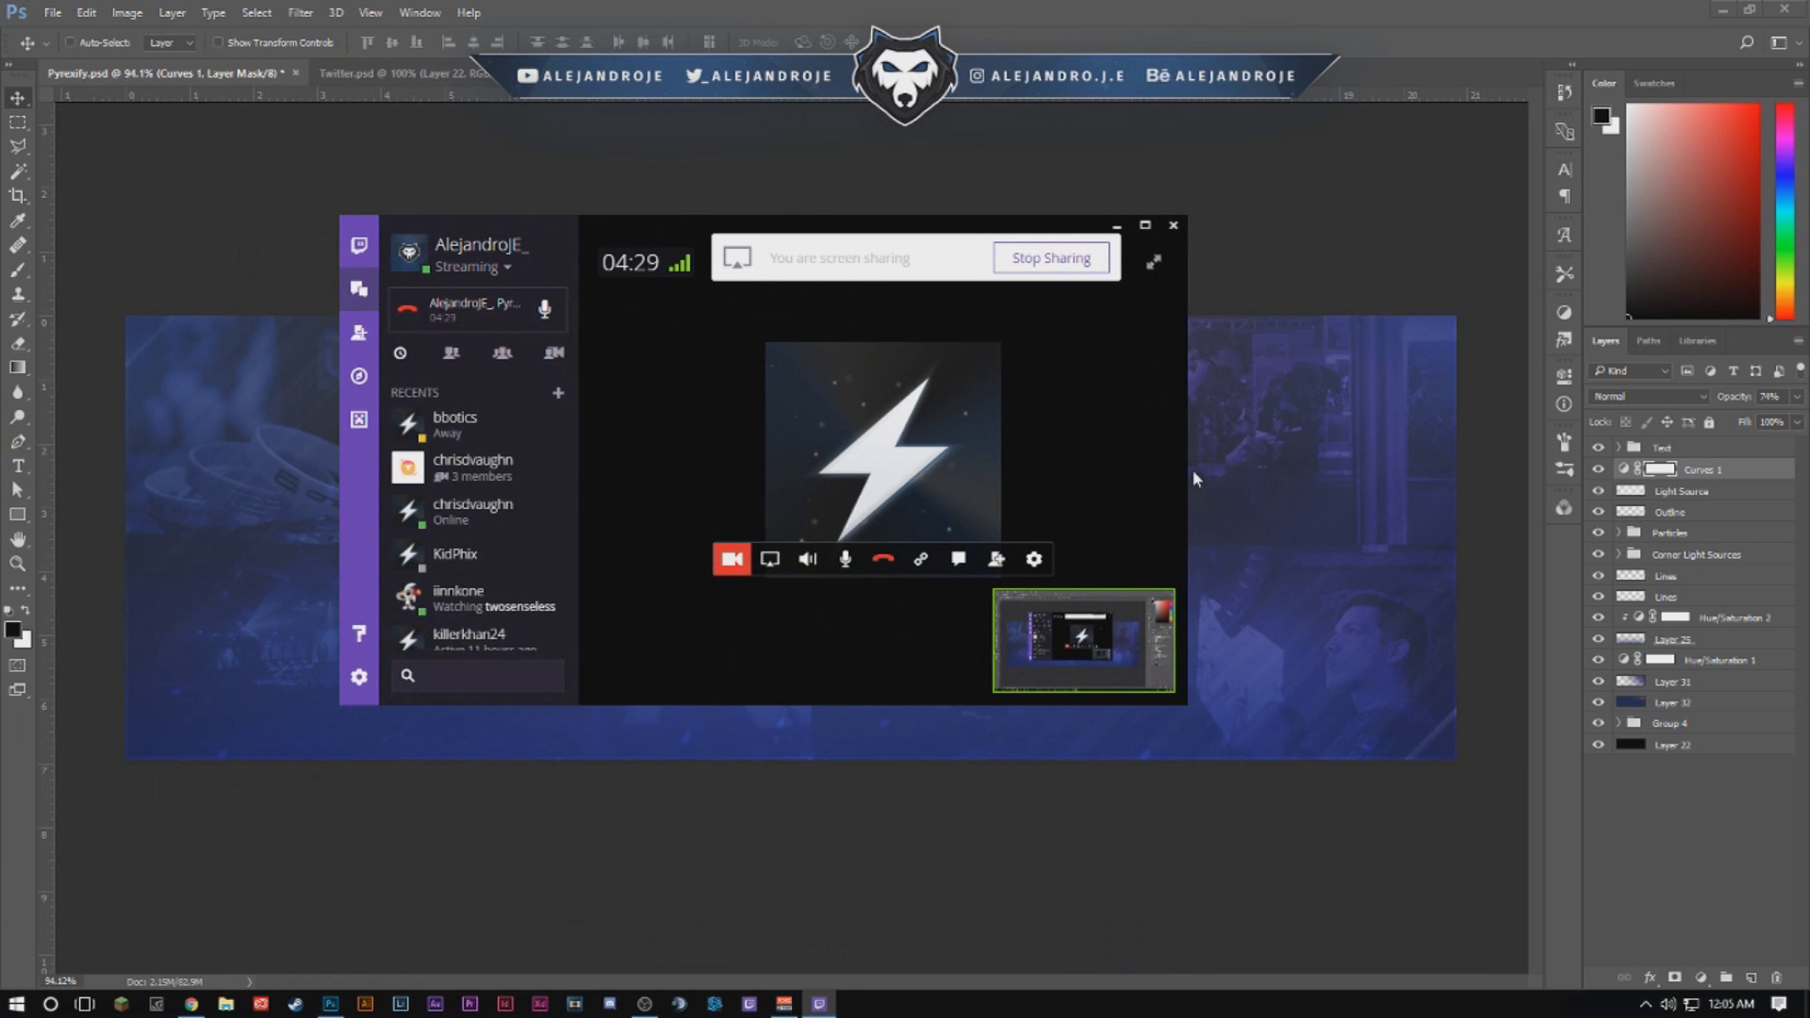
pyautogui.moveTo(895, 231); pyautogui.dragTo(0, 231)
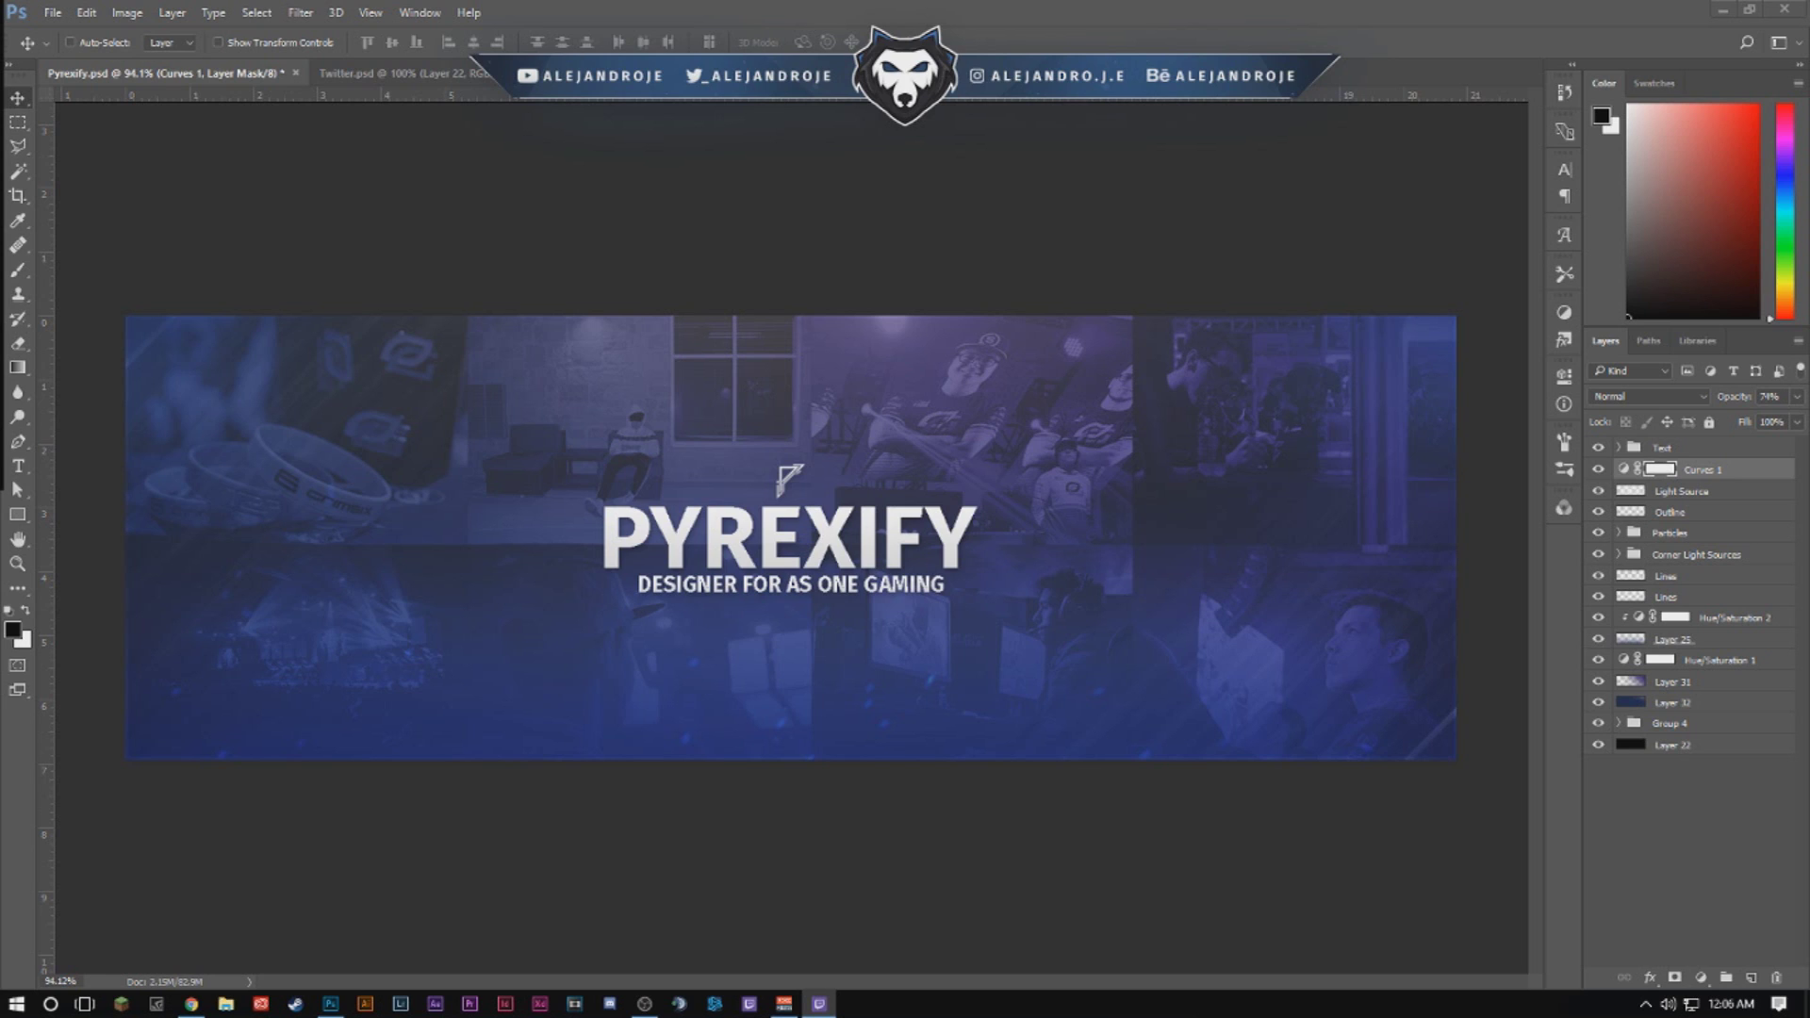
pyautogui.click(419, 73)
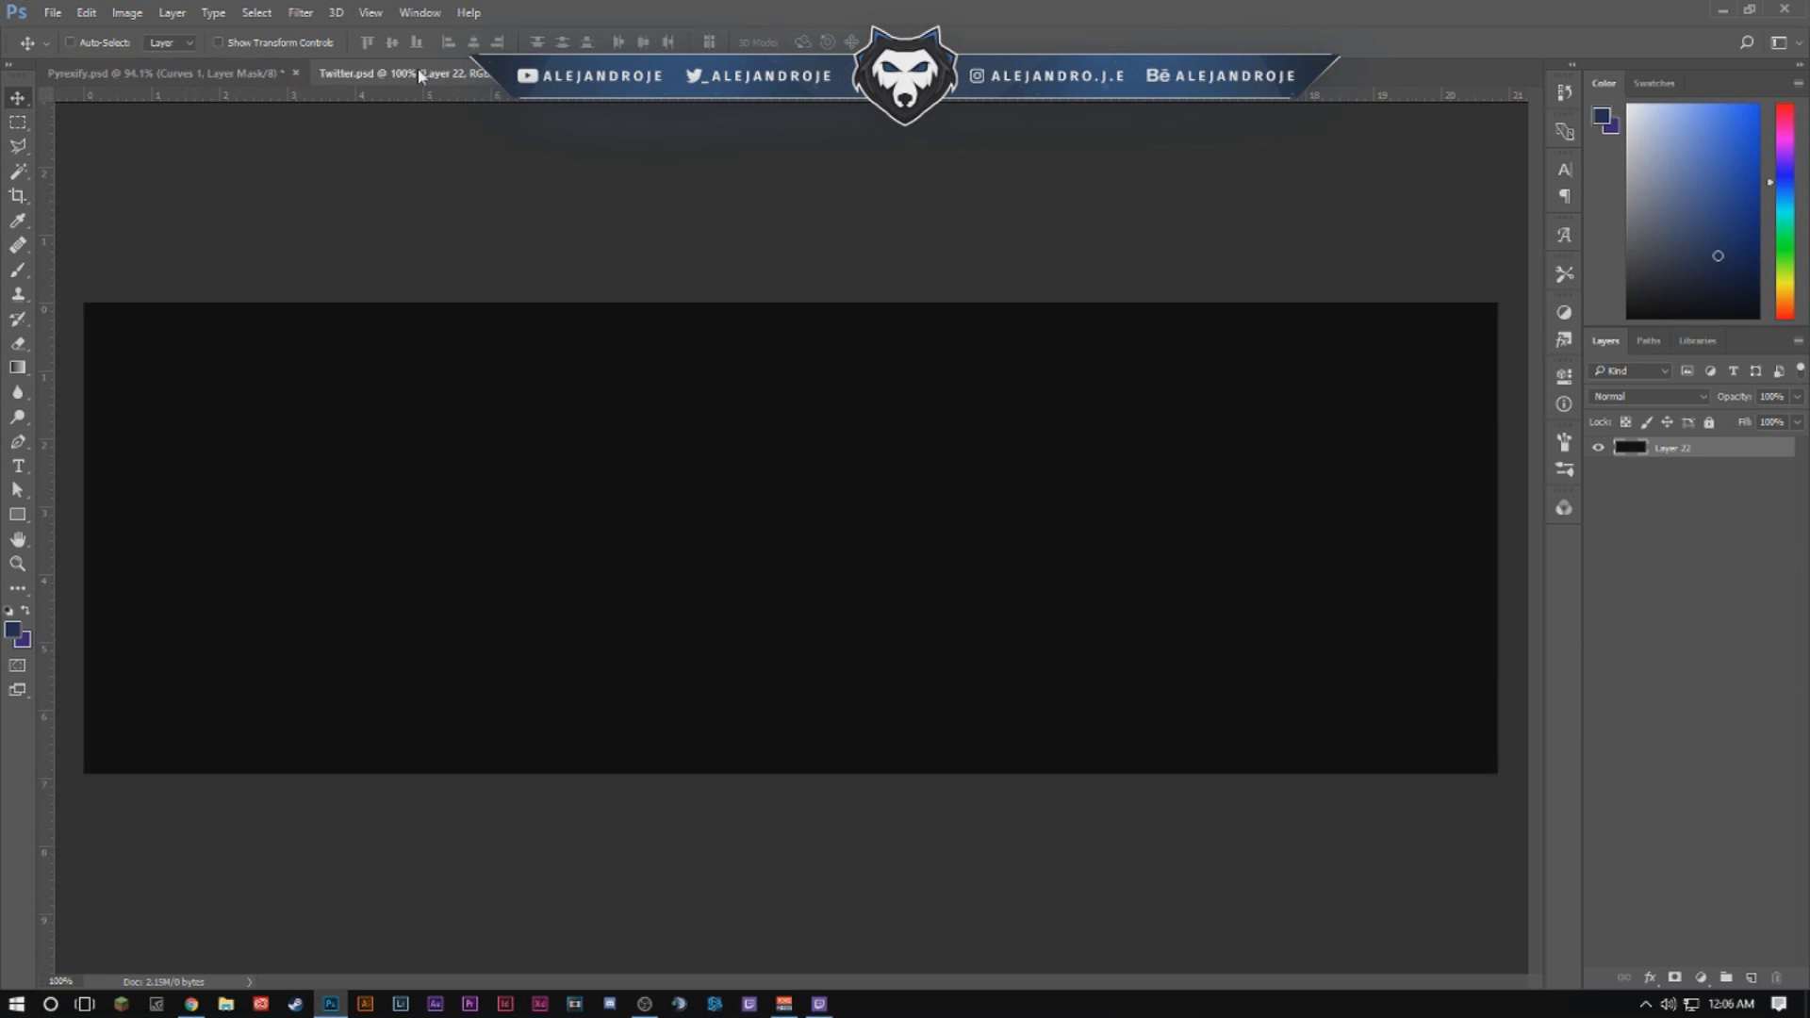
pyautogui.click(224, 68)
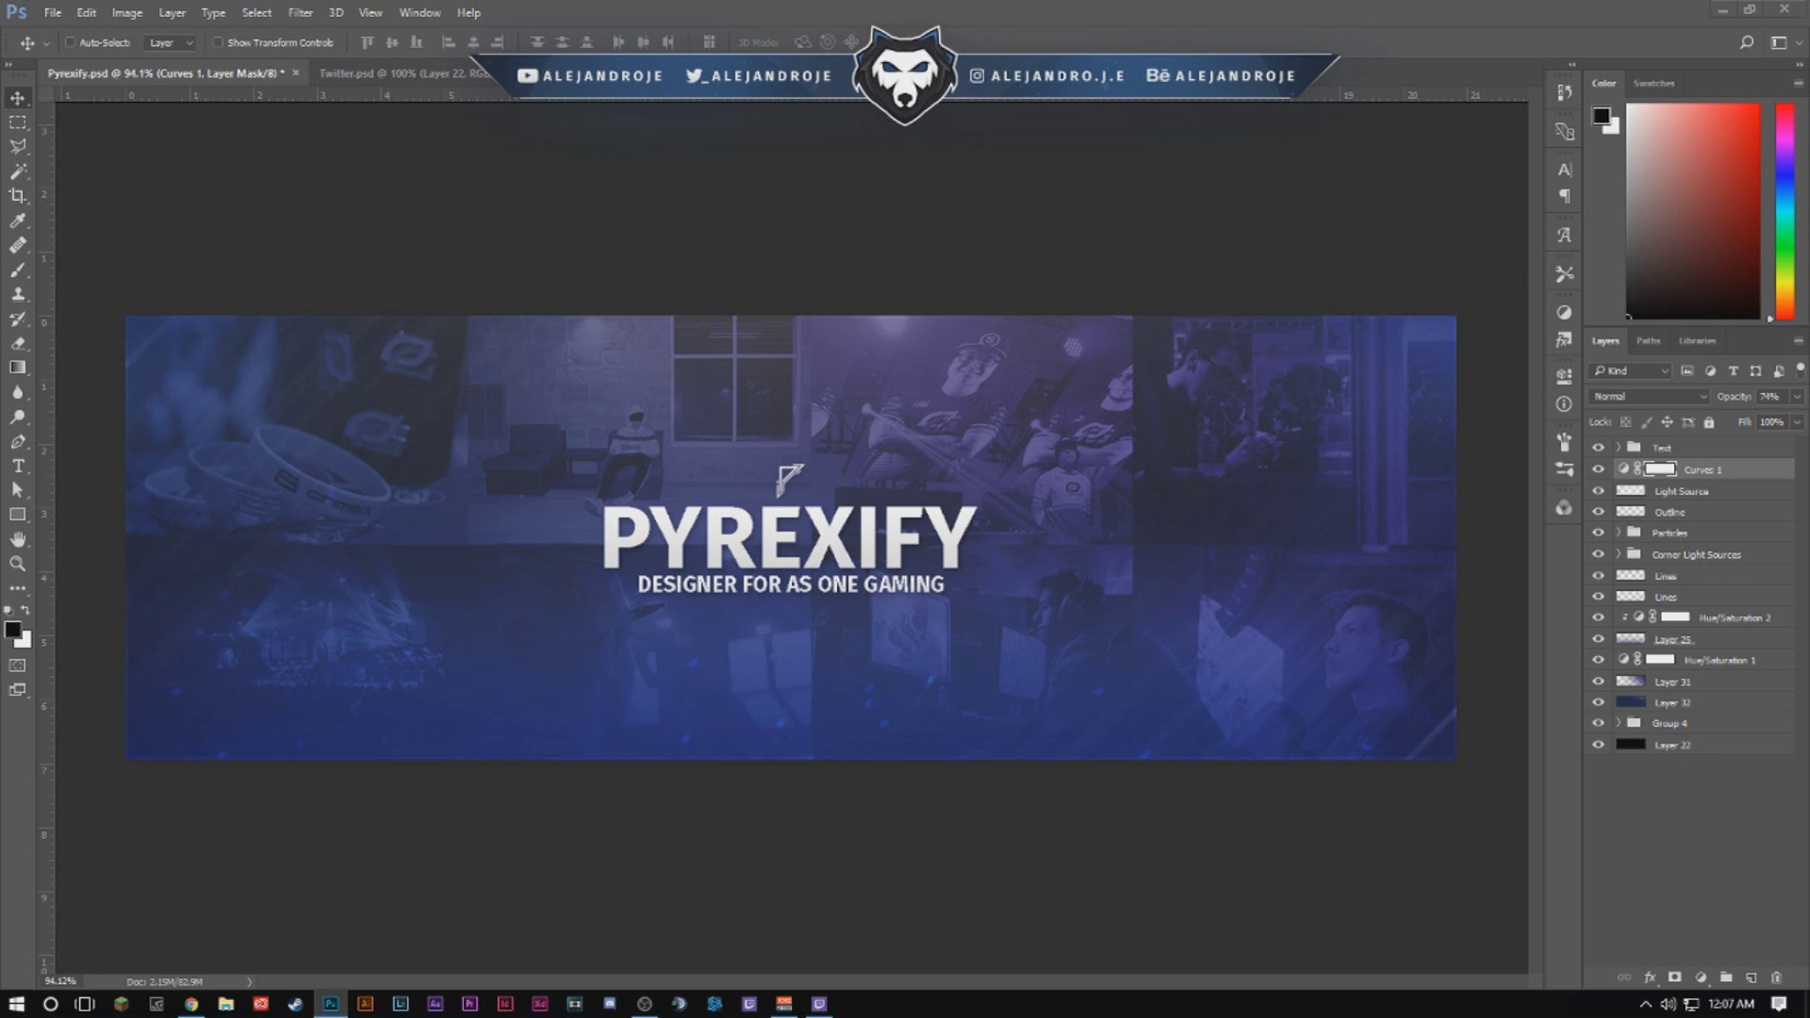
# Switch to Gmail in Chrome and review the client's Twitter Banner requests for pictures, logo, tagline and color scheme.
pyautogui.hotkey('alt', 'Tab')
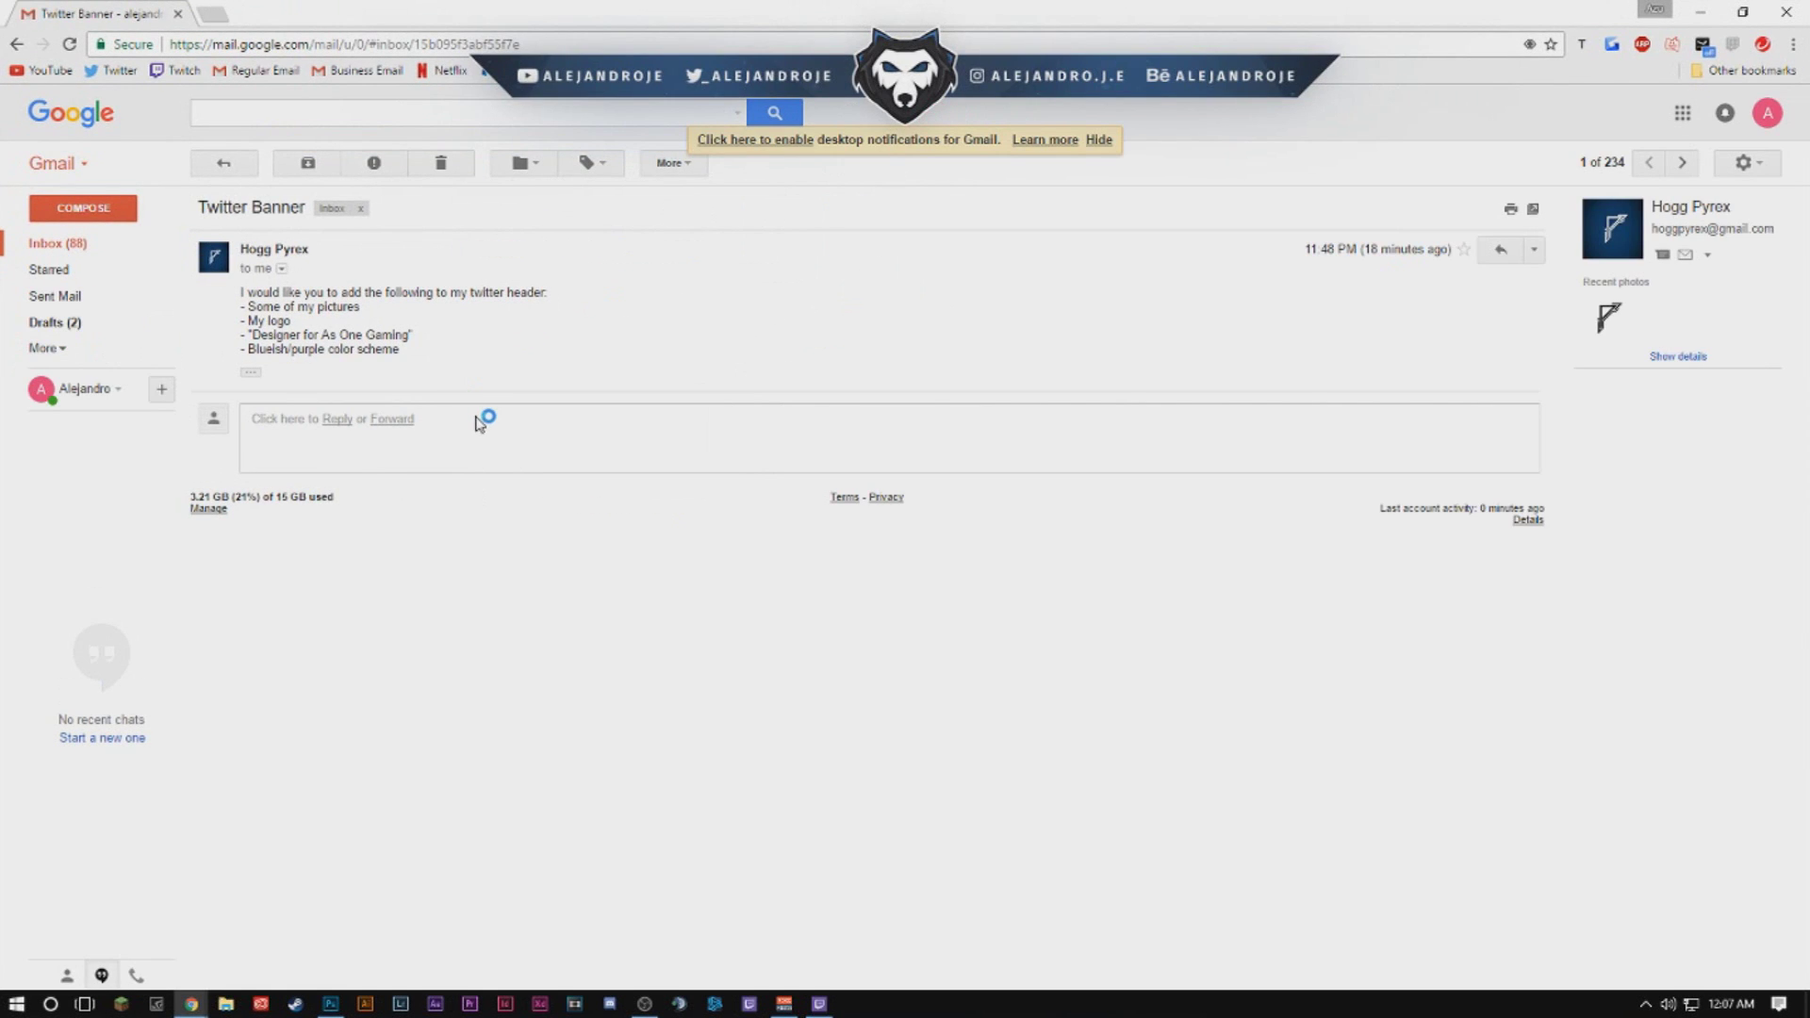
pyautogui.moveTo(250, 306); pyautogui.dragTo(406, 302)
pyautogui.moveTo(243, 322); pyautogui.dragTo(422, 329)
pyautogui.moveTo(243, 350); pyautogui.dragTo(382, 351)
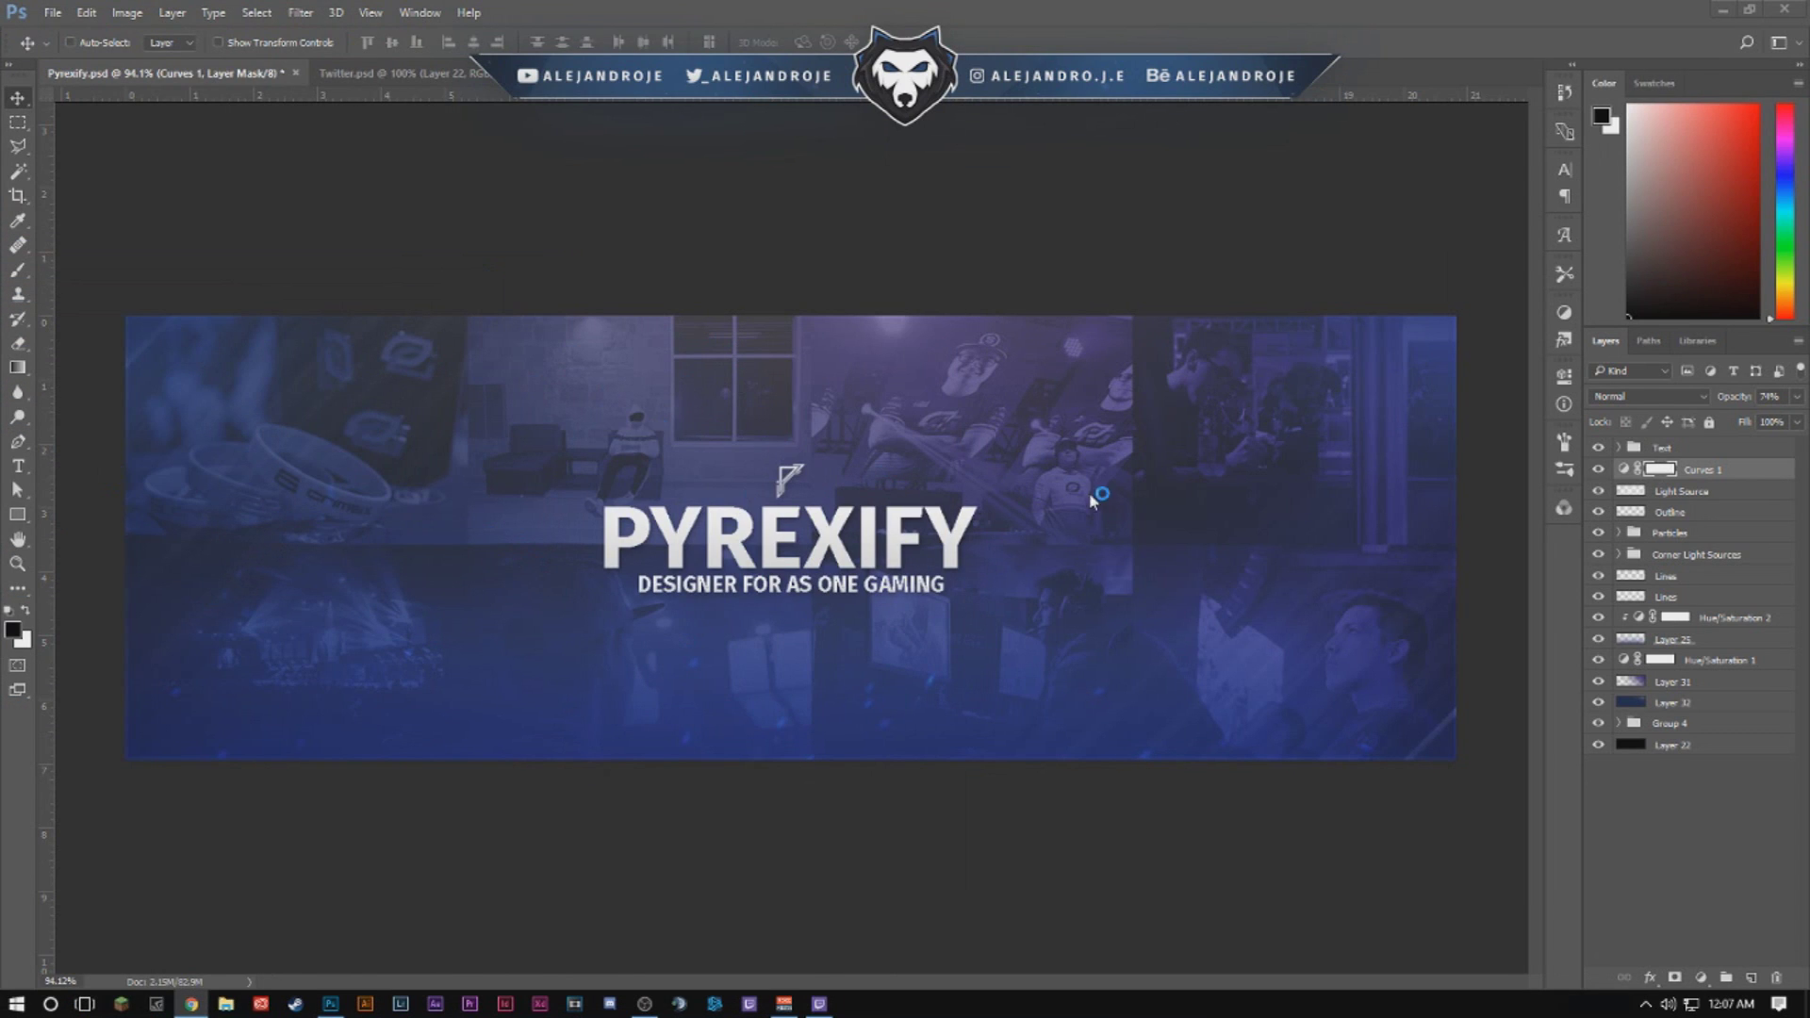
# Place the client's photos into Twitter.psd in Photoshop and move the IMG_8791 layer below Layer 22.
pyautogui.click(428, 82)
pyautogui.click(234, 1001)
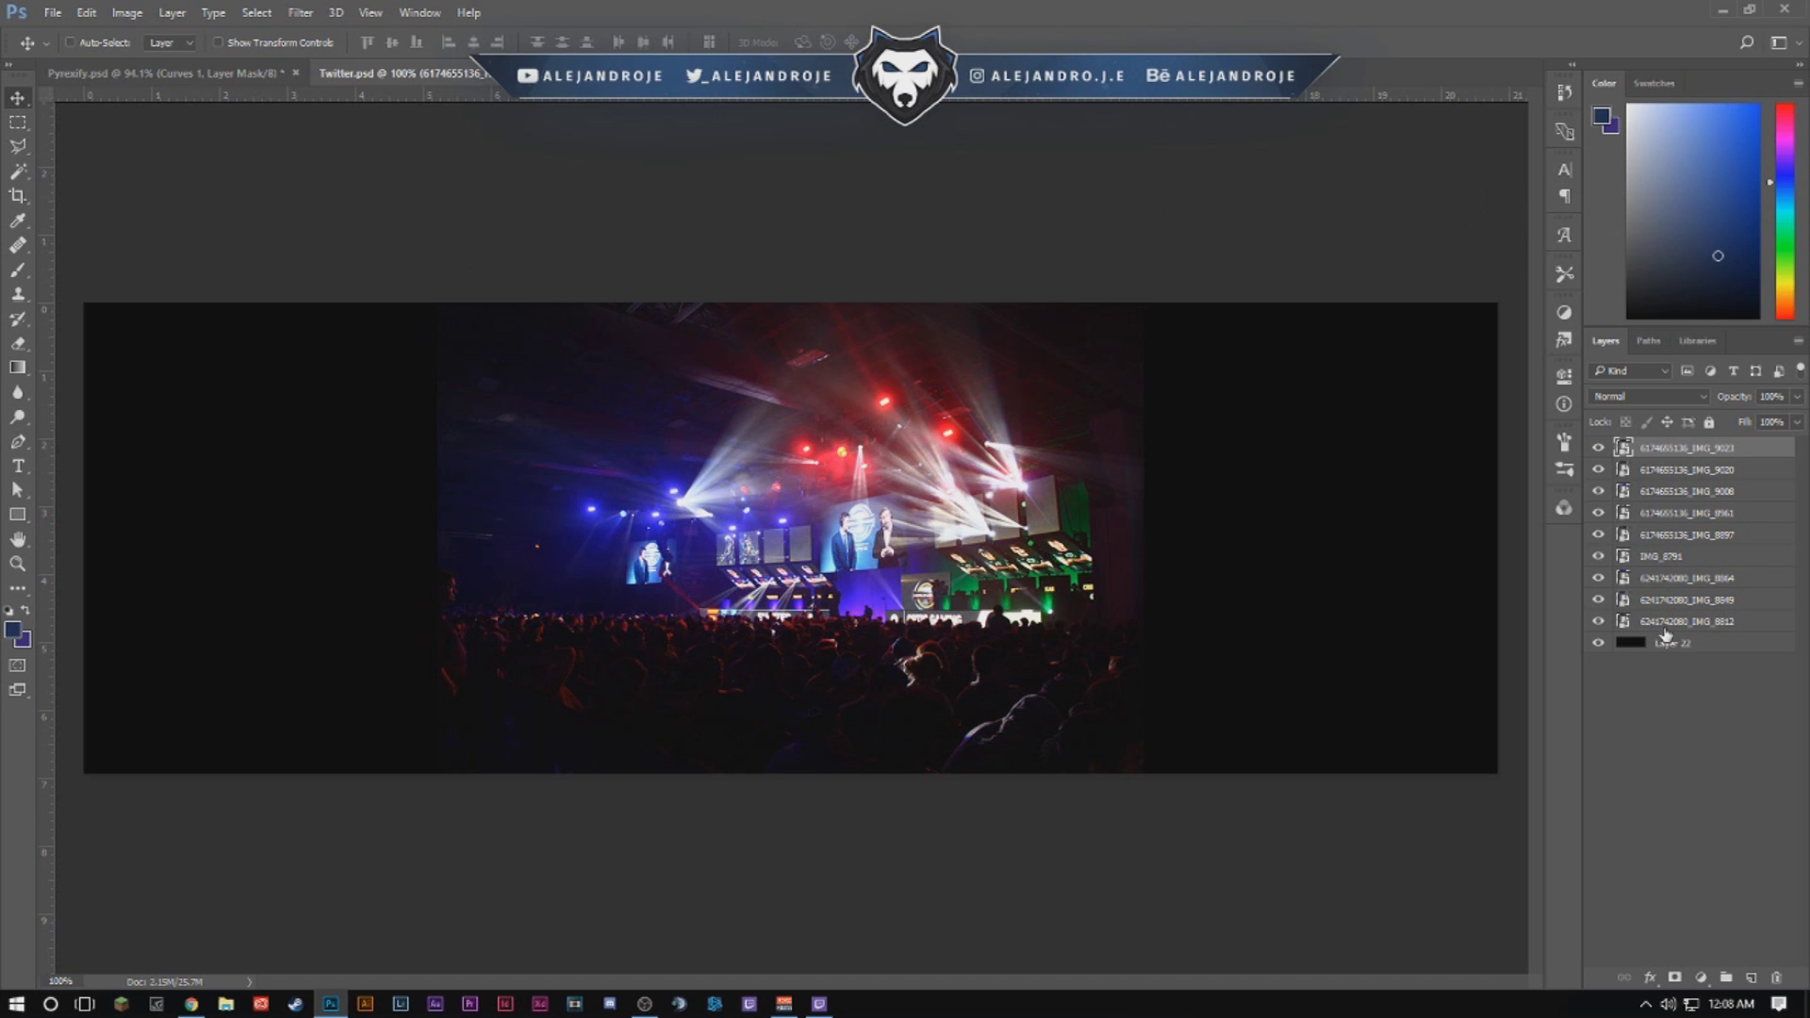
pyautogui.moveTo(1677, 557); pyautogui.dragTo(1696, 775)
pyautogui.click(1761, 447)
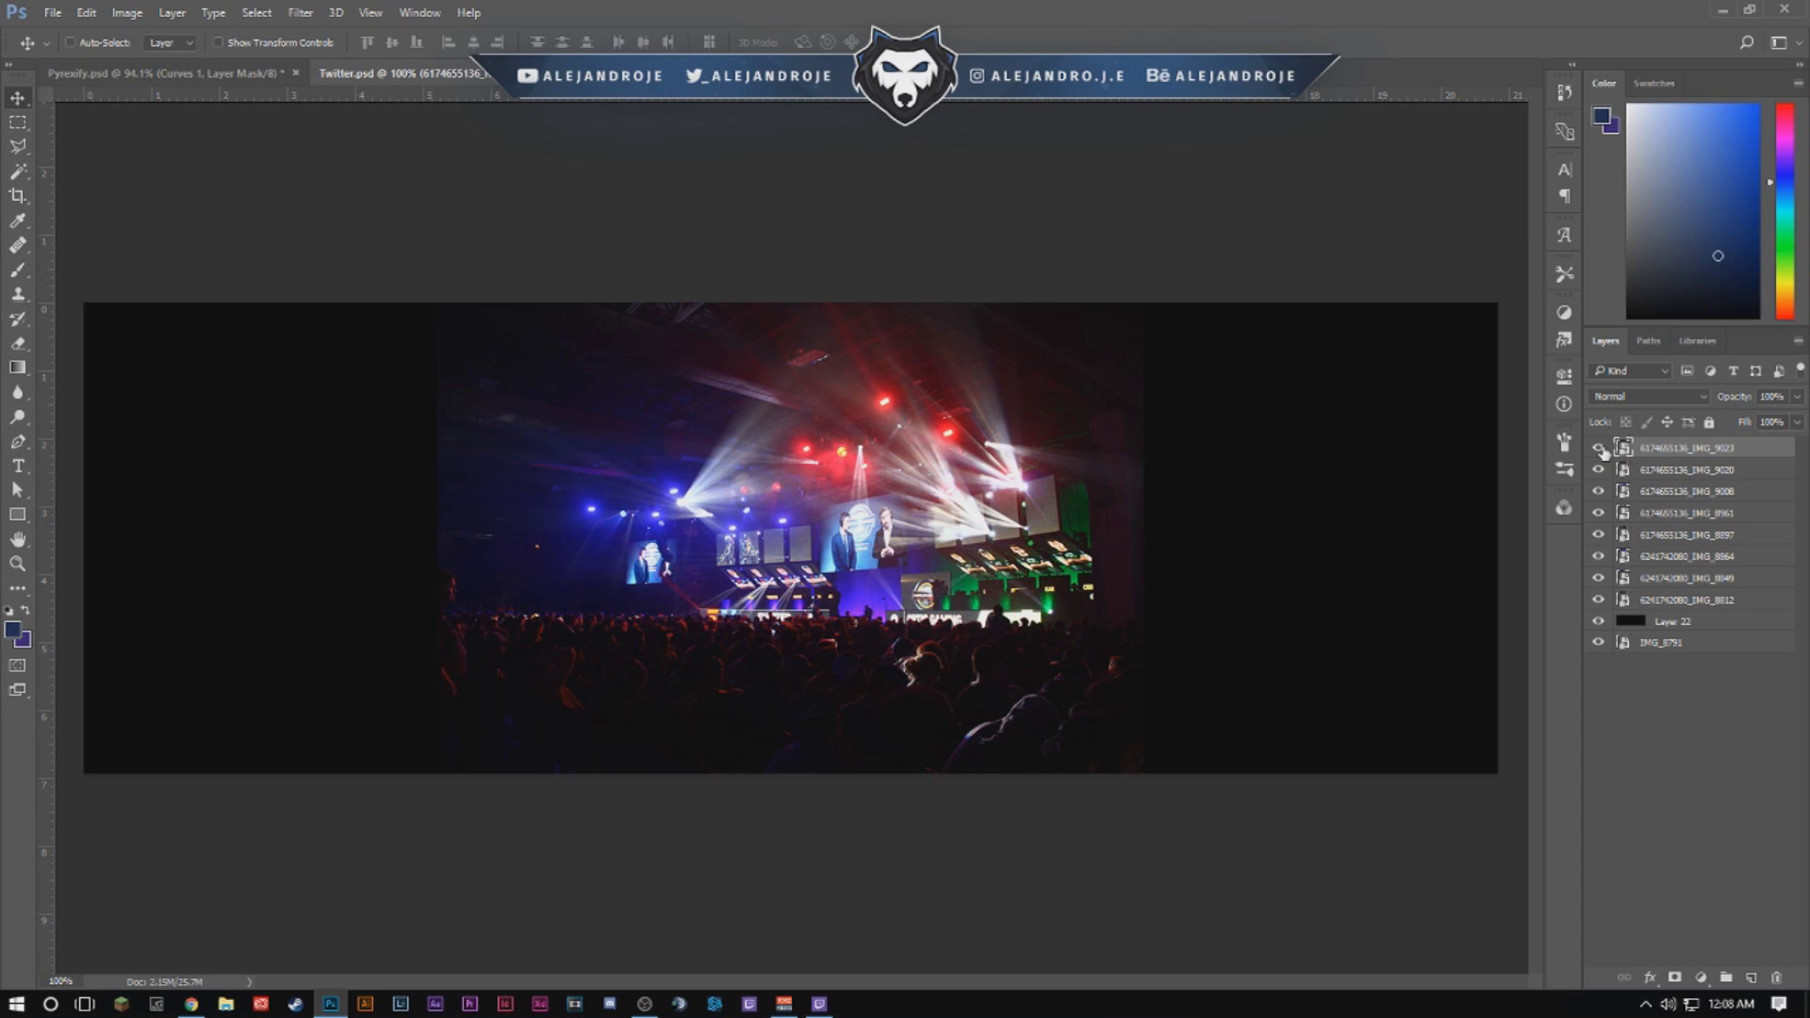
# Hide the photo layers above Layer 22 and show them again one by one to examine each picture.
pyautogui.moveTo(1603, 451); pyautogui.dragTo(1593, 584)
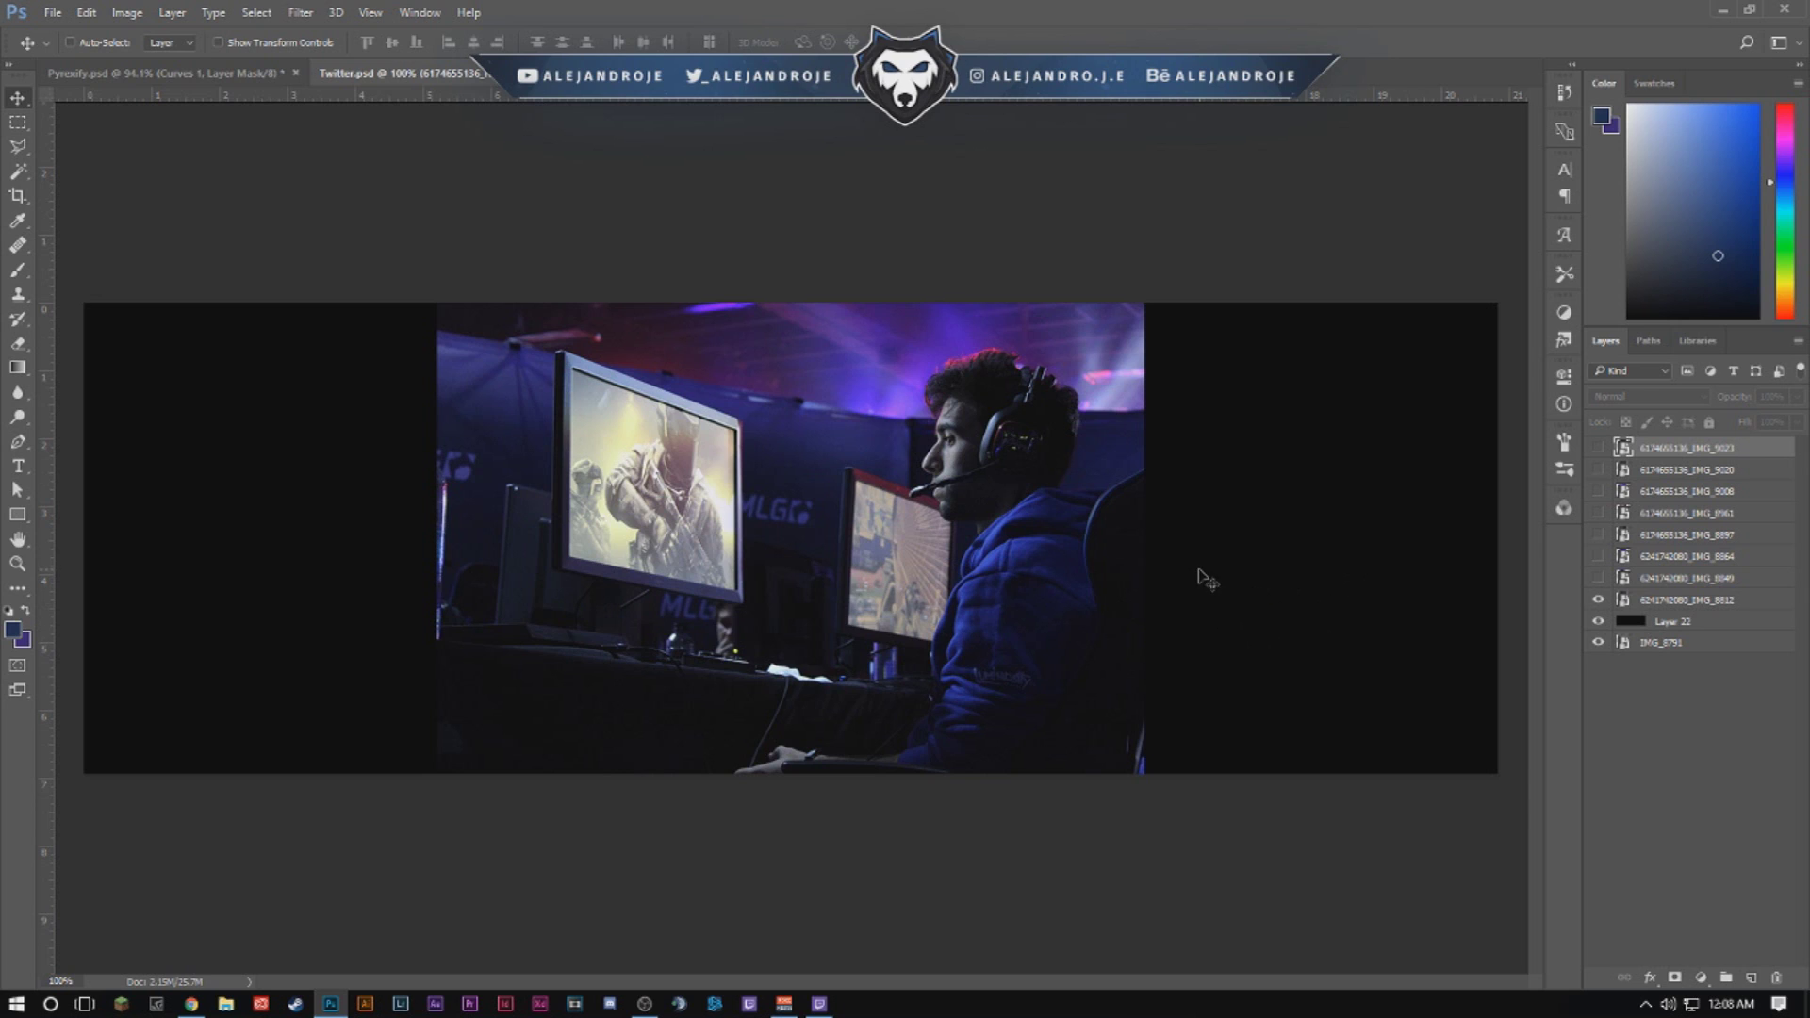
pyautogui.click(1598, 578)
pyautogui.click(1598, 556)
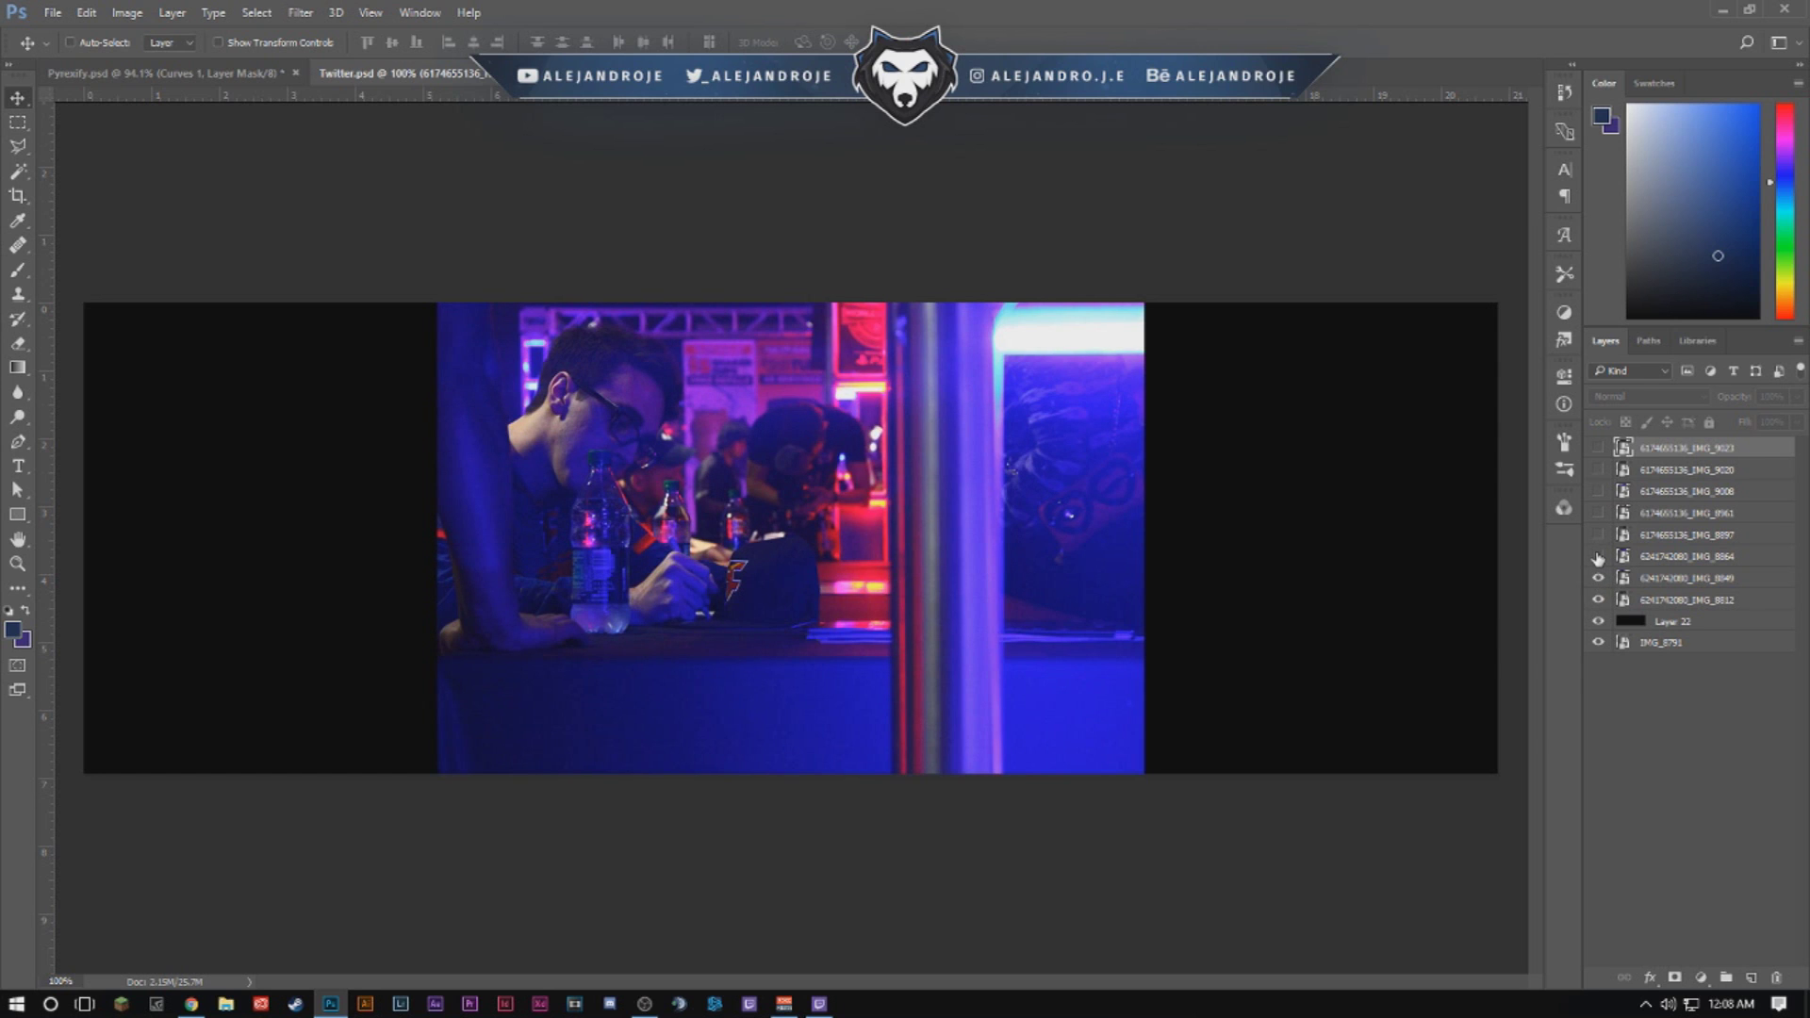
pyautogui.click(1597, 534)
pyautogui.click(1597, 513)
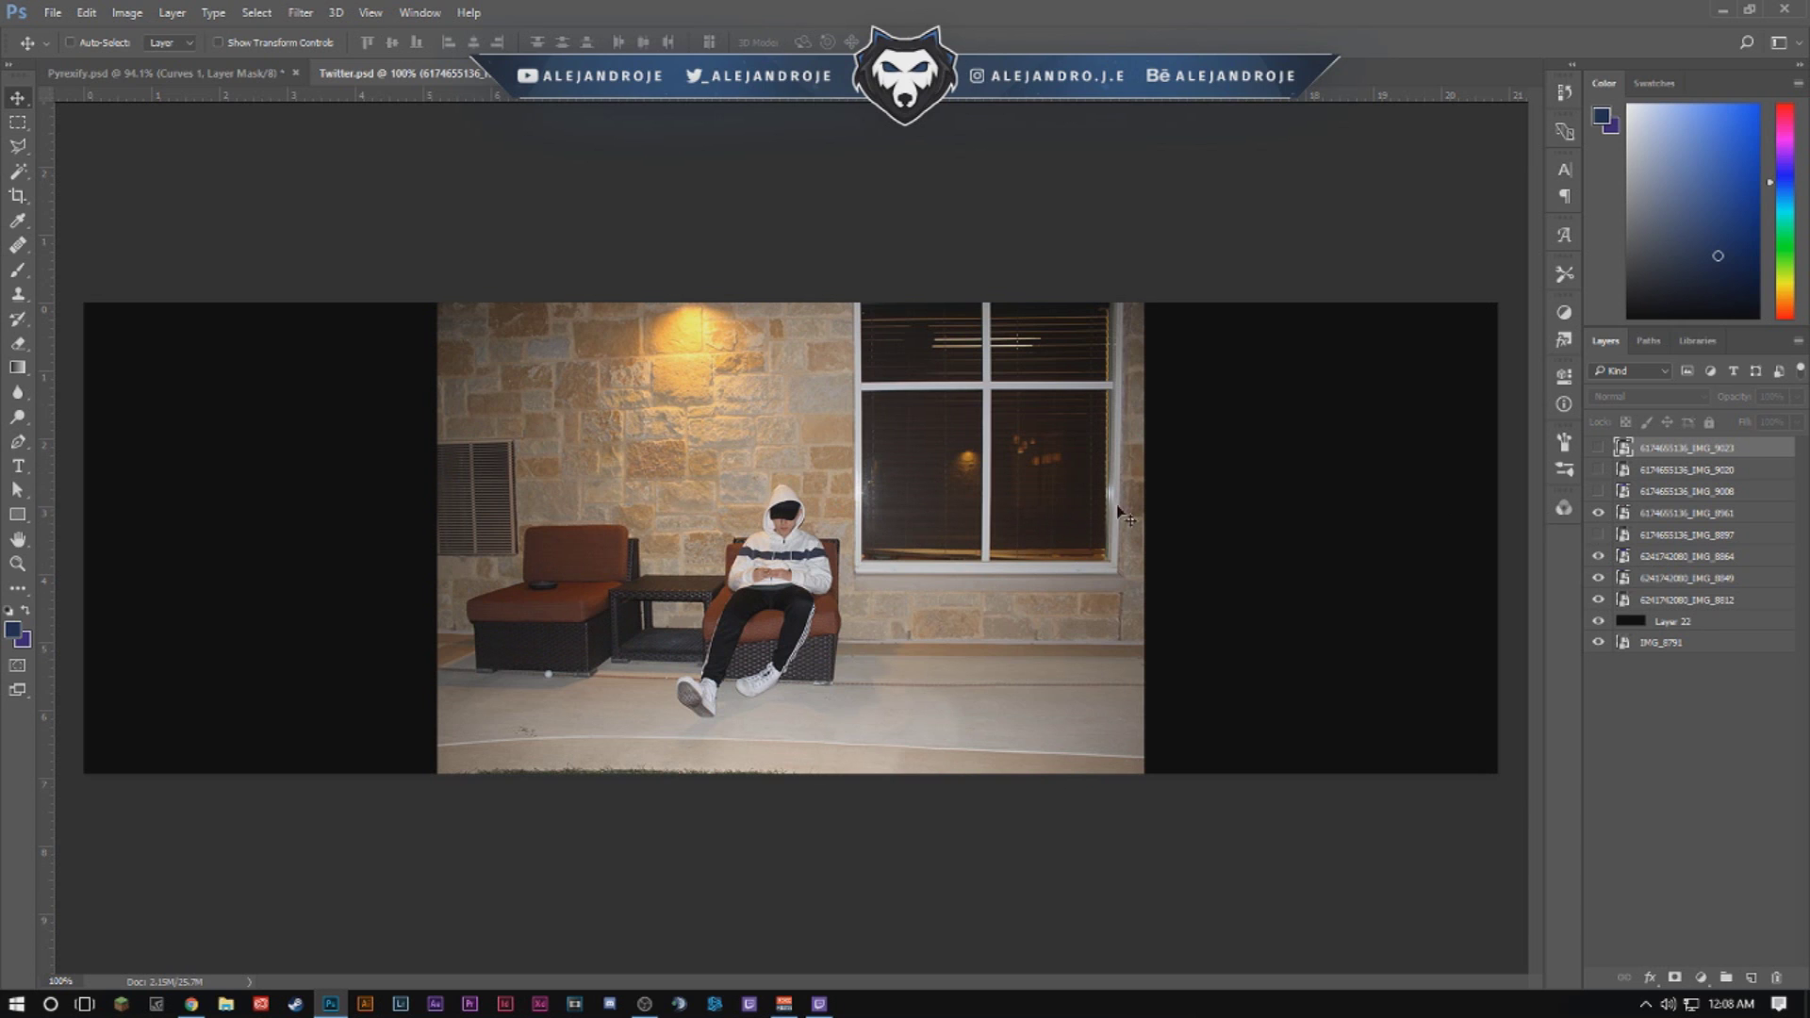
pyautogui.click(1598, 513)
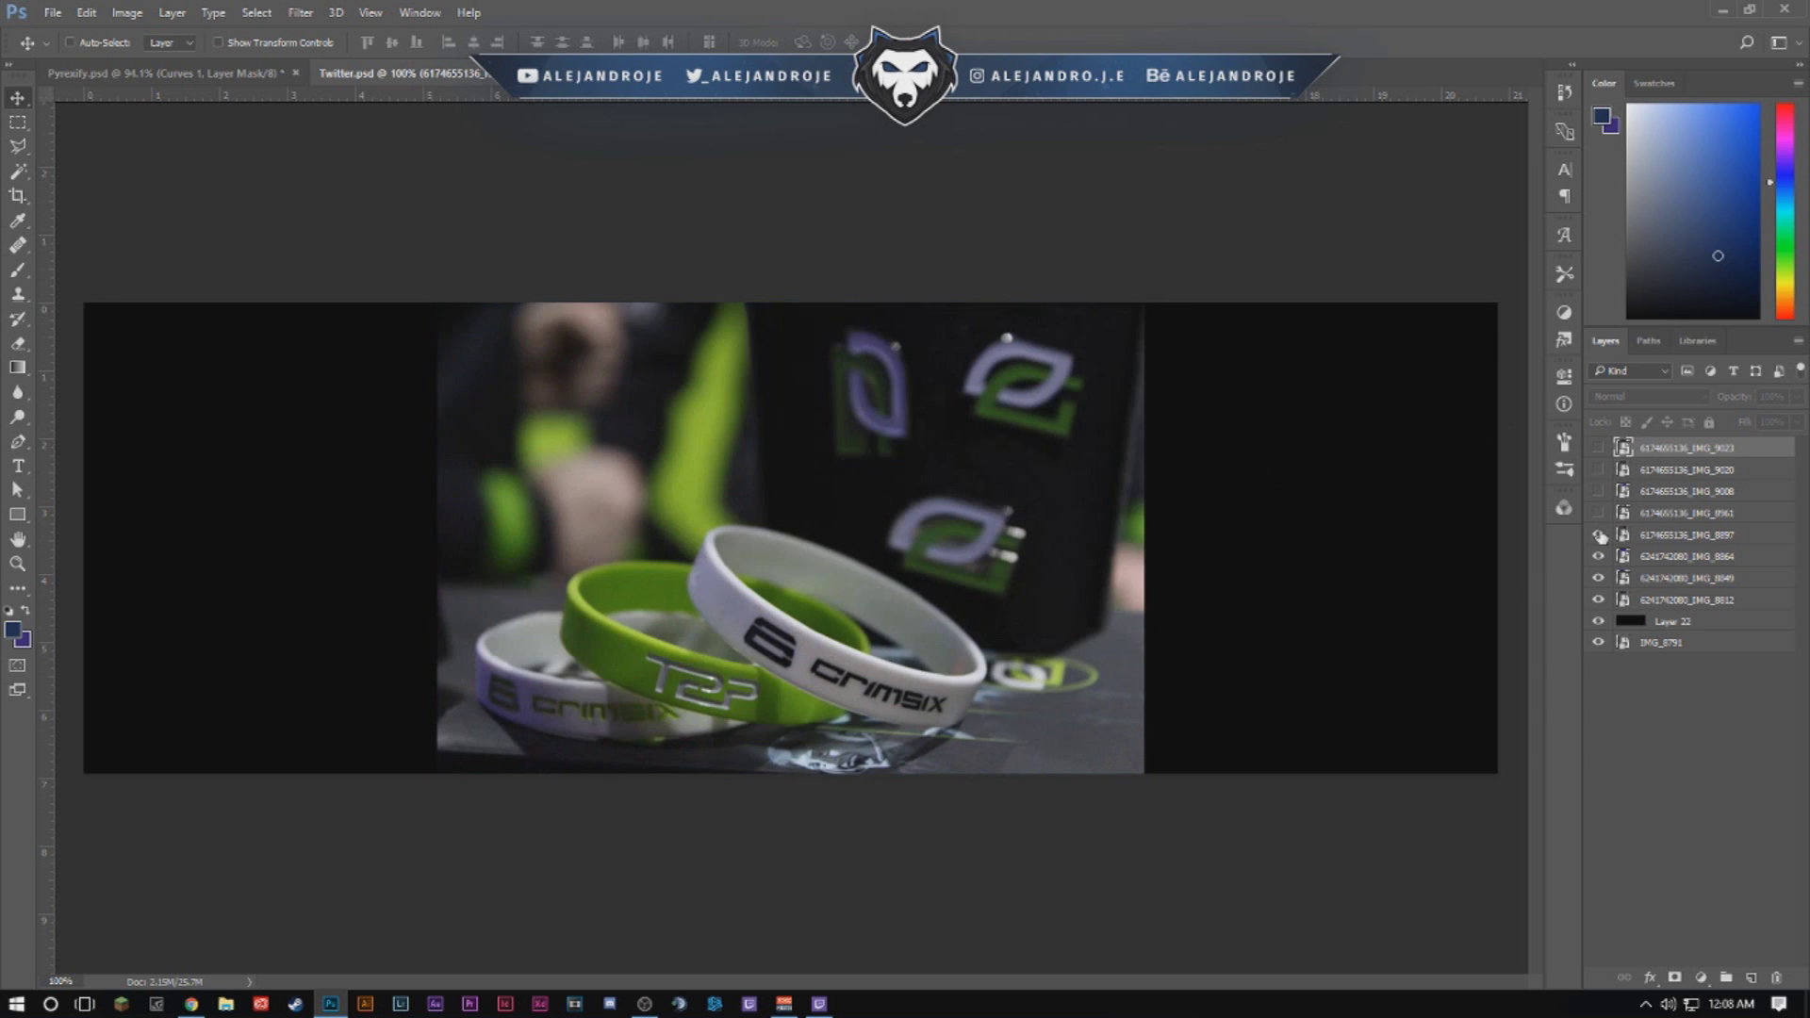
pyautogui.click(1597, 513)
pyautogui.click(1597, 491)
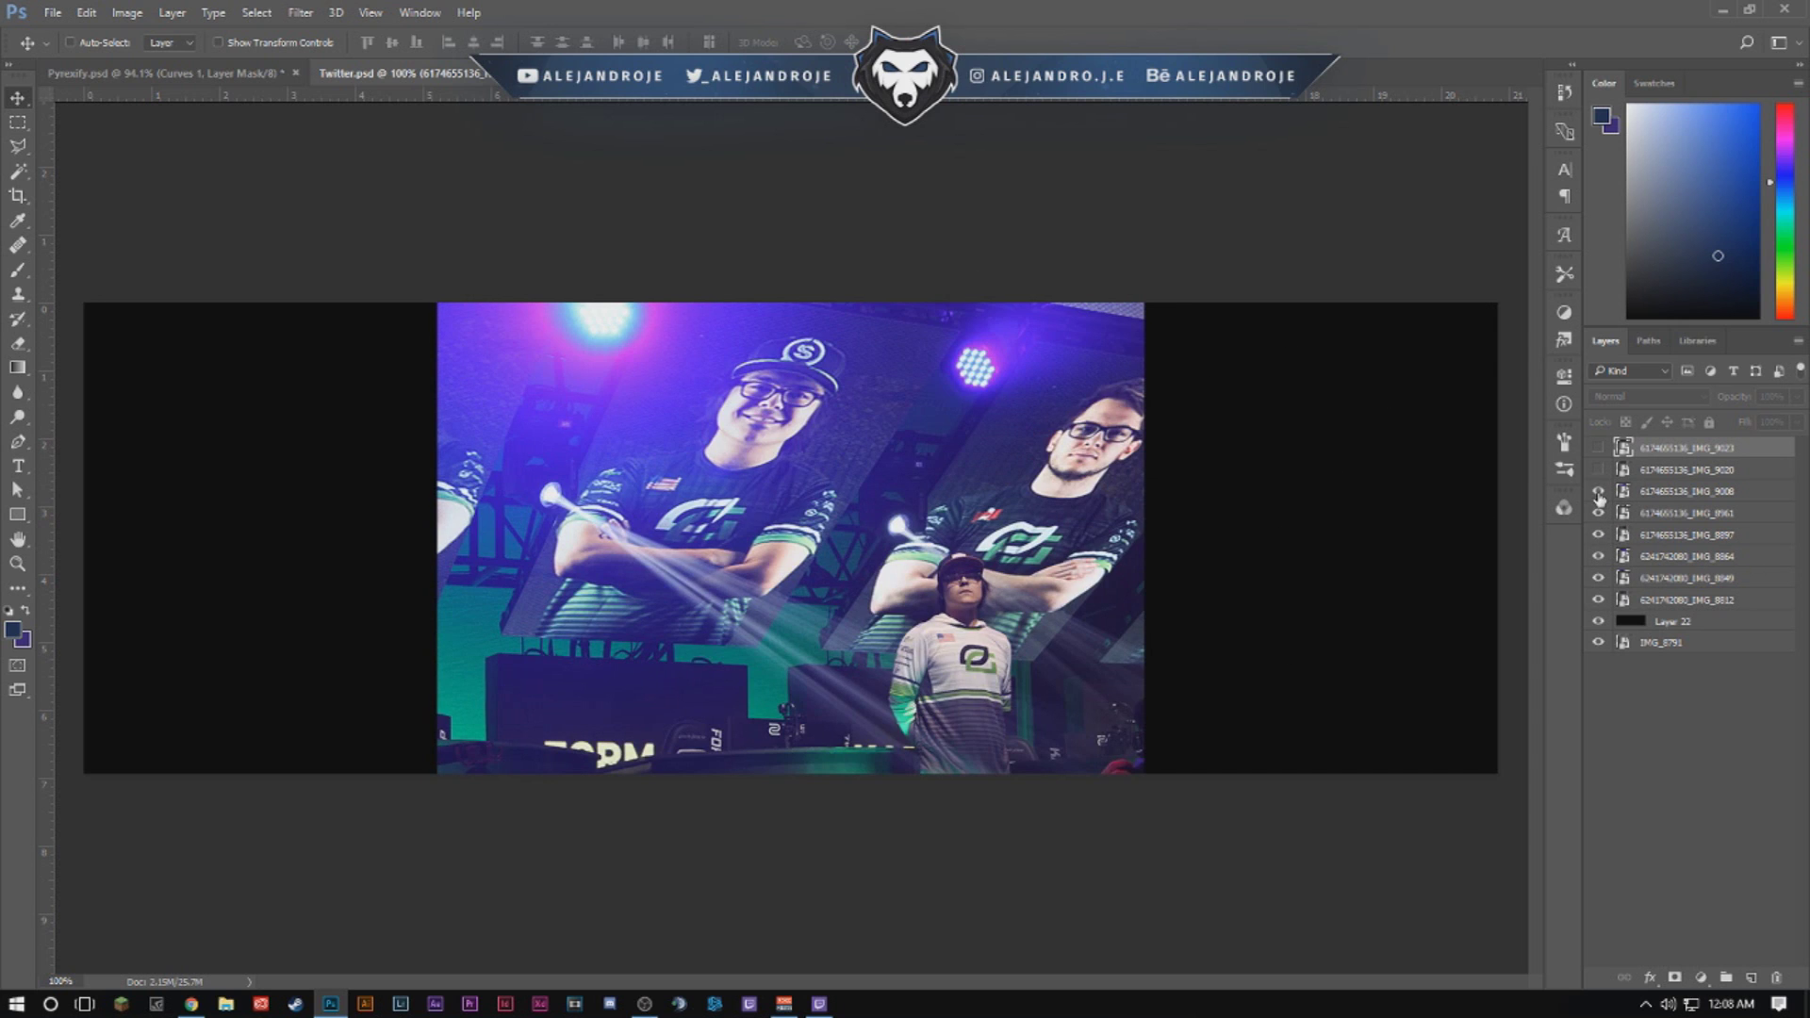
pyautogui.click(1598, 470)
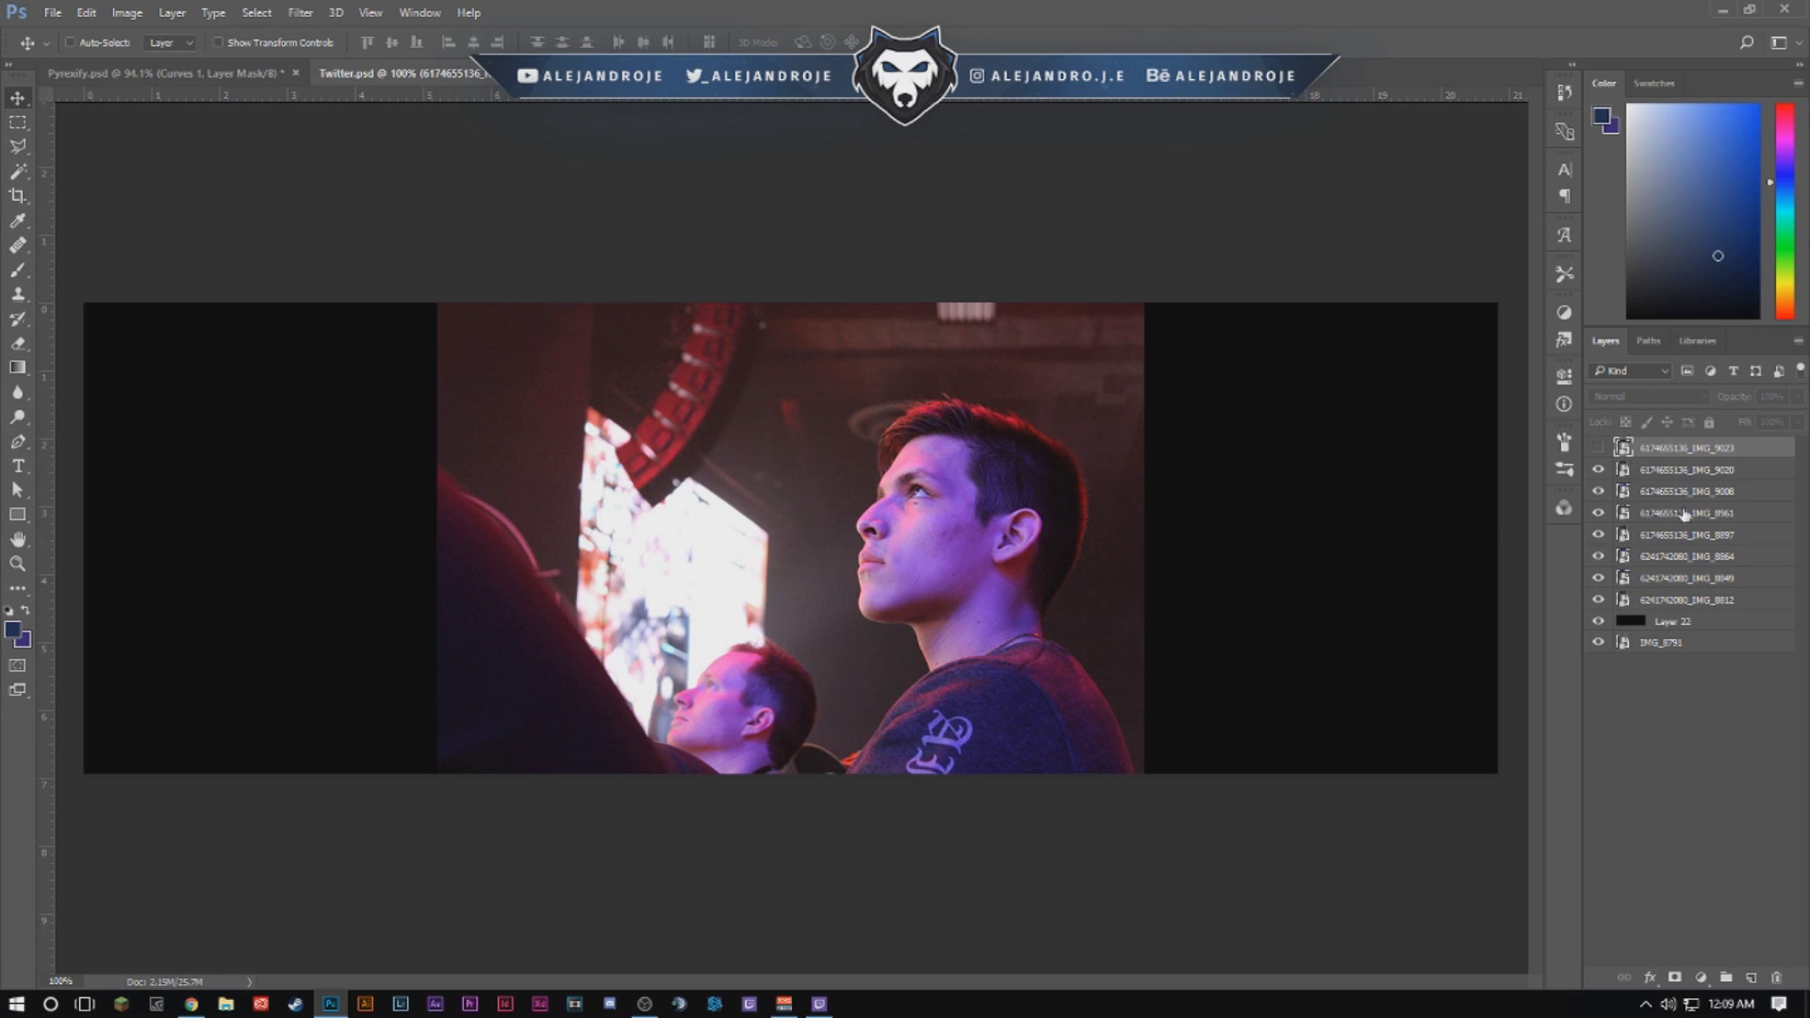
pyautogui.click(1597, 447)
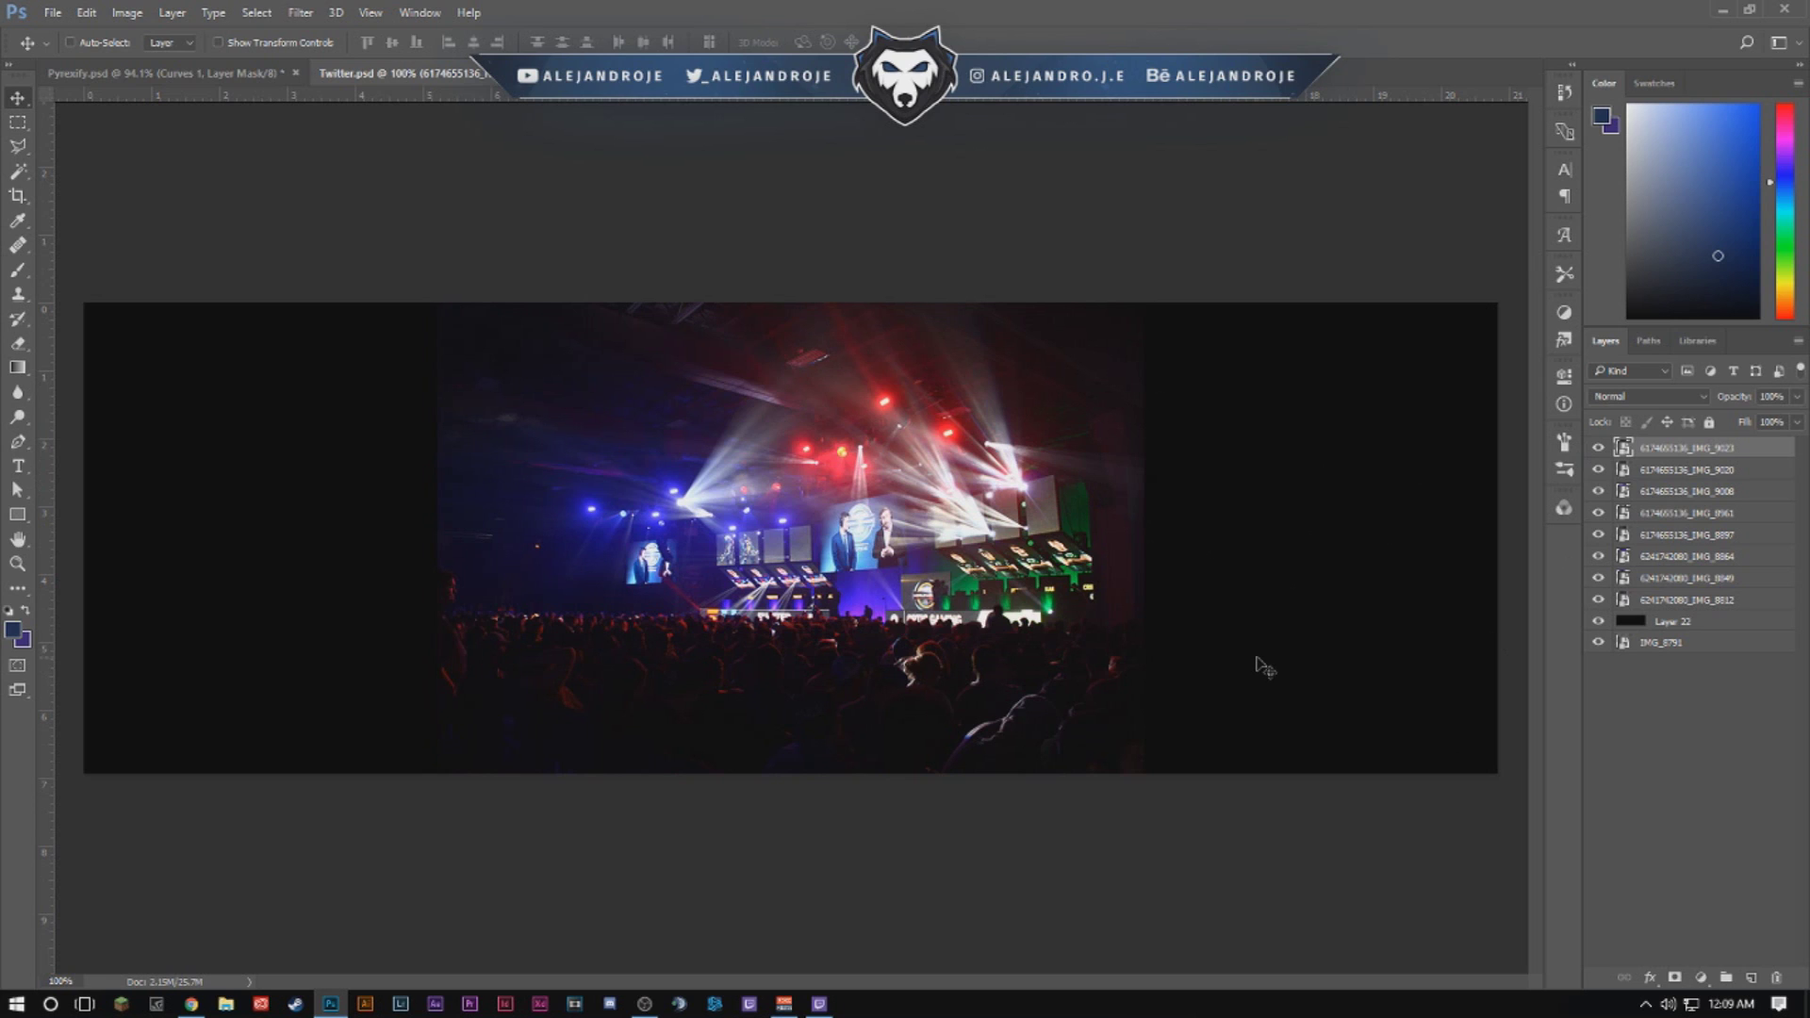
# Move the eight photo layers above Layer 22 to the canvas's left edge and scale them down for a two-row collage.
pyautogui.keyDown('shift'); pyautogui.click(1708, 595); pyautogui.keyUp('shift')
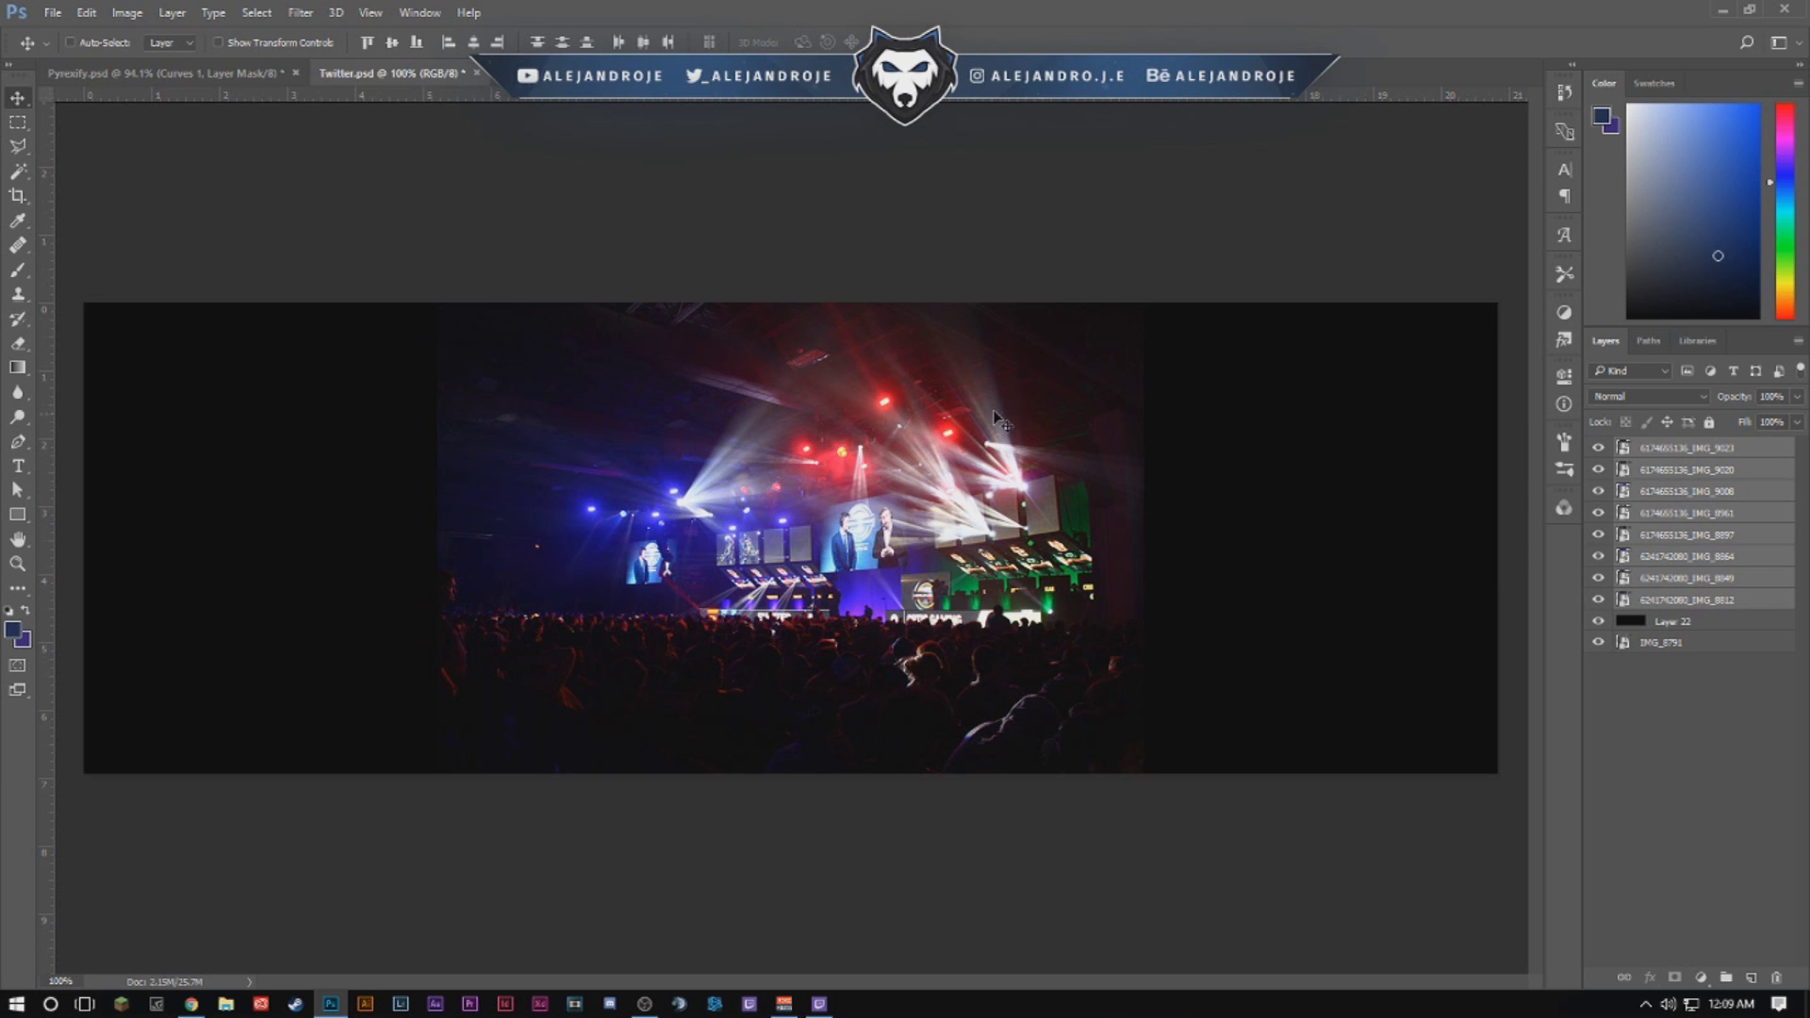
pyautogui.moveTo(709, 462); pyautogui.dragTo(339, 449)
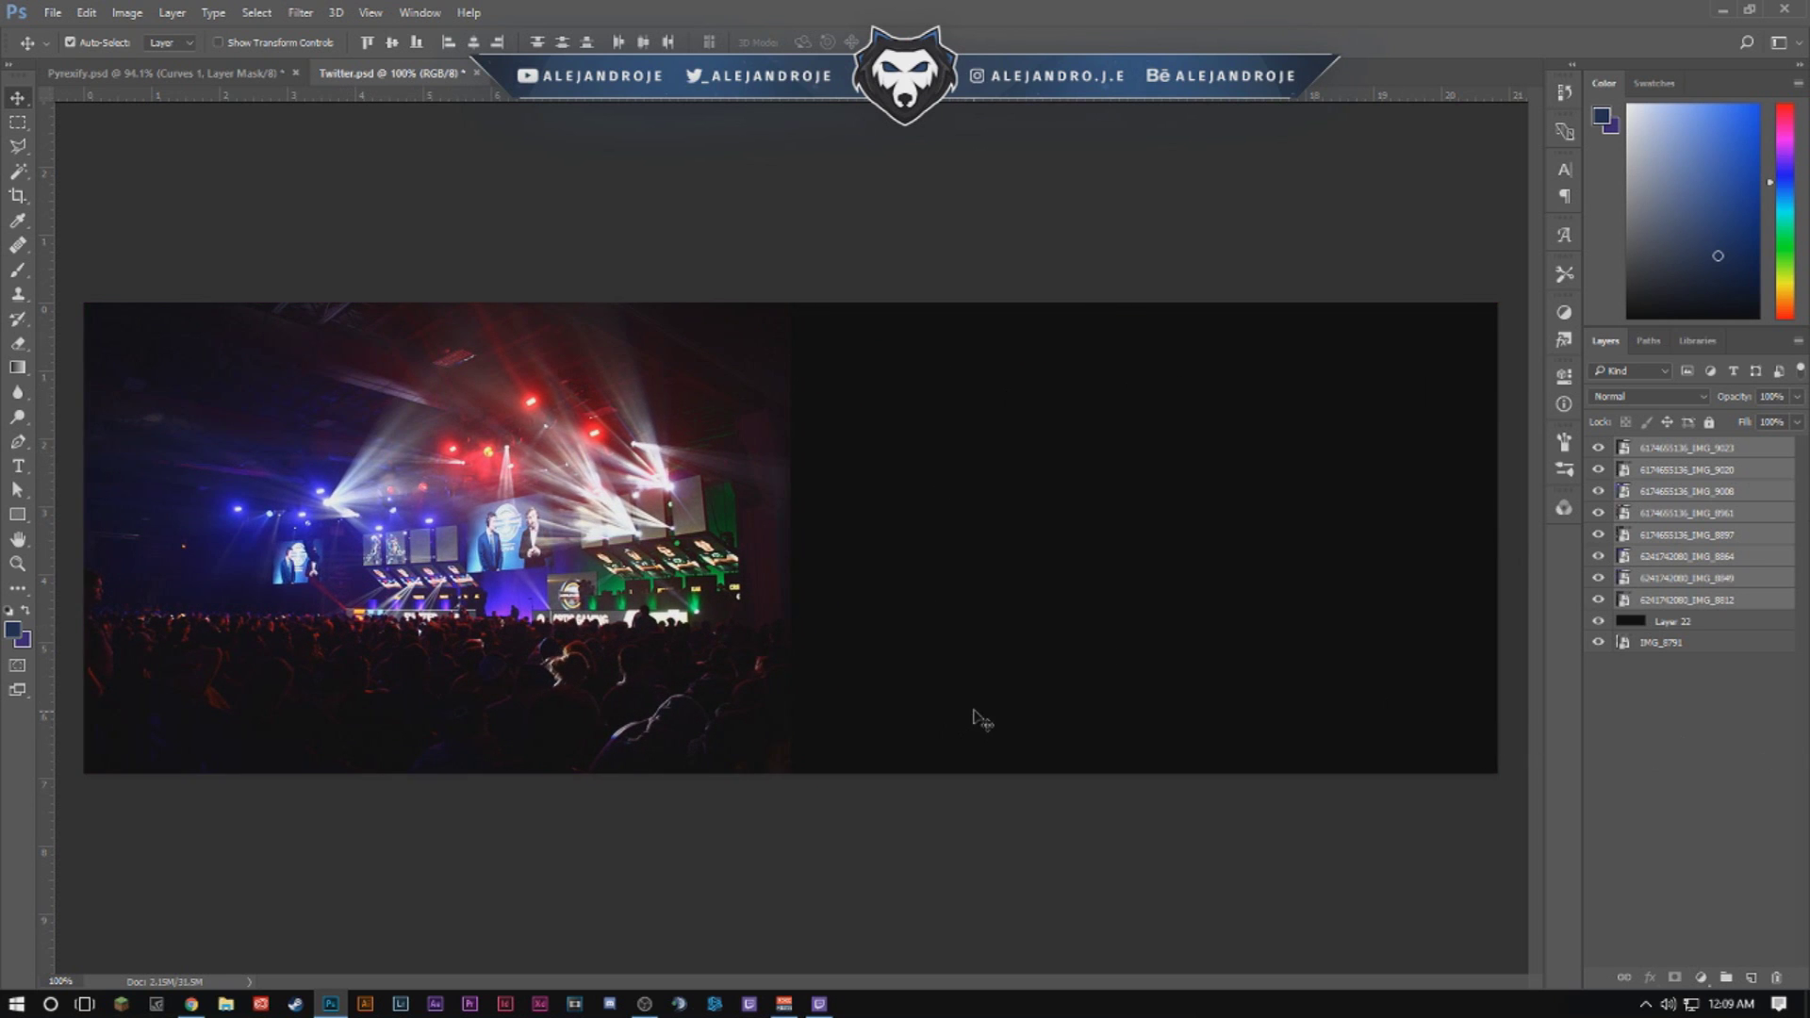
pyautogui.hotkey('ctrl', 't')
pyautogui.moveTo(790, 775); pyautogui.dragTo(670, 541)
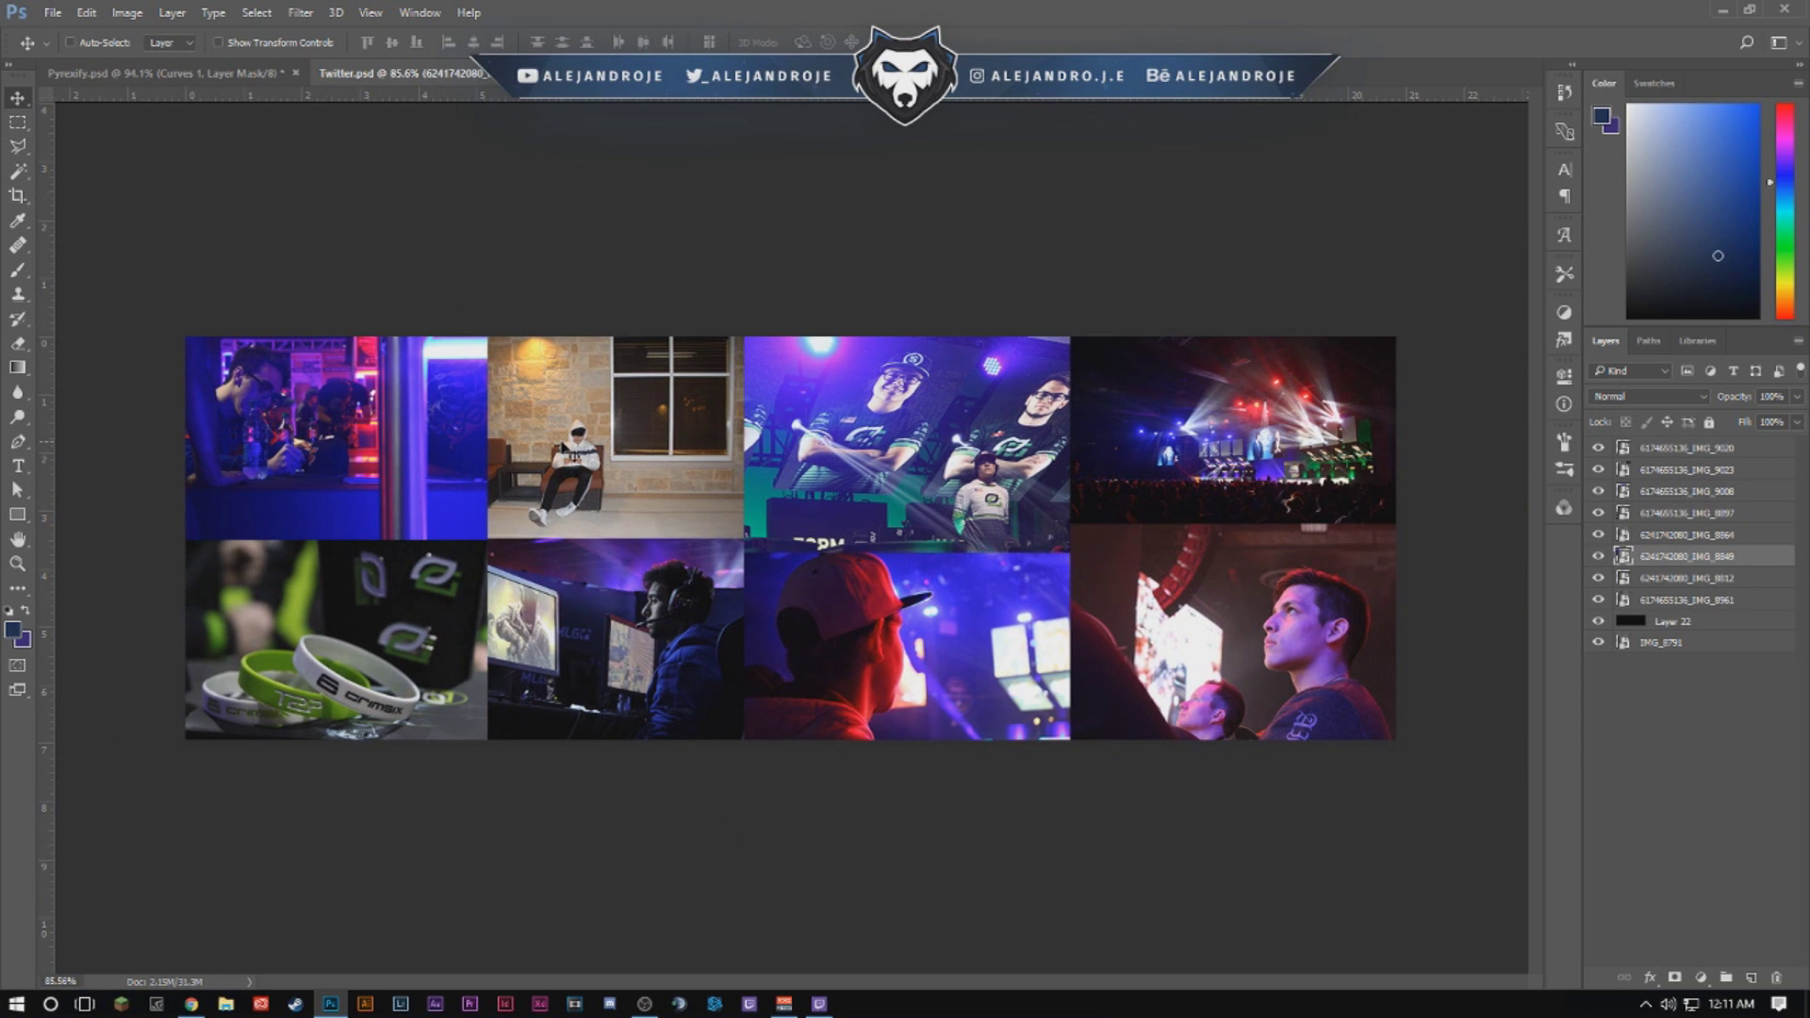
# Examine the photo collage up close and compare it with the finished Pyrexify.psd banner.
pyautogui.scroll(-1, 716, 420)
pyautogui.scroll(3, 707, 406)
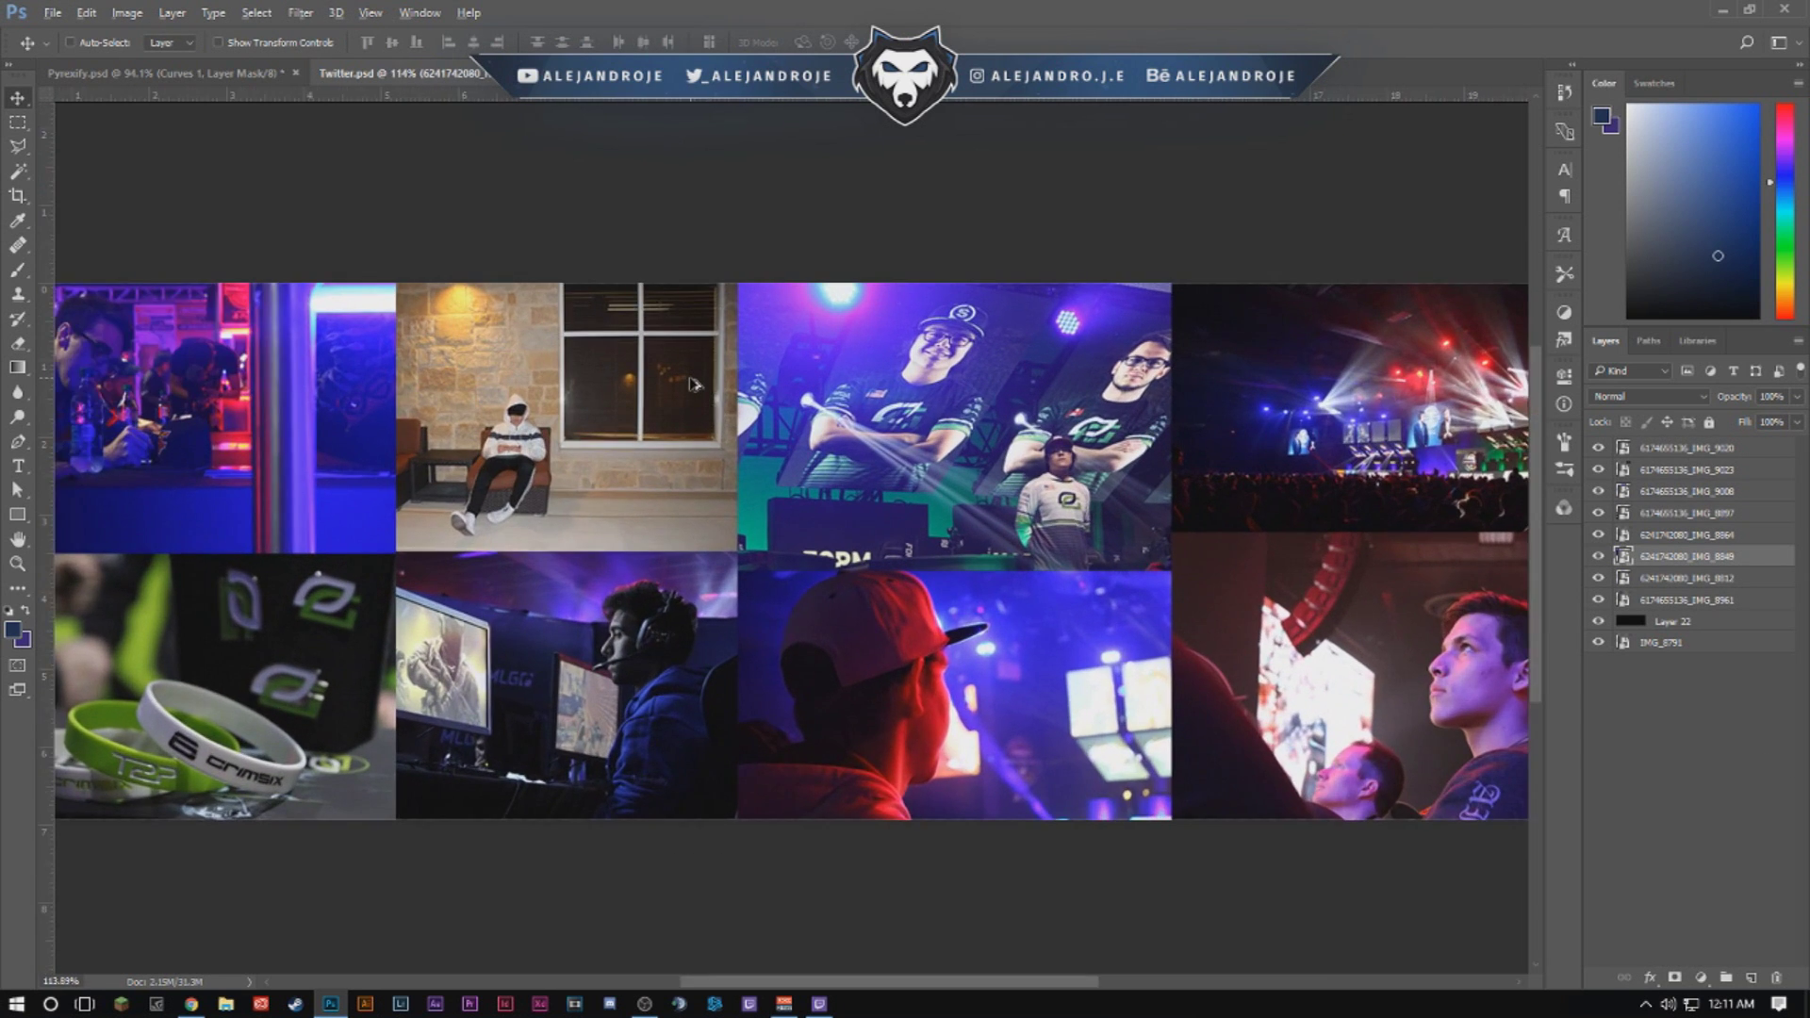
pyautogui.scroll(-2, 695, 377)
pyautogui.scroll(1, 679, 406)
pyautogui.scroll(-1, 660, 428)
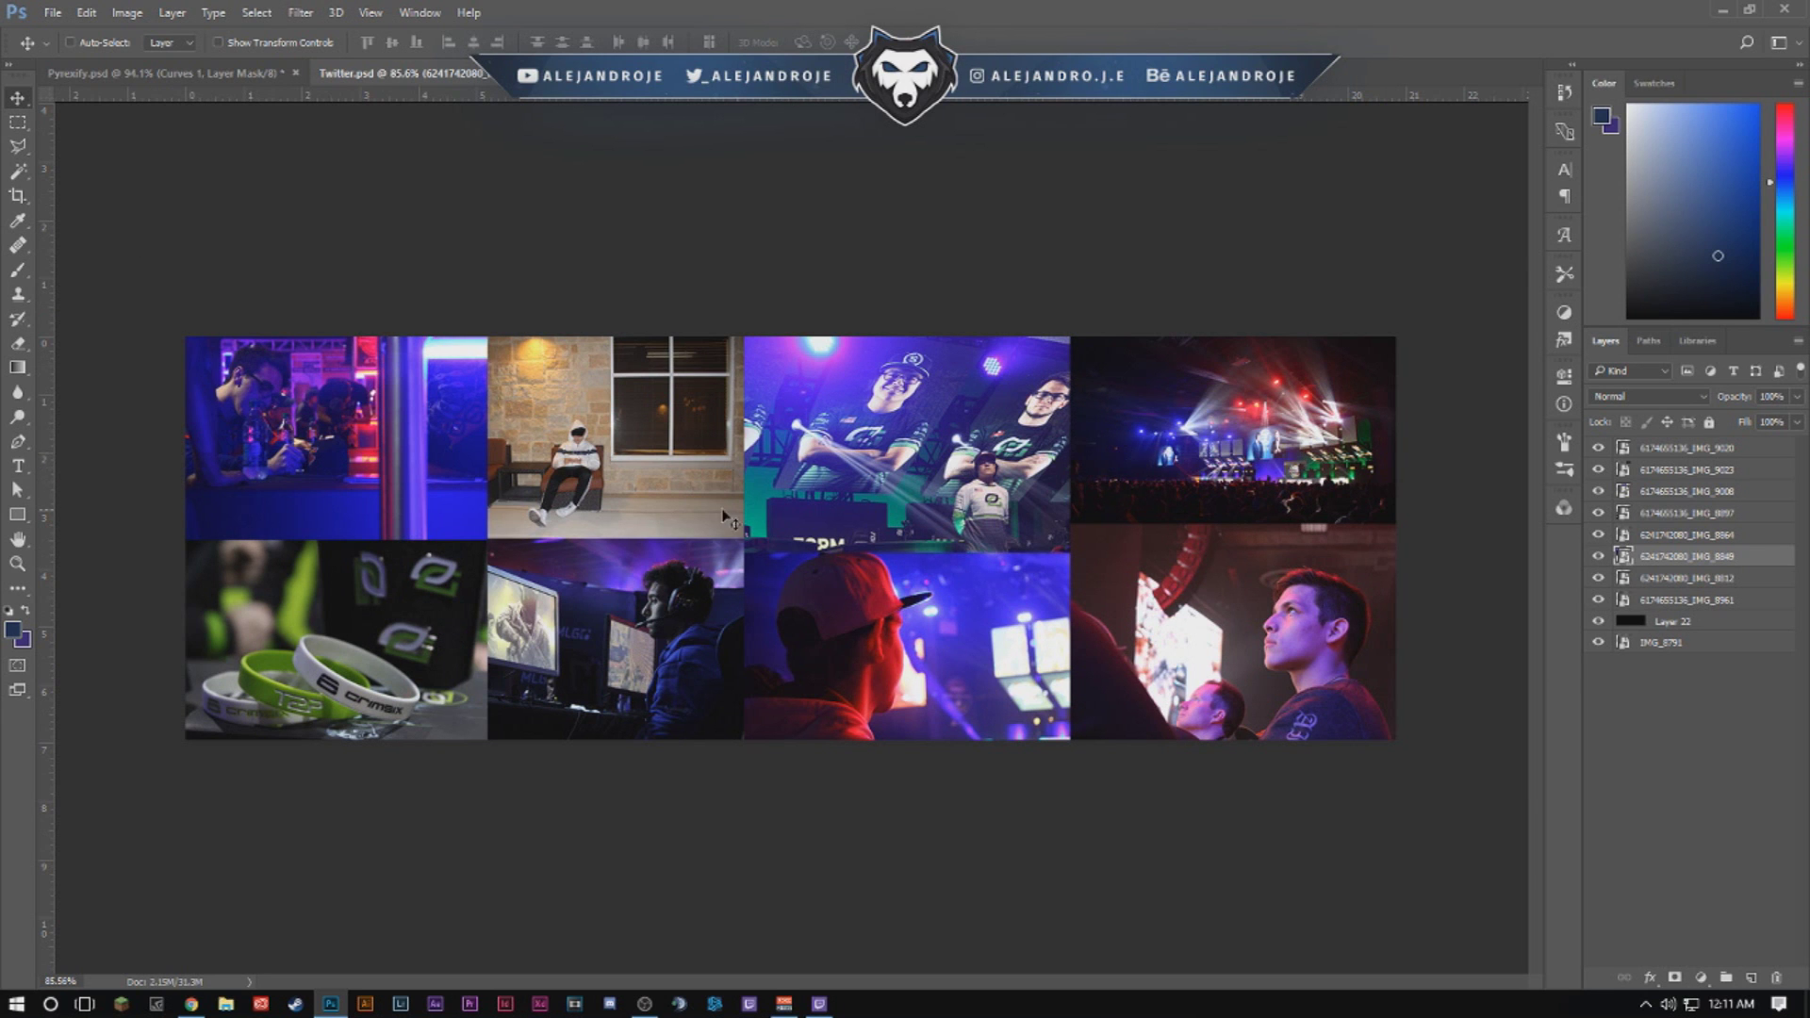
pyautogui.scroll(3, 659, 524)
pyautogui.click(174, 72)
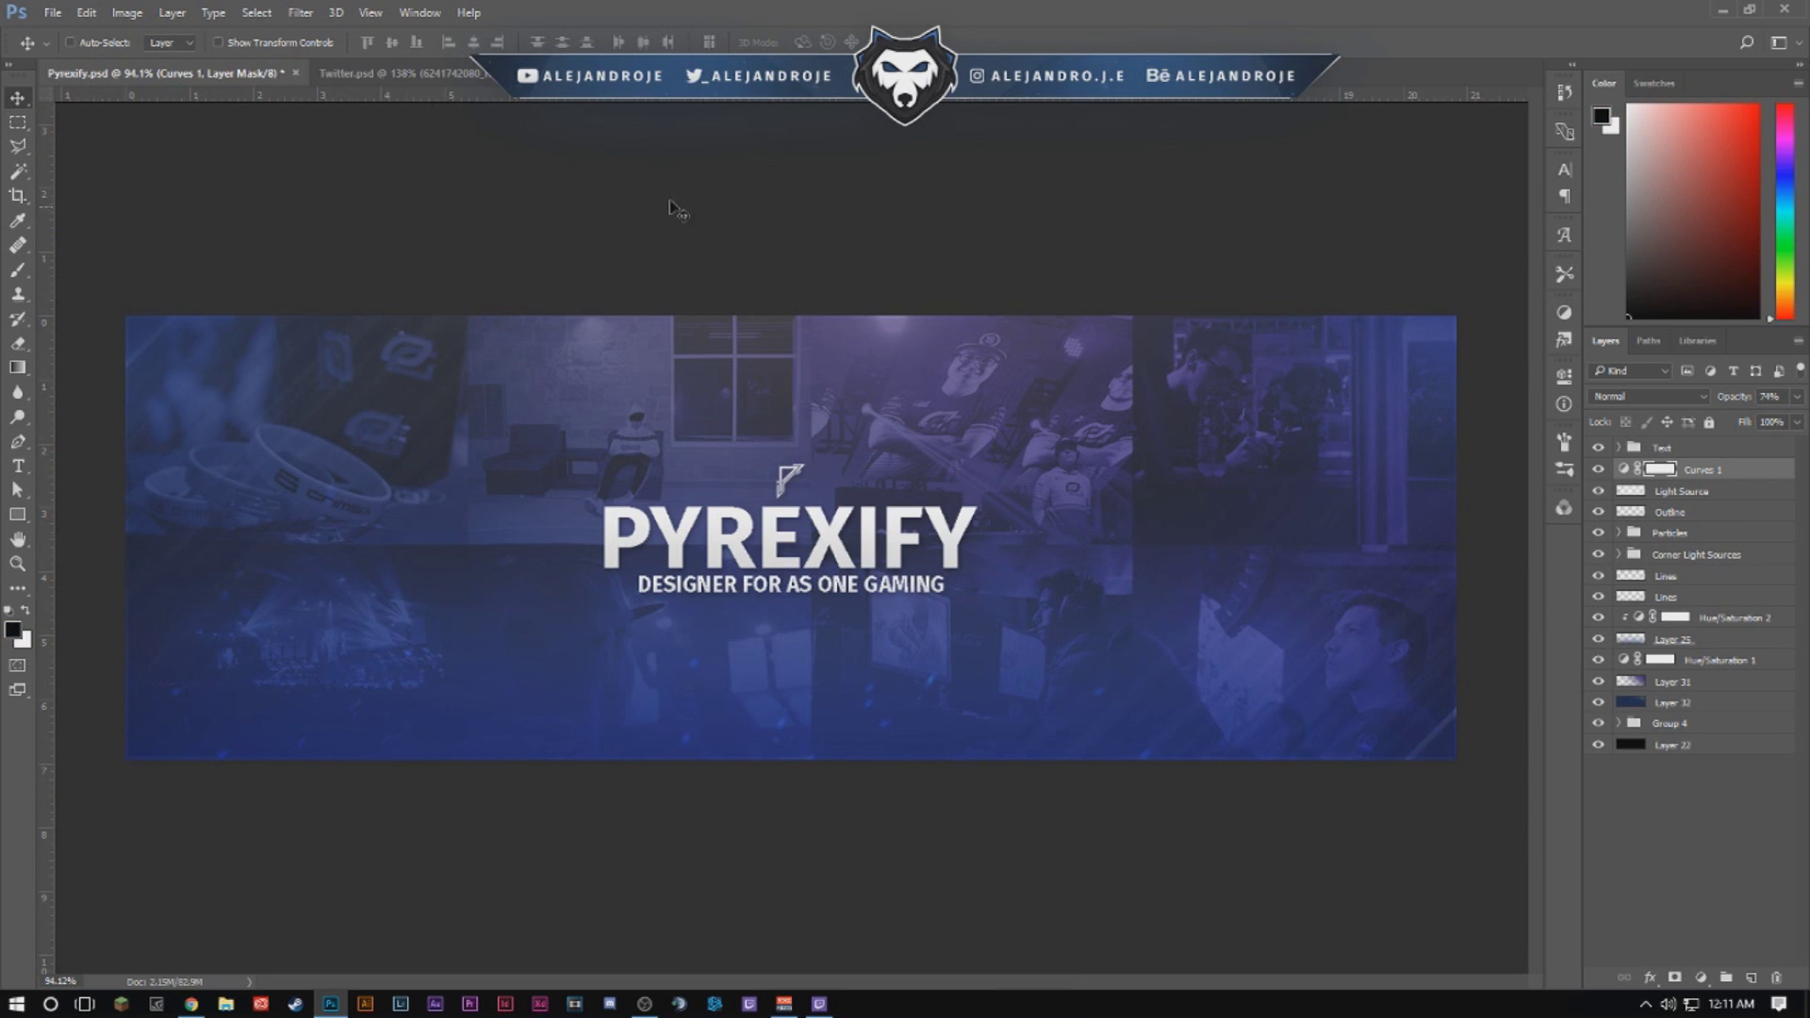
pyautogui.click(405, 74)
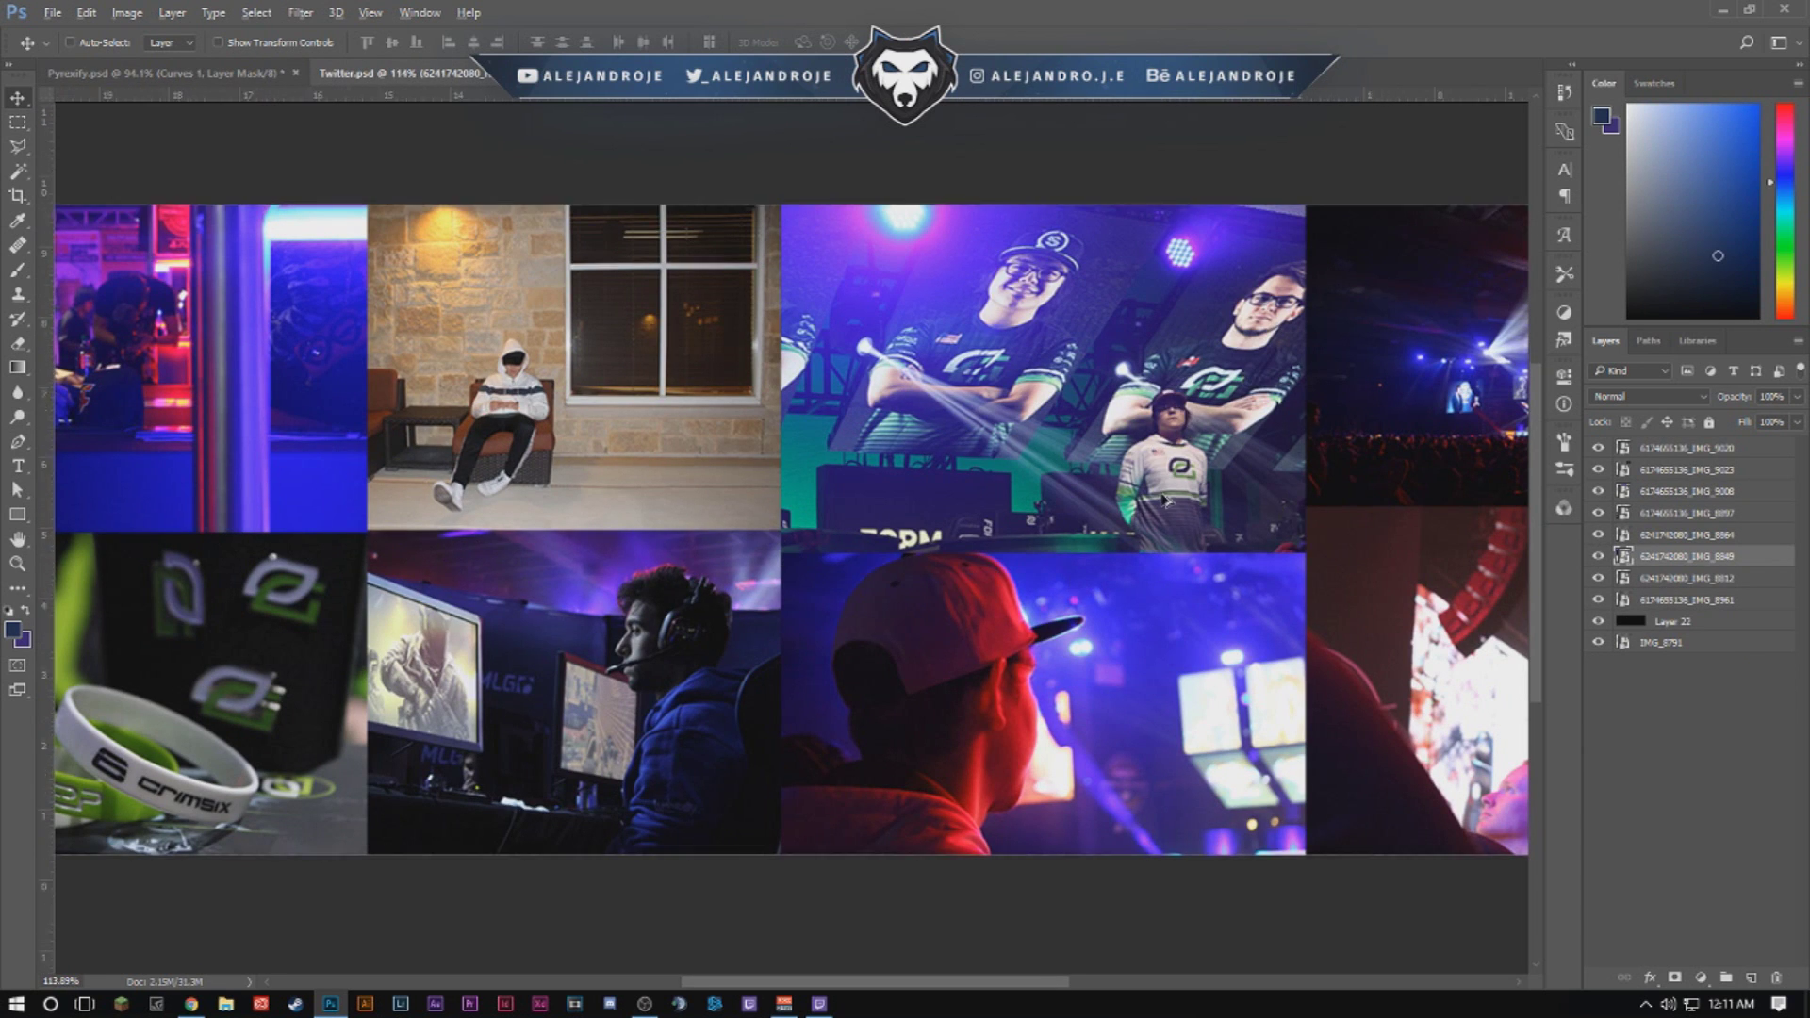
pyautogui.scroll(-3, 760, 544)
pyautogui.hotkey('ctrl', '1')
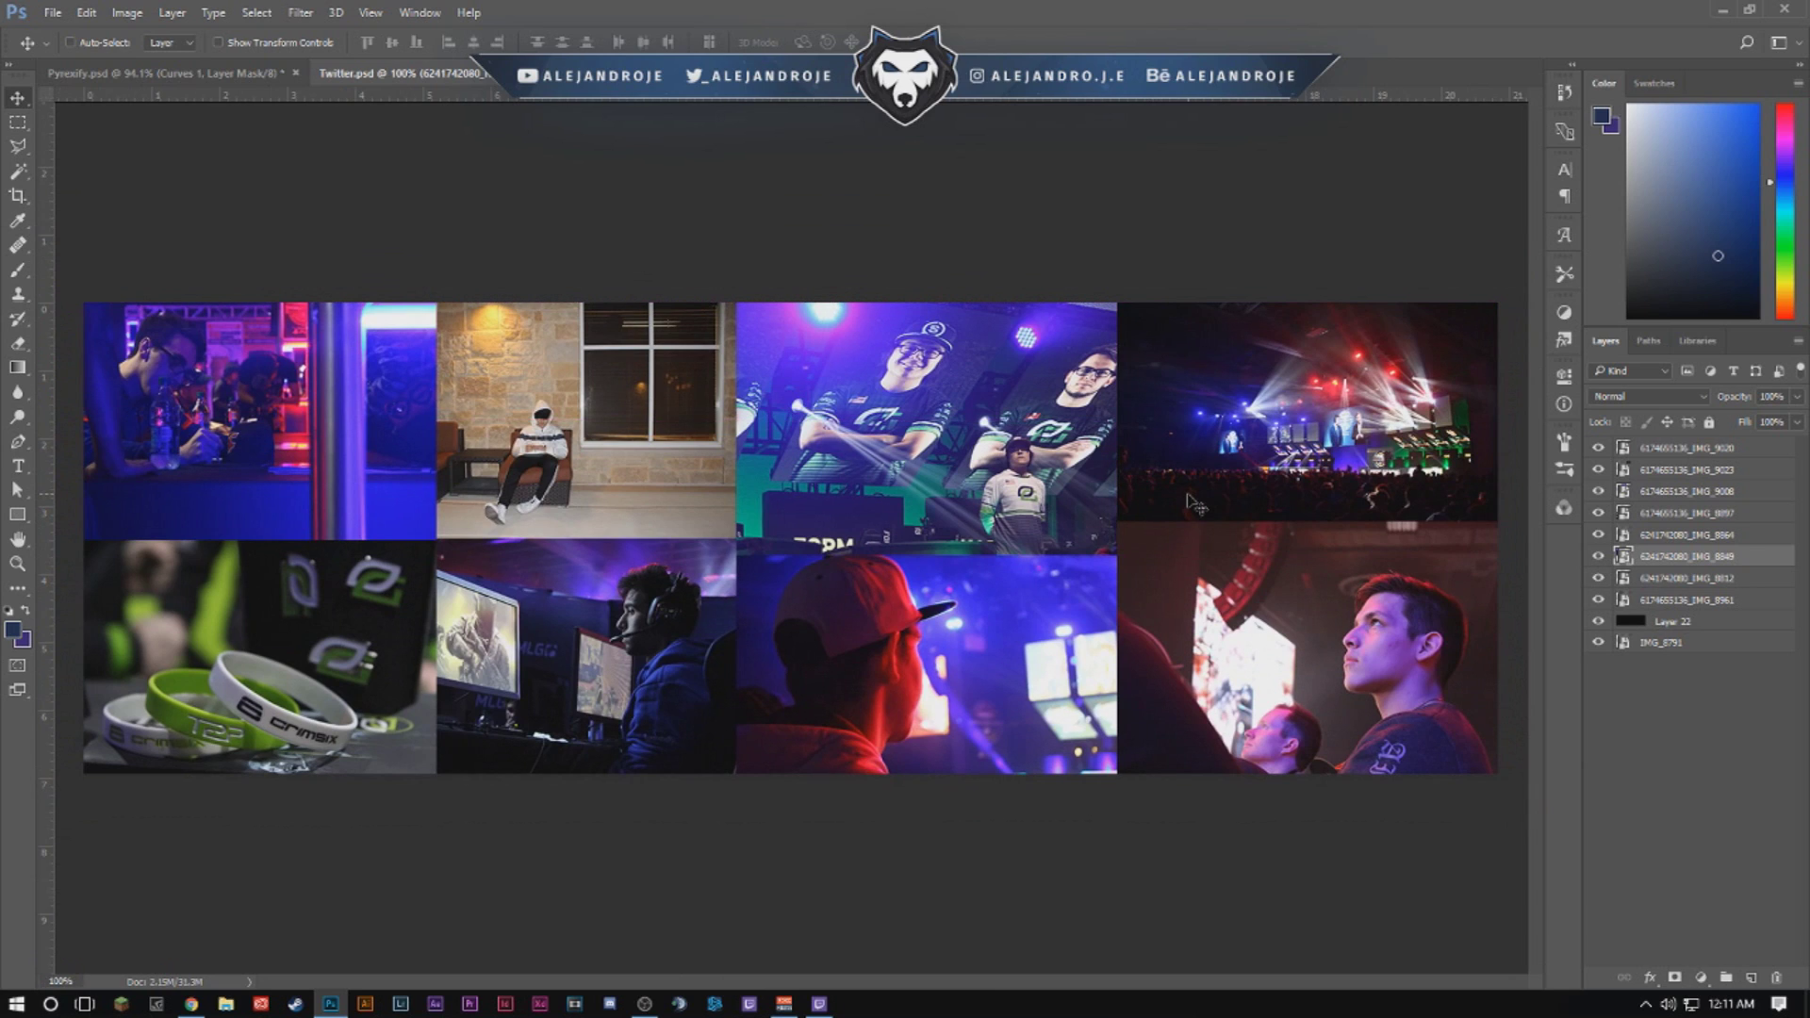
# Group the eight photo layers and name the group Pictures.
pyautogui.click(1739, 452)
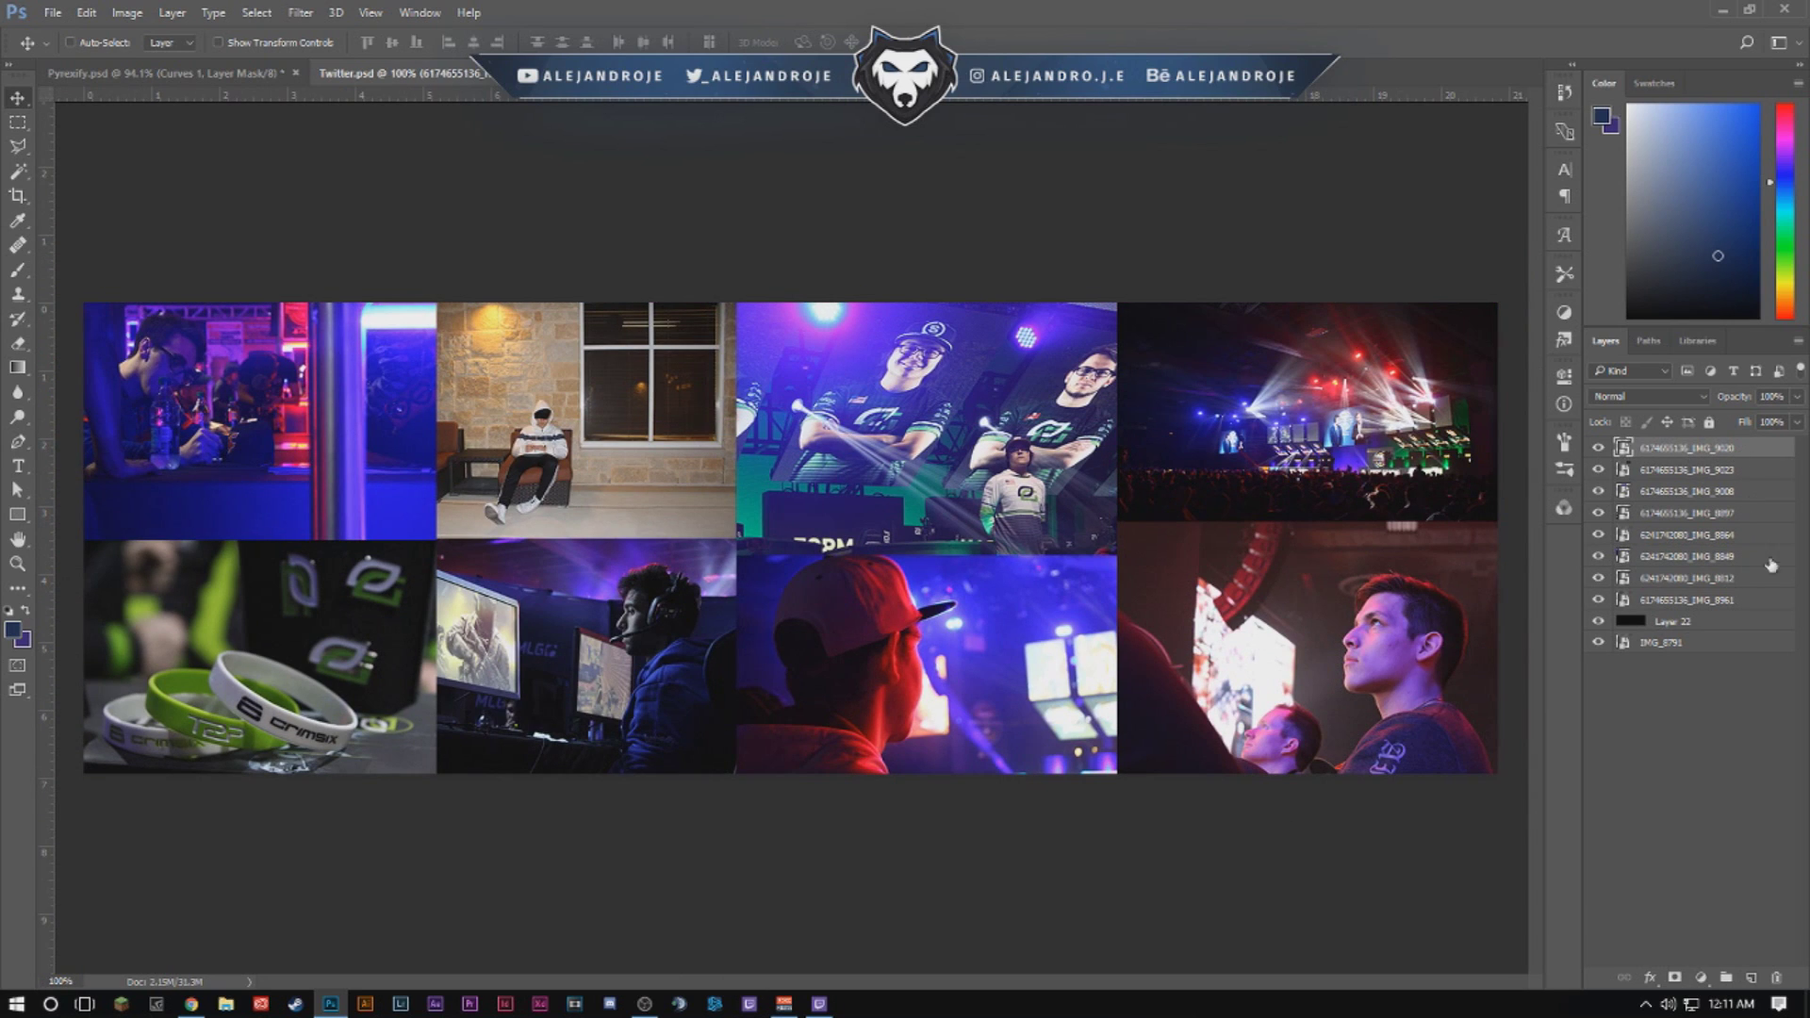
pyautogui.keyDown('shift'); pyautogui.click(1721, 608); pyautogui.keyUp('shift')
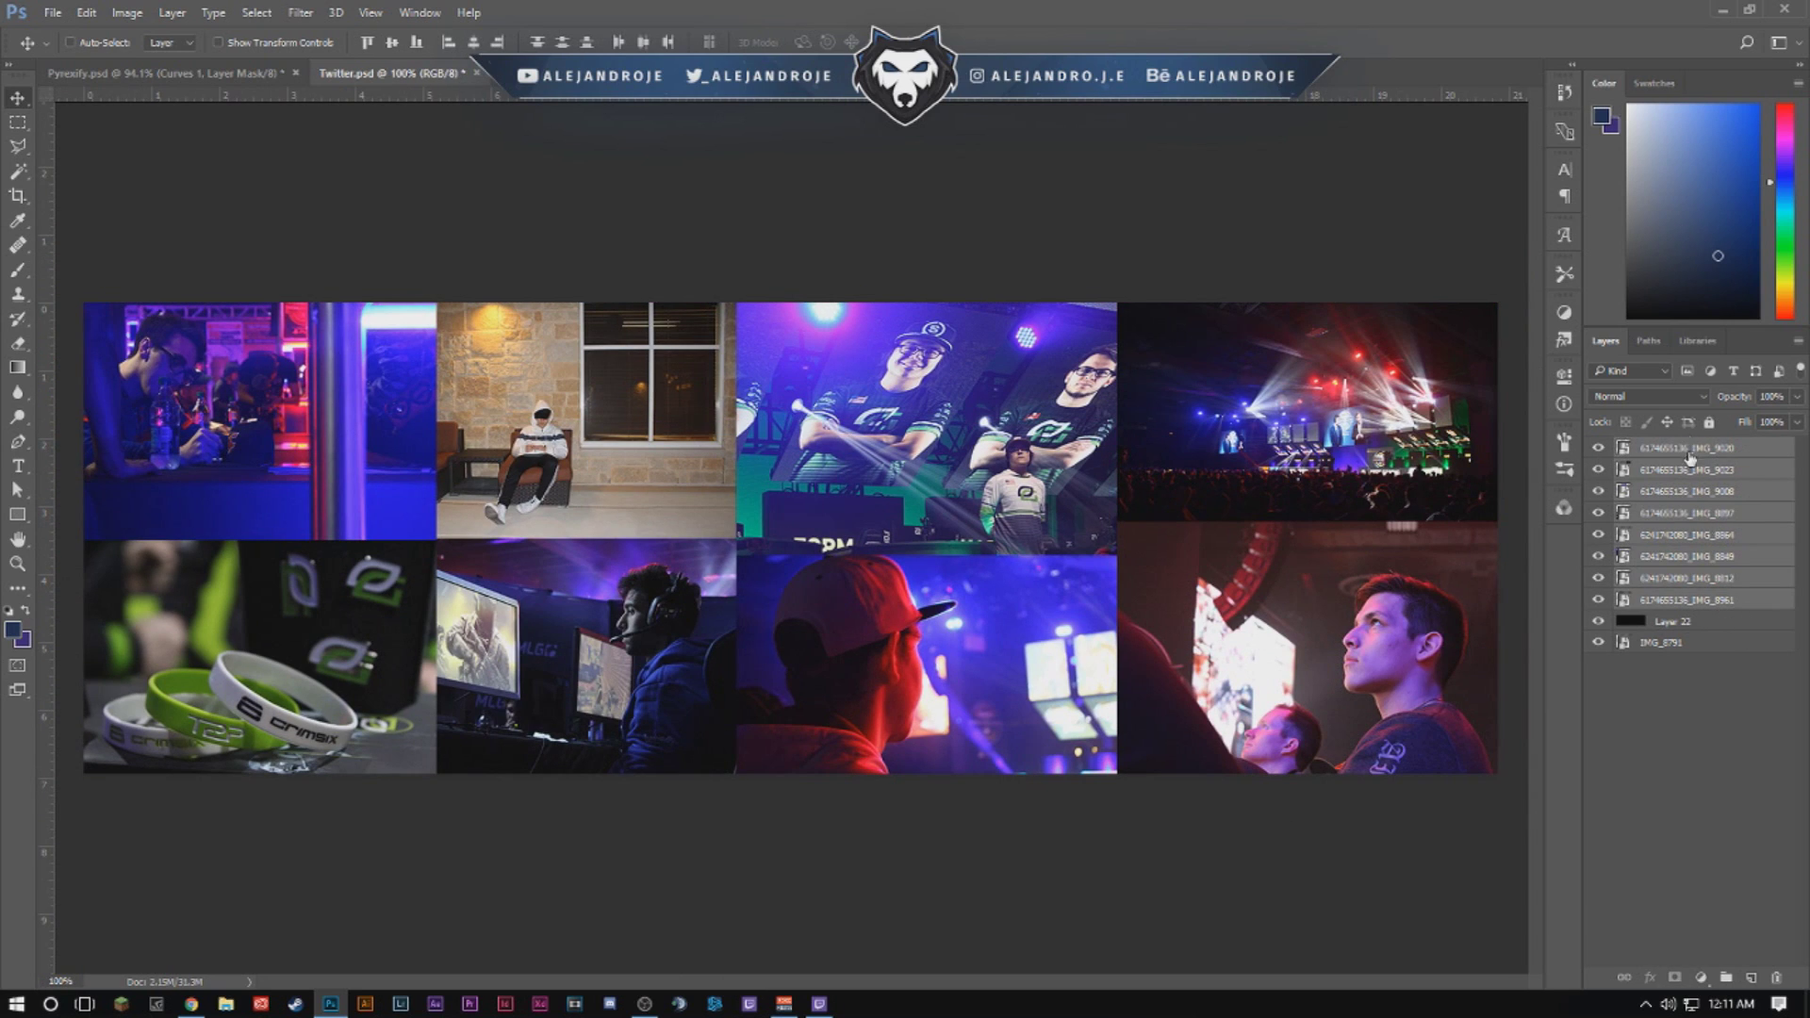
pyautogui.moveTo(1756, 337); pyautogui.dragTo(1756, 208)
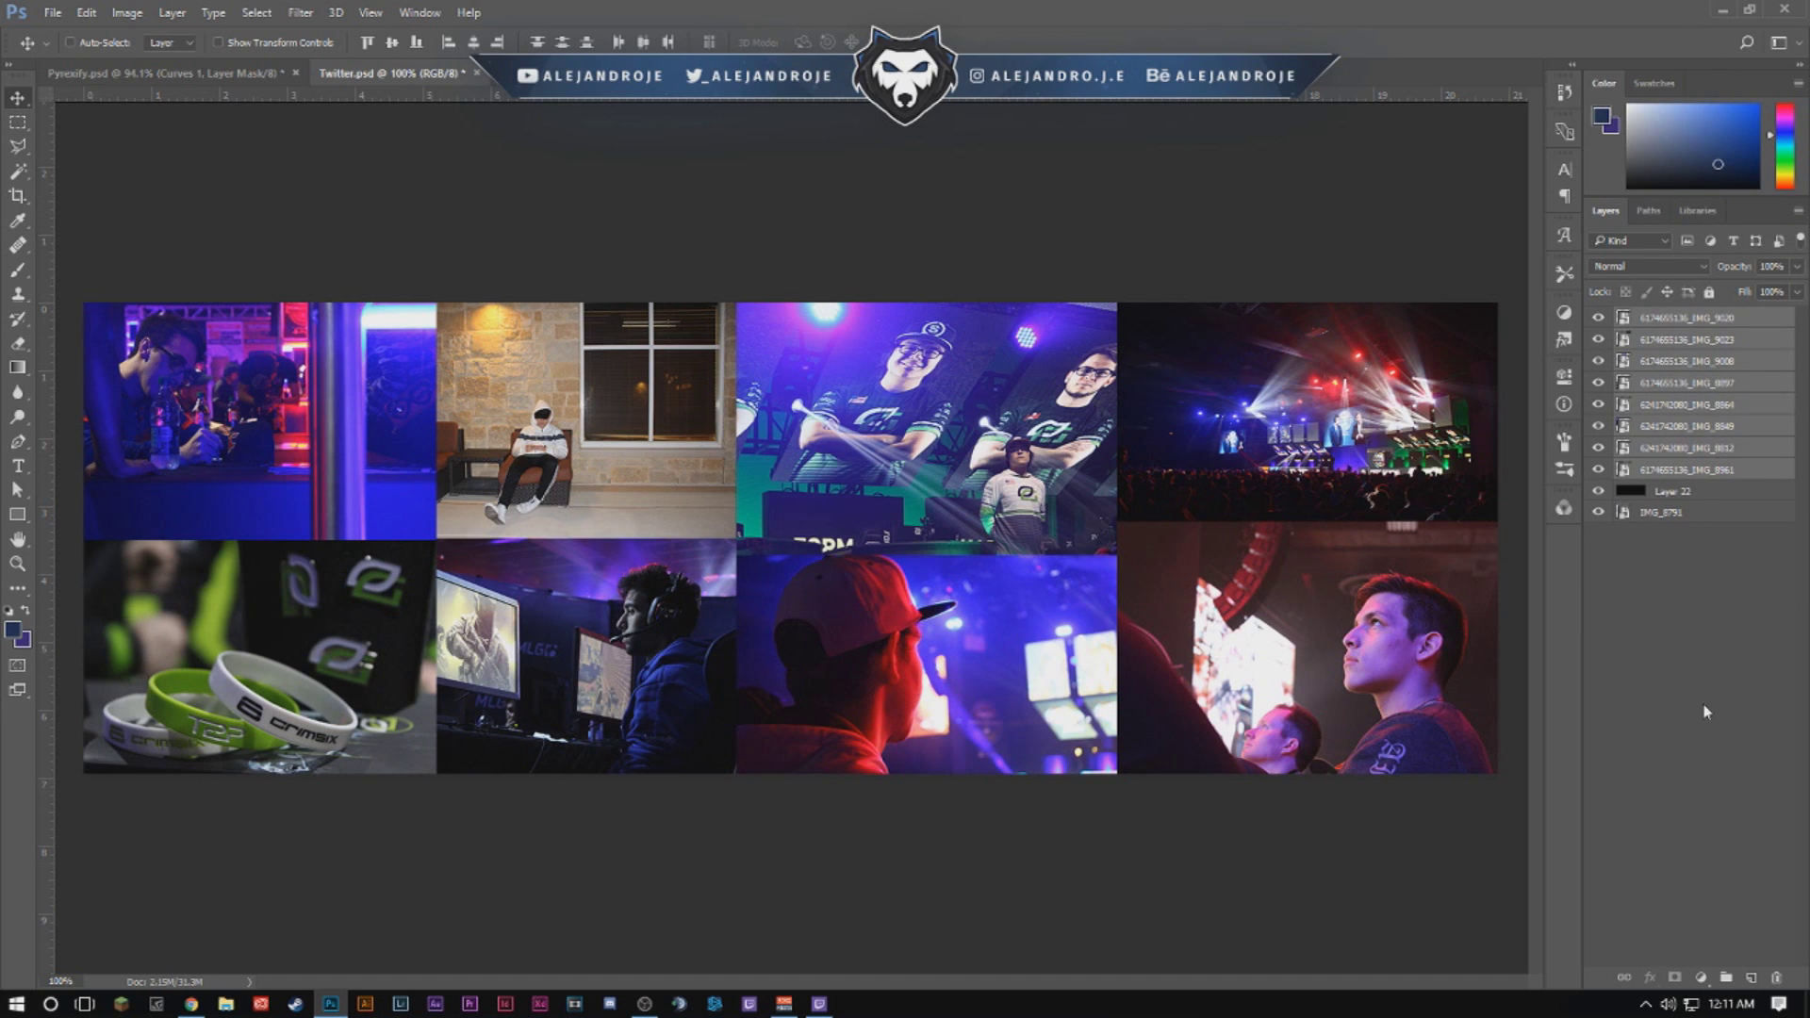
pyautogui.hotkey('ctrl', 'g')
pyautogui.doubleClick(1667, 321)
pyautogui.write('P')
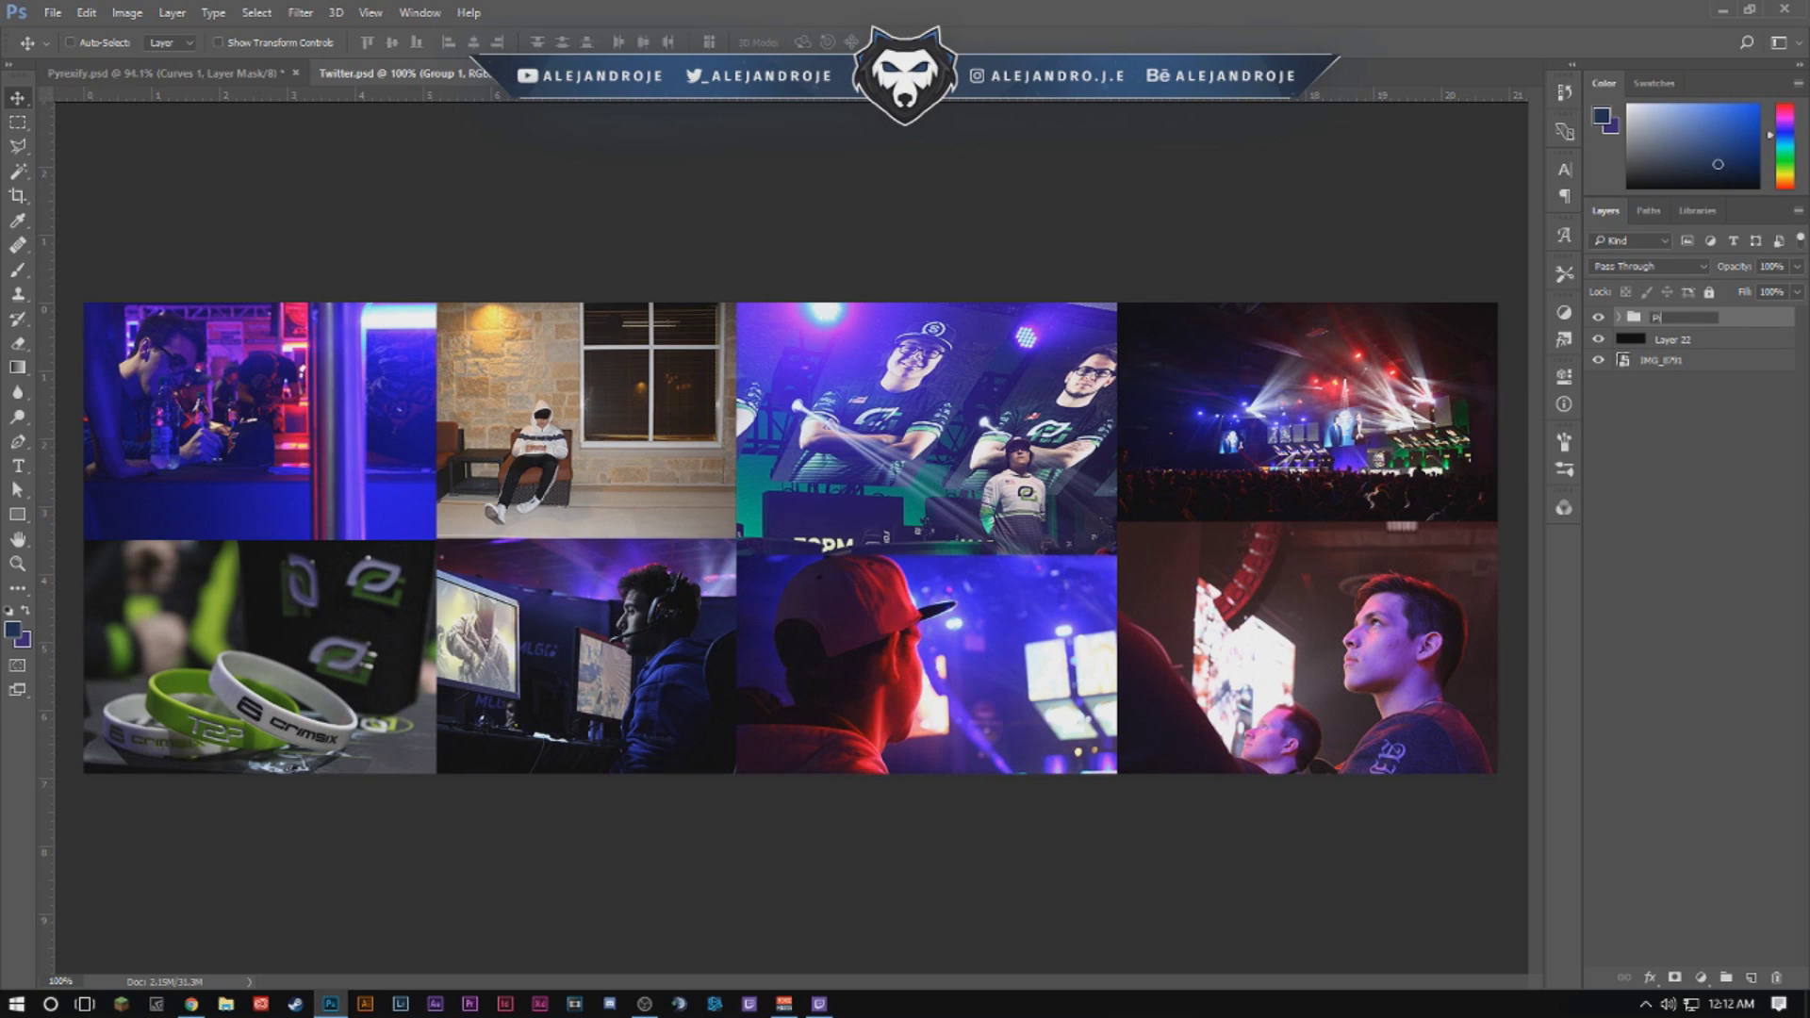
pyautogui.write('ictures')
pyautogui.press('Return')
# Add a new layer above the Pictures group and paint dark blue over the left part of the banner with a large soft brush.
pyautogui.click(18, 269)
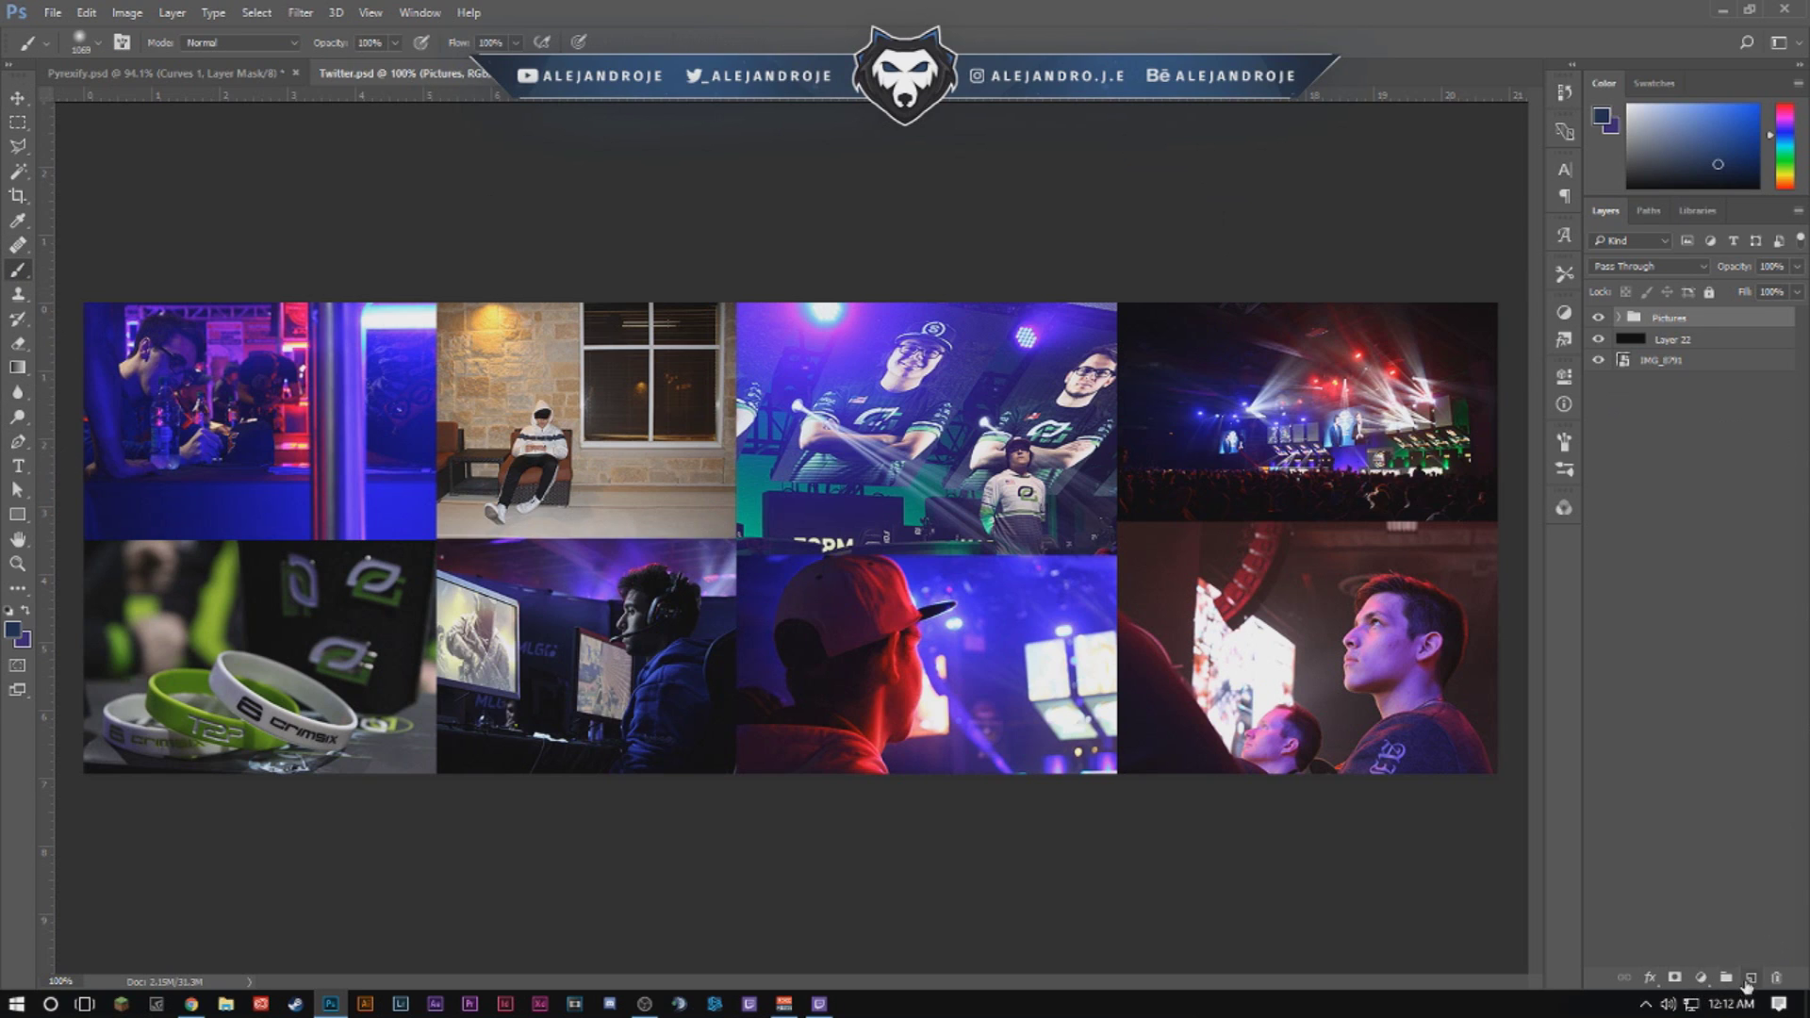
pyautogui.click(1750, 975)
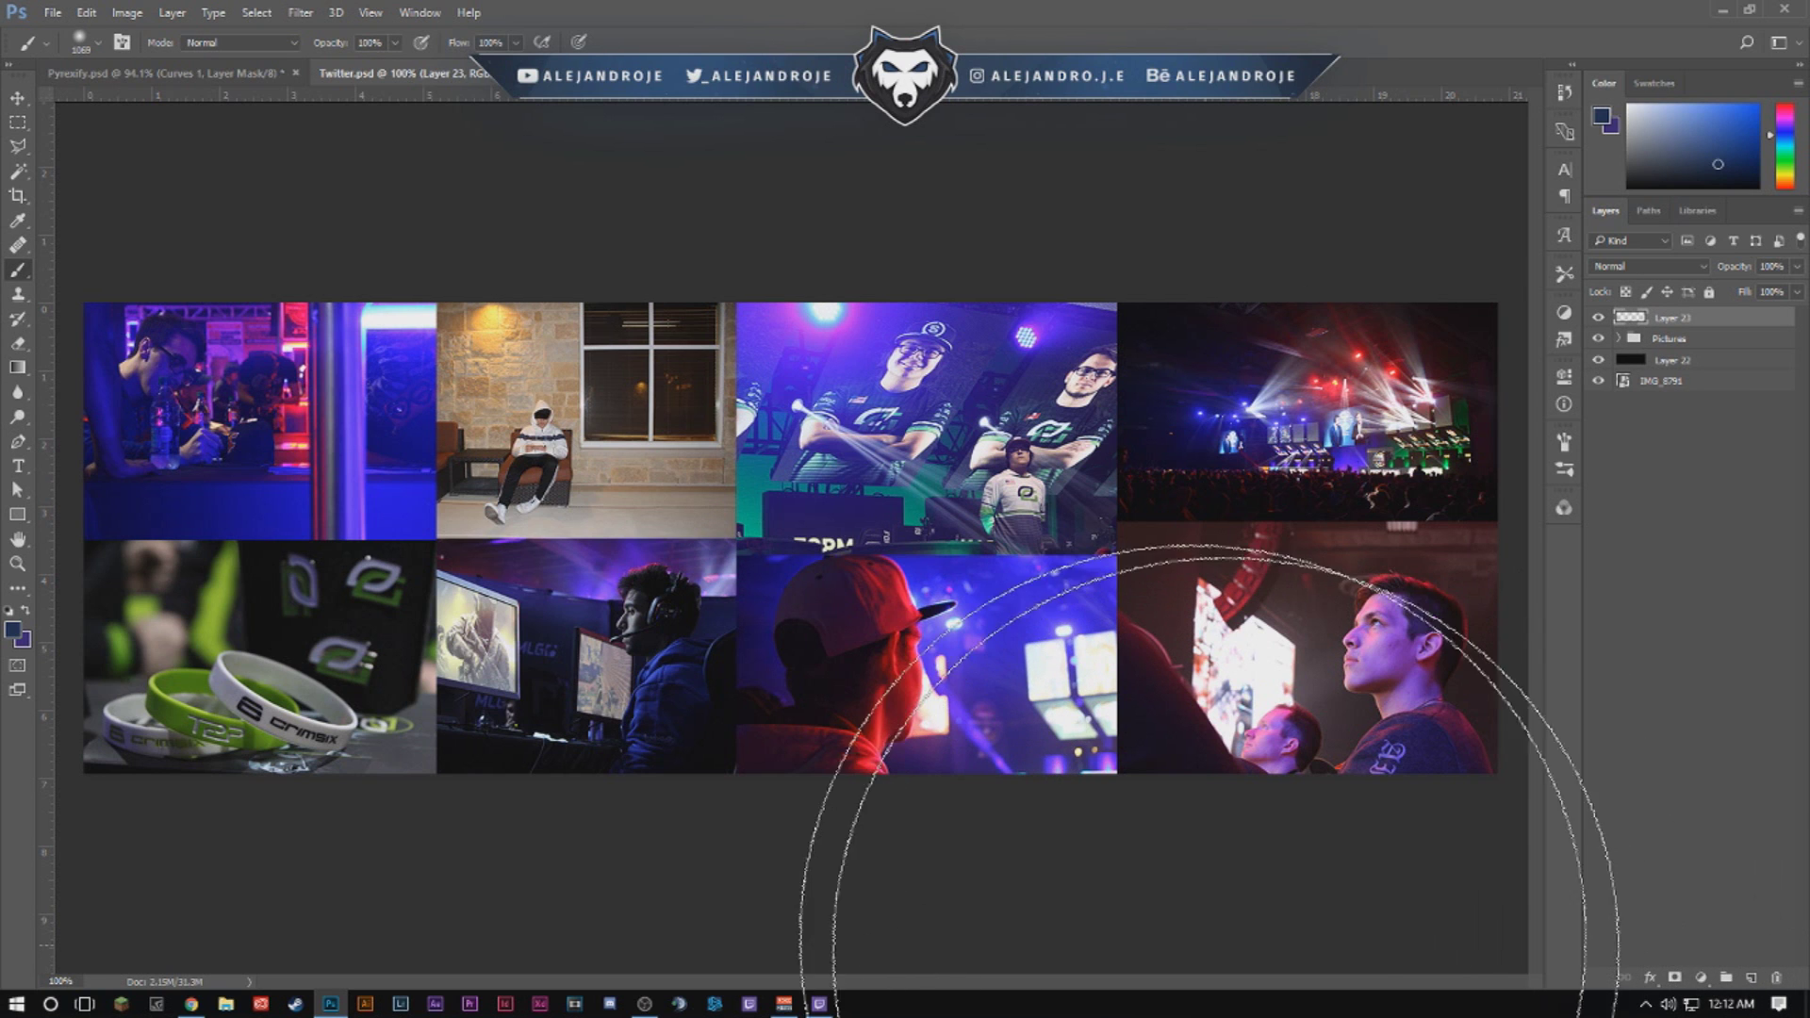
pyautogui.scroll(-3, 888, 613)
pyautogui.scroll(-1, 820, 647)
pyautogui.scroll(2, 900, 647)
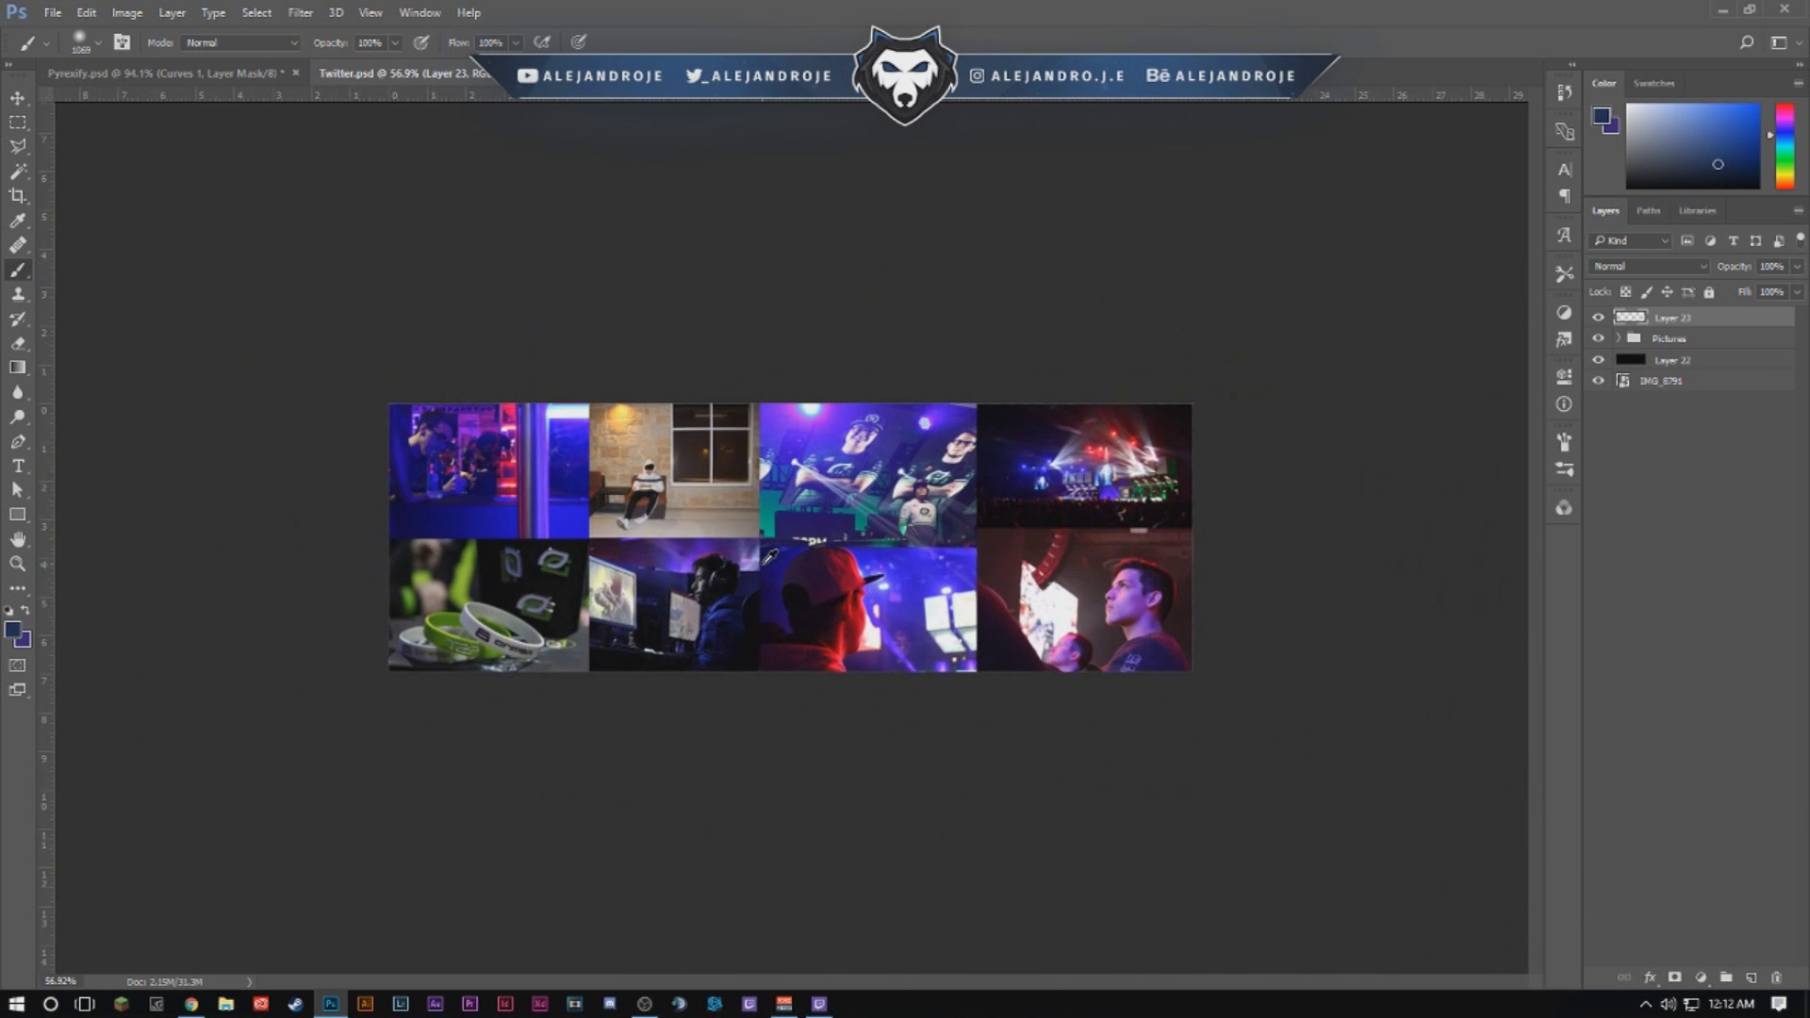
pyautogui.moveTo(202, 465)
pyautogui.mouseDown()
pyautogui.moveTo(844, 831)
pyautogui.moveTo(337, 720)
pyautogui.moveTo(373, 408)
pyautogui.moveTo(611, 561)
pyautogui.moveTo(770, 868)
pyautogui.moveTo(577, 876)
pyautogui.mouseUp()
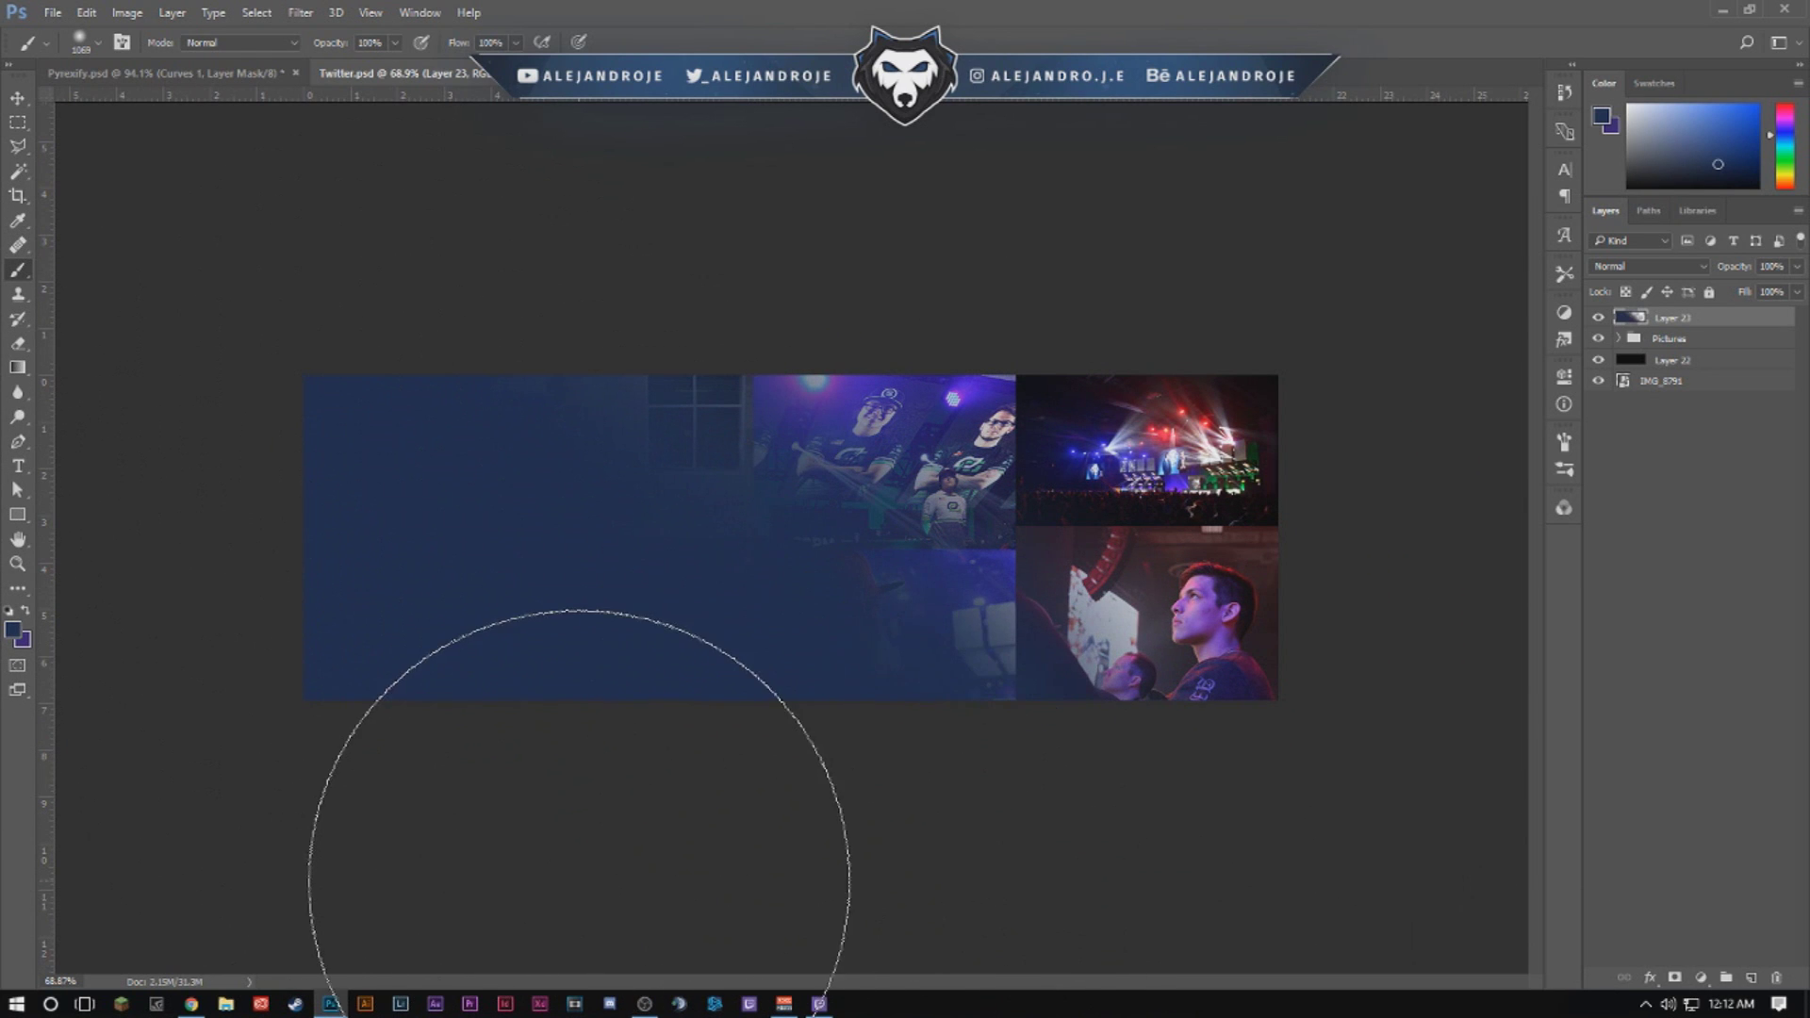
# Add another layer and brush the purple swatch color diagonally across the right part of the banner, redoing the first stroke.
pyautogui.click(25, 610)
pyautogui.click(1753, 979)
pyautogui.moveTo(581, 295); pyautogui.dragTo(1498, 817)
pyautogui.hotkey('ctrl', 'z')
pyautogui.moveTo(761, 341); pyautogui.dragTo(1420, 673)
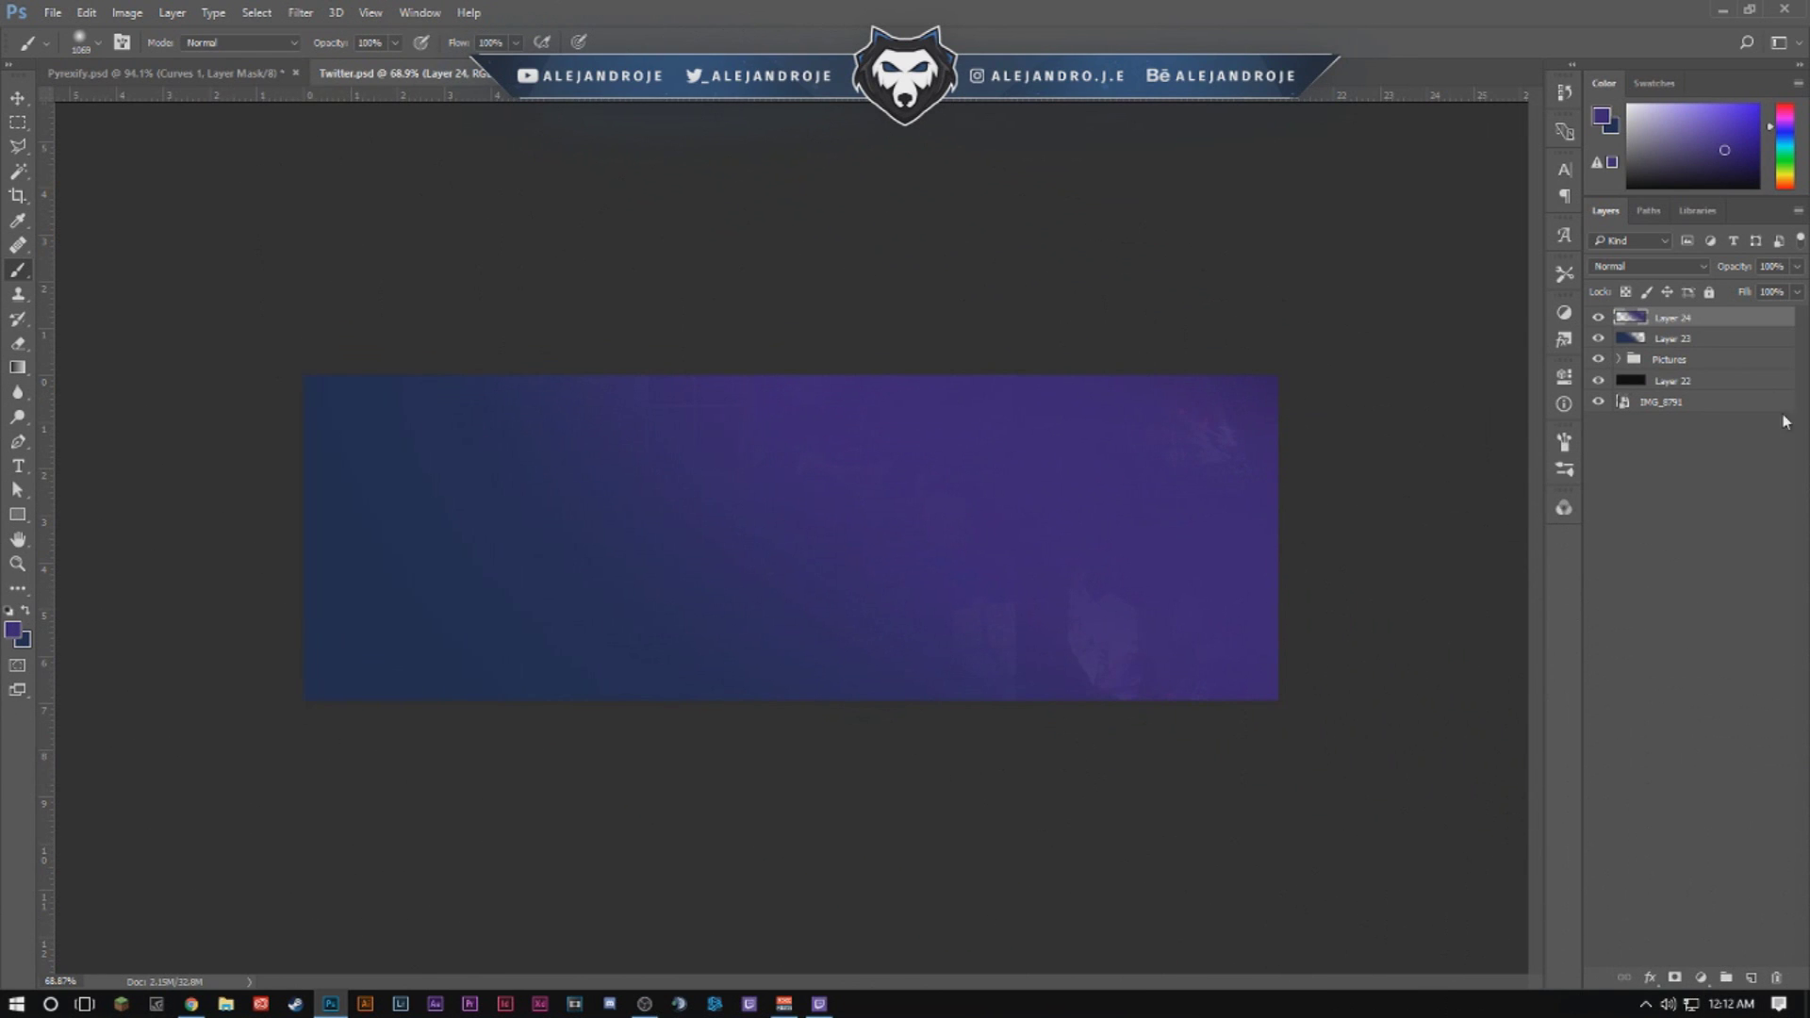
# Stack the purple paint layer below the dark blue one and shift both layers slightly over the canvas.
pyautogui.moveTo(1707, 323)
pyautogui.mouseDown()
pyautogui.moveTo(1716, 359)
pyautogui.moveTo(1696, 348)
pyautogui.mouseUp()
pyautogui.hotkey('ctrl', 'z')
pyautogui.scroll(1, 1082, 425)
pyautogui.scroll(-2, 1085, 426)
pyautogui.keyDown('shift'); pyautogui.click(1698, 321); pyautogui.keyUp('shift')
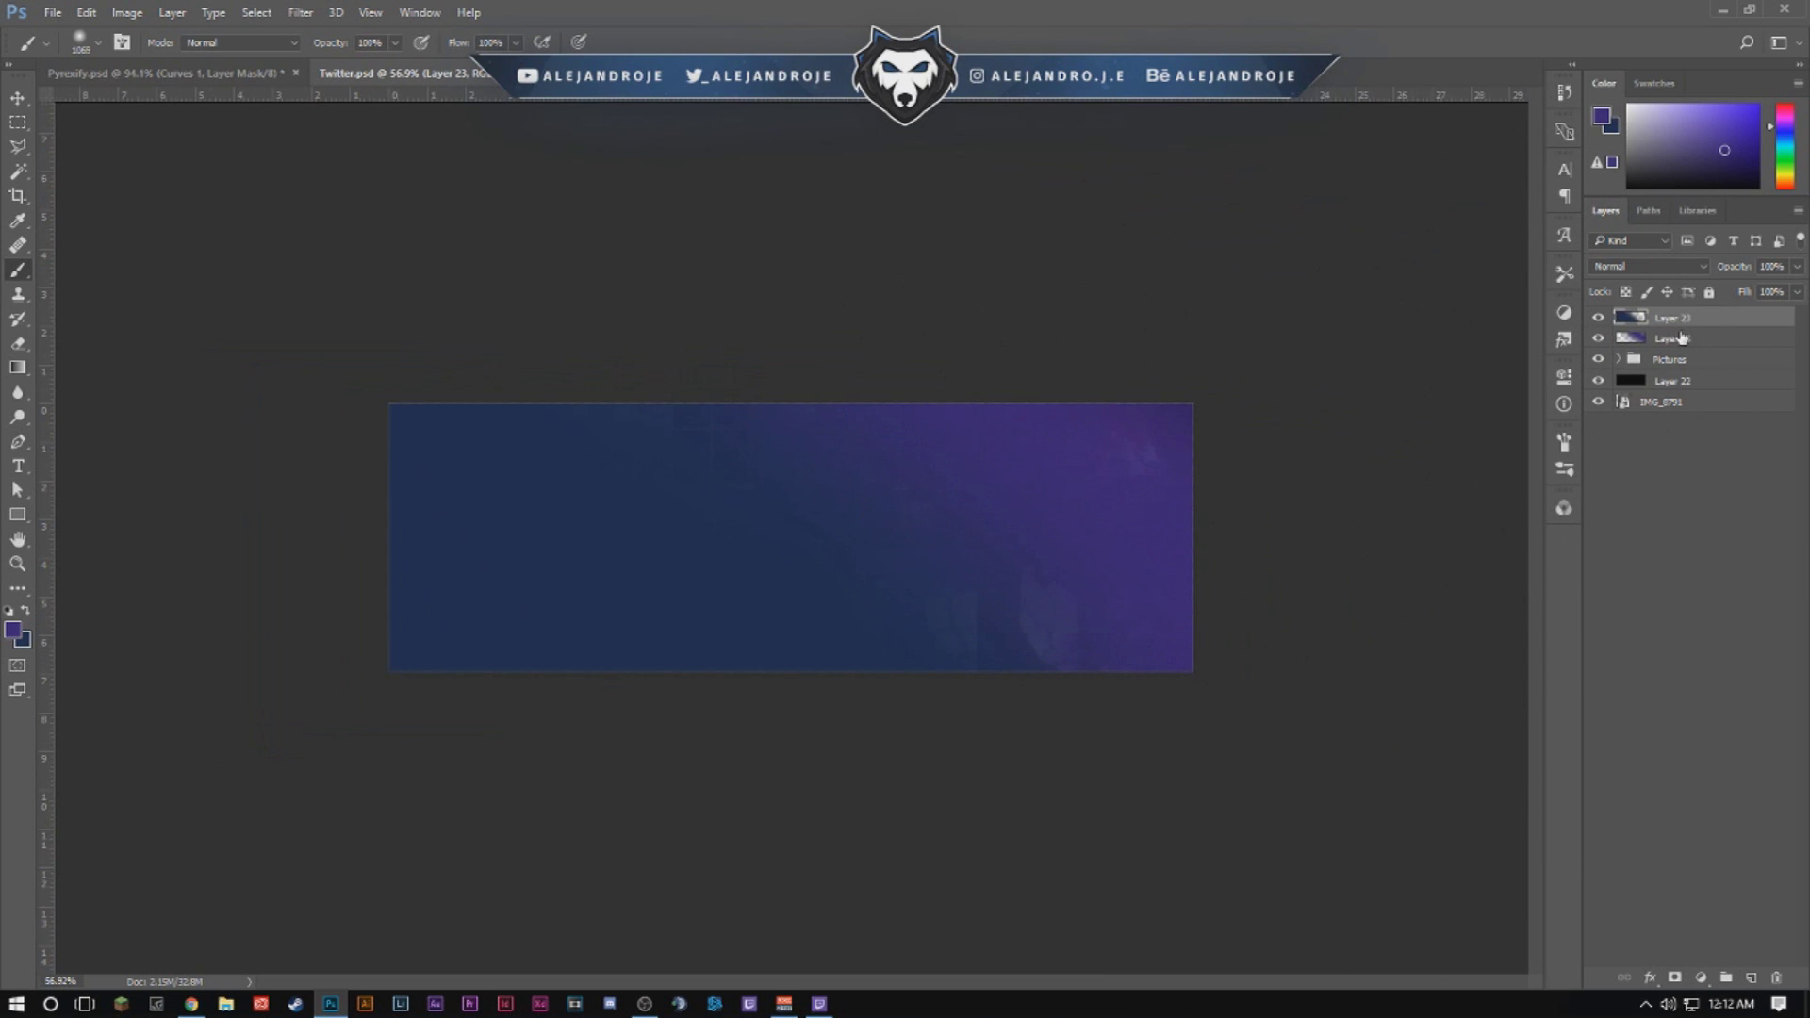
pyautogui.click(17, 98)
pyautogui.moveTo(622, 270)
pyautogui.mouseDown()
pyautogui.moveTo(569, 264)
pyautogui.moveTo(620, 265)
pyautogui.mouseUp()
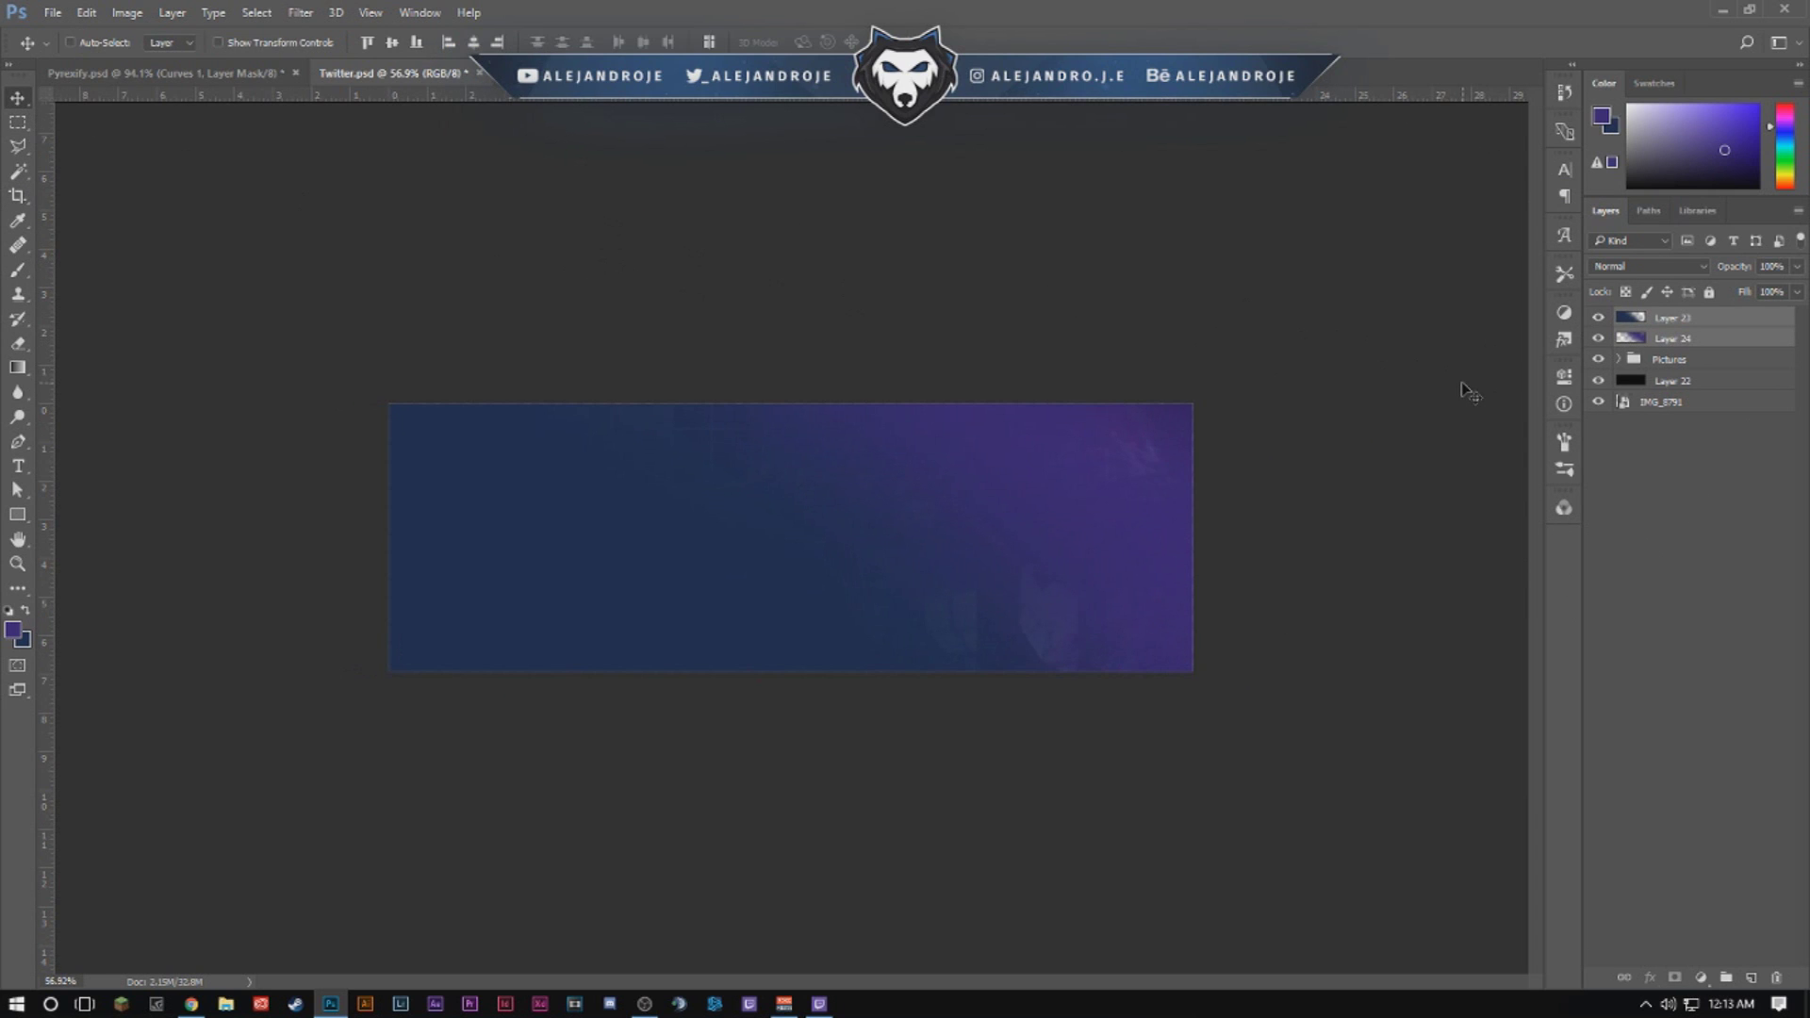
# Compare the banner's colors with the finished header in the Pyrexify.psd document.
pyautogui.scroll(1, 1071, 476)
pyautogui.scroll(2, 1070, 475)
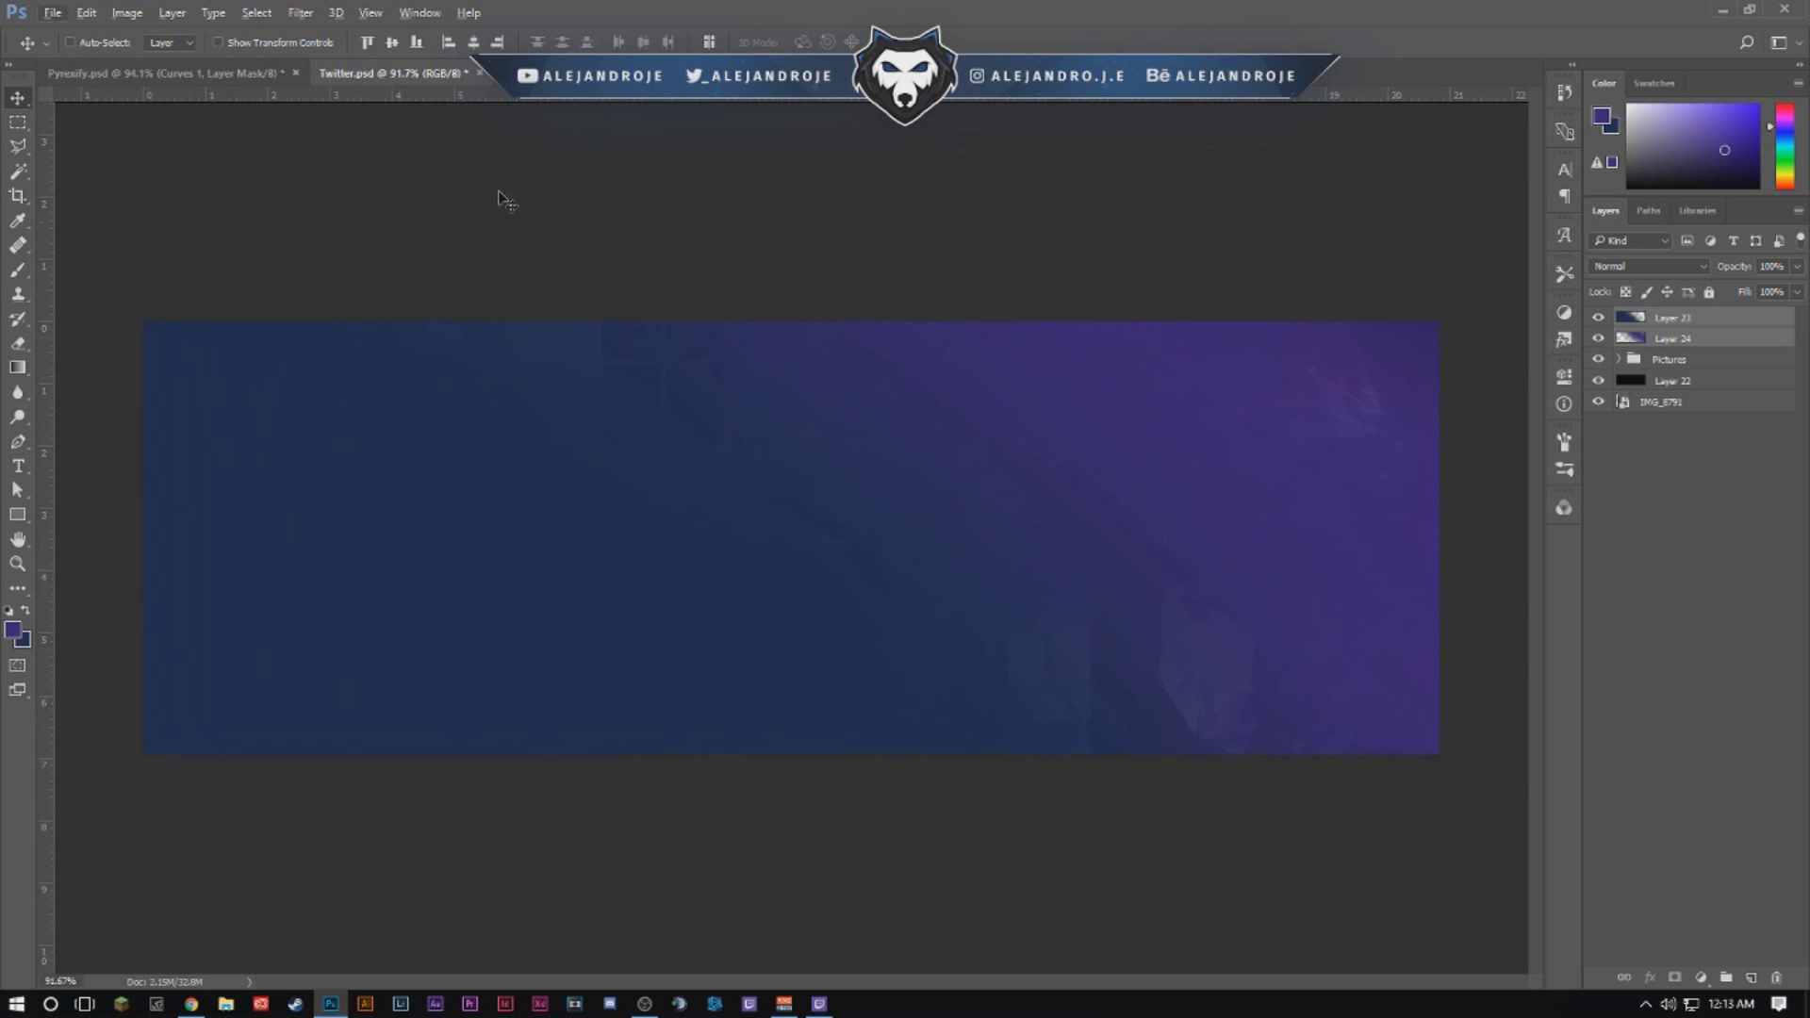
pyautogui.scroll(1, 715, 320)
pyautogui.scroll(-2, 738, 323)
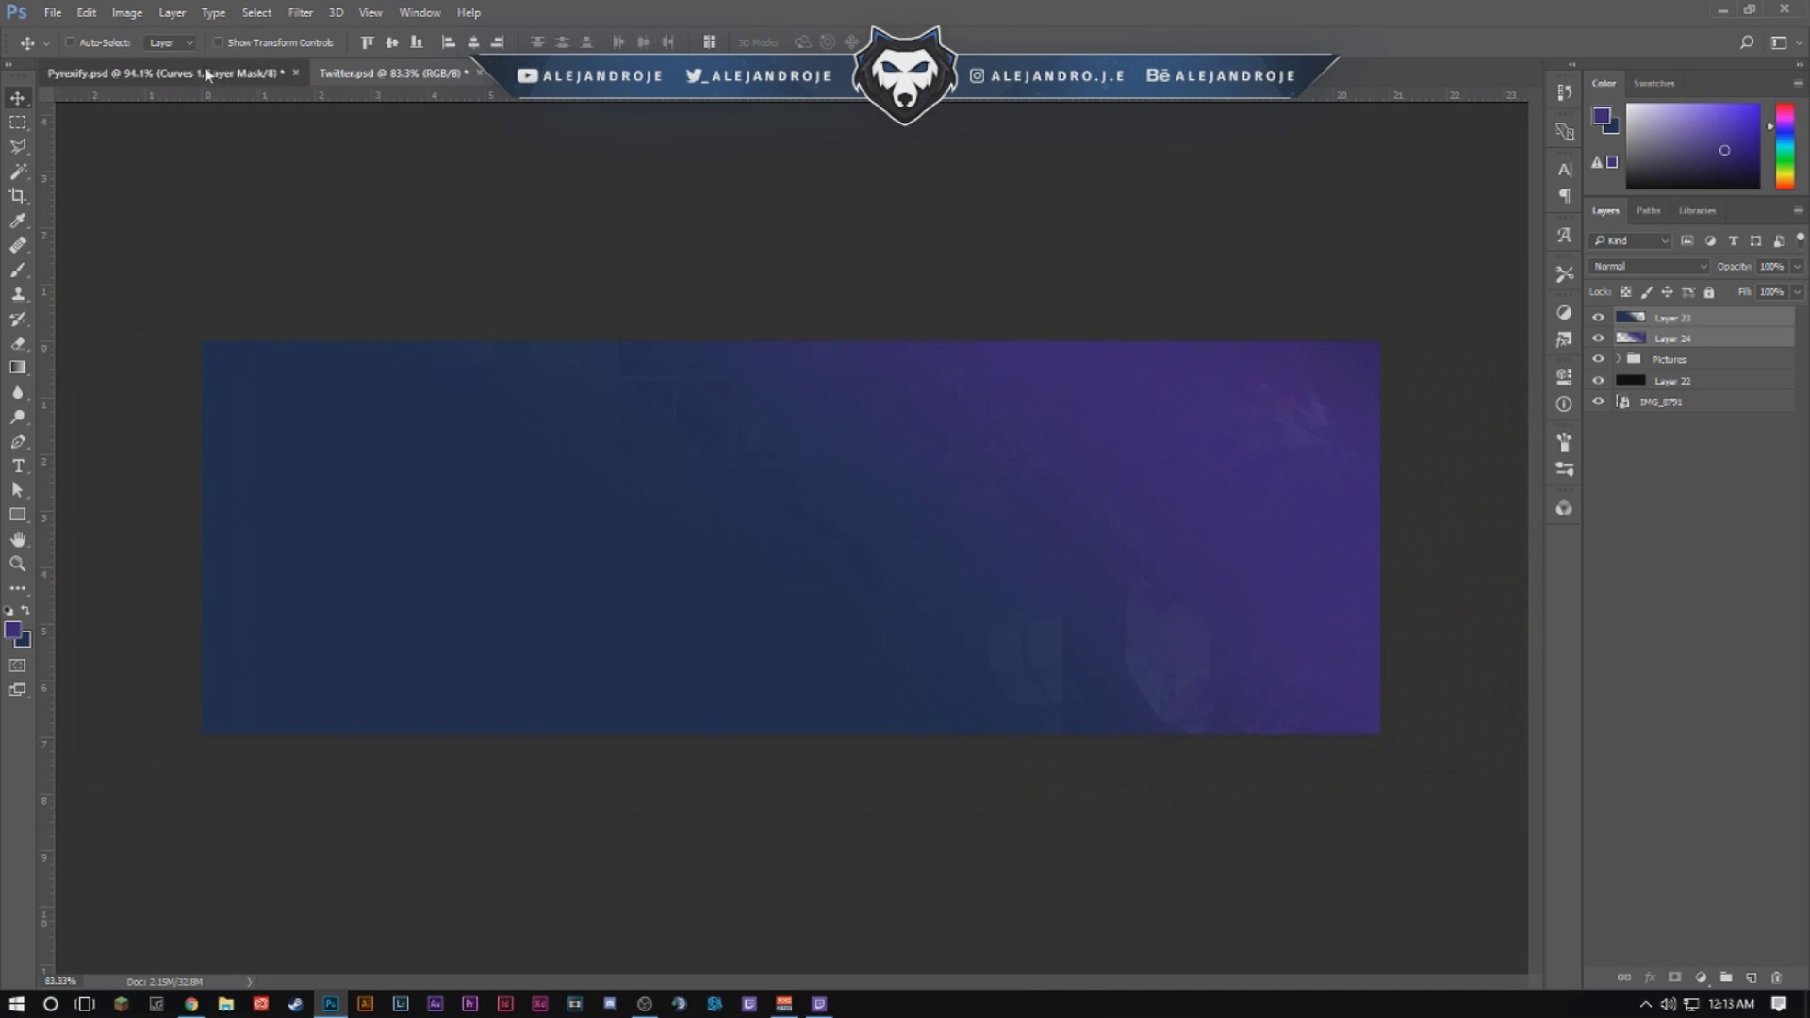
pyautogui.click(204, 71)
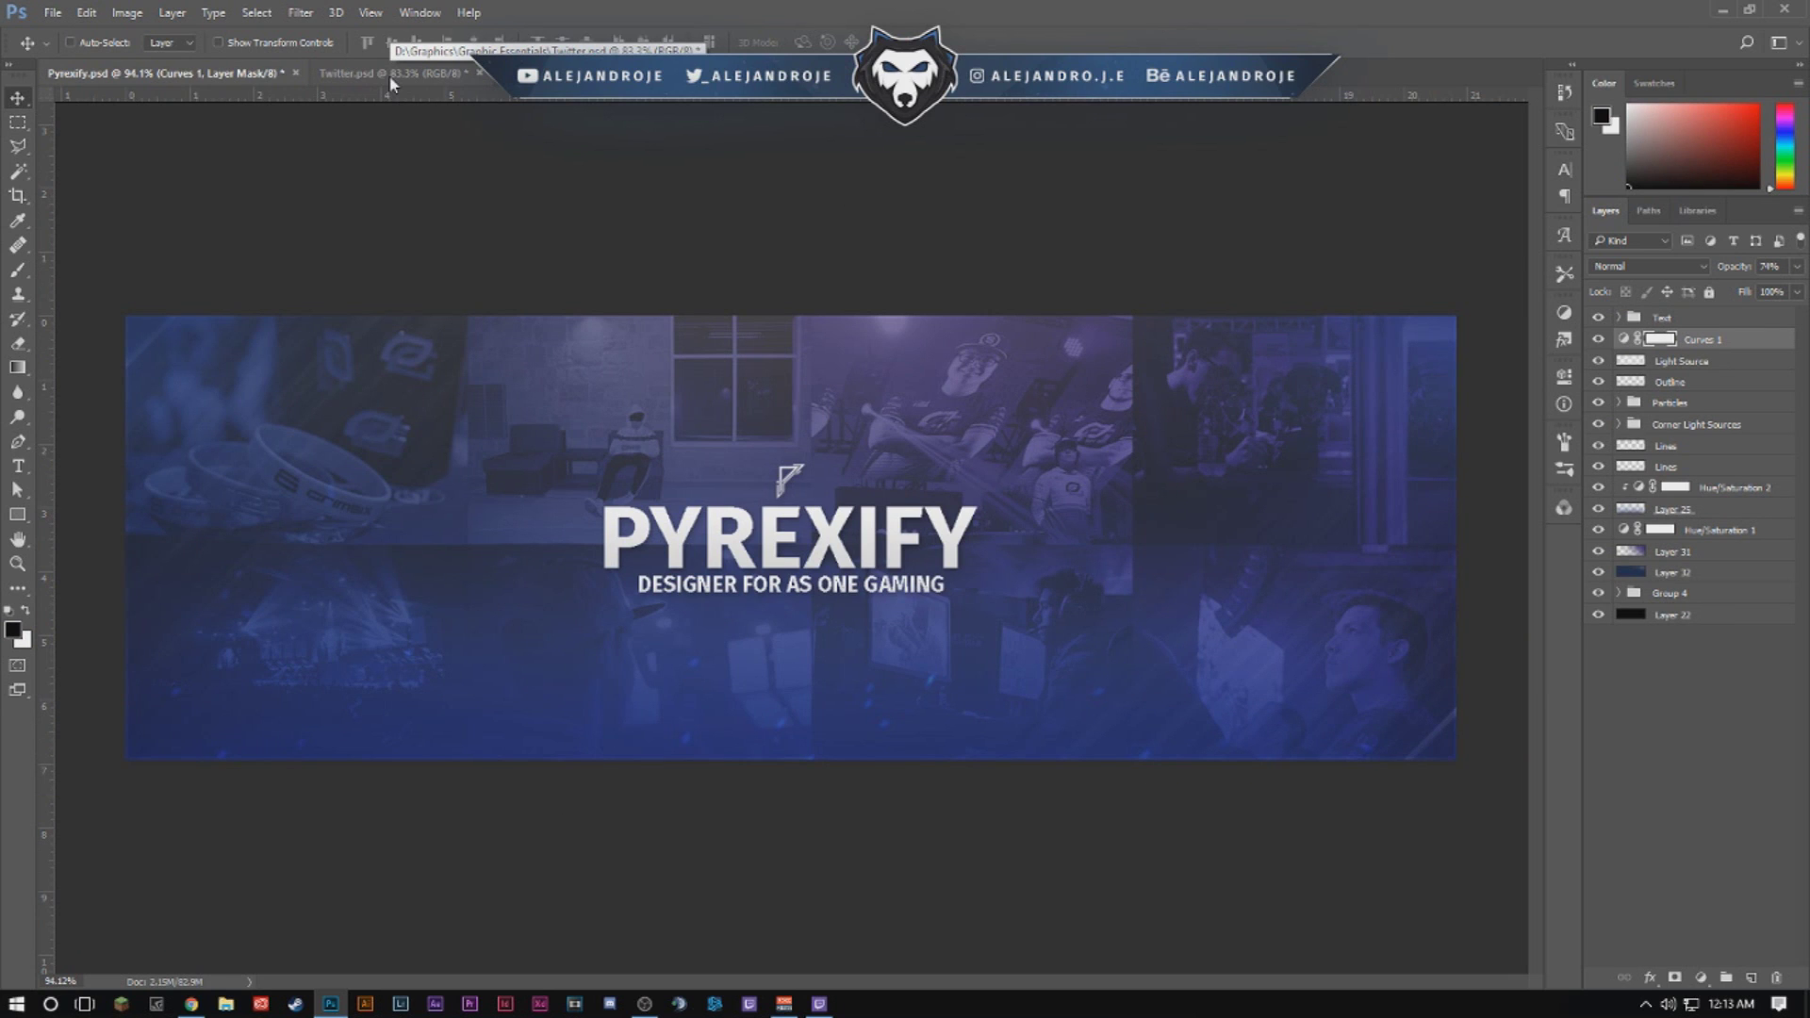
pyautogui.click(388, 76)
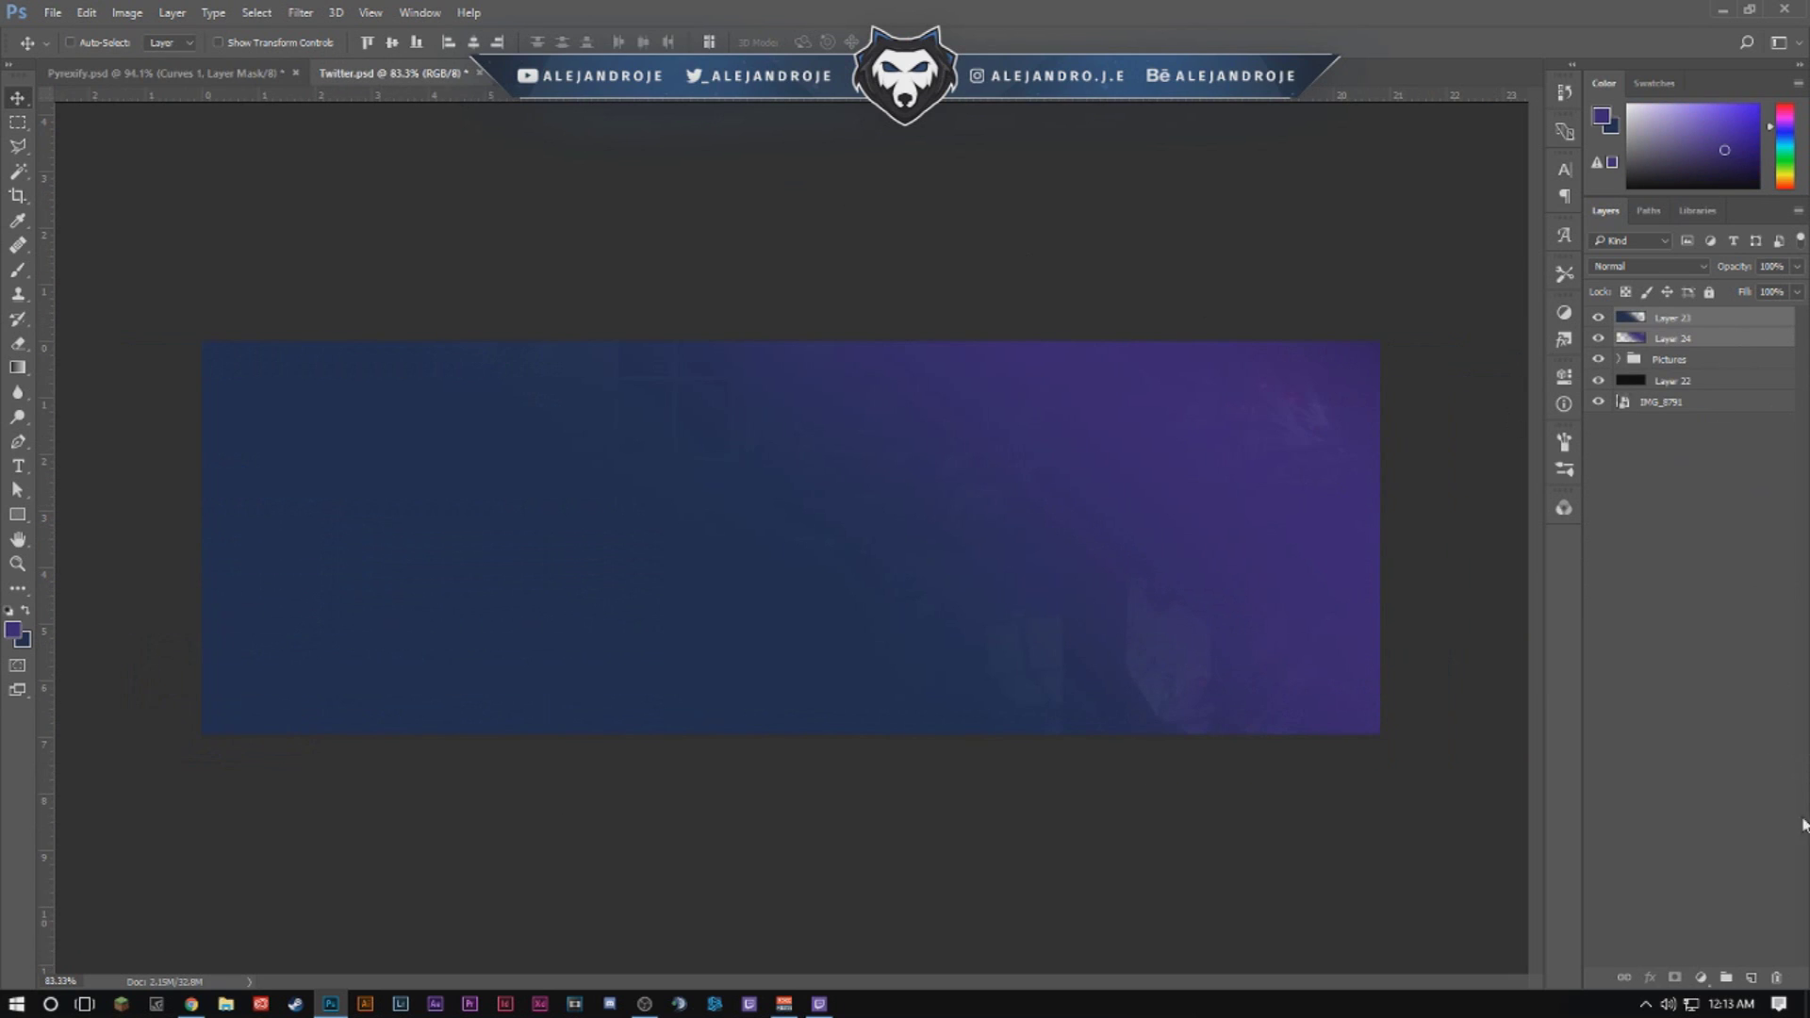
# Add a Hue/Saturation adjustment layer above the two paint layers and shift the hue slightly toward purple.
pyautogui.click(1701, 978)
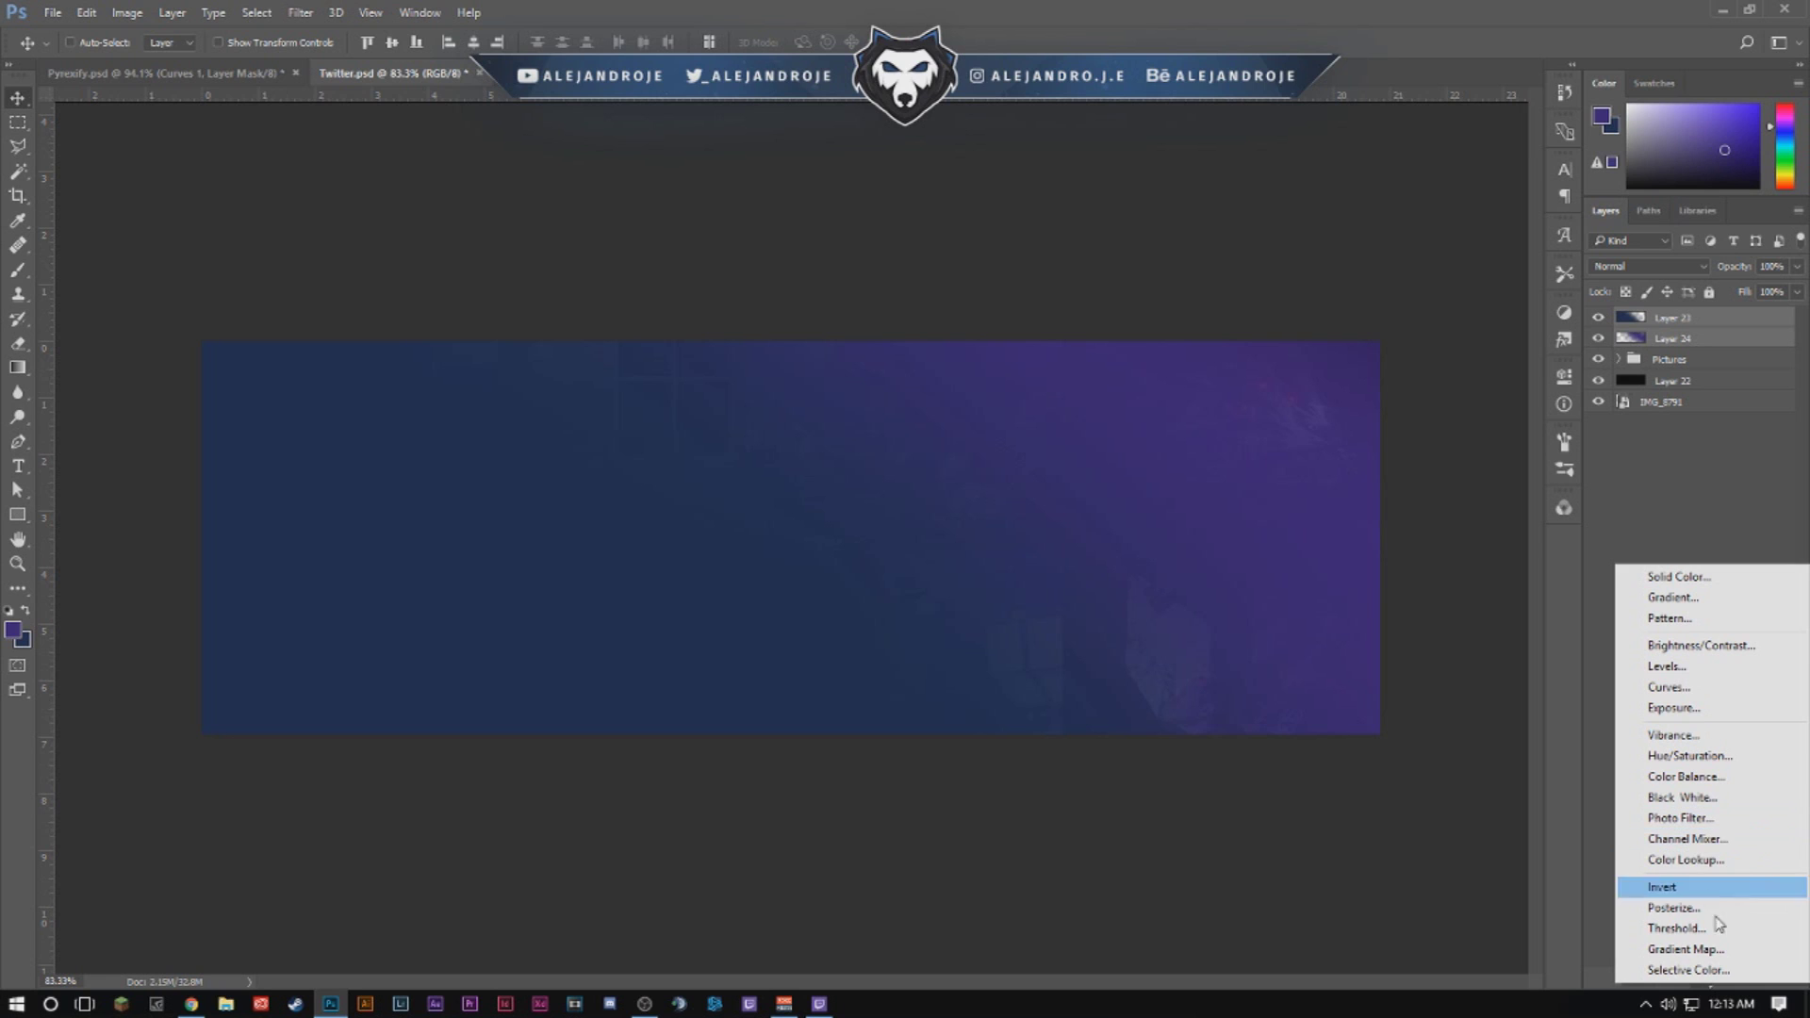
pyautogui.click(1638, 480)
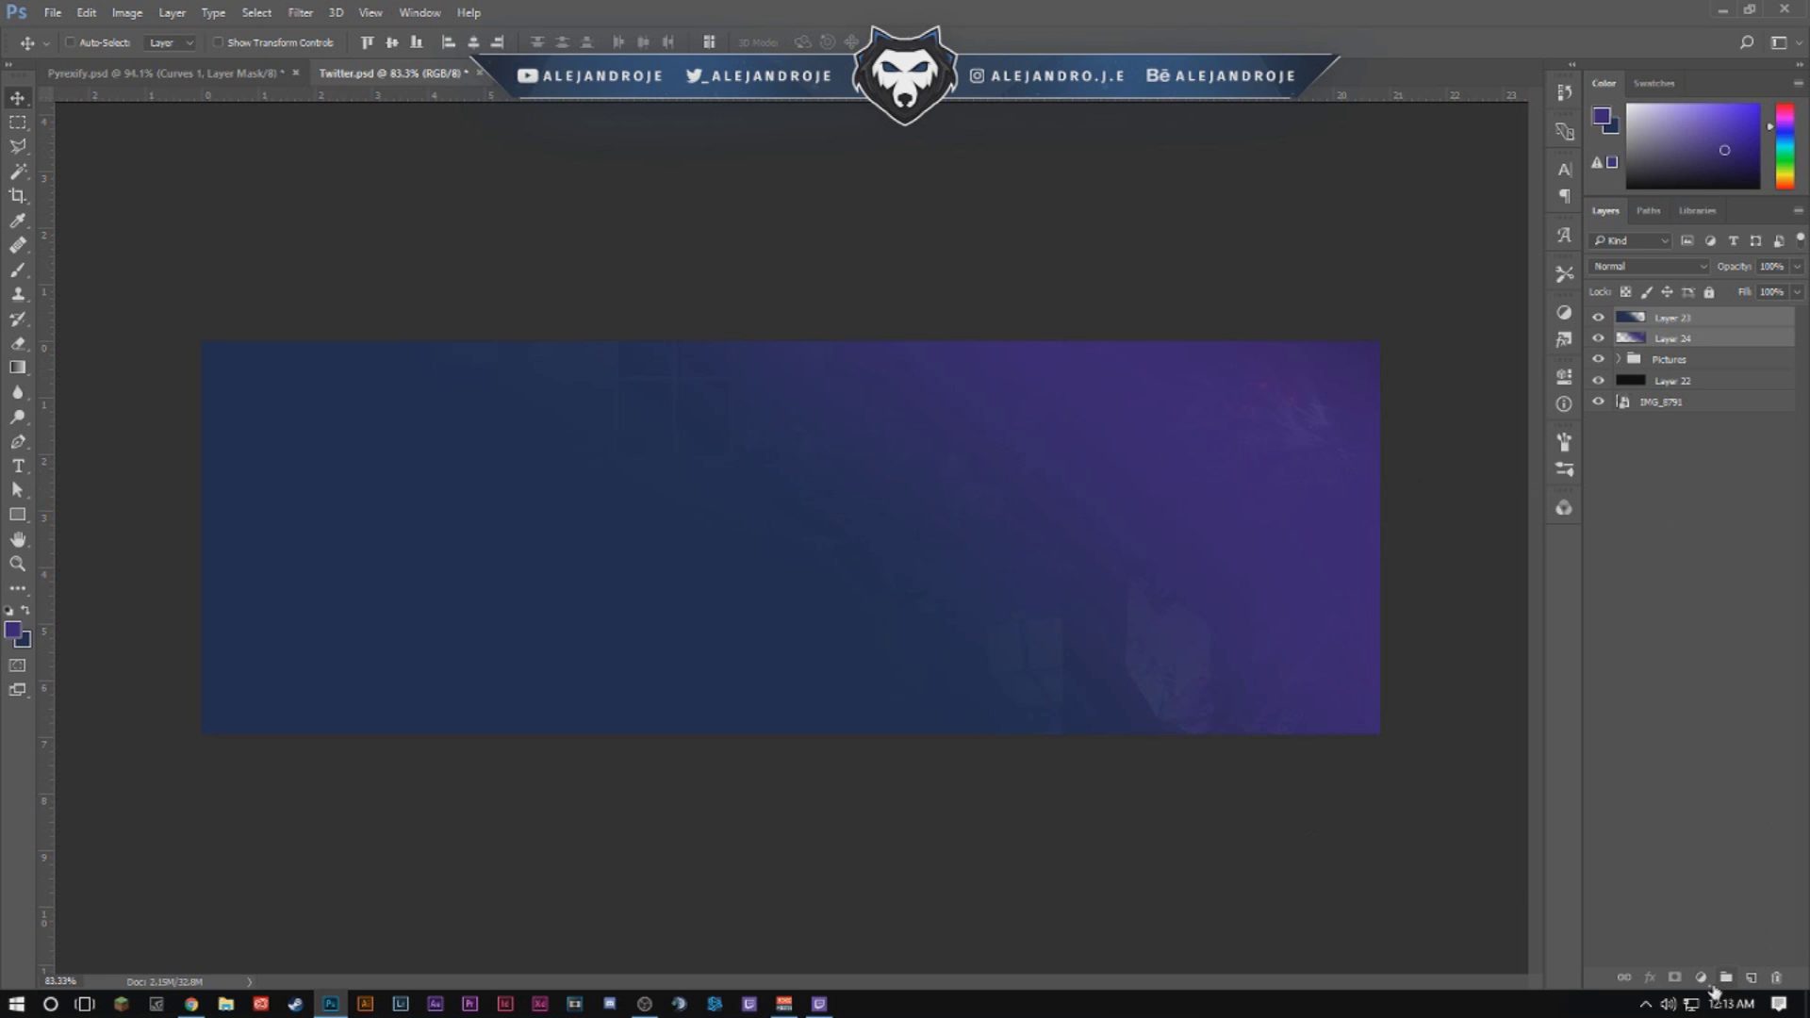
pyautogui.click(1713, 985)
pyautogui.click(1689, 754)
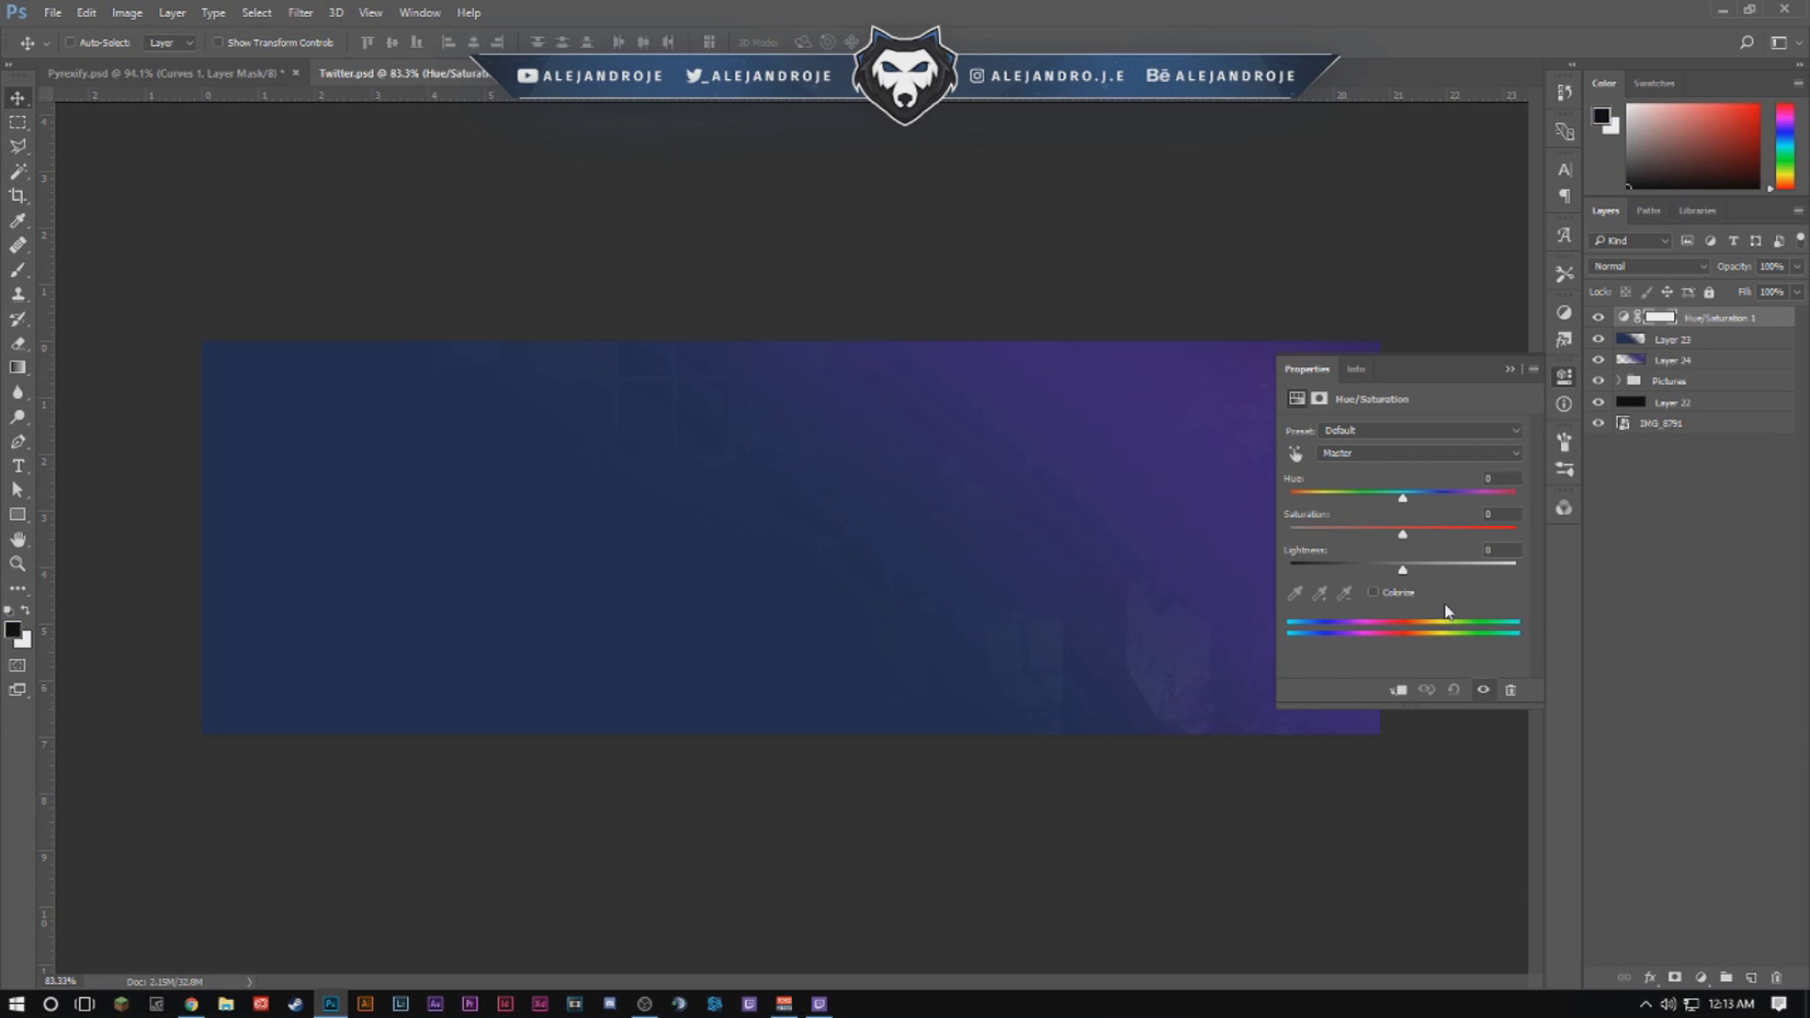
pyautogui.moveTo(1416, 503); pyautogui.dragTo(1410, 504)
pyautogui.moveTo(1387, 512)
pyautogui.mouseDown()
pyautogui.moveTo(1230, 491)
pyautogui.moveTo(1529, 507)
pyautogui.moveTo(1417, 504)
pyautogui.mouseUp()
pyautogui.click(1509, 369)
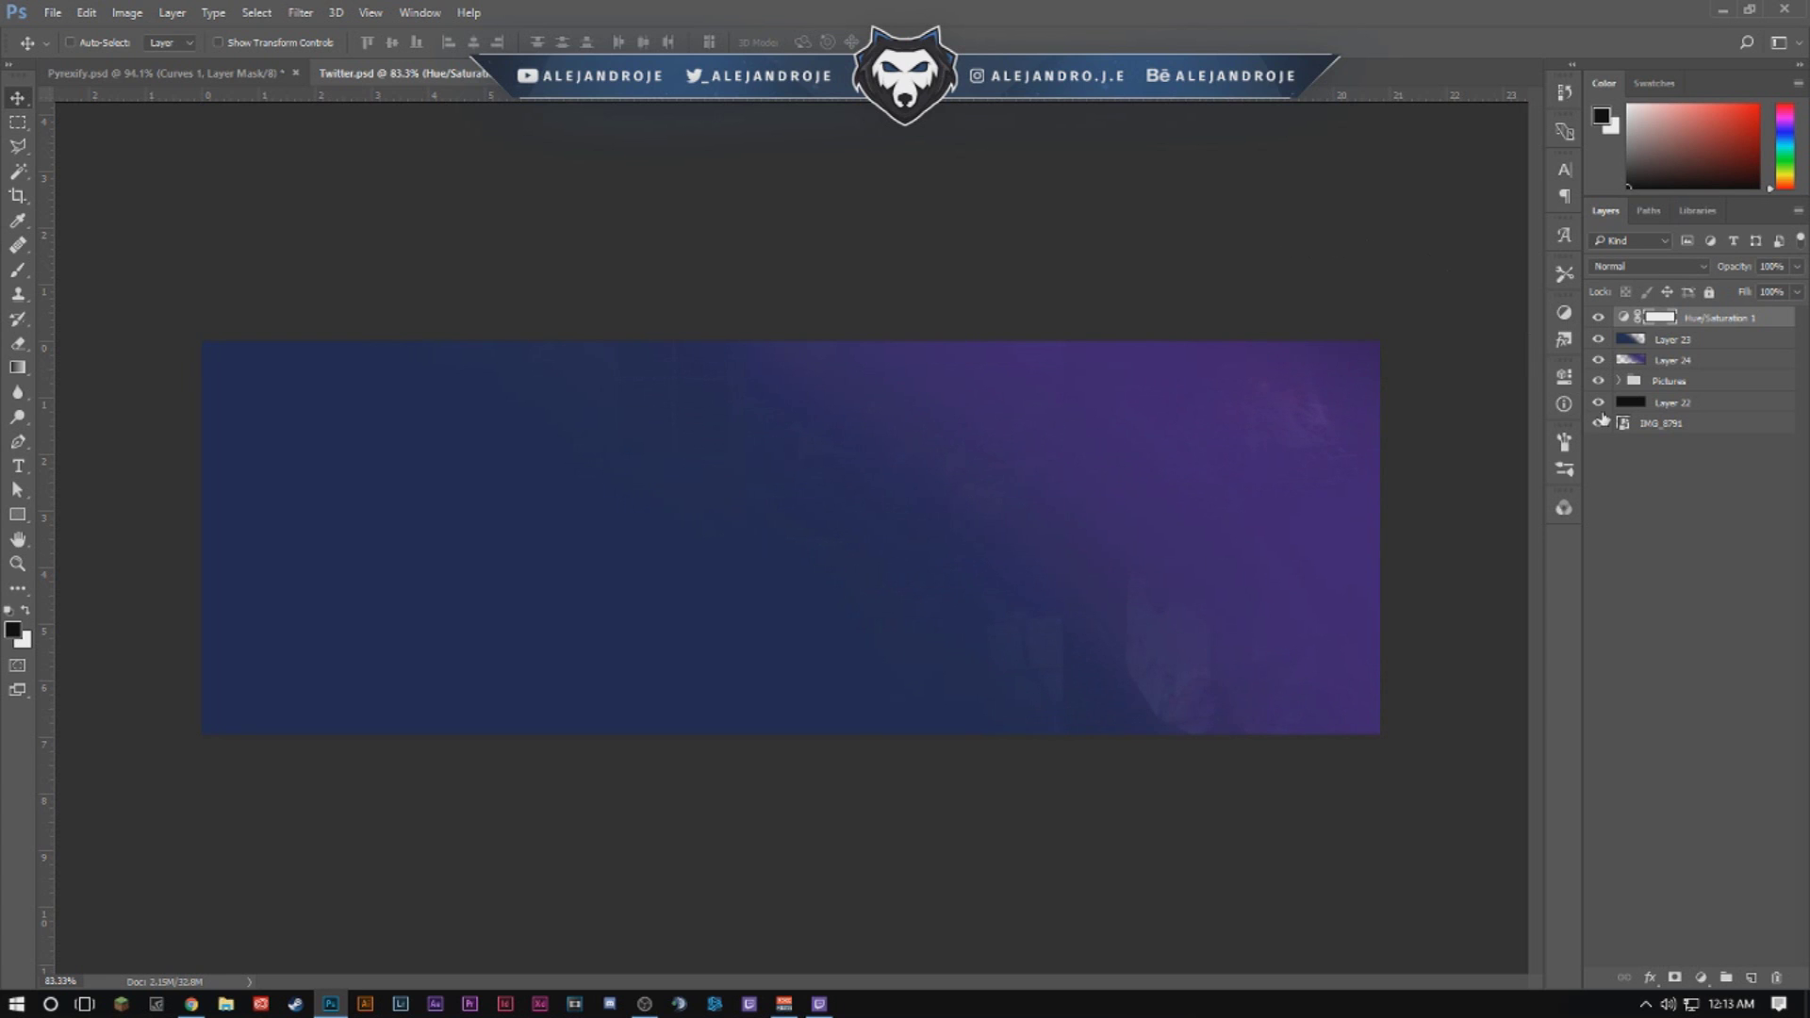
# Add an empty layer on top of the stack and set the blending mode of the purple and dark blue paint layers to Color.
pyautogui.click(1751, 976)
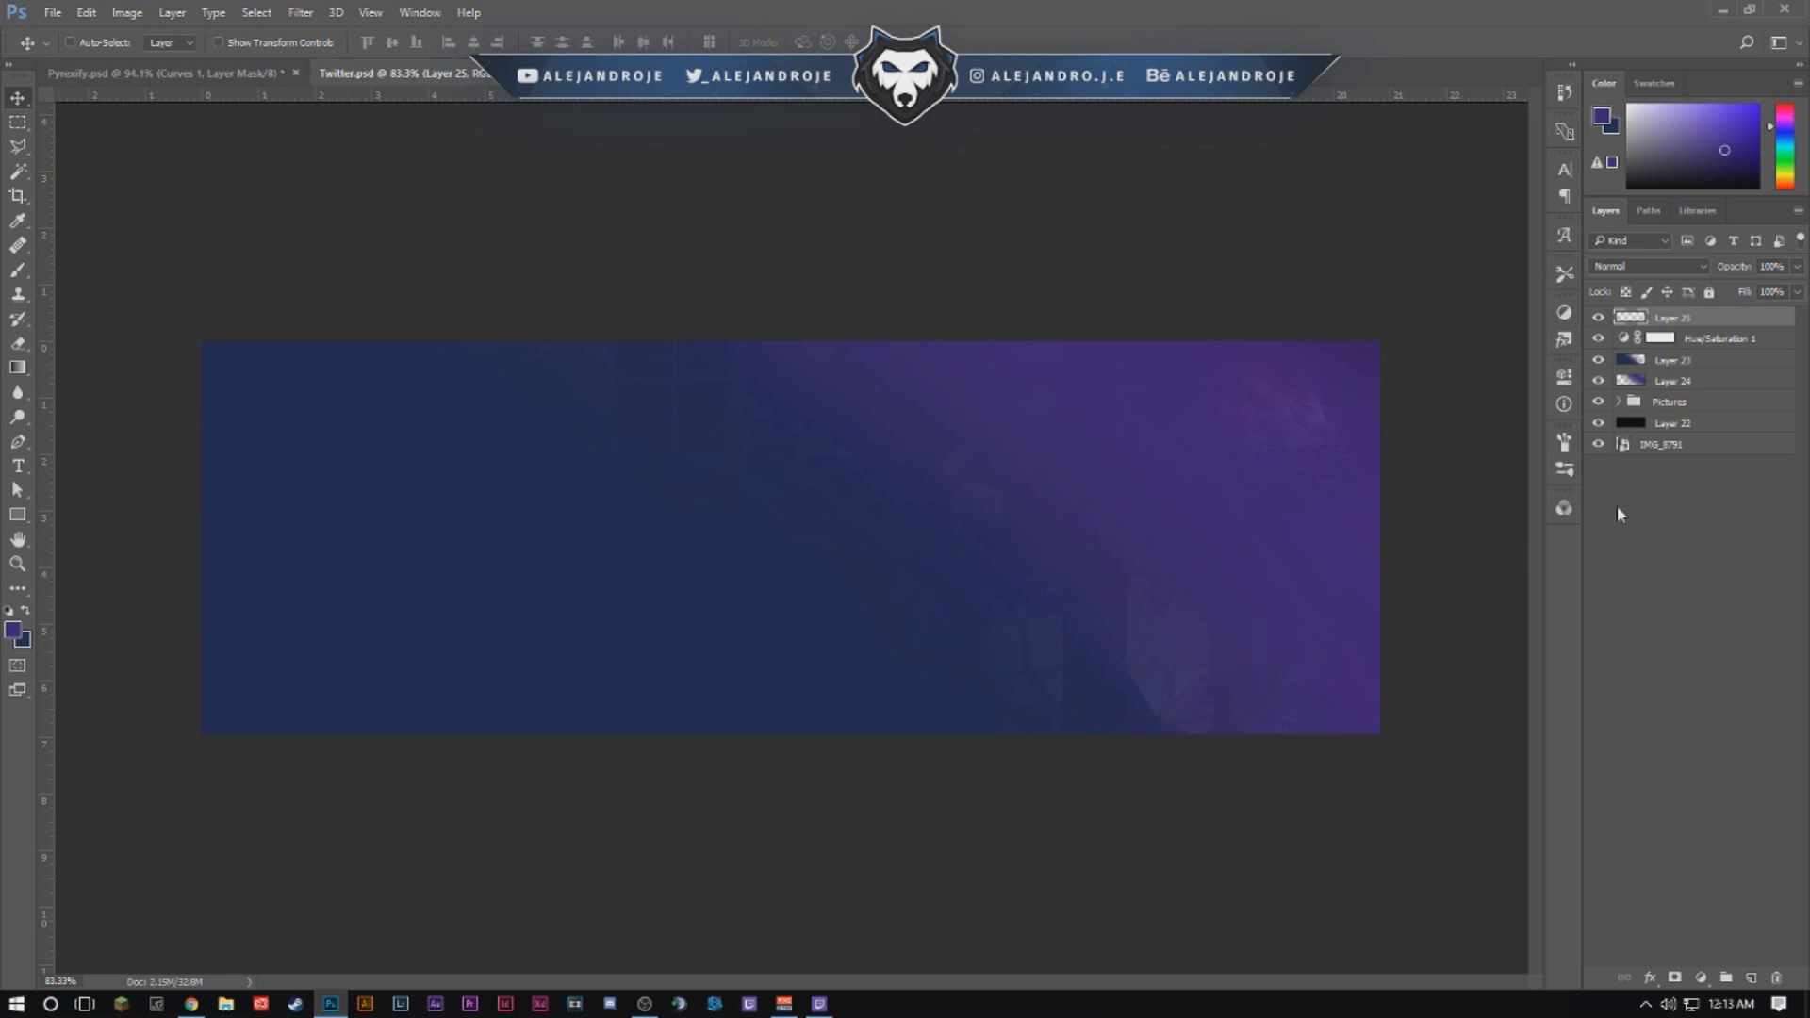
pyautogui.click(1751, 364)
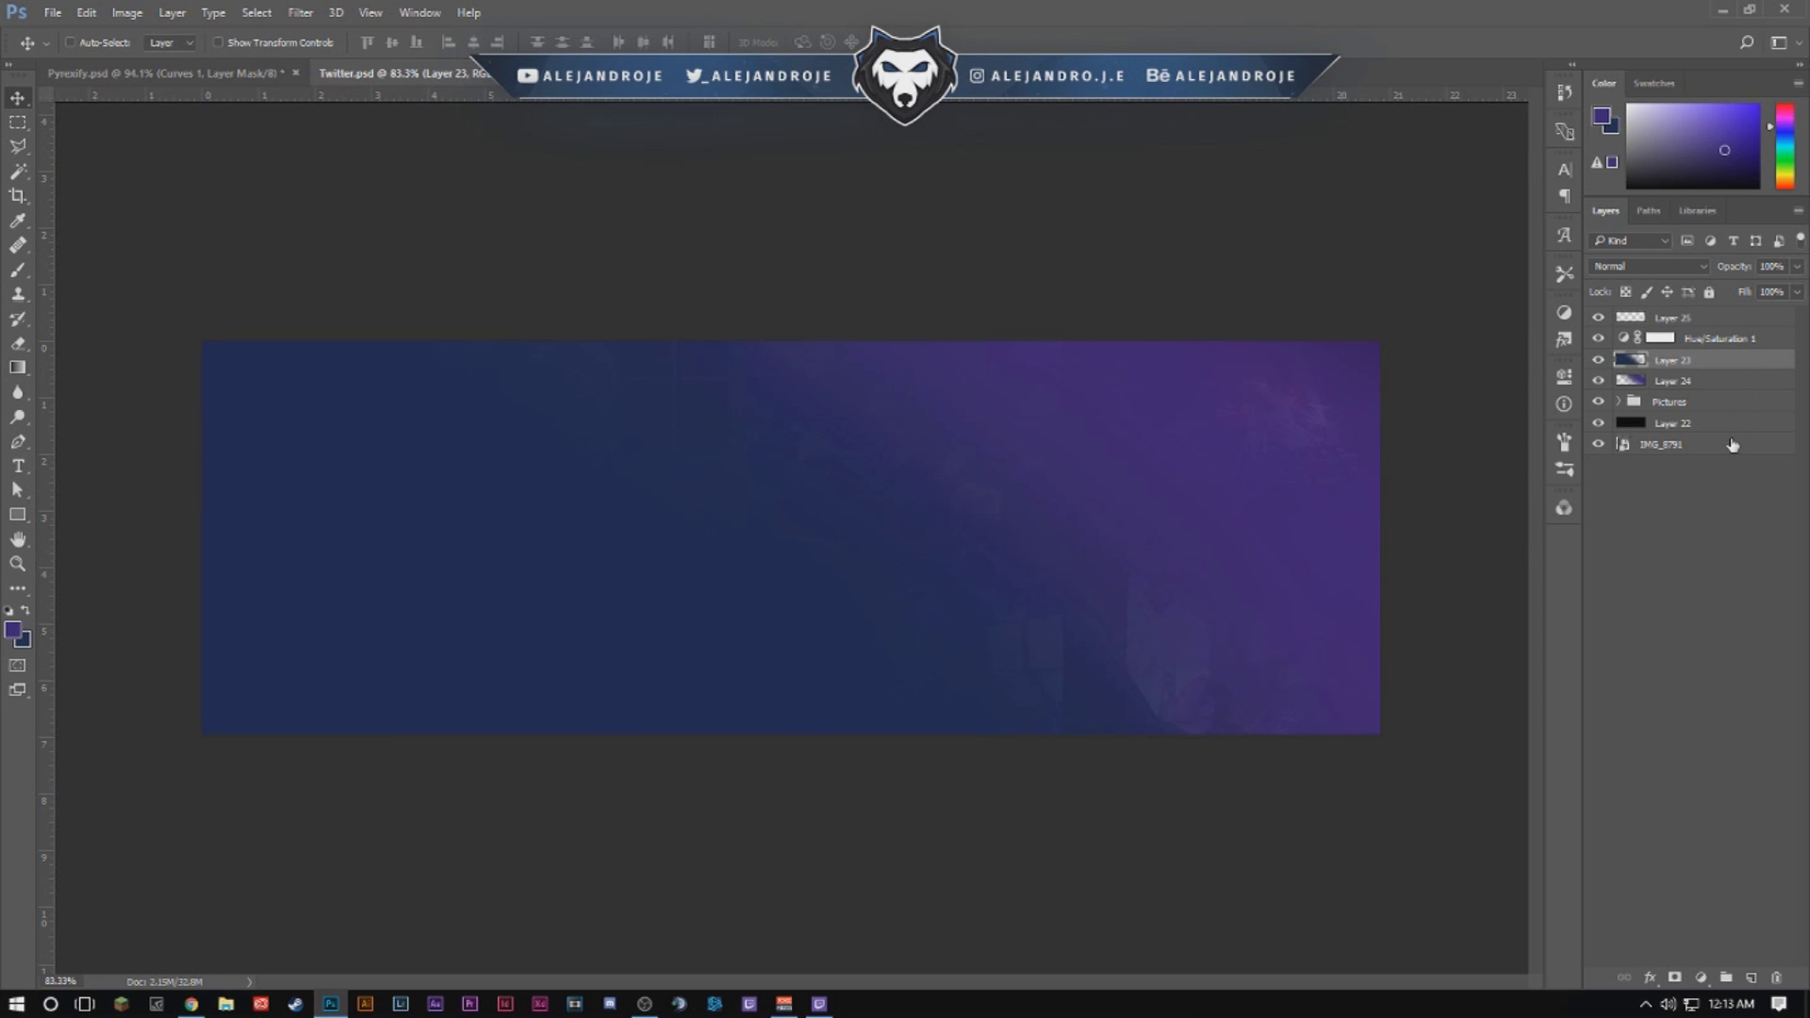
pyautogui.click(1707, 380)
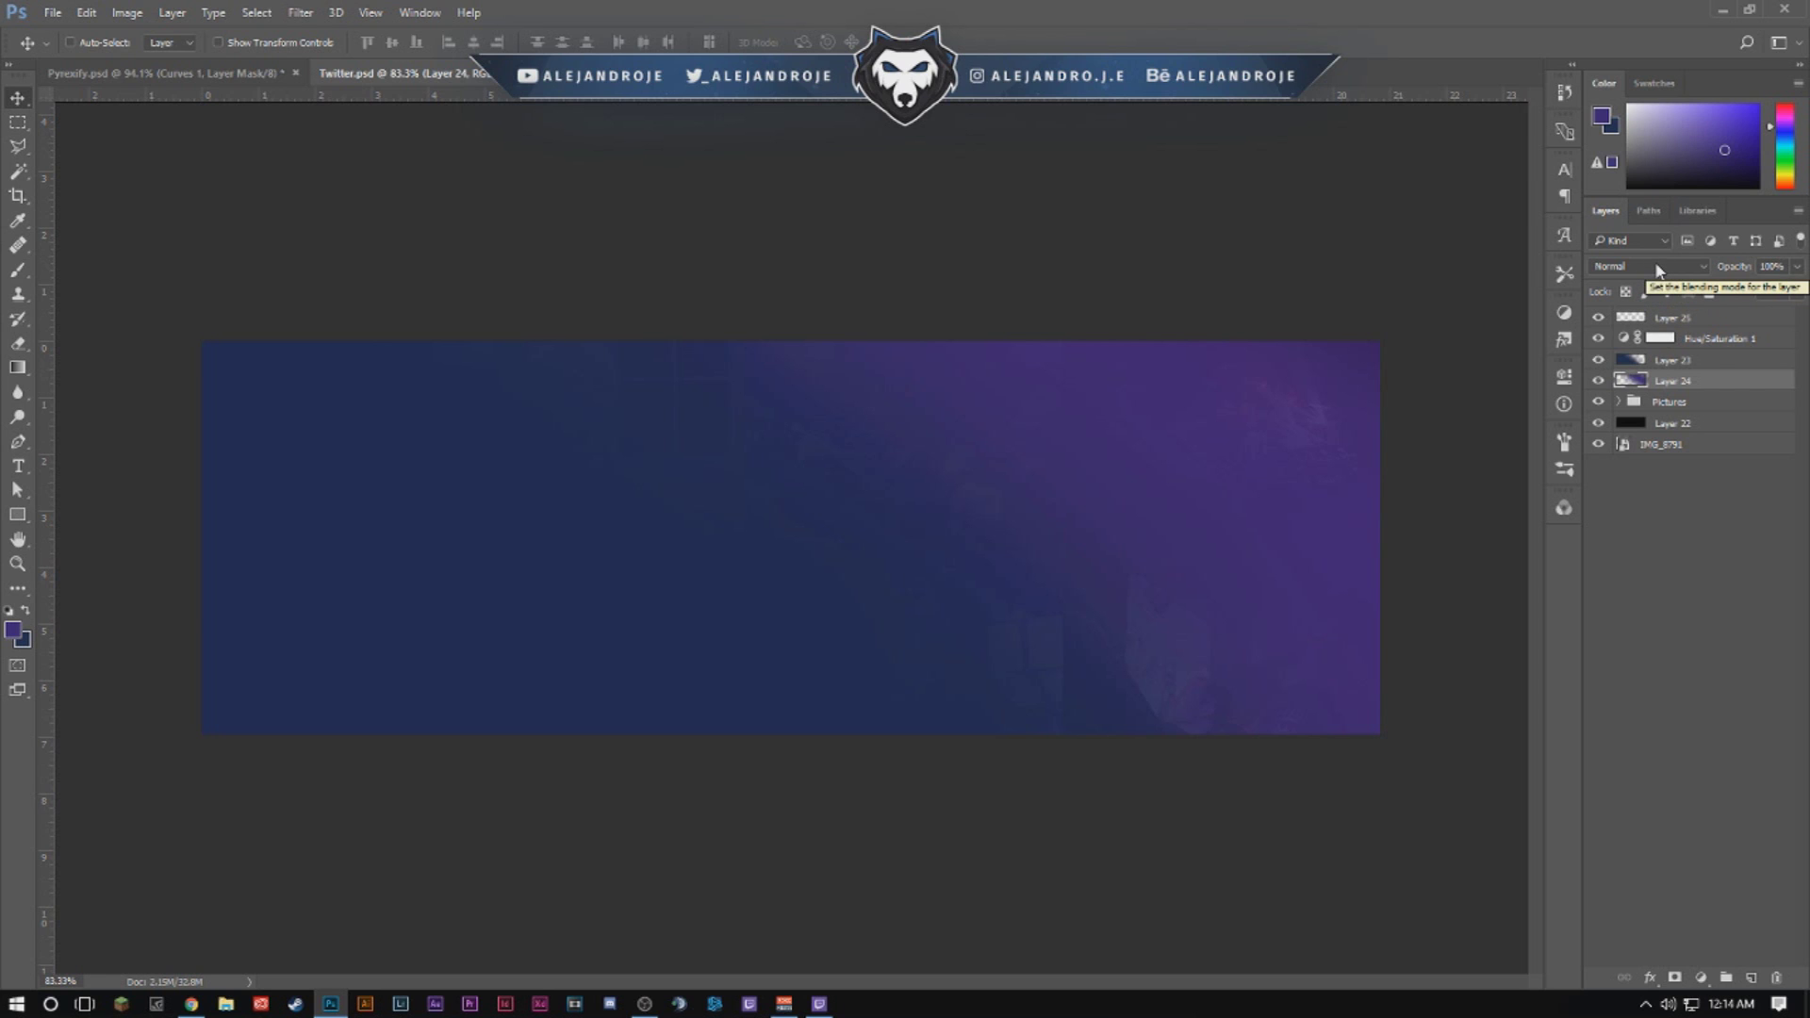
pyautogui.click(1657, 269)
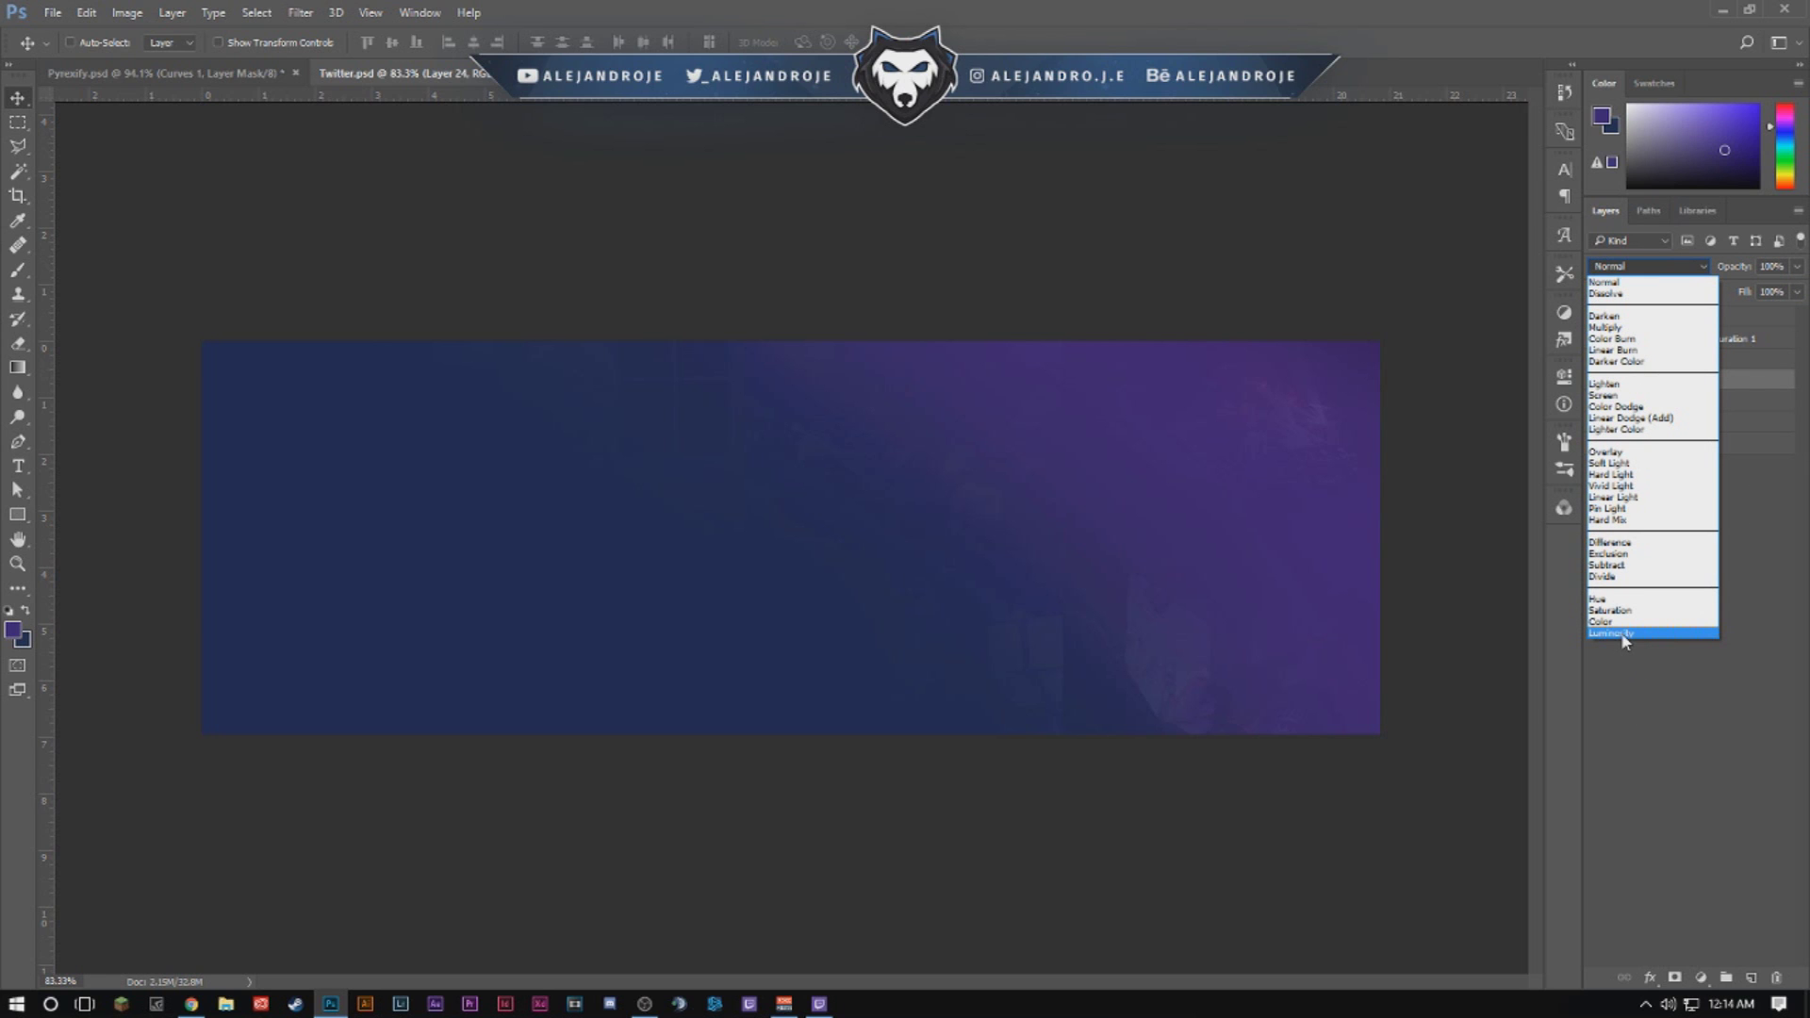
pyautogui.click(1654, 621)
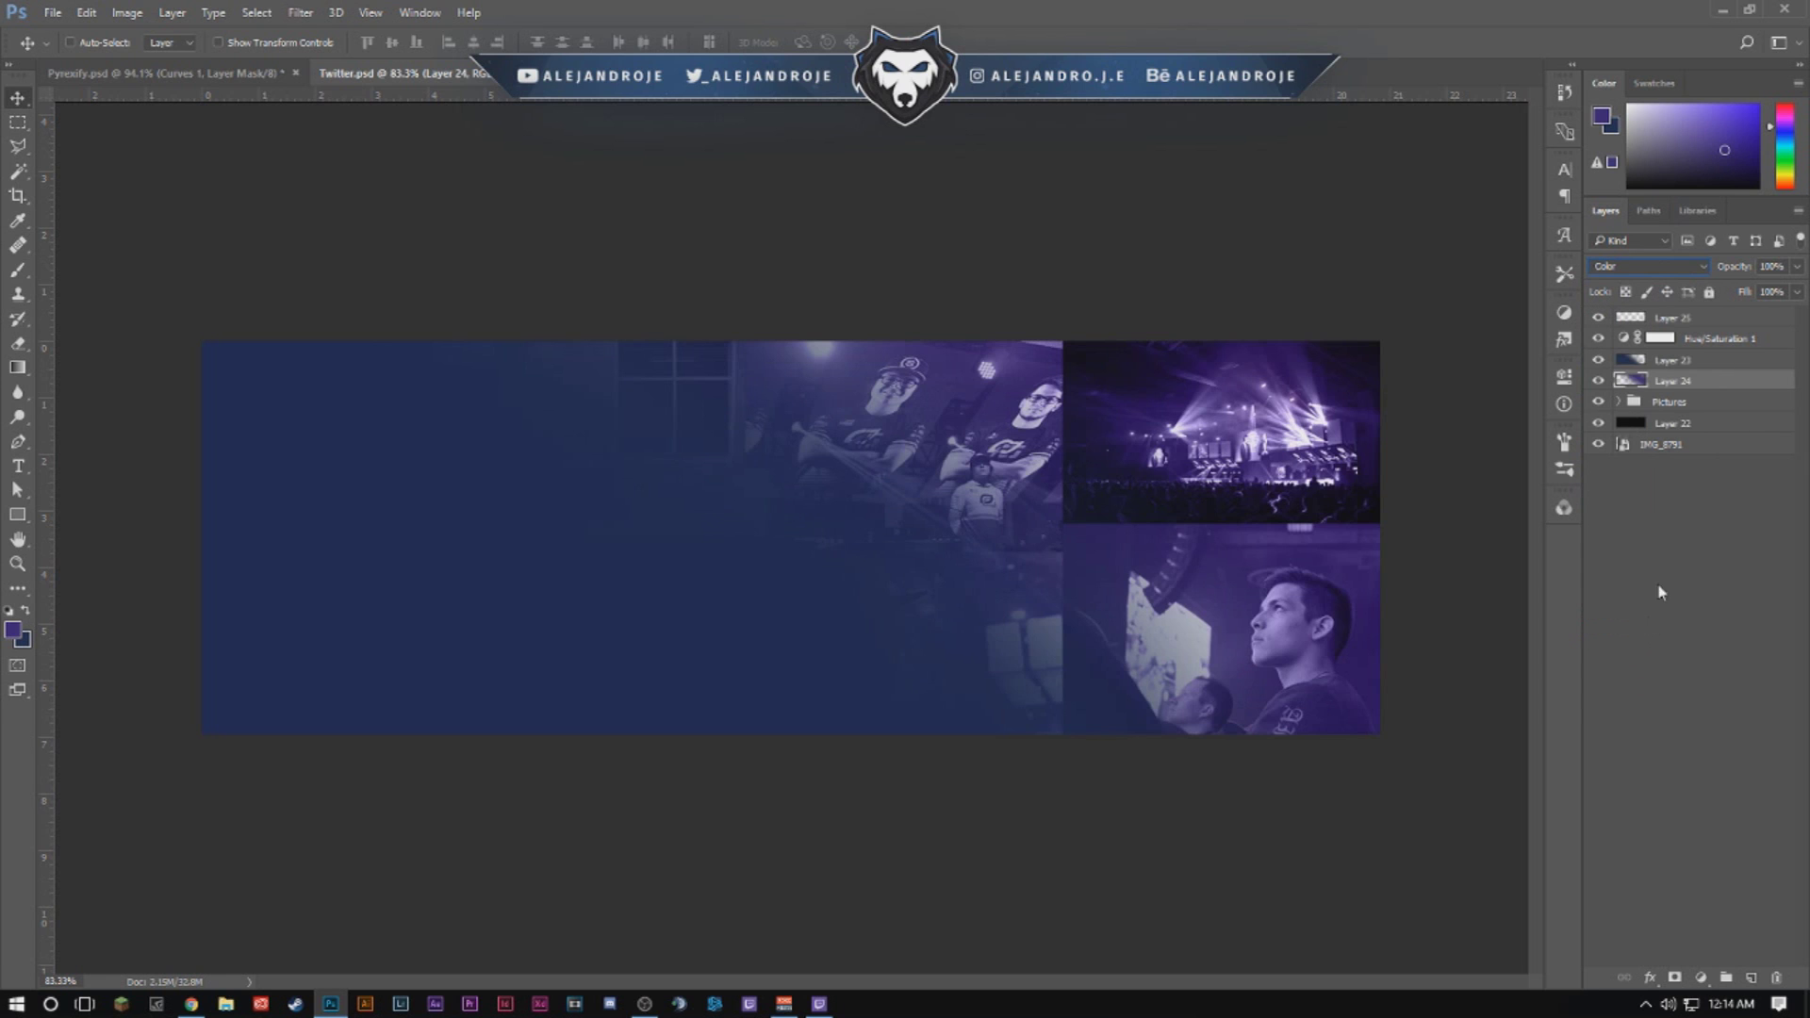
pyautogui.click(1697, 362)
pyautogui.click(1650, 266)
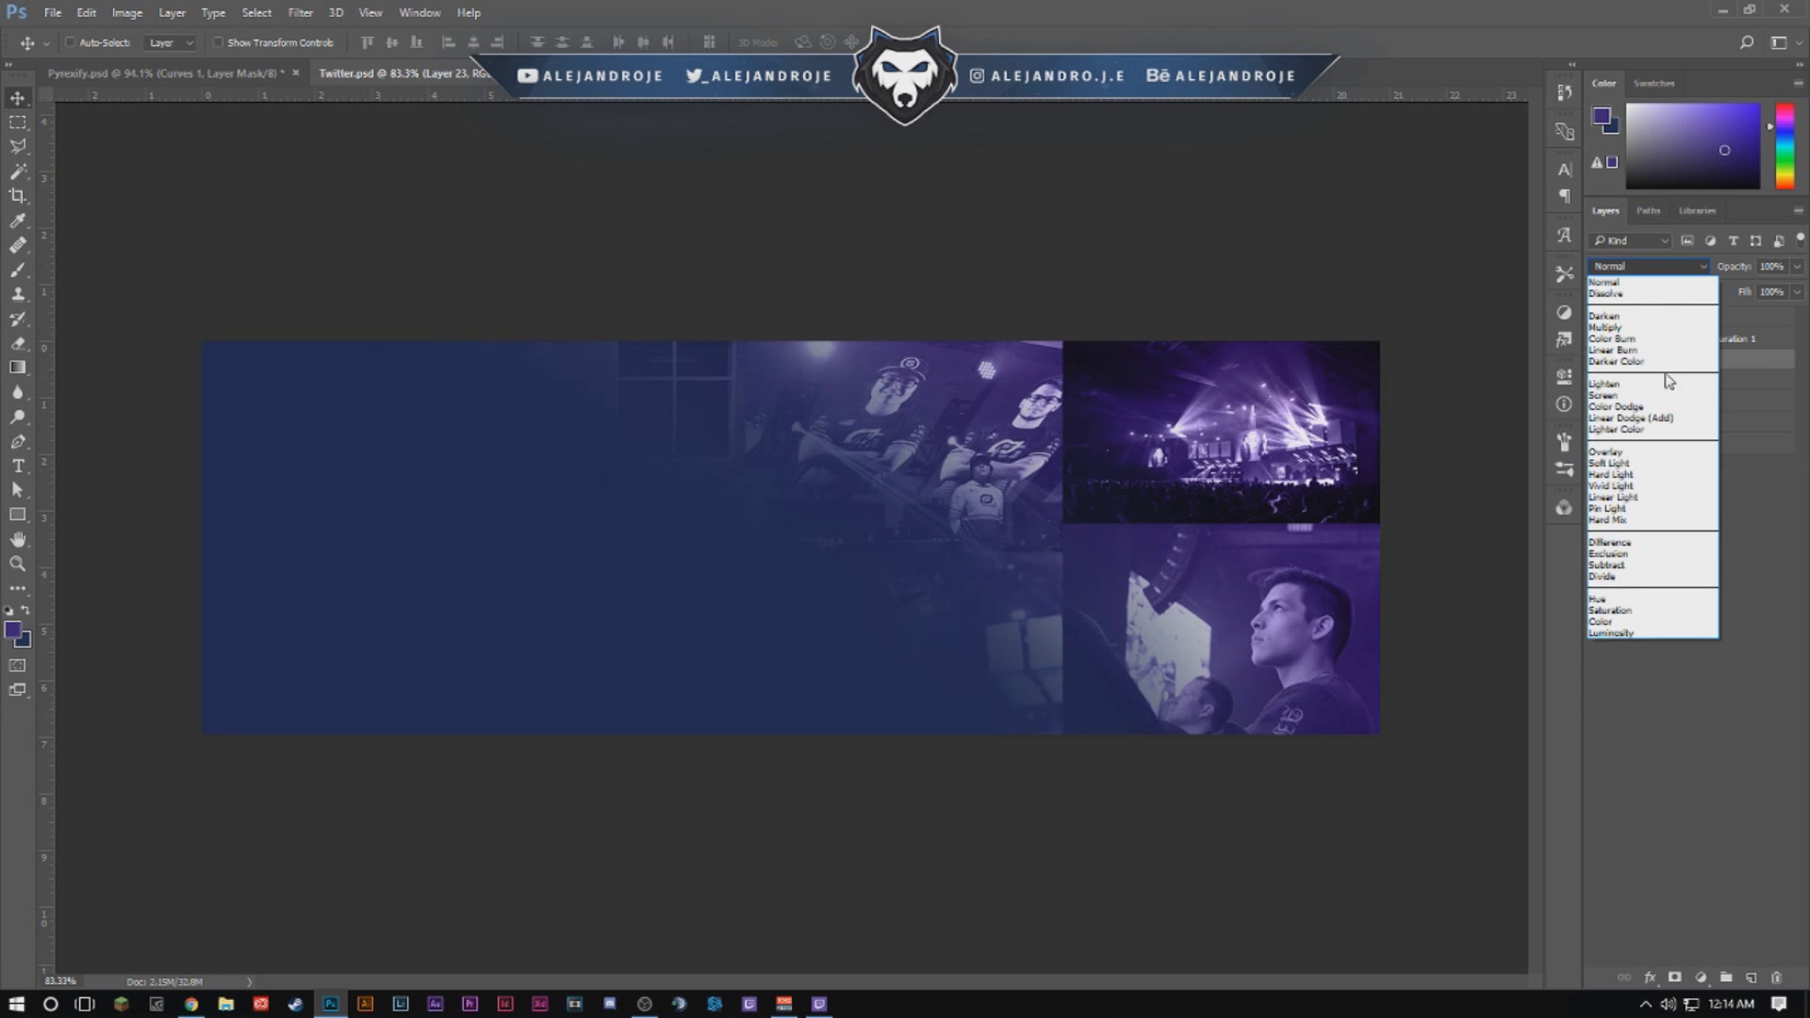
pyautogui.click(1608, 622)
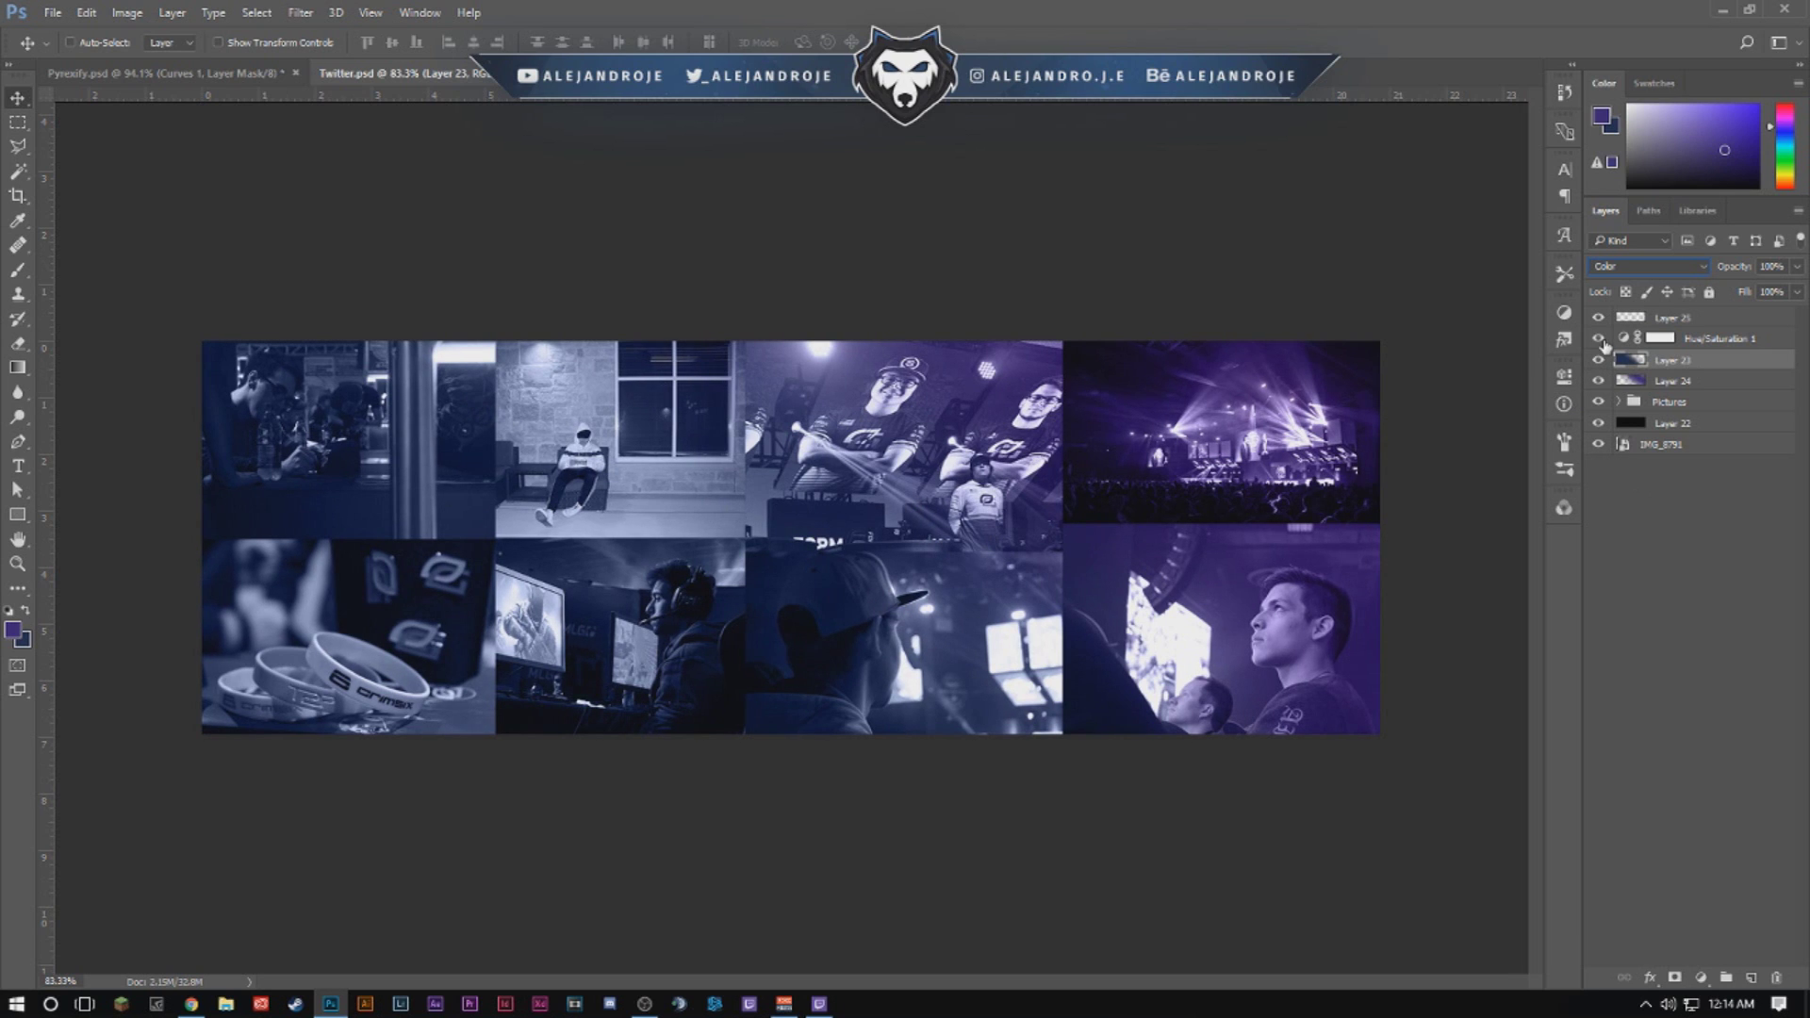
# Lower the opacity of the Pictures group to 25%.
pyautogui.click(1696, 403)
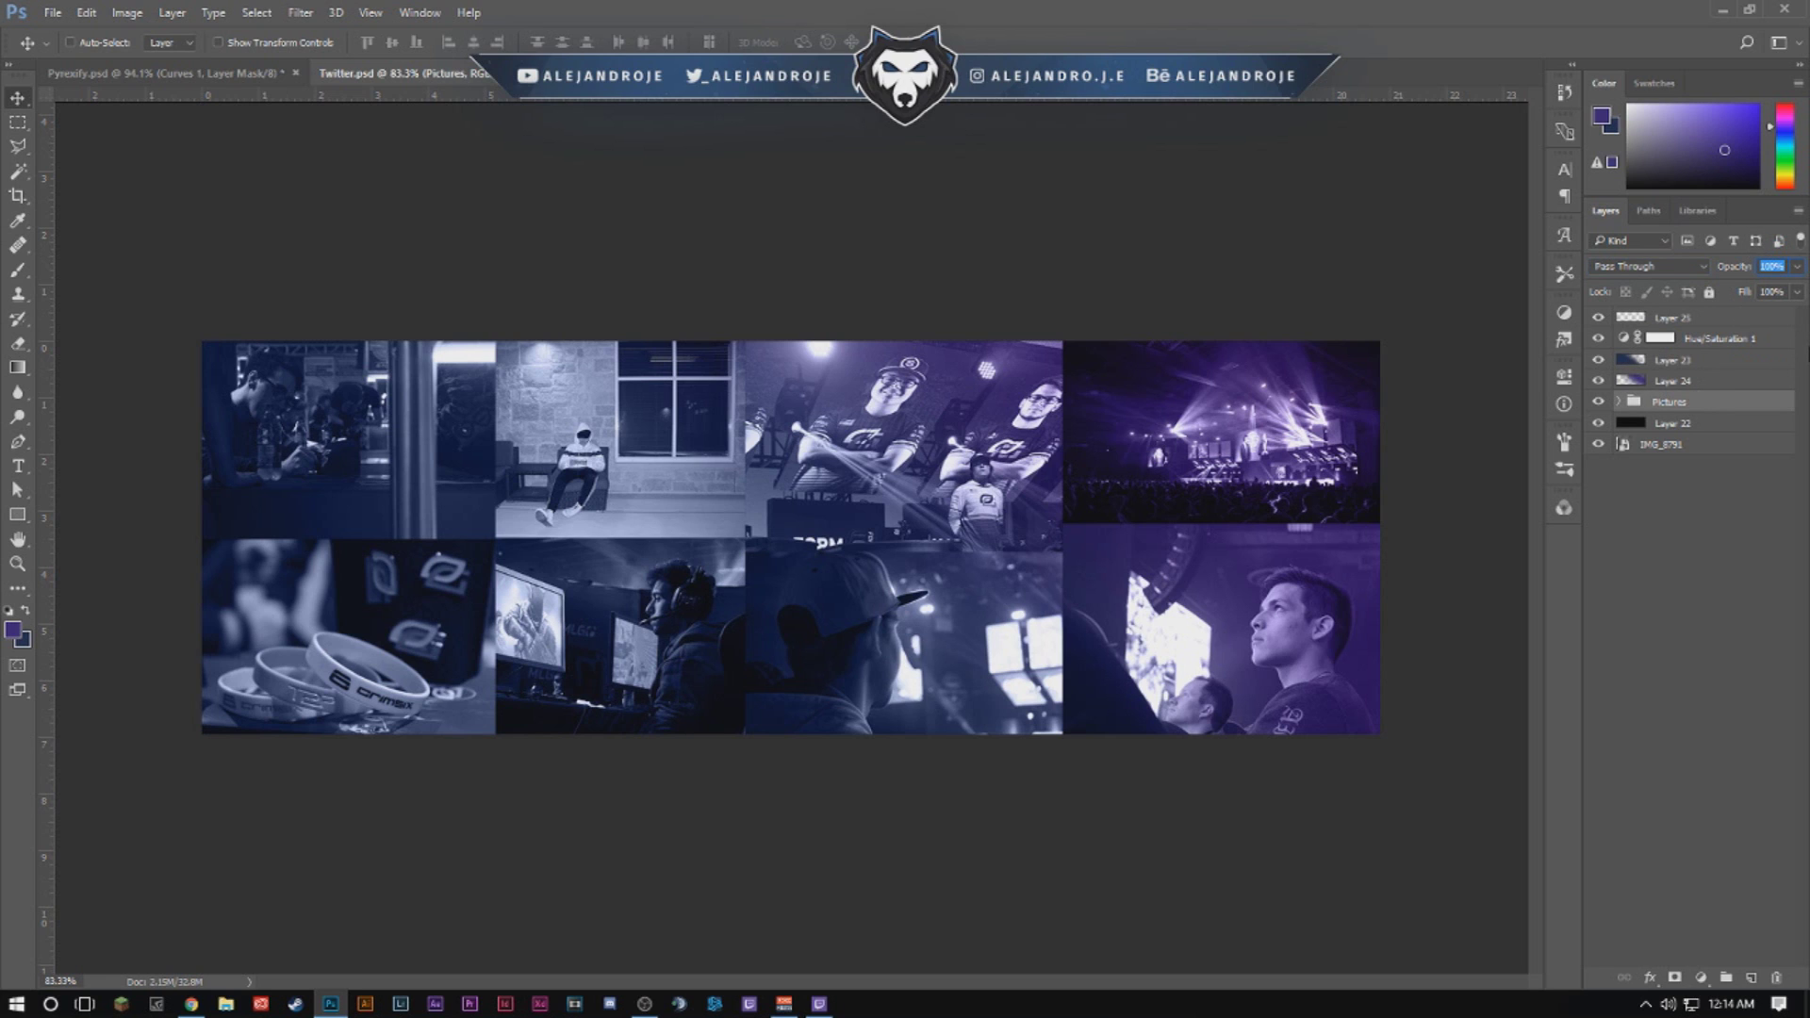
pyautogui.write('10')
pyautogui.press('BackSpace')
pyautogui.press('BackSpace')
pyautogui.write('25')
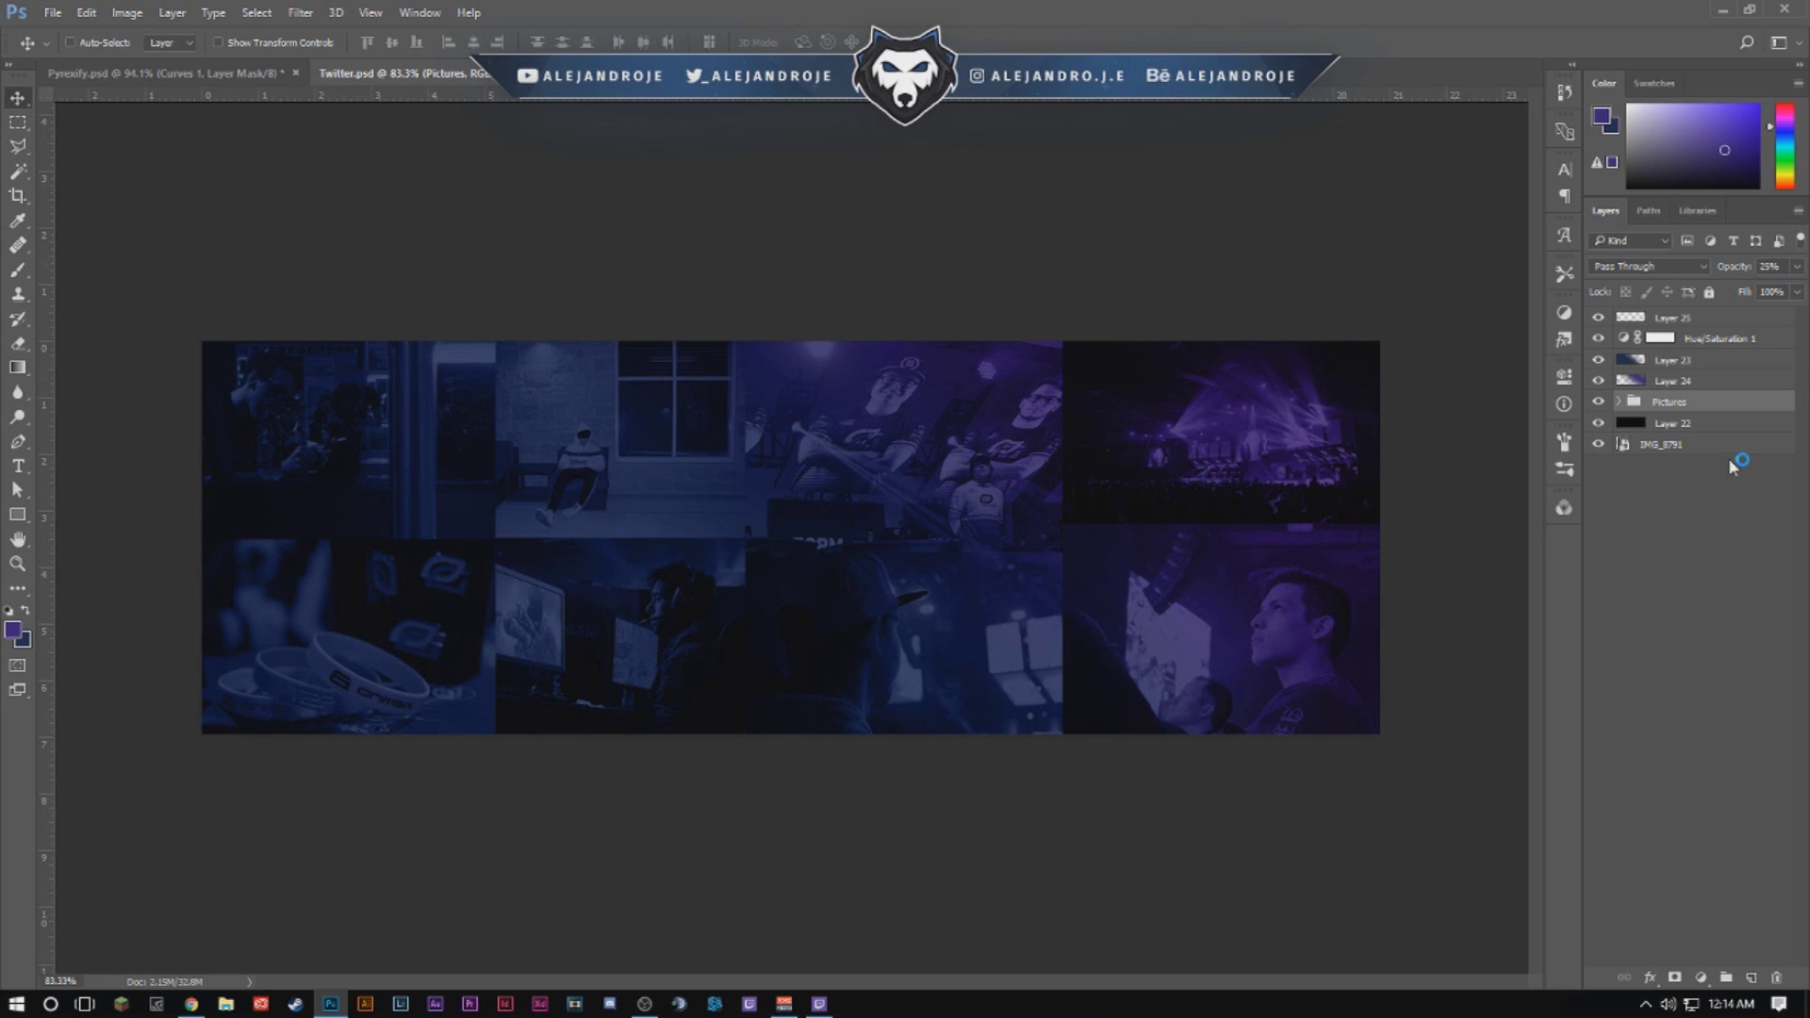
# Ready the brush on the empty top layer and set the foreground color to a brighter blue, #284381.
pyautogui.click(1713, 320)
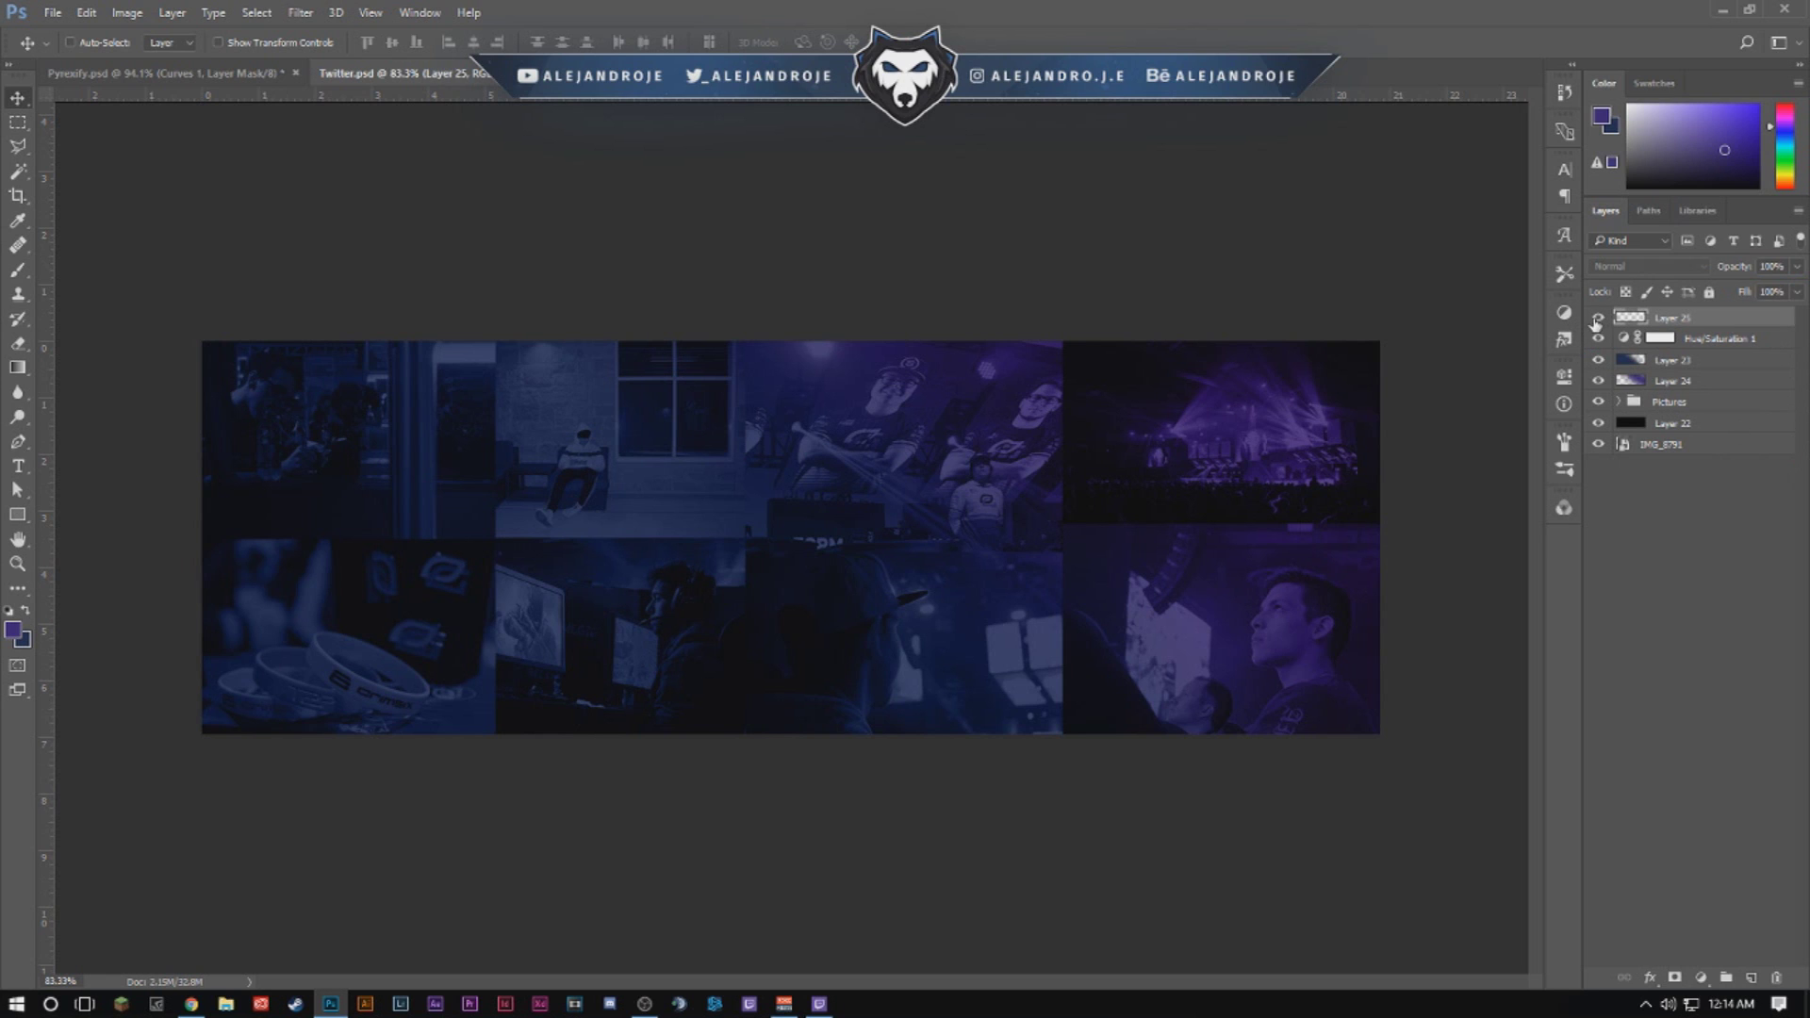
pyautogui.click(17, 269)
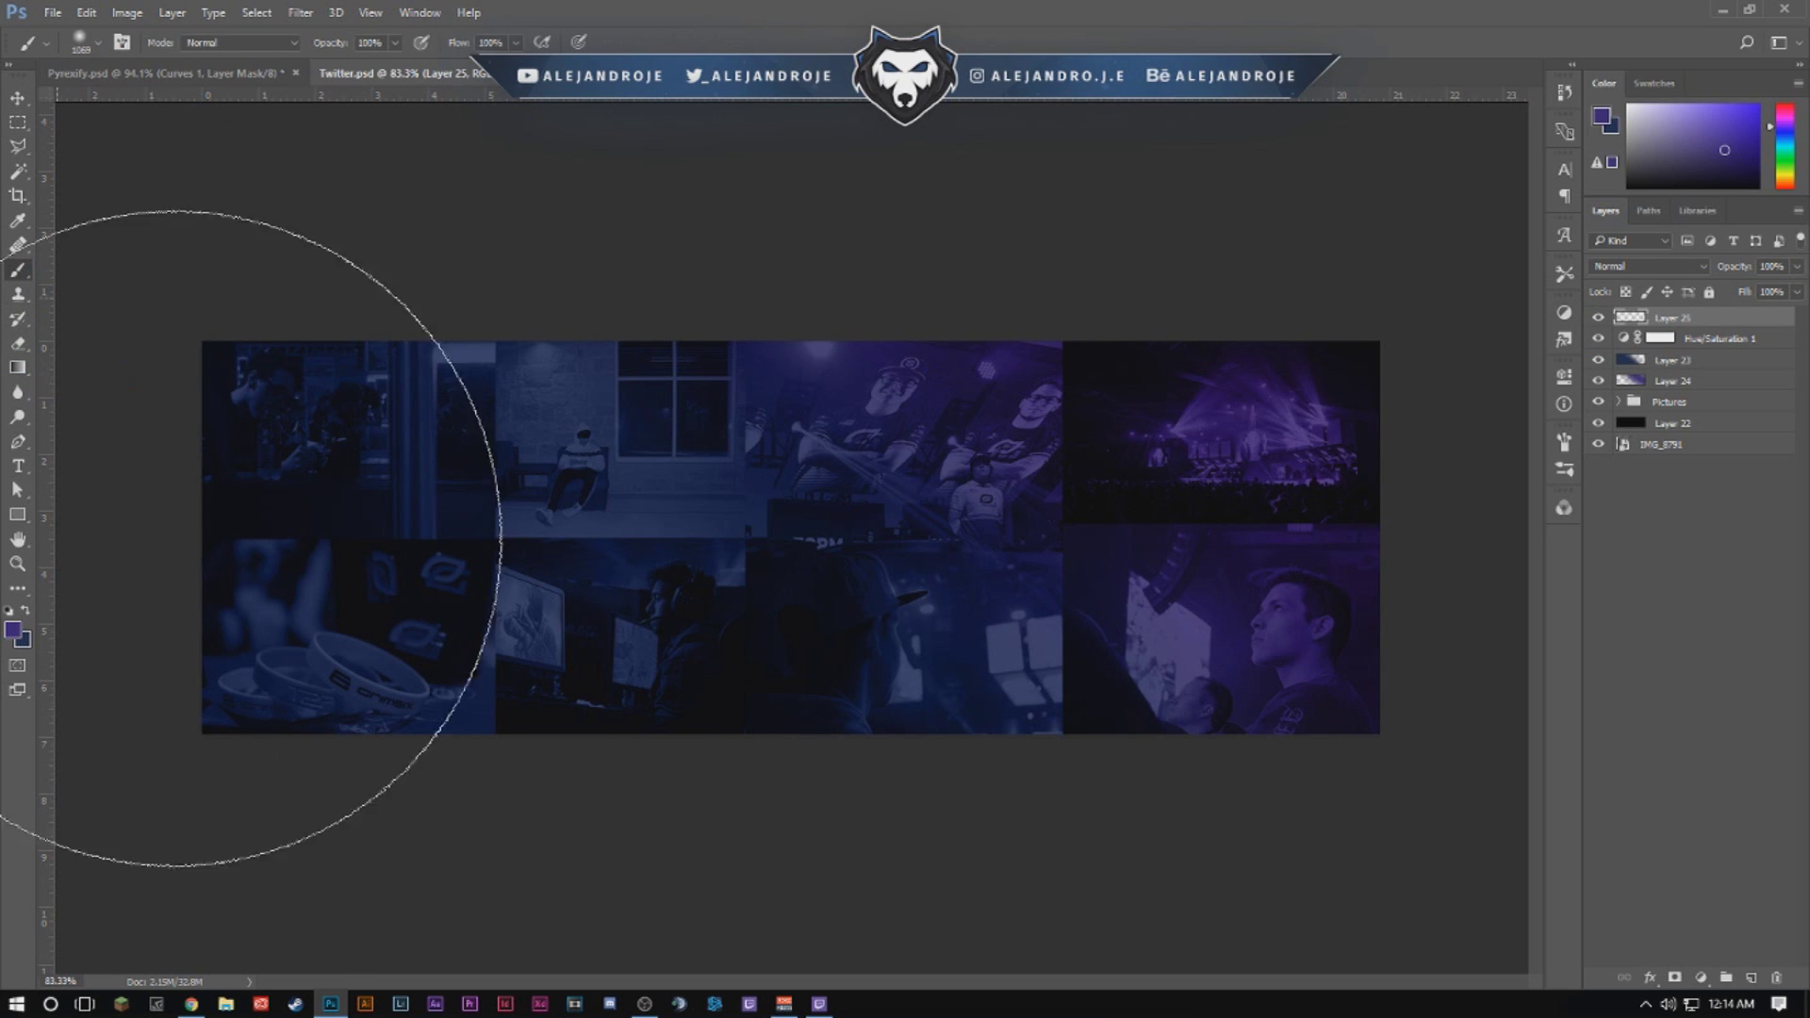
pyautogui.click(24, 612)
pyautogui.scroll(-6, 426, 683)
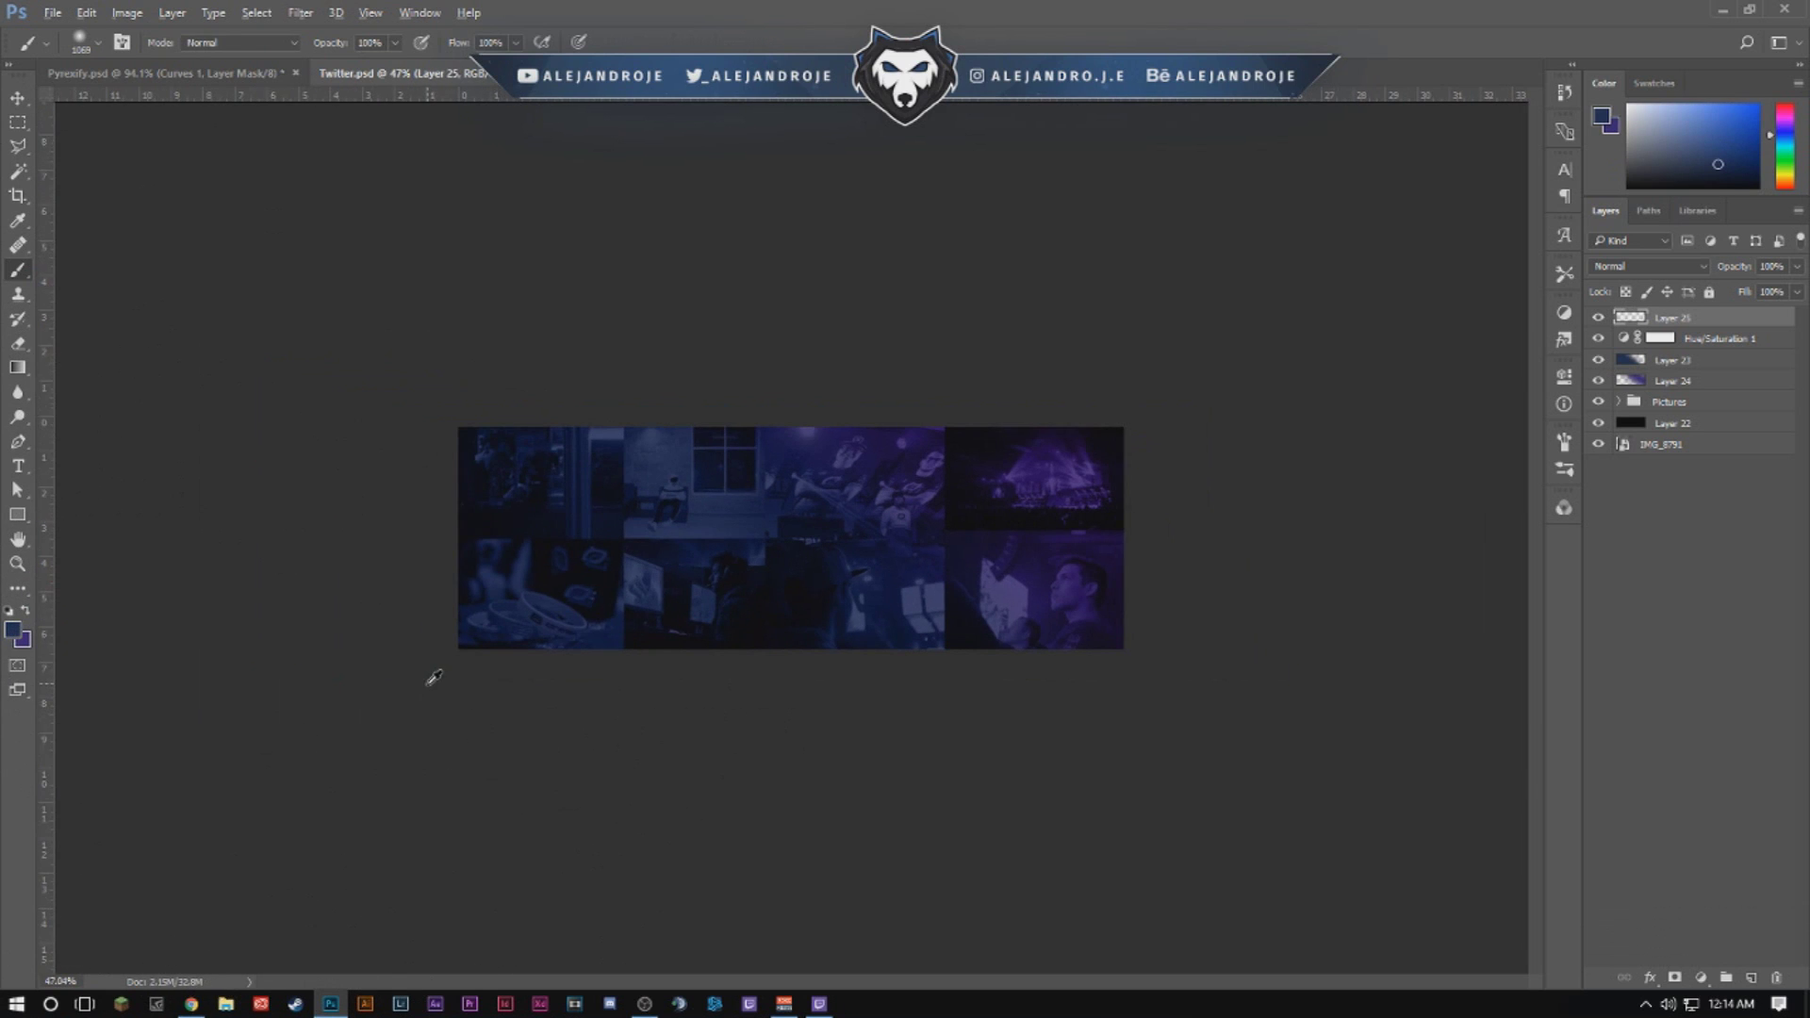
pyautogui.click(17, 631)
pyautogui.click(748, 481)
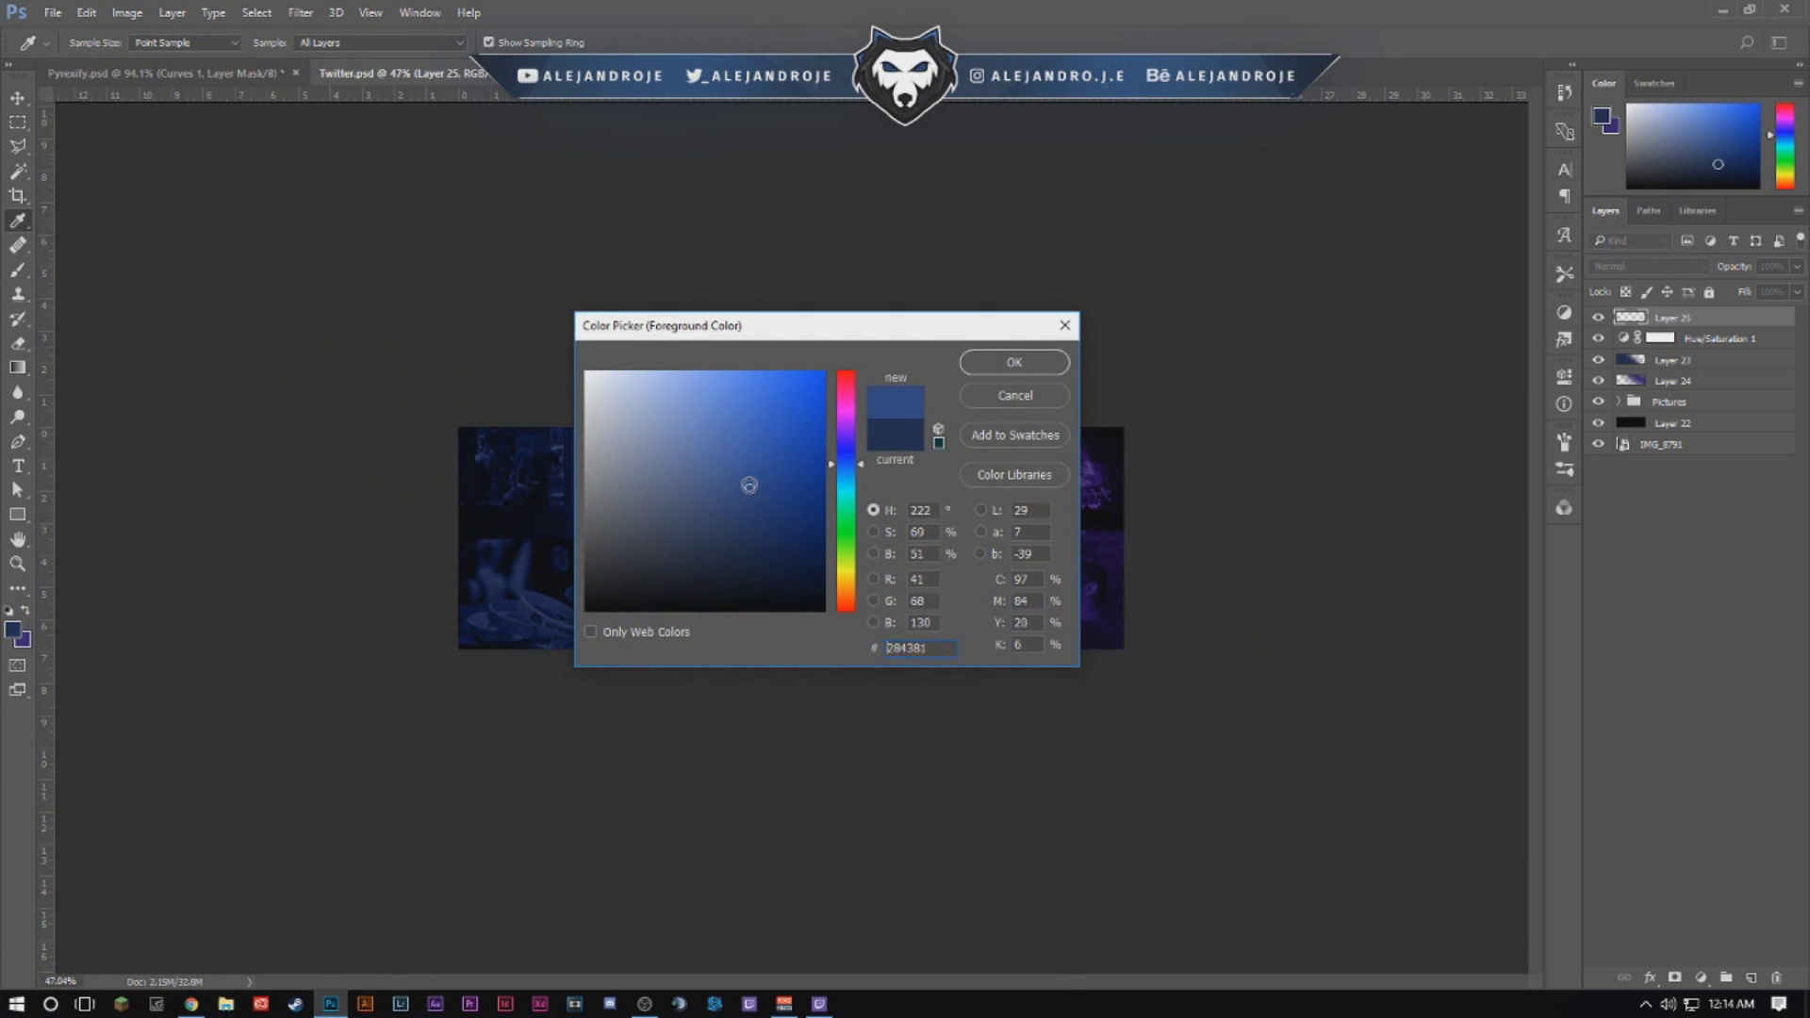
pyautogui.click(1009, 359)
# Brush a soft blue glow along the banner's bottom edge, undoing and repeating the stroke twice.
pyautogui.moveTo(376, 739); pyautogui.dragTo(1354, 828)
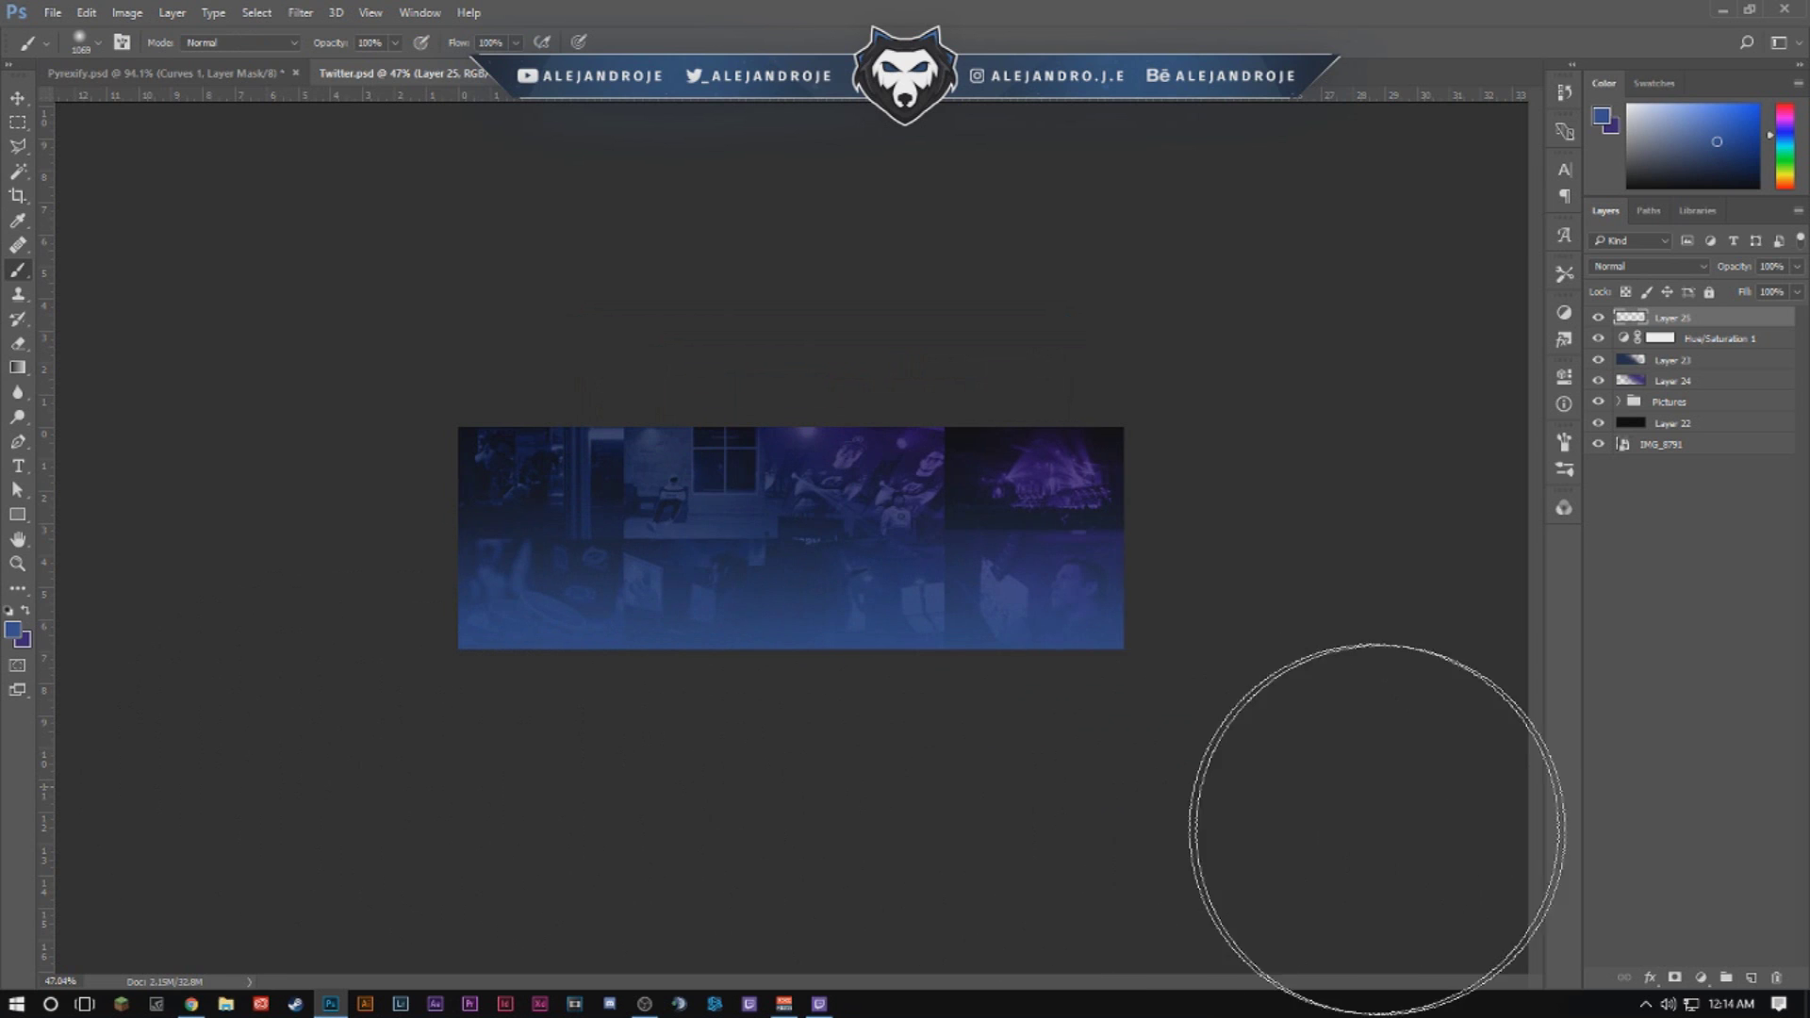
pyautogui.hotkey('ctrl', 'z')
pyautogui.moveTo(511, 830); pyautogui.dragTo(1609, 933)
pyautogui.hotkey('ctrl', 'z')
pyautogui.moveTo(250, 726); pyautogui.dragTo(1358, 839)
pyautogui.scroll(6, 622, 448)
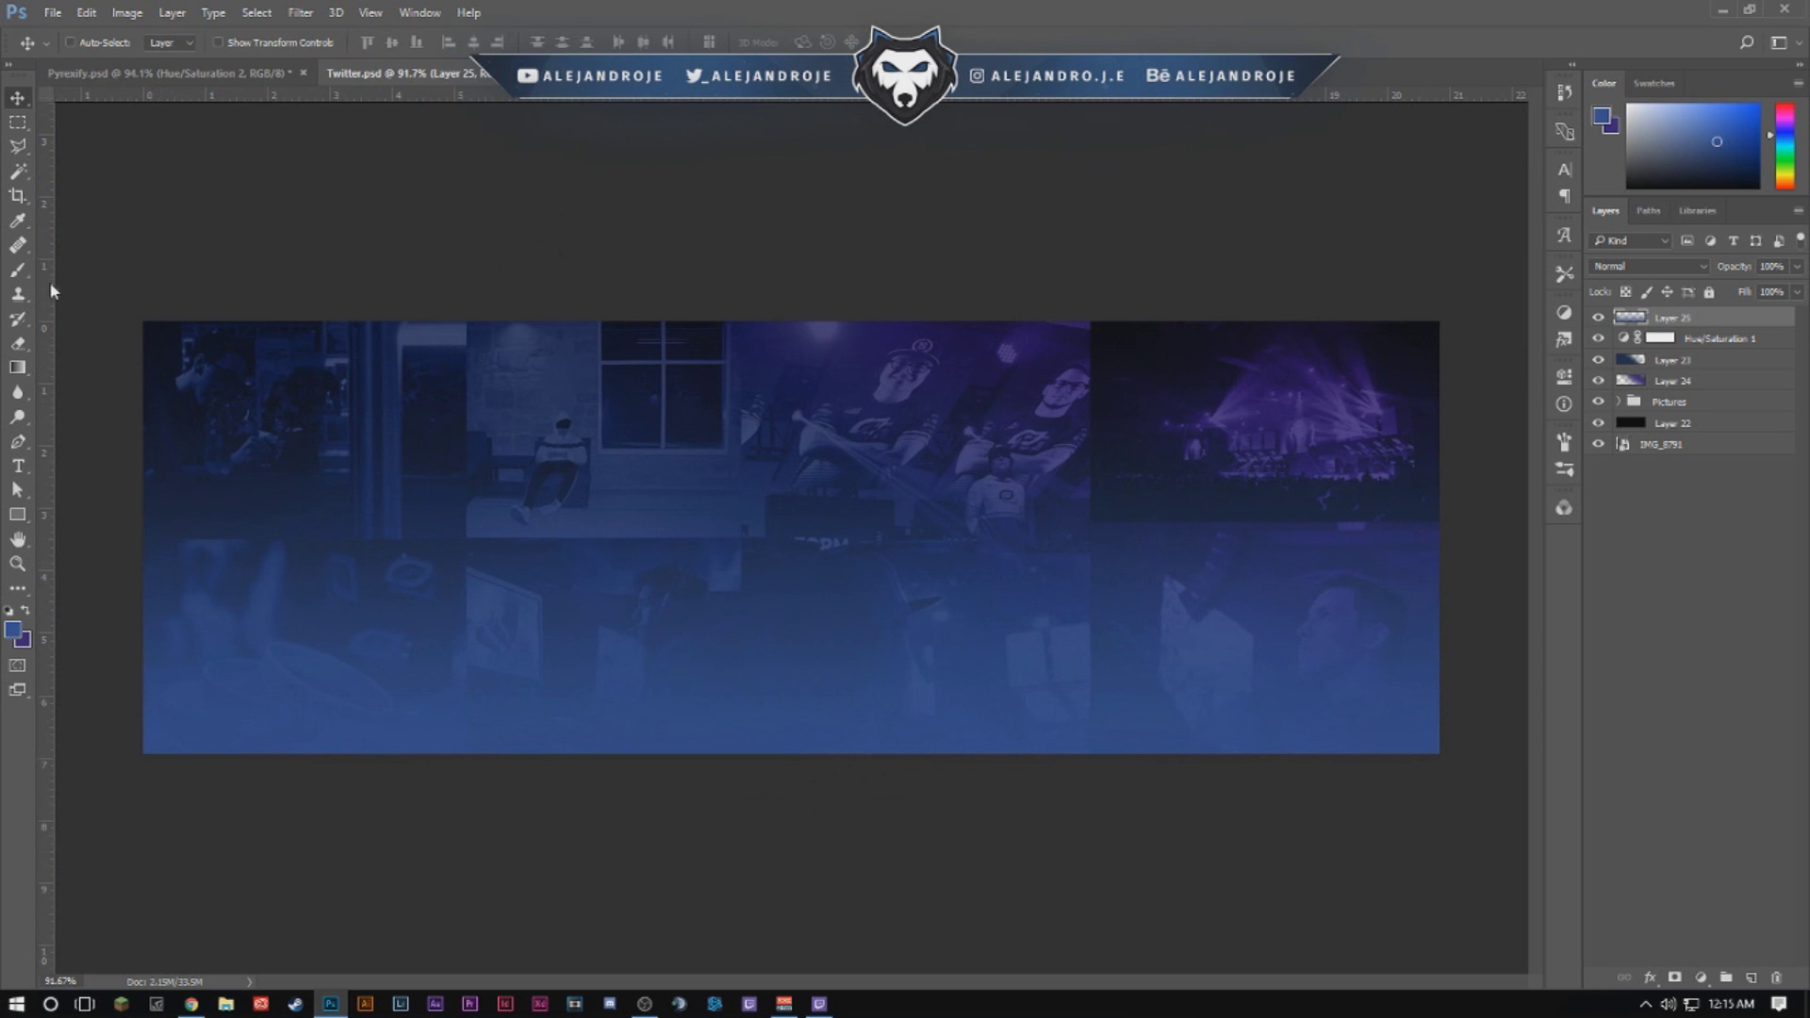
# Swap the foreground and background colors and set the brush's foreground color to ffffff.
pyautogui.click(17, 270)
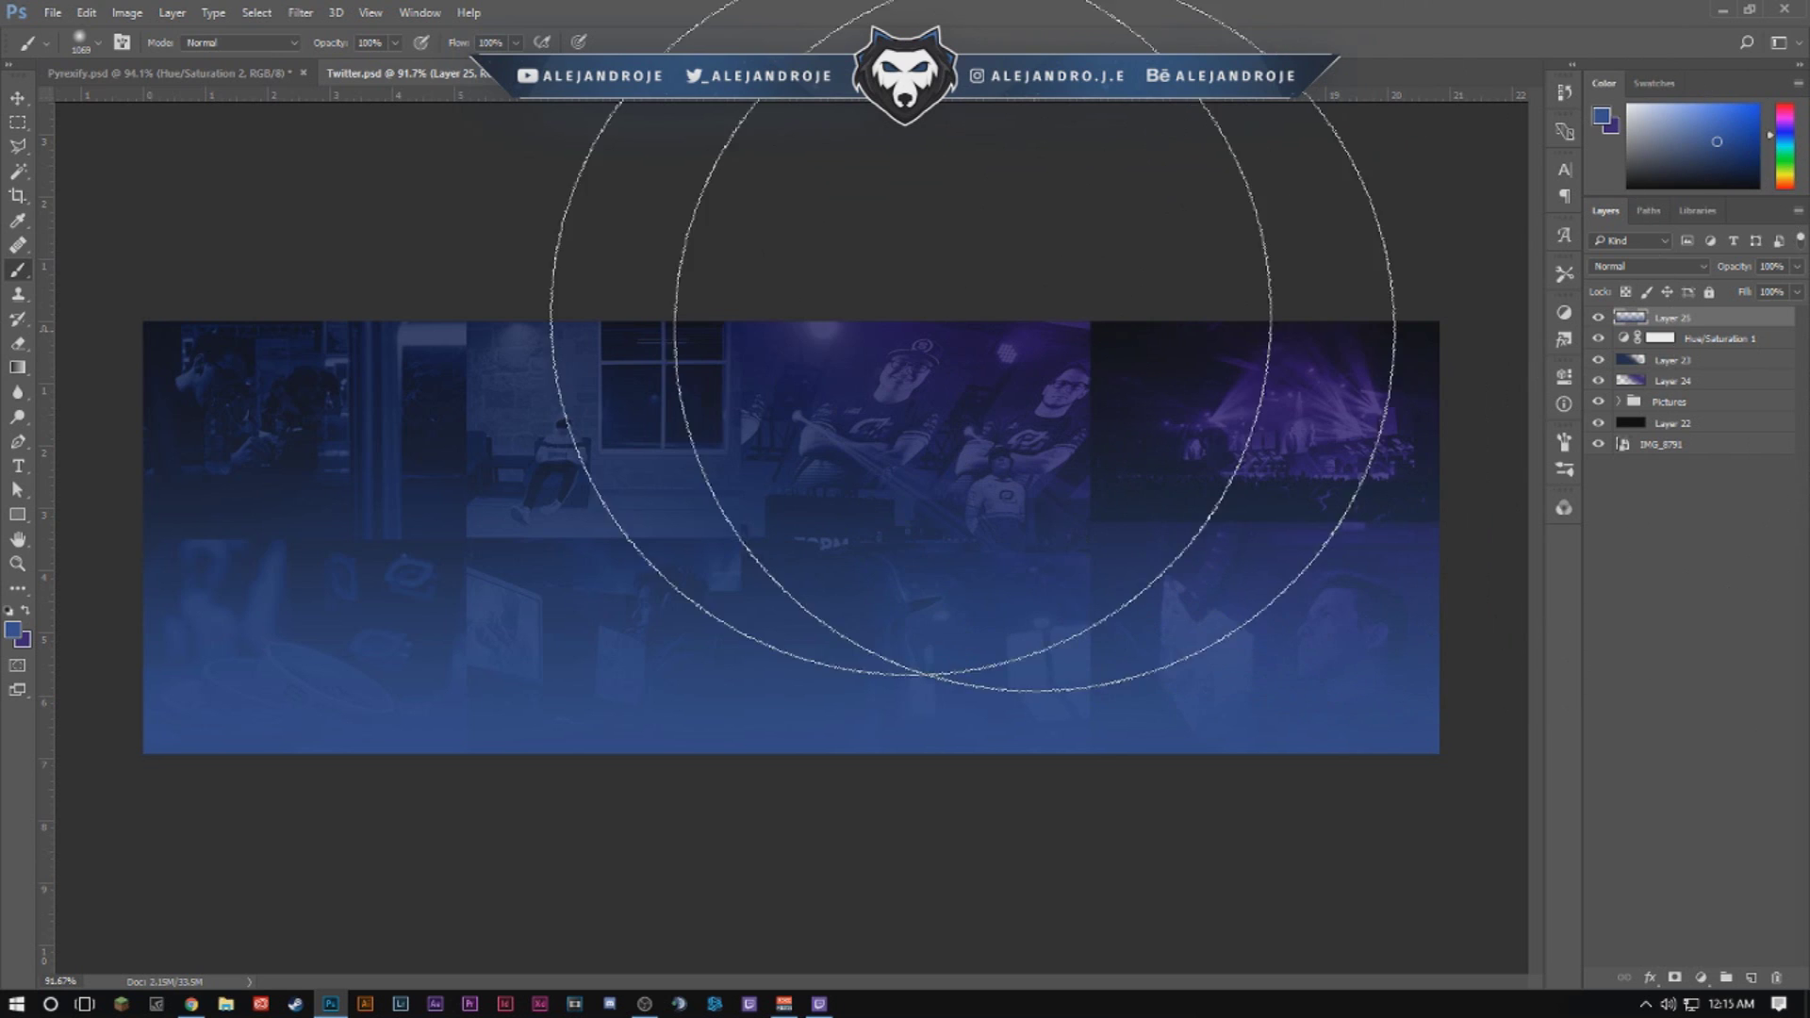
pyautogui.click(17, 97)
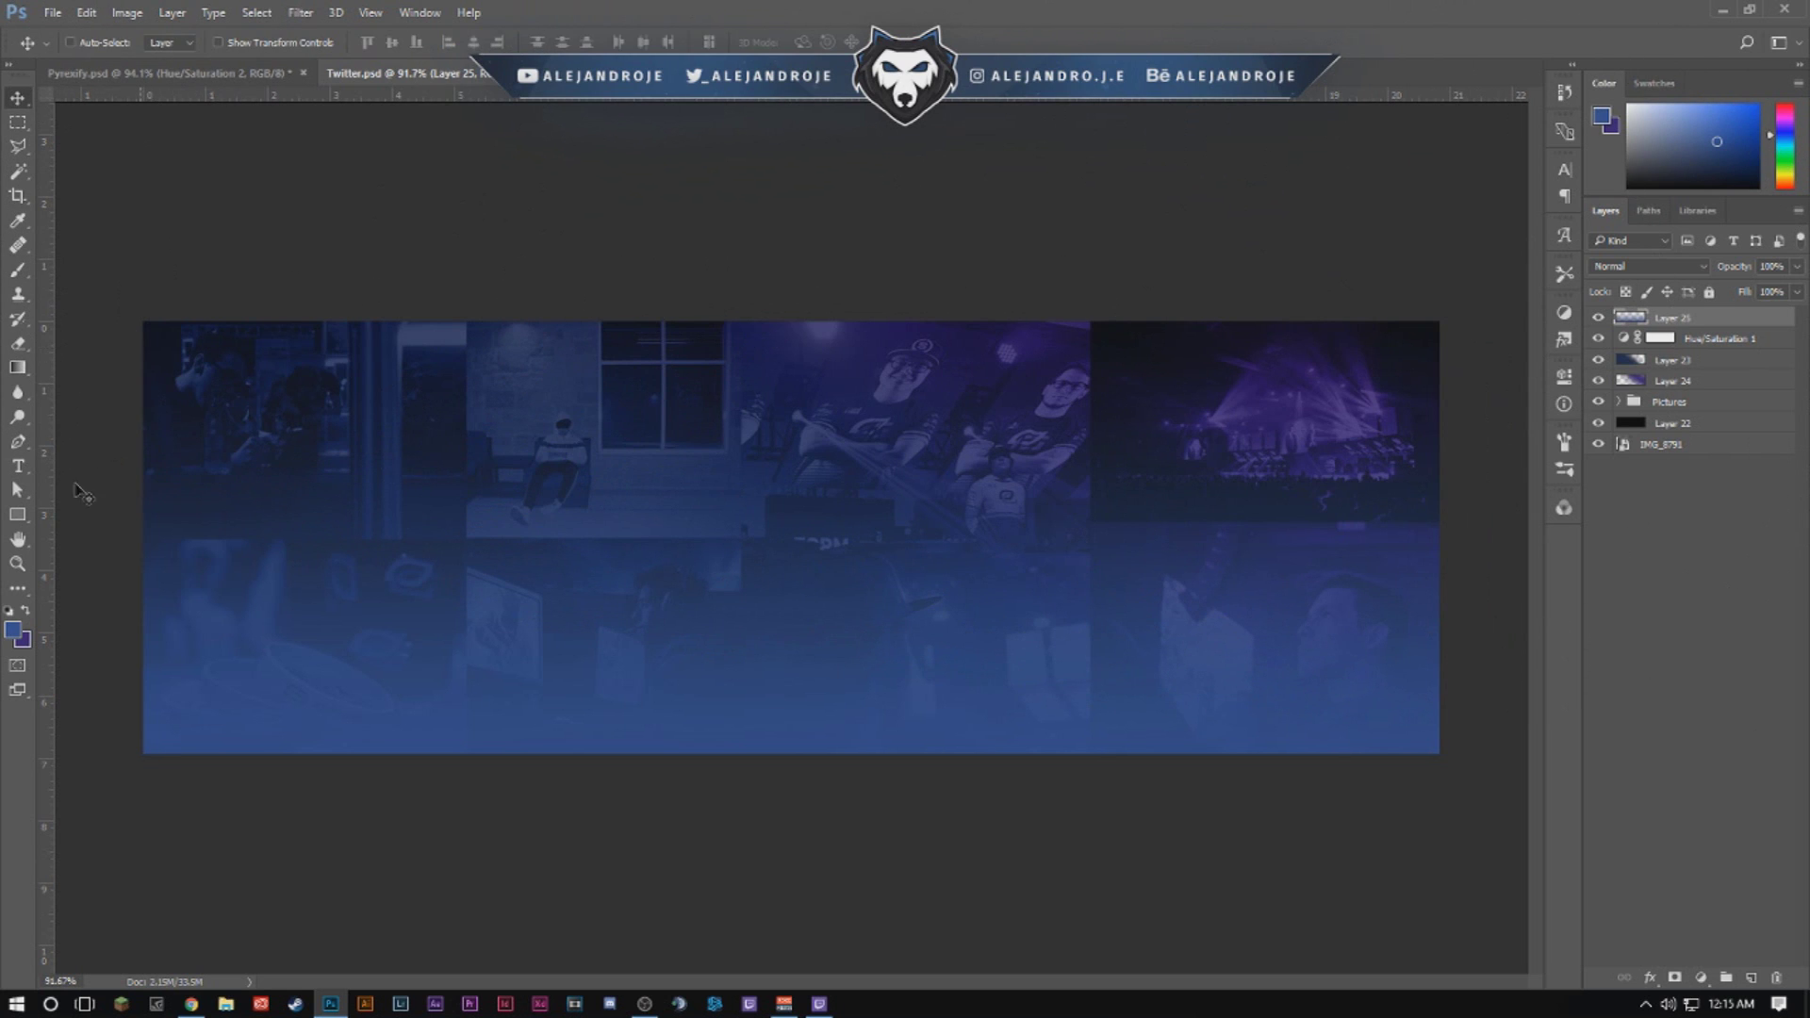
pyautogui.click(18, 270)
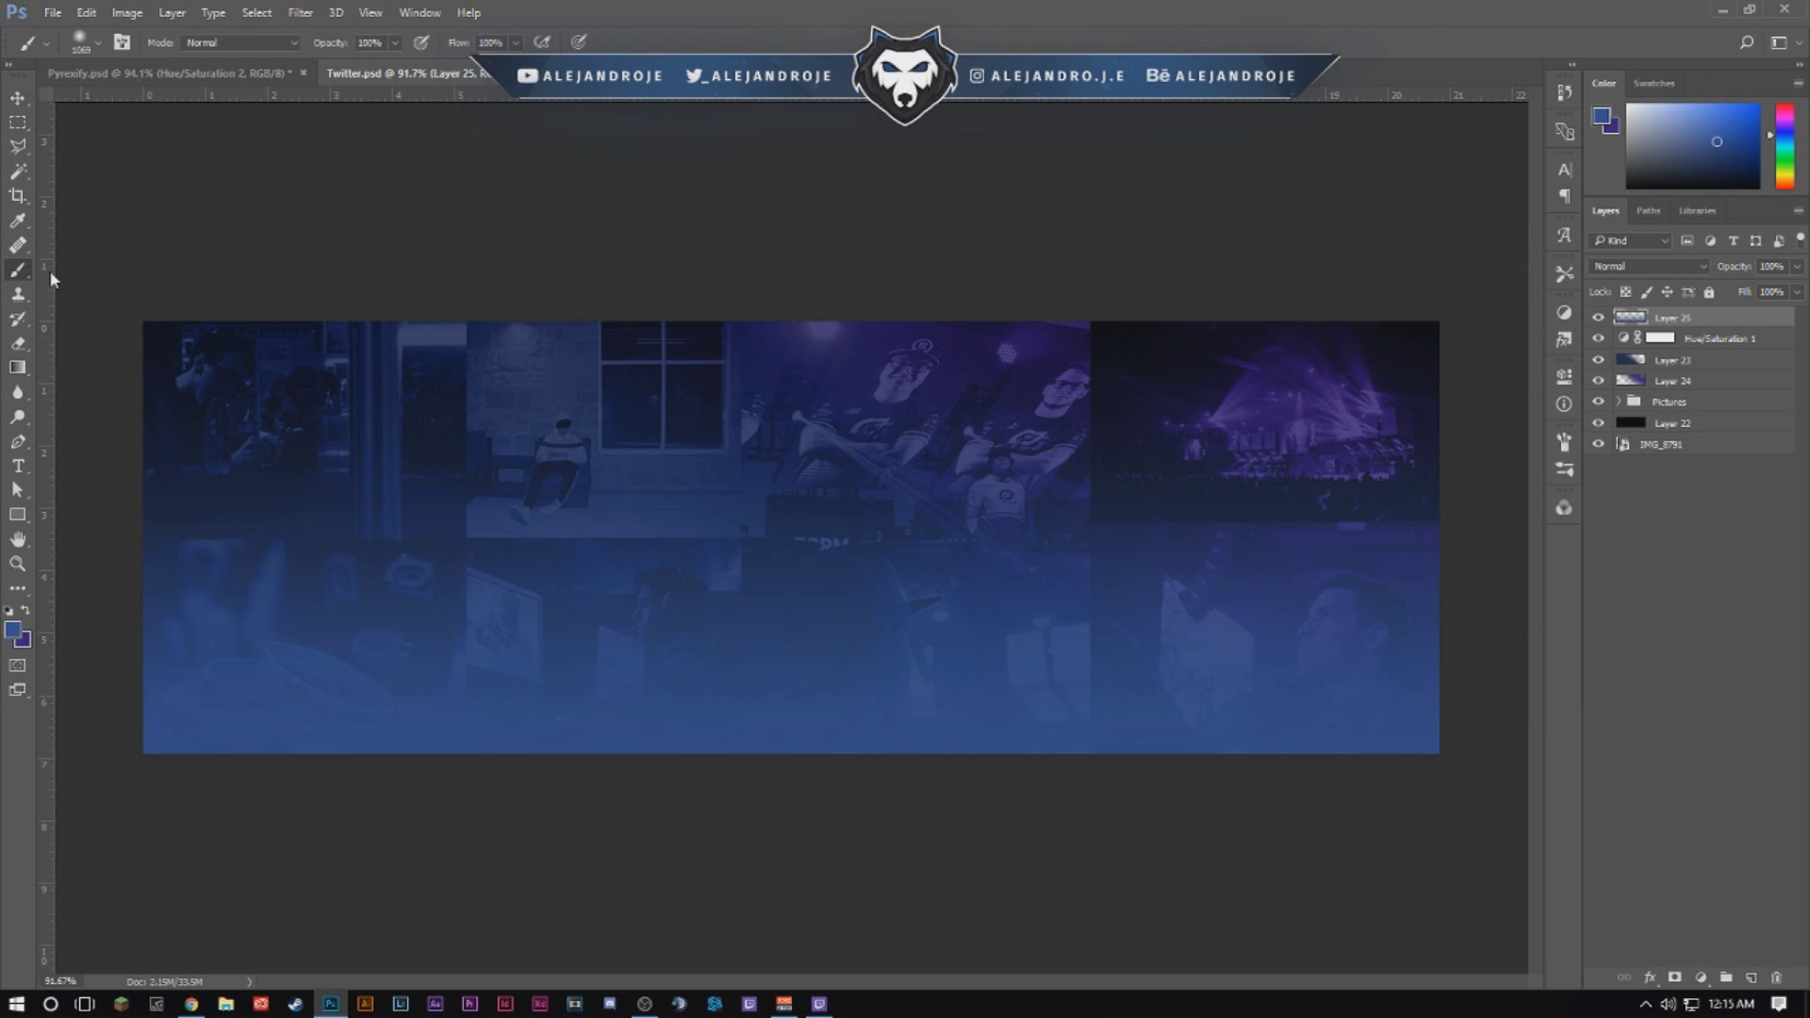
pyautogui.click(26, 611)
pyautogui.click(12, 628)
pyautogui.write('ffffff')
pyautogui.click(1035, 366)
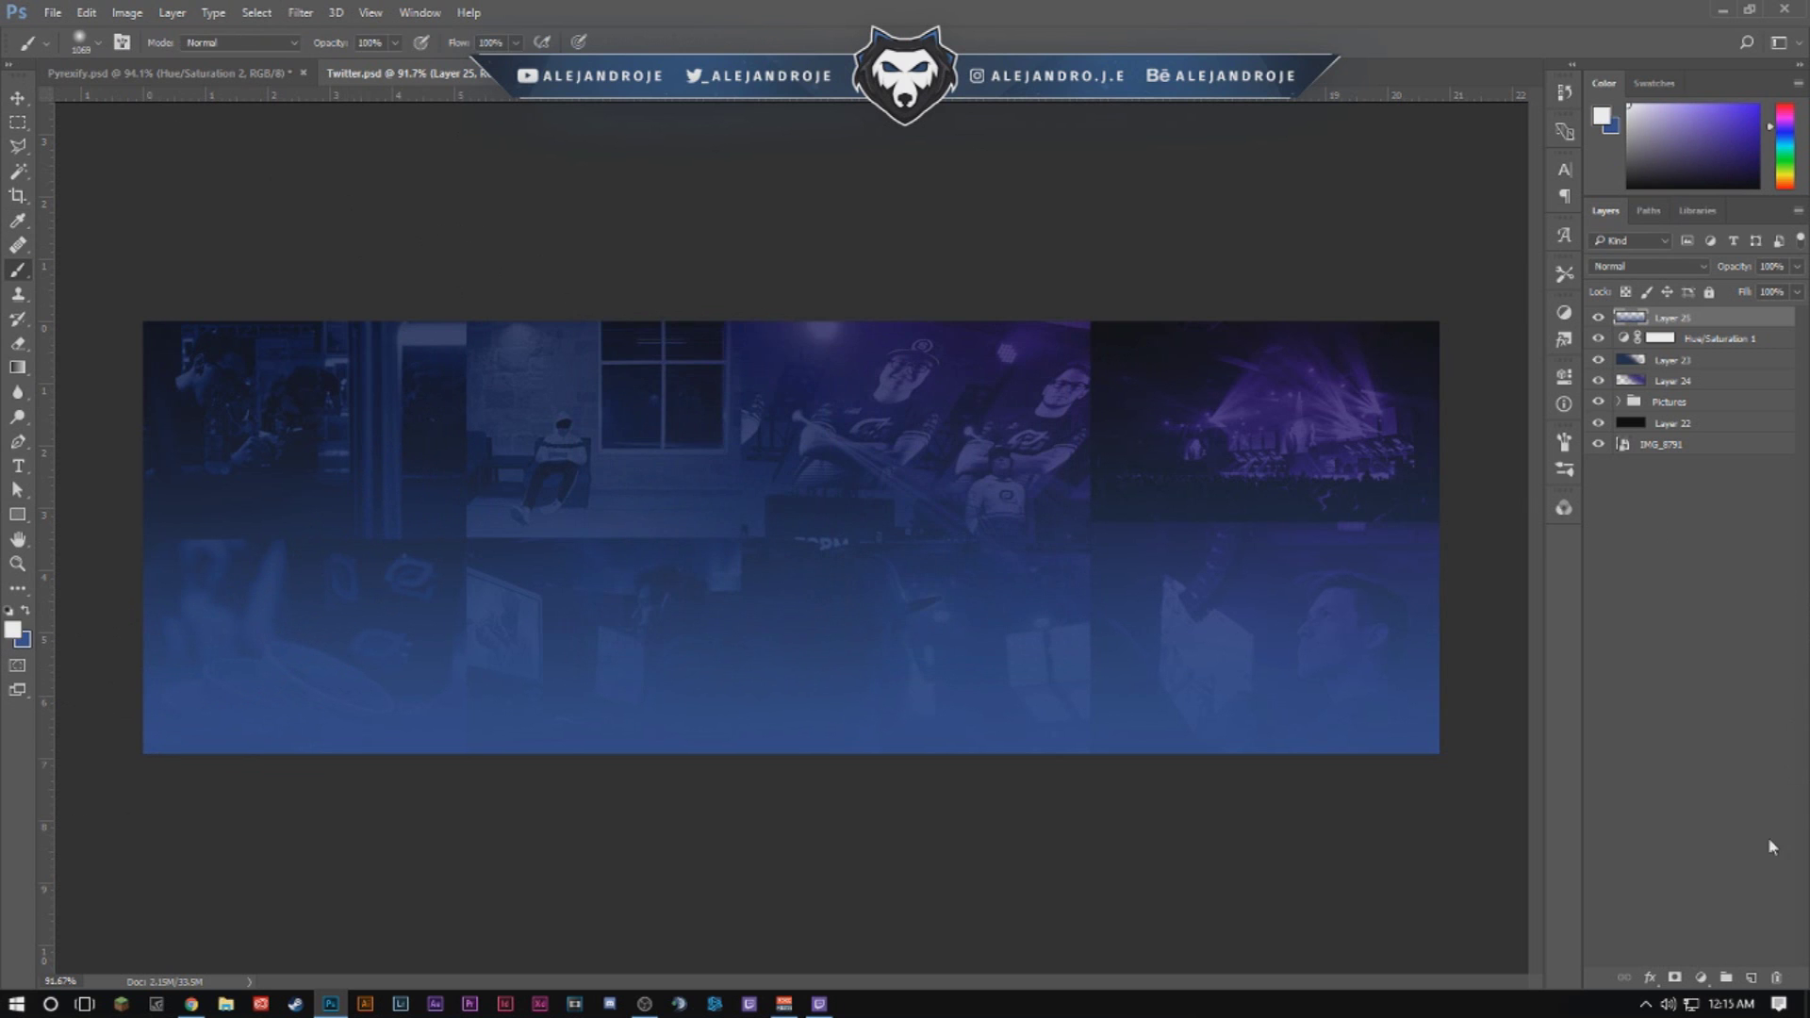
# Add a new top layer, enlarge the soft brush to about 2400 px and dab one white glow above the banner's top center.
pyautogui.click(1755, 976)
pyautogui.scroll(-5, 792, 535)
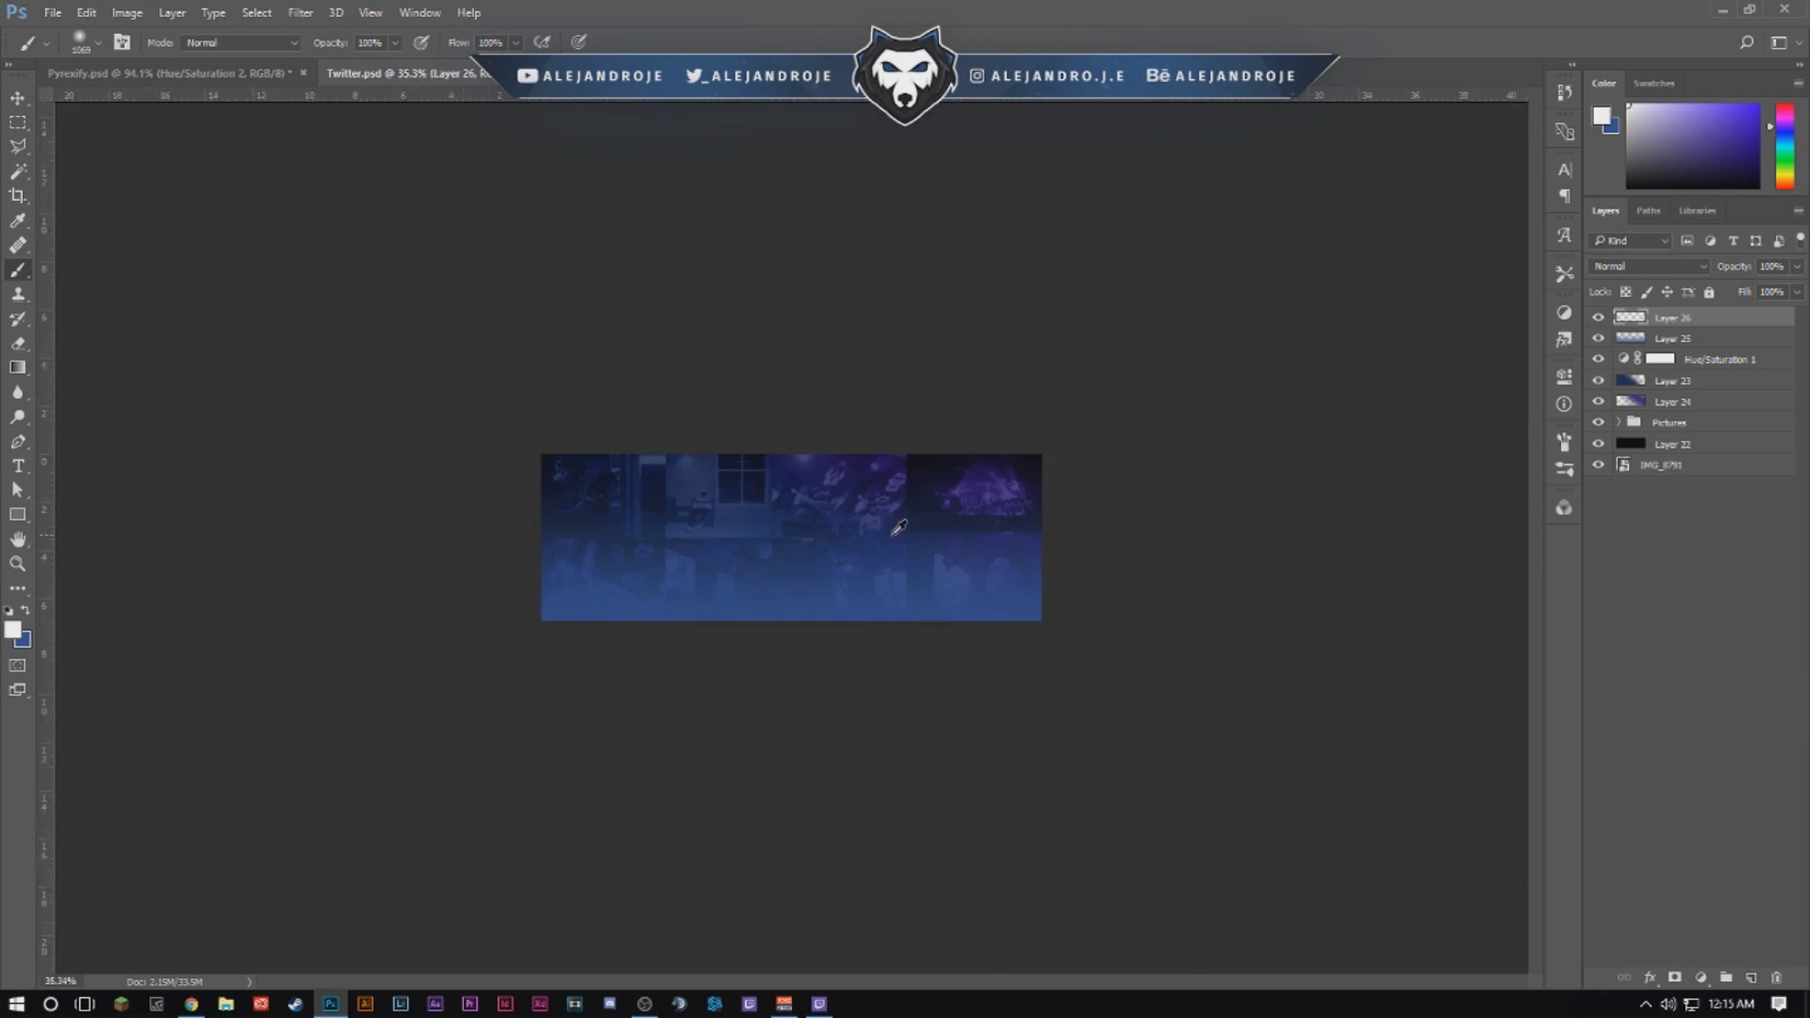
pyautogui.moveTo(793, 533); pyautogui.dragTo(1169, 528)
pyautogui.keyDown('alt'); pyautogui.rightClick(823, 526); pyautogui.keyUp('alt')
pyautogui.moveTo(447, 496)
pyautogui.mouseDown()
pyautogui.moveTo(327, 485)
pyautogui.moveTo(860, 481)
pyautogui.moveTo(654, 445)
pyautogui.moveTo(764, 424)
pyautogui.moveTo(812, 150)
pyautogui.moveTo(808, 626)
pyautogui.moveTo(782, 857)
pyautogui.mouseUp()
pyautogui.moveTo(760, 1006)
pyautogui.mouseDown()
pyautogui.moveTo(739, 113)
pyautogui.moveTo(739, 323)
pyautogui.moveTo(778, 122)
pyautogui.moveTo(773, 24)
pyautogui.mouseUp()
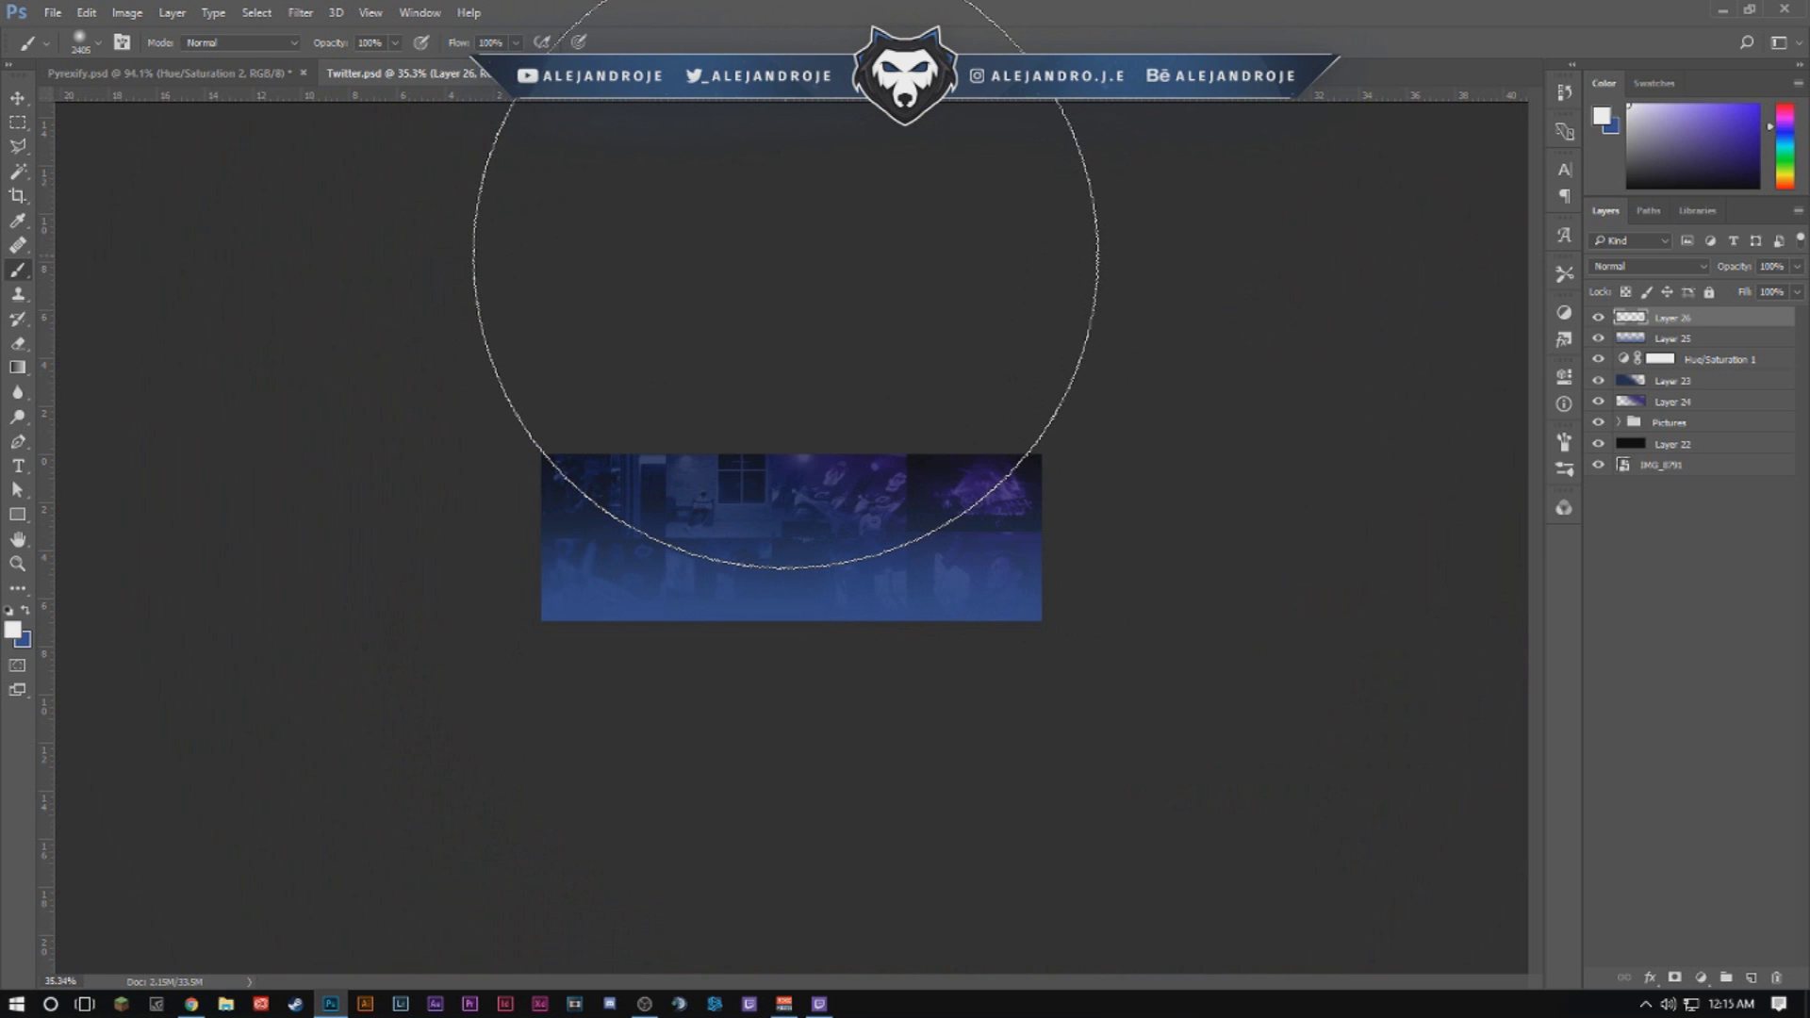
pyautogui.click(786, 256)
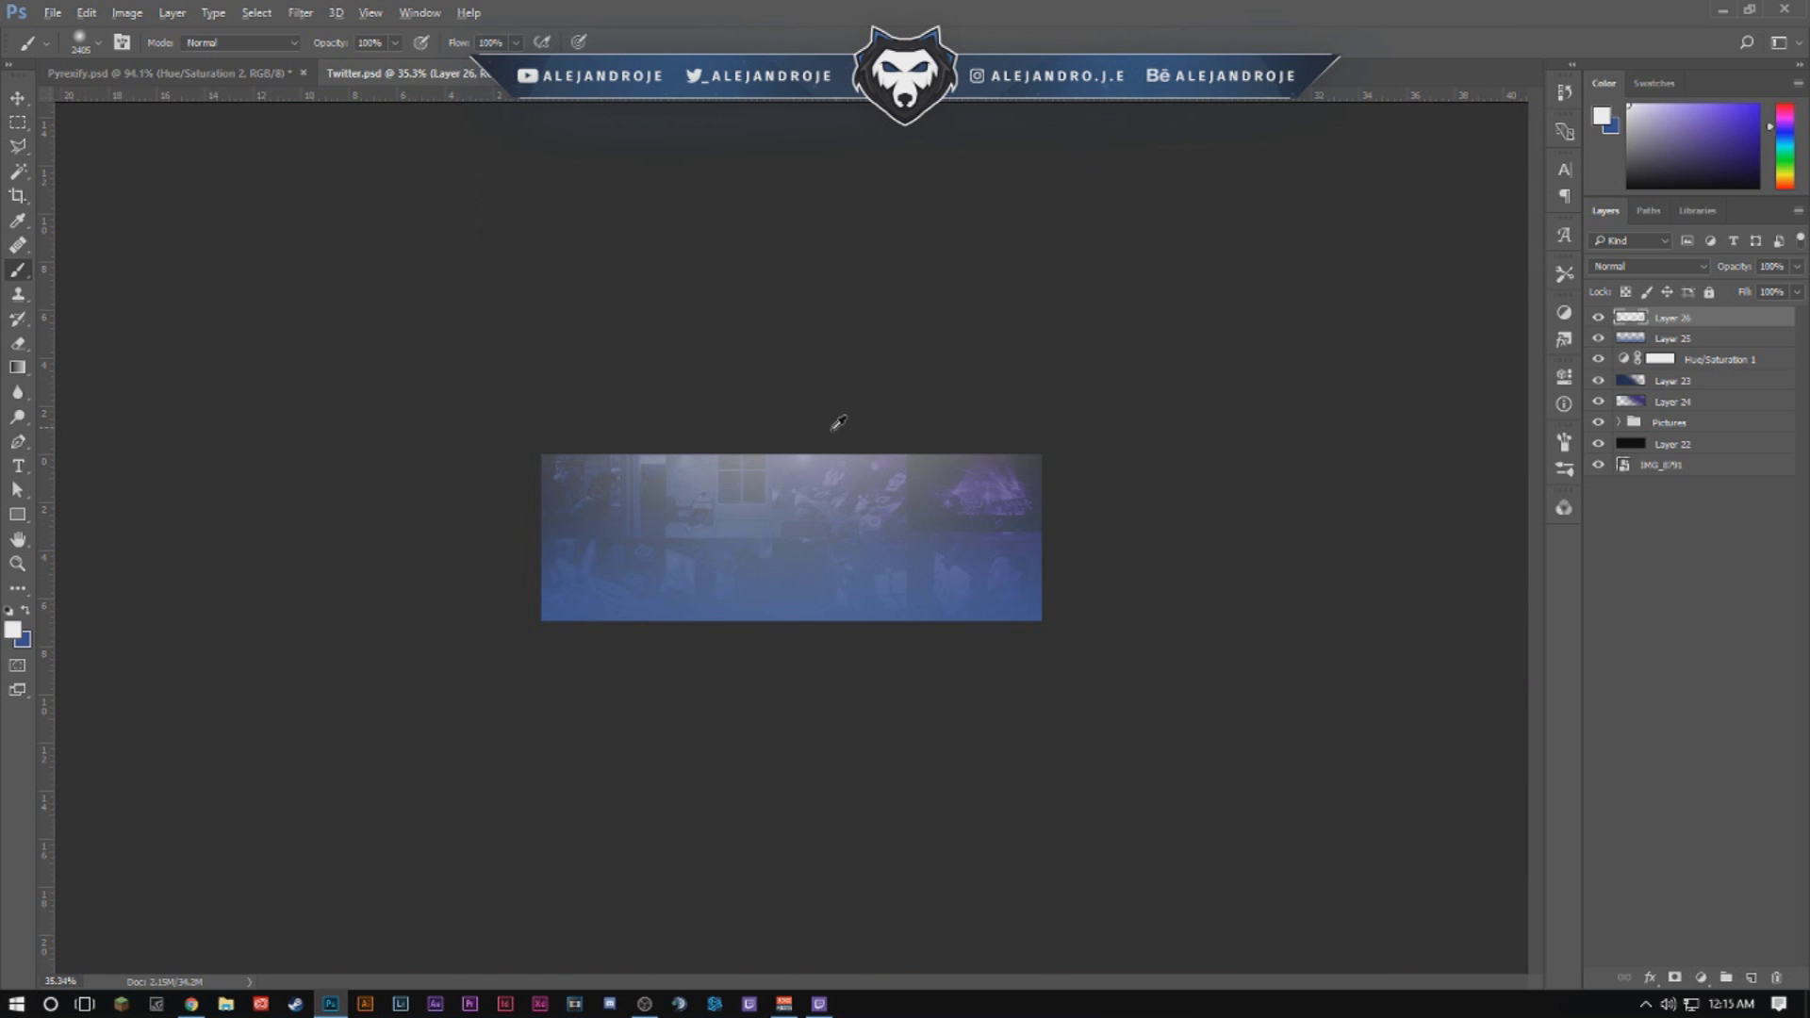
pyautogui.scroll(11, 779, 515)
pyautogui.scroll(-1, 477, 335)
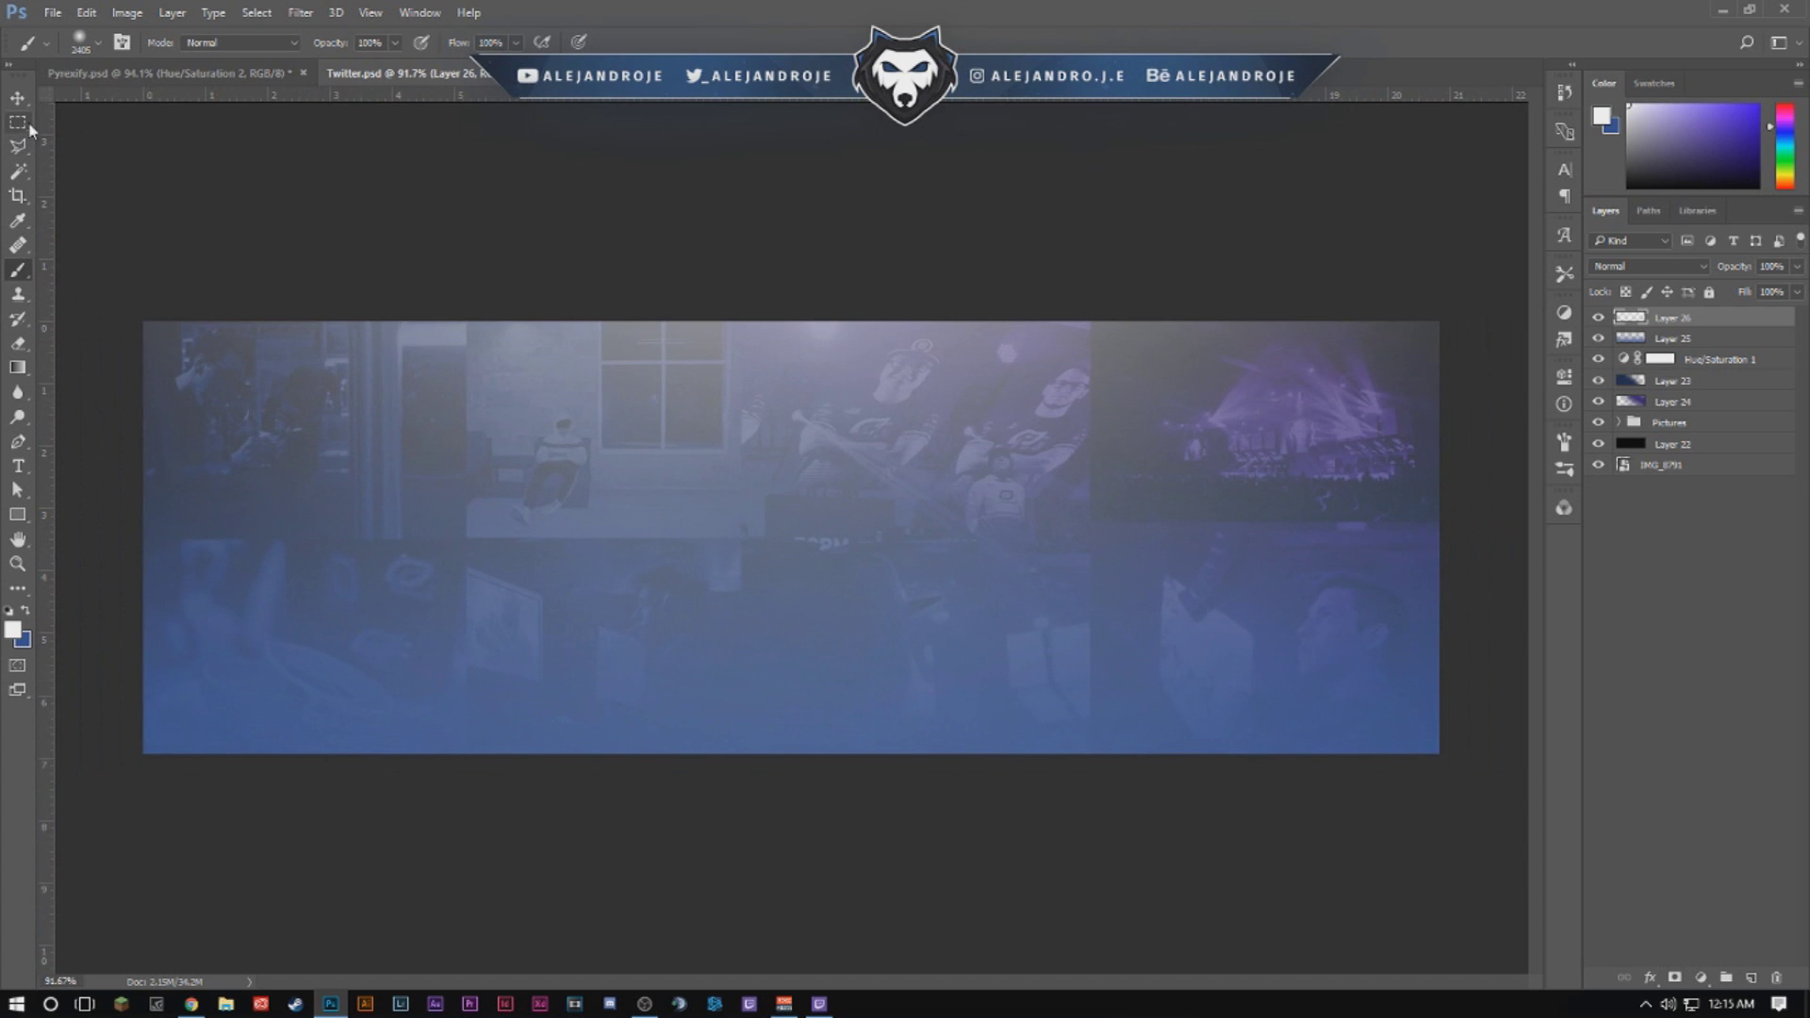
# Lower the white glow layer's opacity to 25%.
pyautogui.click(16, 97)
pyautogui.click(1795, 267)
pyautogui.click(1732, 289)
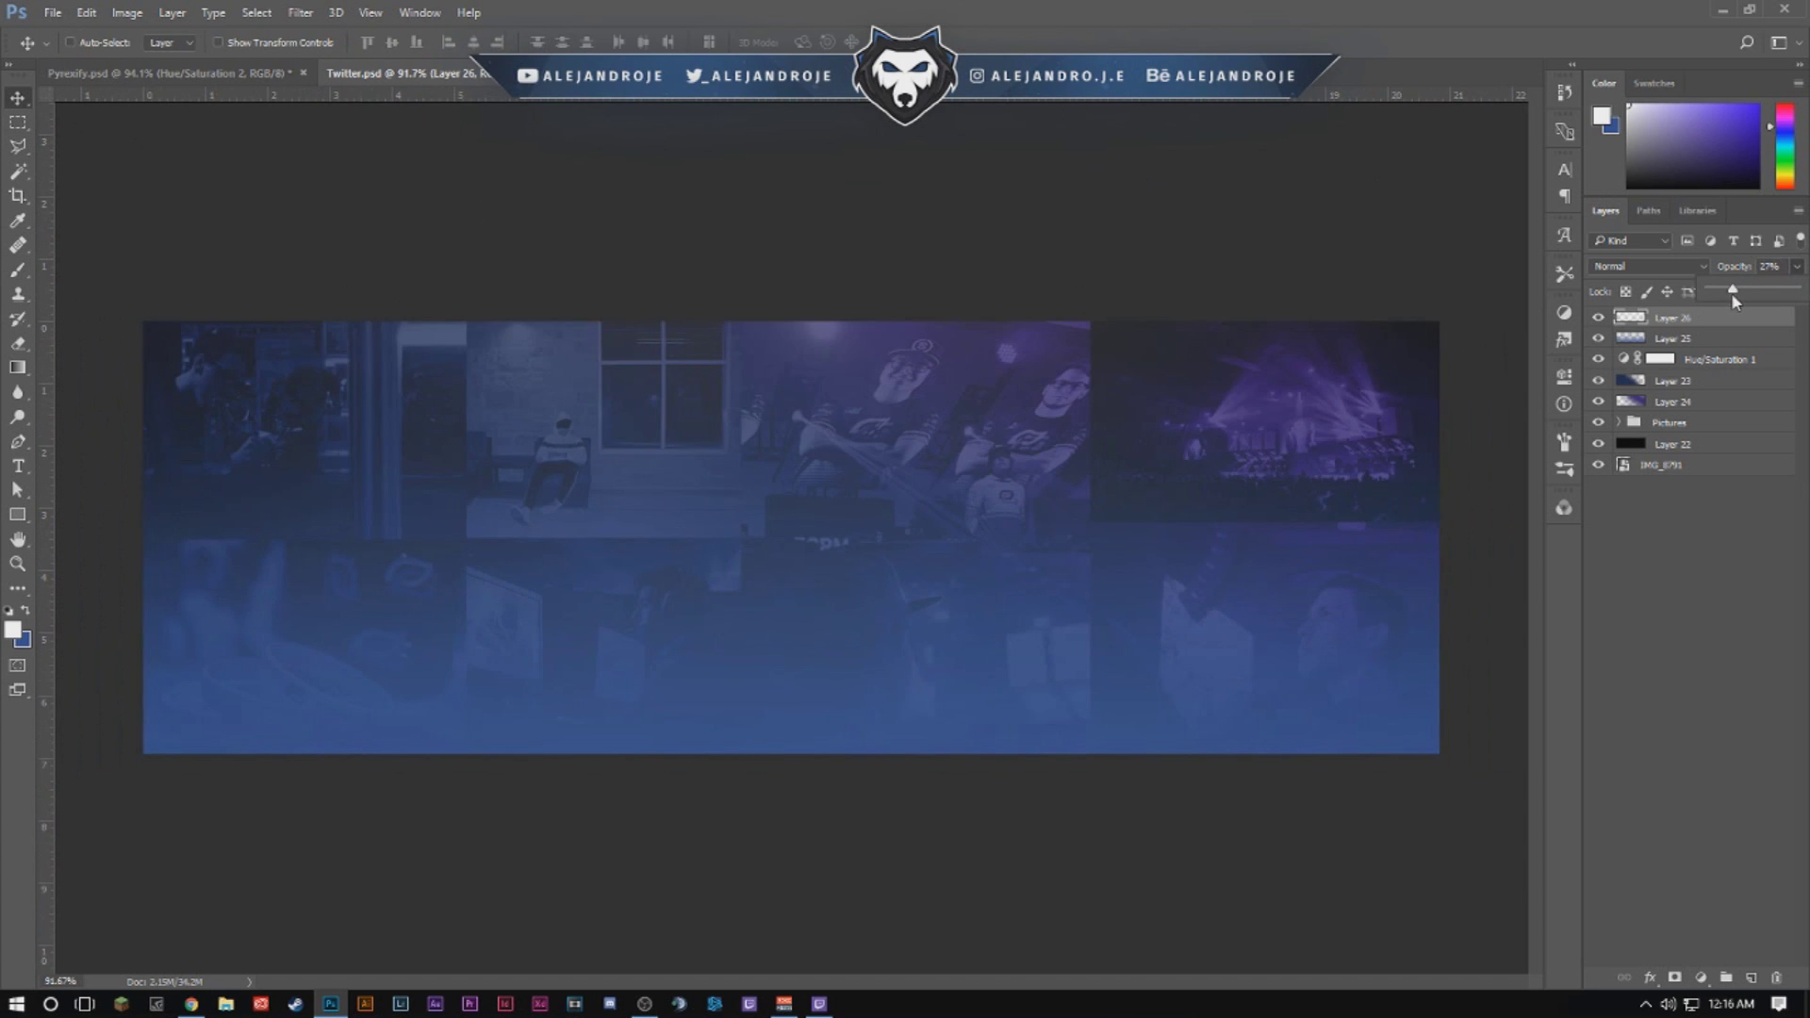
pyautogui.press('Return')
pyautogui.write('25')
pyautogui.scroll(-3, 930, 315)
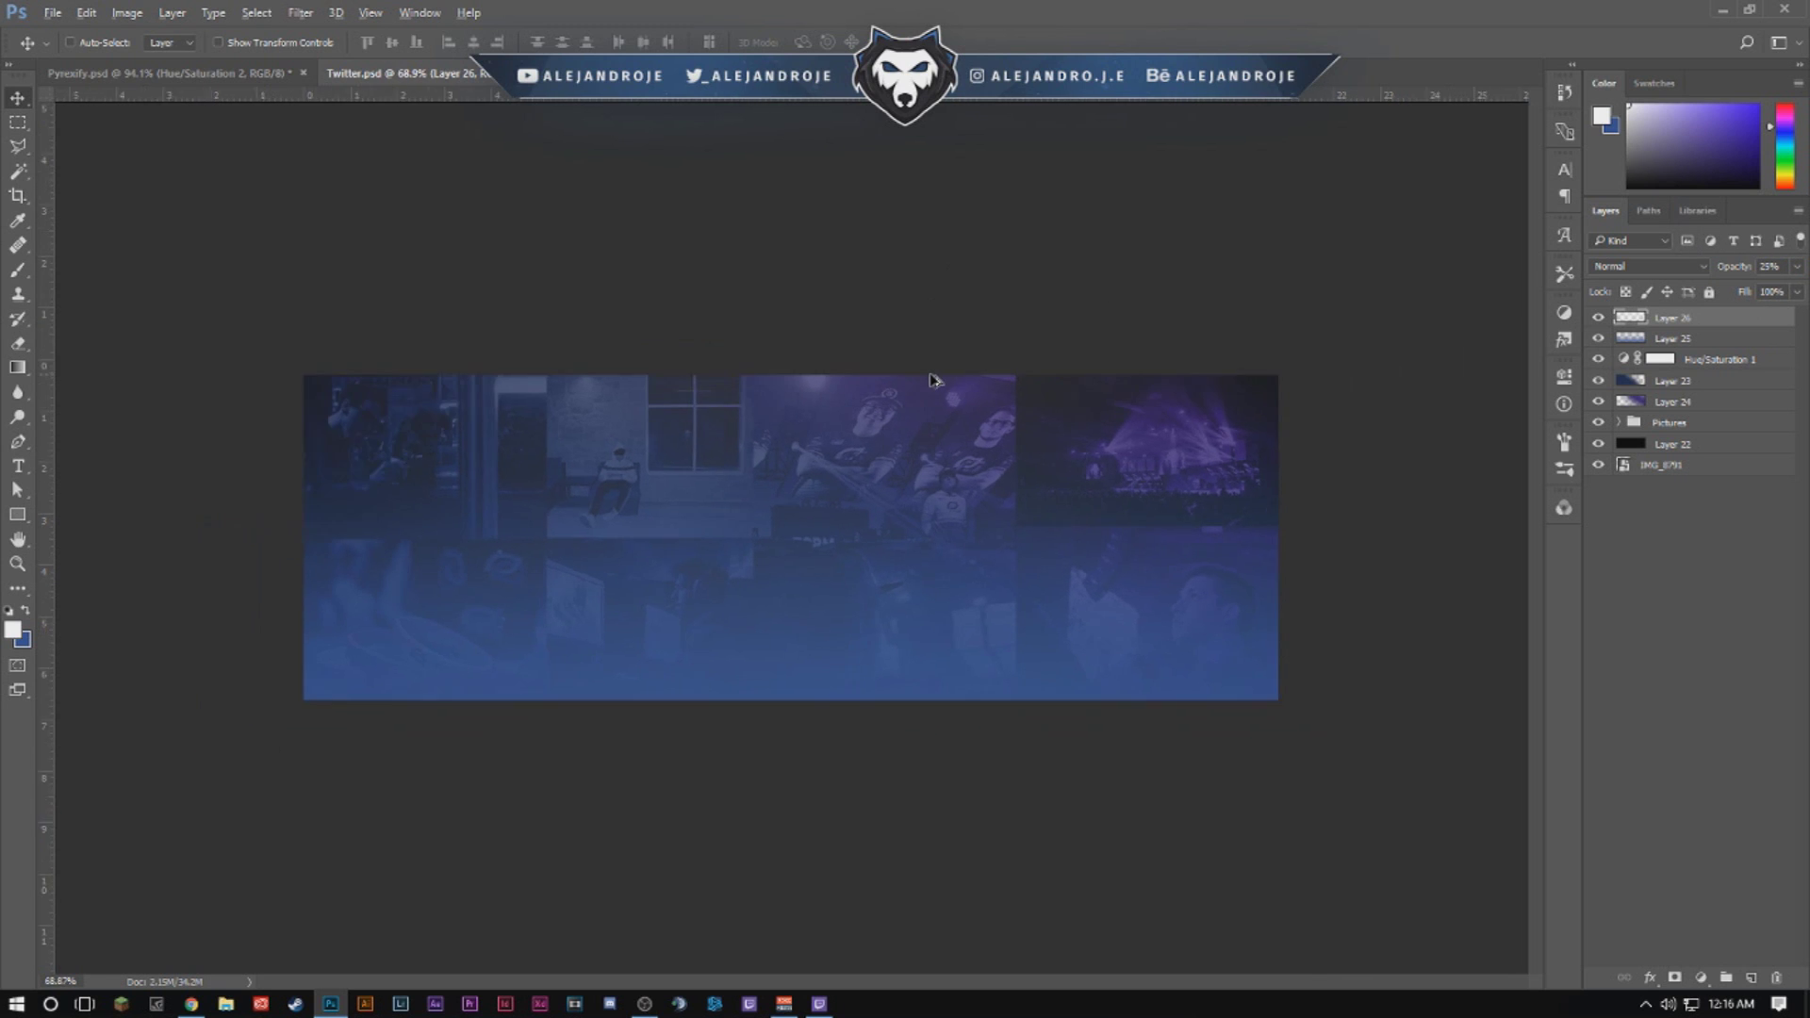
pyautogui.scroll(5, 933, 391)
pyautogui.scroll(-2, 936, 392)
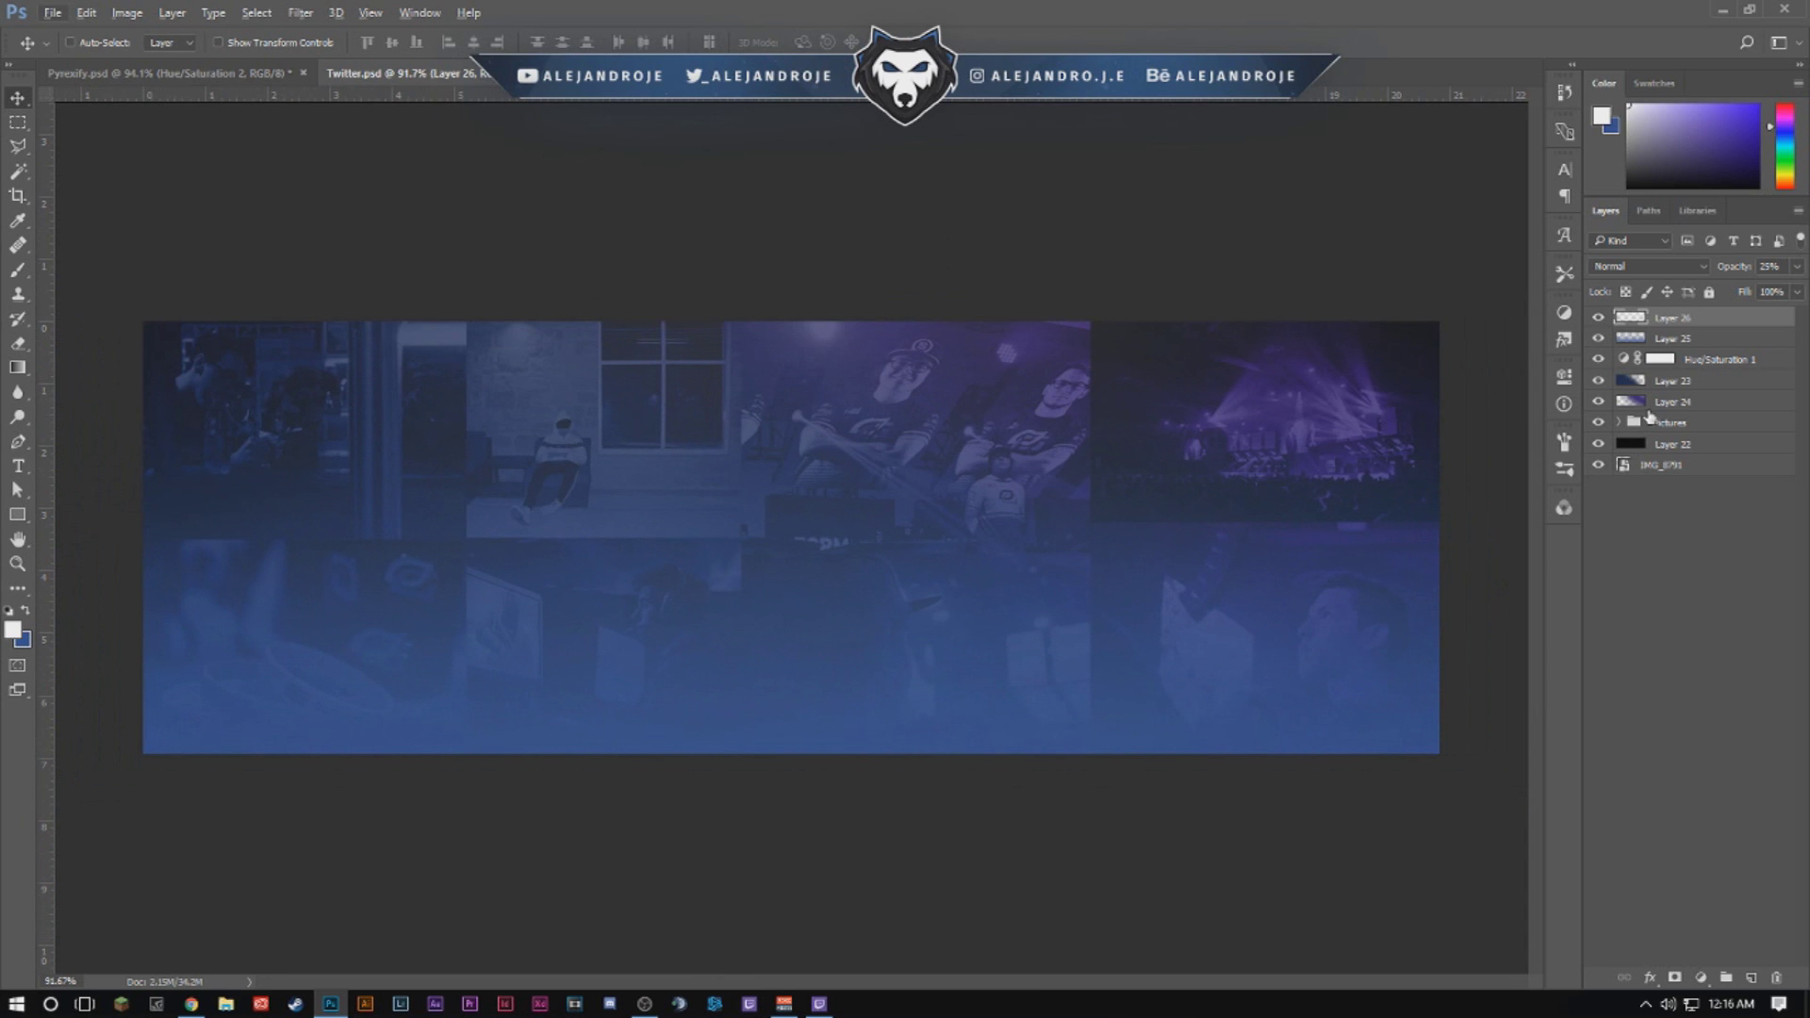
# Add a Hue/Saturation adjustment above the blue bottom-glow layer with the hue set to +8.
pyautogui.click(1732, 342)
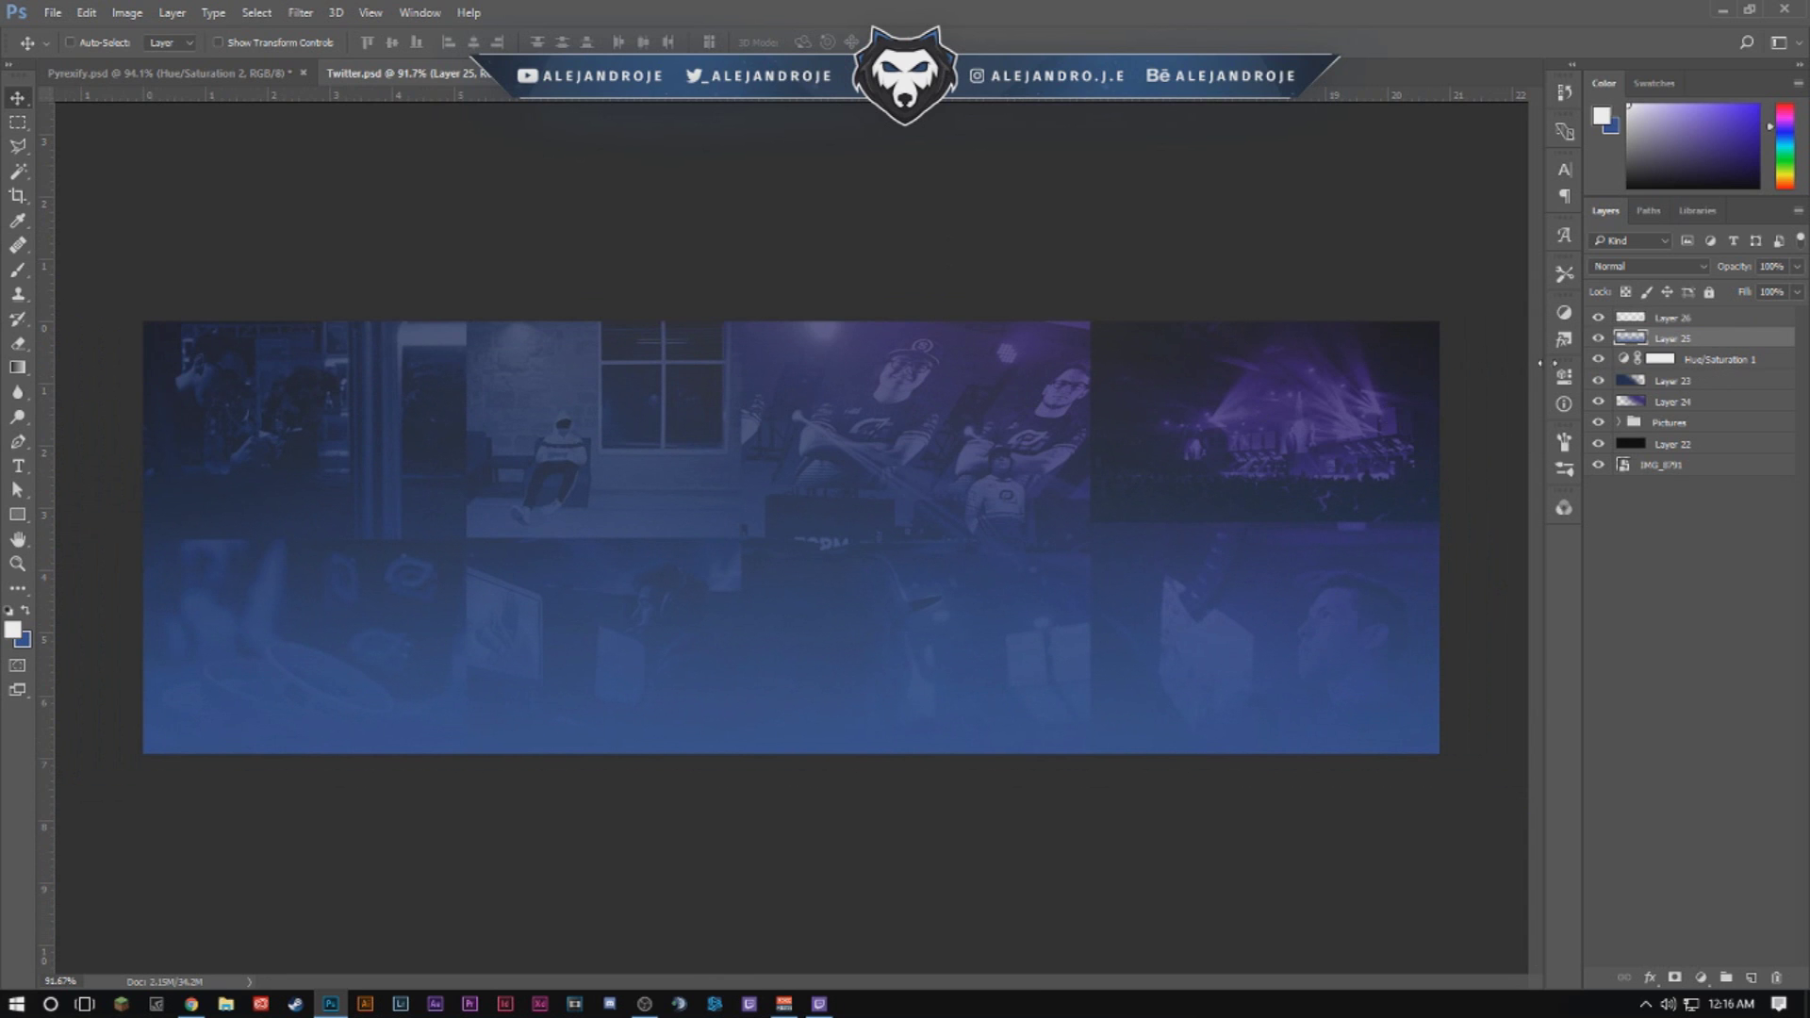
pyautogui.click(1565, 313)
pyautogui.click(1390, 385)
pyautogui.moveTo(1403, 497); pyautogui.dragTo(1409, 503)
pyautogui.click(1506, 478)
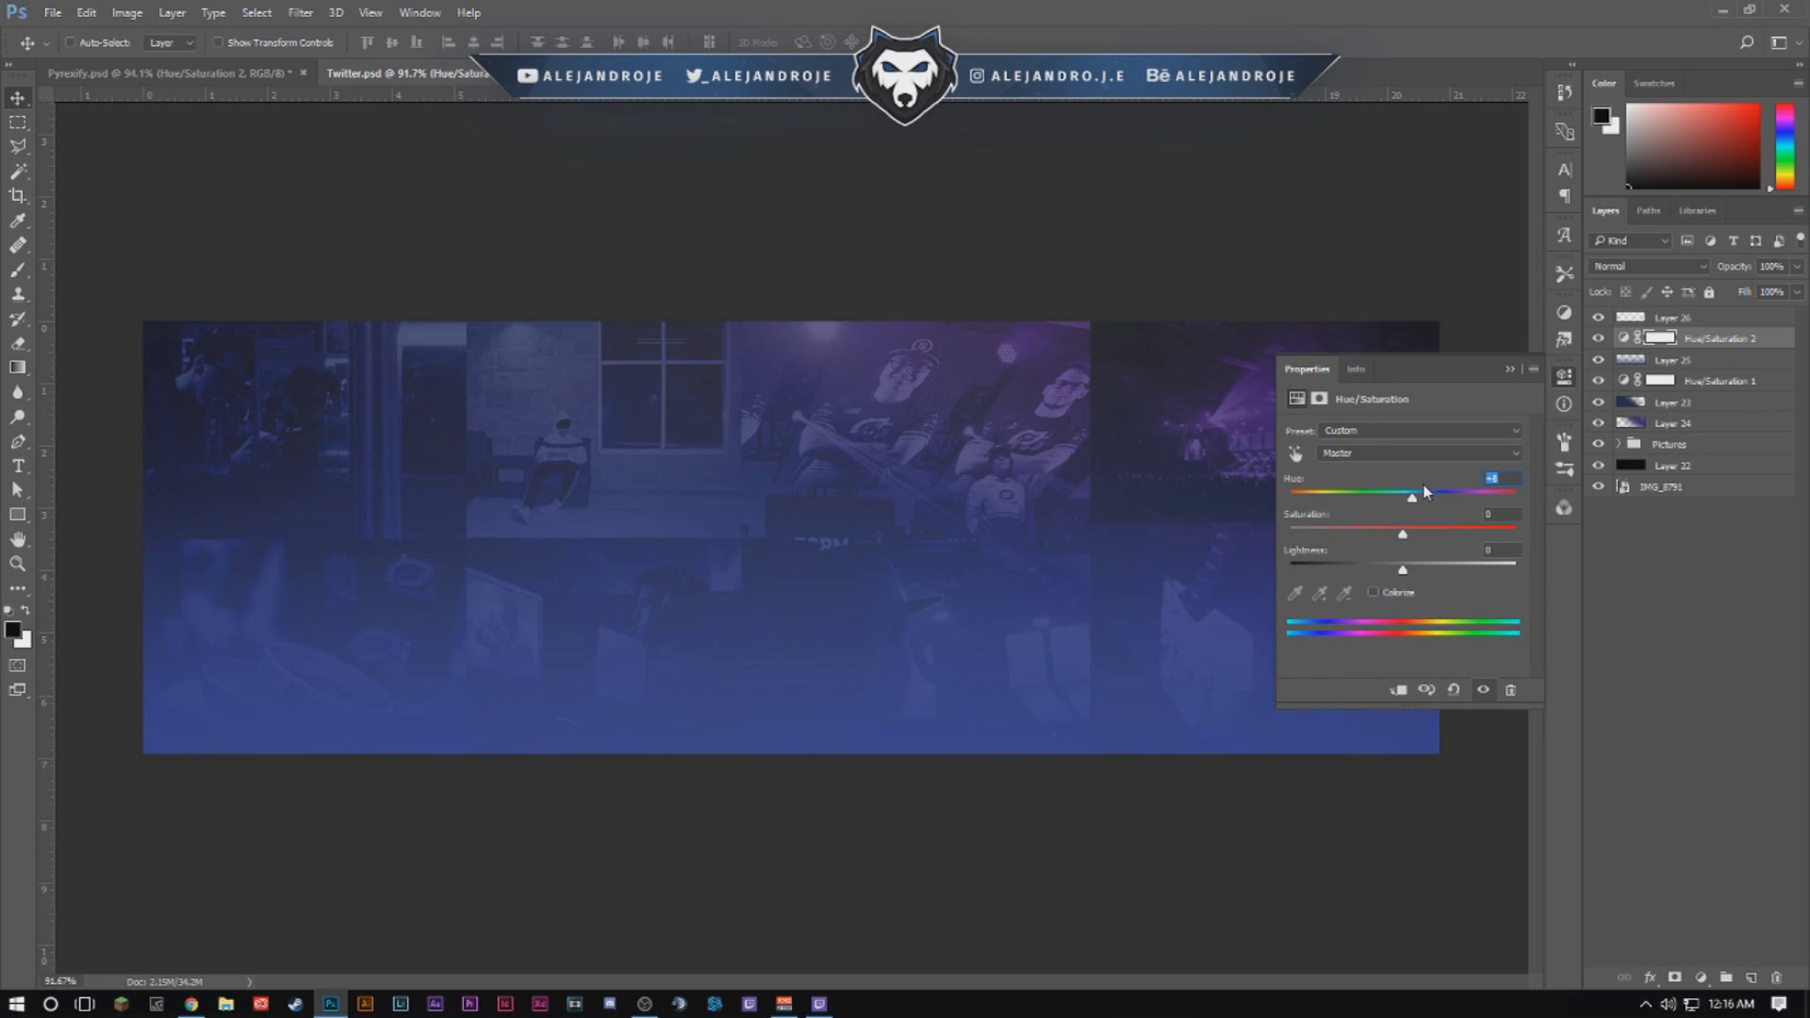
pyautogui.click(1508, 371)
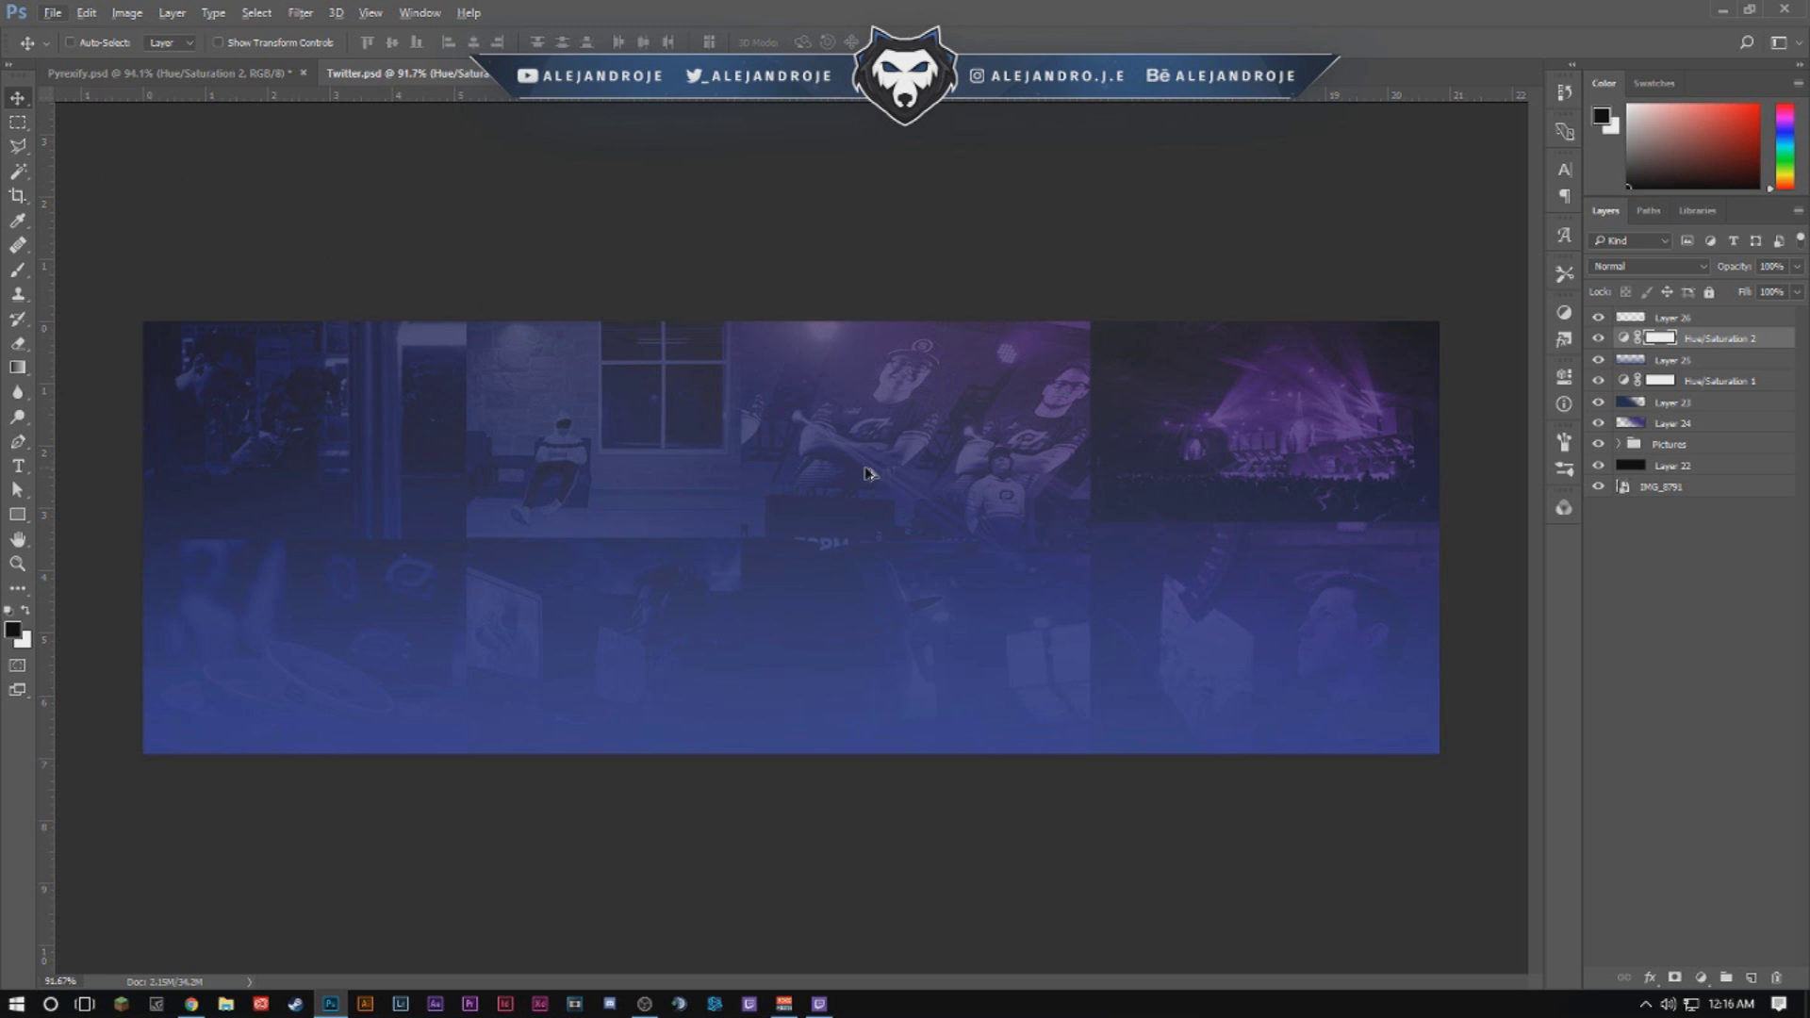
# Raise the Pictures group's opacity to 30%.
pyautogui.scroll(2, 895, 537)
pyautogui.scroll(-2, 896, 537)
pyautogui.scroll(2, 529, 526)
pyautogui.scroll(-2, 583, 549)
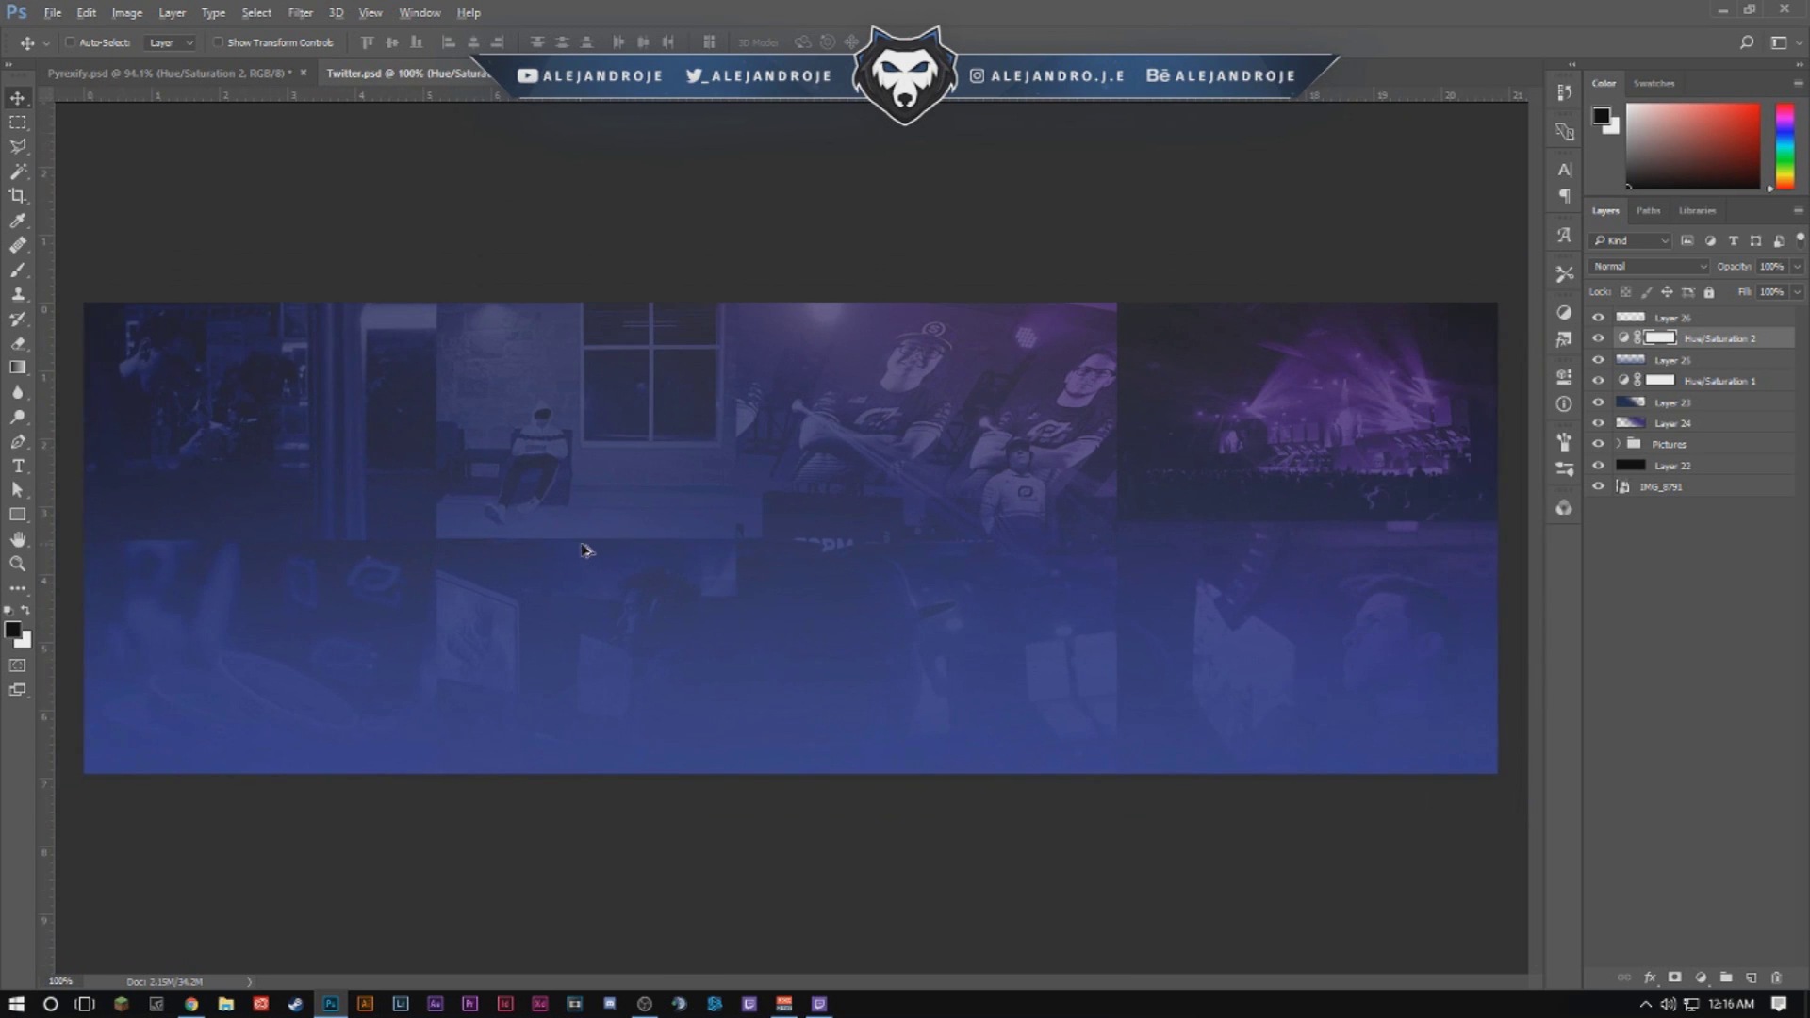
pyautogui.click(1707, 444)
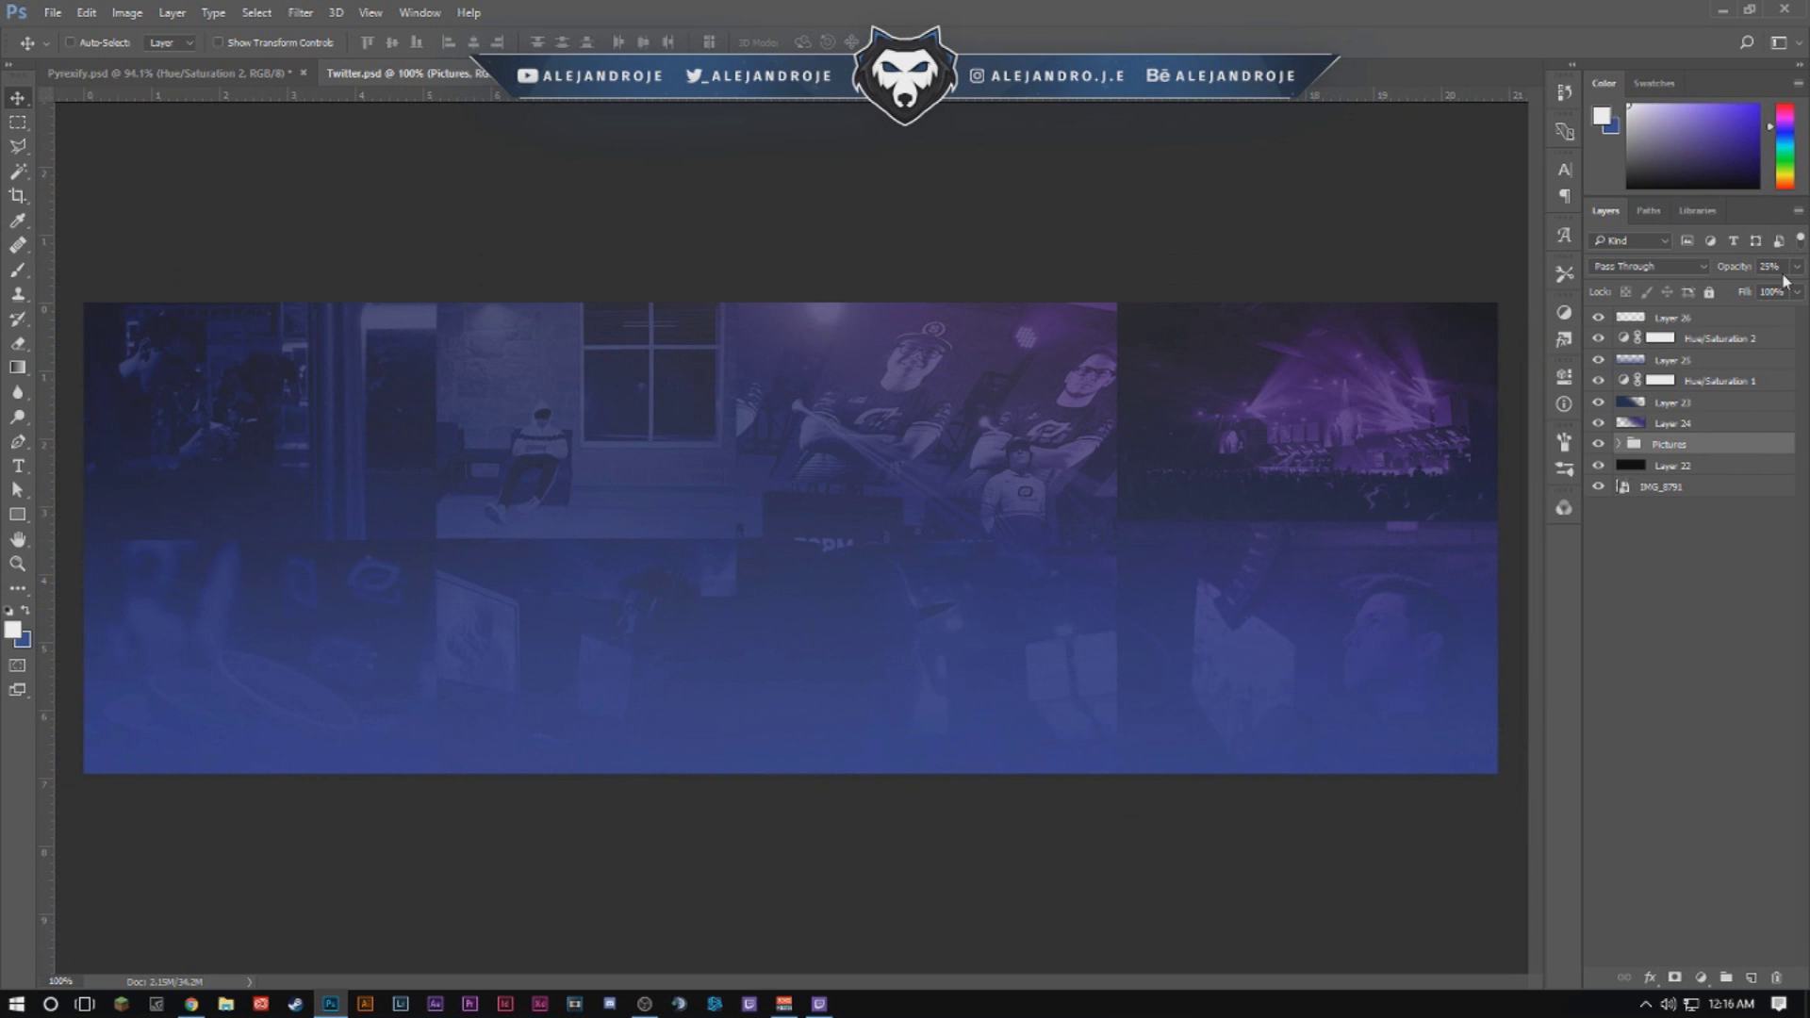
pyautogui.press('3')
pyautogui.scroll(1, 622, 447)
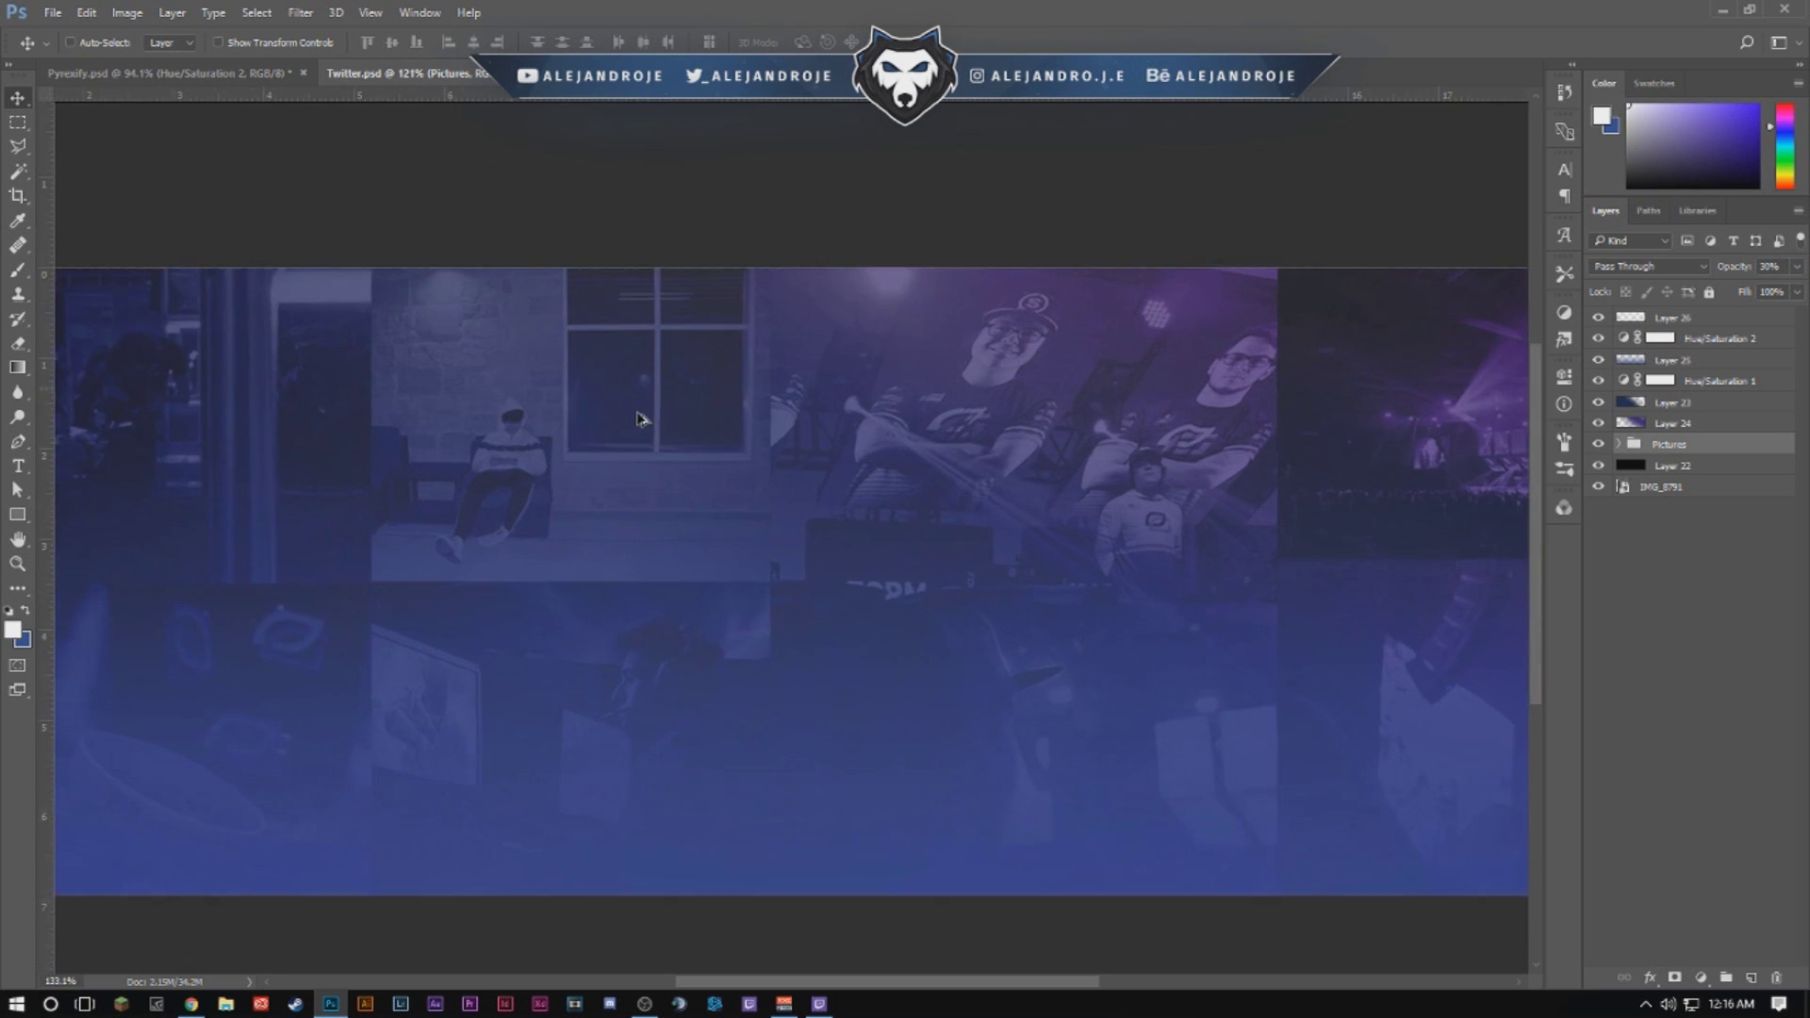
pyautogui.scroll(-2, 645, 424)
pyautogui.scroll(1, 650, 426)
pyautogui.scroll(-1, 650, 424)
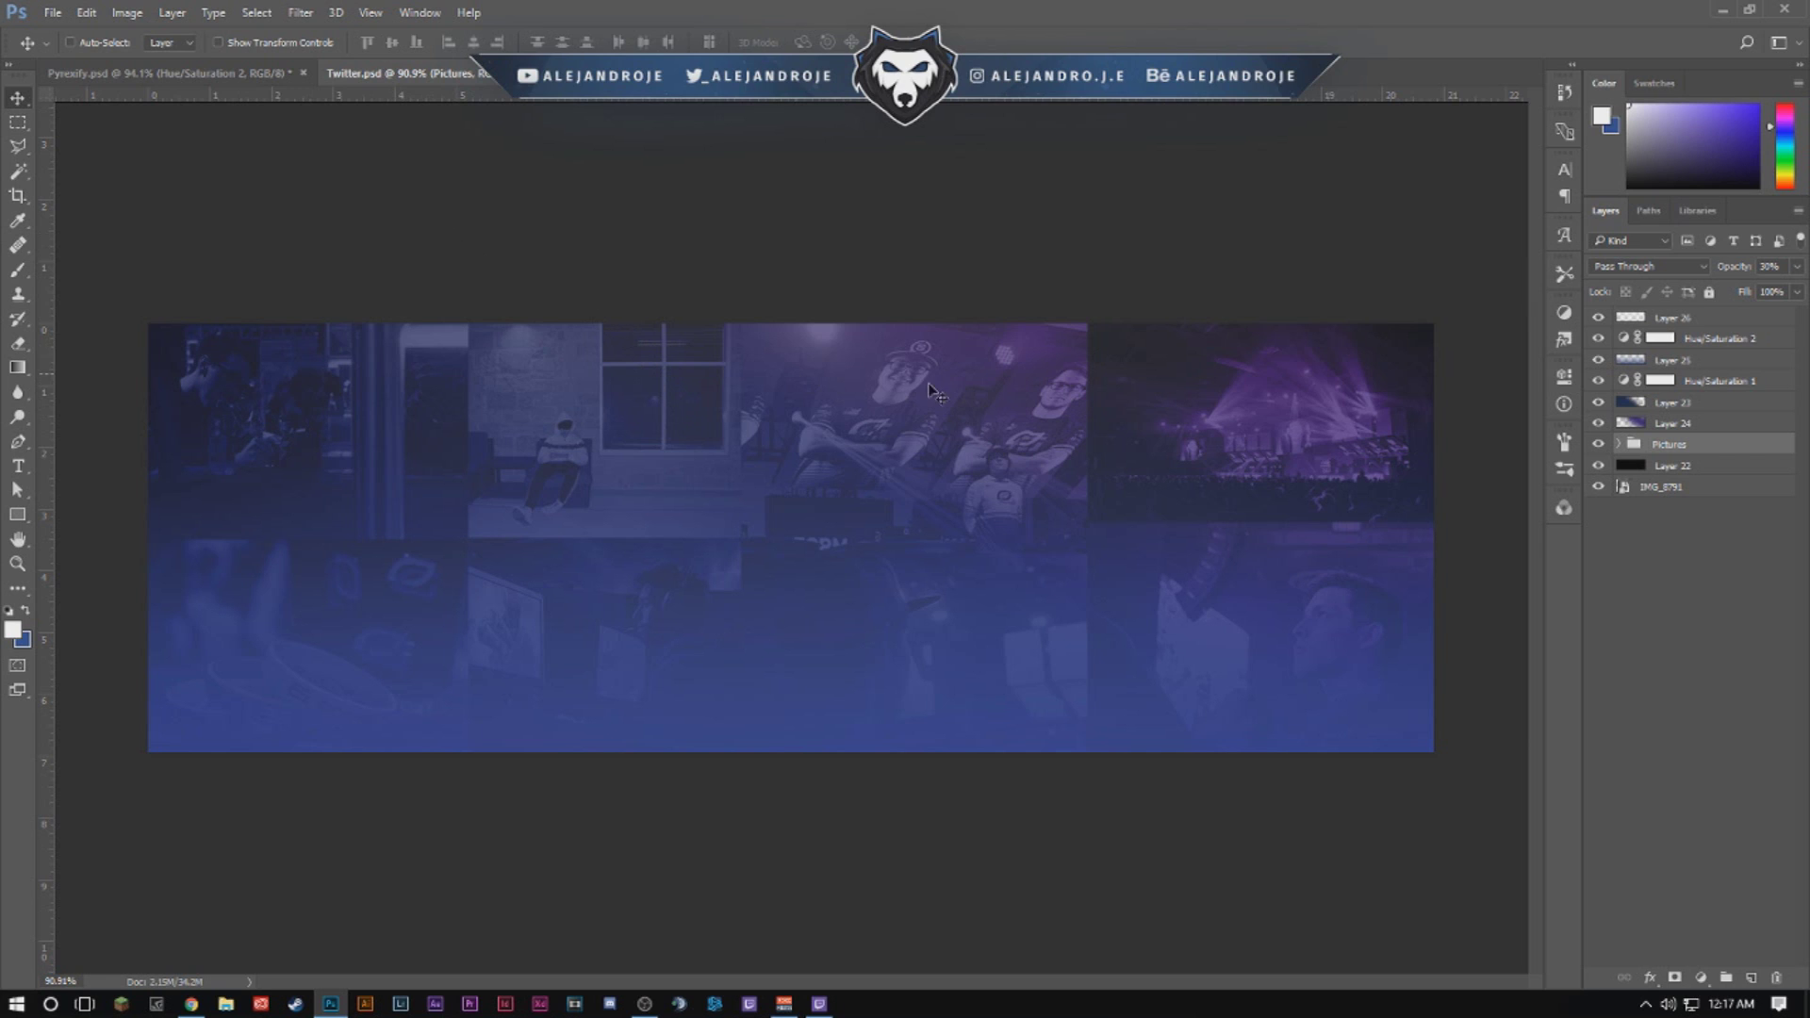
# Add a Curves adjustment layer above the white glow layer at the top of the layer stack.
pyautogui.click(1719, 318)
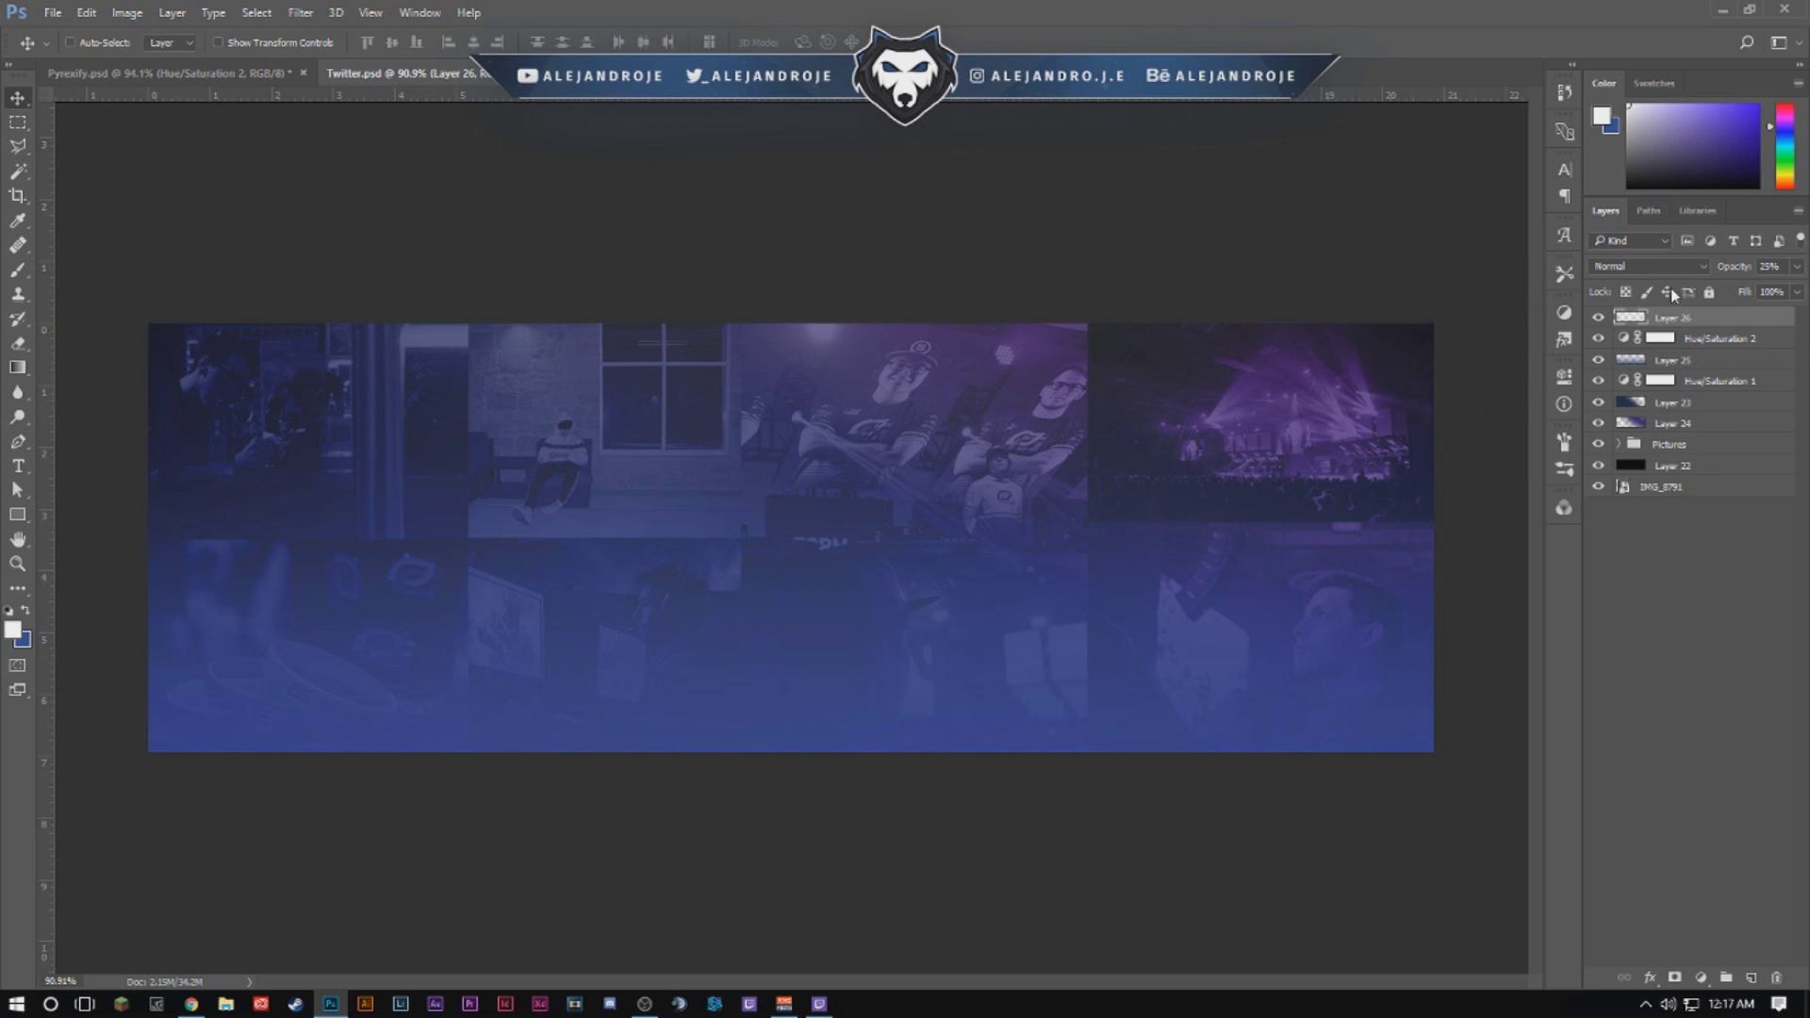
pyautogui.click(1646, 267)
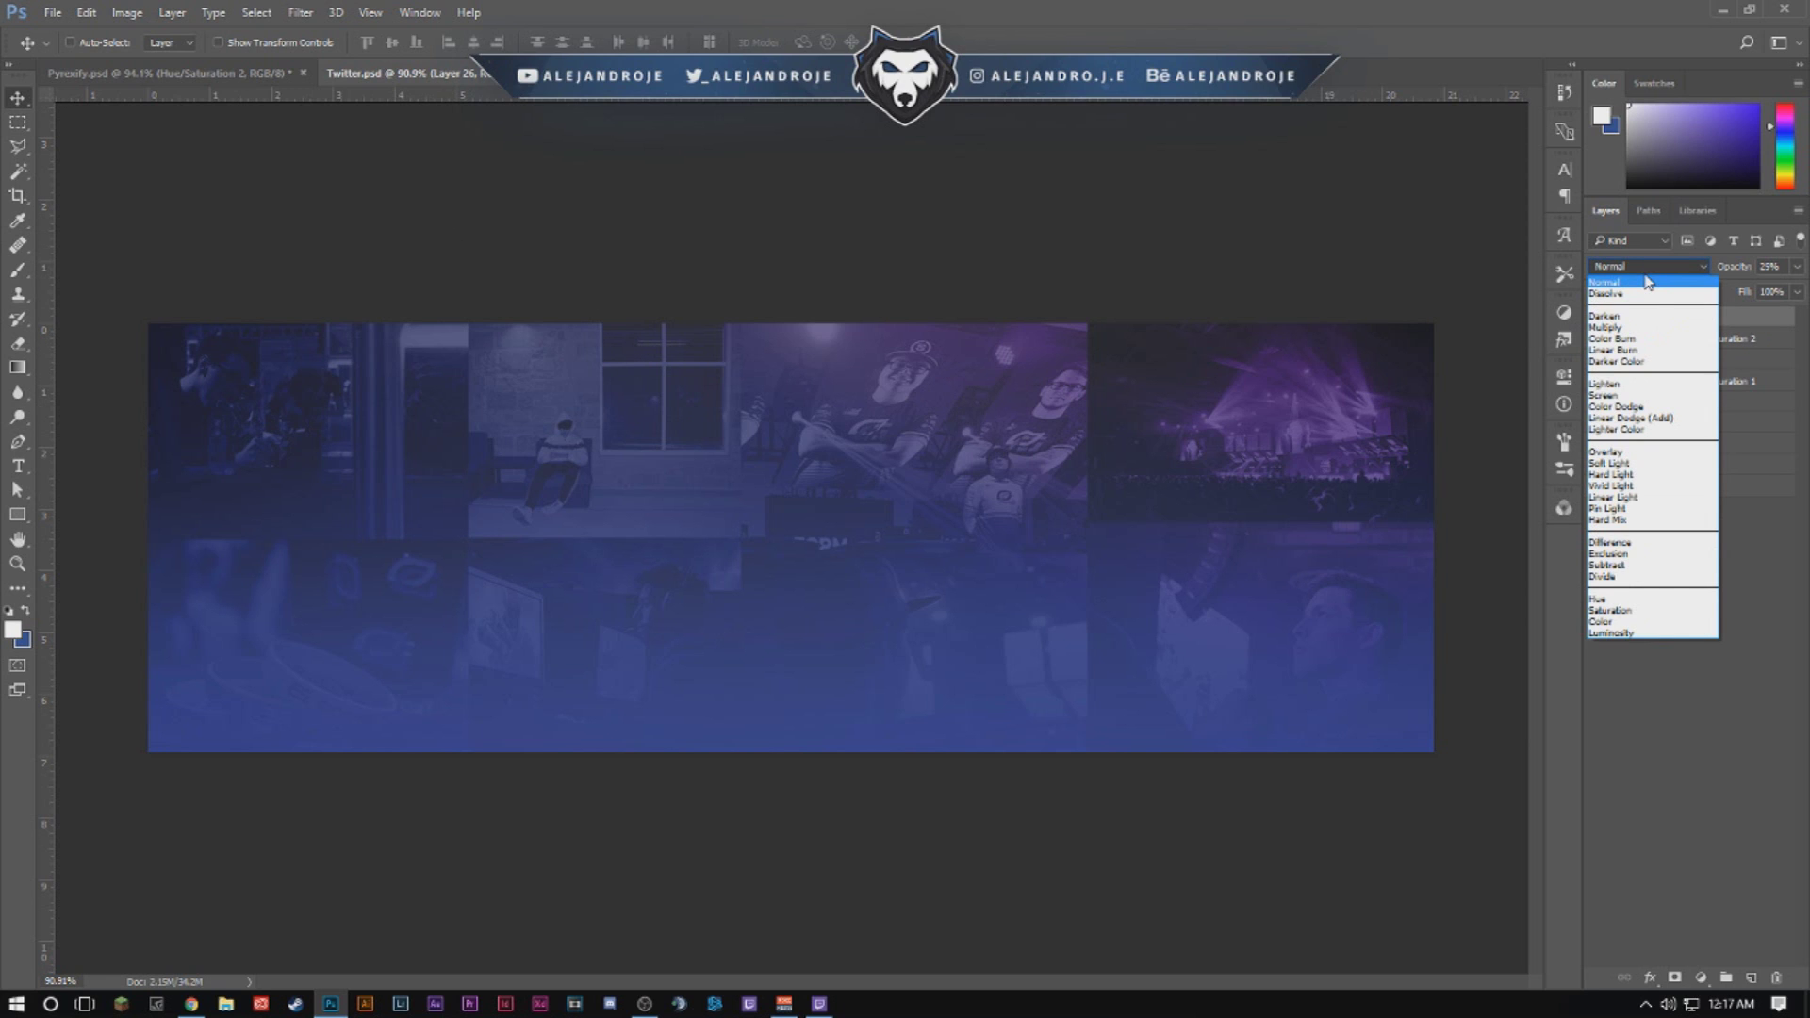
pyautogui.click(1738, 445)
pyautogui.click(1700, 977)
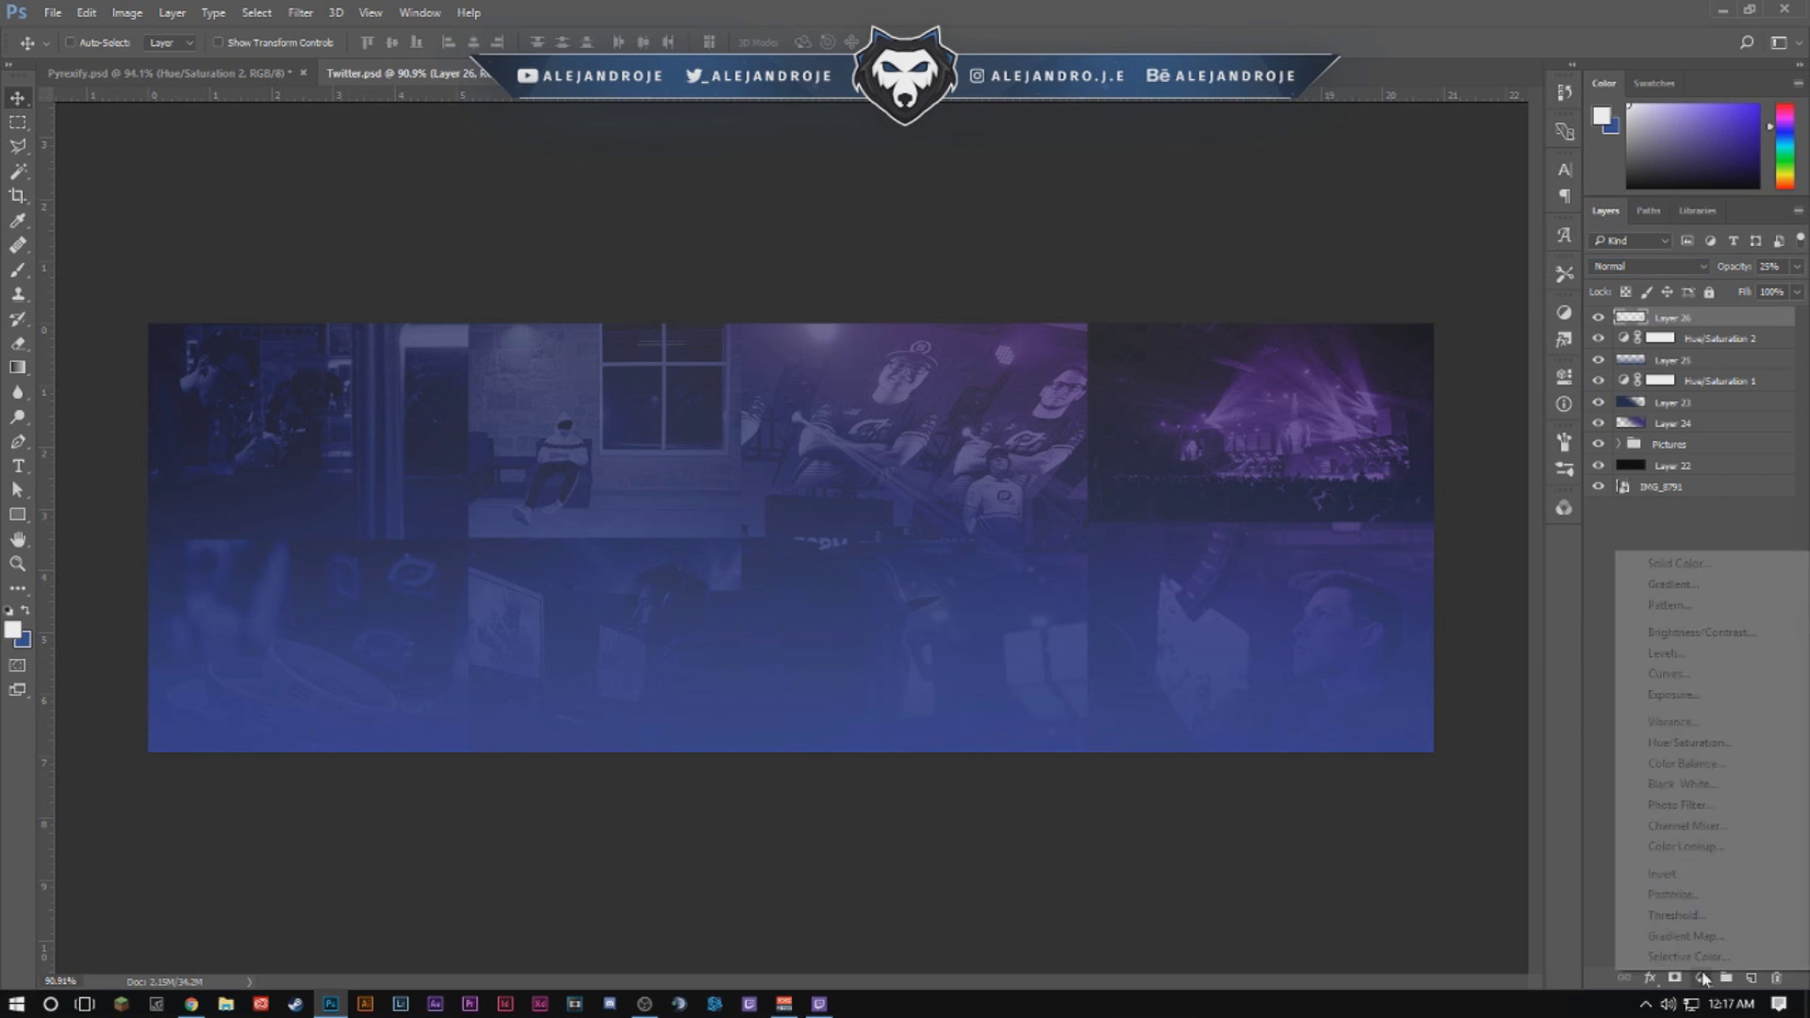
pyautogui.click(1700, 675)
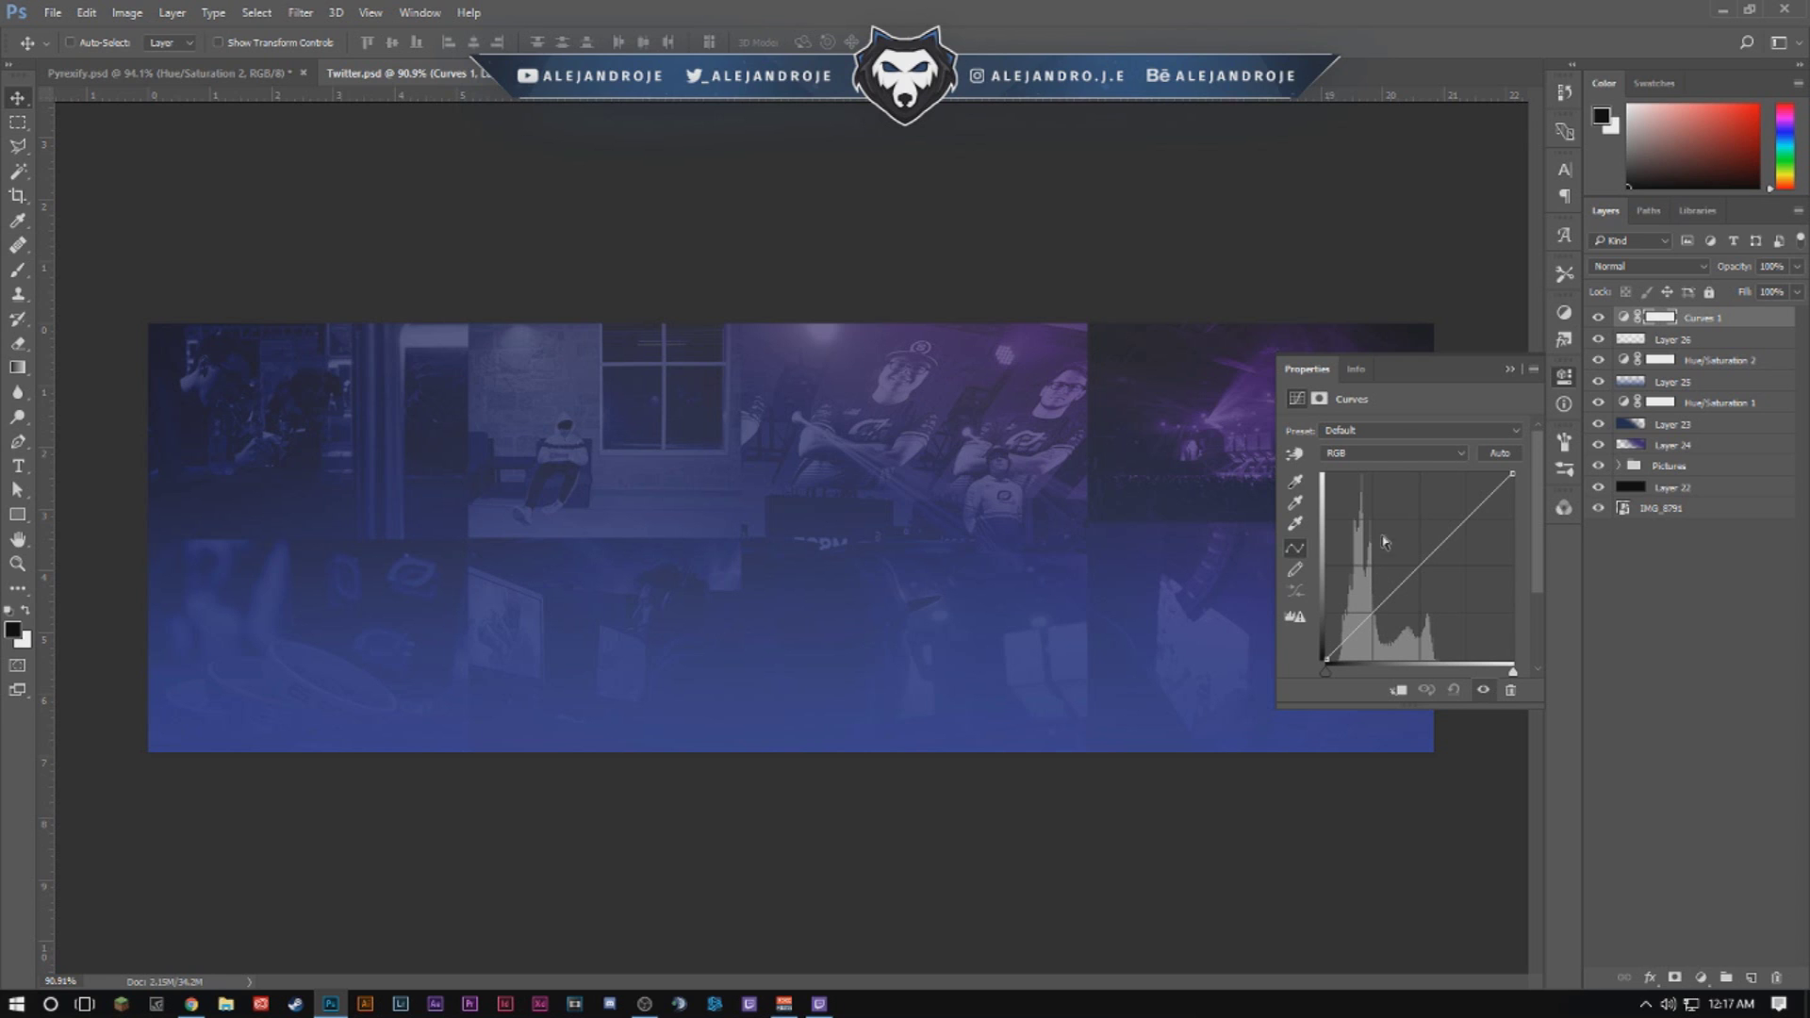
pyautogui.moveTo(1282, 355); pyautogui.dragTo(1267, 321)
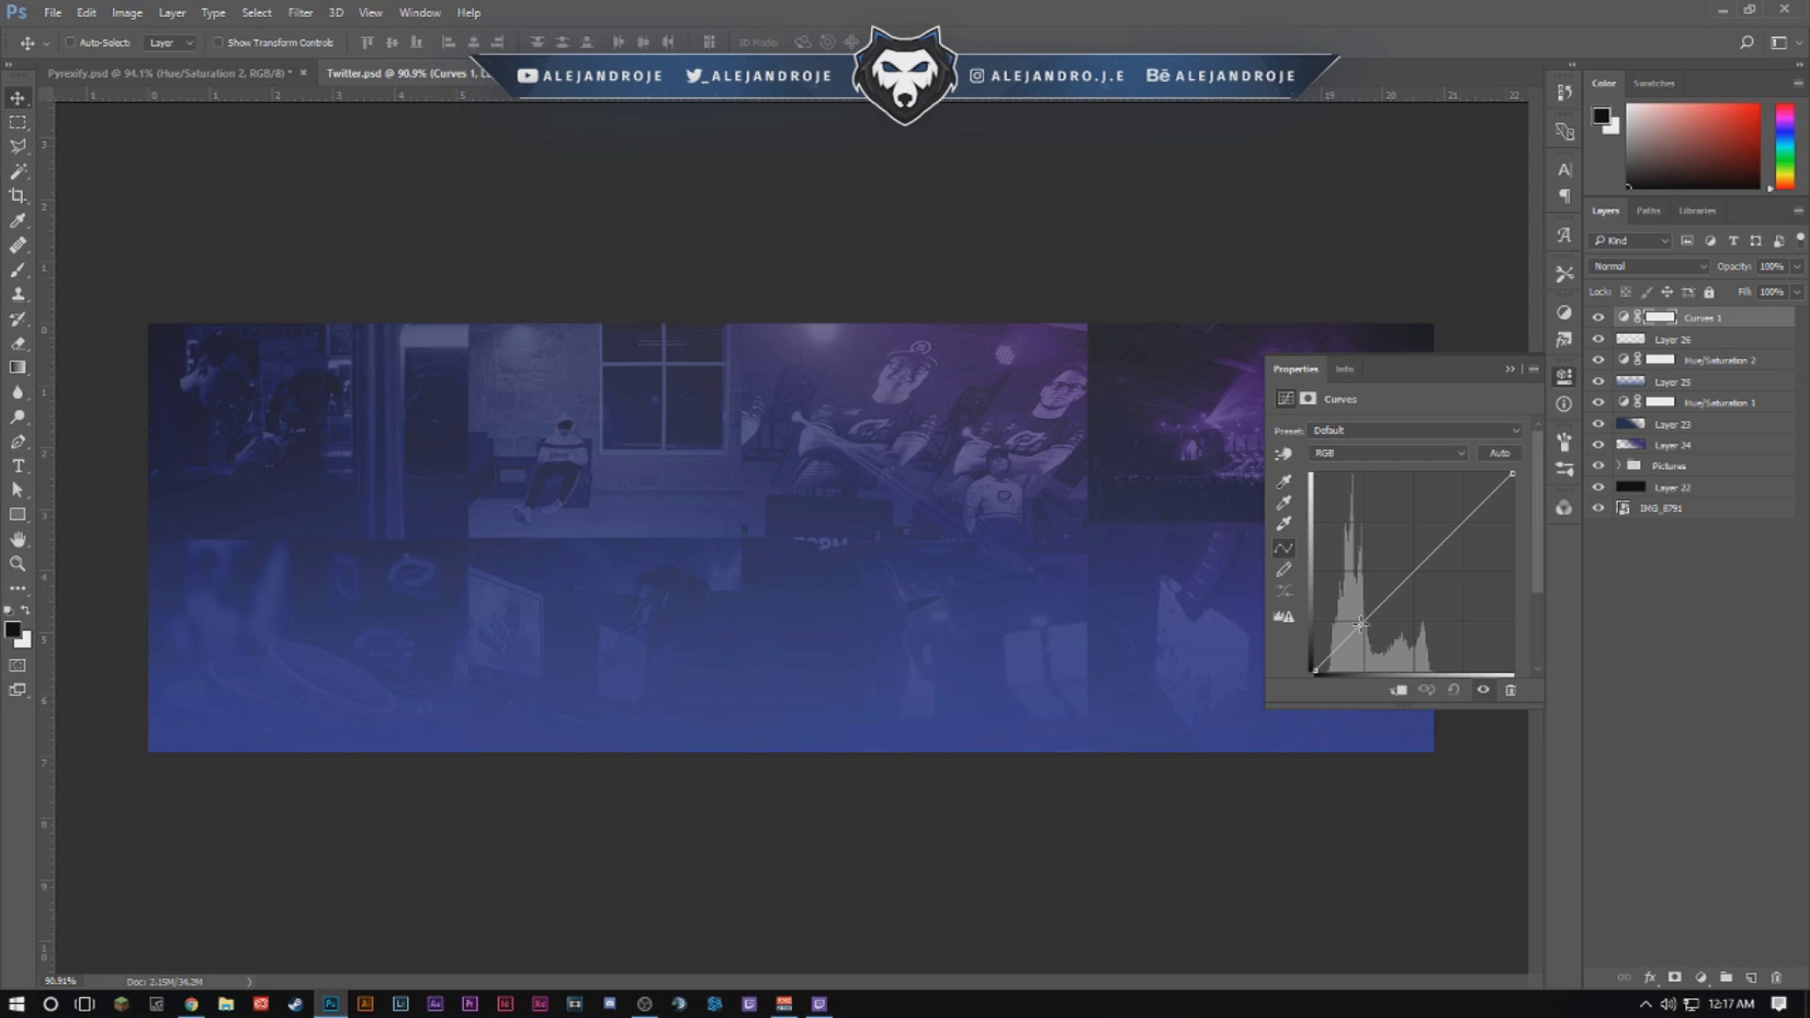
# Shape the RGB curve for more contrast by pulling down its lower part and lifting its upper part slightly.
pyautogui.moveTo(1362, 620); pyautogui.dragTo(1363, 631)
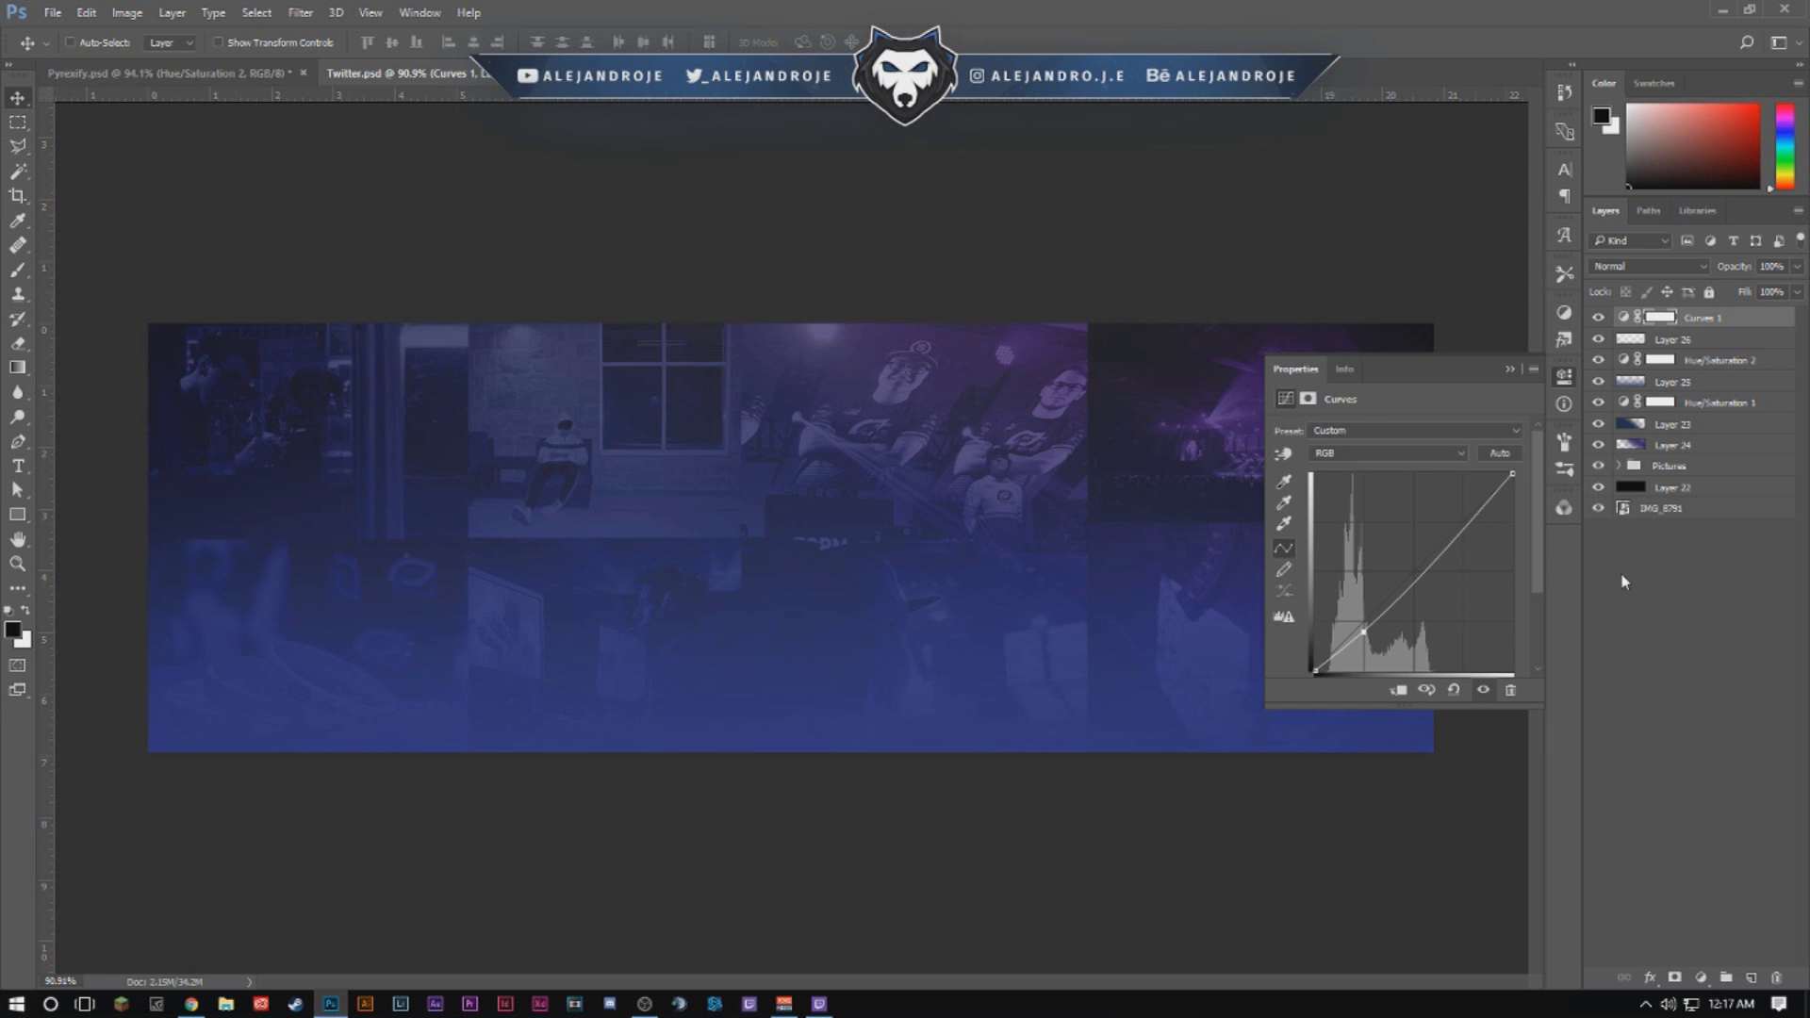
pyautogui.moveTo(1468, 524)
pyautogui.mouseDown()
pyautogui.moveTo(1466, 490)
pyautogui.moveTo(1461, 613)
pyautogui.moveTo(1465, 507)
pyautogui.mouseUp()
pyautogui.moveTo(1316, 669)
pyautogui.mouseDown()
pyautogui.moveTo(1314, 626)
pyautogui.moveTo(1302, 664)
pyautogui.mouseUp()
pyautogui.click(1507, 367)
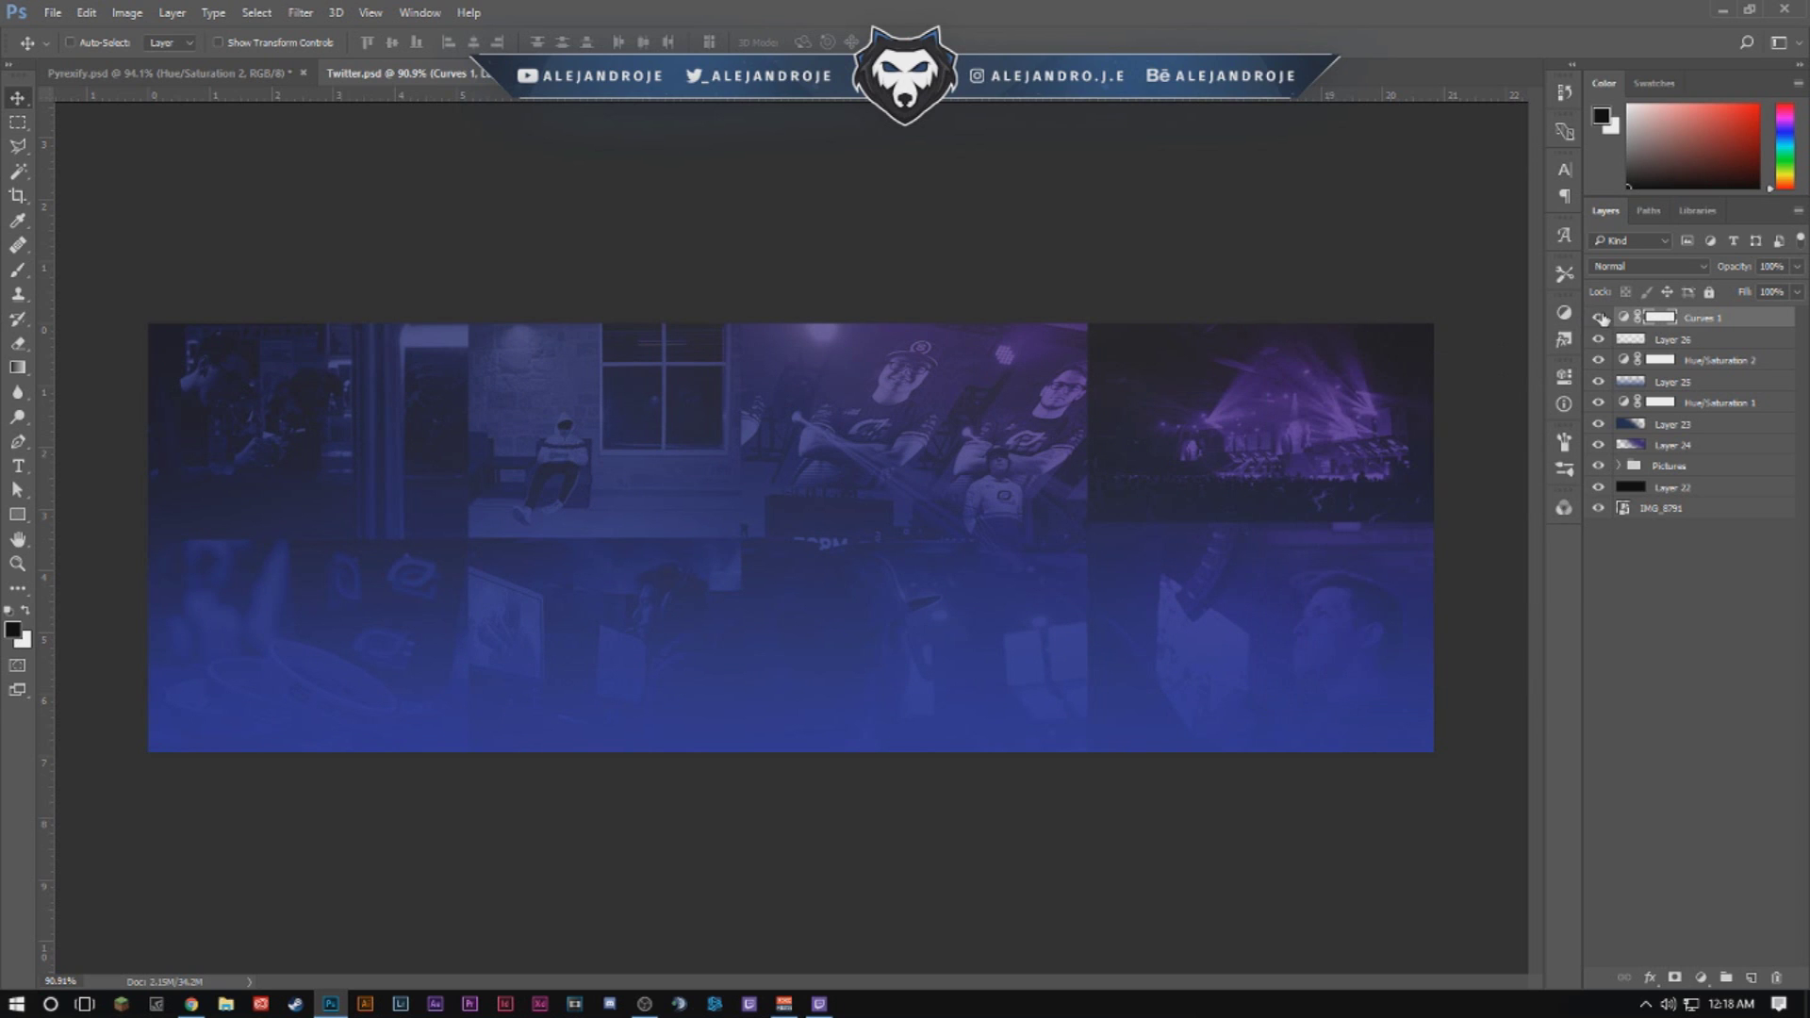
# Compare the header with and without the Curves adjustment and lower its opacity, trying 50% before settling on 75%.
pyautogui.click(1600, 318)
pyautogui.click(1599, 317)
pyautogui.click(1600, 318)
pyautogui.click(1599, 317)
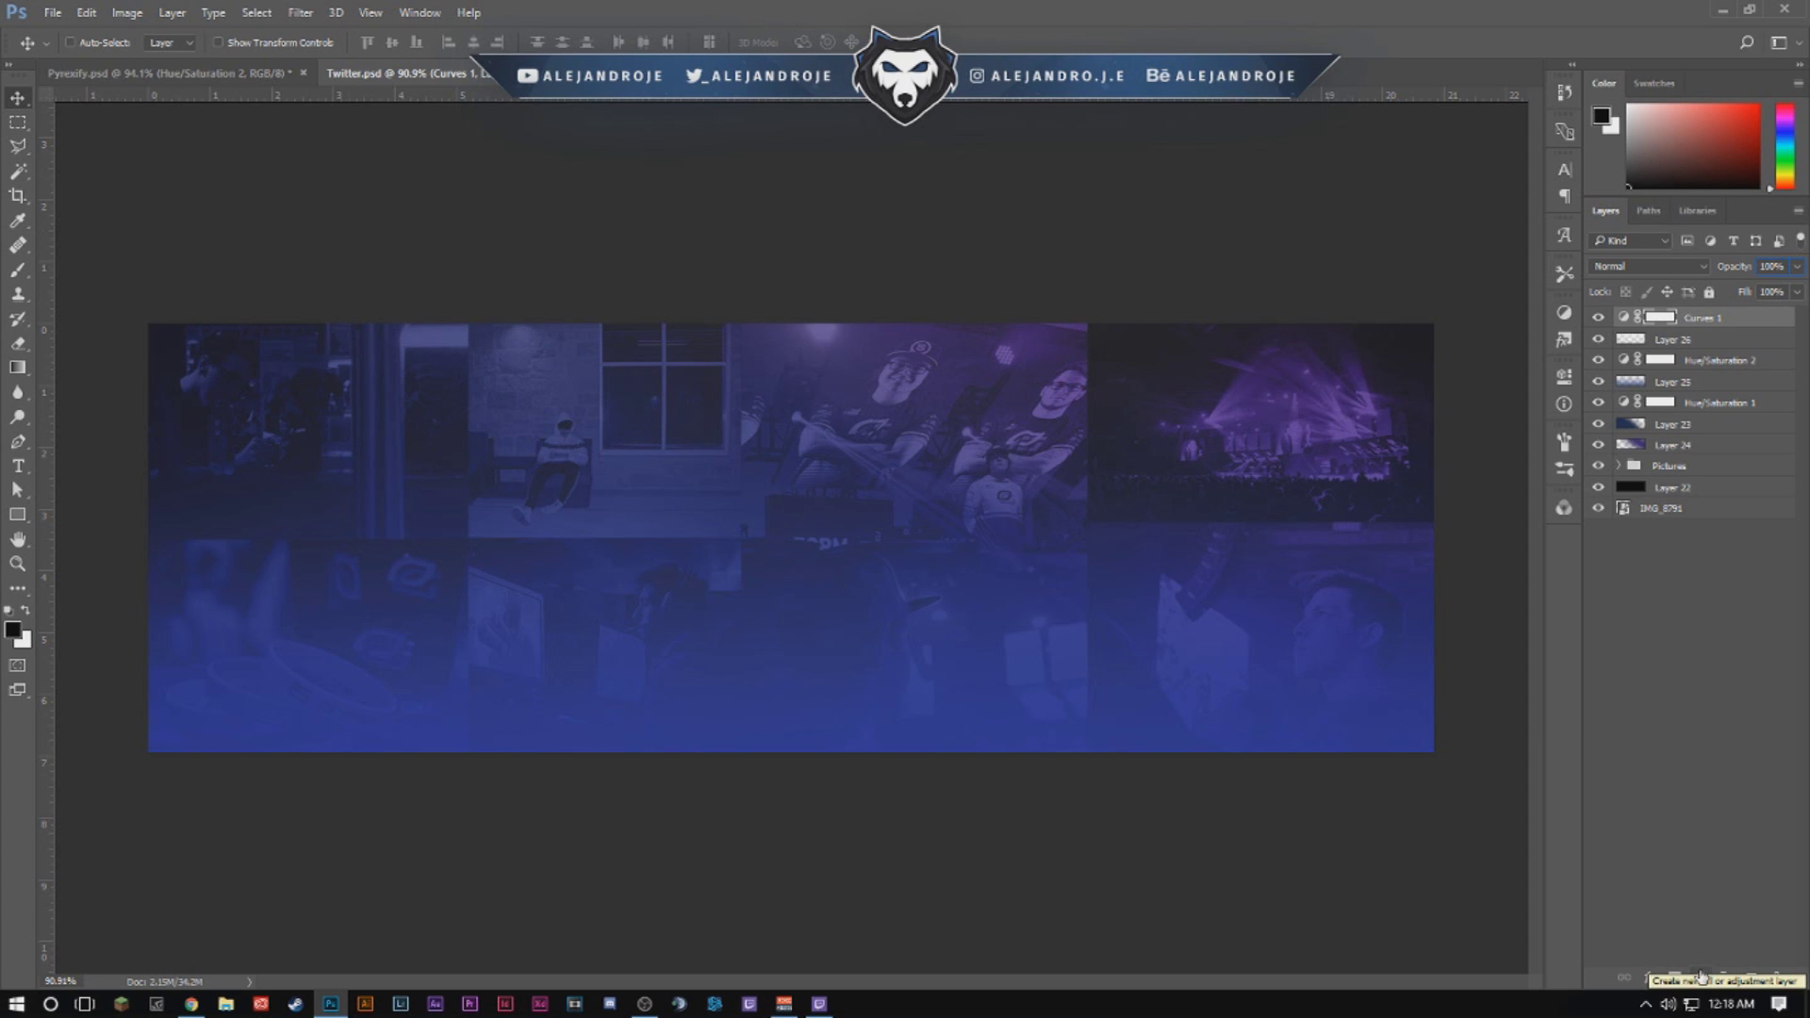
pyautogui.click(1773, 266)
pyautogui.write('50')
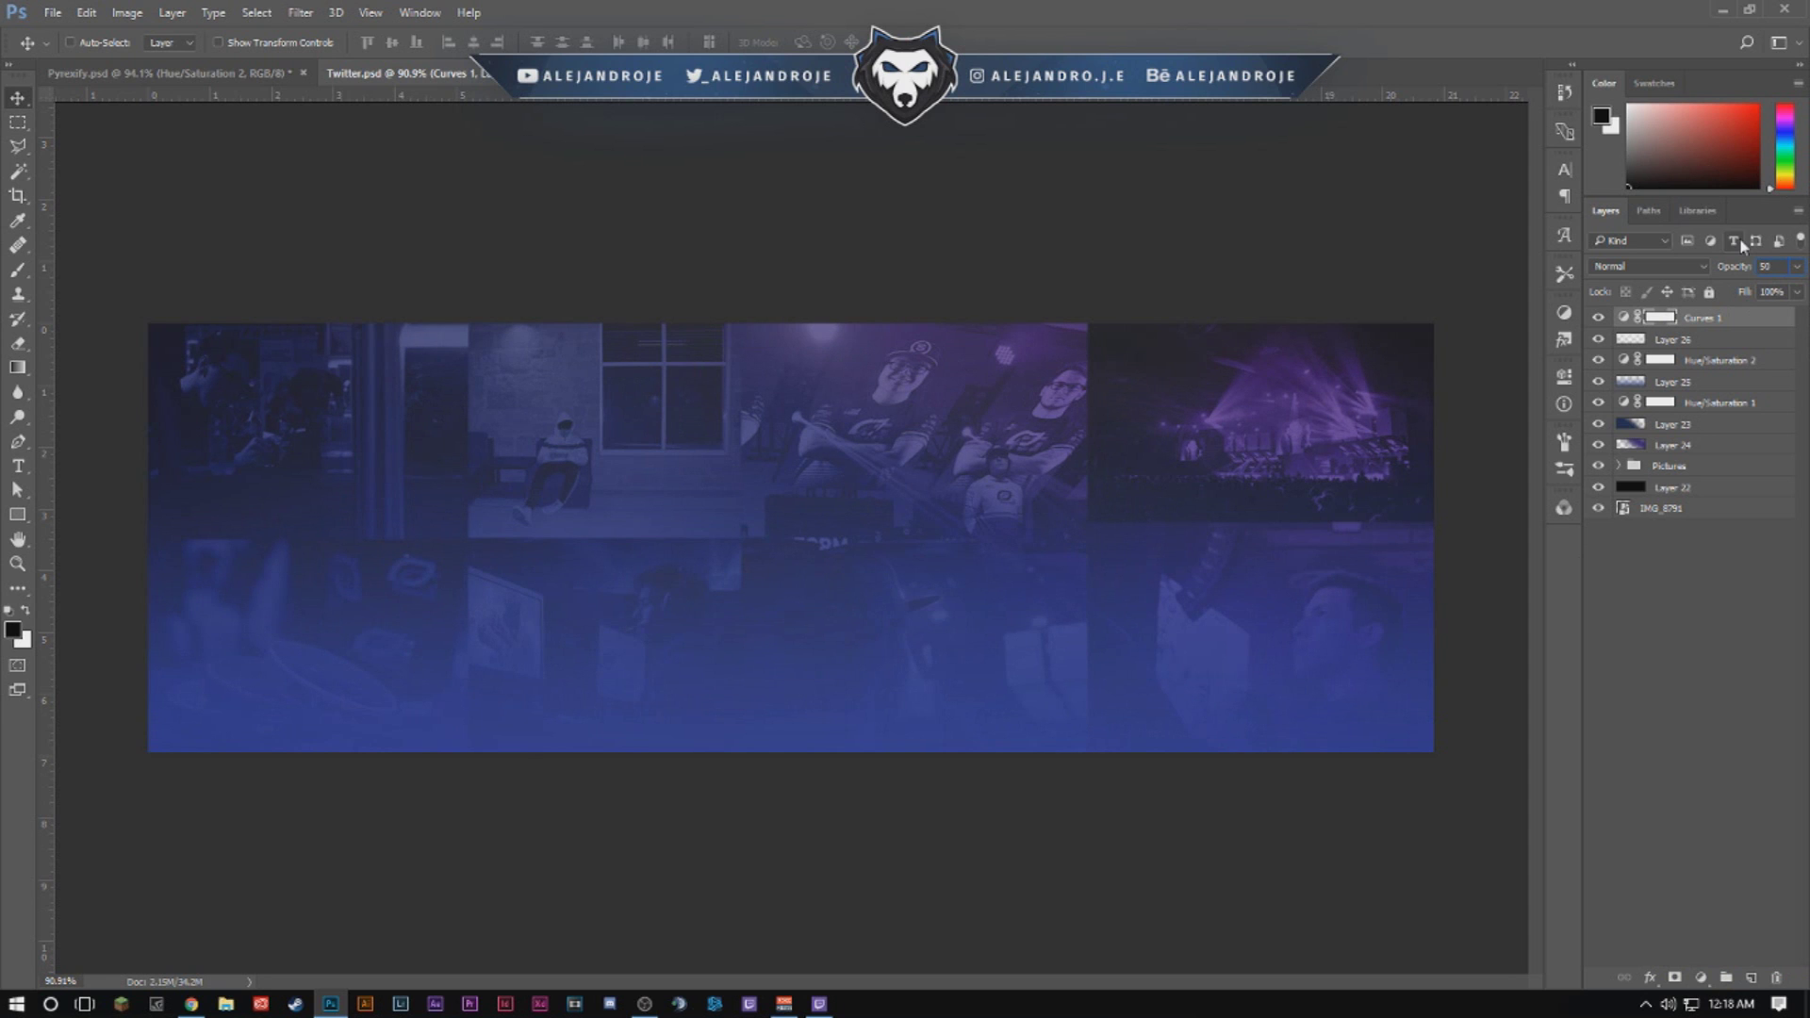
pyautogui.click(1771, 267)
# Set the white glow layer's opacity to 30% and compare the banner with the glow hidden and shown.
pyautogui.click(1608, 347)
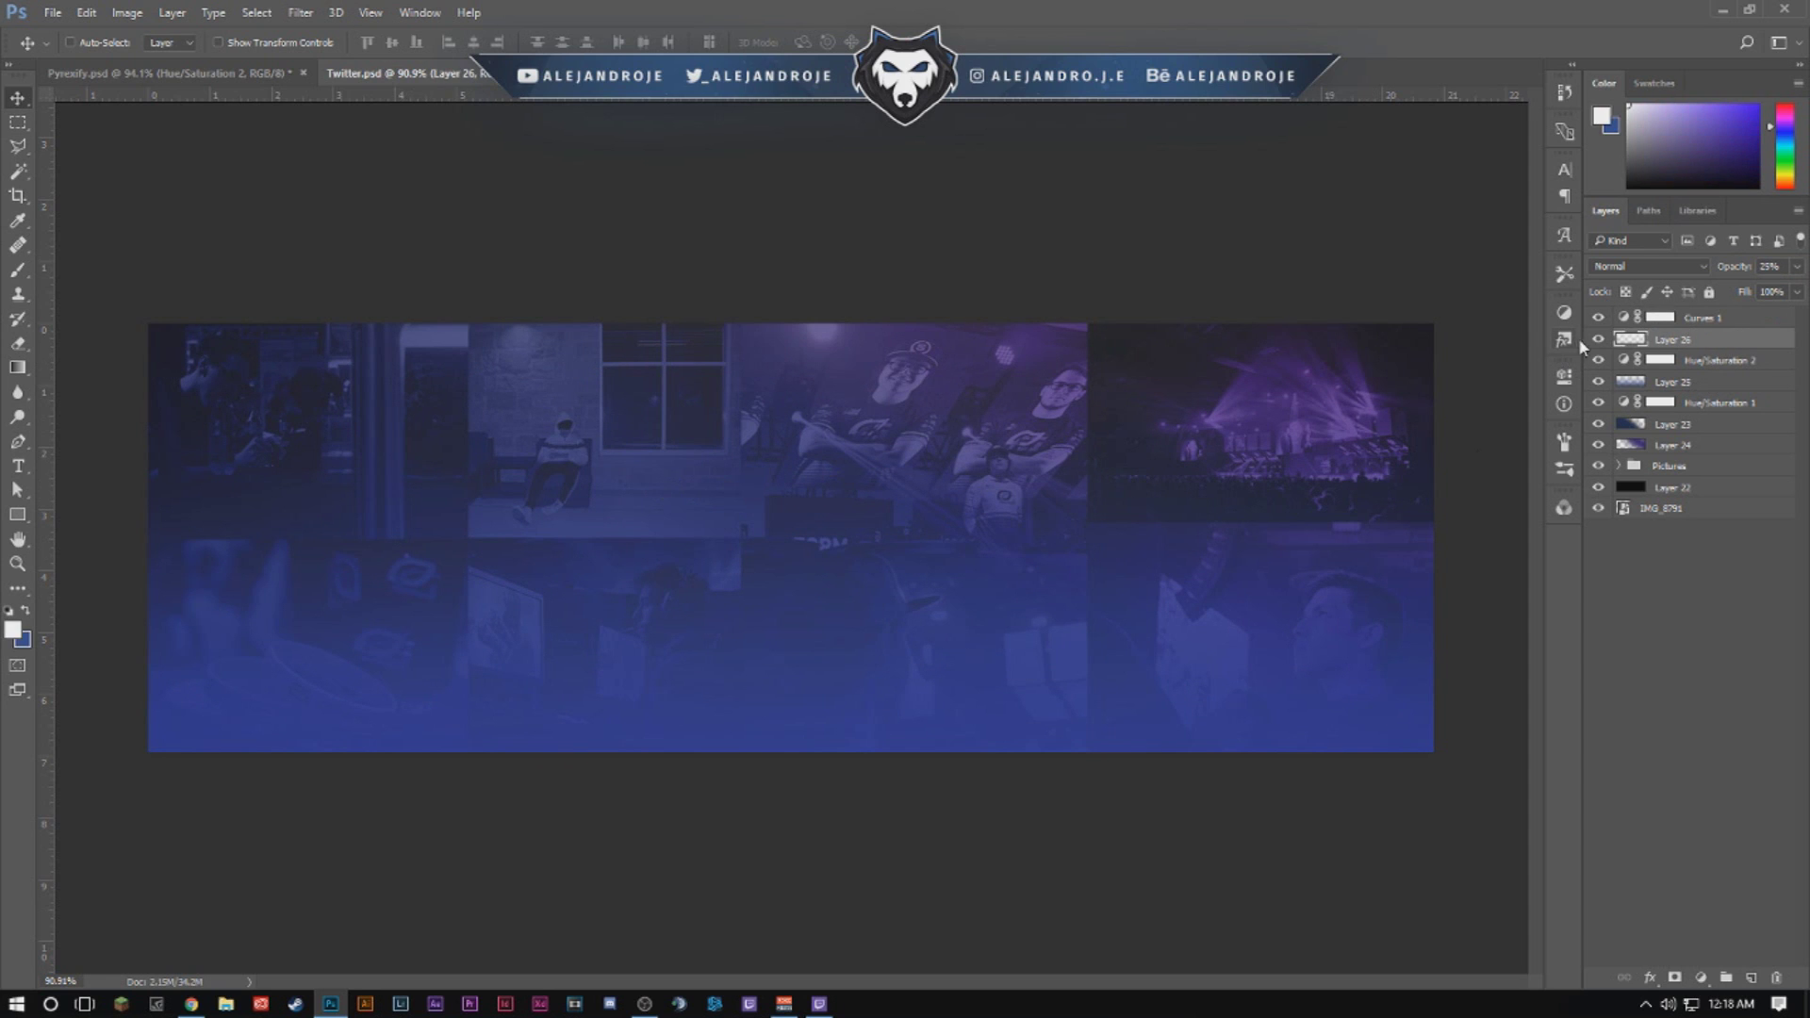
pyautogui.click(1598, 339)
pyautogui.click(1598, 340)
pyautogui.click(1780, 267)
pyautogui.click(1598, 339)
pyautogui.click(1598, 339)
pyautogui.scroll(-3, 813, 393)
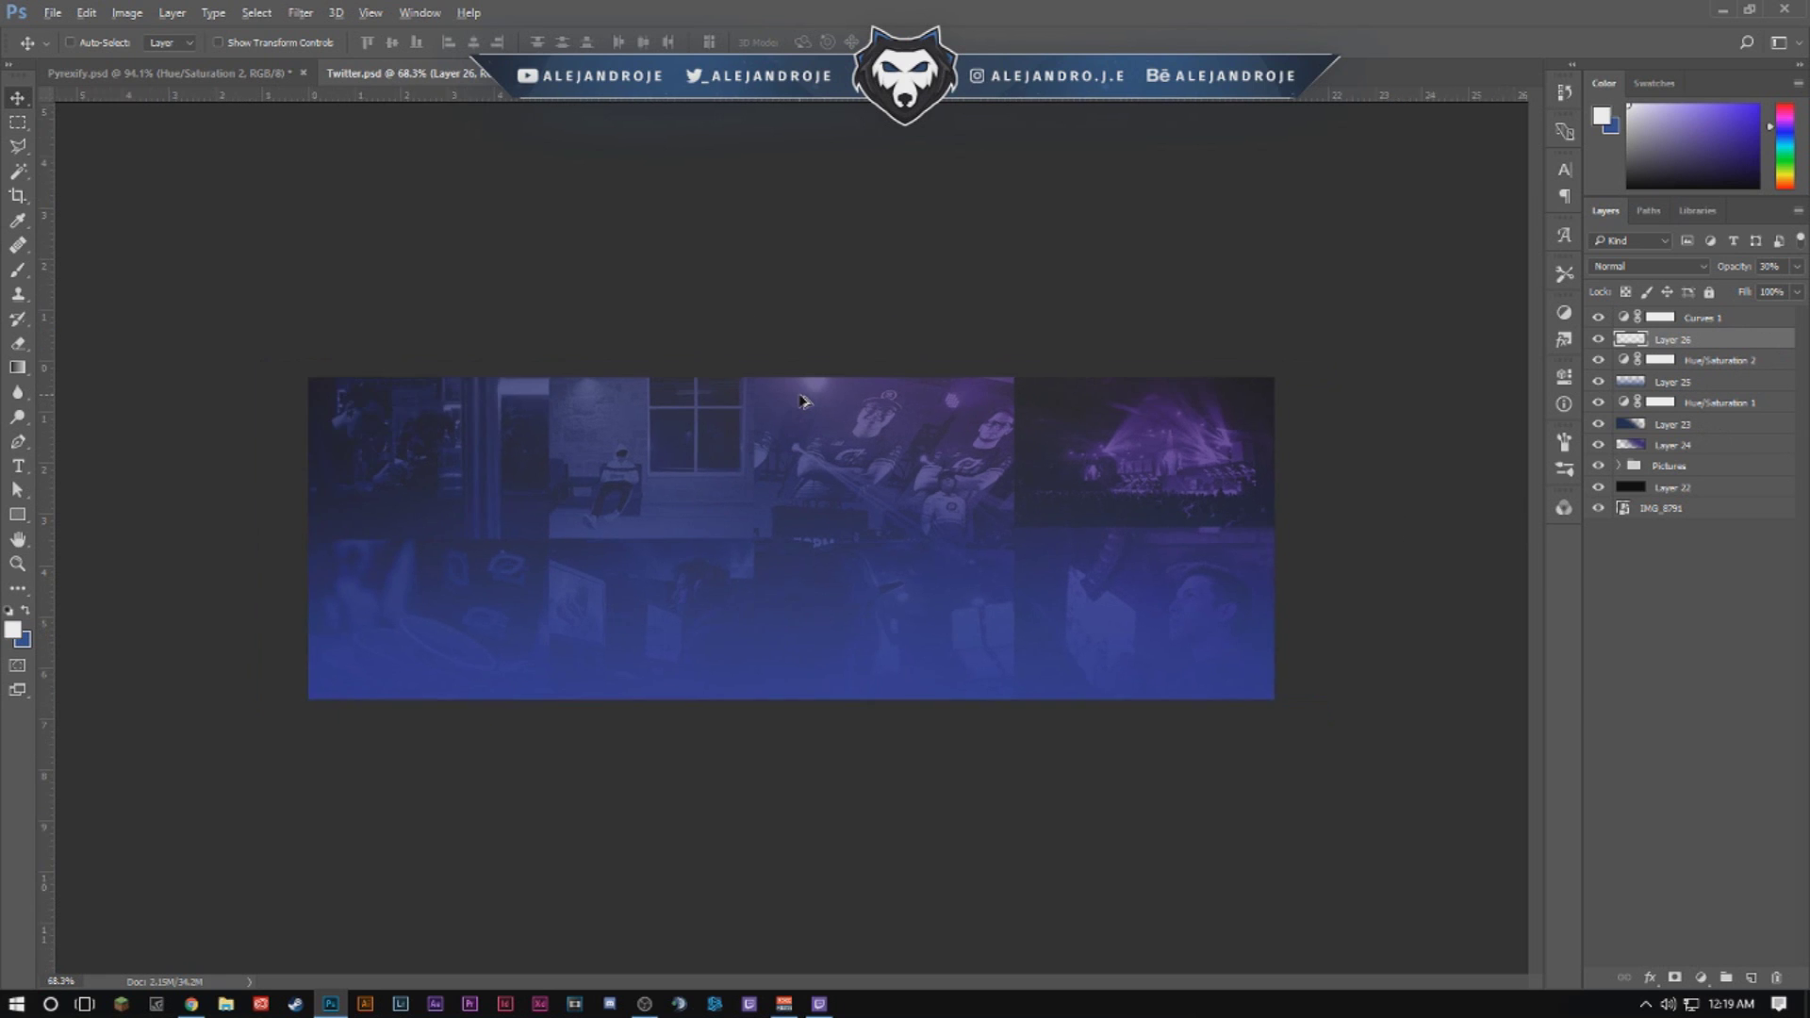
pyautogui.scroll(1, 812, 393)
# Examine the two Lines layers in the Pyrexify document for reference and return to the Twitter document.
pyautogui.click(270, 70)
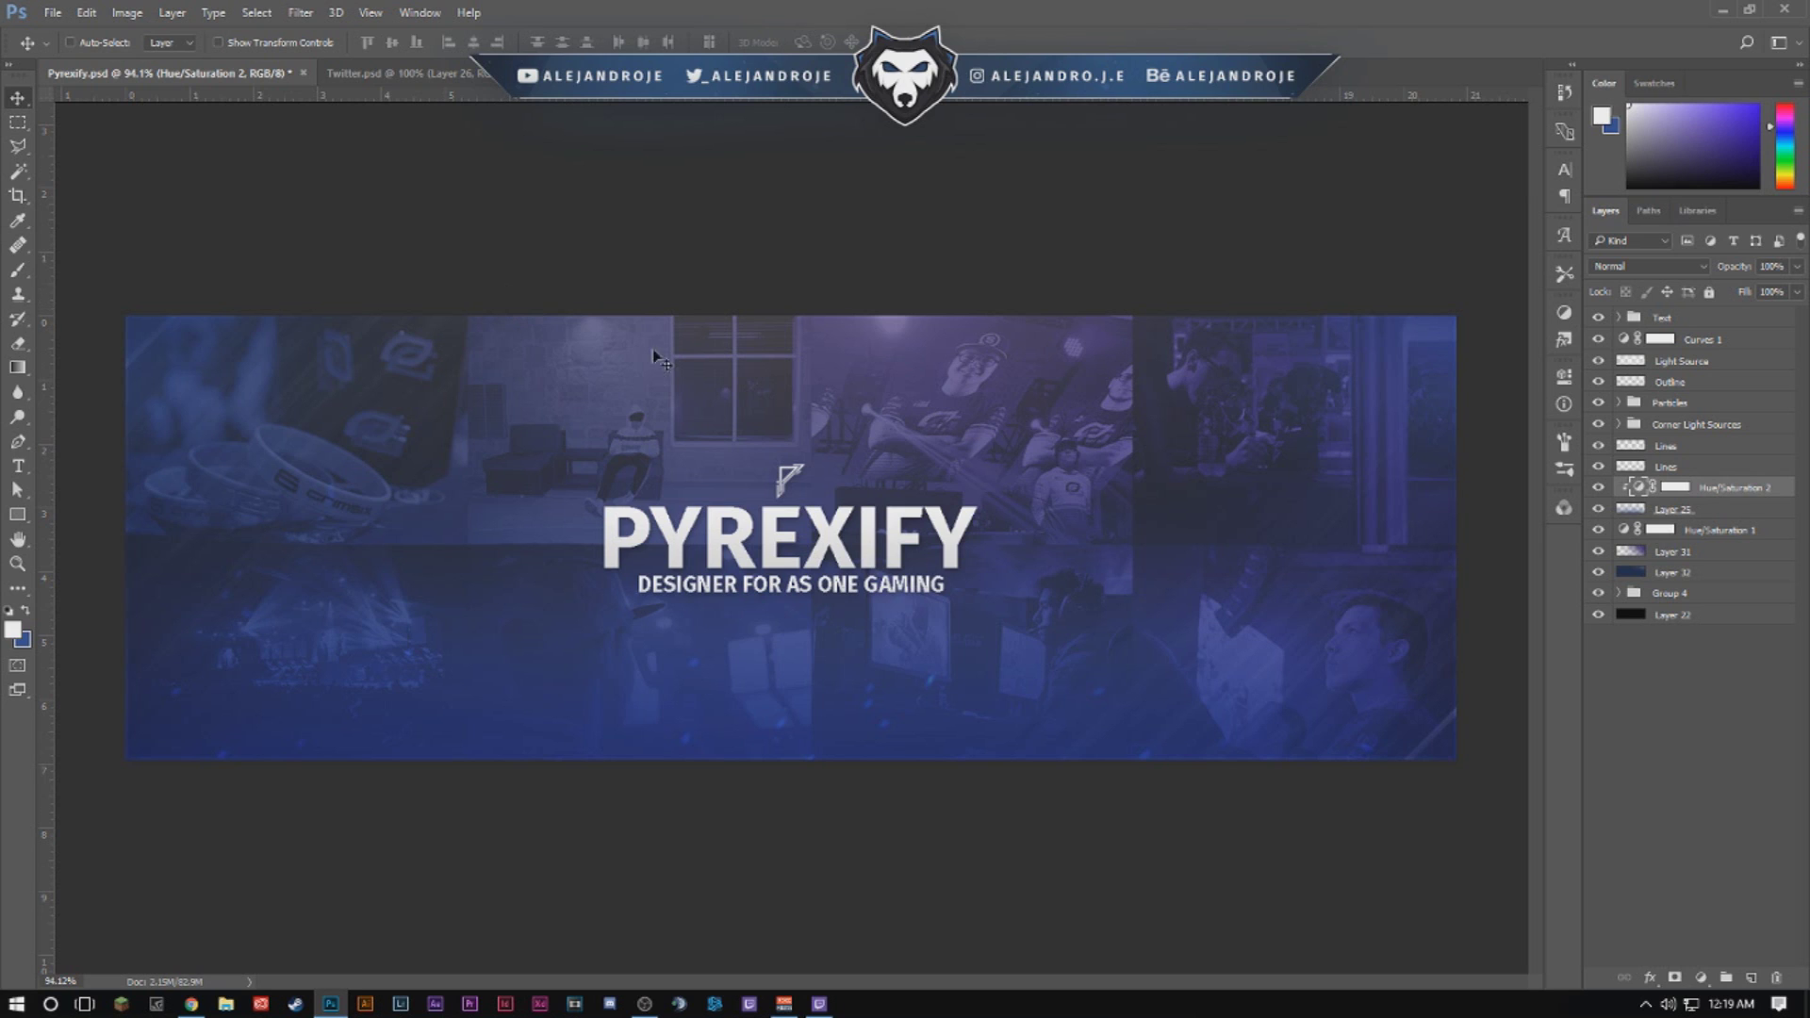
pyautogui.click(1686, 470)
pyautogui.click(1688, 454)
pyautogui.click(1698, 469)
pyautogui.click(1699, 452)
pyautogui.click(398, 82)
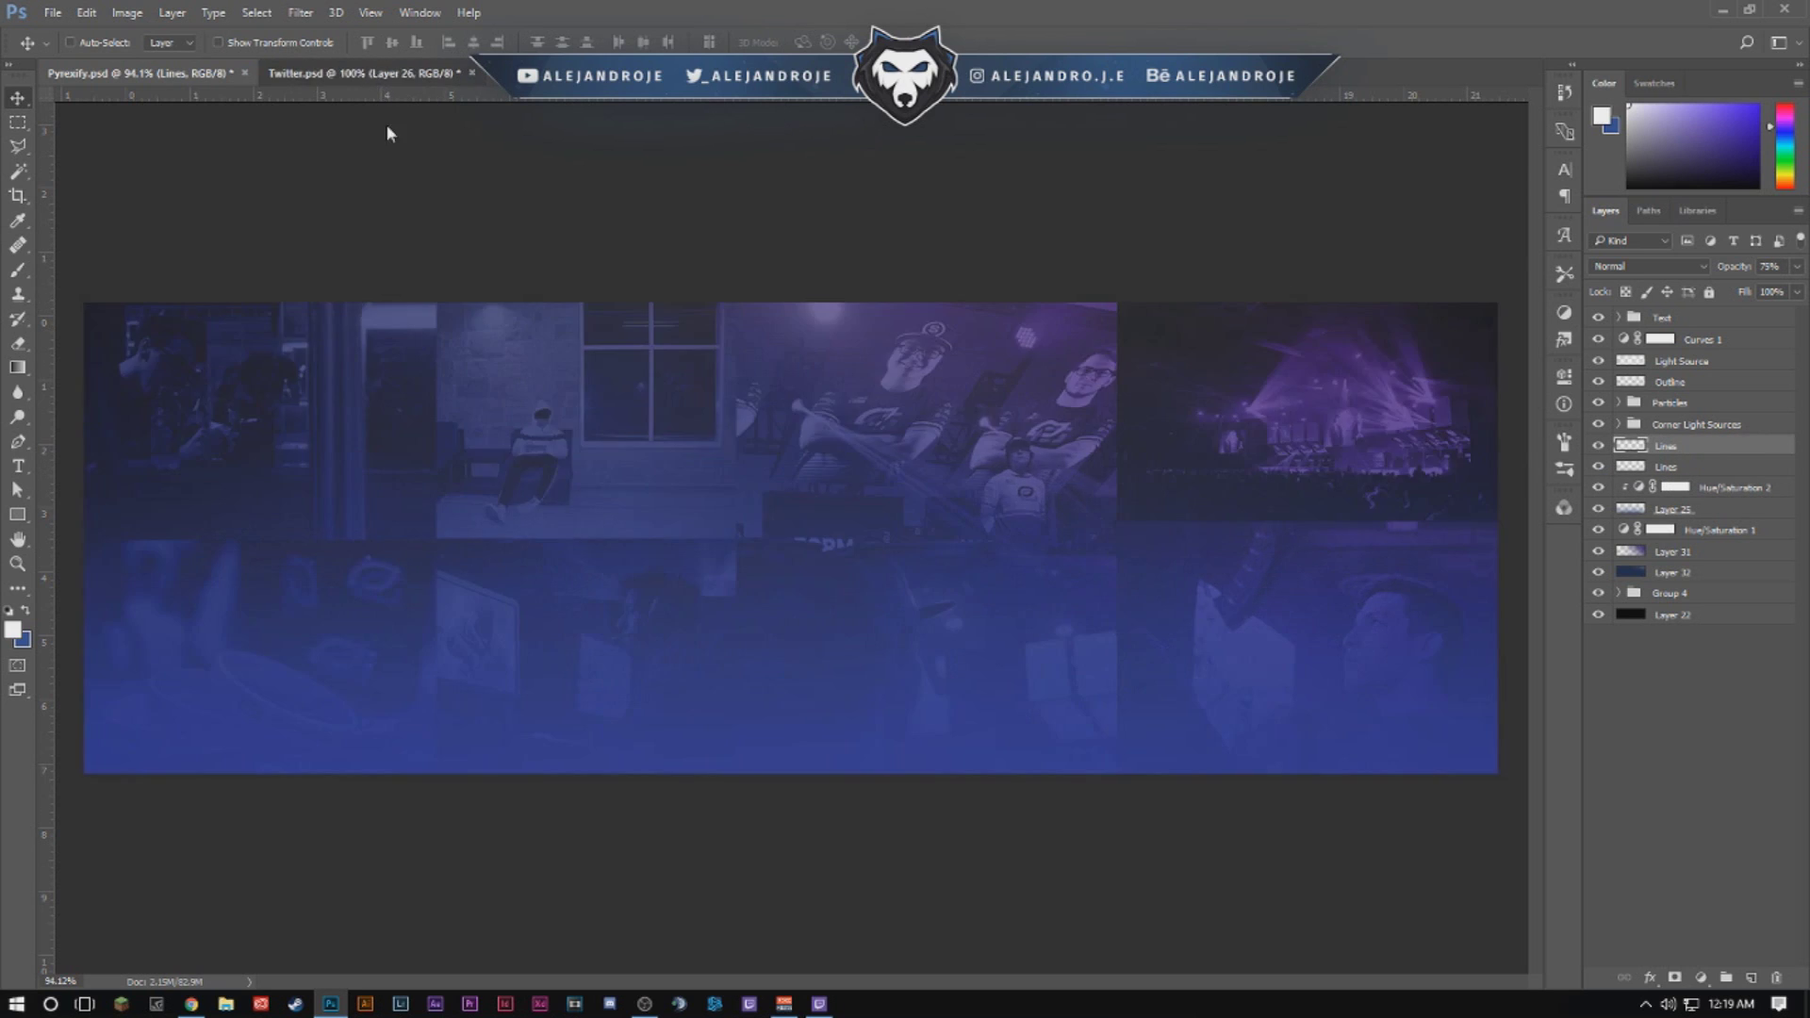
# Add a new empty layer above the Curves adjustment and shrink the soft brush to about 475 px.
pyautogui.click(17, 271)
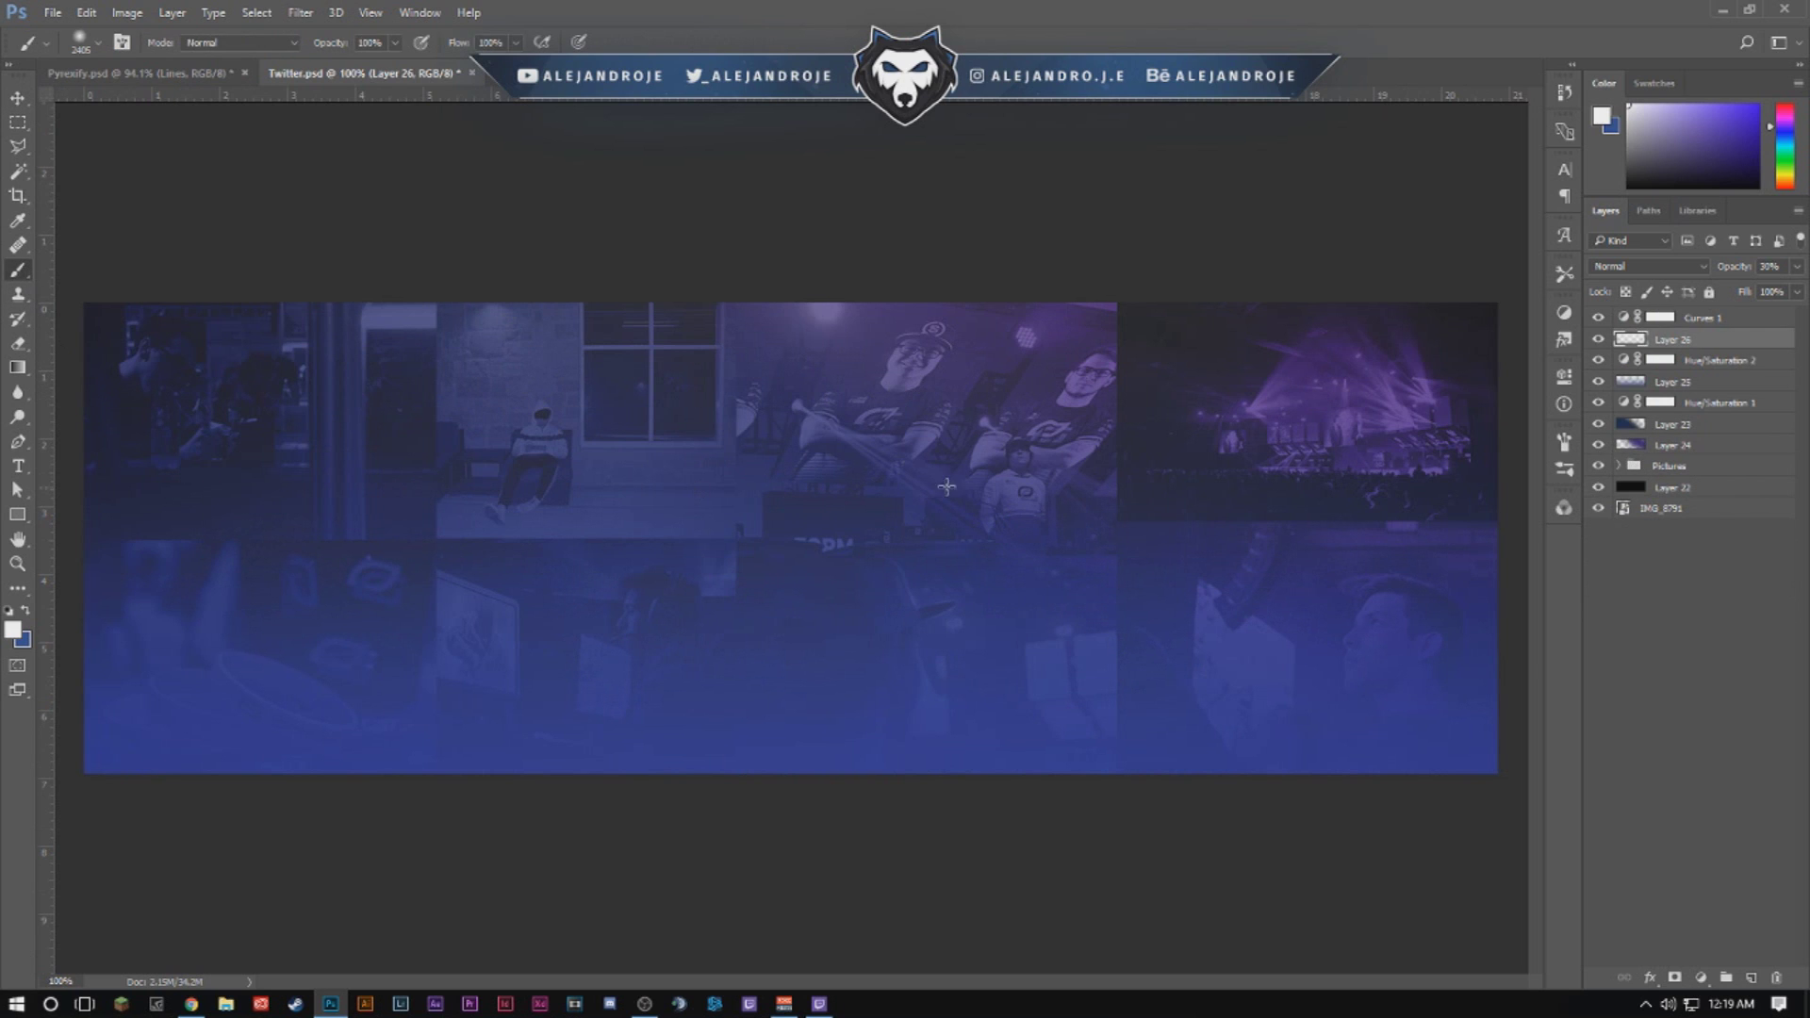
pyautogui.click(1724, 320)
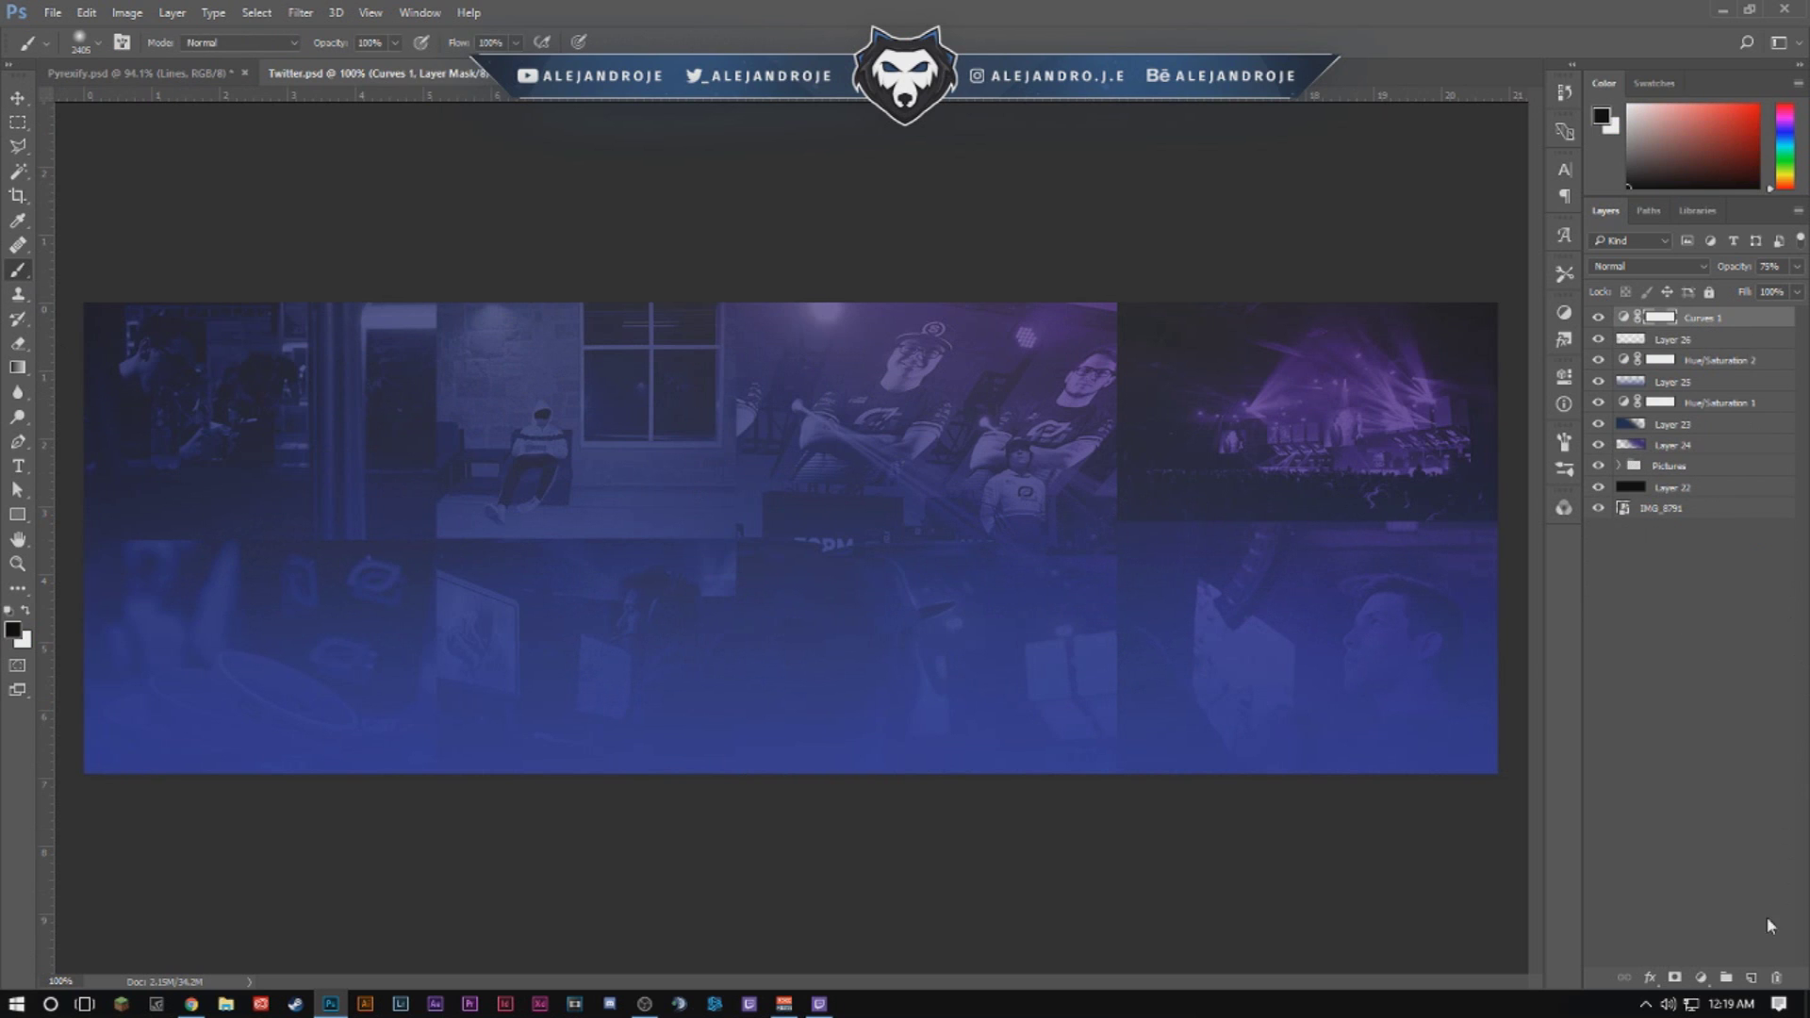
pyautogui.click(1751, 978)
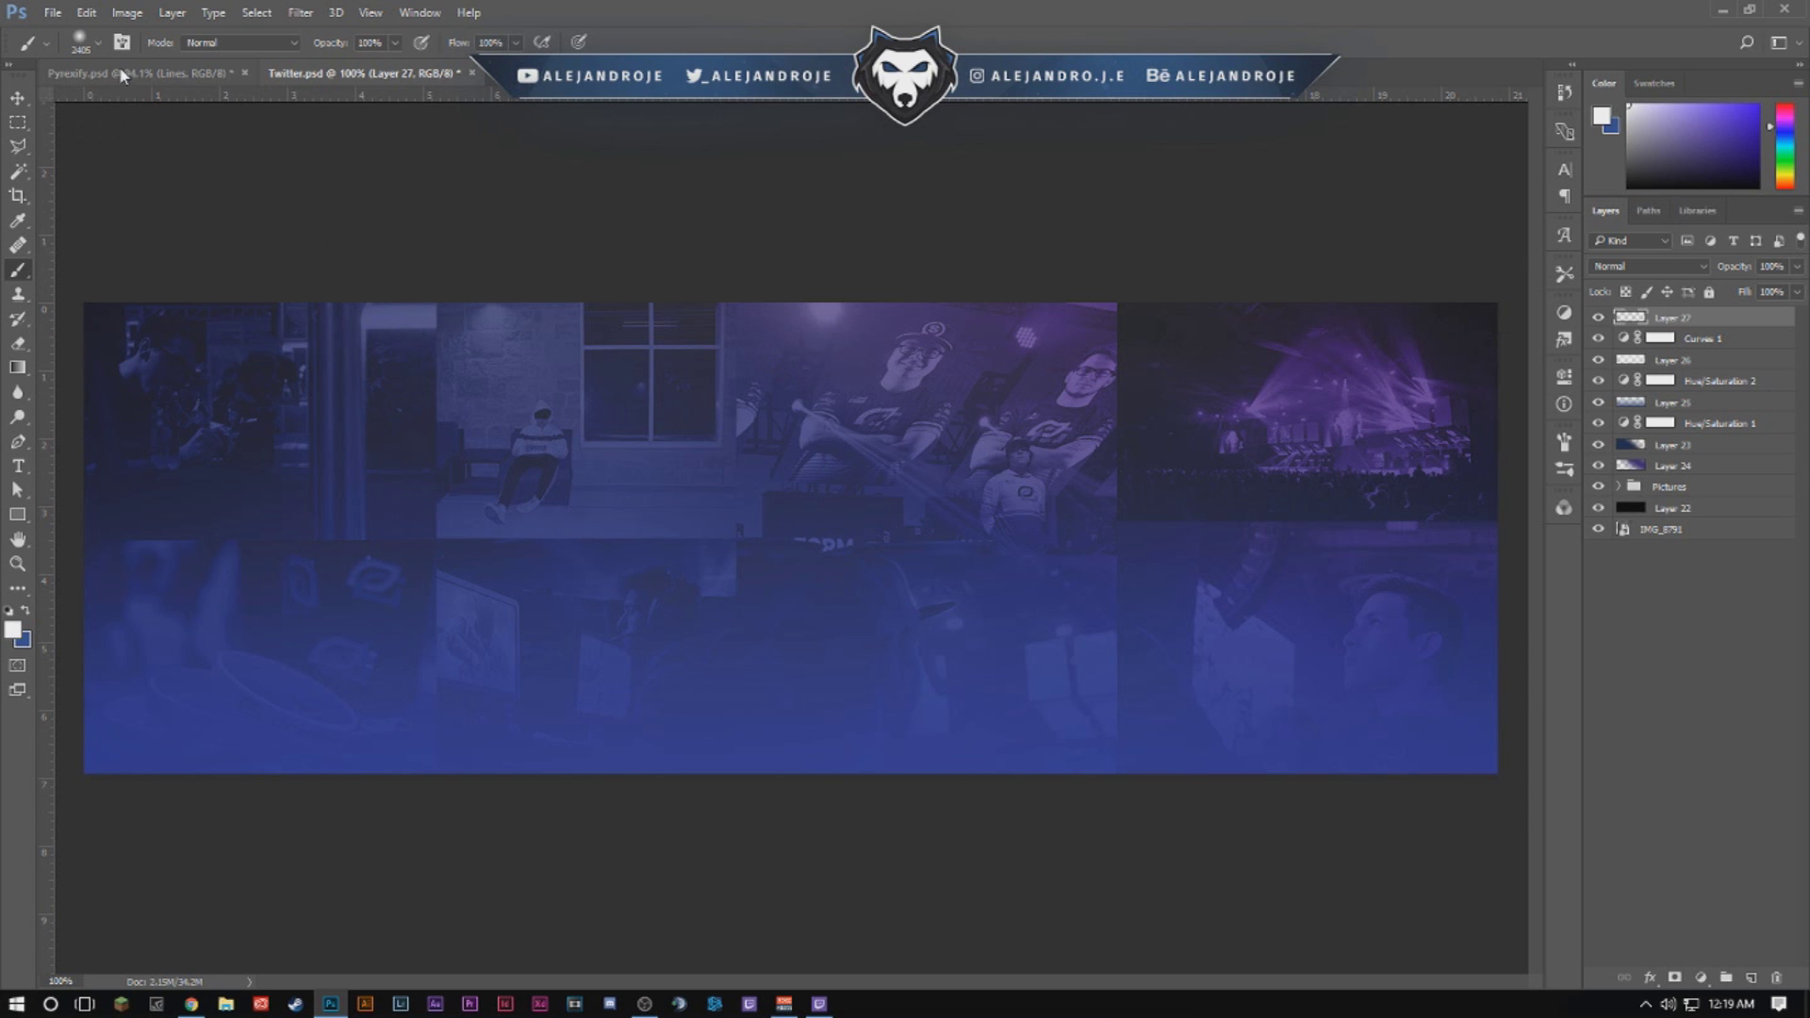
pyautogui.moveTo(900, 492); pyautogui.dragTo(603, 490)
pyautogui.moveTo(991, 438)
pyautogui.mouseDown()
pyautogui.moveTo(764, 491)
pyautogui.moveTo(995, 522)
pyautogui.mouseUp()
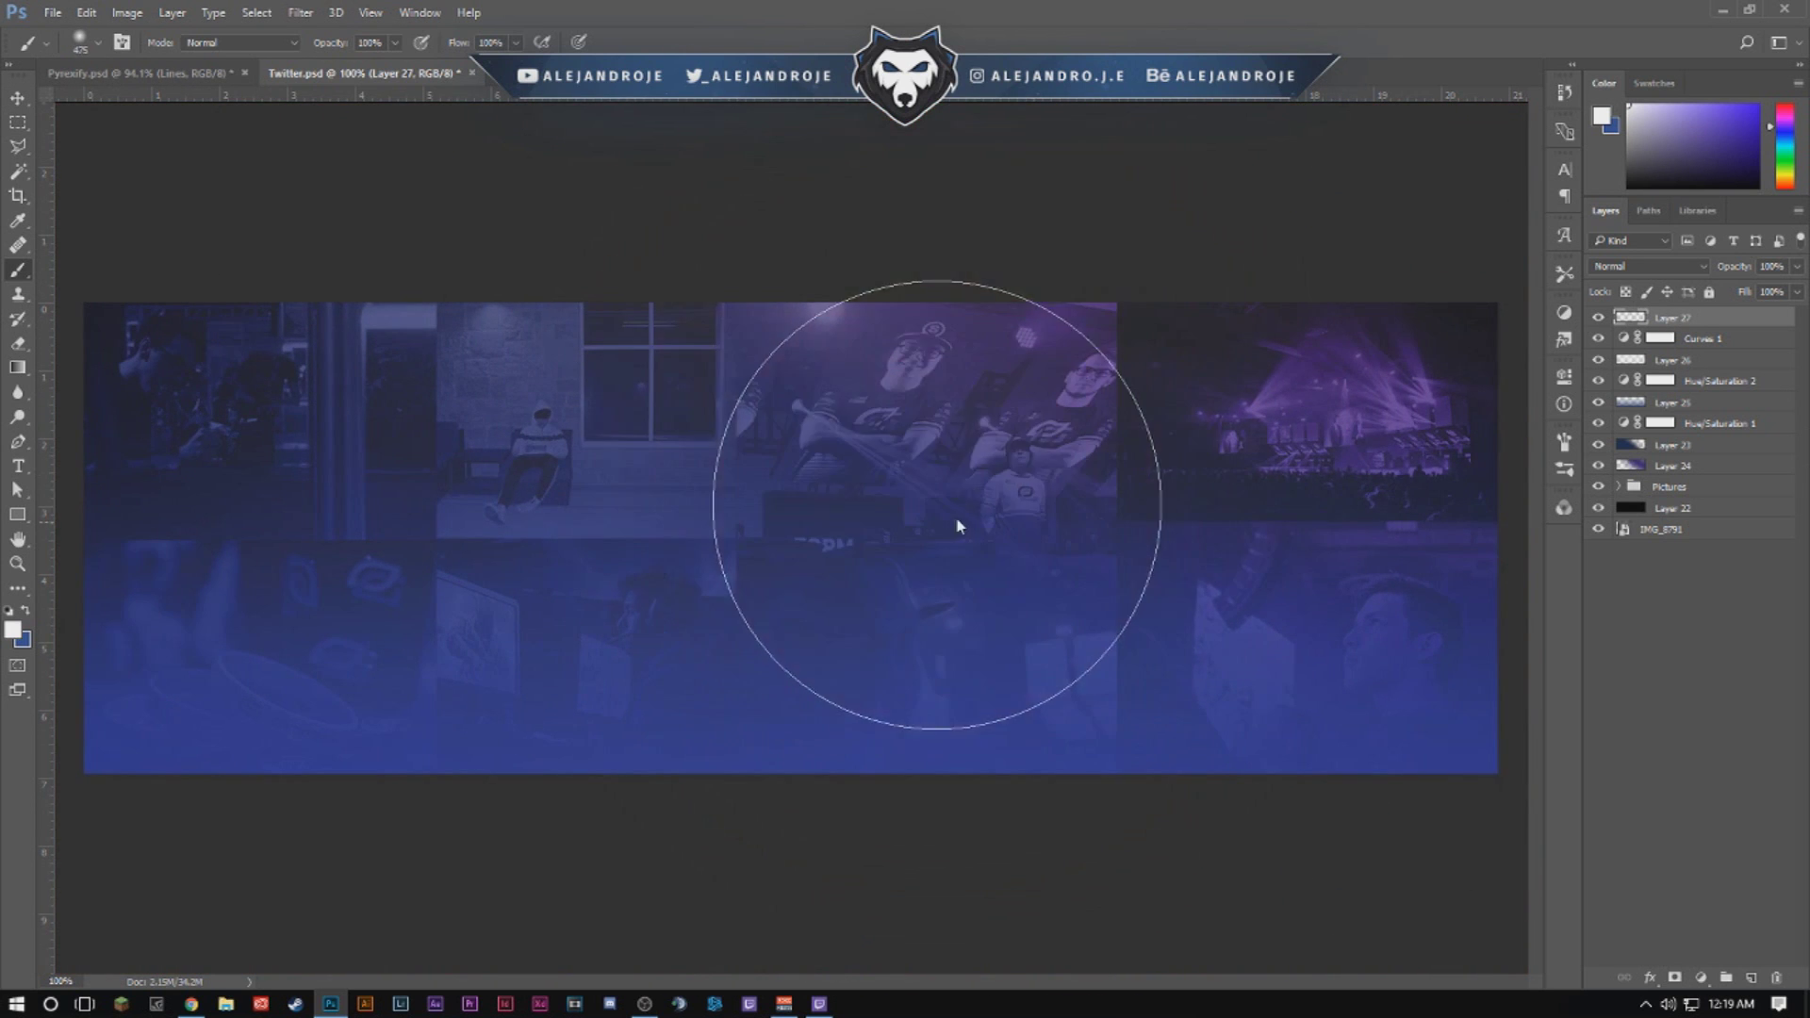
# Choose the angular logo-shaped brush preset (327) and reduce its size to about 229 px.
pyautogui.click(98, 42)
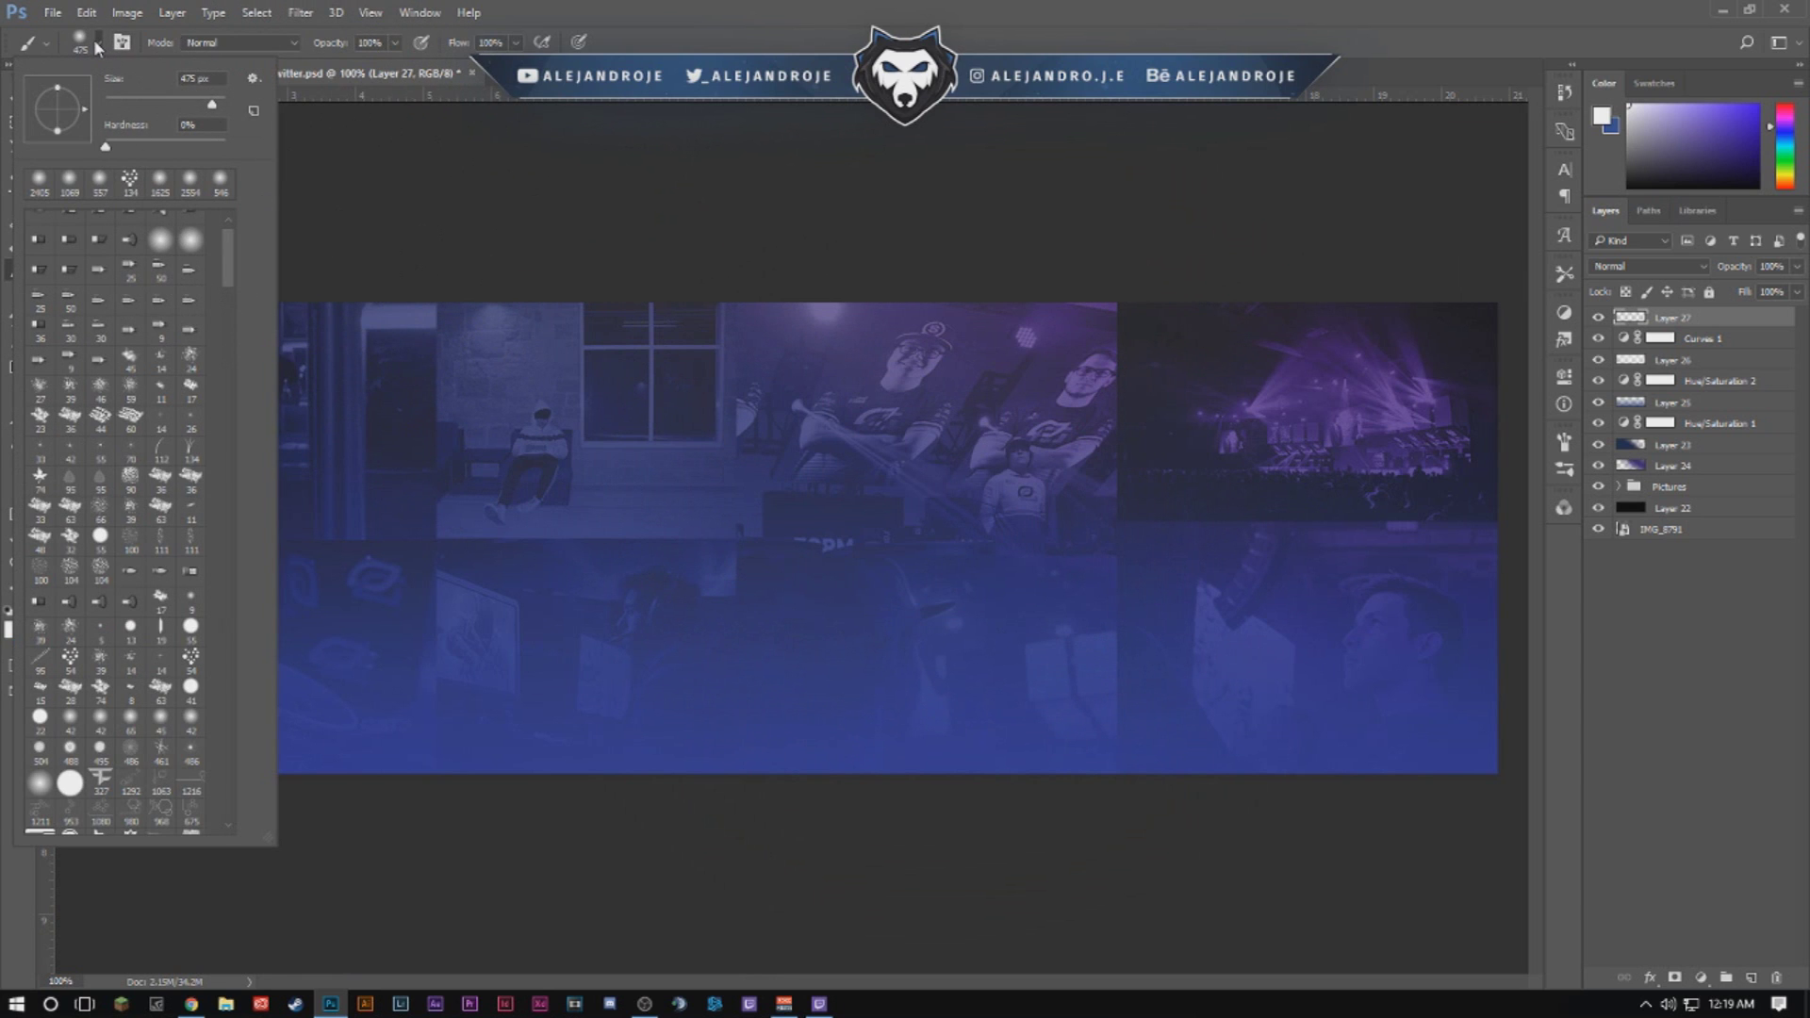
pyautogui.scroll(-4, 138, 472)
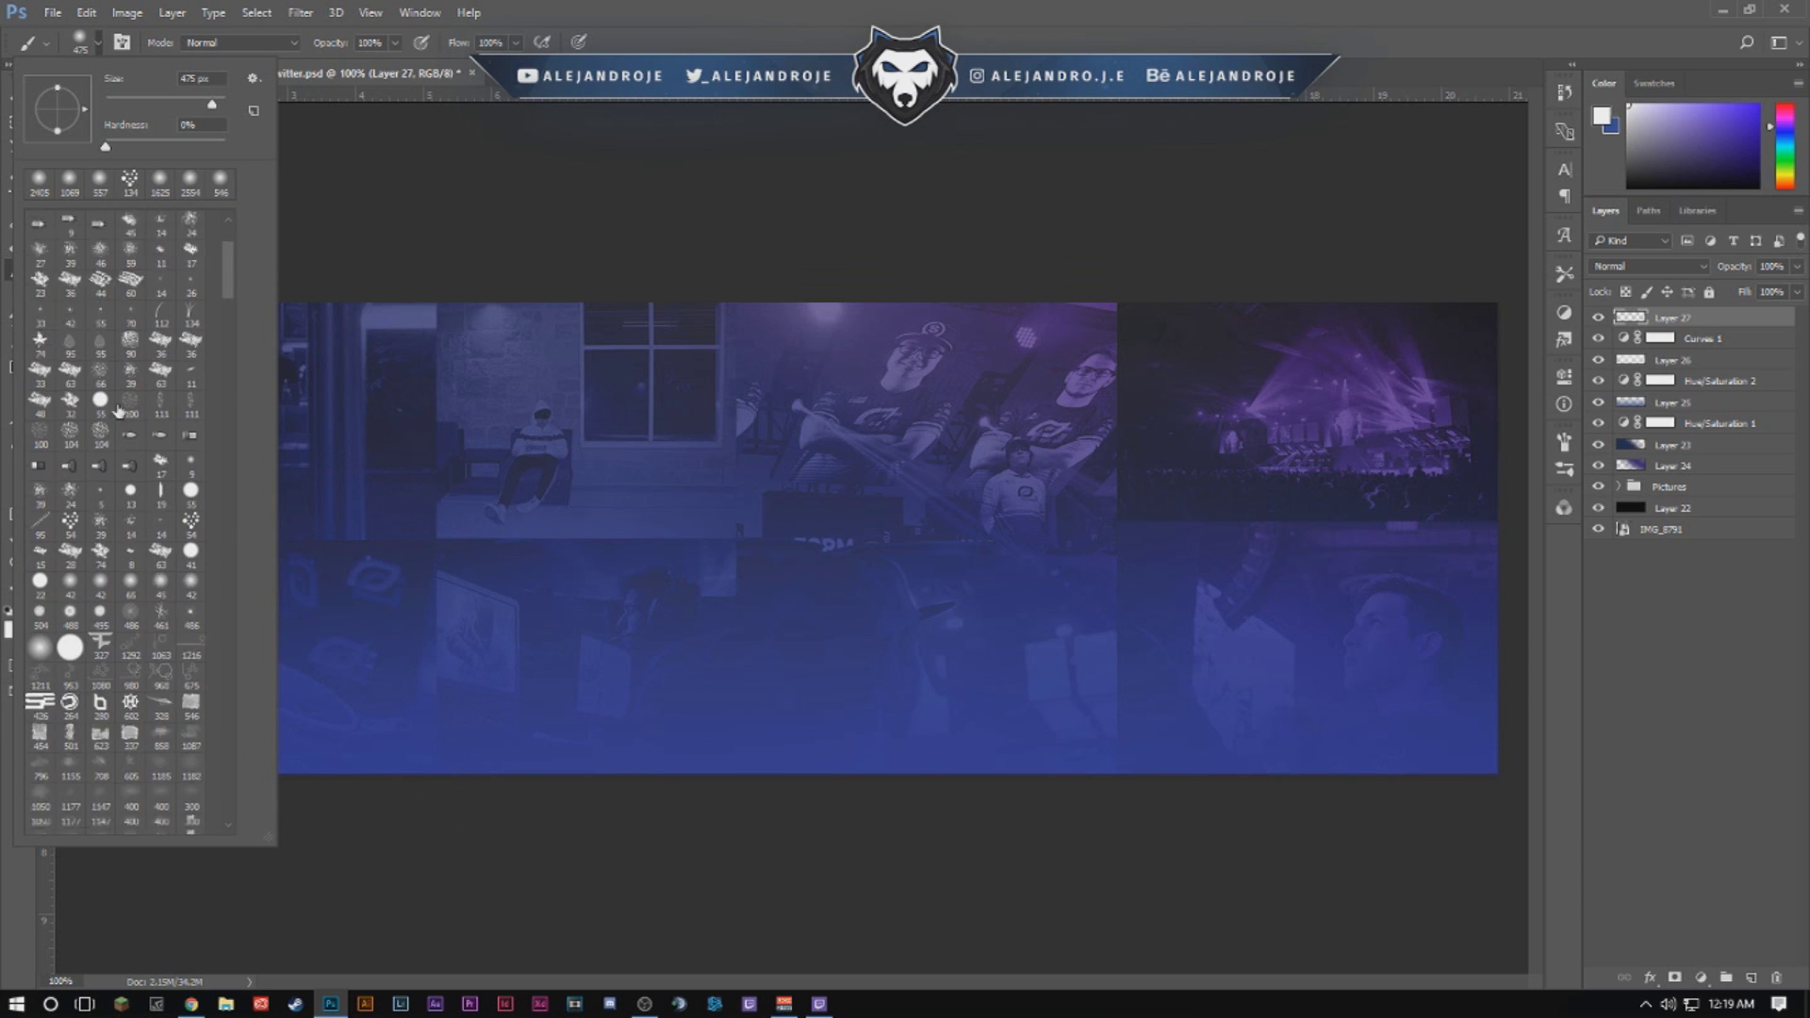
pyautogui.scroll(-2, 139, 471)
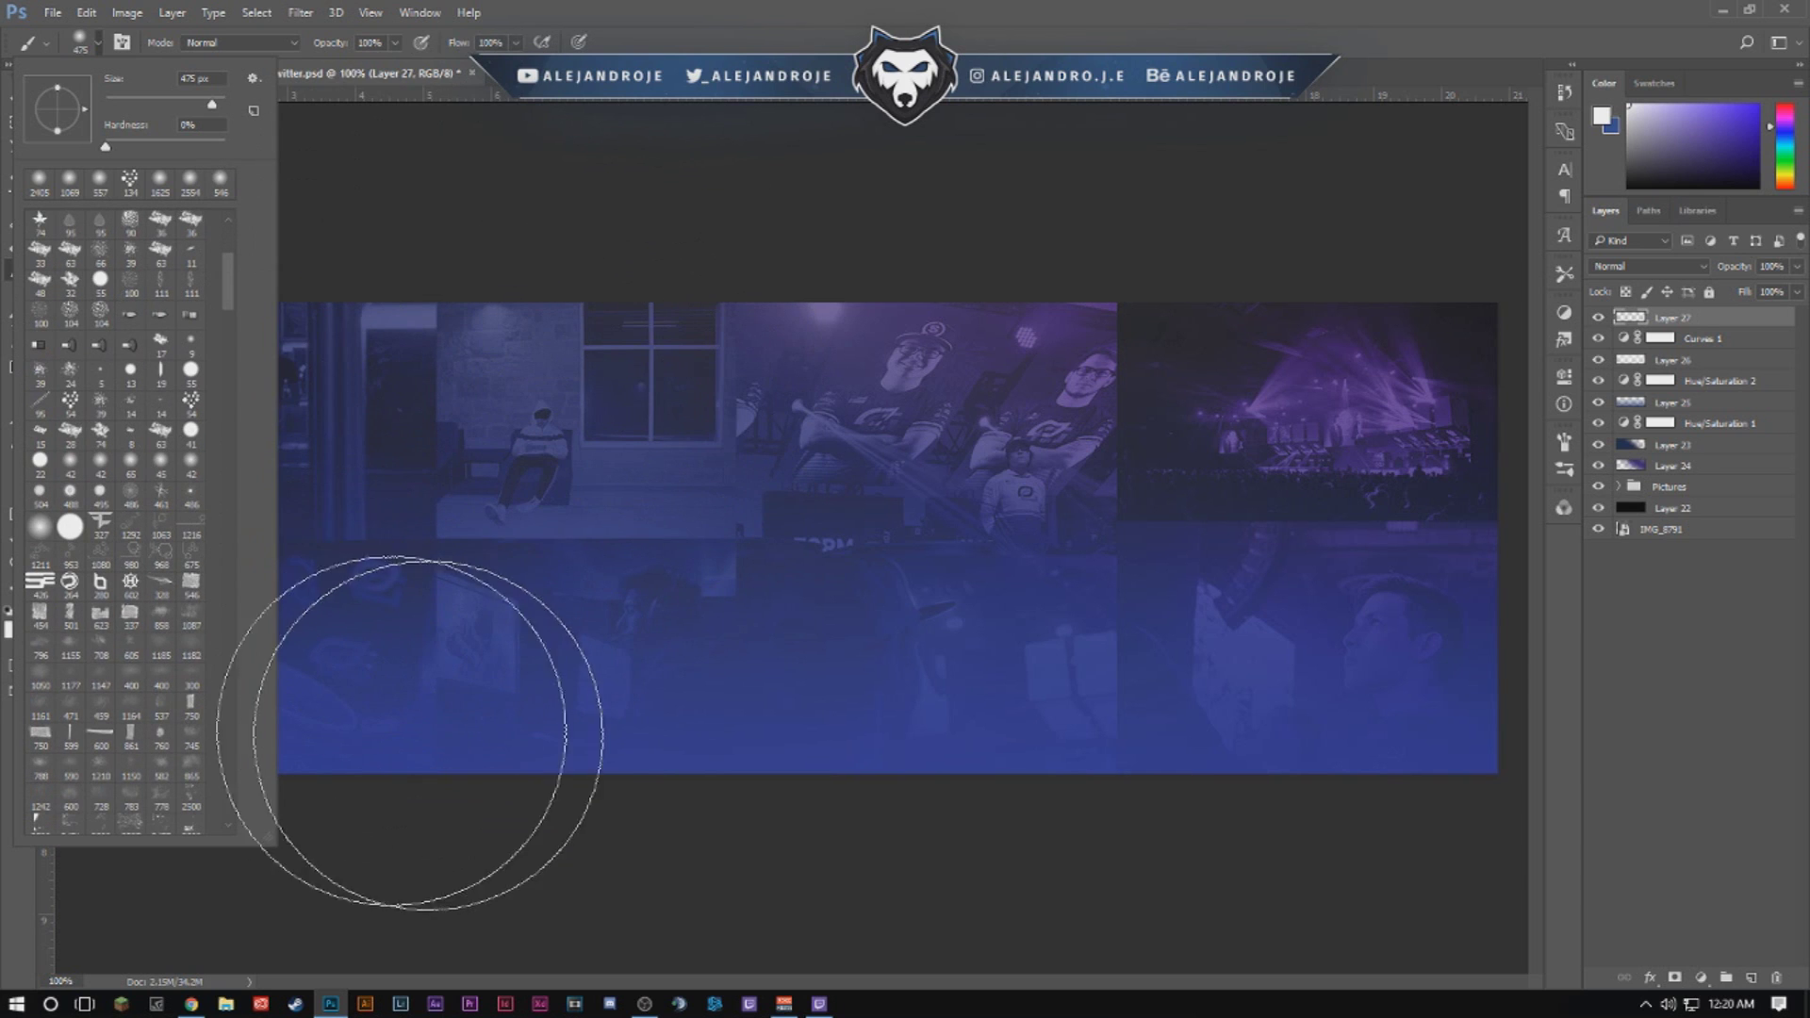
pyautogui.click(101, 521)
pyautogui.press('Return')
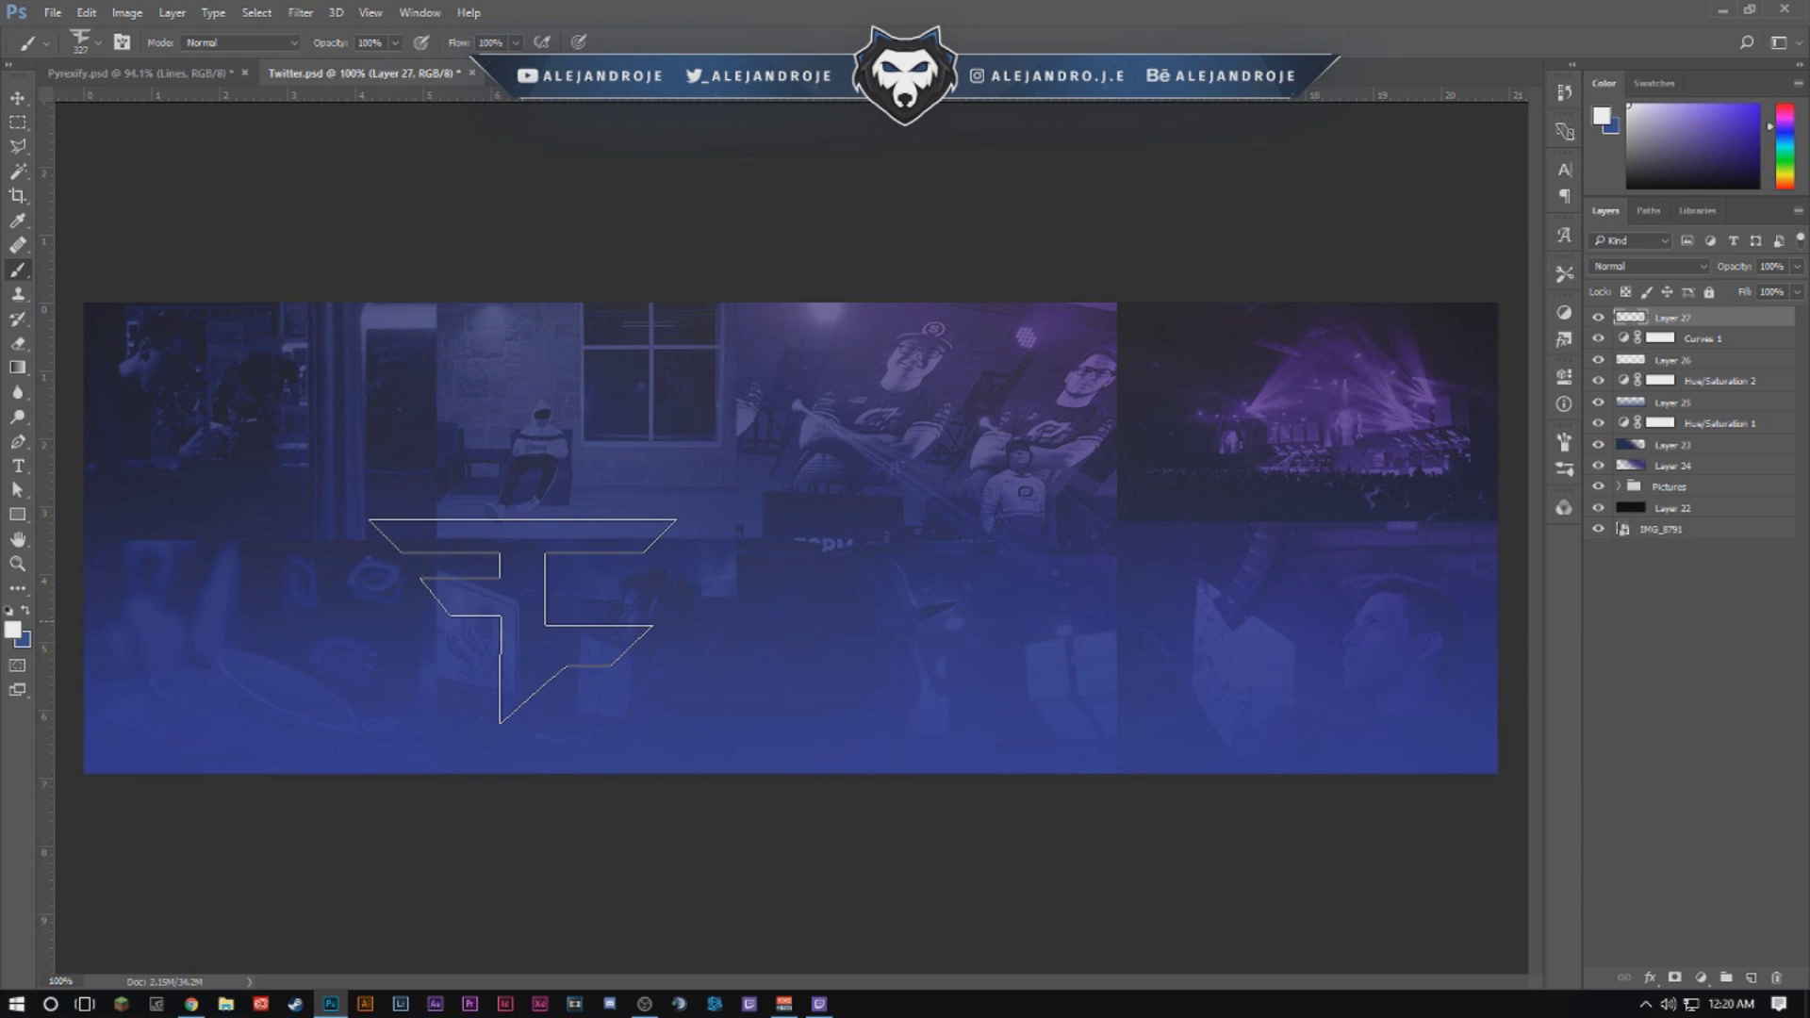
pyautogui.moveTo(554, 520); pyautogui.dragTo(509, 520)
pyautogui.press('[')
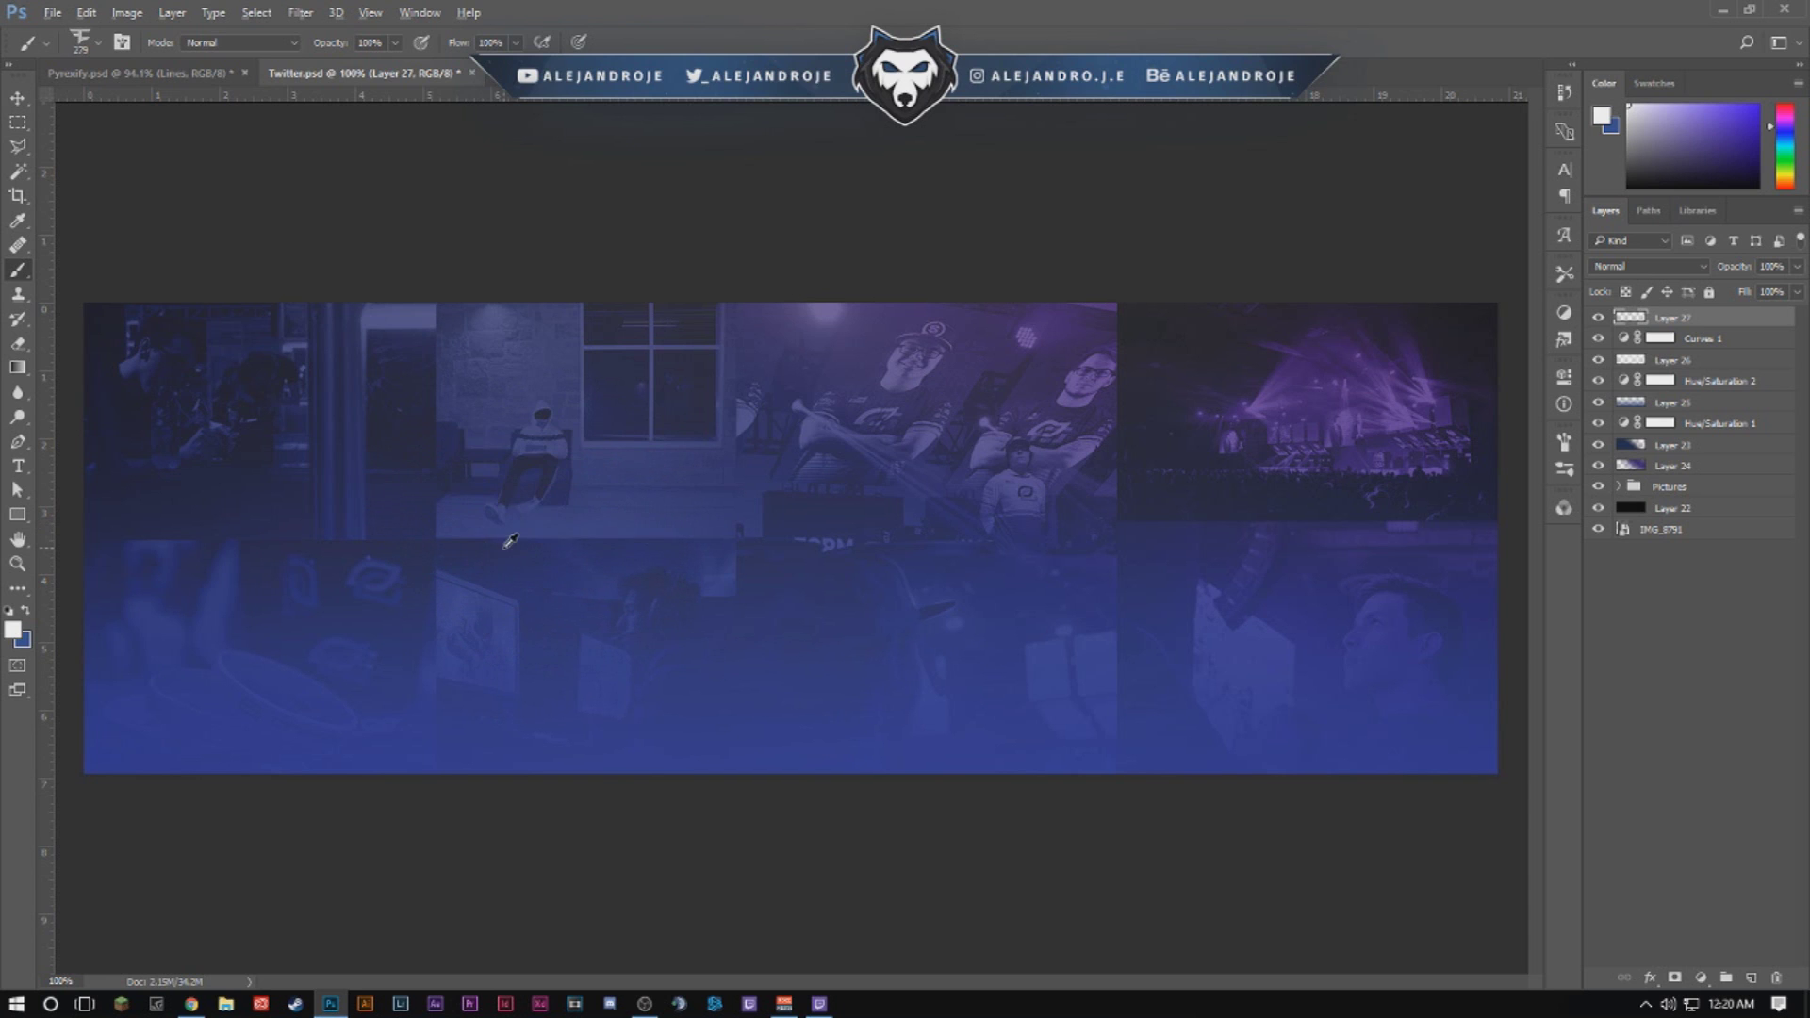
# Stamp white, partly overlapping copies of the logo brush over the left end of the banner on the new layer.
pyautogui.click(194, 379)
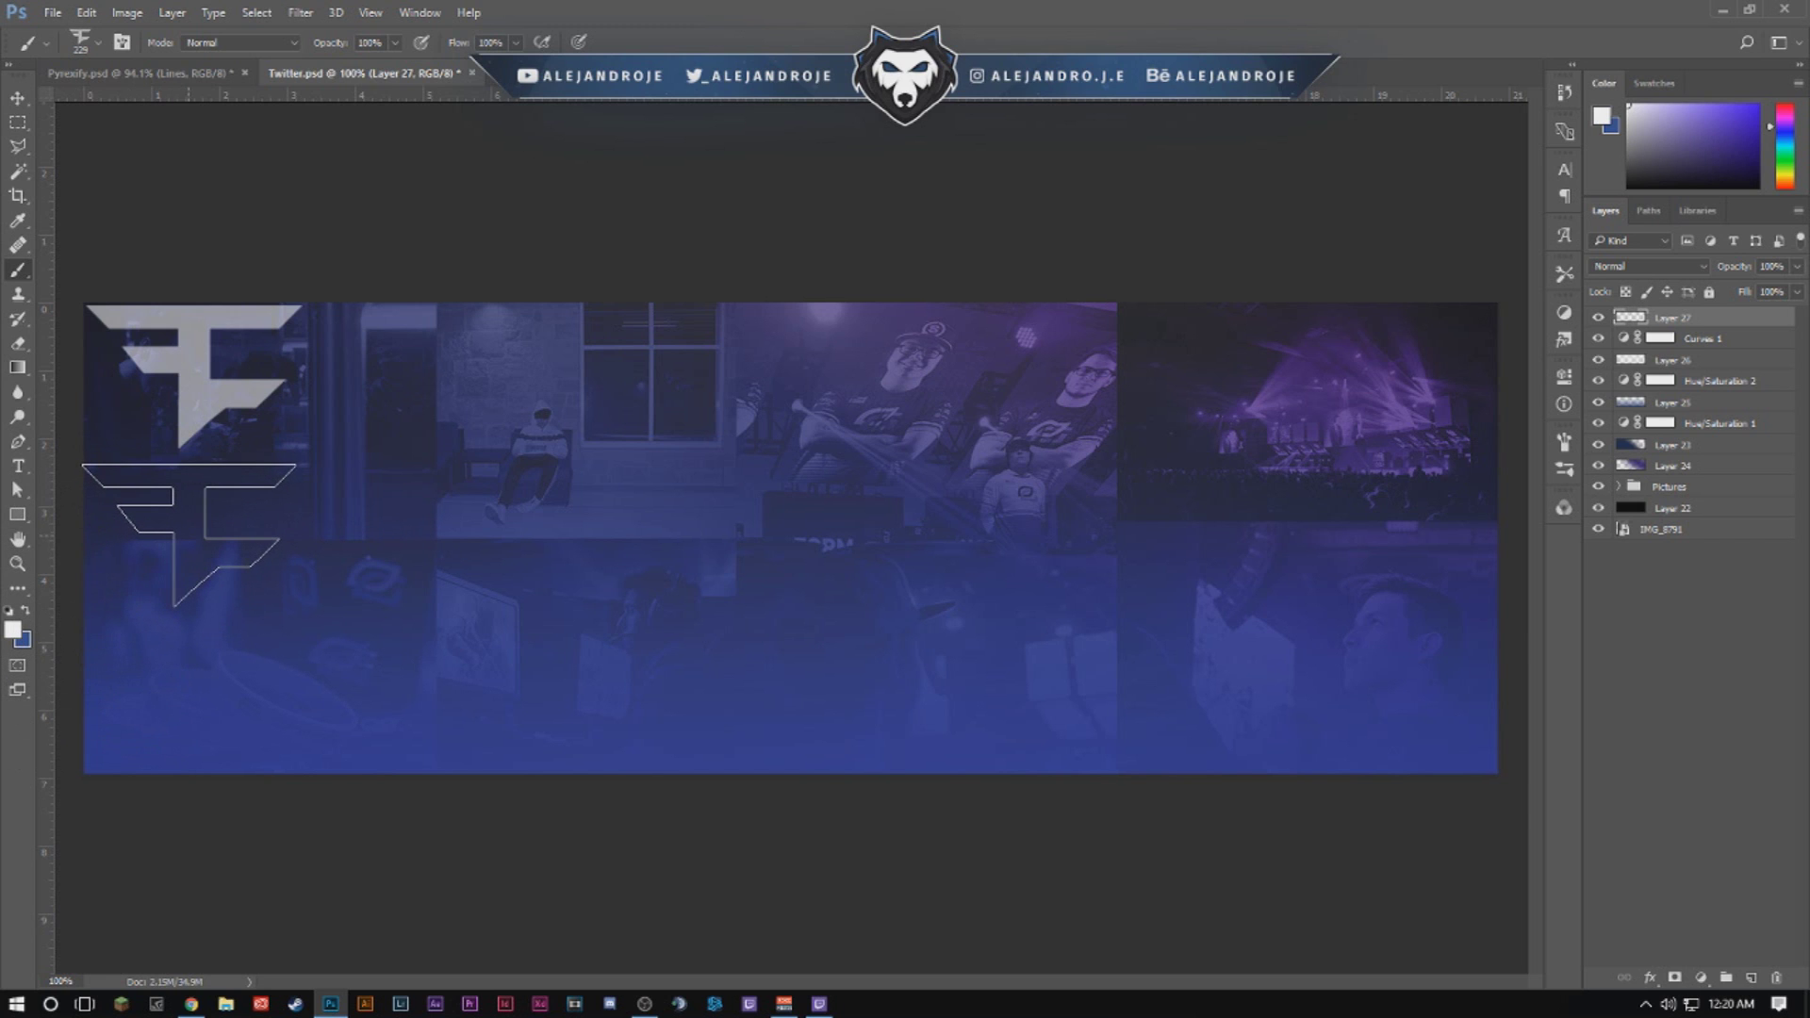
pyautogui.click(192, 535)
pyautogui.click(191, 685)
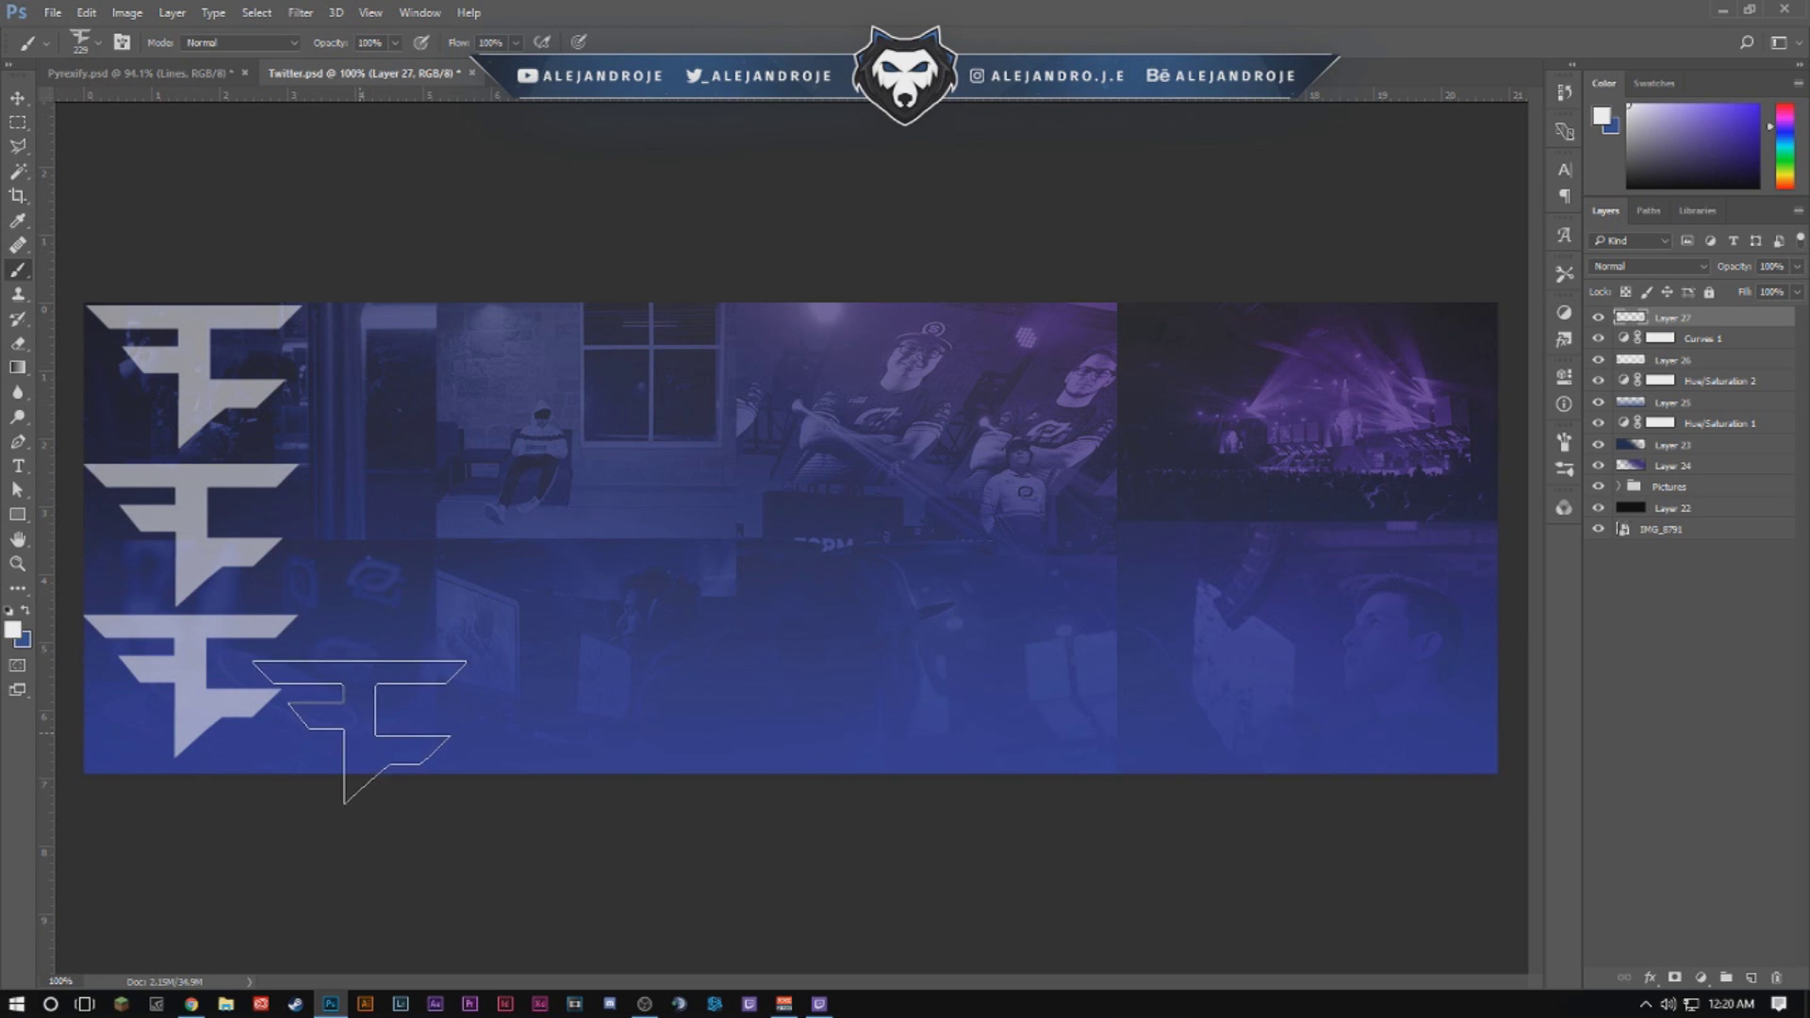
pyautogui.click(358, 727)
pyautogui.click(369, 574)
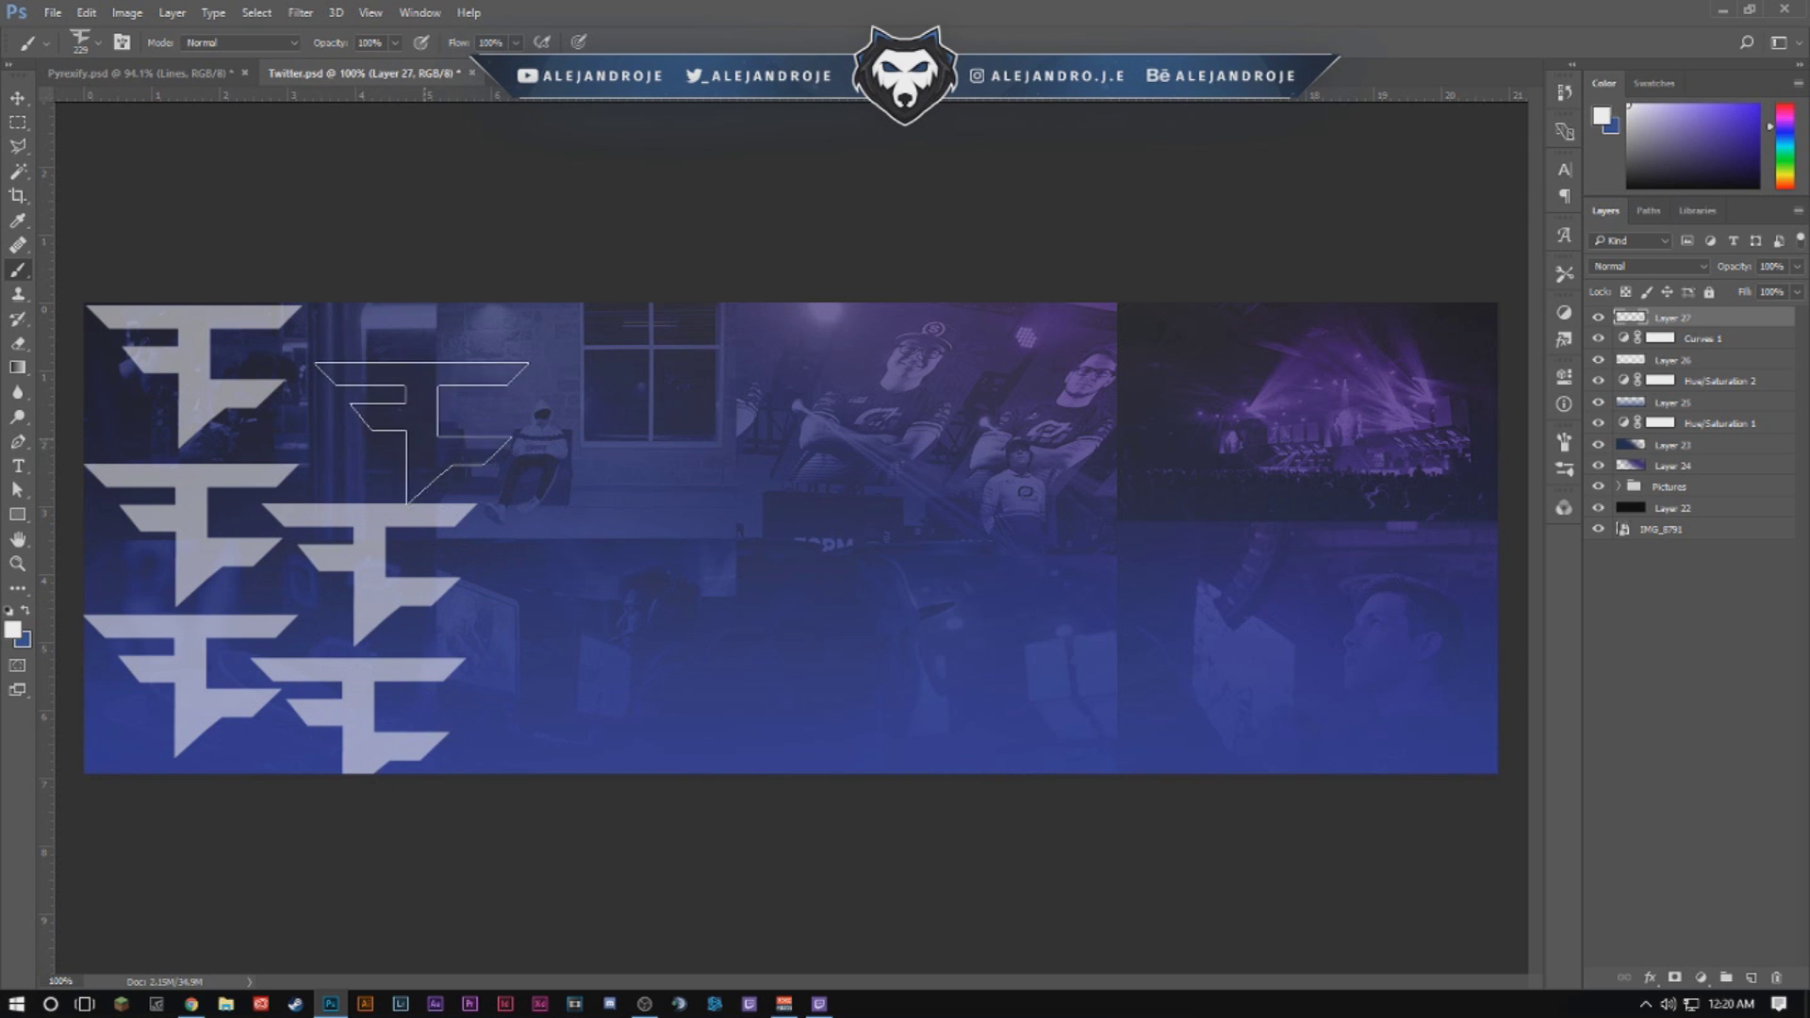
pyautogui.click(377, 415)
pyautogui.click(284, 459)
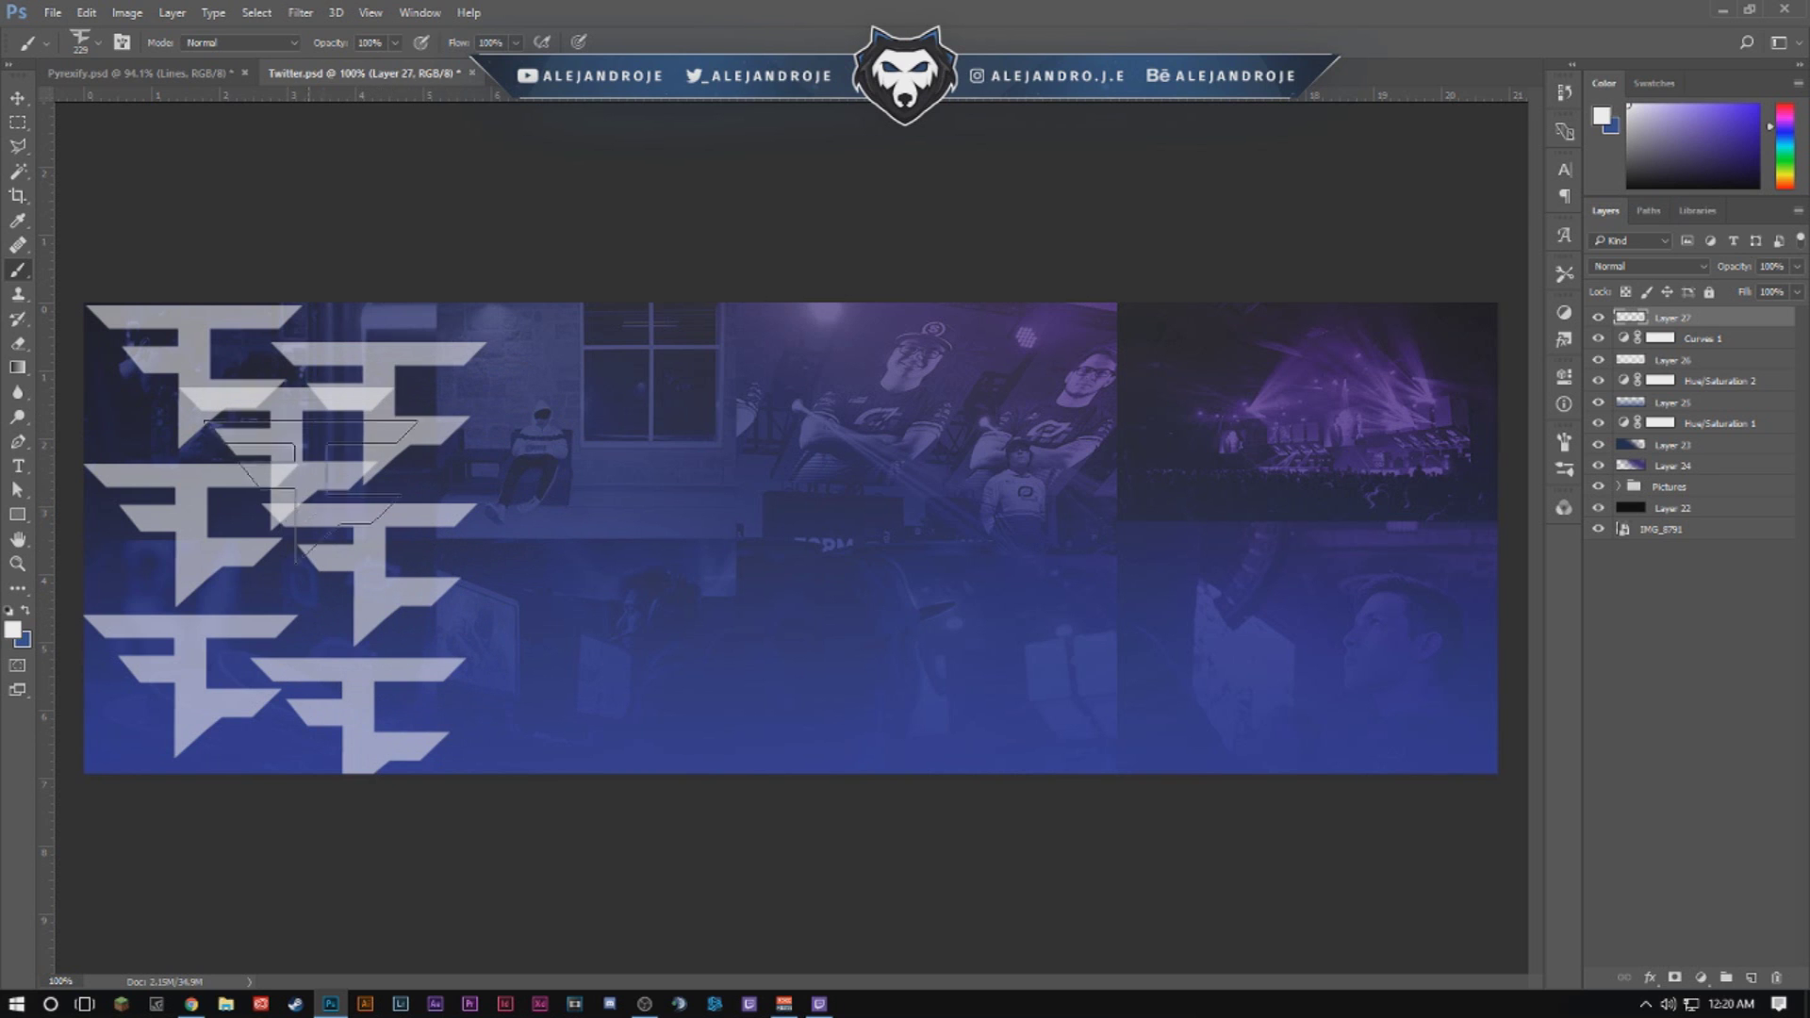
pyautogui.click(284, 629)
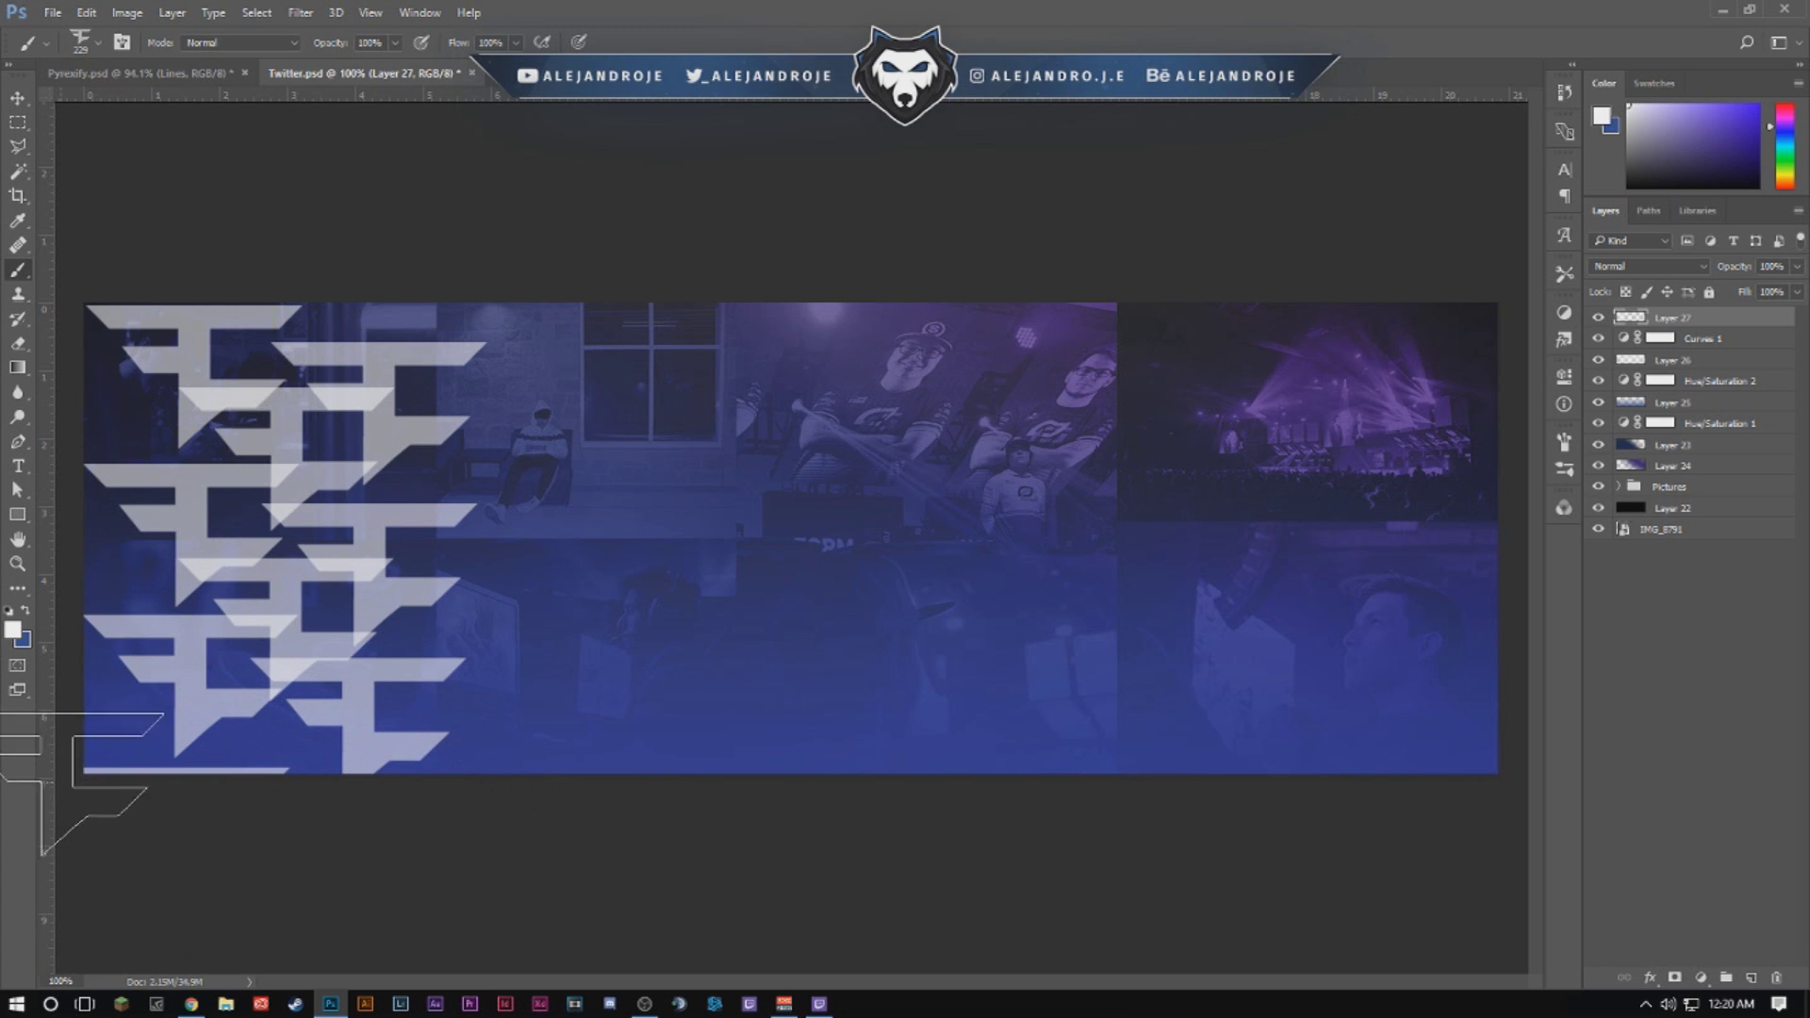
# Cover the remaining middle and right parts of the banner with overlapping white logo stamps.
pyautogui.scroll(-2, 85, 768)
pyautogui.click(189, 478)
pyautogui.moveTo(604, 715); pyautogui.dragTo(617, 420)
pyautogui.click(498, 310)
pyautogui.click(667, 317)
pyautogui.moveTo(782, 427)
pyautogui.mouseDown()
pyautogui.moveTo(802, 567)
pyautogui.moveTo(774, 530)
pyautogui.moveTo(796, 720)
pyautogui.moveTo(747, 737)
pyautogui.moveTo(696, 590)
pyautogui.moveTo(691, 488)
pyautogui.moveTo(895, 469)
pyautogui.moveTo(891, 422)
pyautogui.moveTo(916, 410)
pyautogui.moveTo(930, 617)
pyautogui.moveTo(914, 602)
pyautogui.moveTo(944, 679)
pyautogui.moveTo(920, 695)
pyautogui.moveTo(1017, 728)
pyautogui.moveTo(1050, 690)
pyautogui.moveTo(1077, 385)
pyautogui.moveTo(1317, 414)
pyautogui.moveTo(1176, 505)
pyautogui.moveTo(1288, 529)
pyautogui.moveTo(1302, 593)
pyautogui.moveTo(1155, 595)
pyautogui.moveTo(1109, 701)
pyautogui.moveTo(1281, 690)
pyautogui.moveTo(1227, 690)
pyautogui.moveTo(1244, 661)
pyautogui.moveTo(1282, 679)
pyautogui.mouseUp()
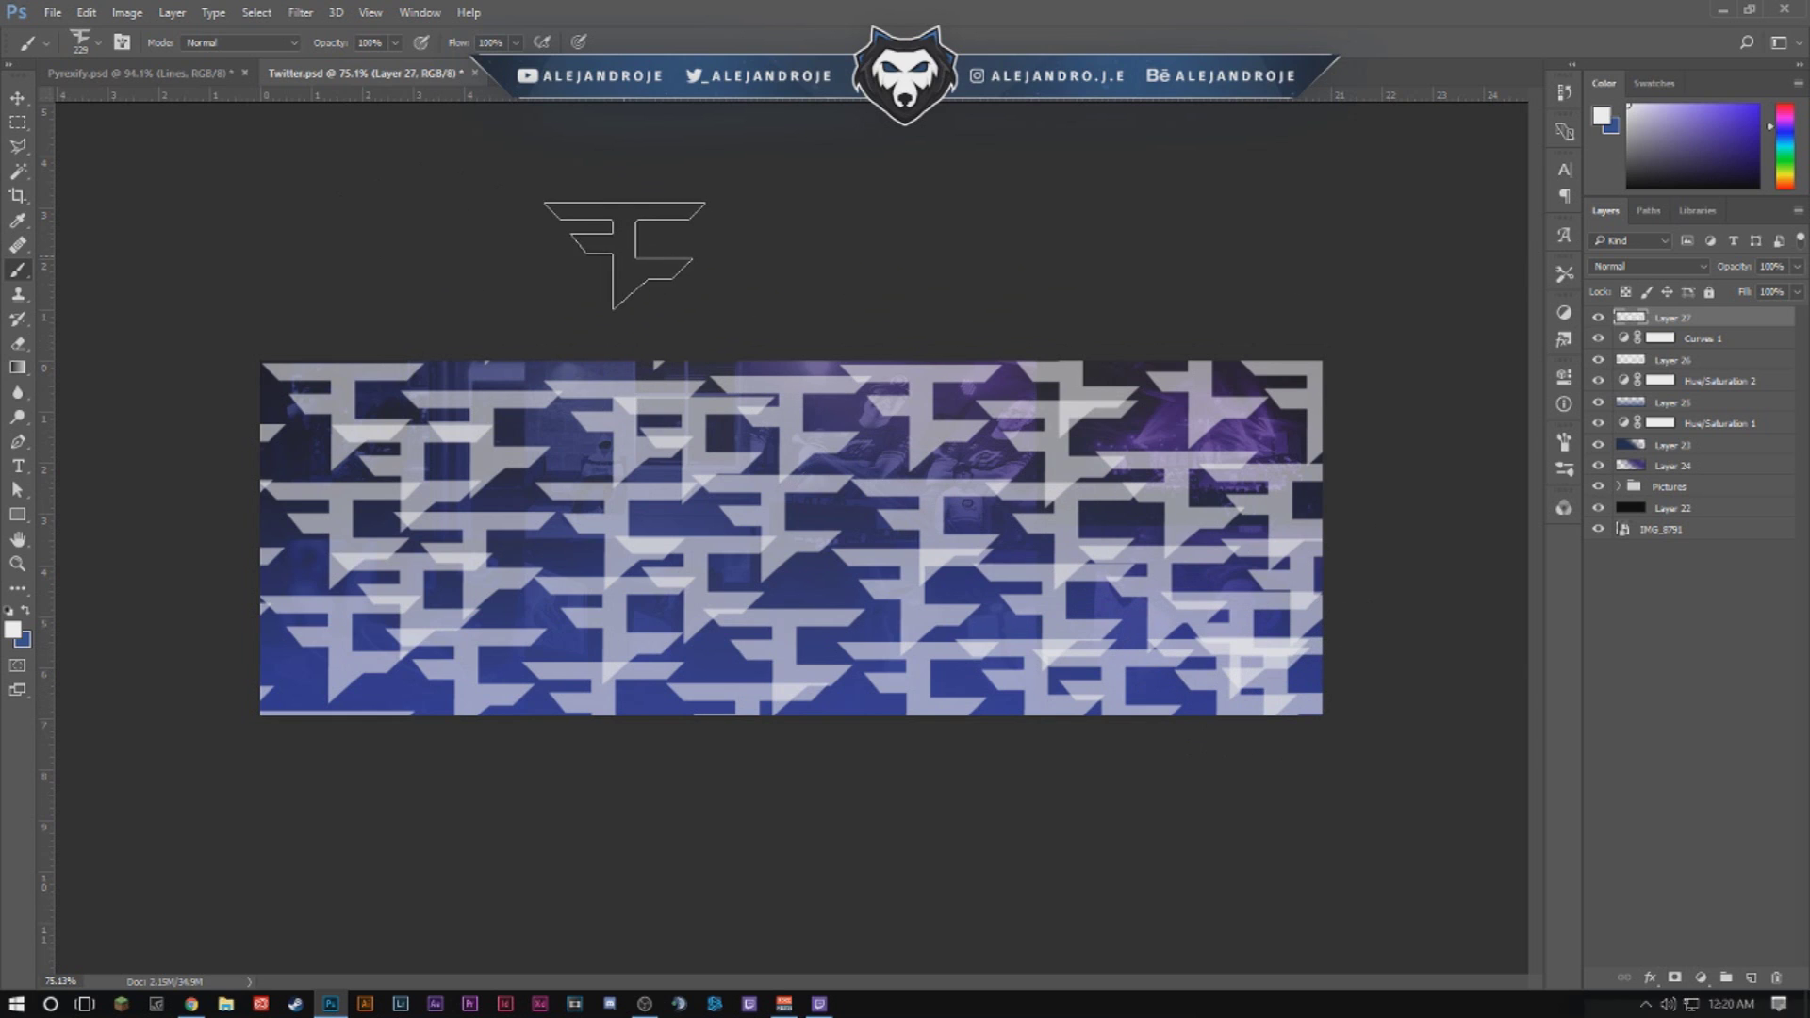
# Apply a Motion Blur at a 45° angle and 500 pixels distance to the logo-stamp layer, and set its blend mode to Overlay.
pyautogui.click(17, 97)
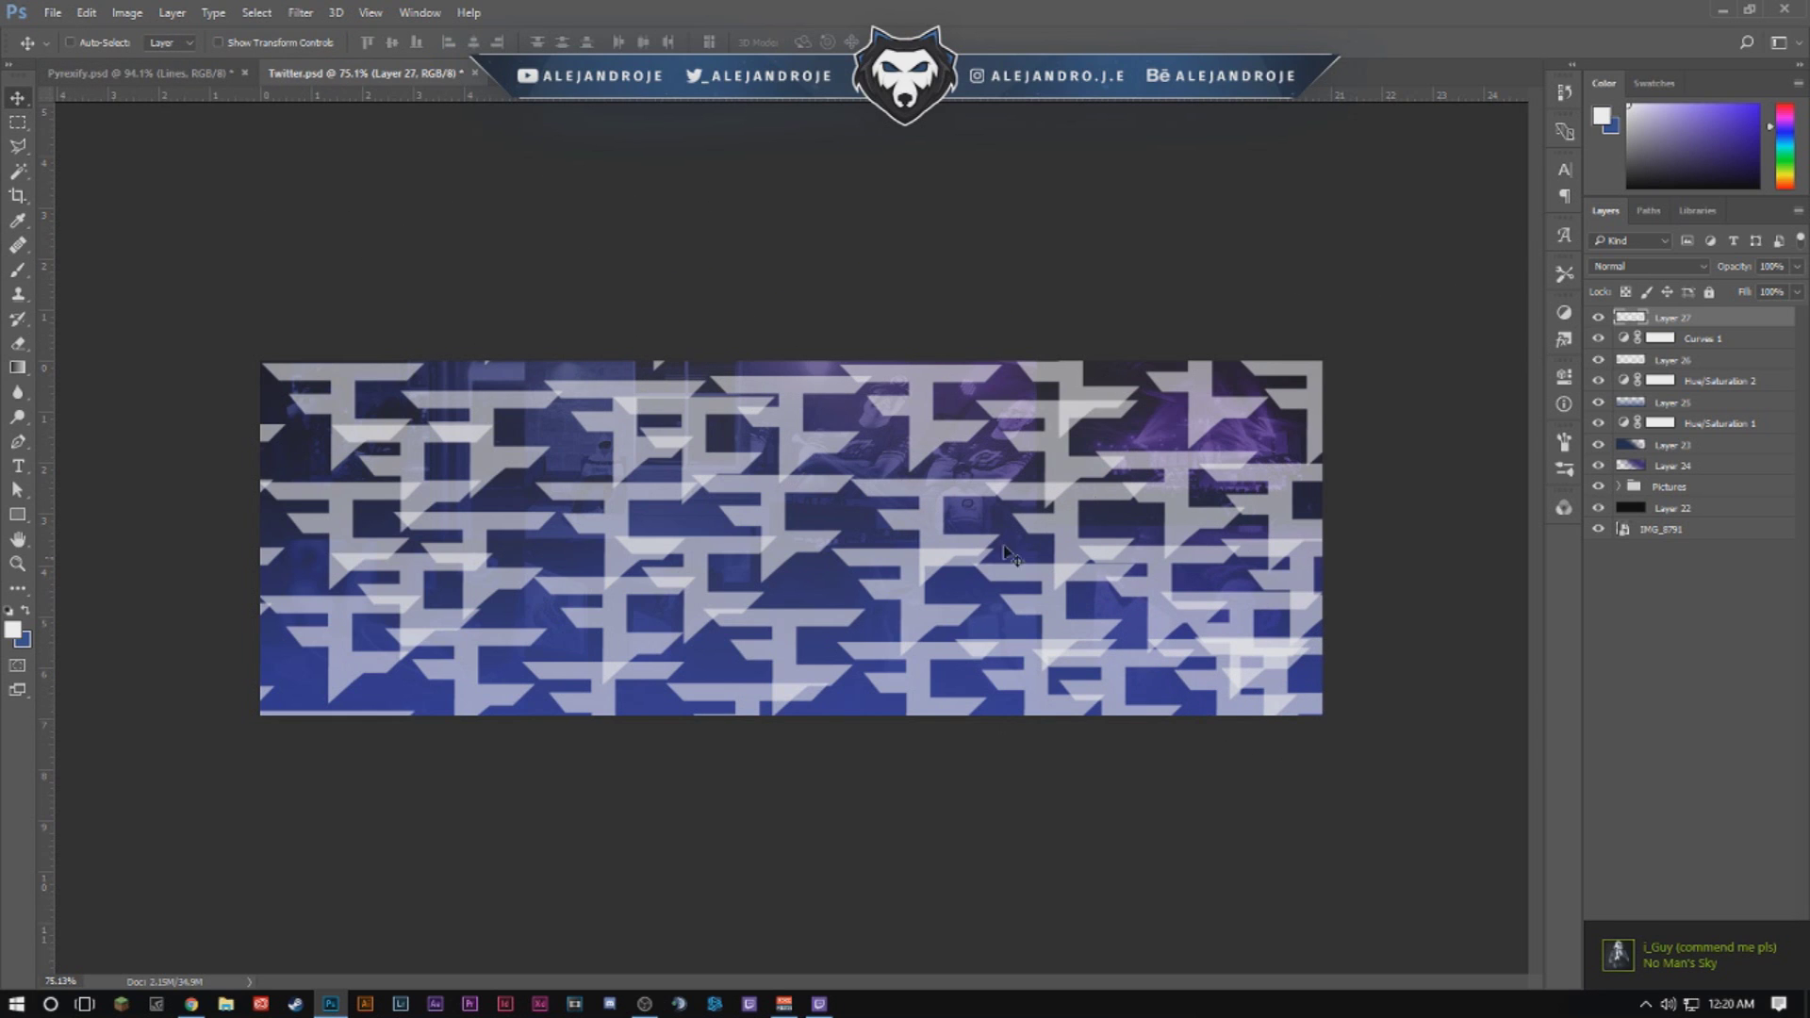
pyautogui.click(302, 18)
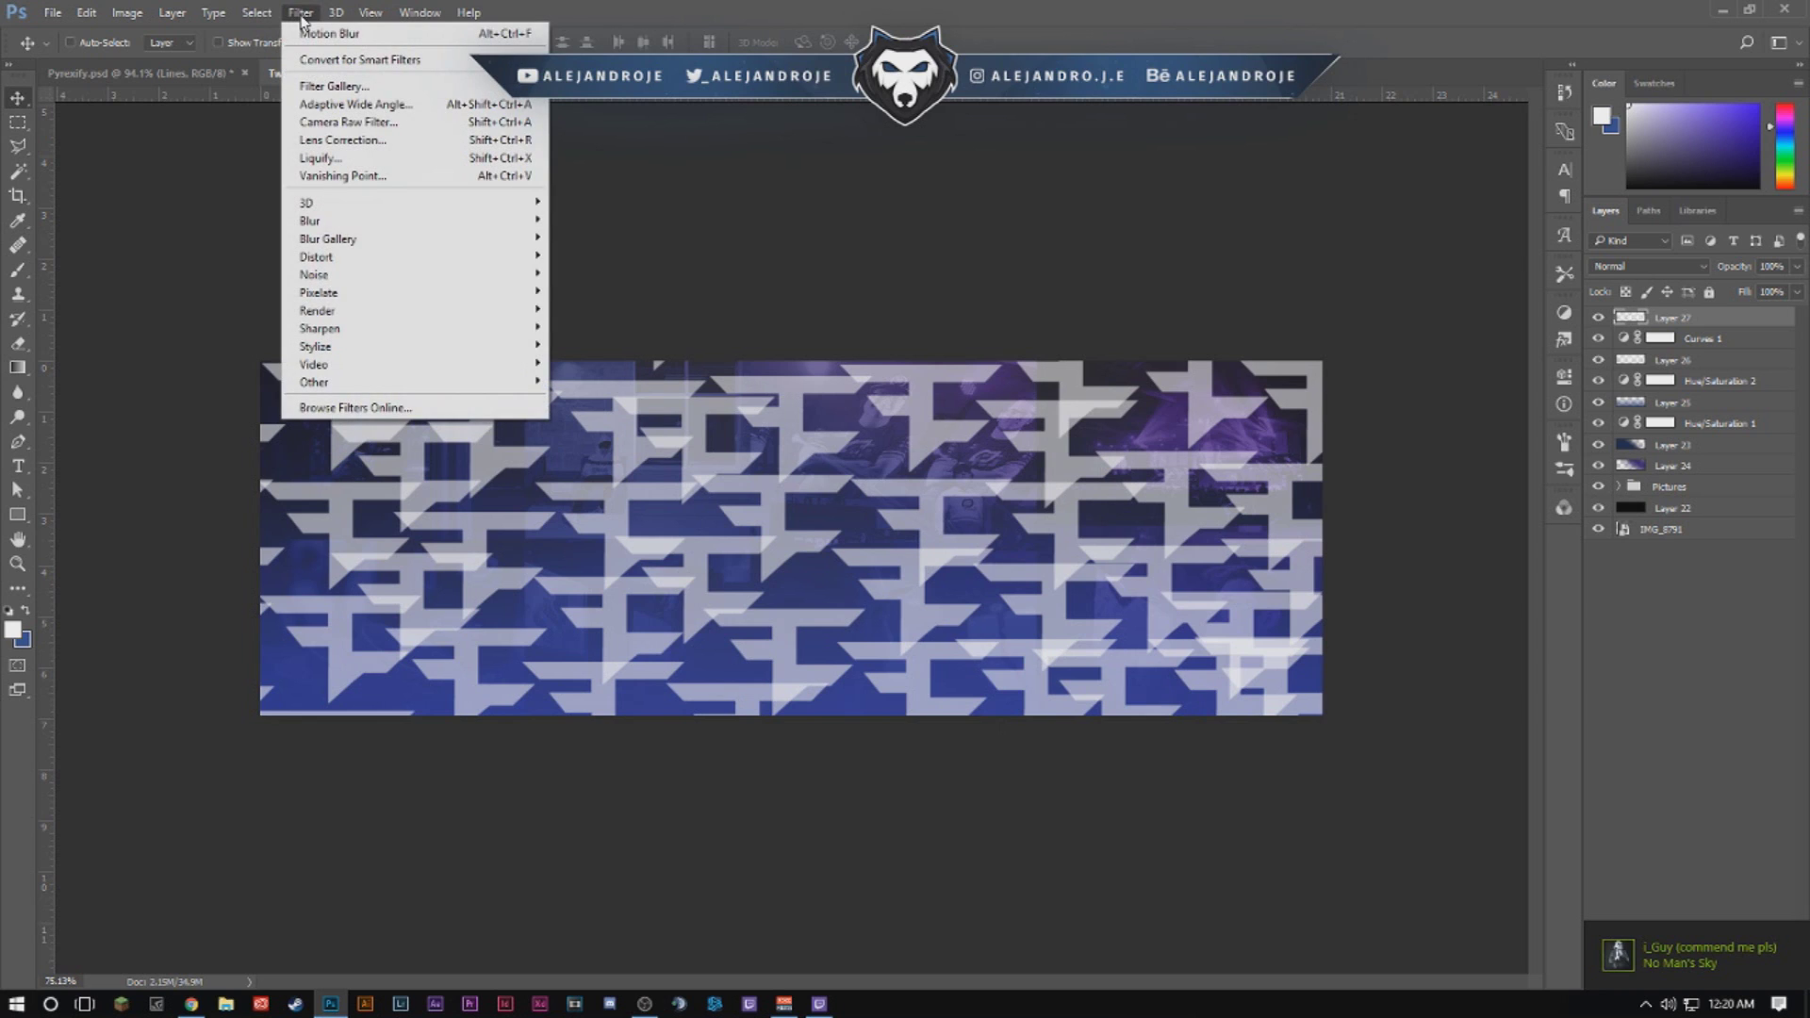
pyautogui.click(970, 6)
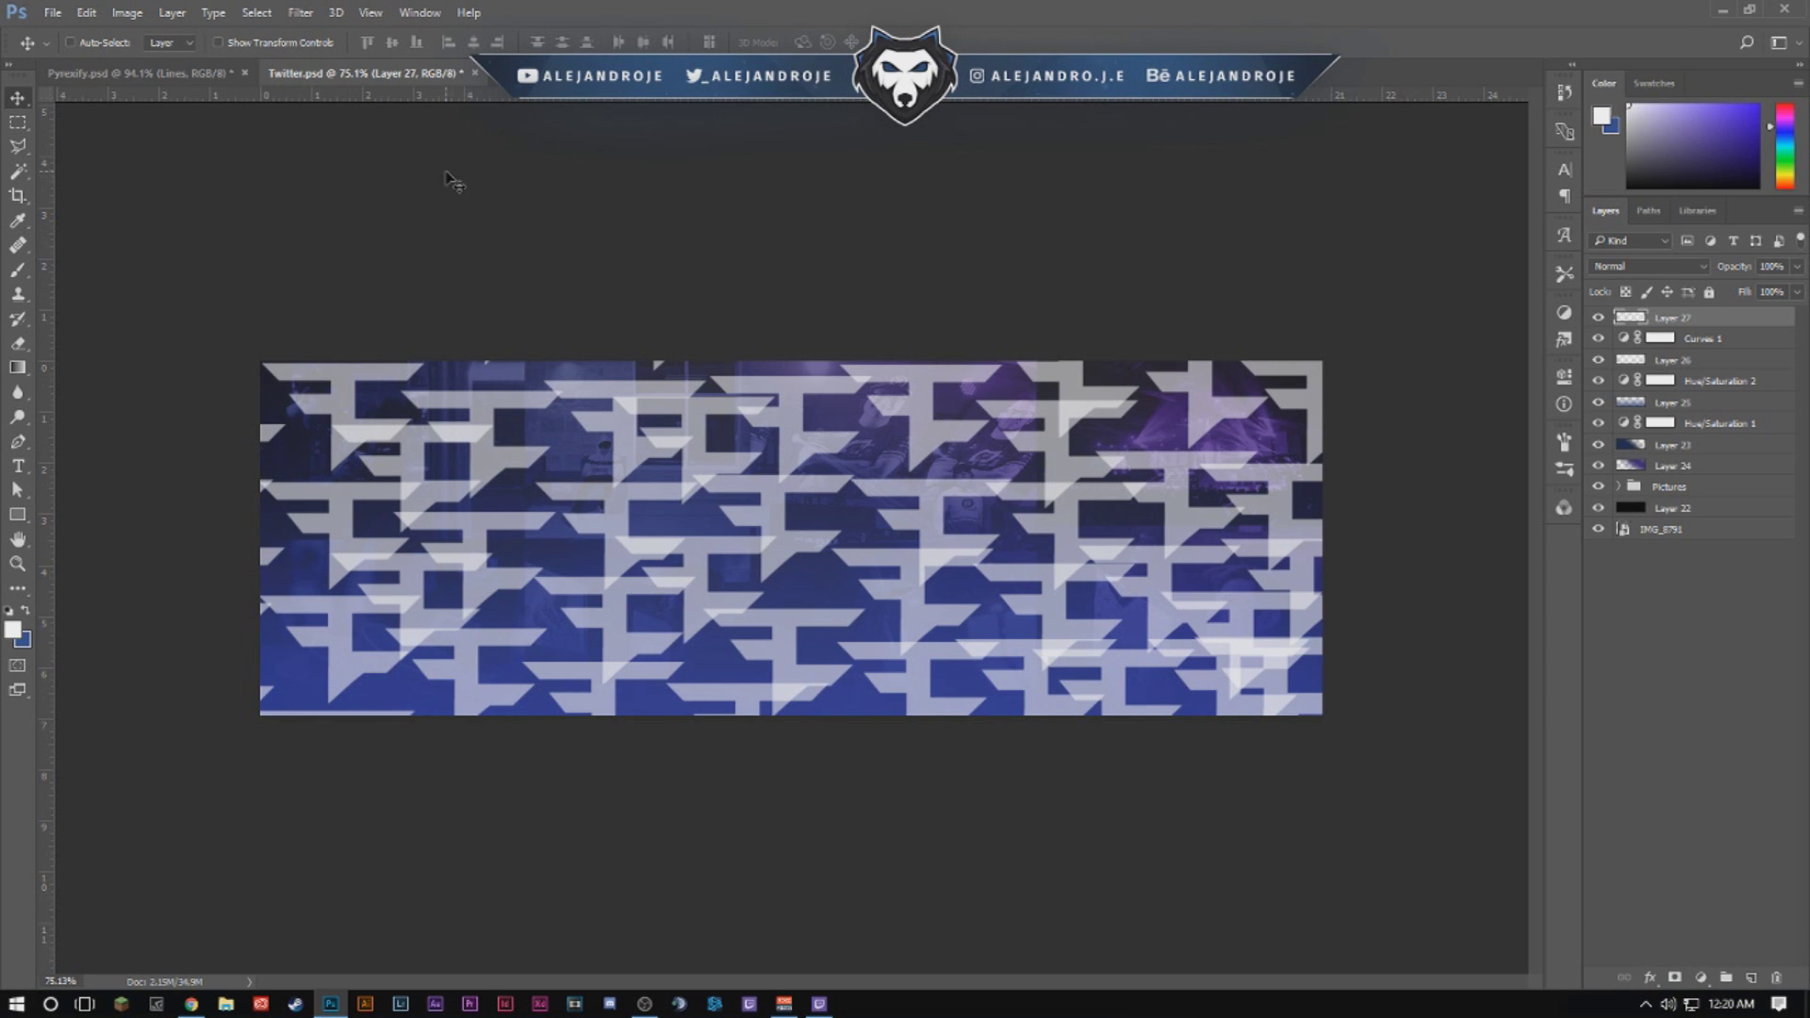
pyautogui.click(302, 15)
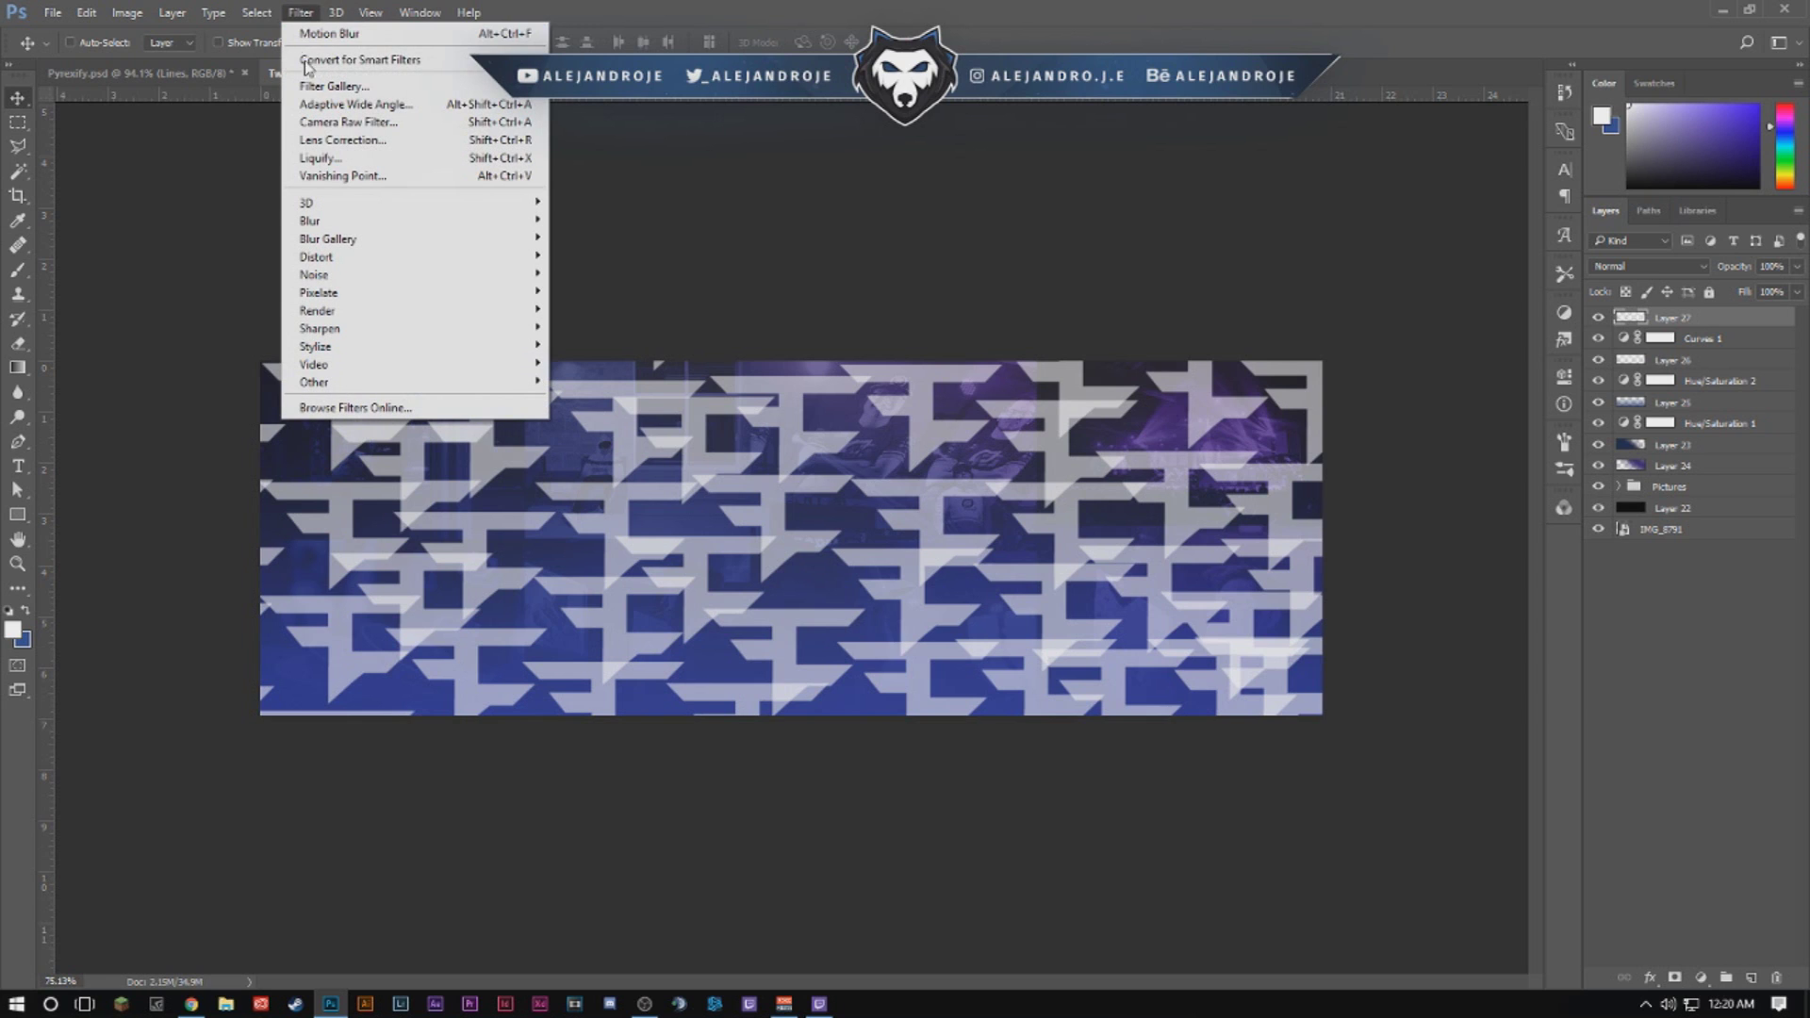
pyautogui.moveTo(331, 224)
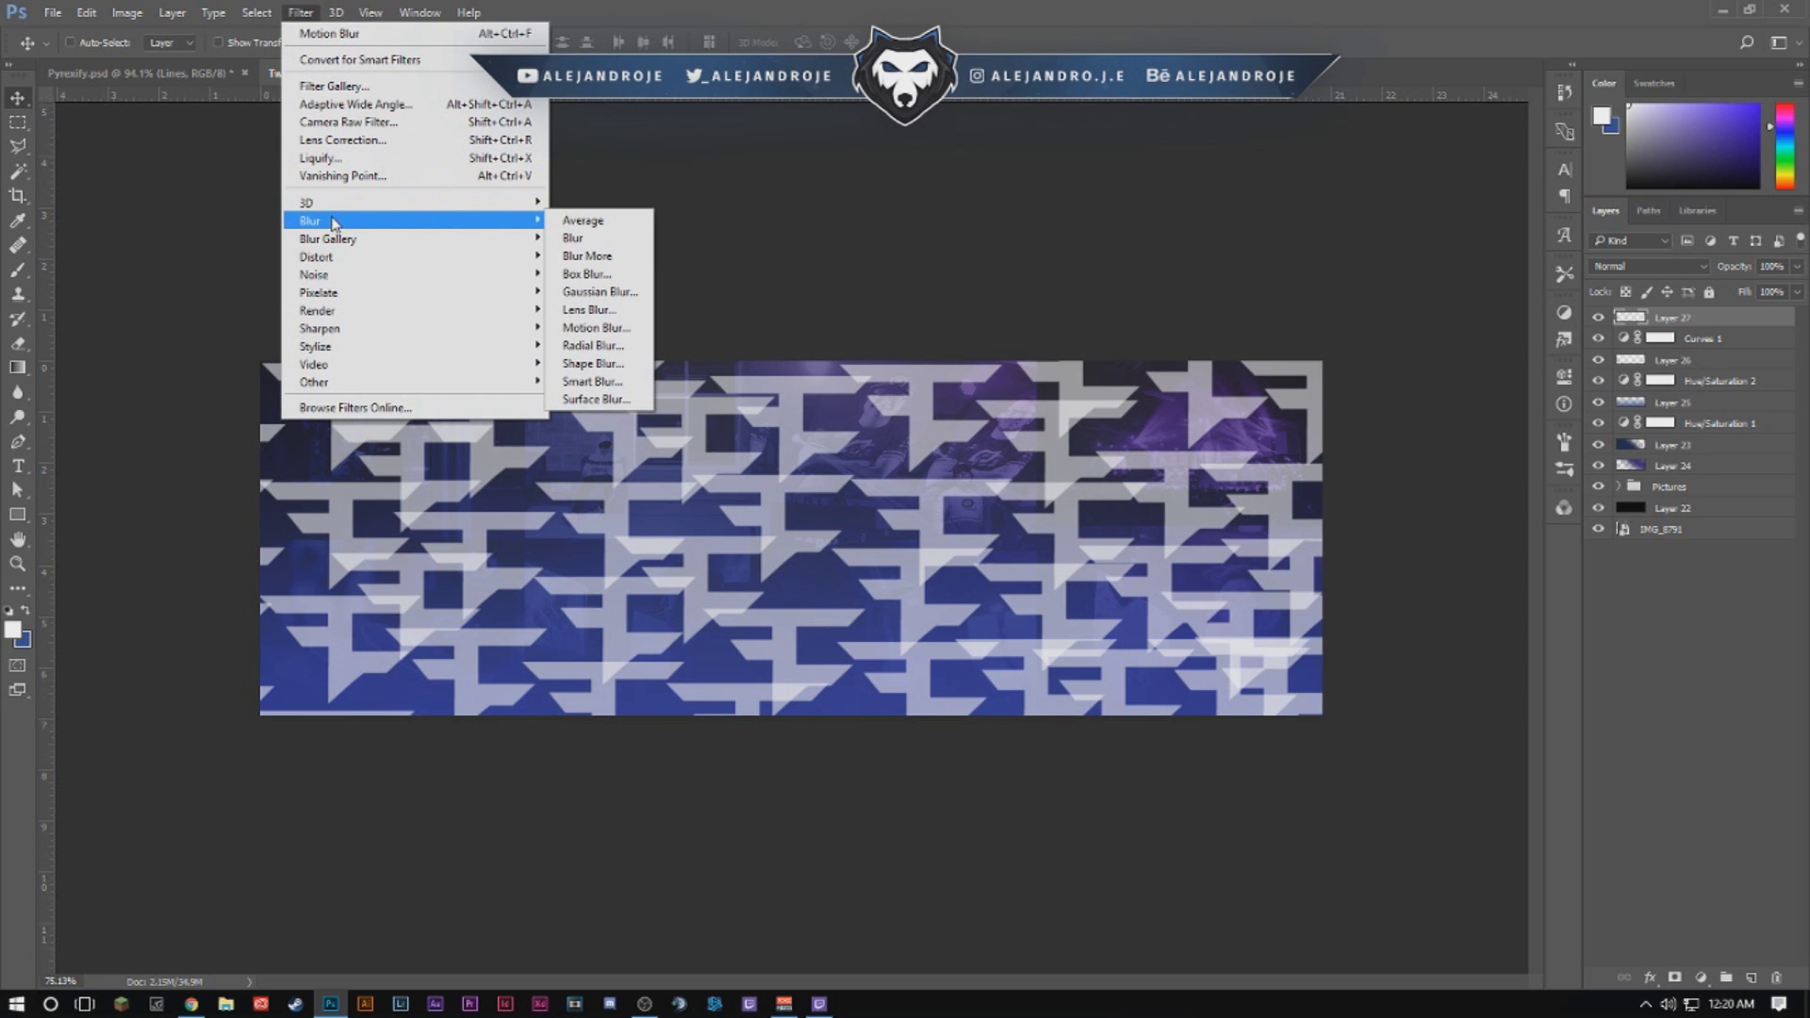
pyautogui.click(595, 328)
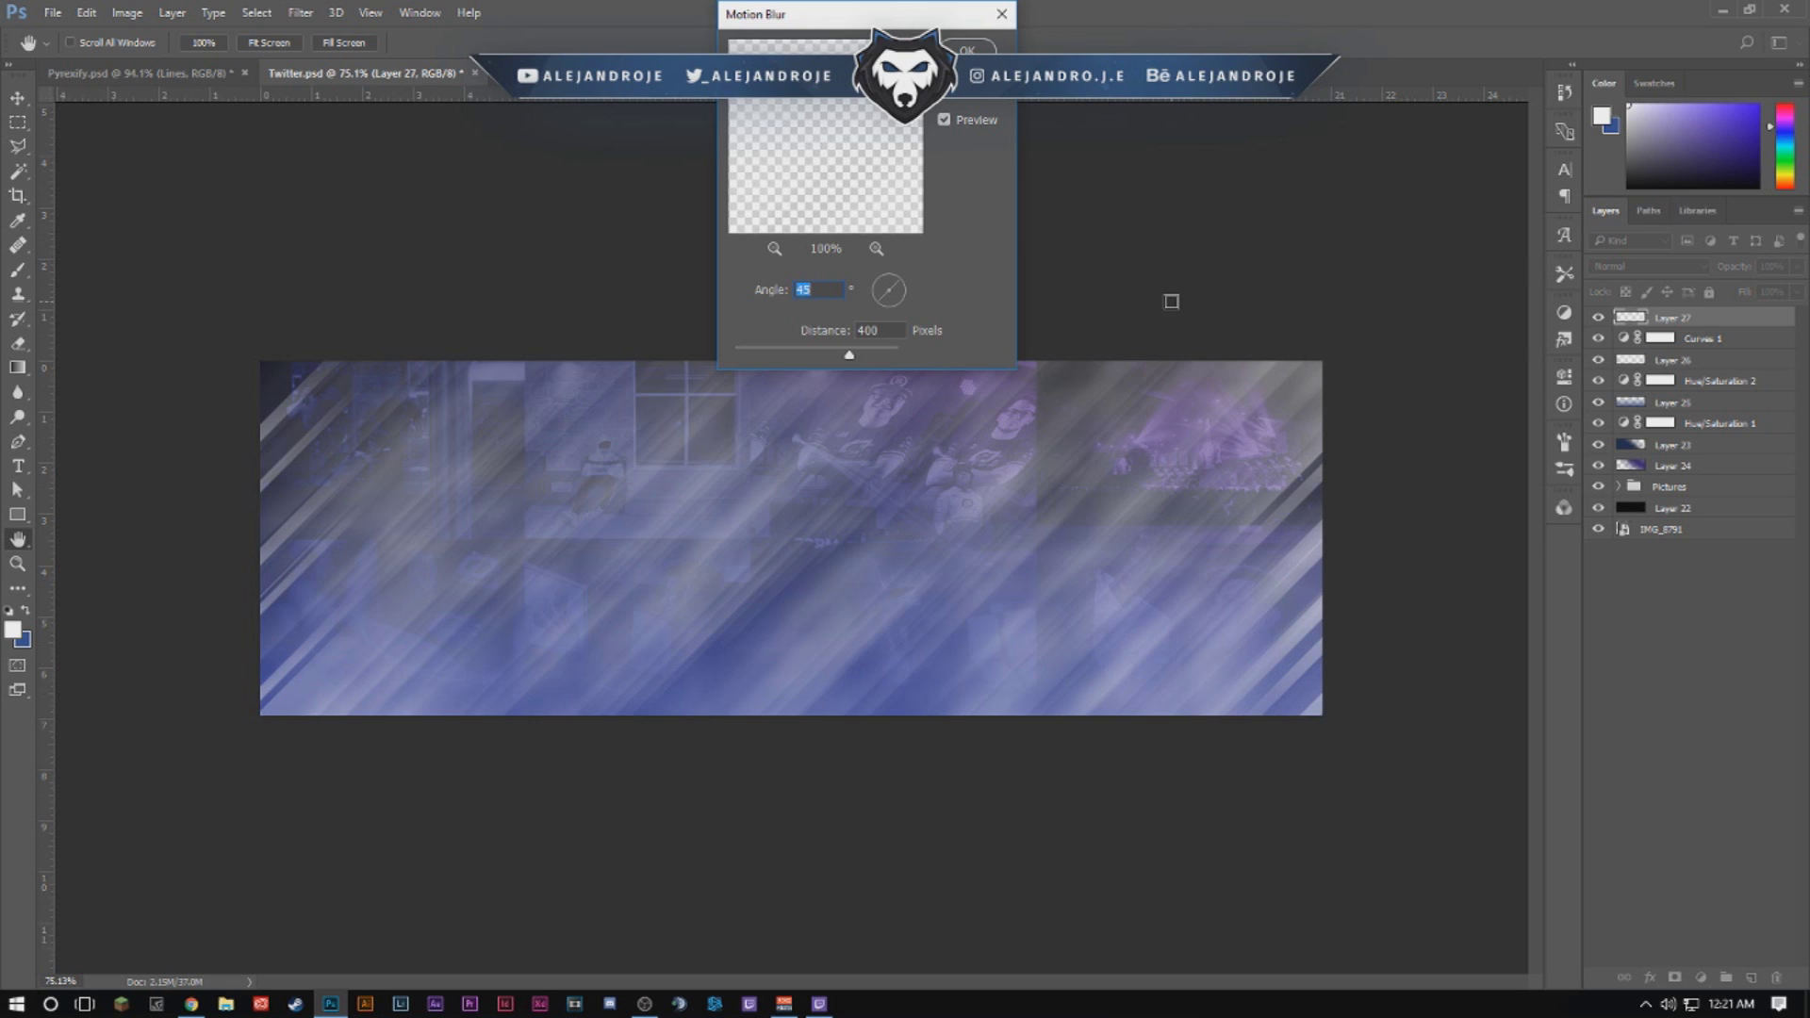
pyautogui.press('Tab')
pyautogui.write('500')
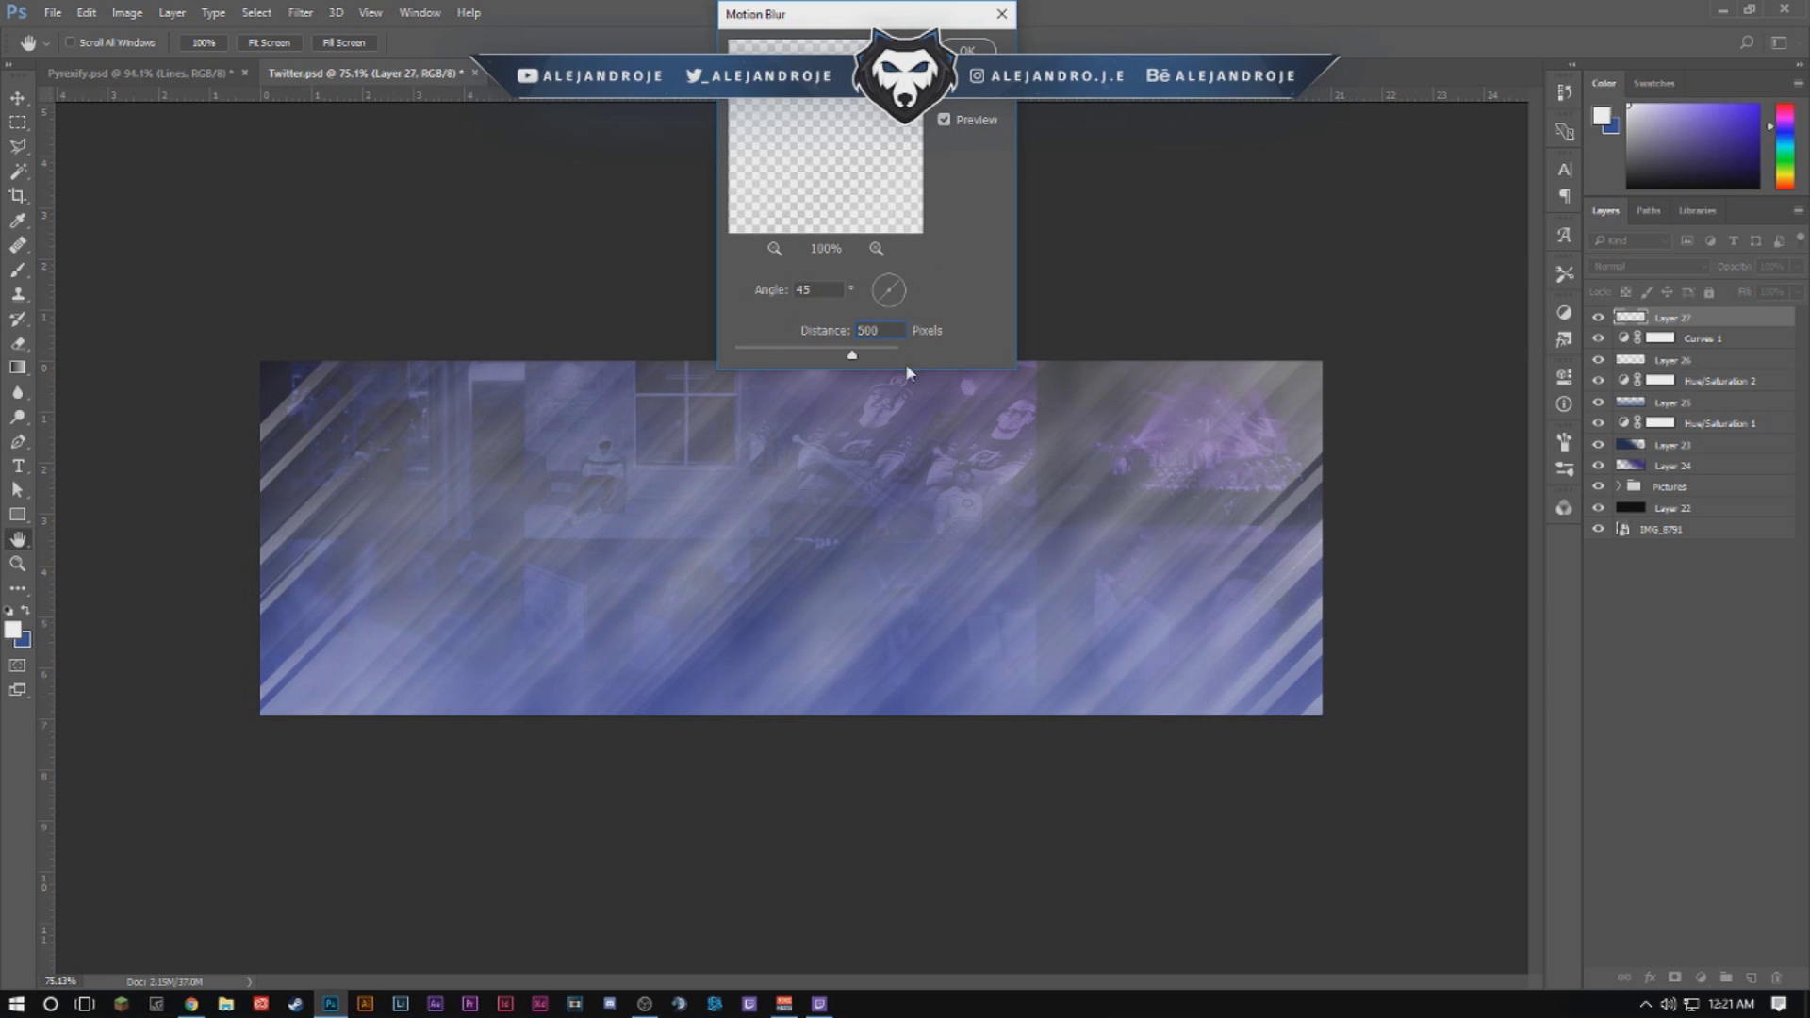
pyautogui.press('Return')
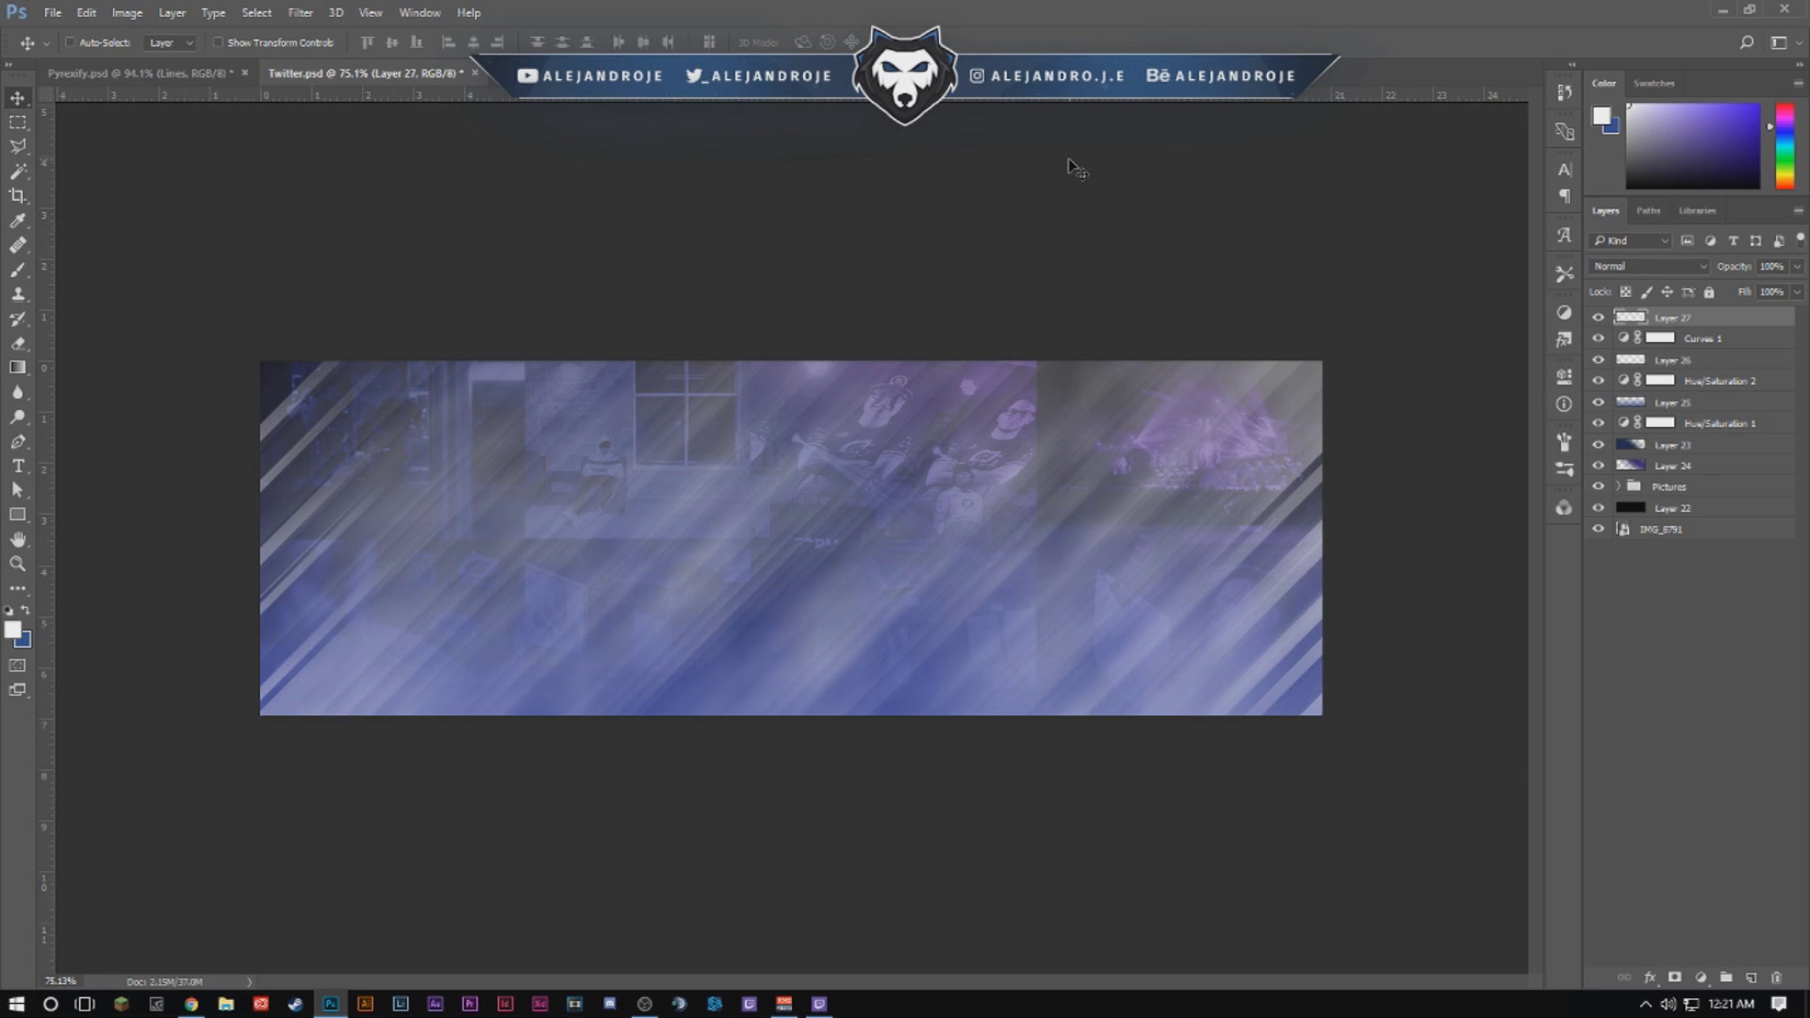
pyautogui.click(1628, 267)
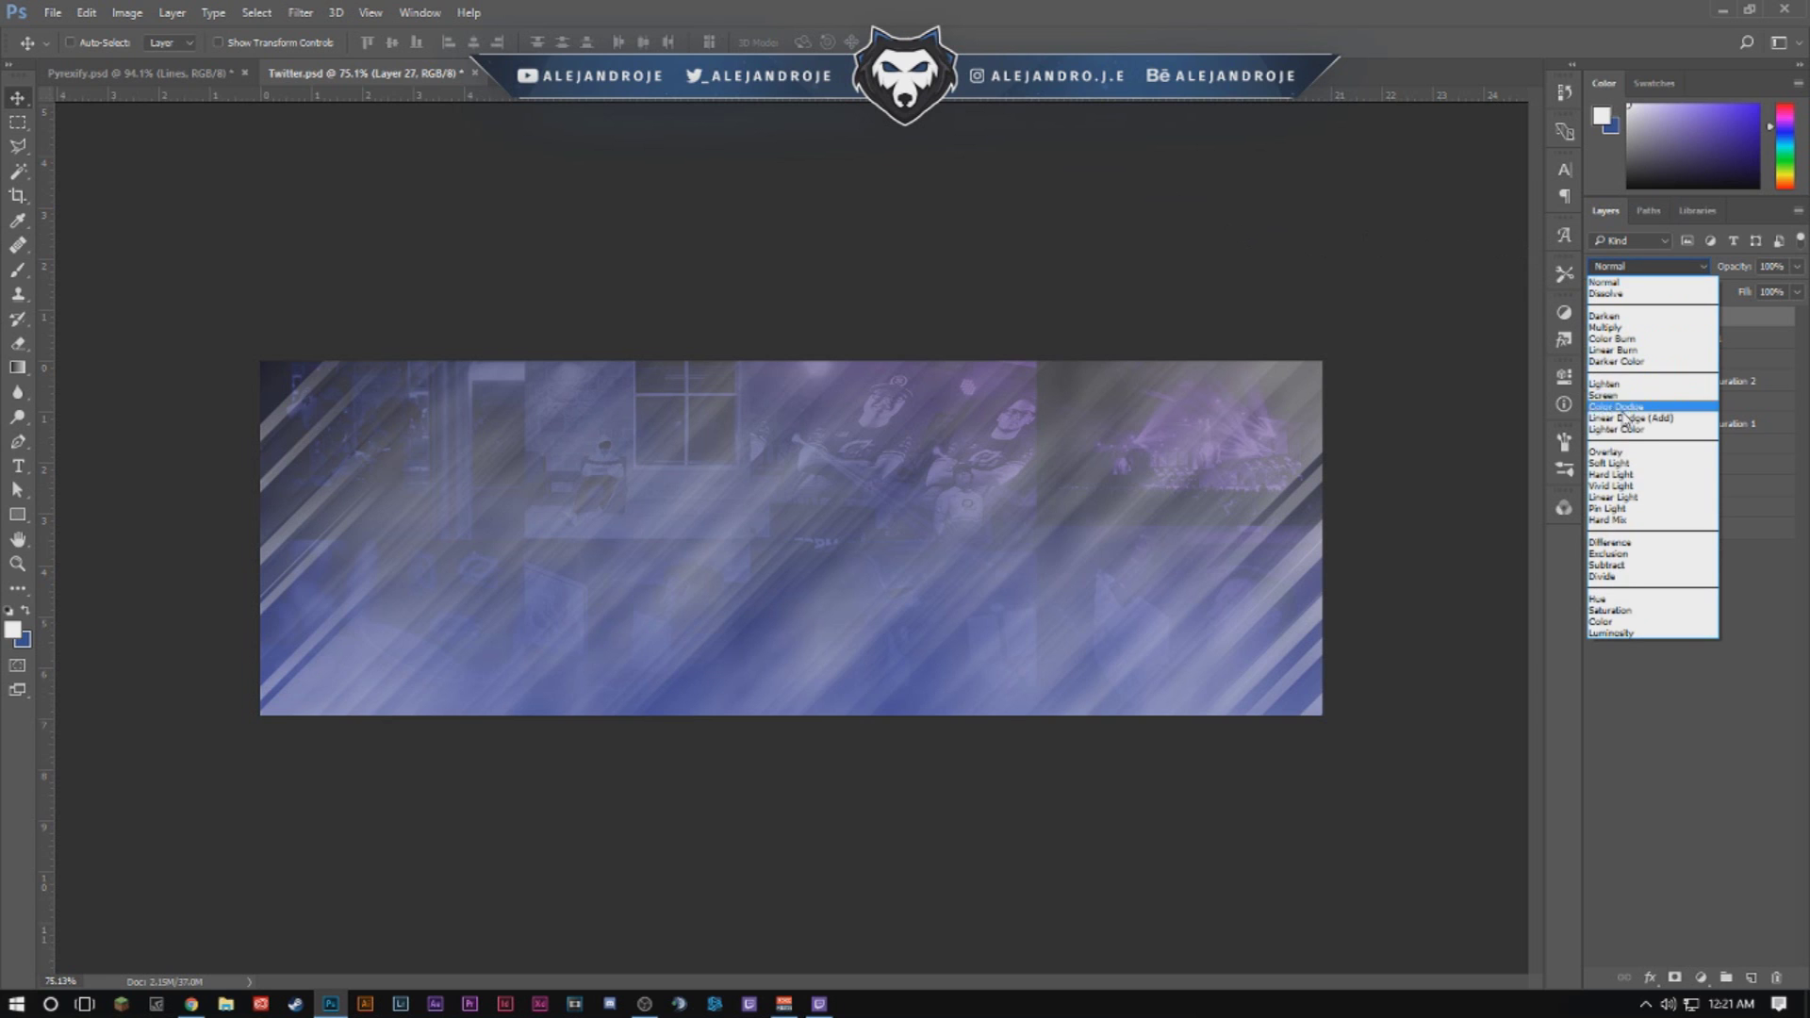
pyautogui.click(1621, 460)
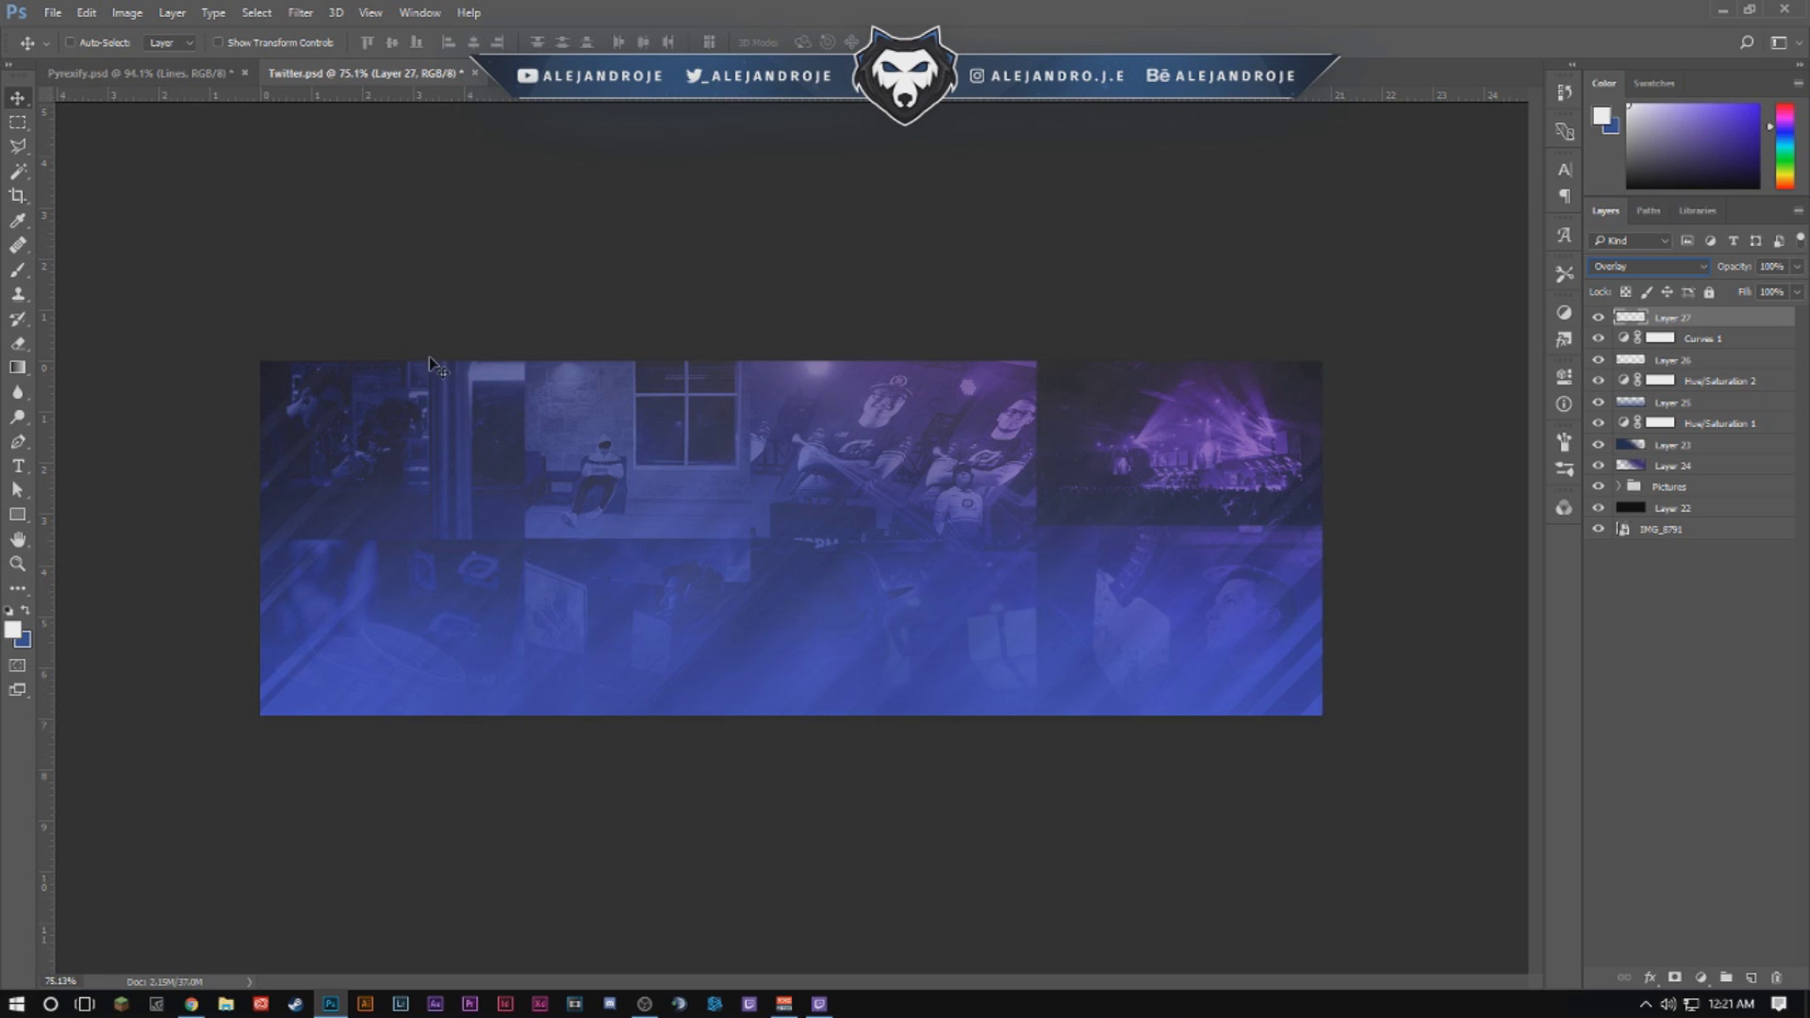
# Erase the light streaks from the middle and left of the banner with a large soft eraser and set the layer's opacity to 50%.
pyautogui.click(25, 346)
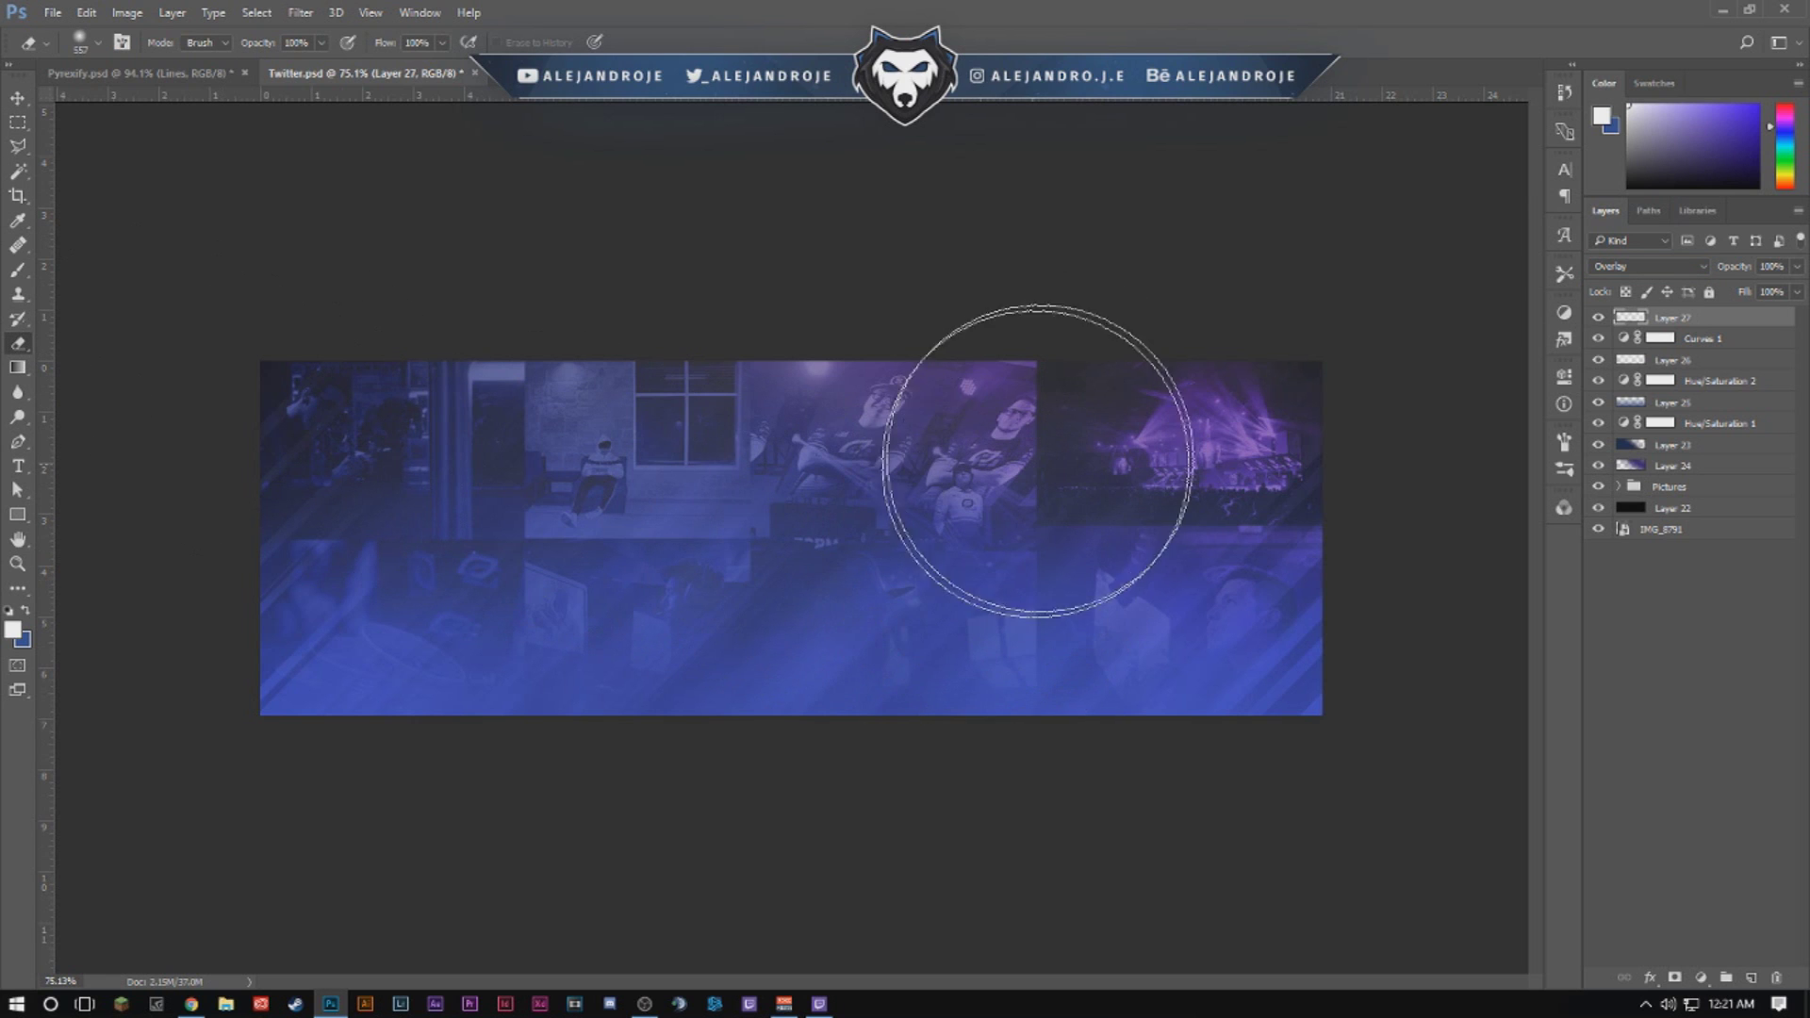
pyautogui.moveTo(831, 525); pyautogui.dragTo(968, 523)
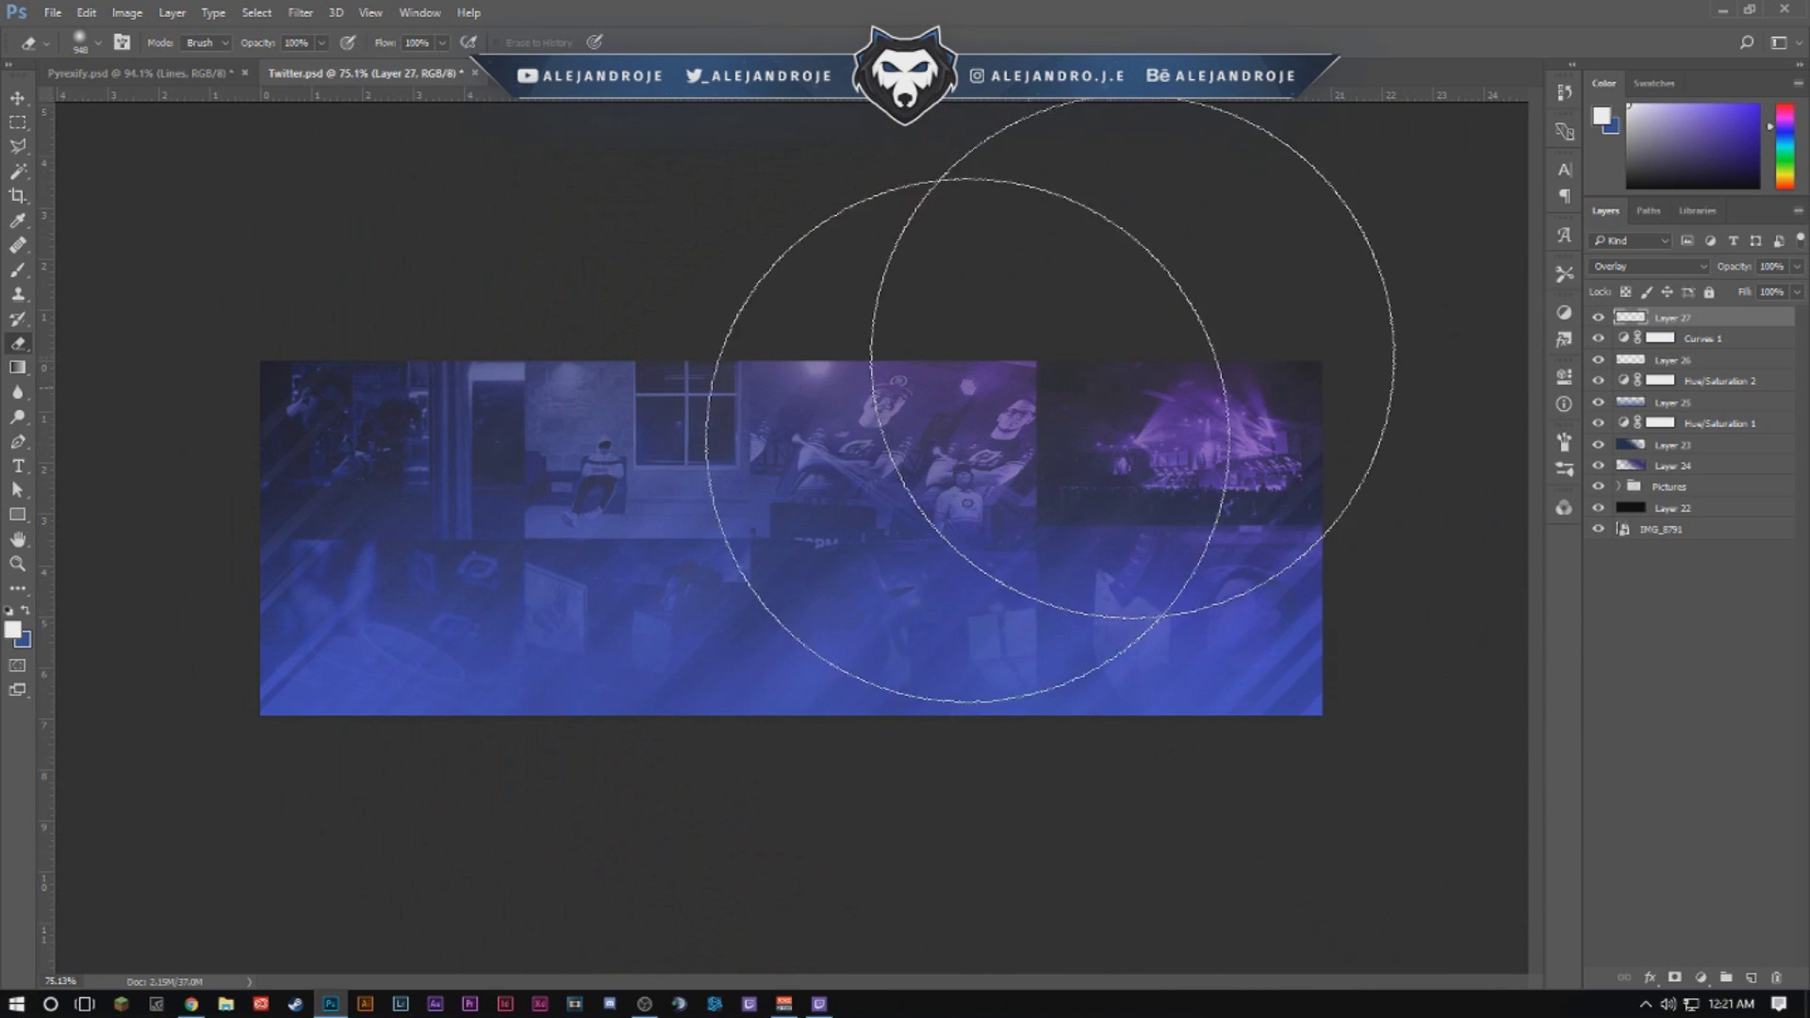
pyautogui.moveTo(316, 486)
pyautogui.mouseDown()
pyautogui.moveTo(311, 981)
pyautogui.moveTo(767, 226)
pyautogui.moveTo(861, 243)
pyautogui.mouseUp()
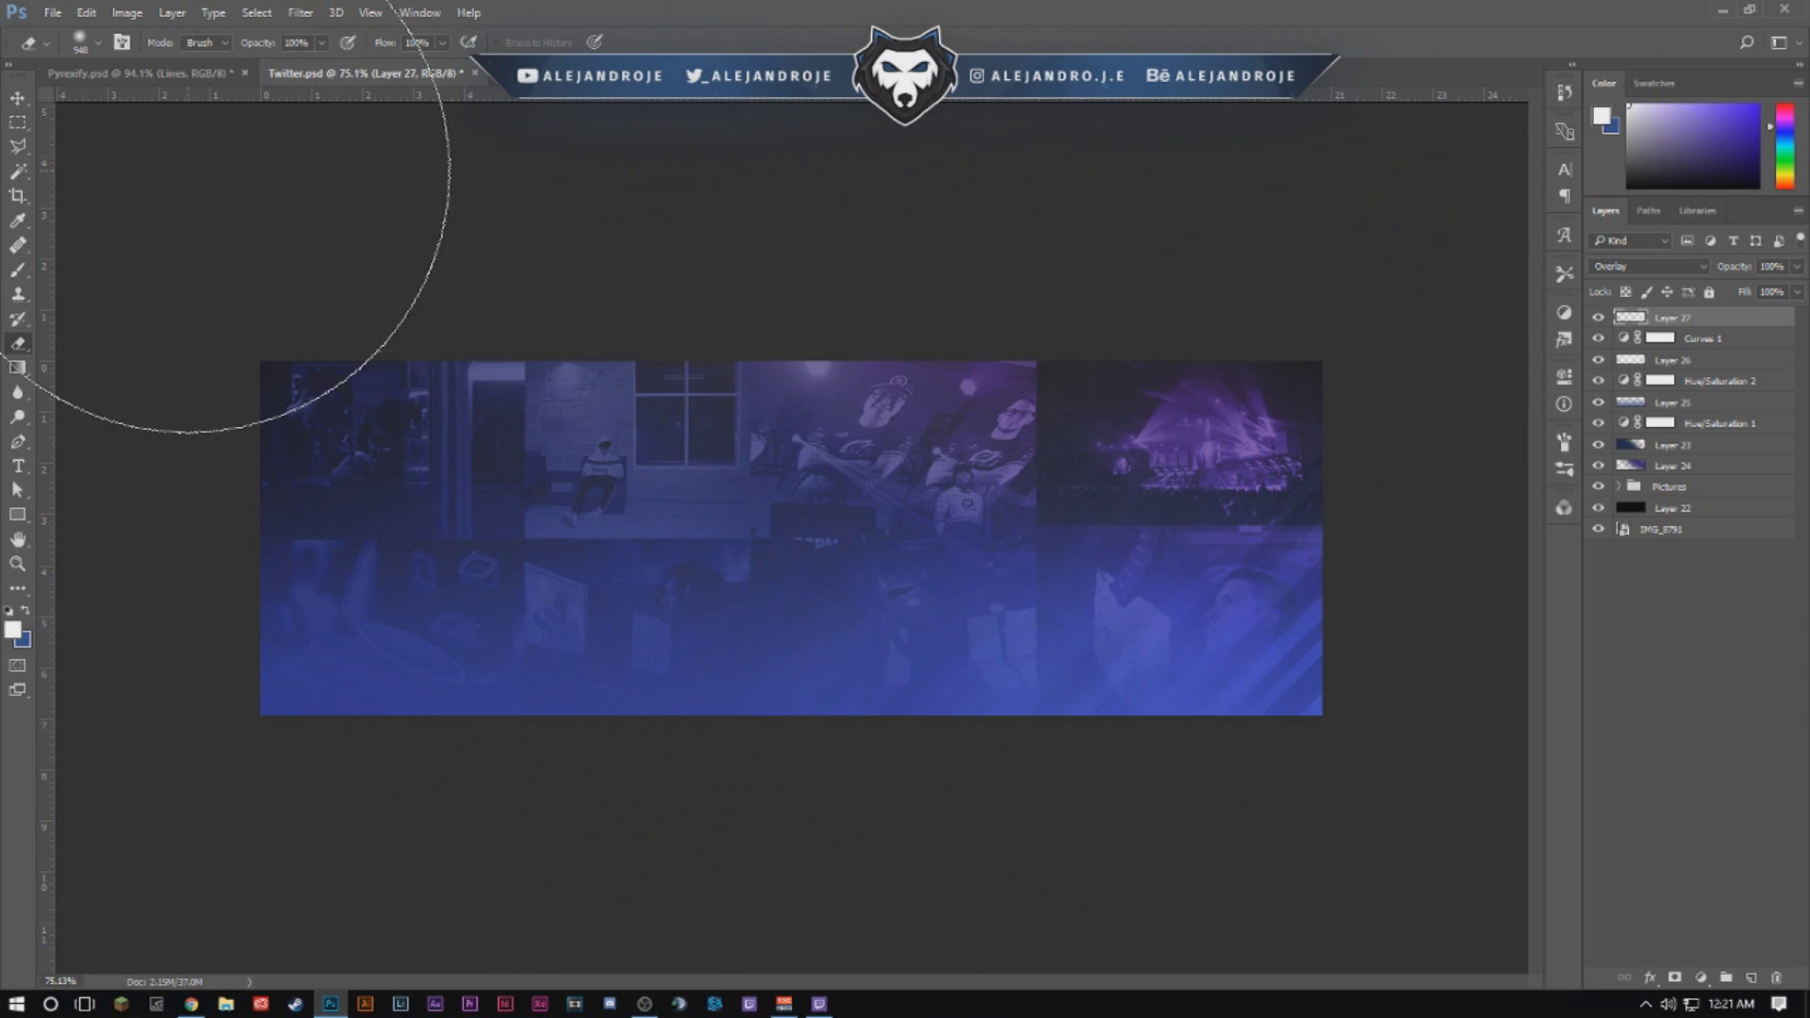
pyautogui.click(17, 97)
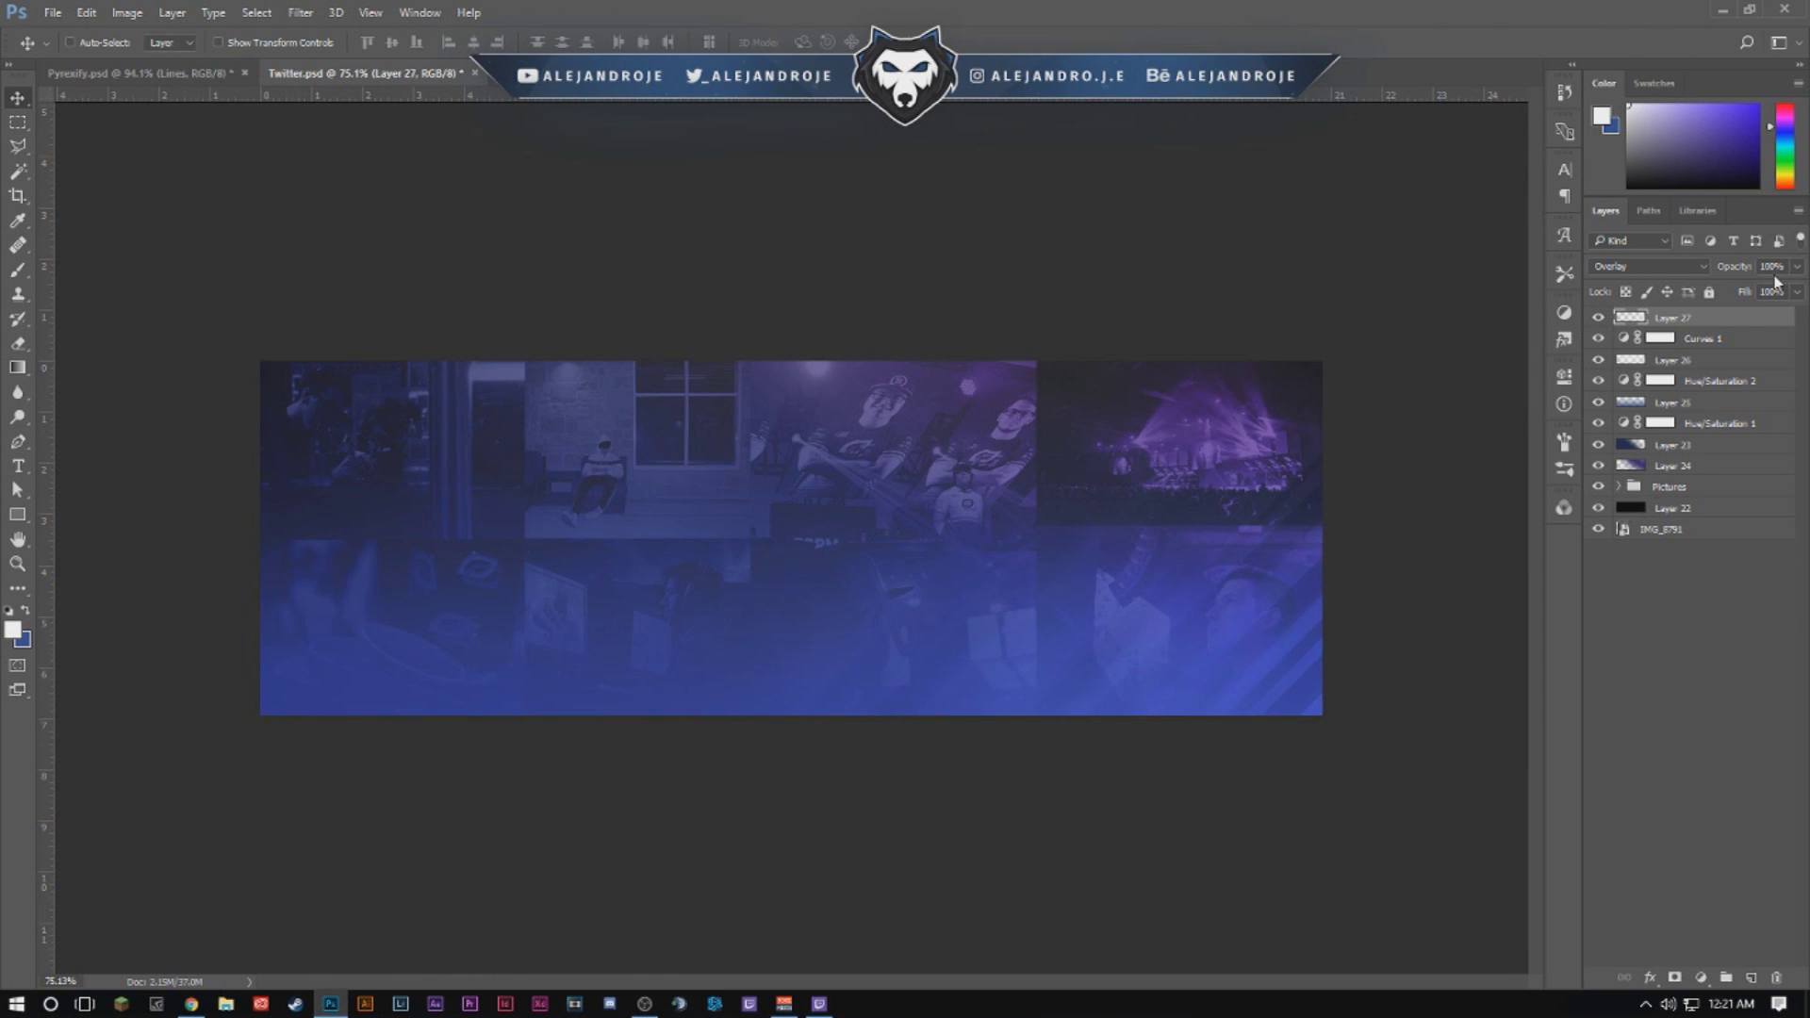
pyautogui.write('50')
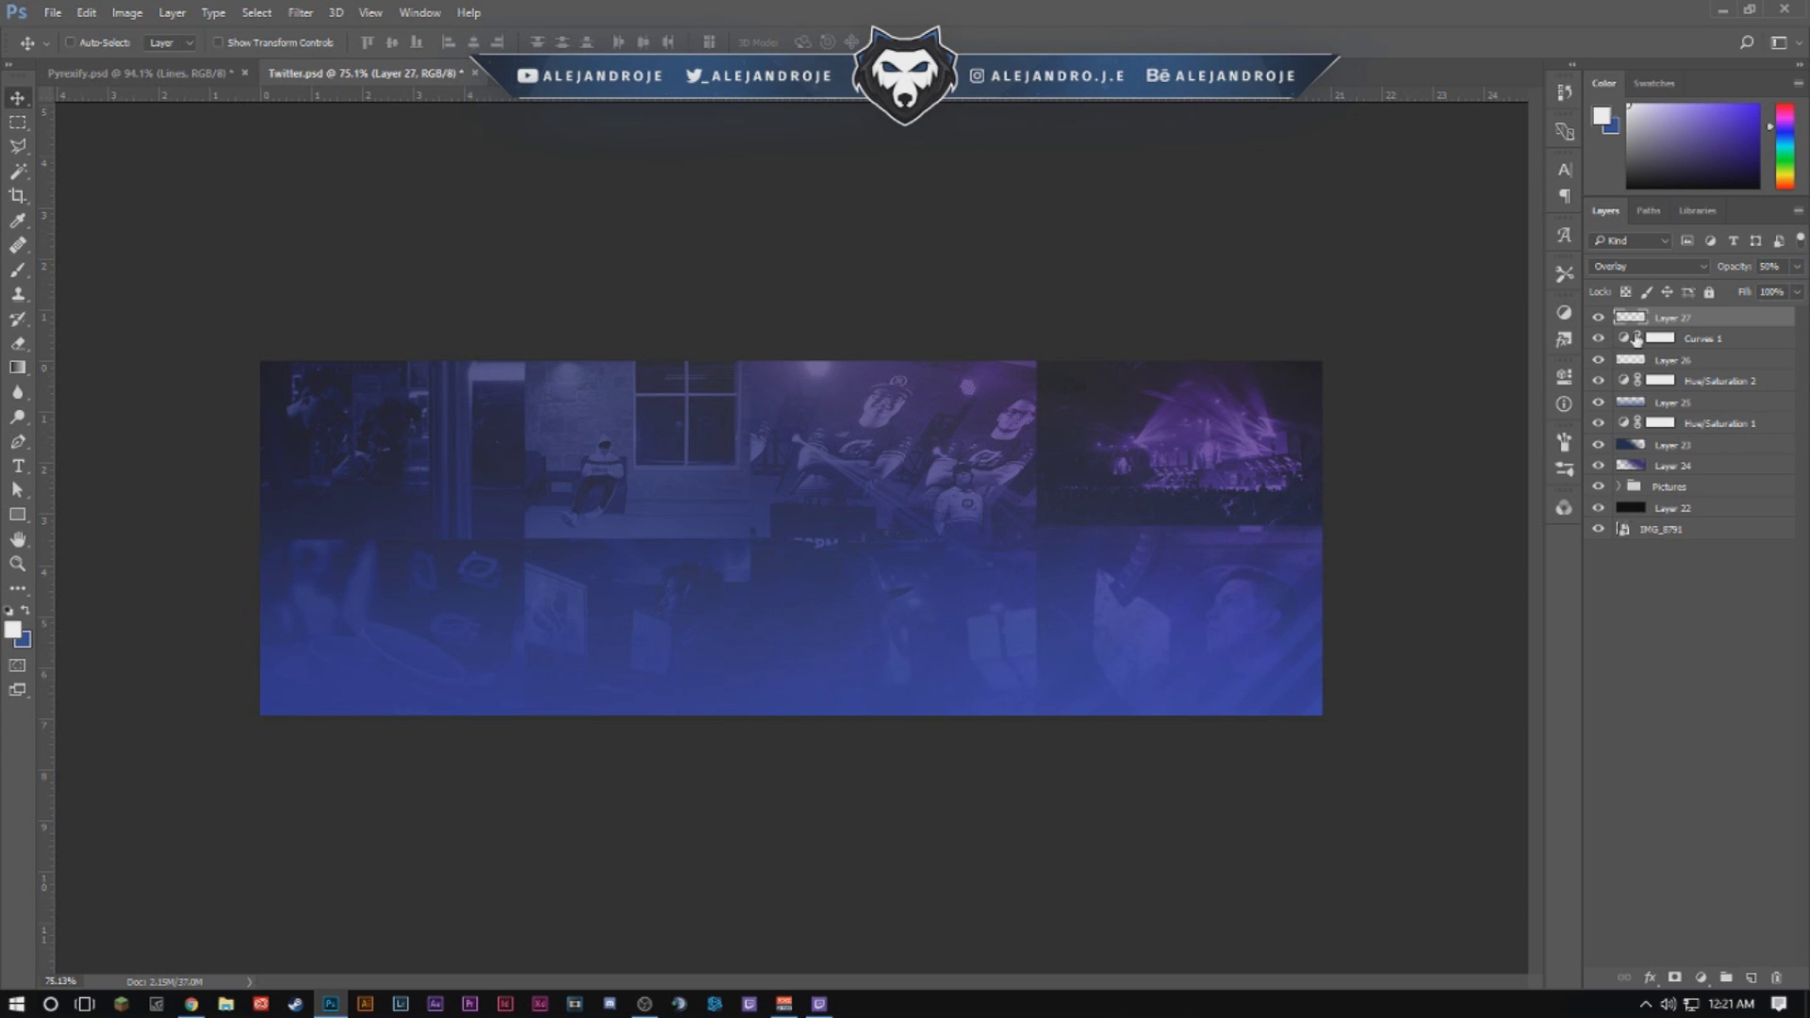
# Duplicate the streak layer and flip the copy horizontally so it mirrors the streaks at the banner's left end.
pyautogui.hotkey('ctrl', 'j')
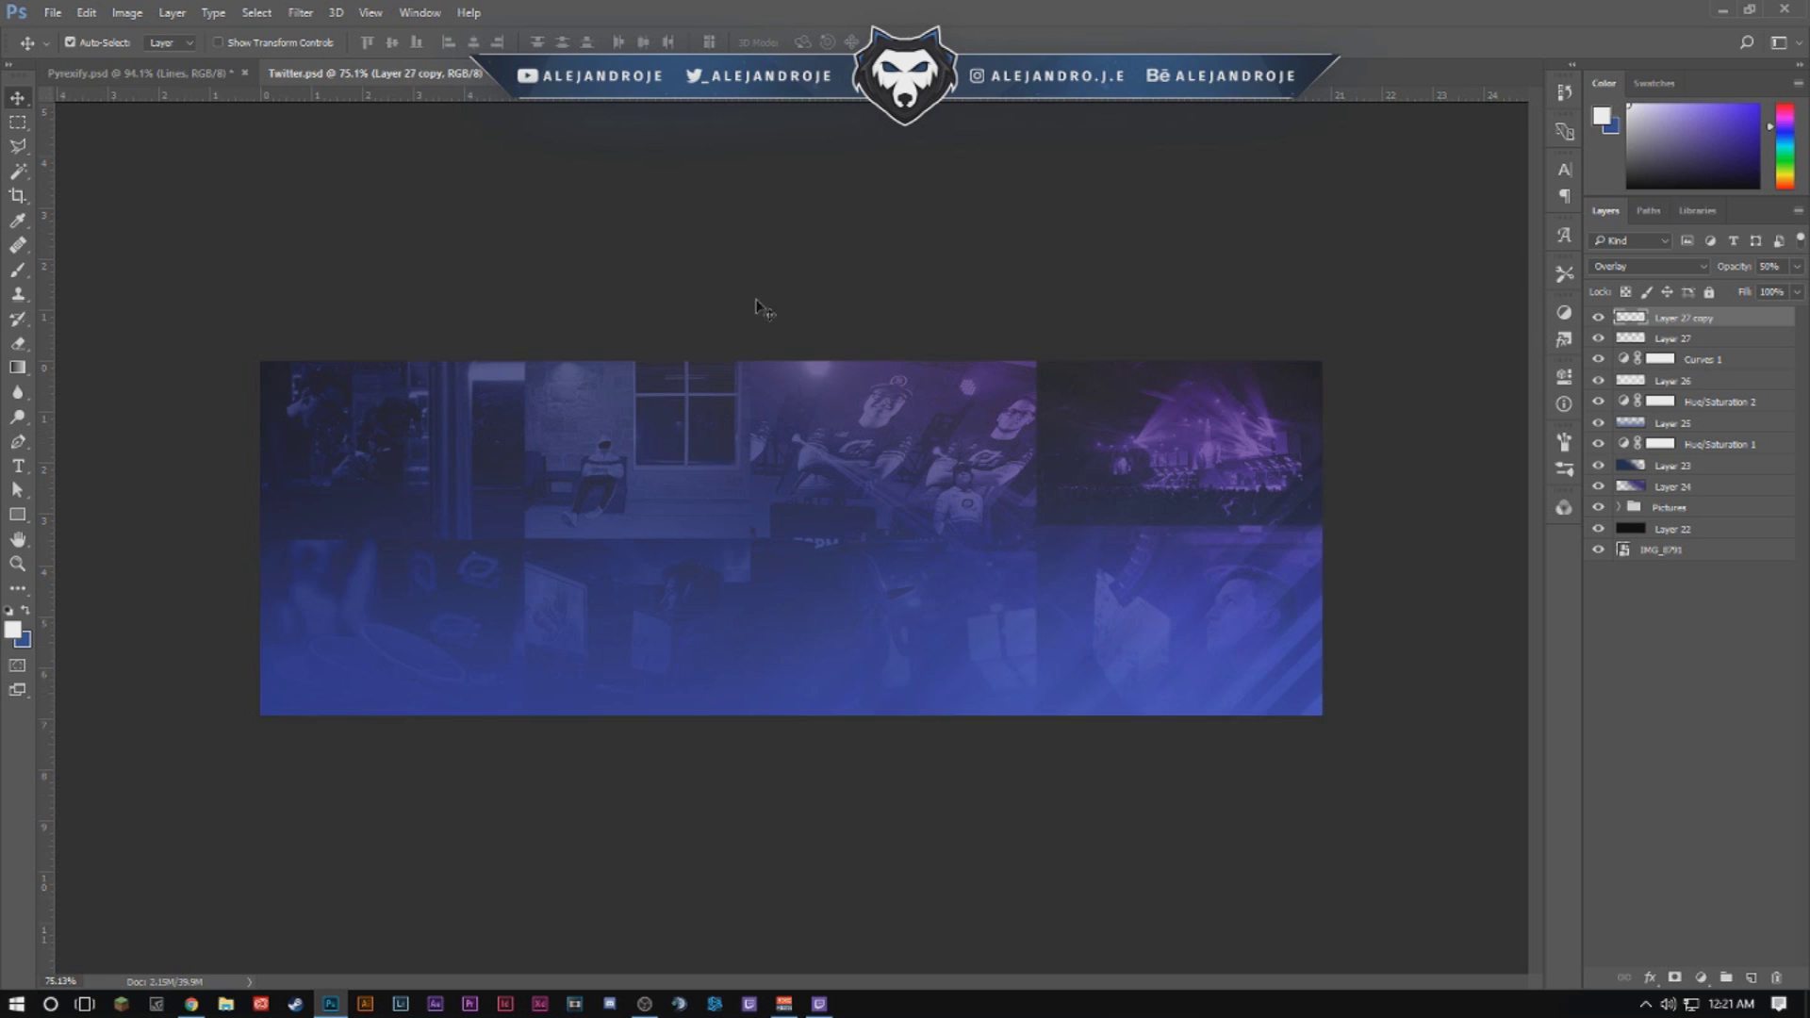
pyautogui.hotkey('ctrl', 't')
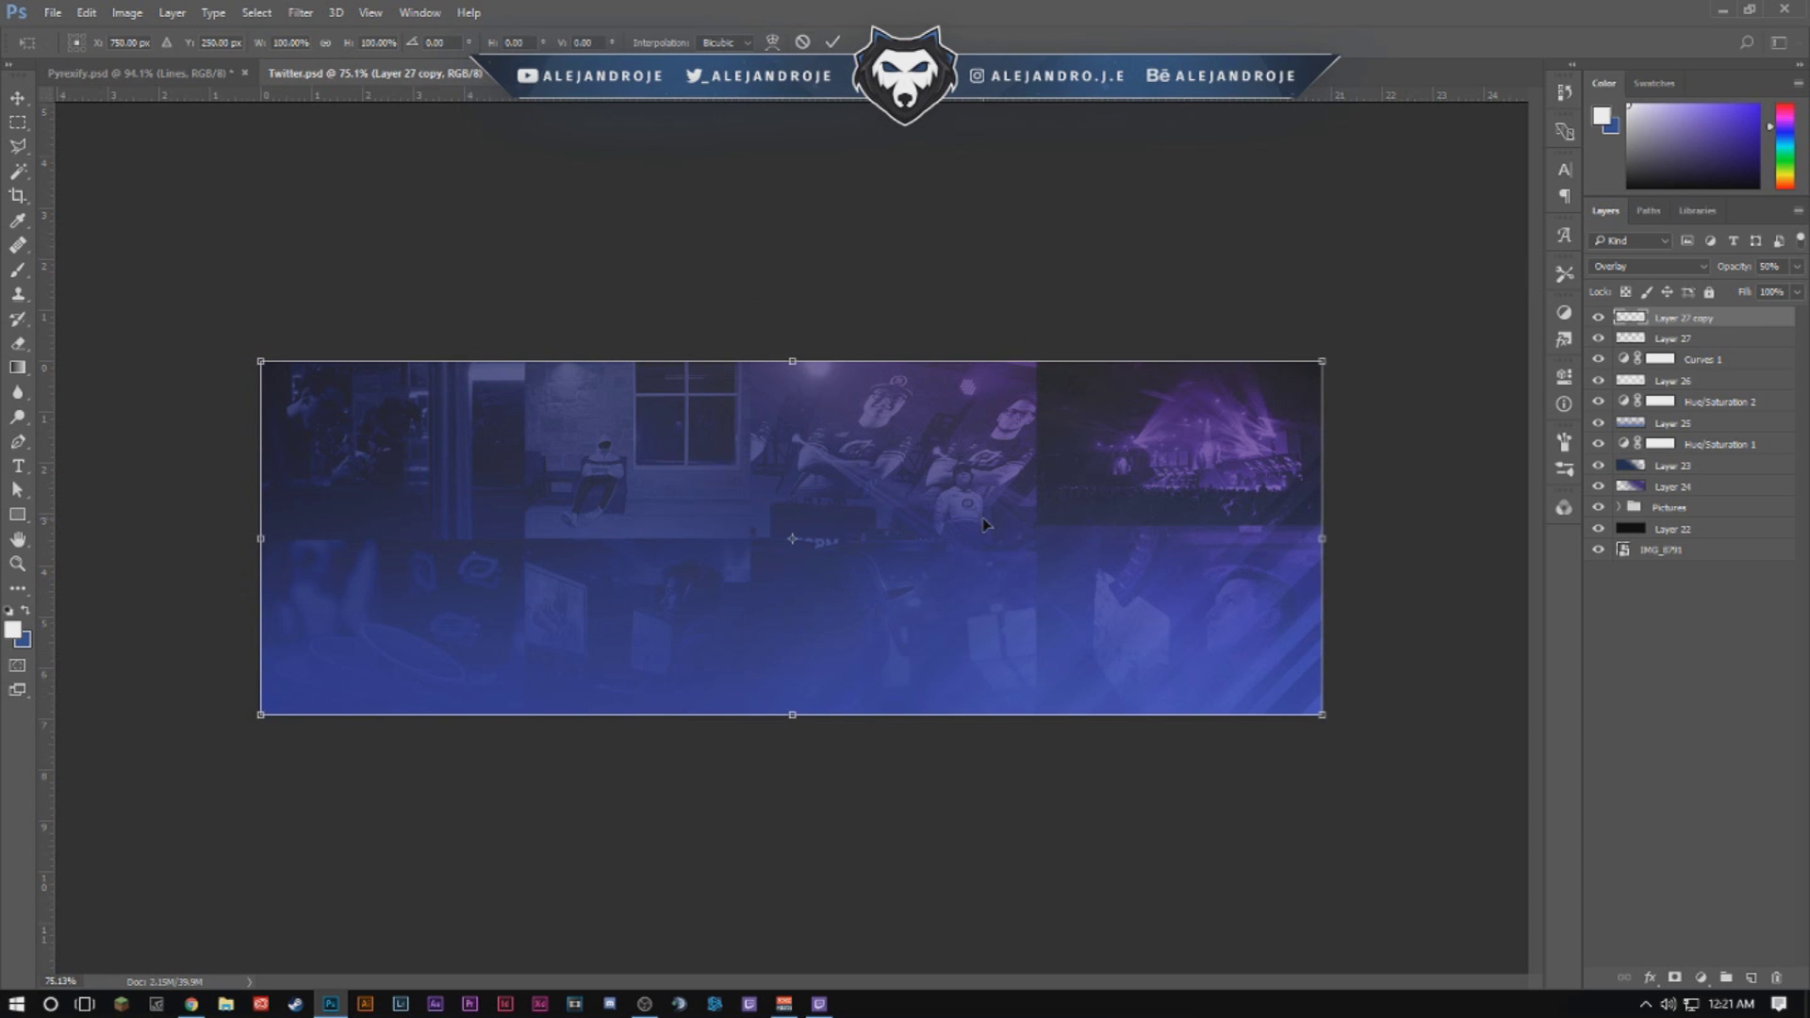
pyautogui.rightClick(983, 524)
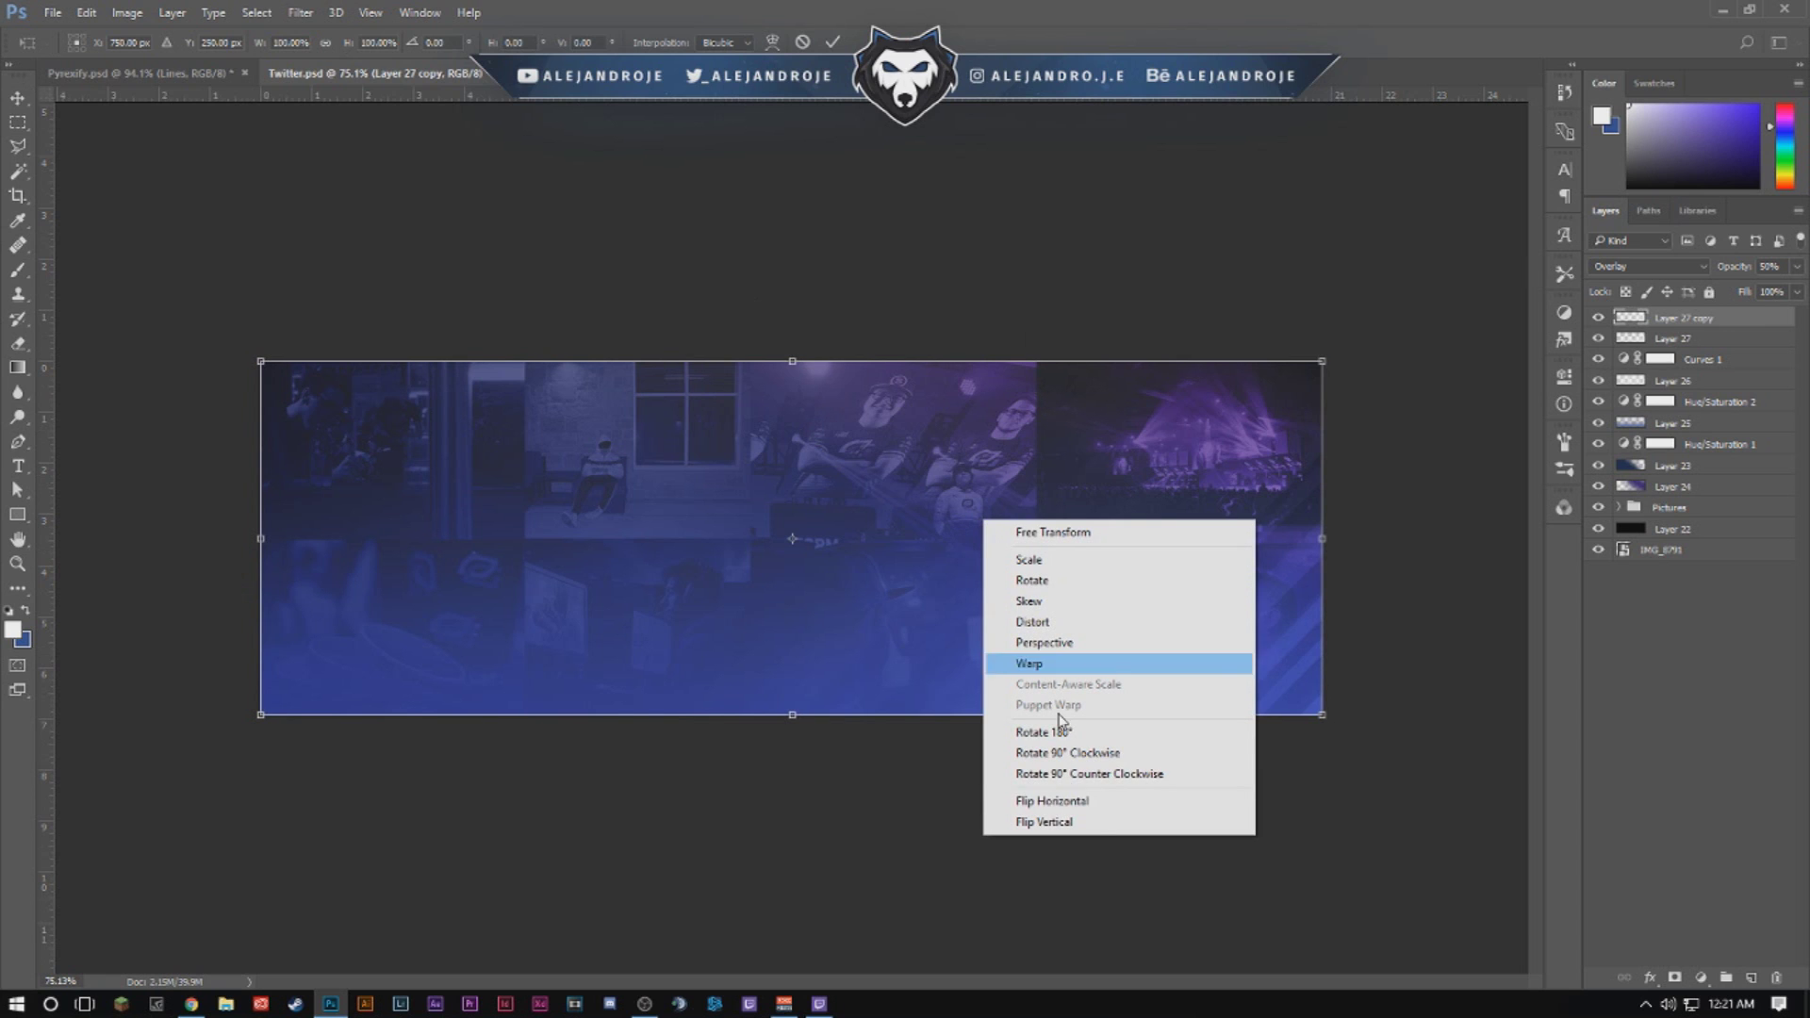
pyautogui.click(1049, 803)
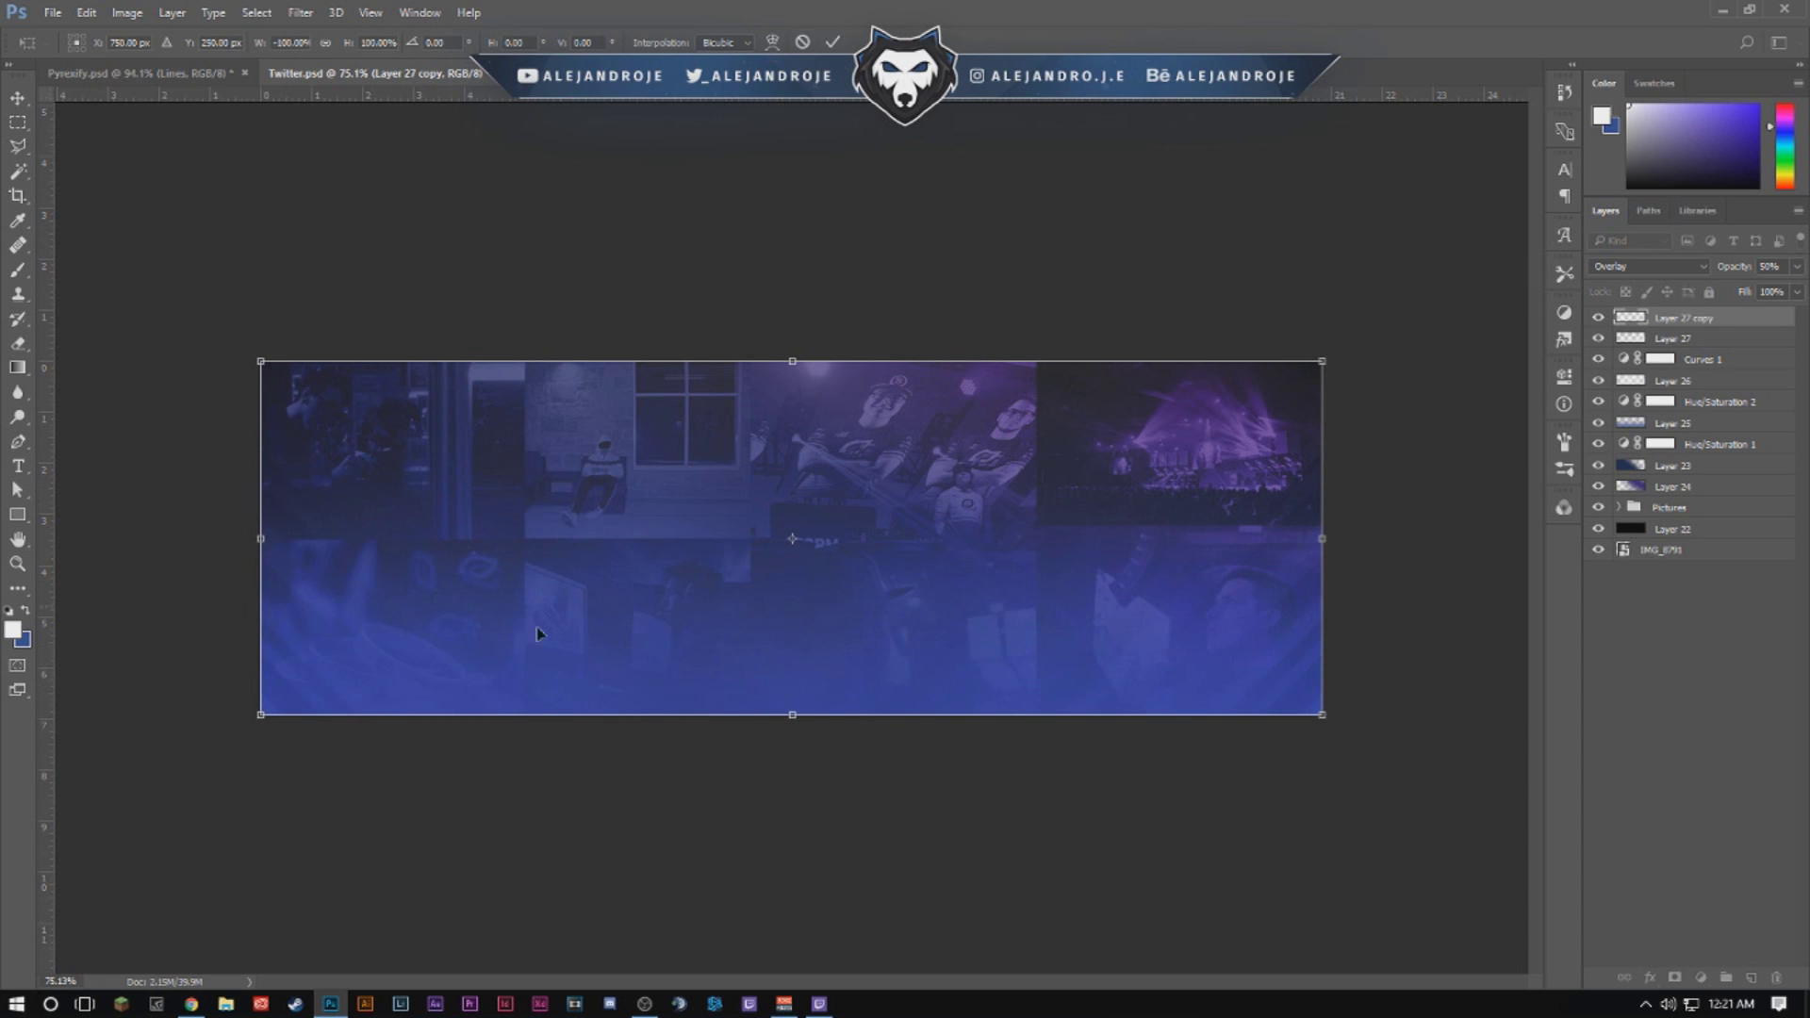
pyautogui.press('Return')
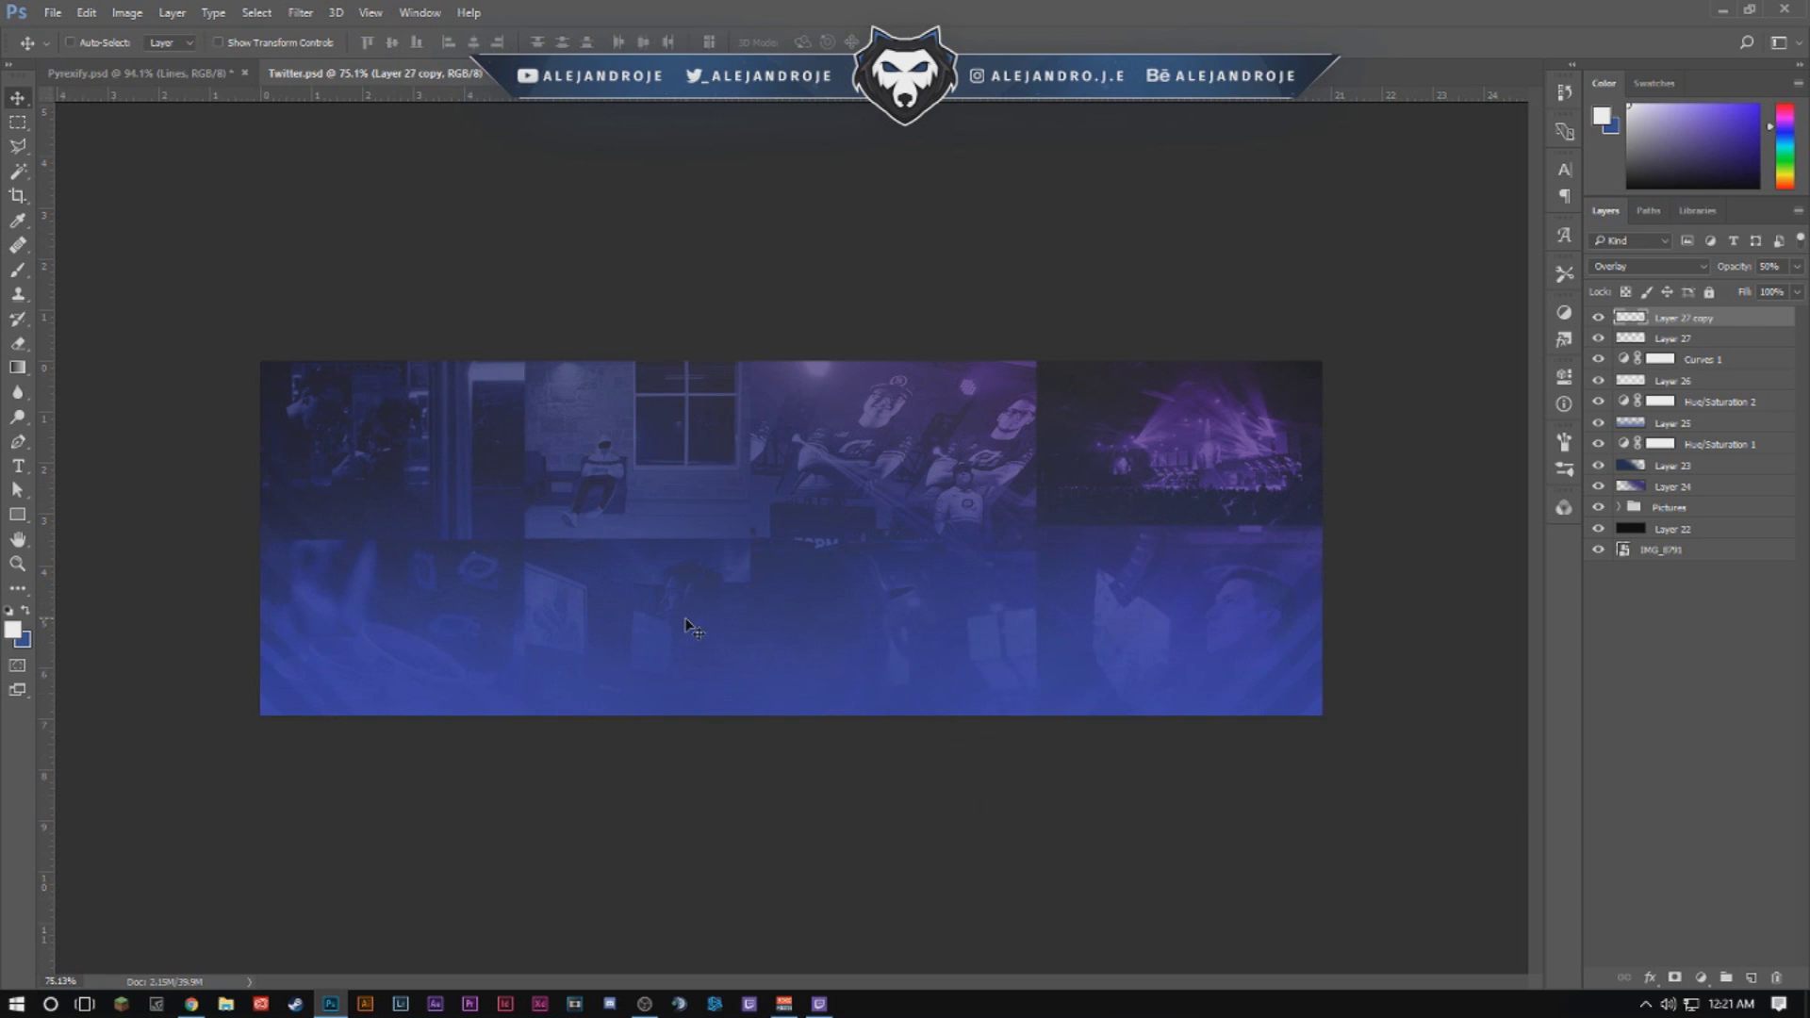
# Flip the duplicated streak layer vertically.
pyautogui.hotkey('ctrl', 't')
pyautogui.rightClick(853, 571)
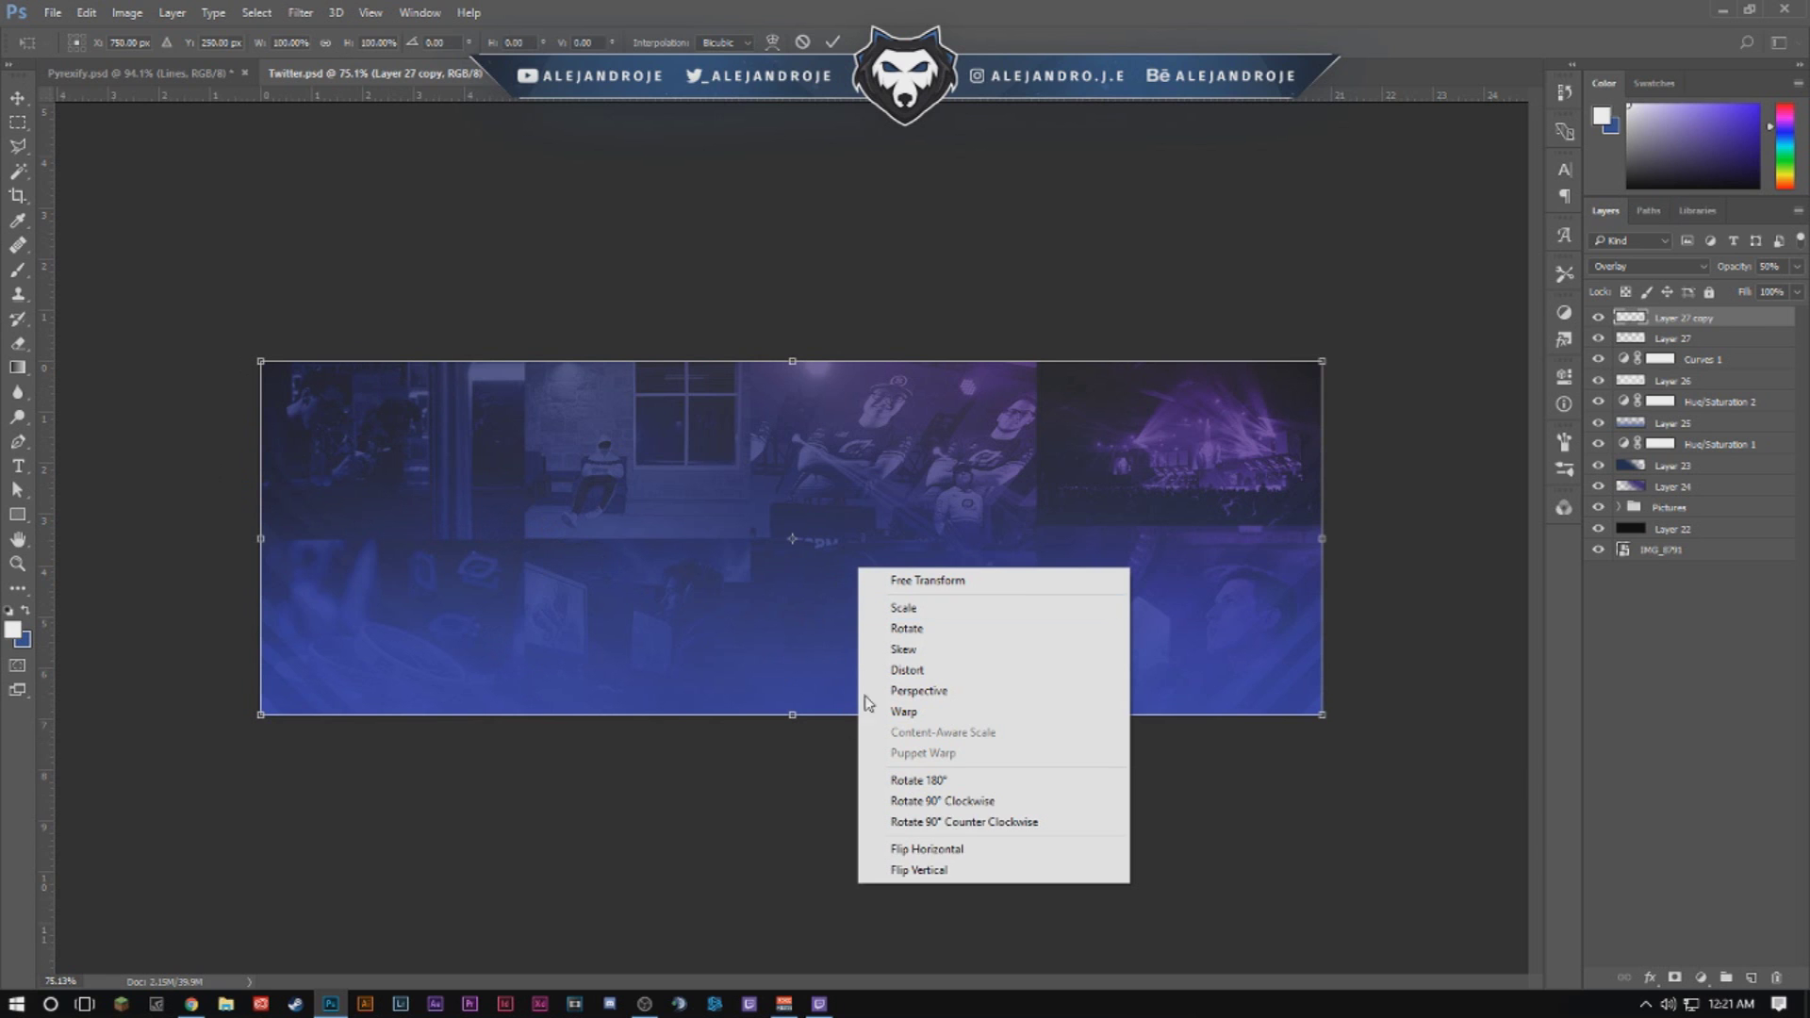
pyautogui.click(914, 869)
pyautogui.press('Return')
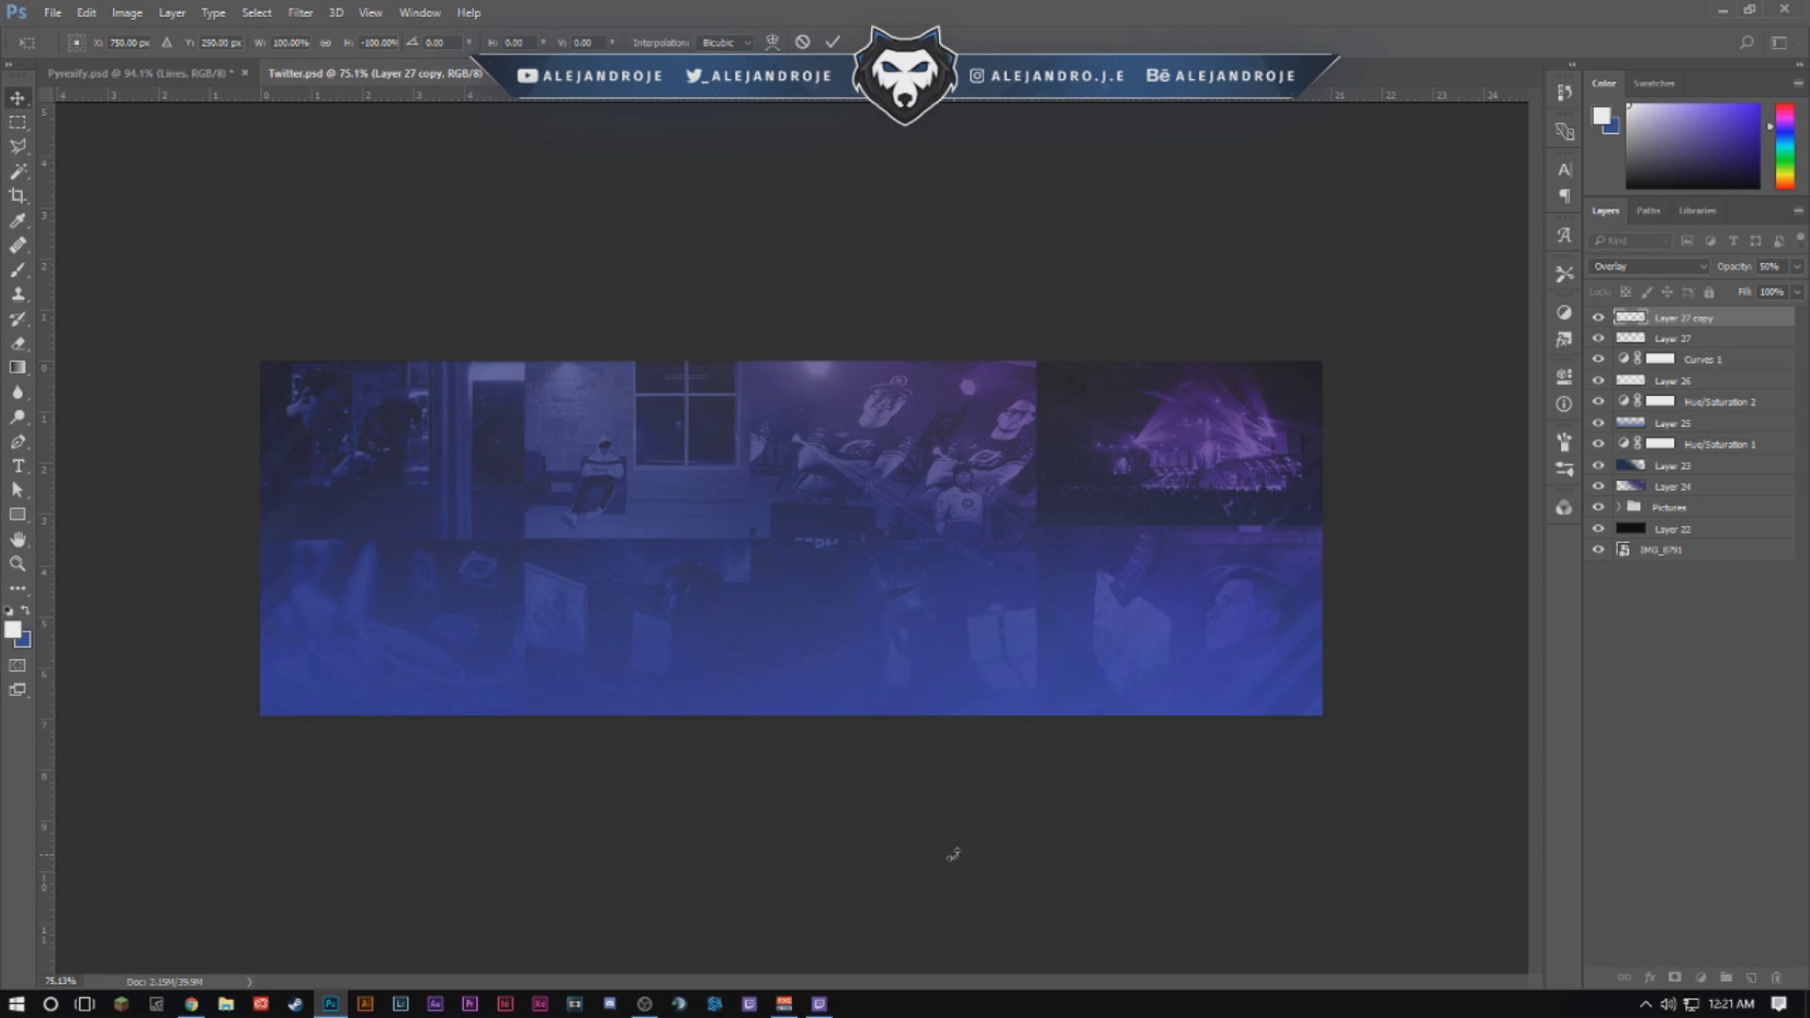
pyautogui.scroll(-3, 857, 740)
pyautogui.scroll(4, 825, 660)
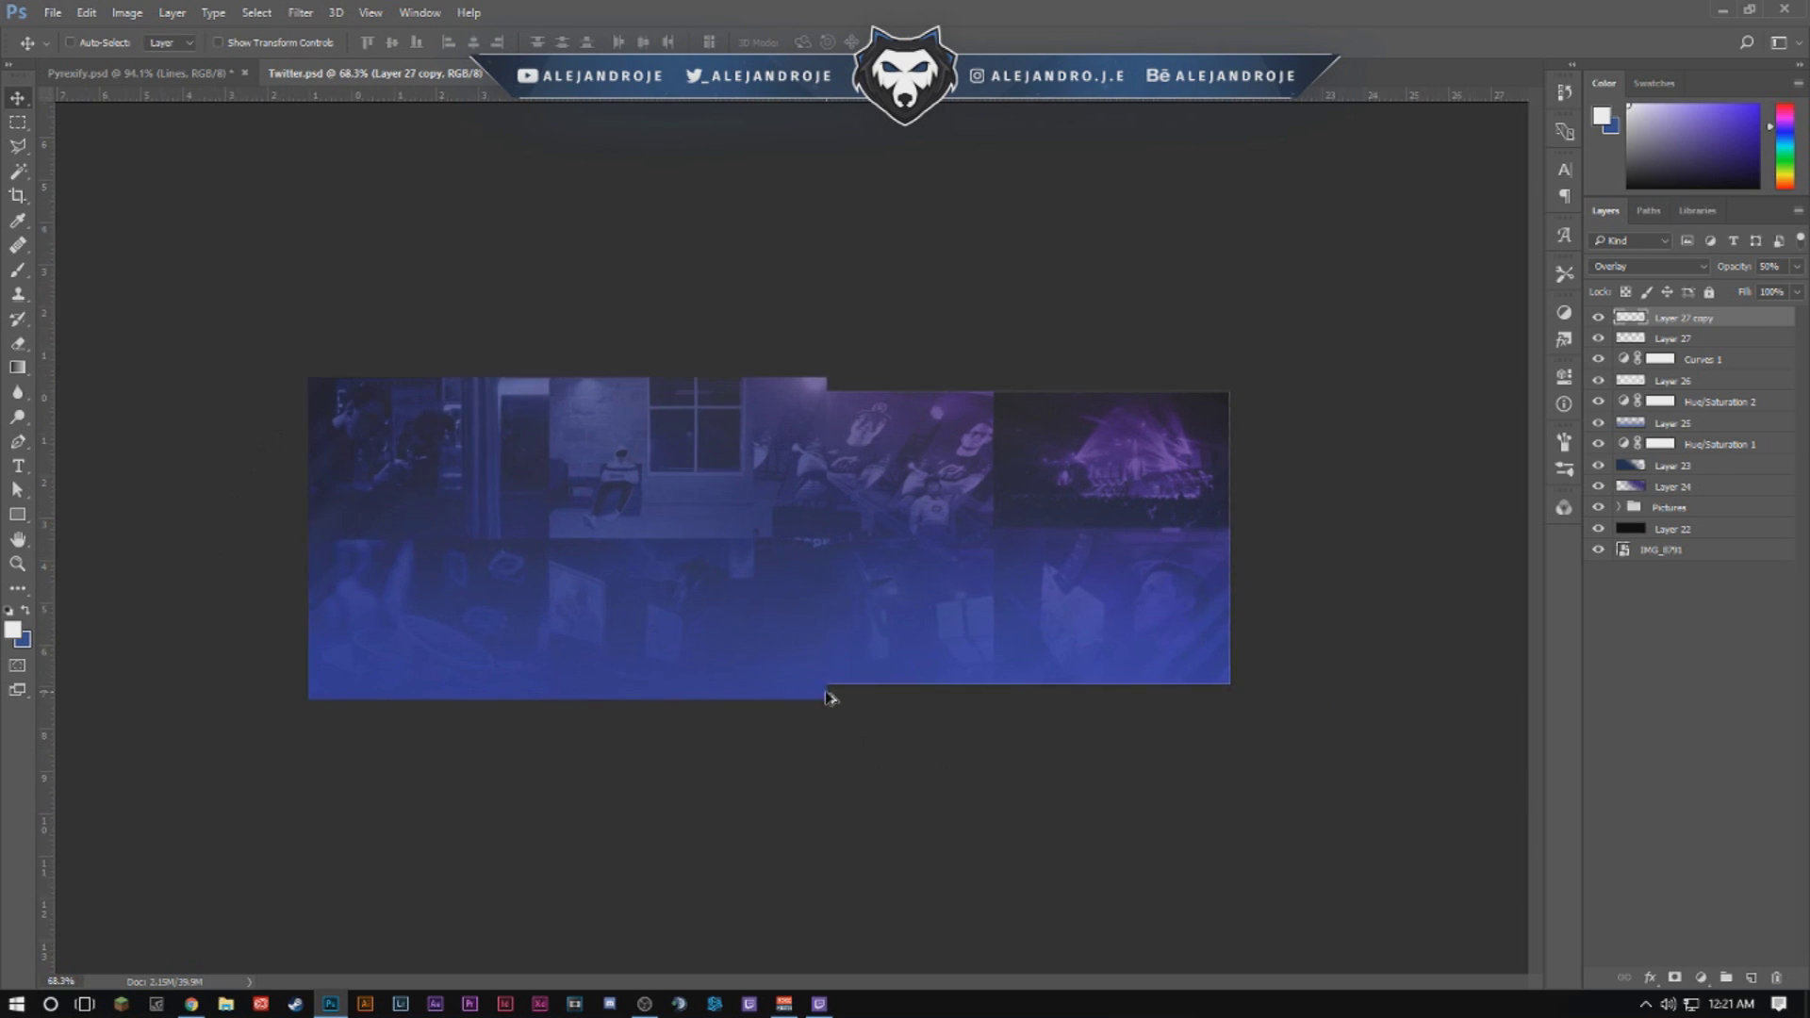
pyautogui.scroll(1, 736, 493)
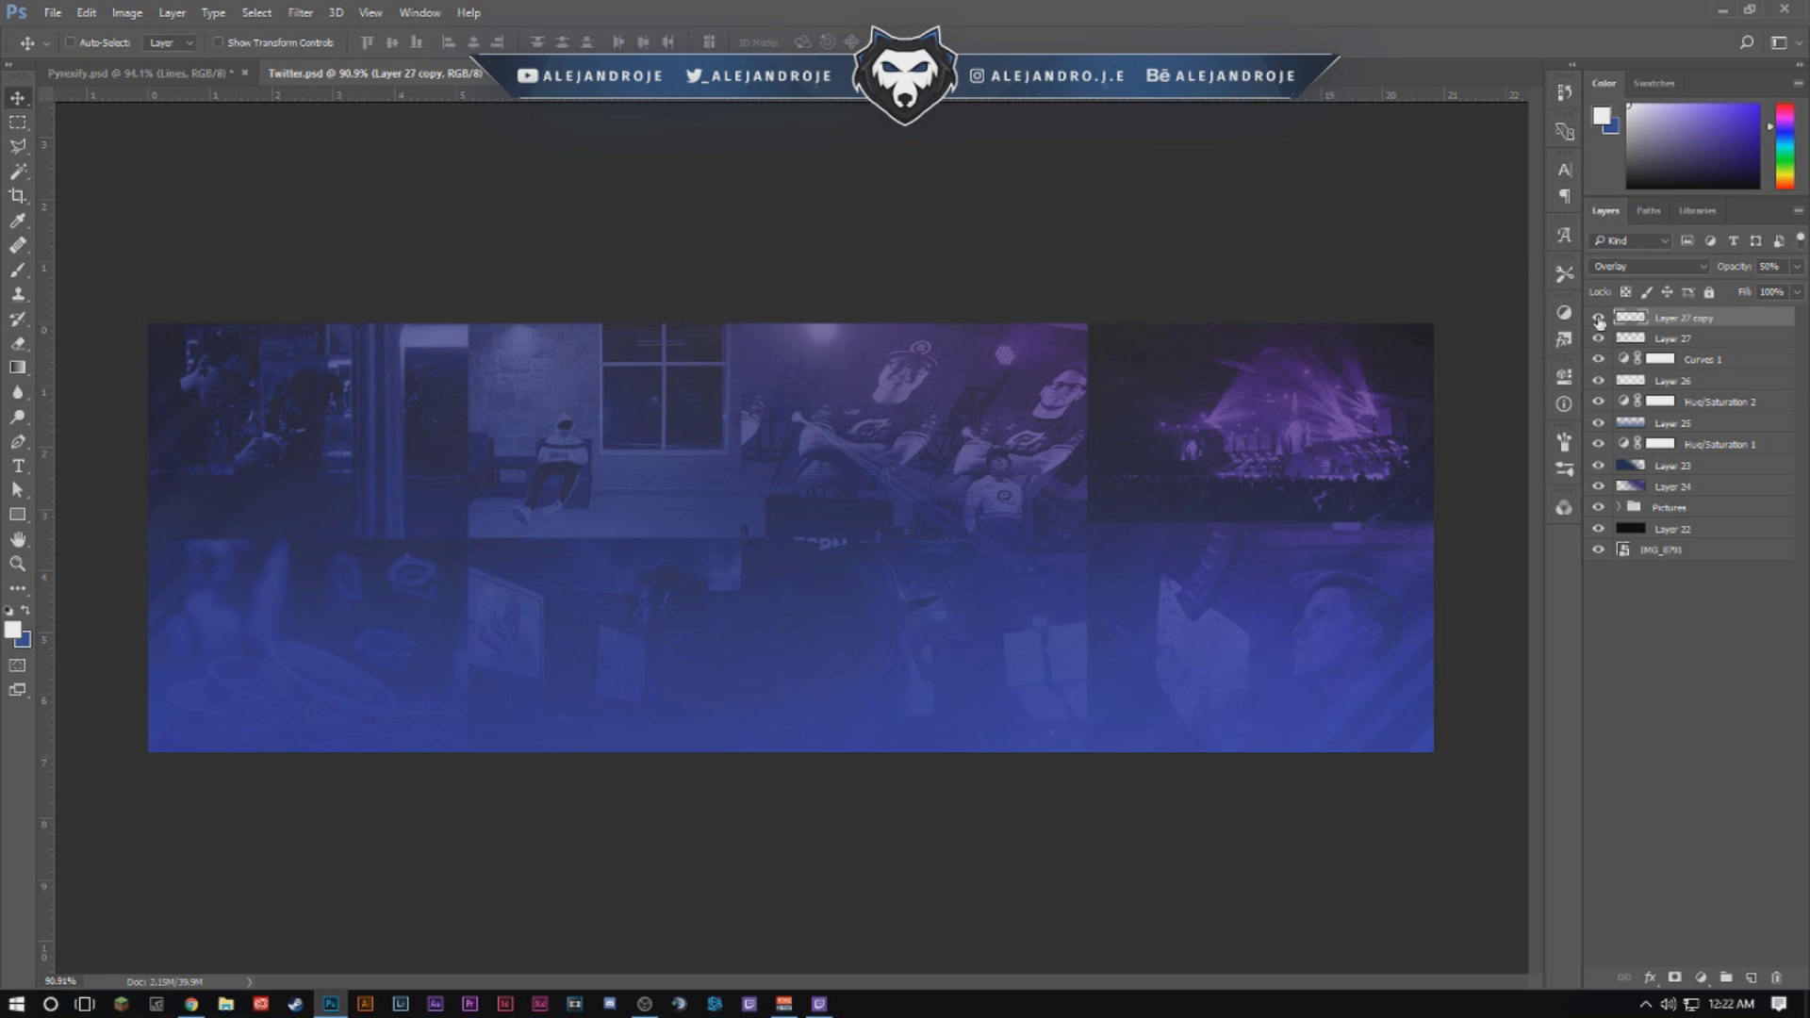
# Compare the banner with and without the flipped streak copy, and set the copy's opacity to 75%.
pyautogui.click(1598, 321)
pyautogui.click(1597, 321)
pyautogui.write('75')
pyautogui.moveTo(641, 450); pyautogui.dragTo(636, 505)
pyautogui.scroll(-2, 820, 573)
pyautogui.scroll(4, 820, 573)
pyautogui.scroll(-2, 820, 577)
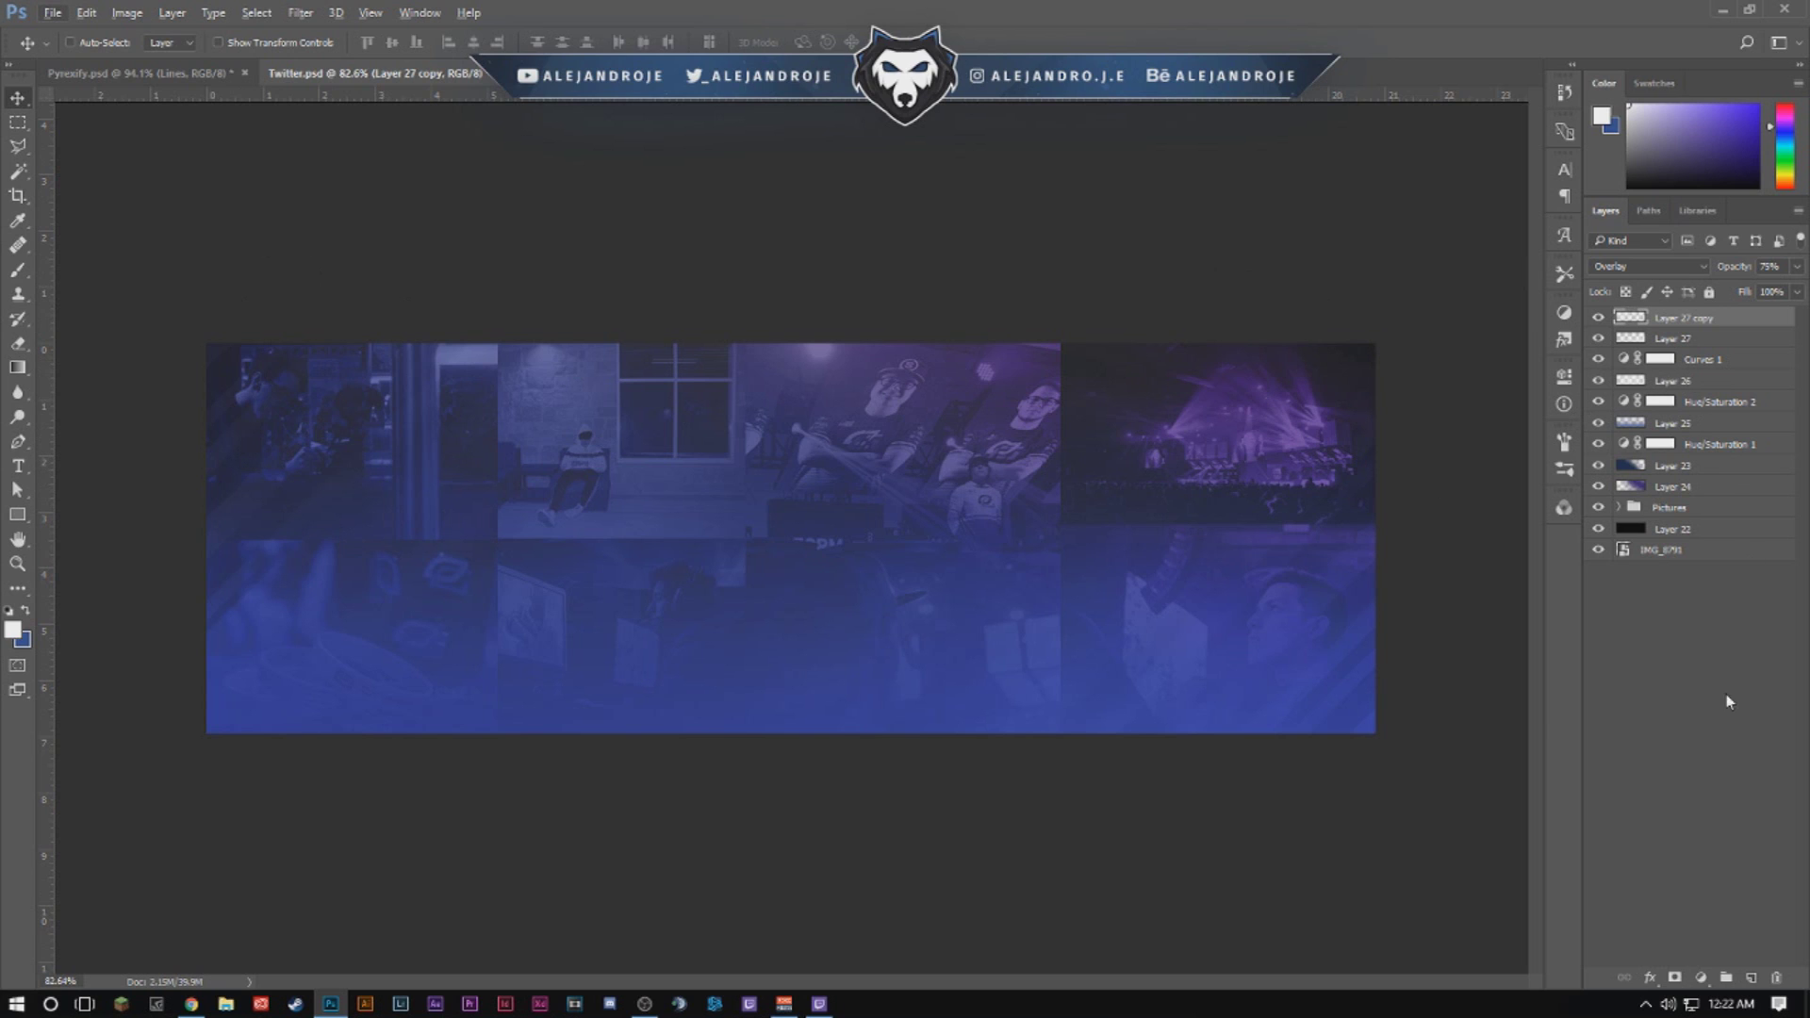
# Add a new empty layer below both streak layers and move the Curves adjustment to the top of the layer stack.
pyautogui.click(1718, 359)
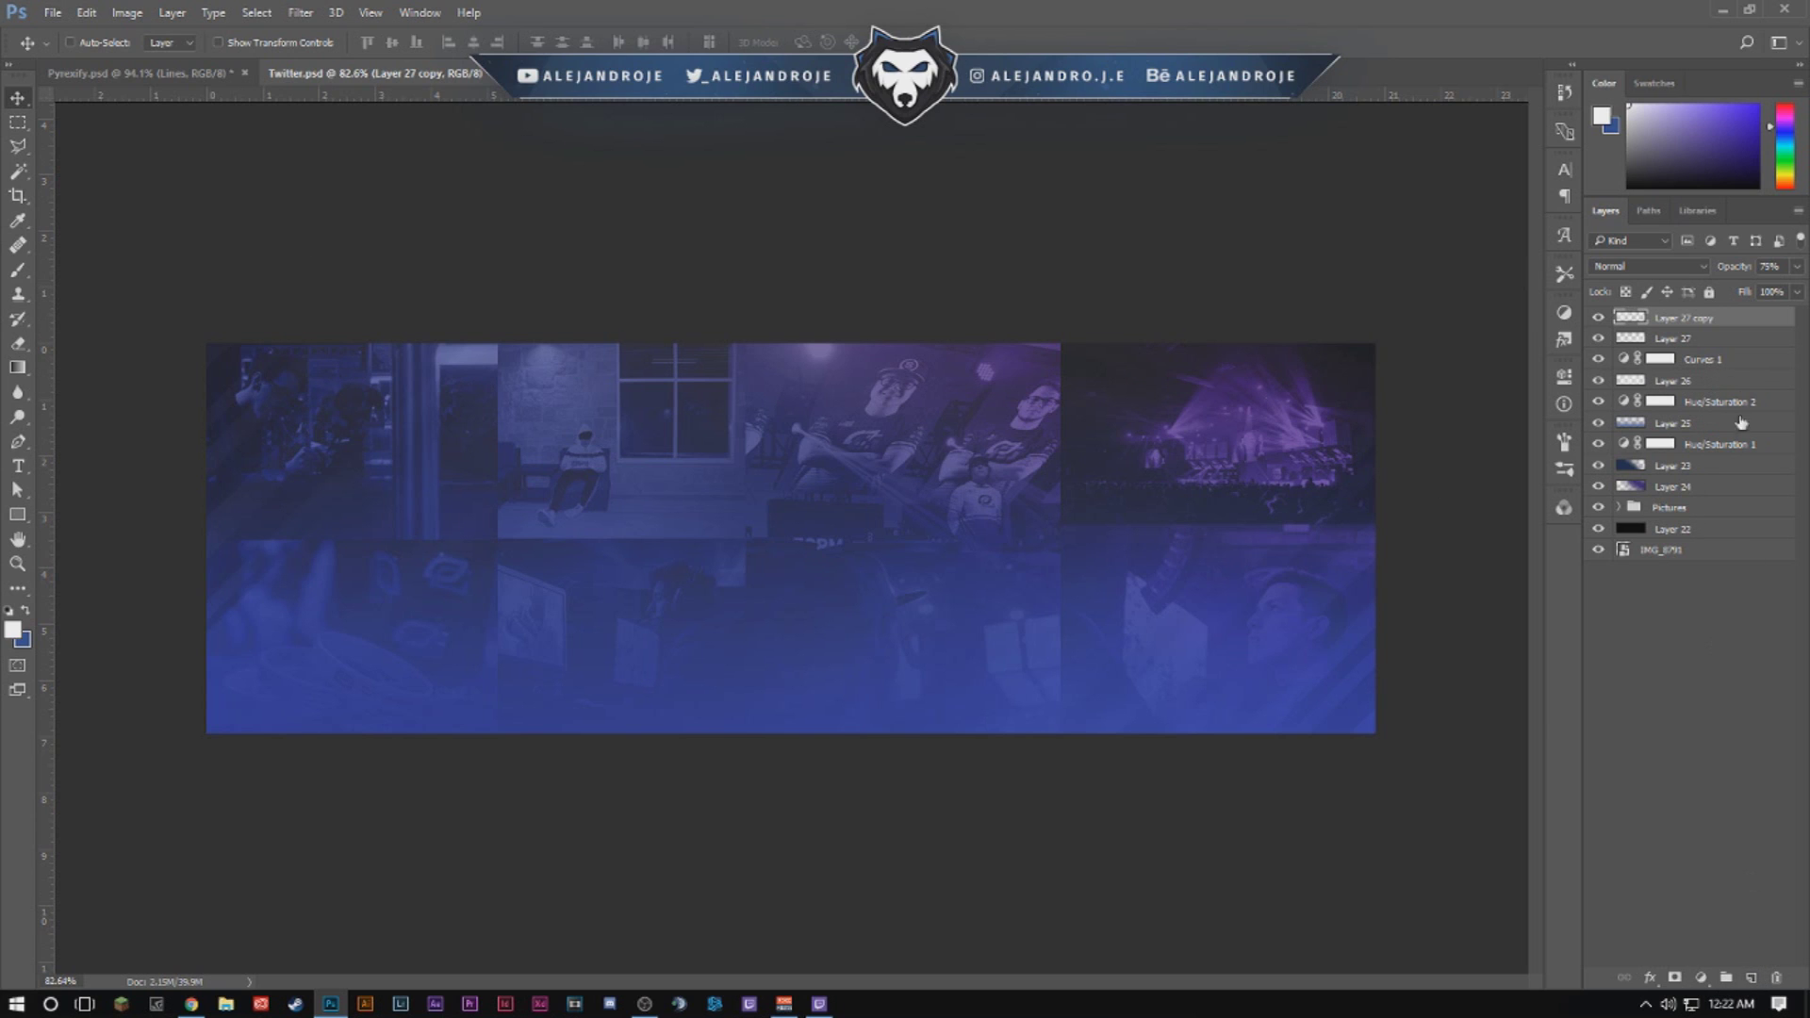
pyautogui.click(1752, 977)
pyautogui.moveTo(1742, 386); pyautogui.dragTo(1739, 318)
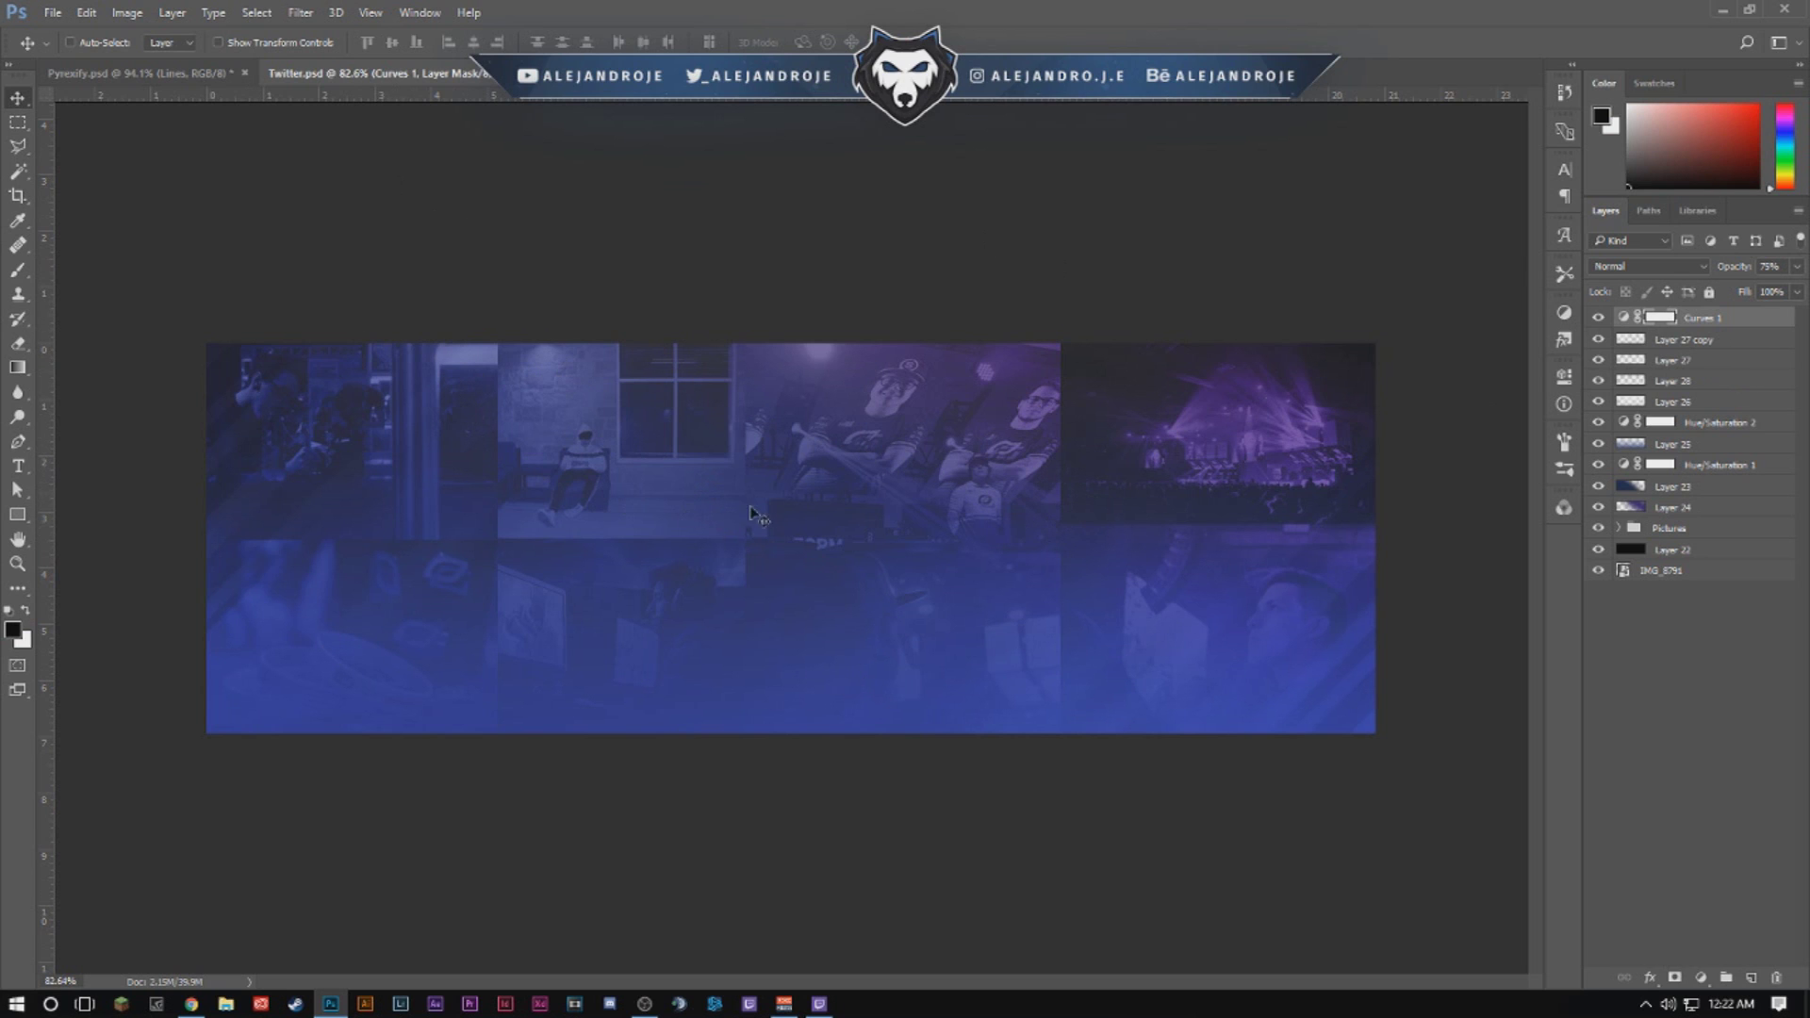
# Toggle the visibility of each of the two streak layers to compare their effect on the banner.
pyautogui.click(1697, 346)
pyautogui.click(1598, 341)
pyautogui.click(1599, 341)
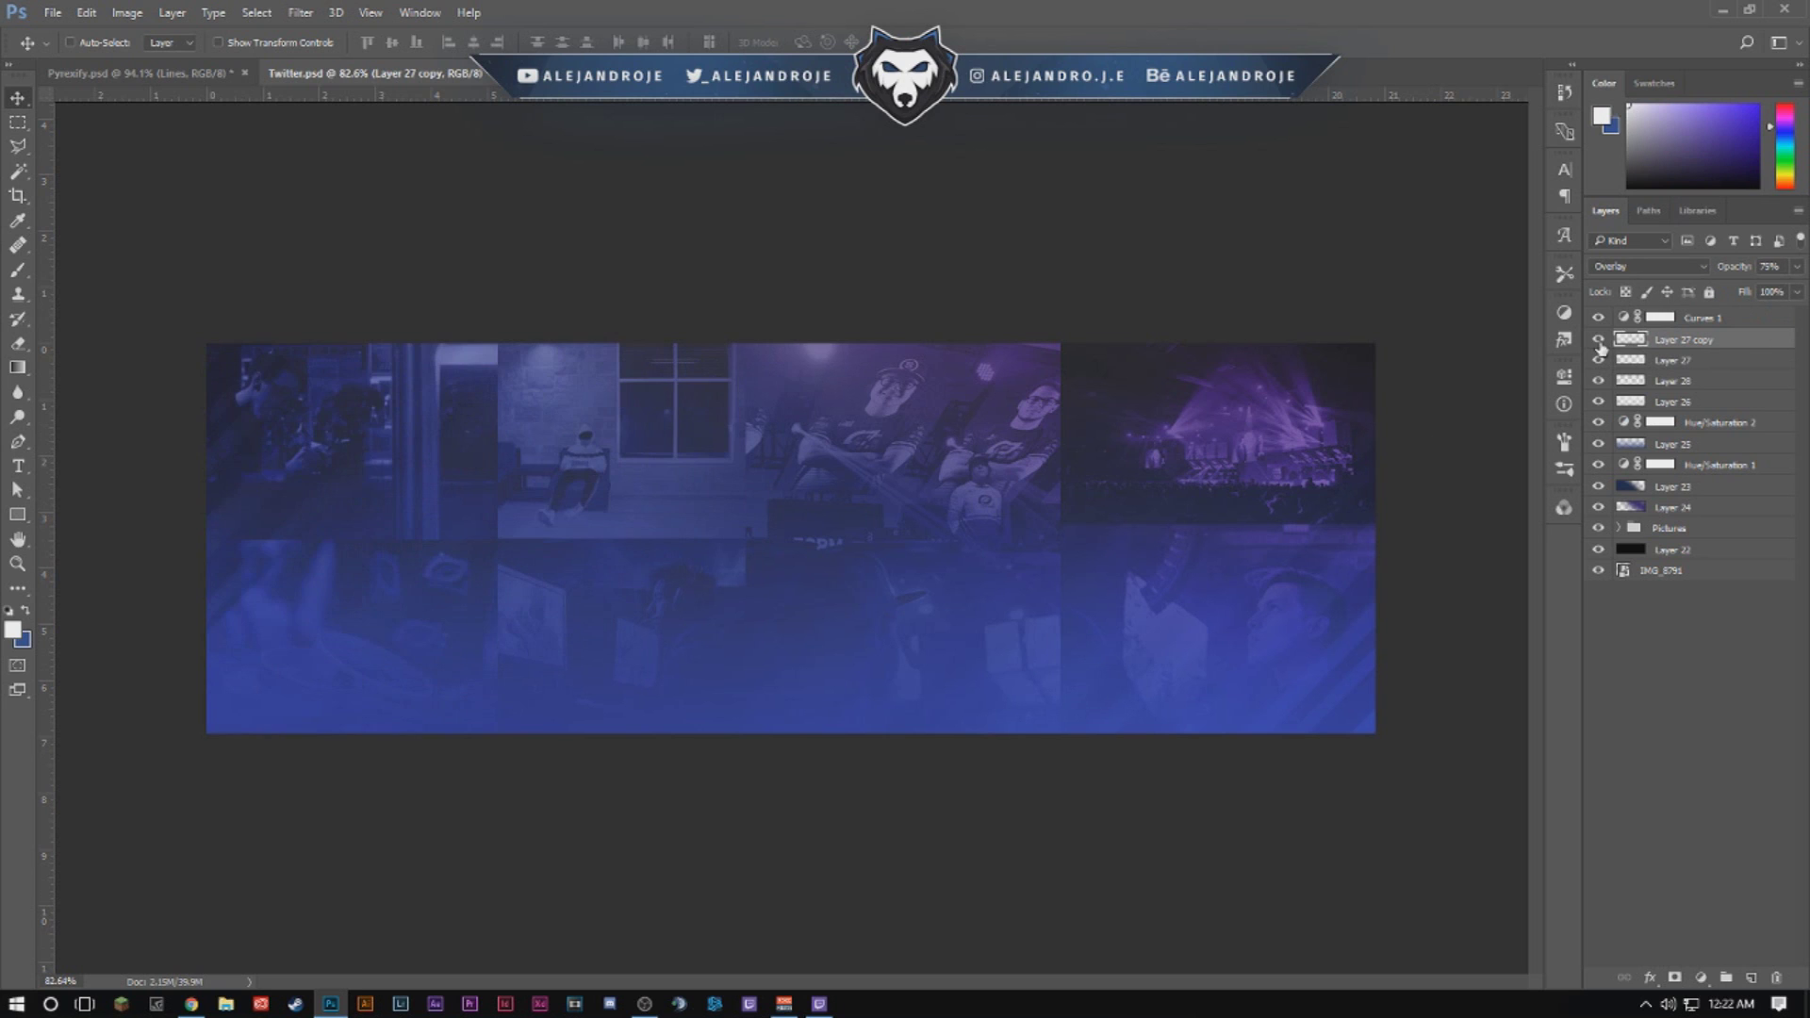
pyautogui.click(1706, 362)
pyautogui.click(1599, 361)
pyautogui.click(1598, 361)
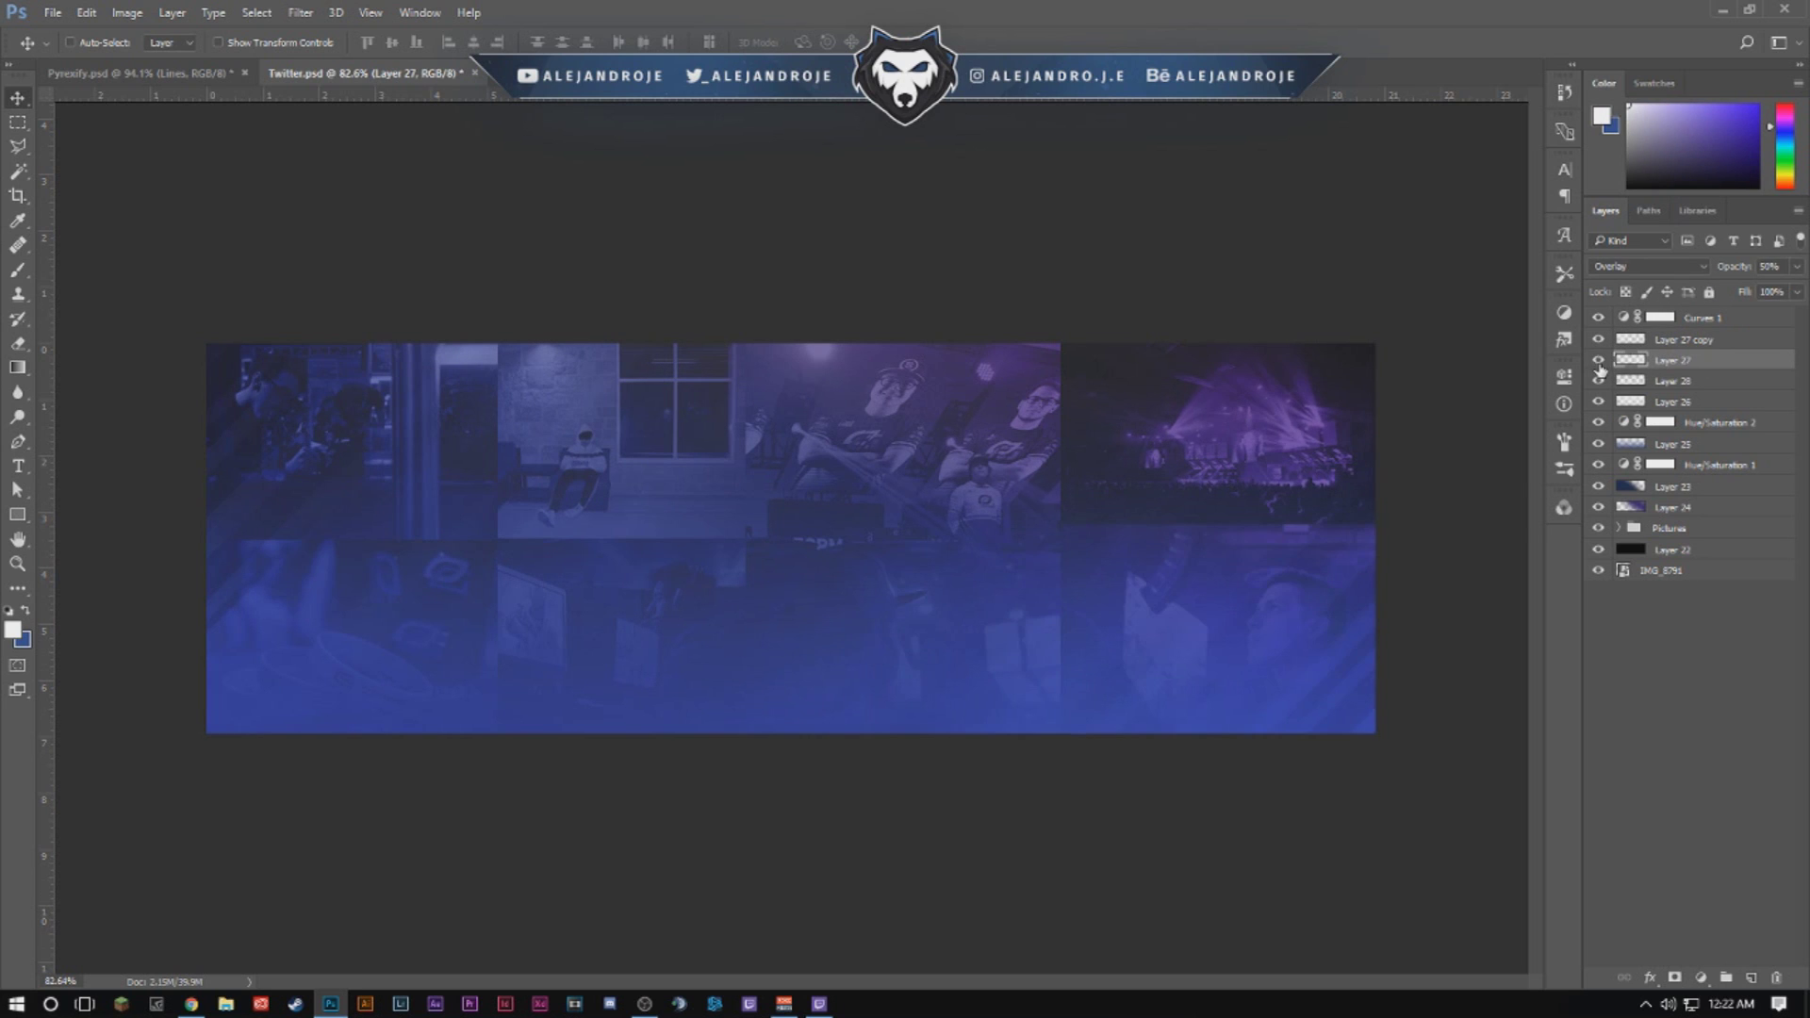
# Paint a soft blue glow over the banner's left end on the new empty layer with the soft round brush enlarged to about 1675 px.
pyautogui.click(1620, 381)
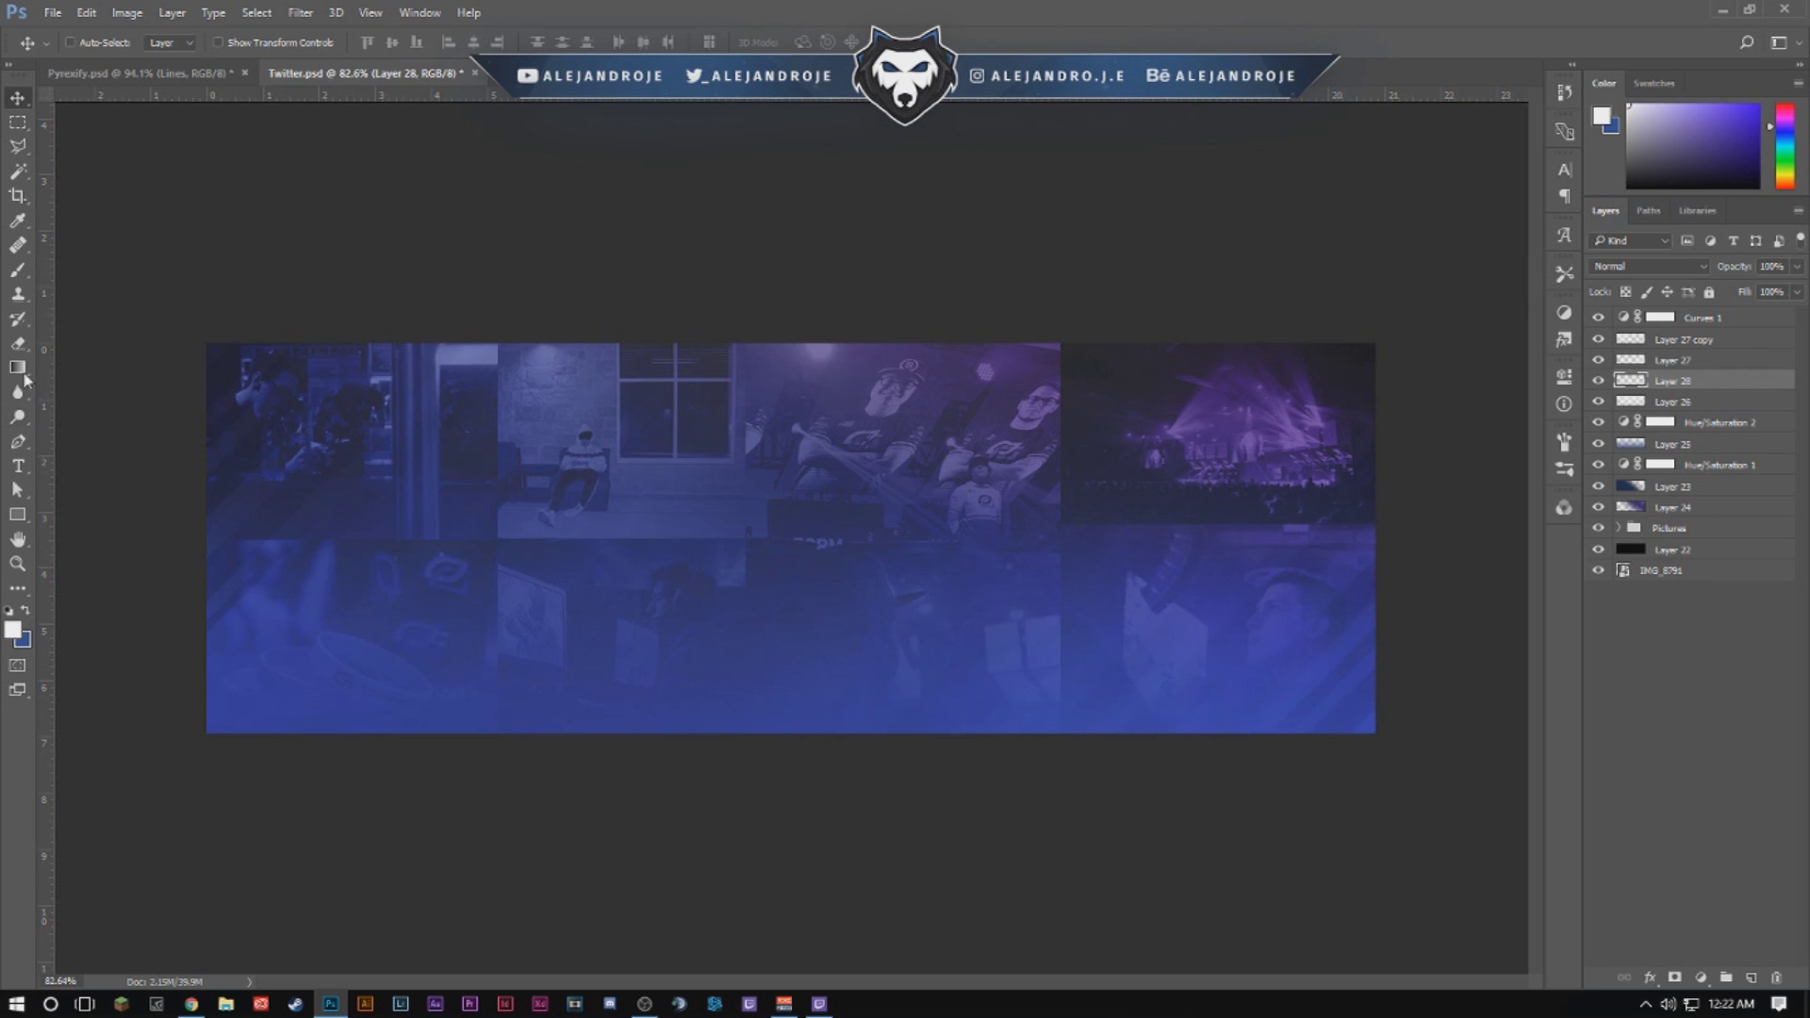
pyautogui.click(18, 269)
pyautogui.click(26, 610)
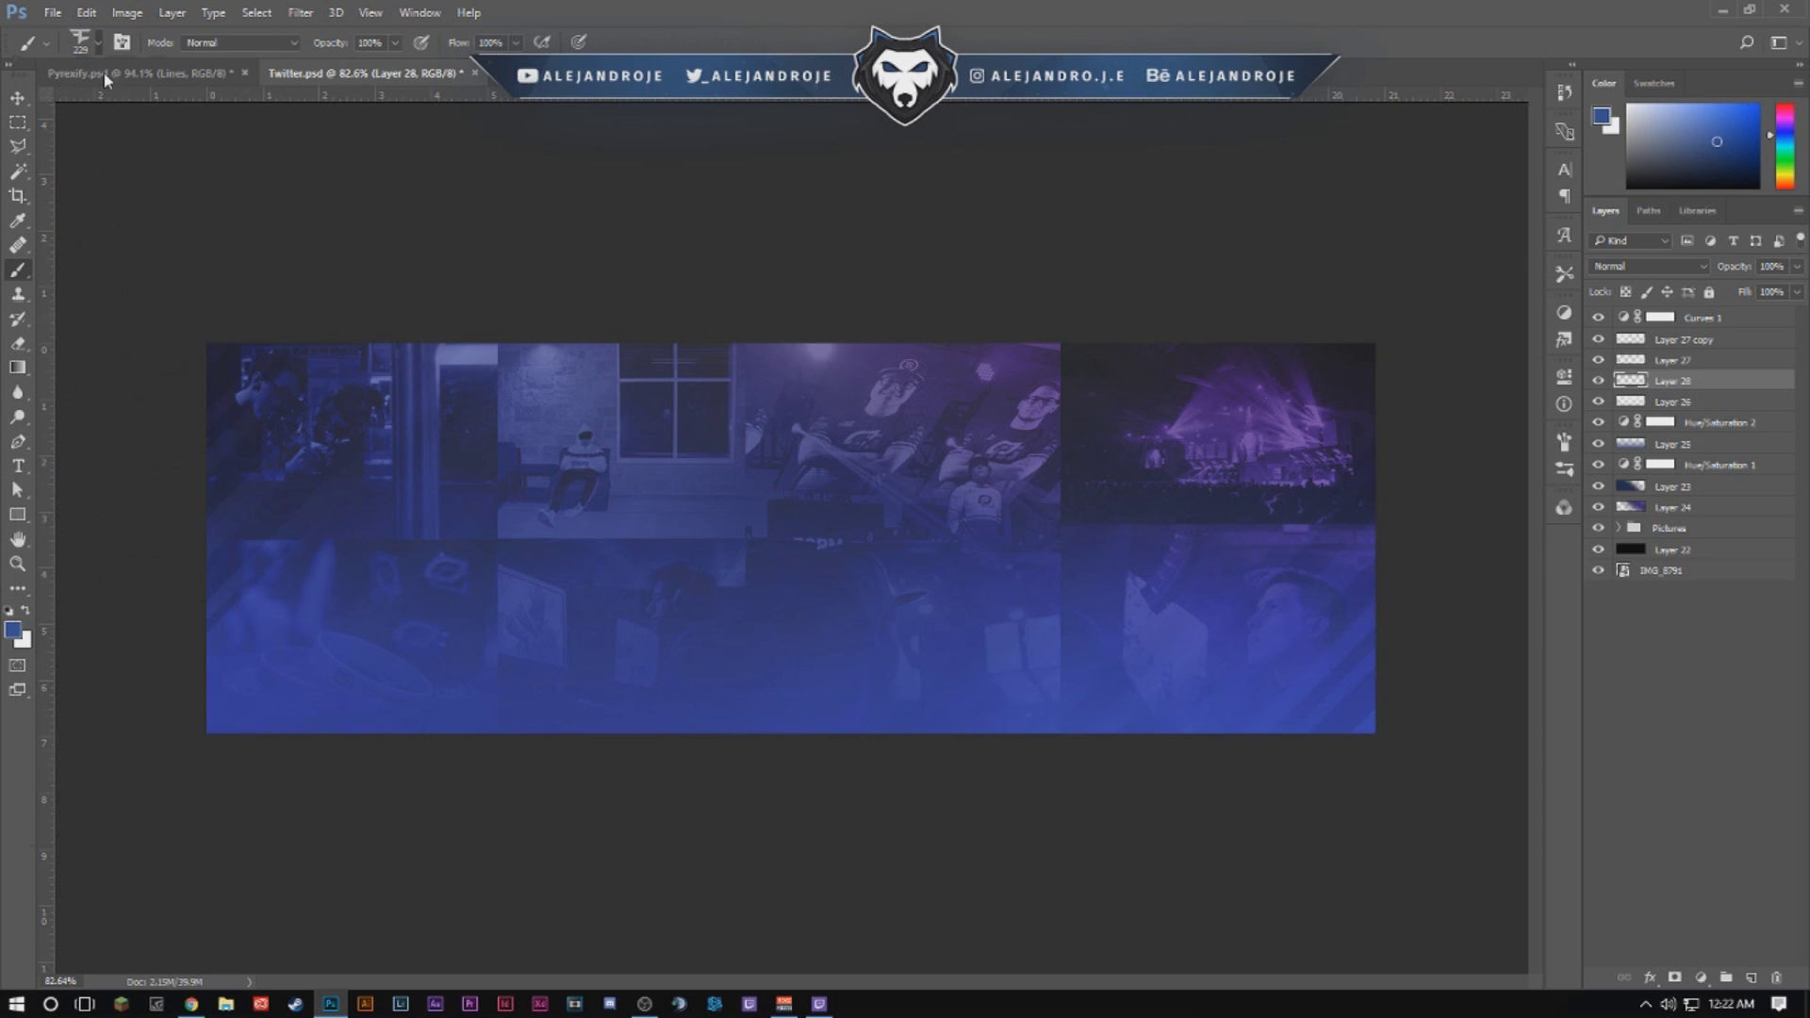
pyautogui.click(98, 43)
pyautogui.doubleClick(39, 187)
pyautogui.scroll(-4, 792, 536)
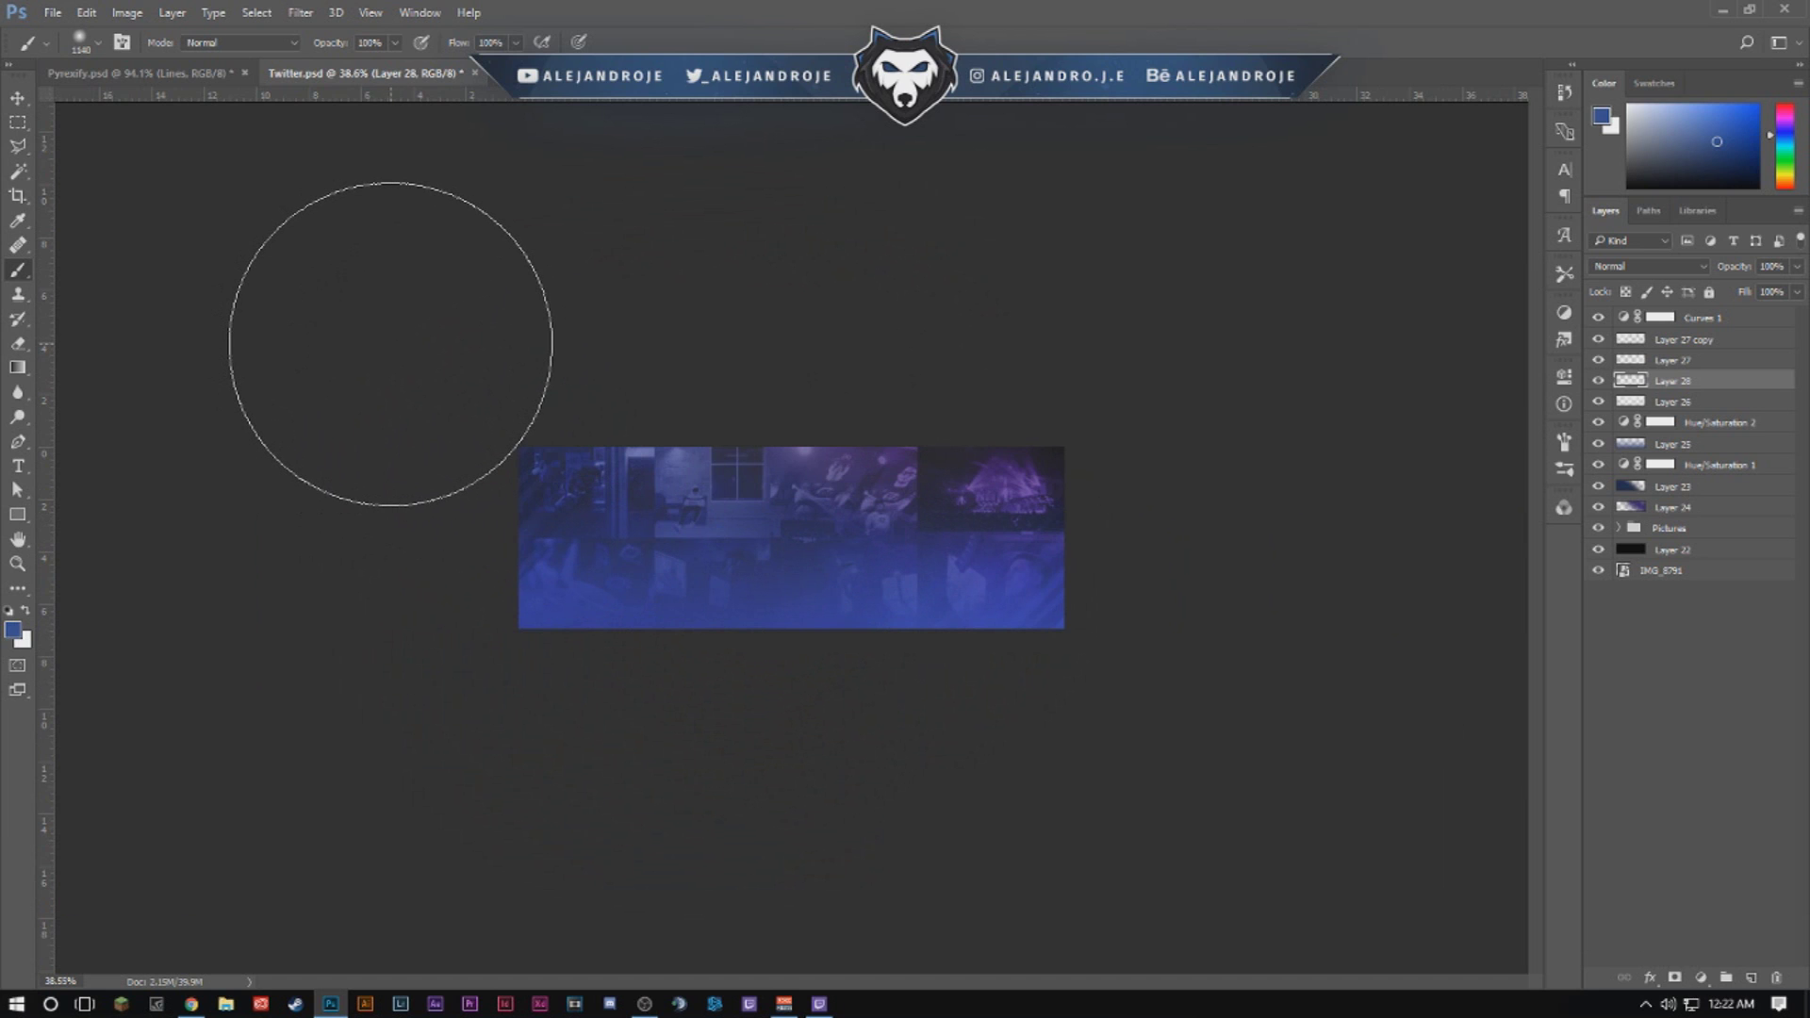
pyautogui.moveTo(670, 489)
pyautogui.mouseDown()
pyautogui.moveTo(788, 497)
pyautogui.moveTo(731, 493)
pyautogui.mouseUp()
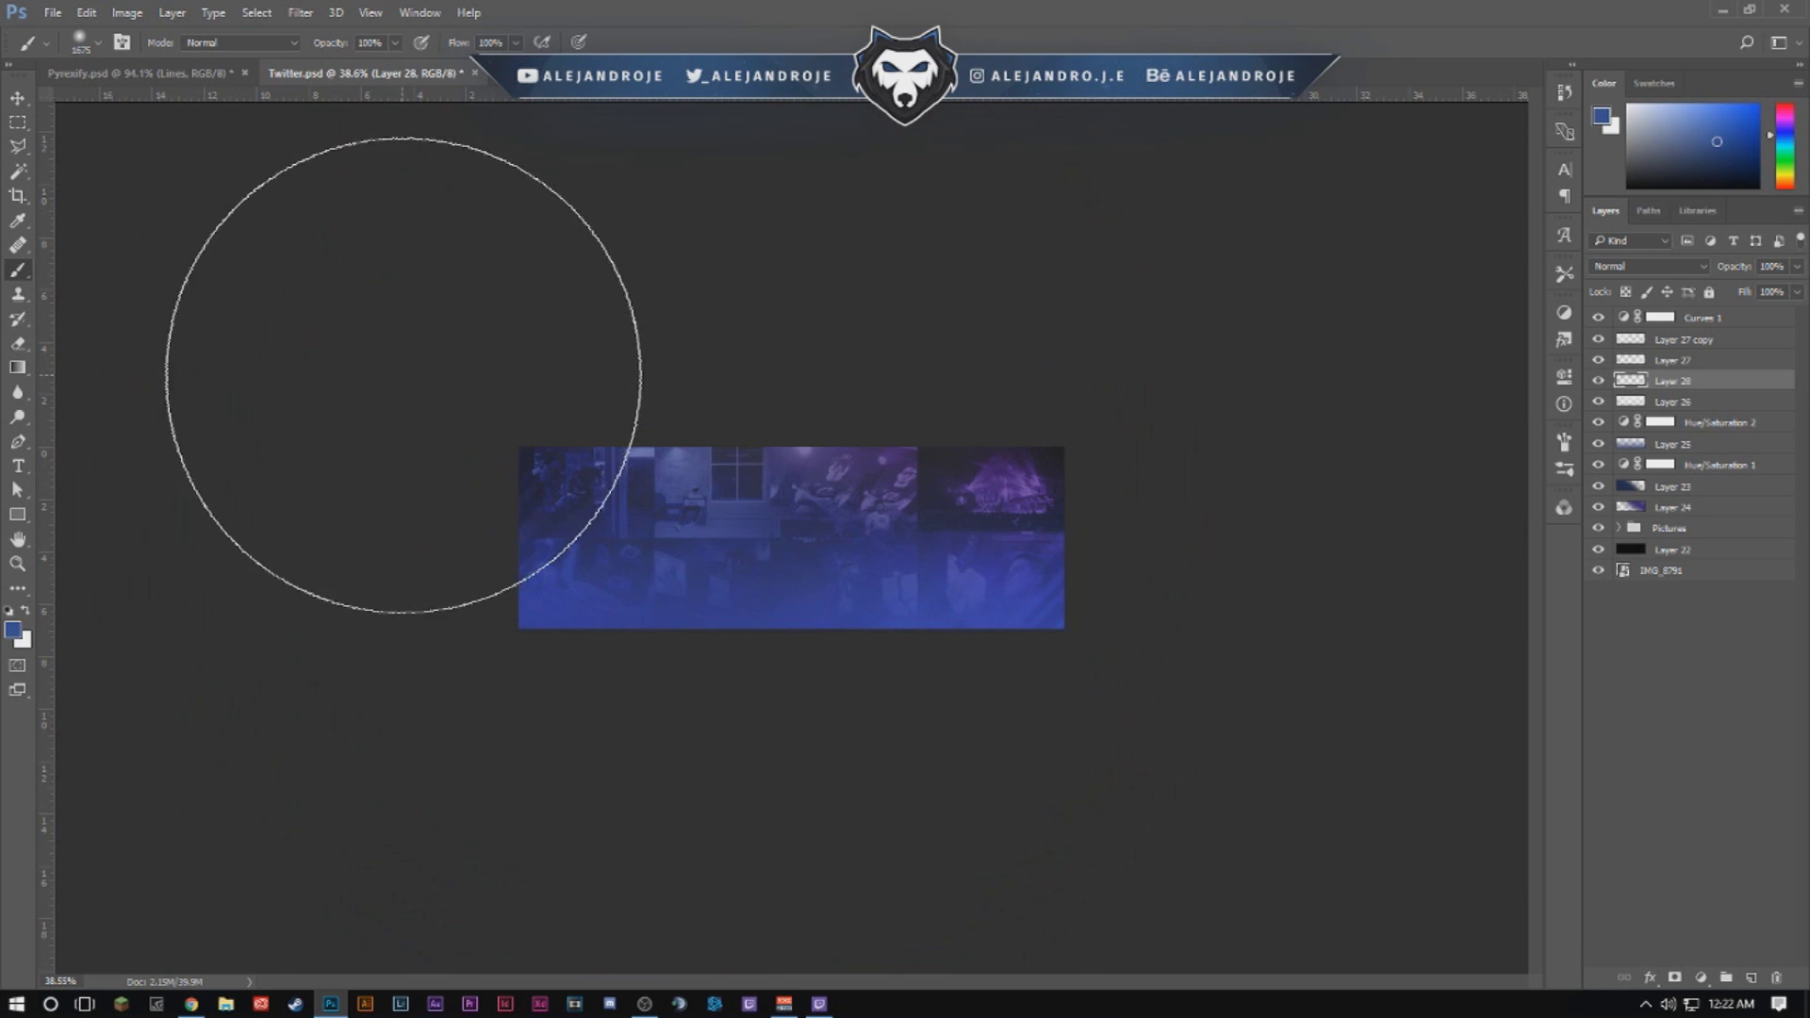
pyautogui.click(17, 97)
pyautogui.hotkey('ctrl', '1')
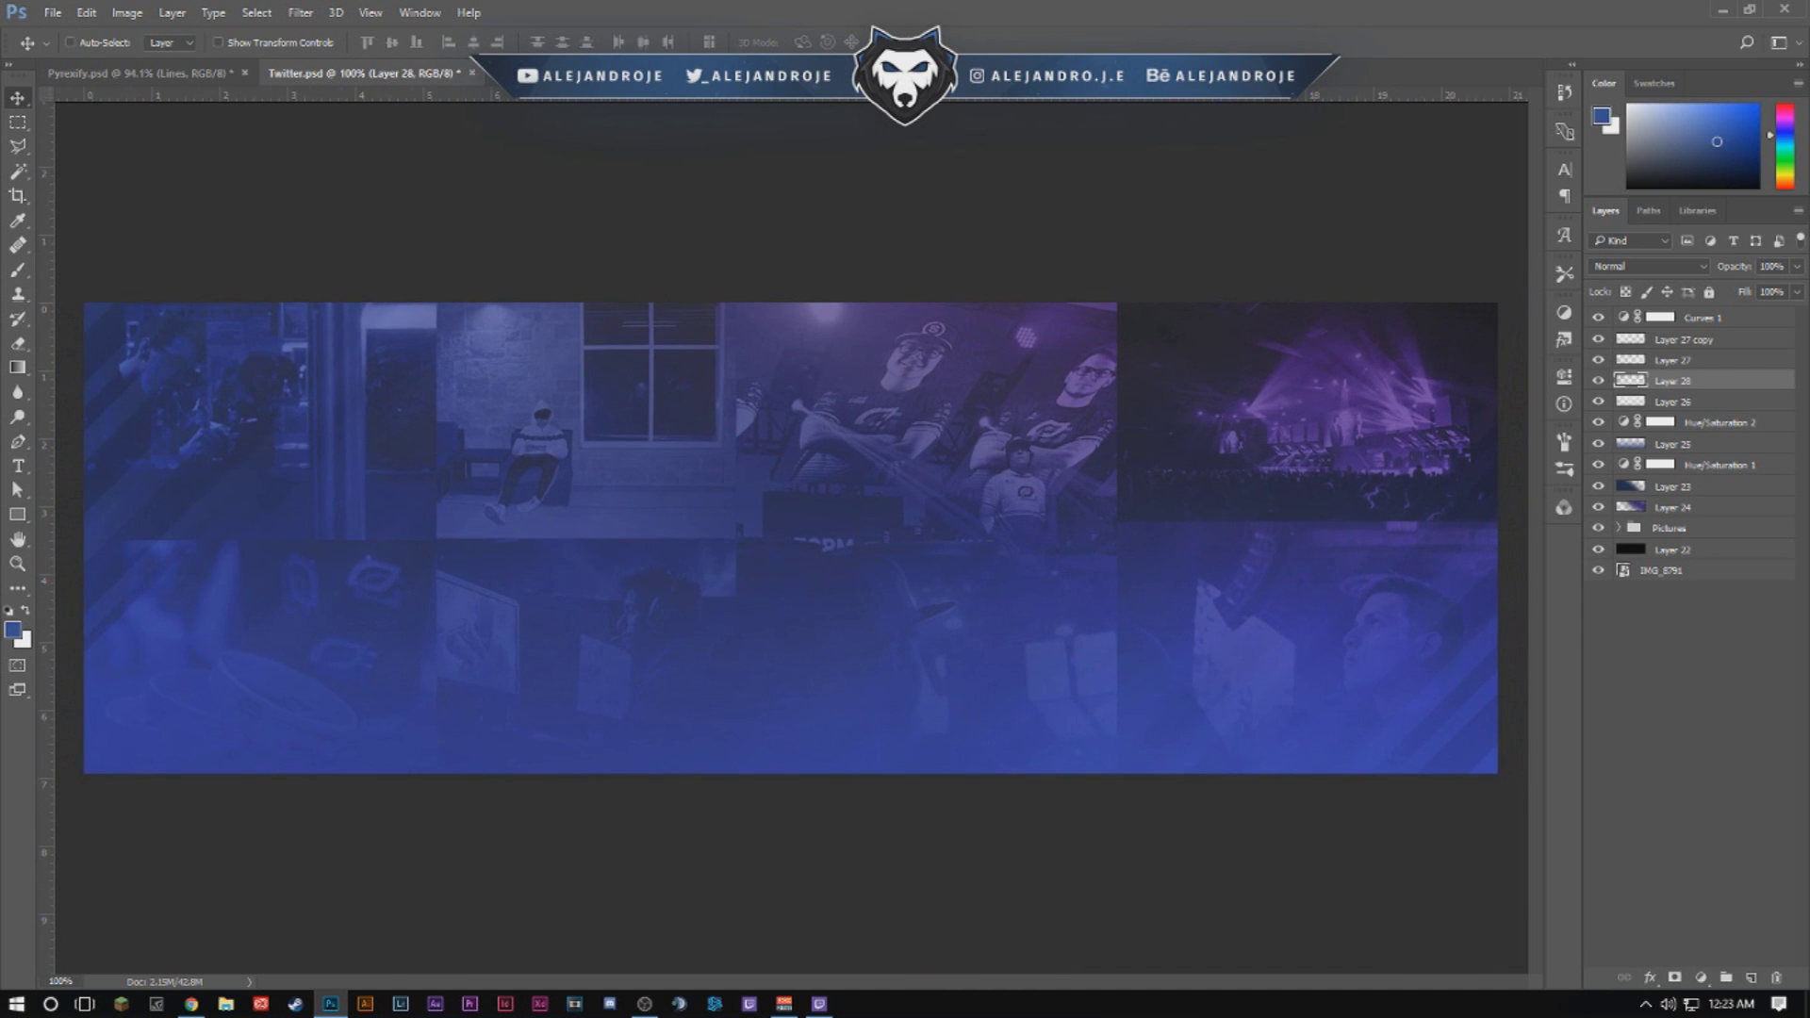
# Duplicate the blue glow layer, flip the copy horizontally and move it to the banner's right end.
pyautogui.moveTo(881, 323); pyautogui.dragTo(1082, 449)
pyautogui.hotkey('ctrl', 't')
pyautogui.rightClick(230, 479)
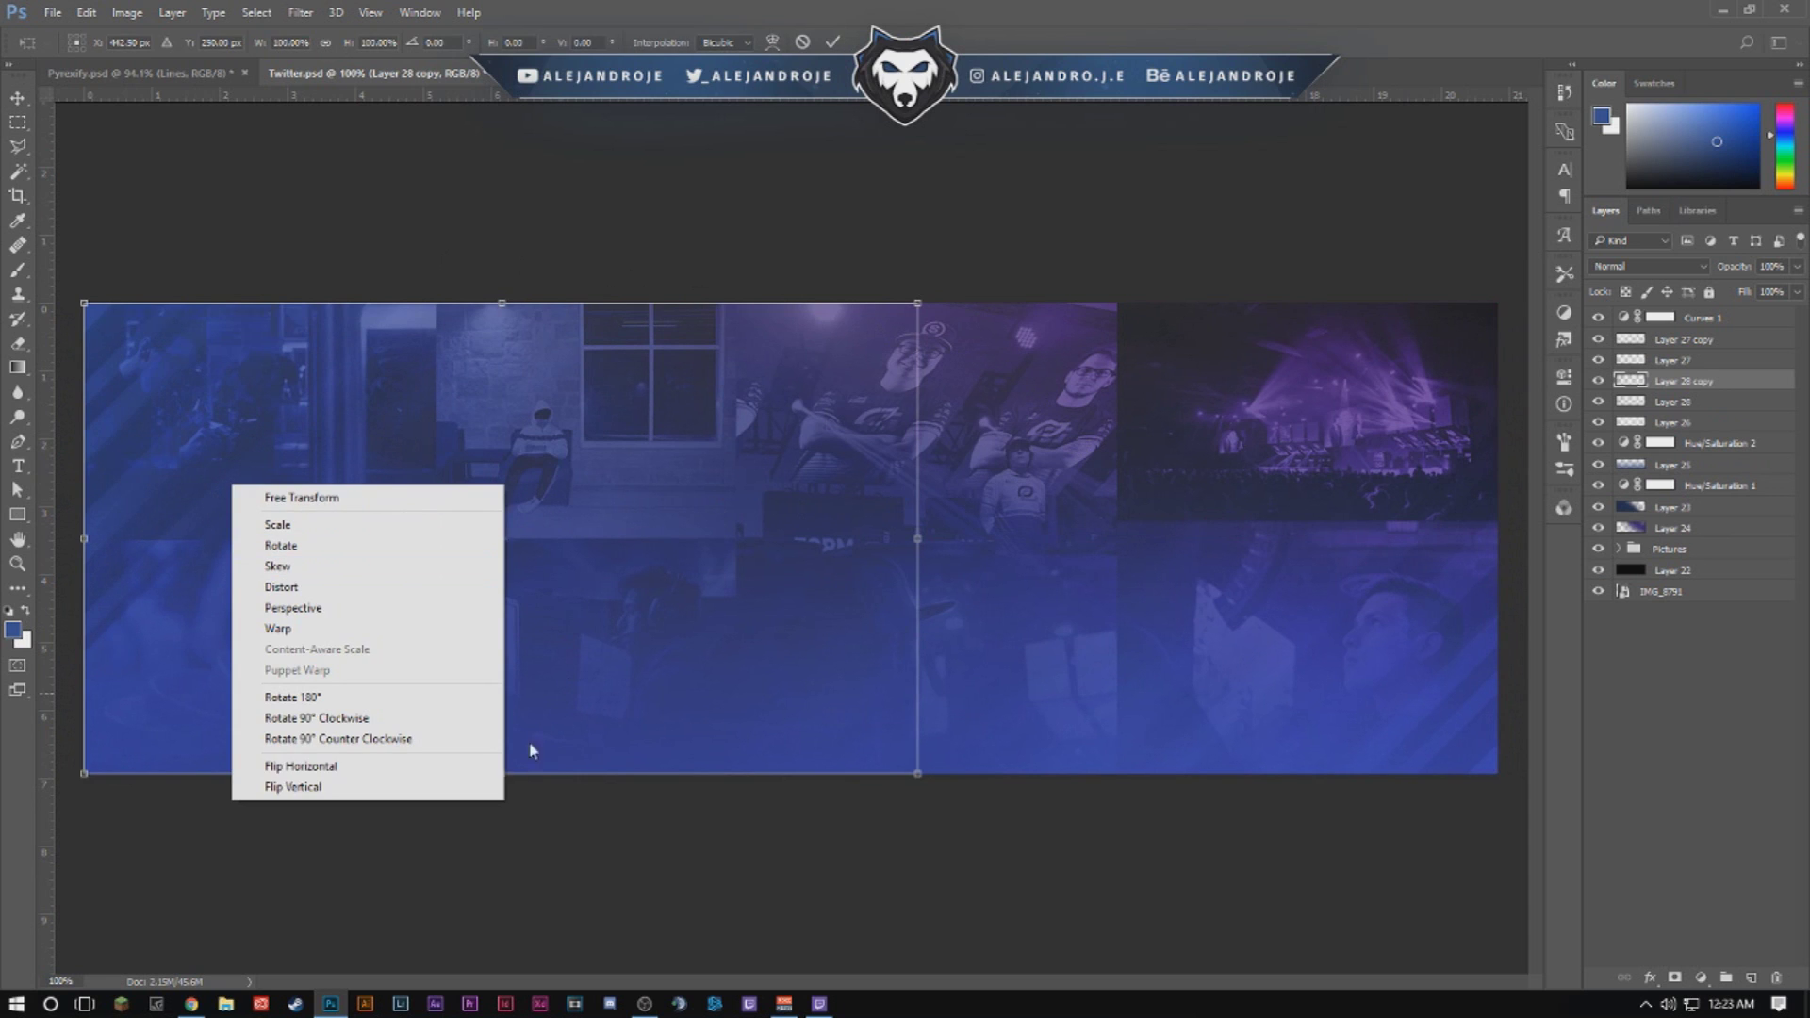
pyautogui.click(456, 768)
pyautogui.moveTo(606, 523); pyautogui.dragTo(1171, 519)
pyautogui.press('Return')
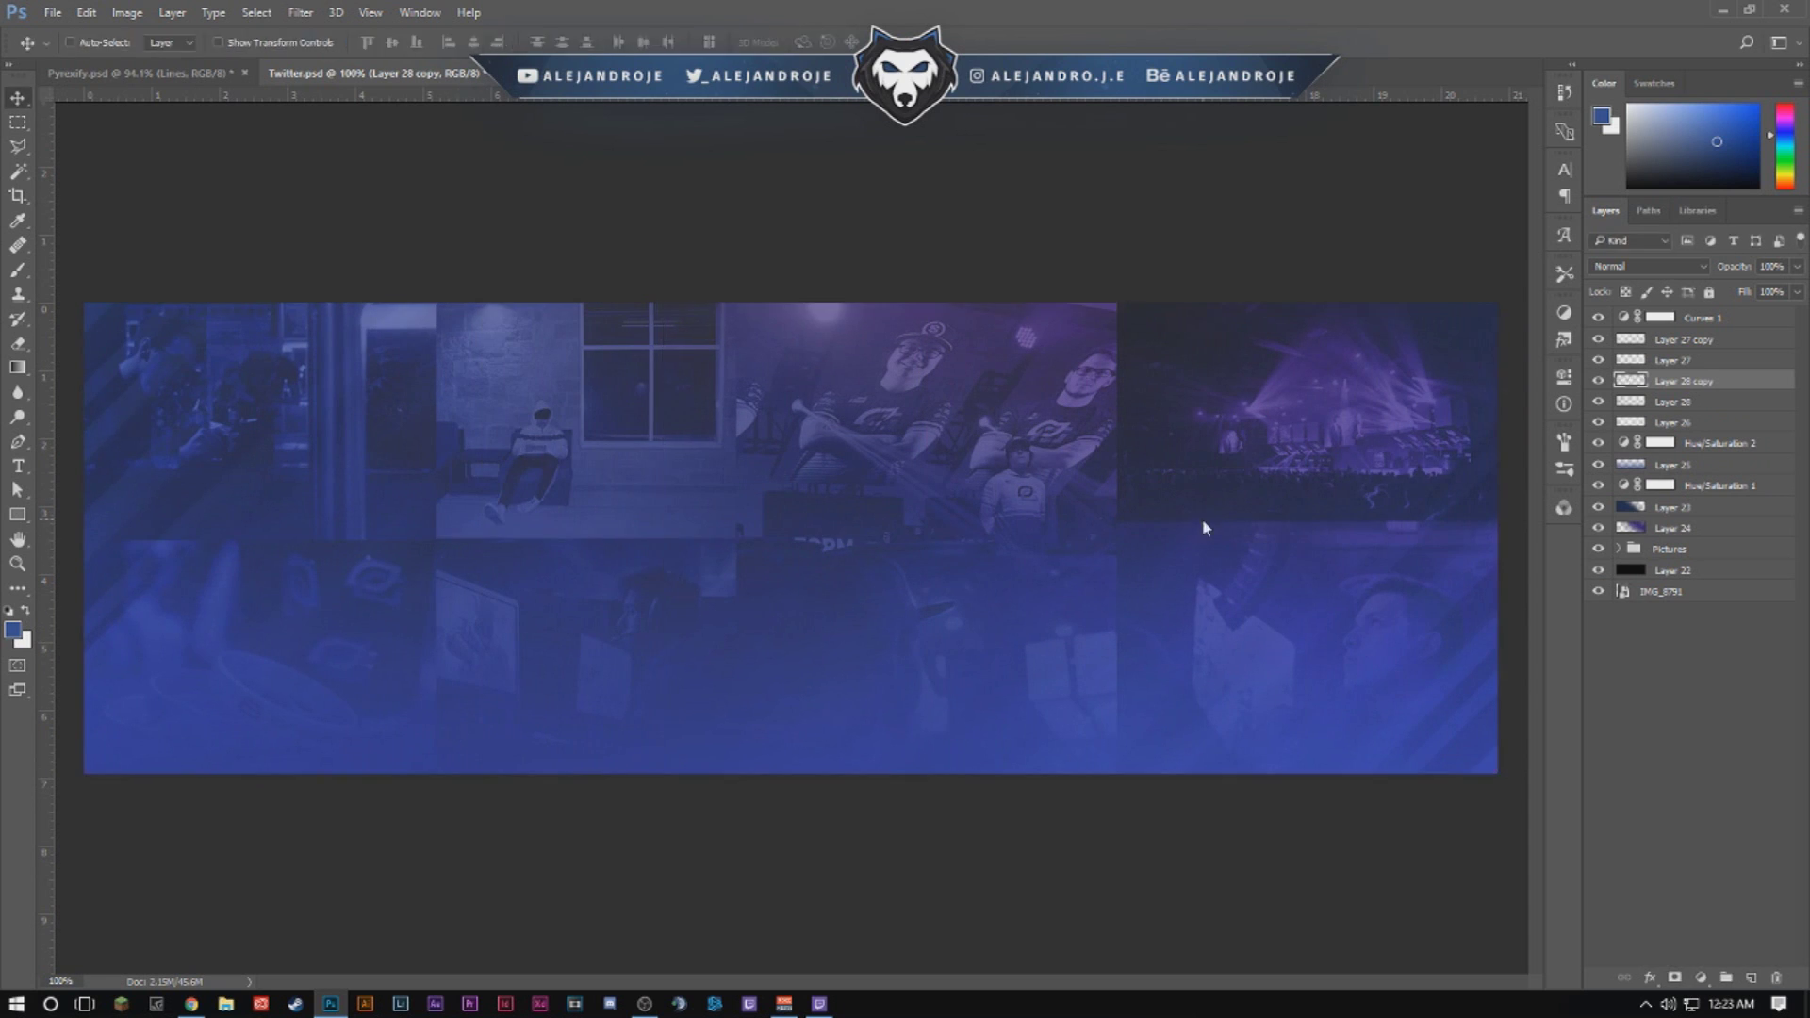
pyautogui.scroll(-3, 1202, 526)
pyautogui.scroll(5, 981, 422)
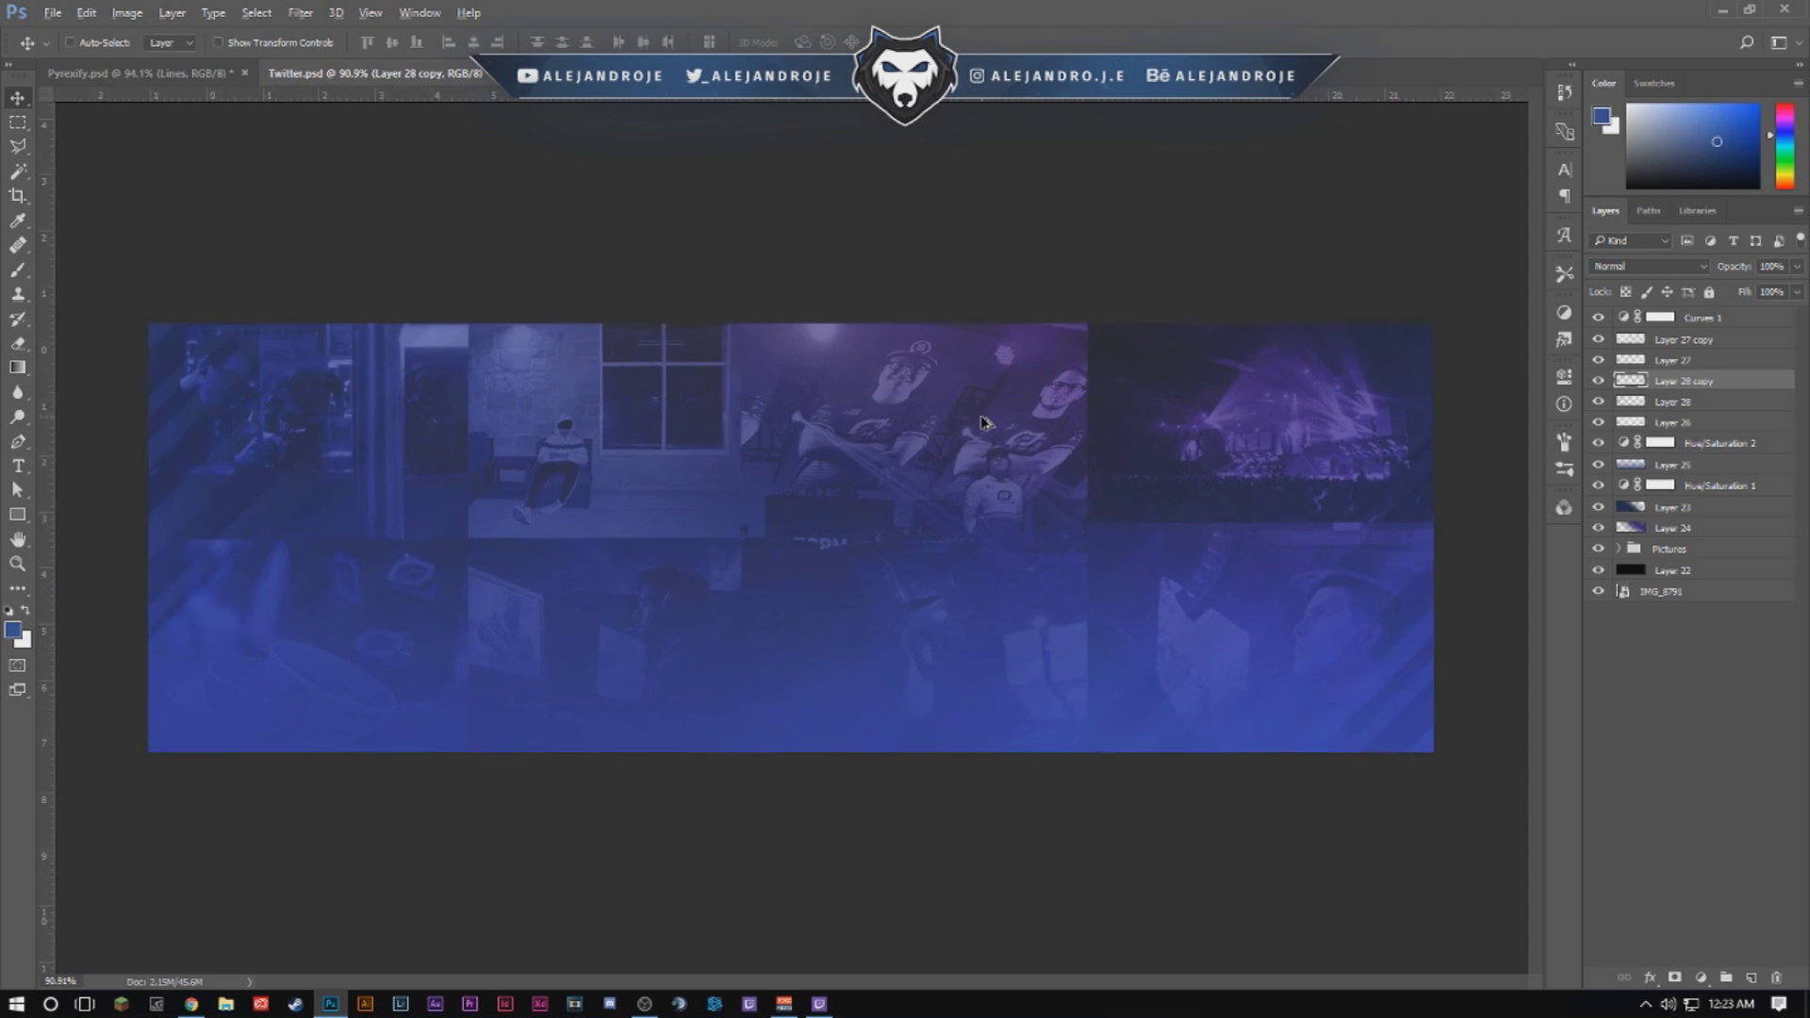
pyautogui.scroll(-5, 982, 423)
pyautogui.scroll(2, 793, 540)
# Compare the banner with and without the flipped streak copy, and set the copy's opacity to 50%.
pyautogui.click(1728, 342)
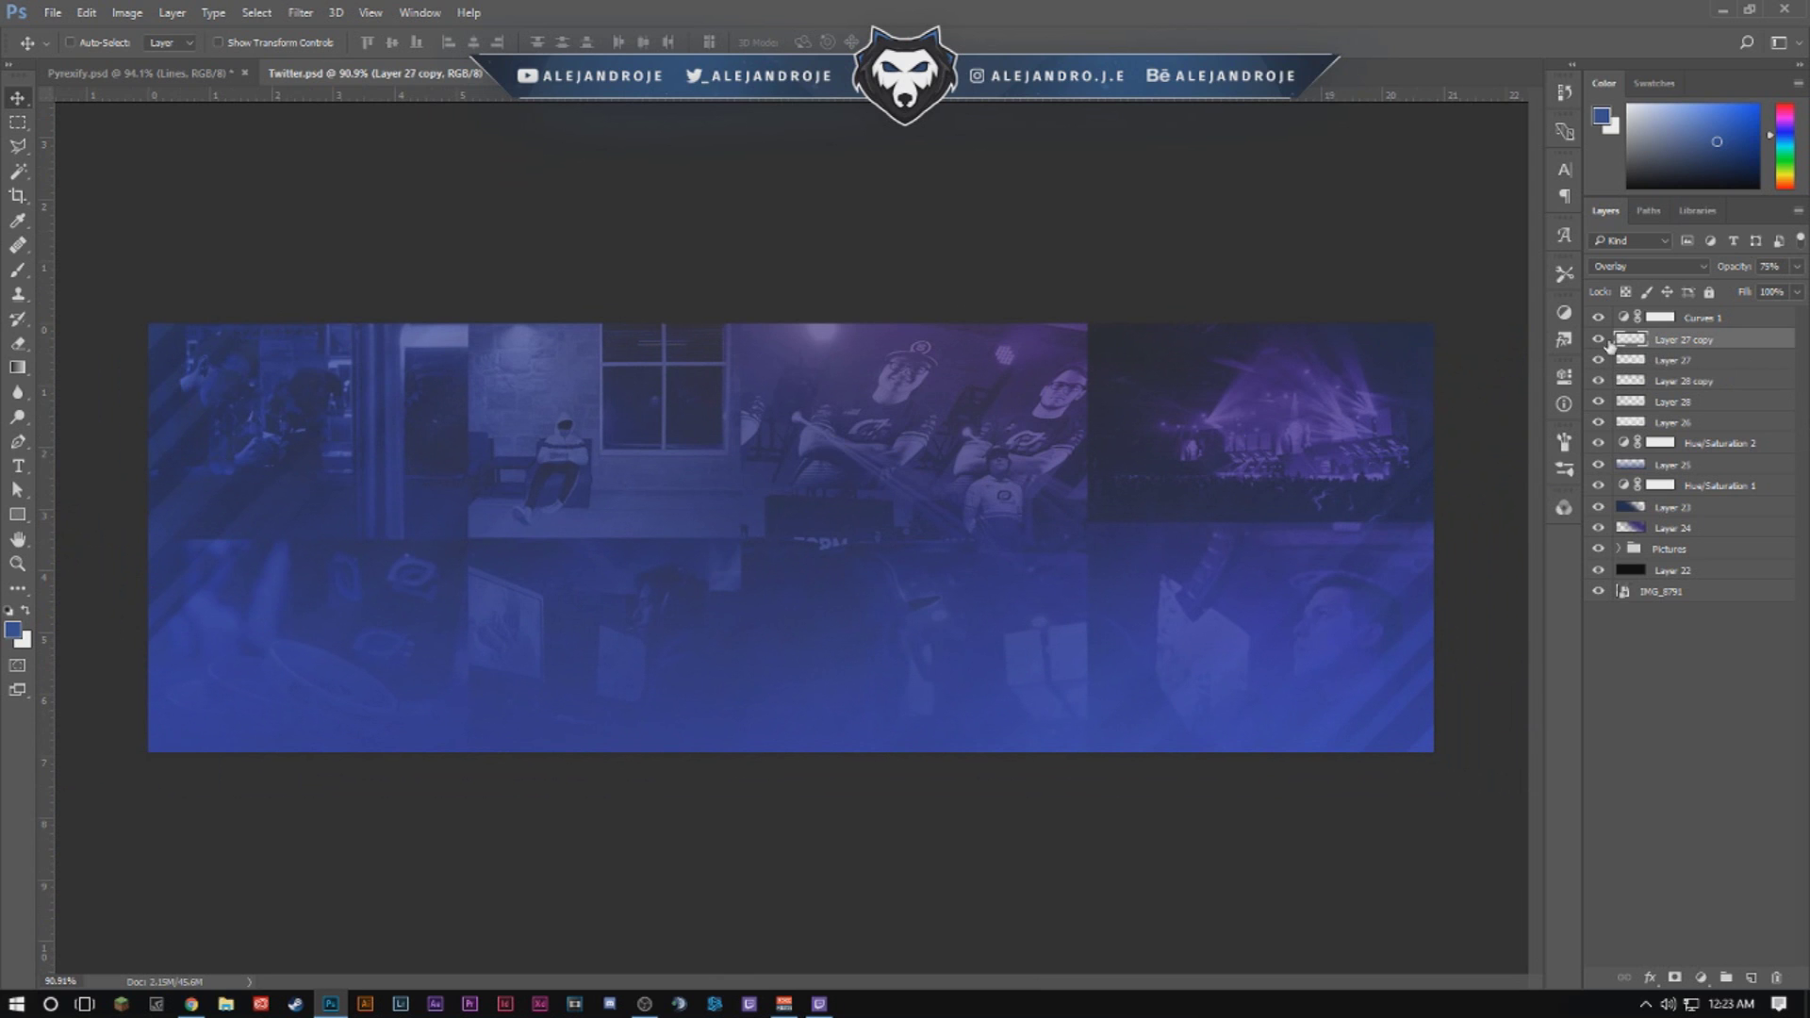
pyautogui.click(1598, 339)
pyautogui.click(1599, 340)
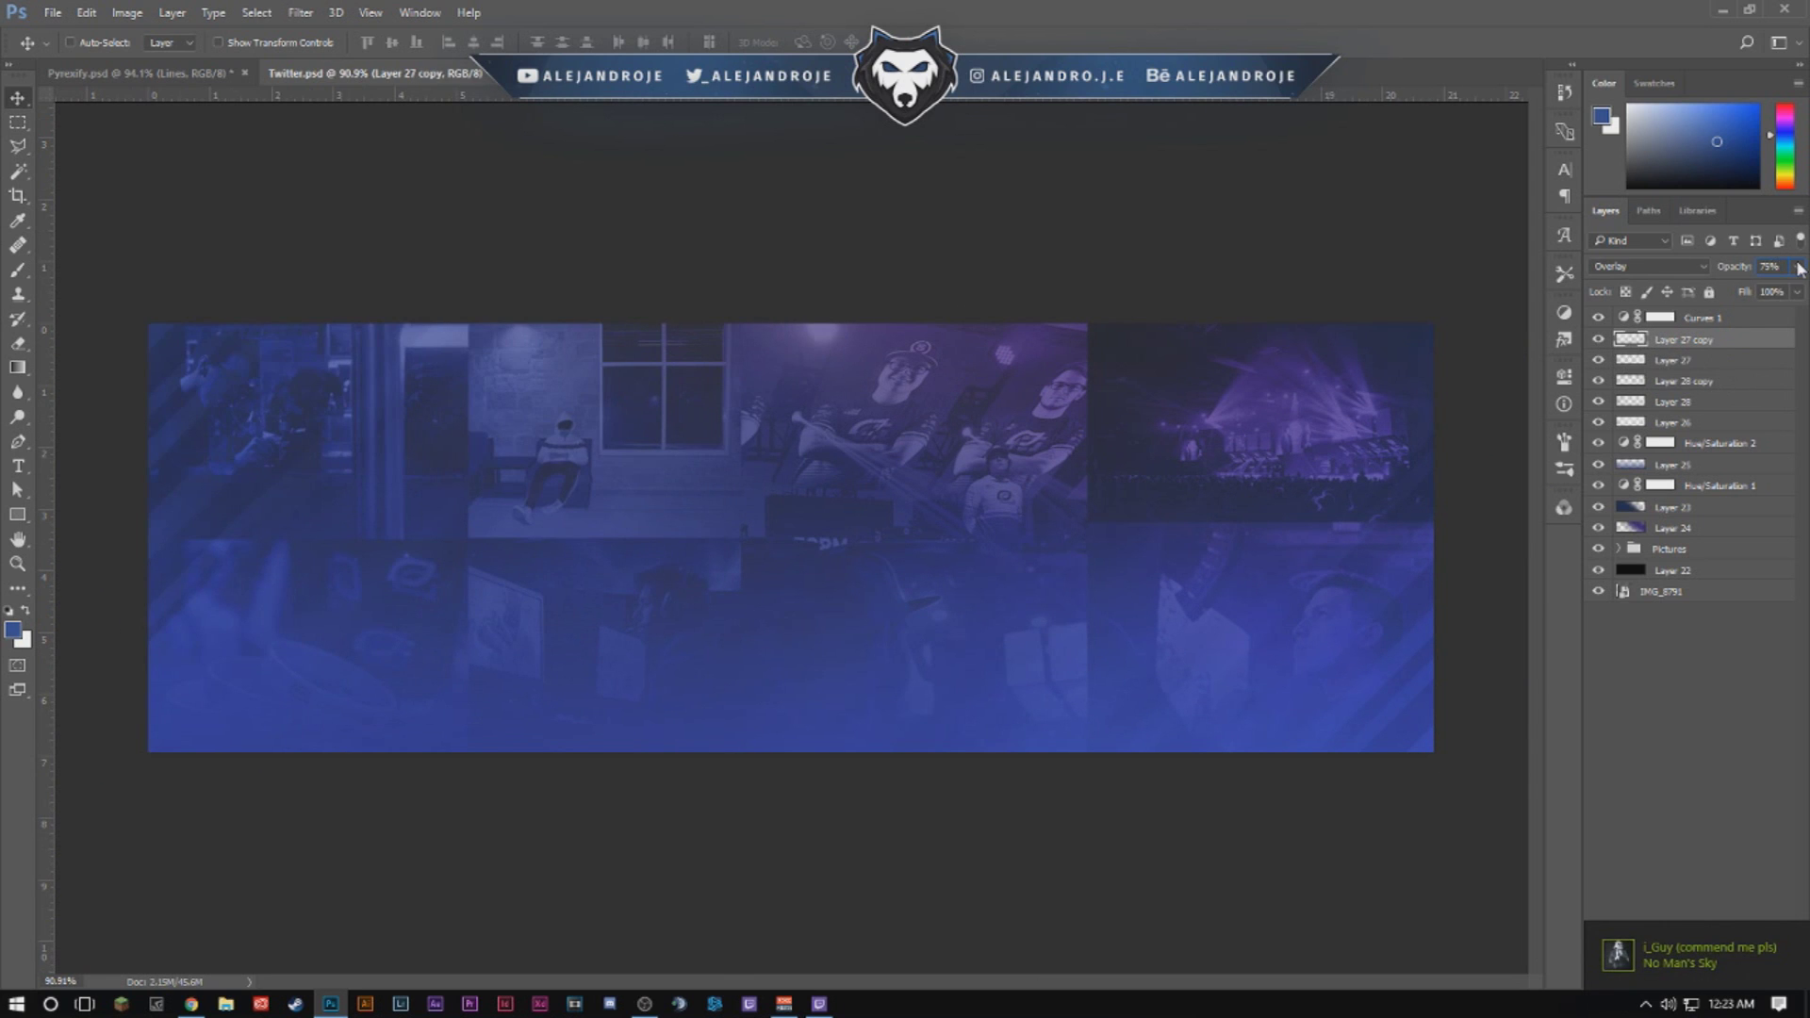
pyautogui.write('7')
pyautogui.press('Return')
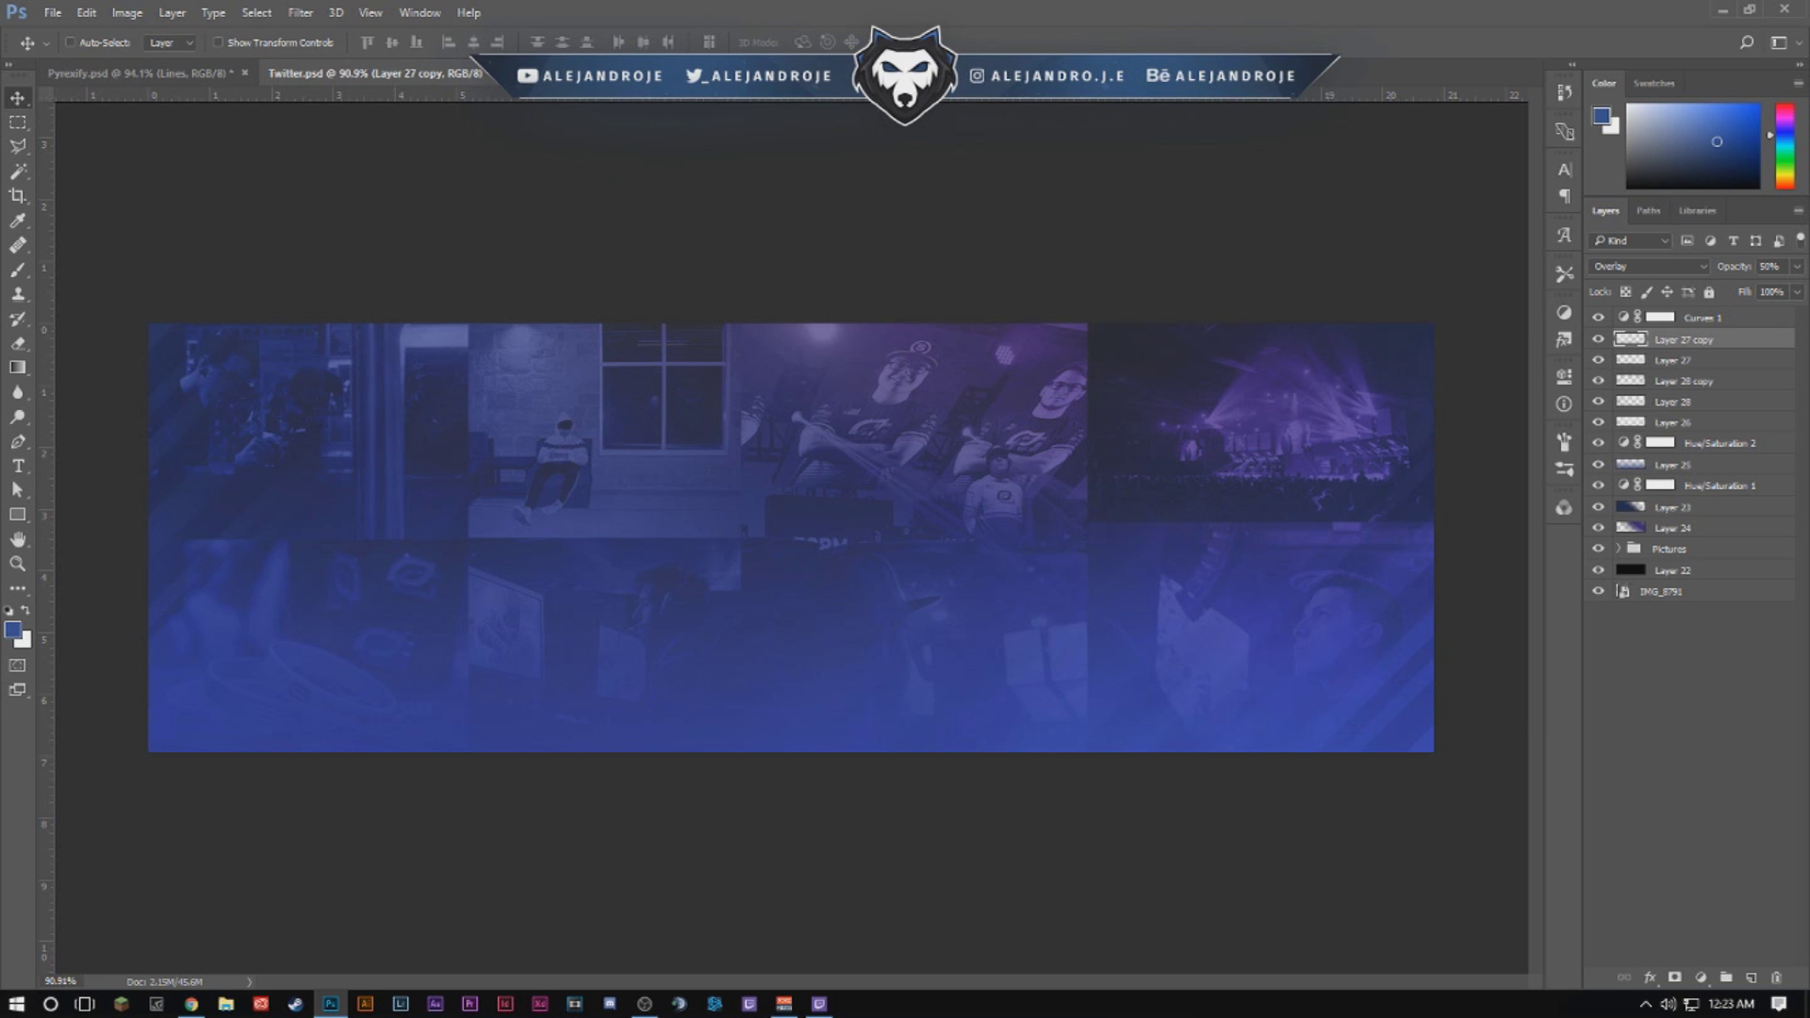
# Switch to the Winters Eye resource pack document and preview its cover artwork by showing and hiding the DISABLE group.
pyautogui.click(622, 73)
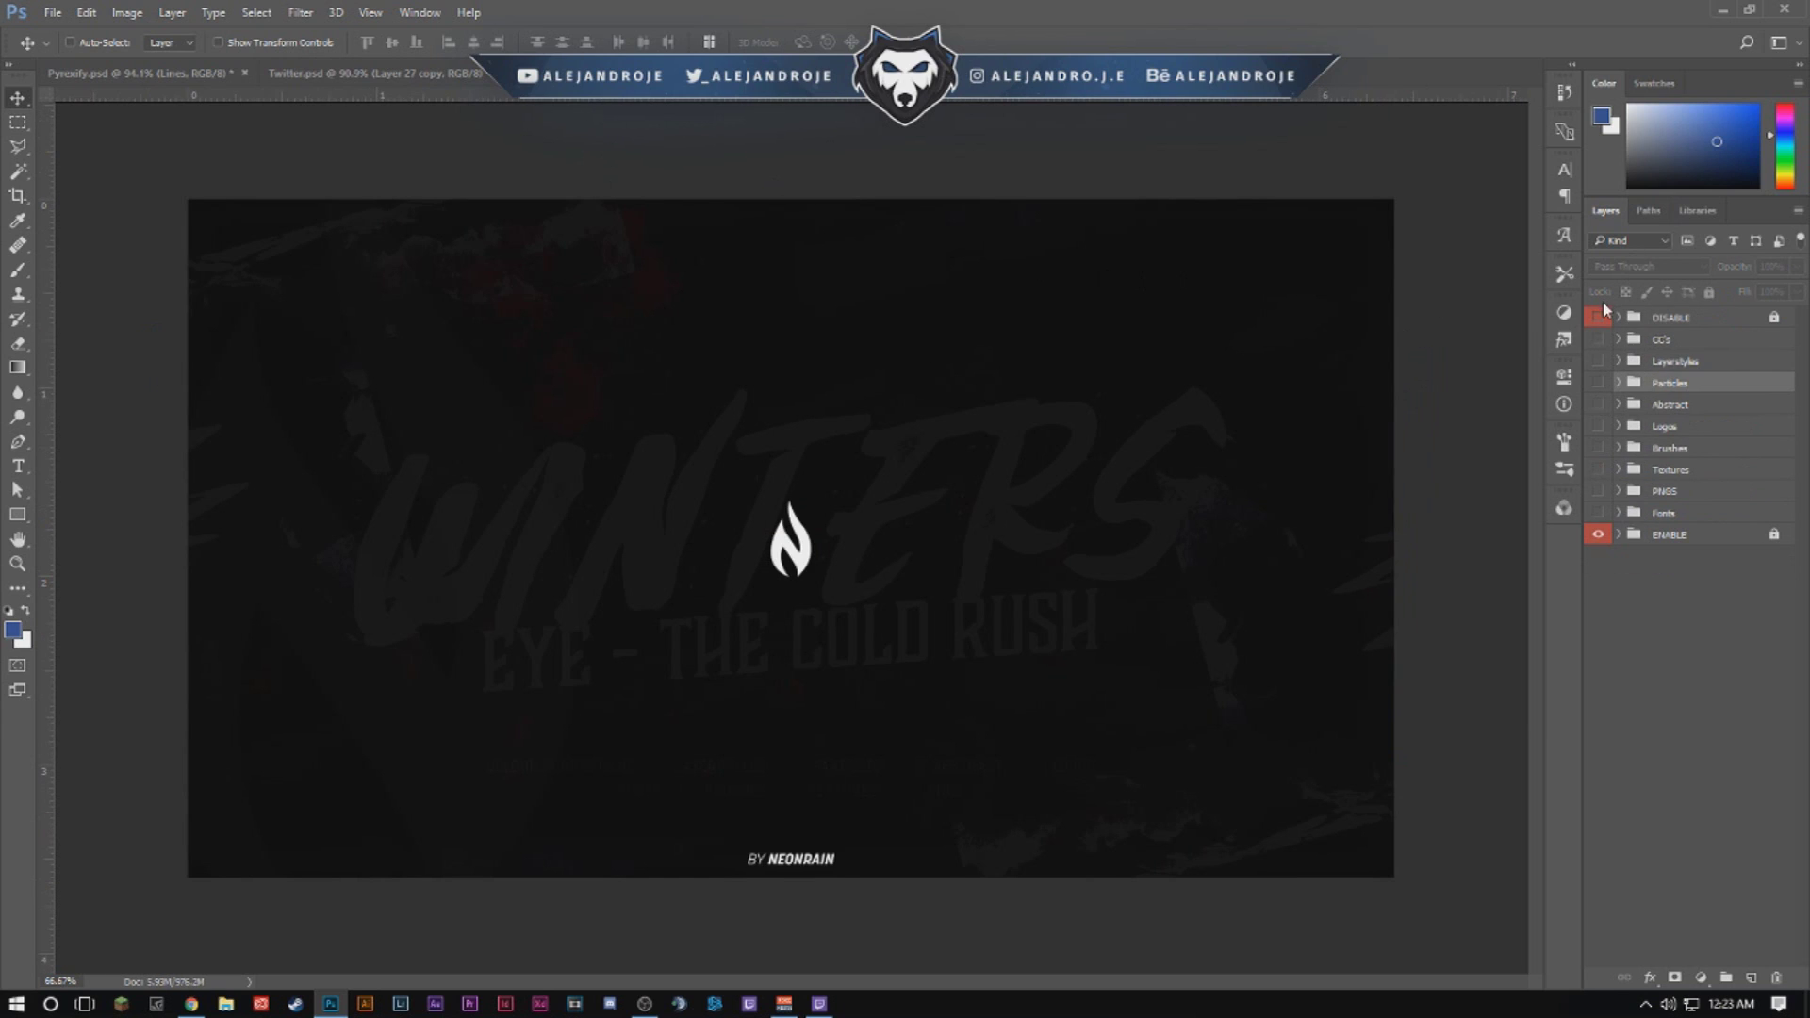
pyautogui.click(1597, 317)
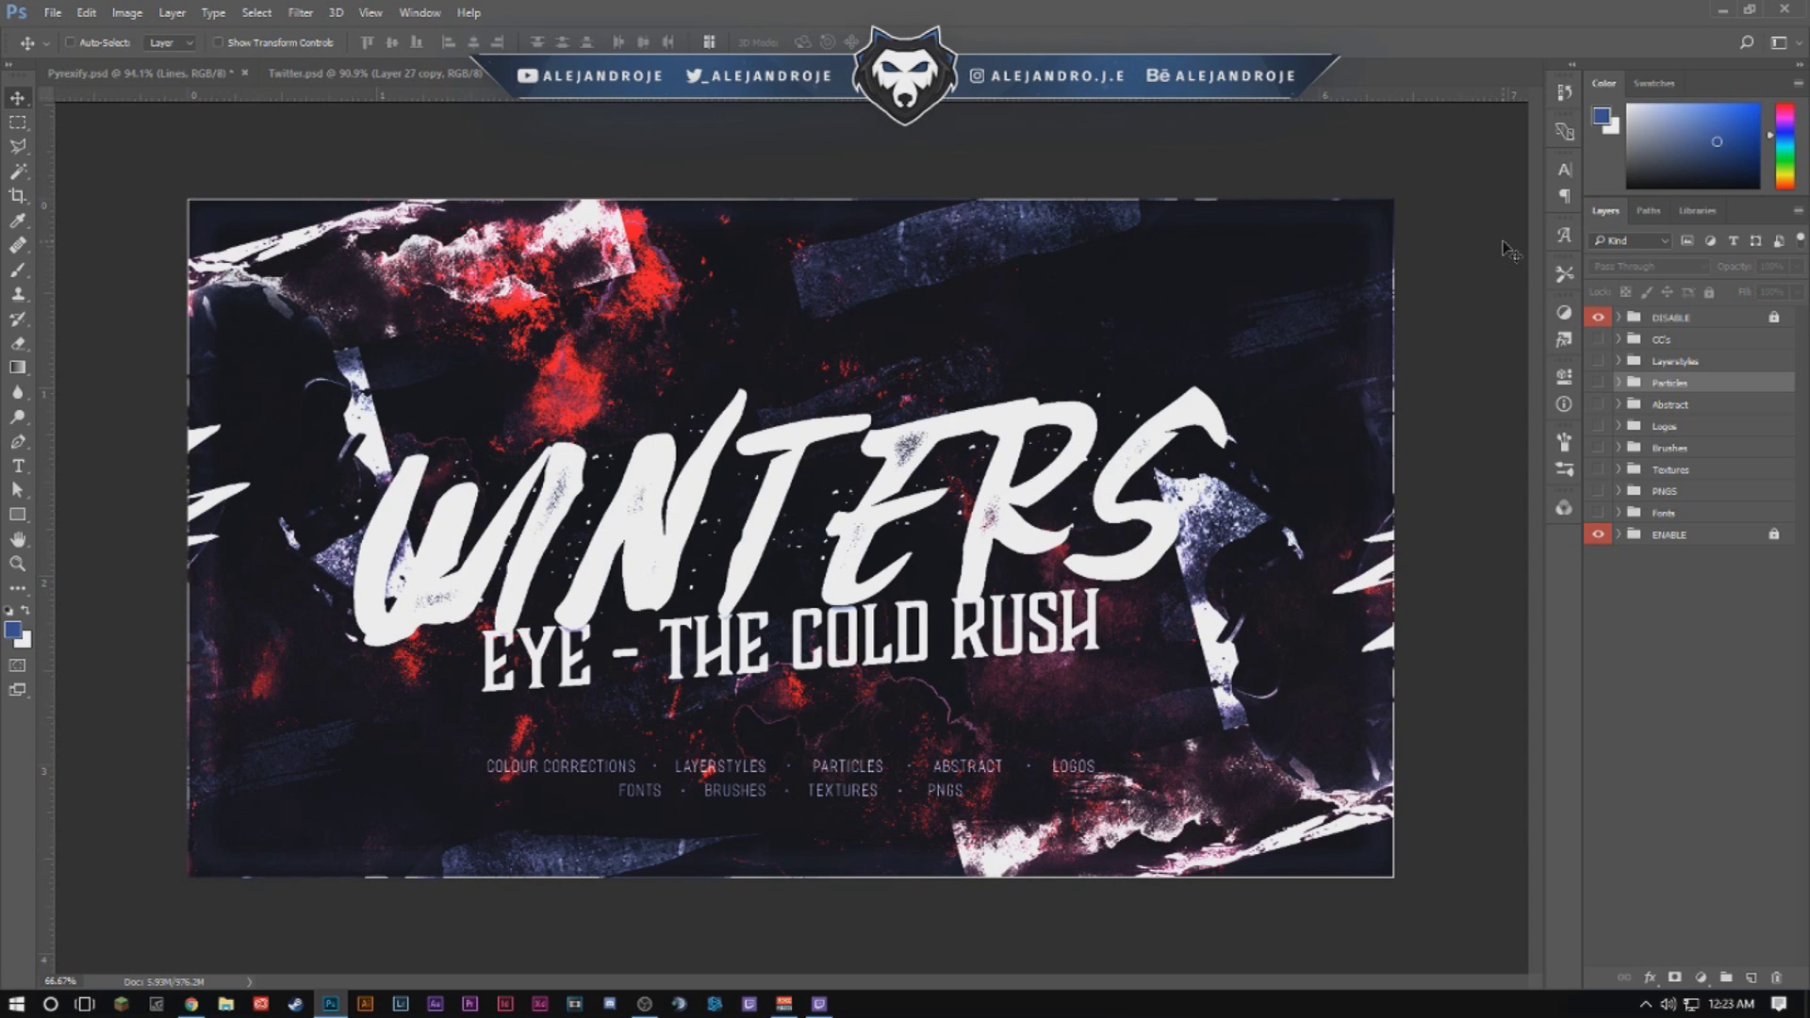
pyautogui.click(1597, 319)
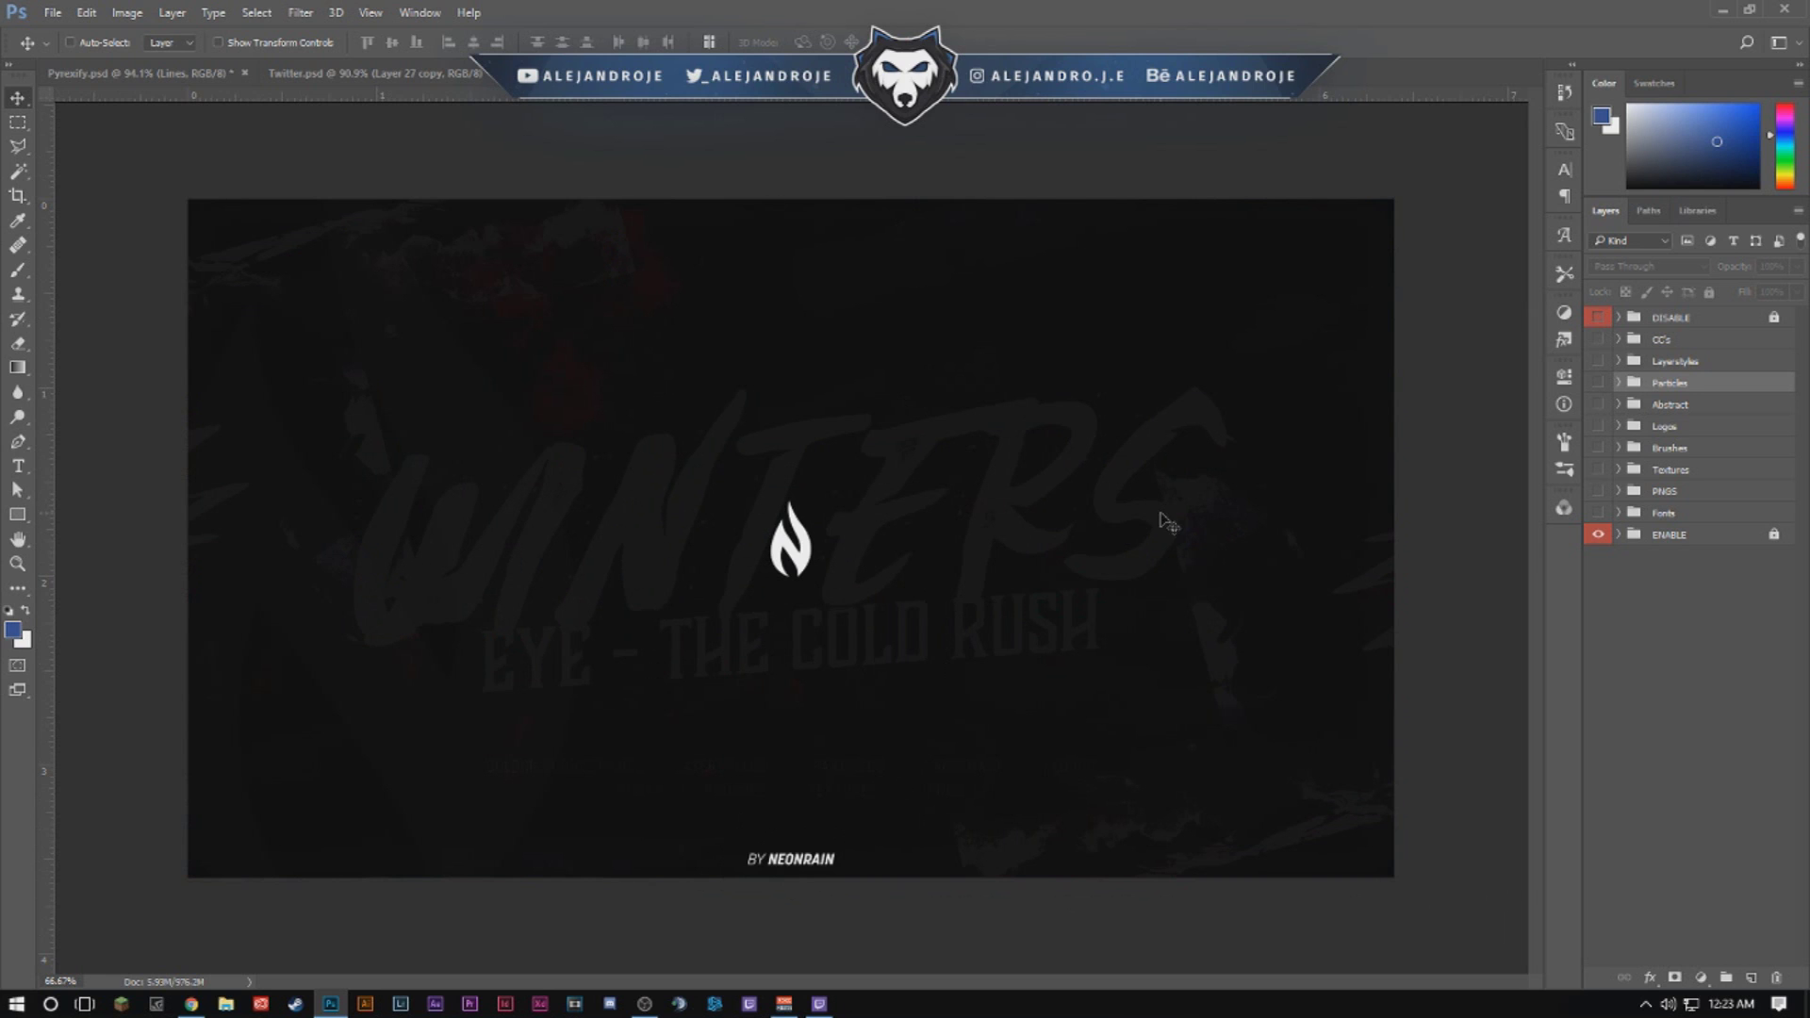
# Show the pack's Particles group and preview several blue particle images one at a time, hiding each before collapsing the group.
pyautogui.click(1599, 382)
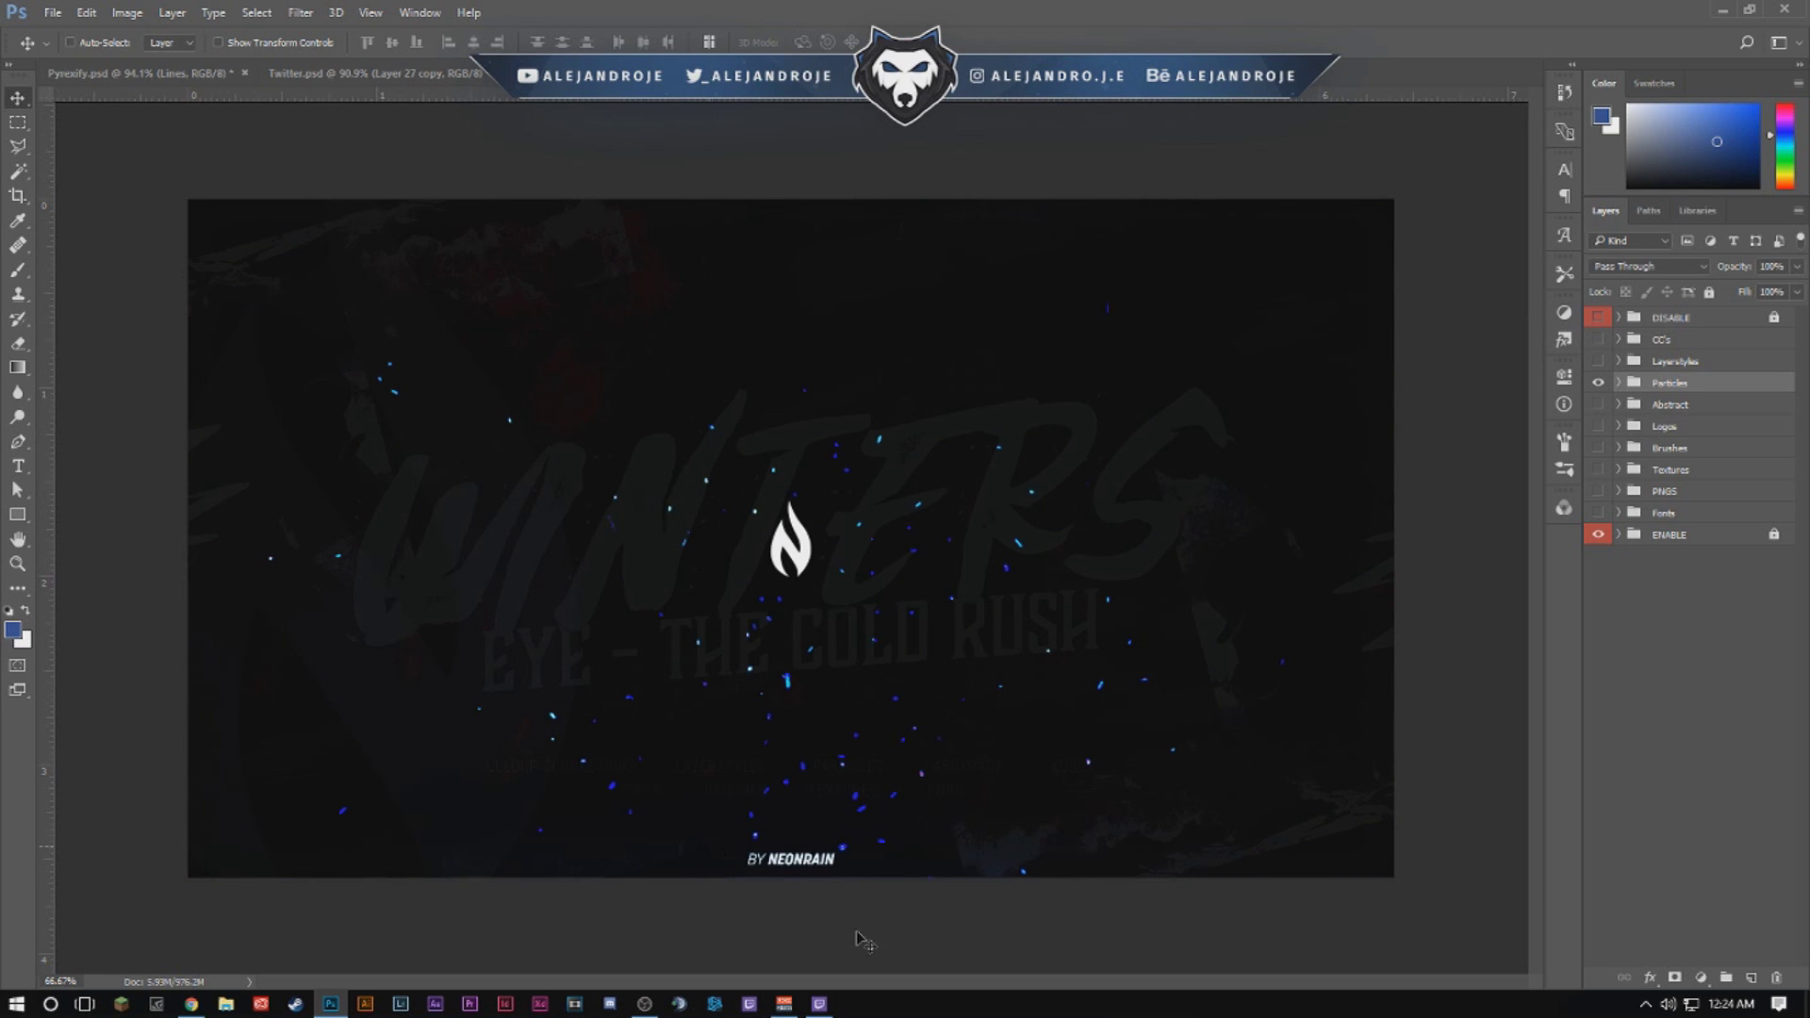
pyautogui.click(1618, 383)
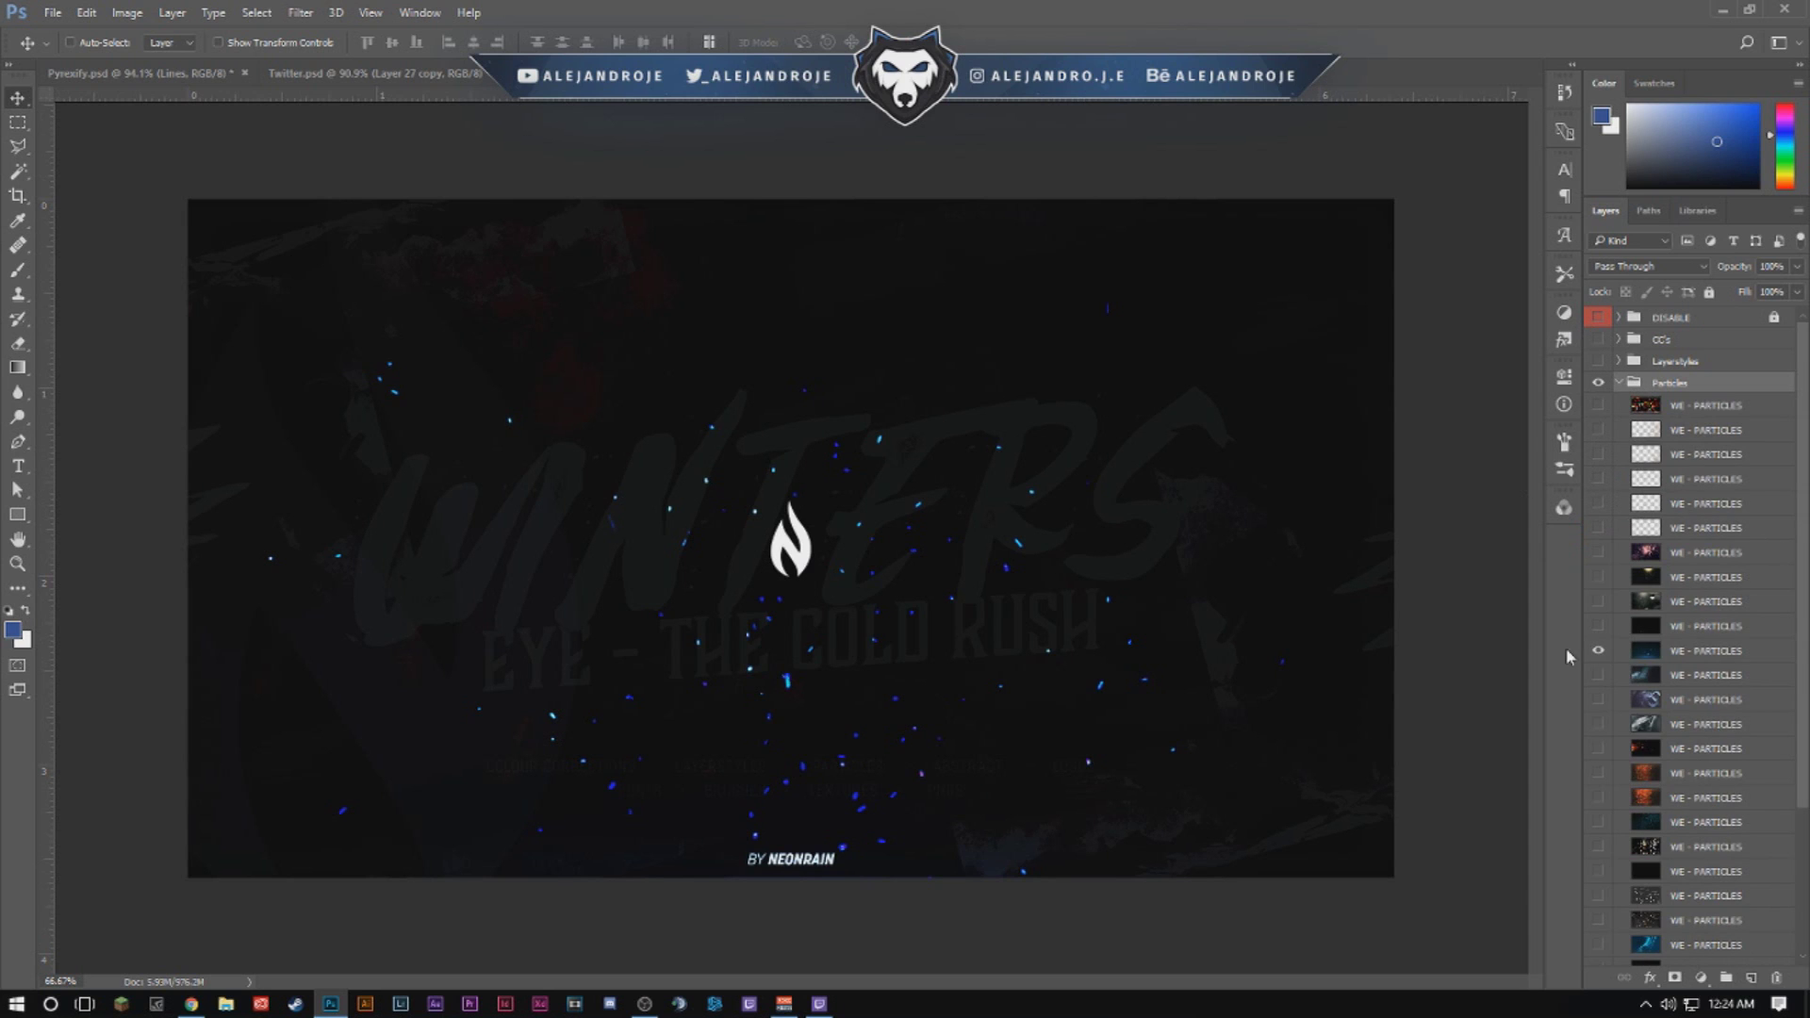
pyautogui.scroll(-3, 1670, 603)
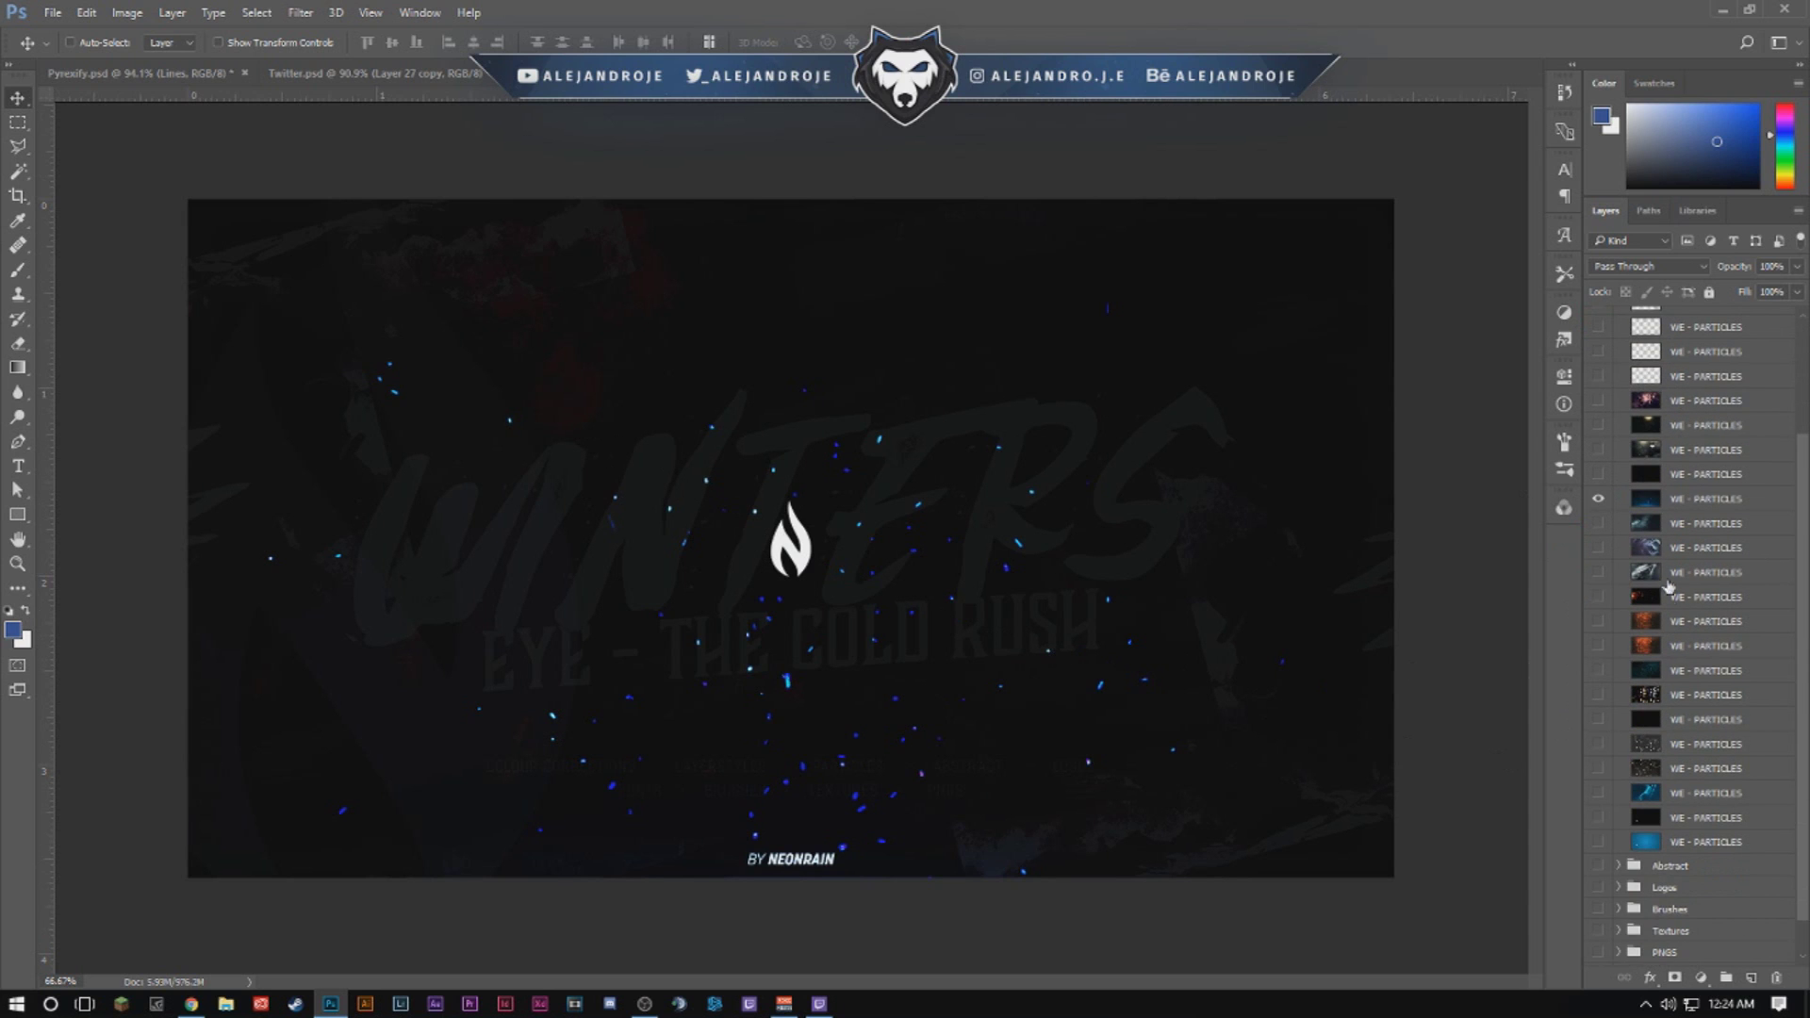
pyautogui.click(1597, 498)
pyautogui.click(1598, 523)
pyautogui.click(1597, 523)
pyautogui.click(1598, 547)
pyautogui.click(1598, 572)
pyautogui.scroll(-1, 1600, 590)
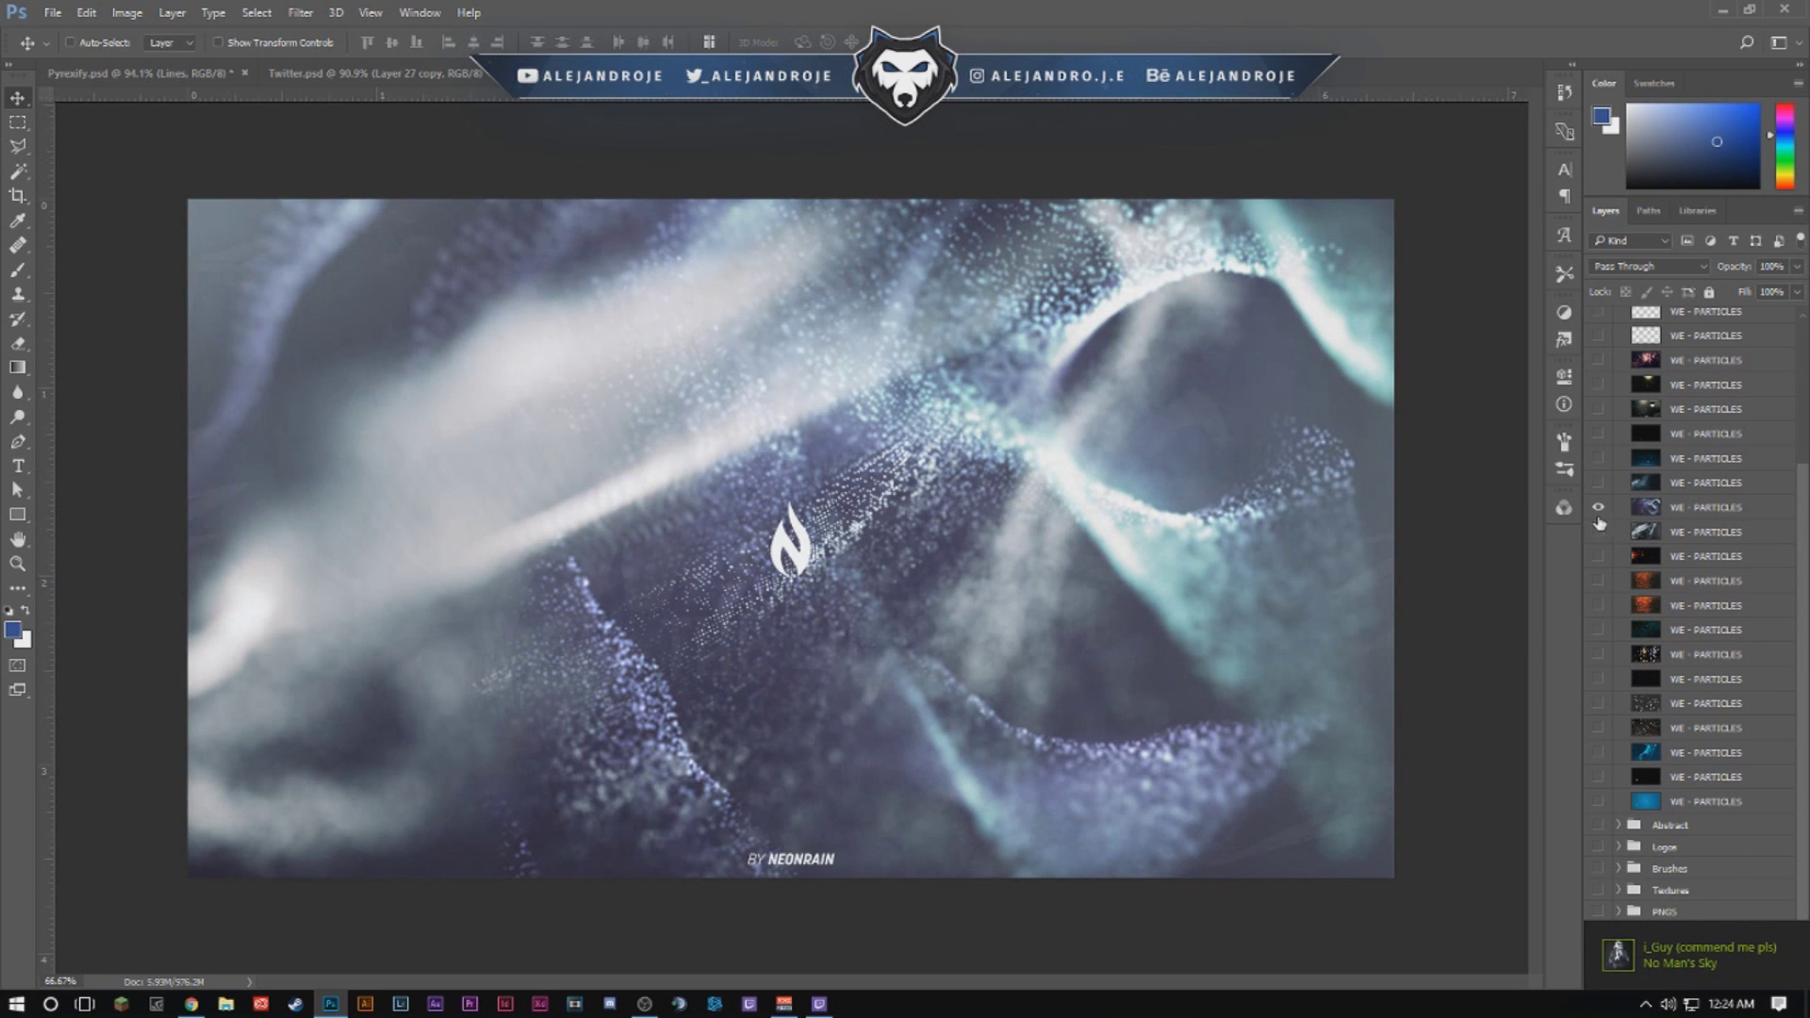
pyautogui.click(1597, 509)
pyautogui.scroll(5, 1621, 472)
pyautogui.click(1619, 383)
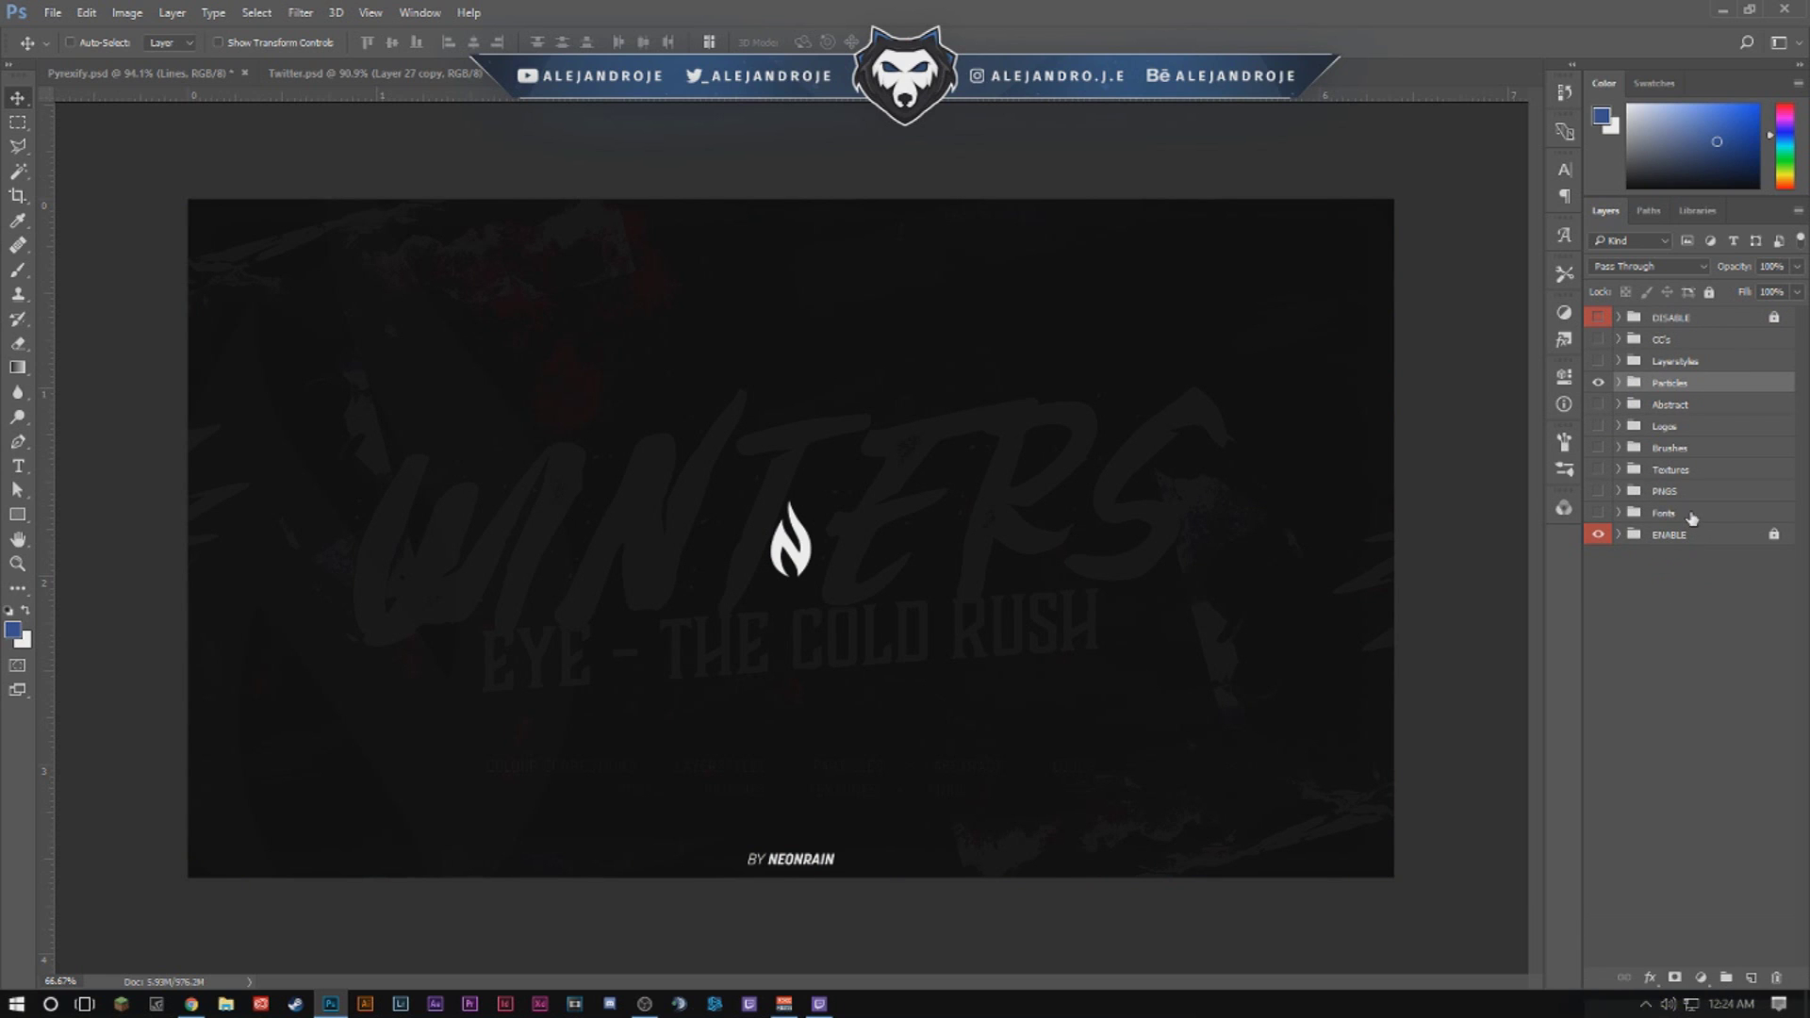
# Preview the Sponsors and Social Media logos in the pack's Logos group, and hide the group again.
pyautogui.click(1691, 514)
pyautogui.click(1693, 494)
pyautogui.click(1704, 470)
pyautogui.click(1702, 448)
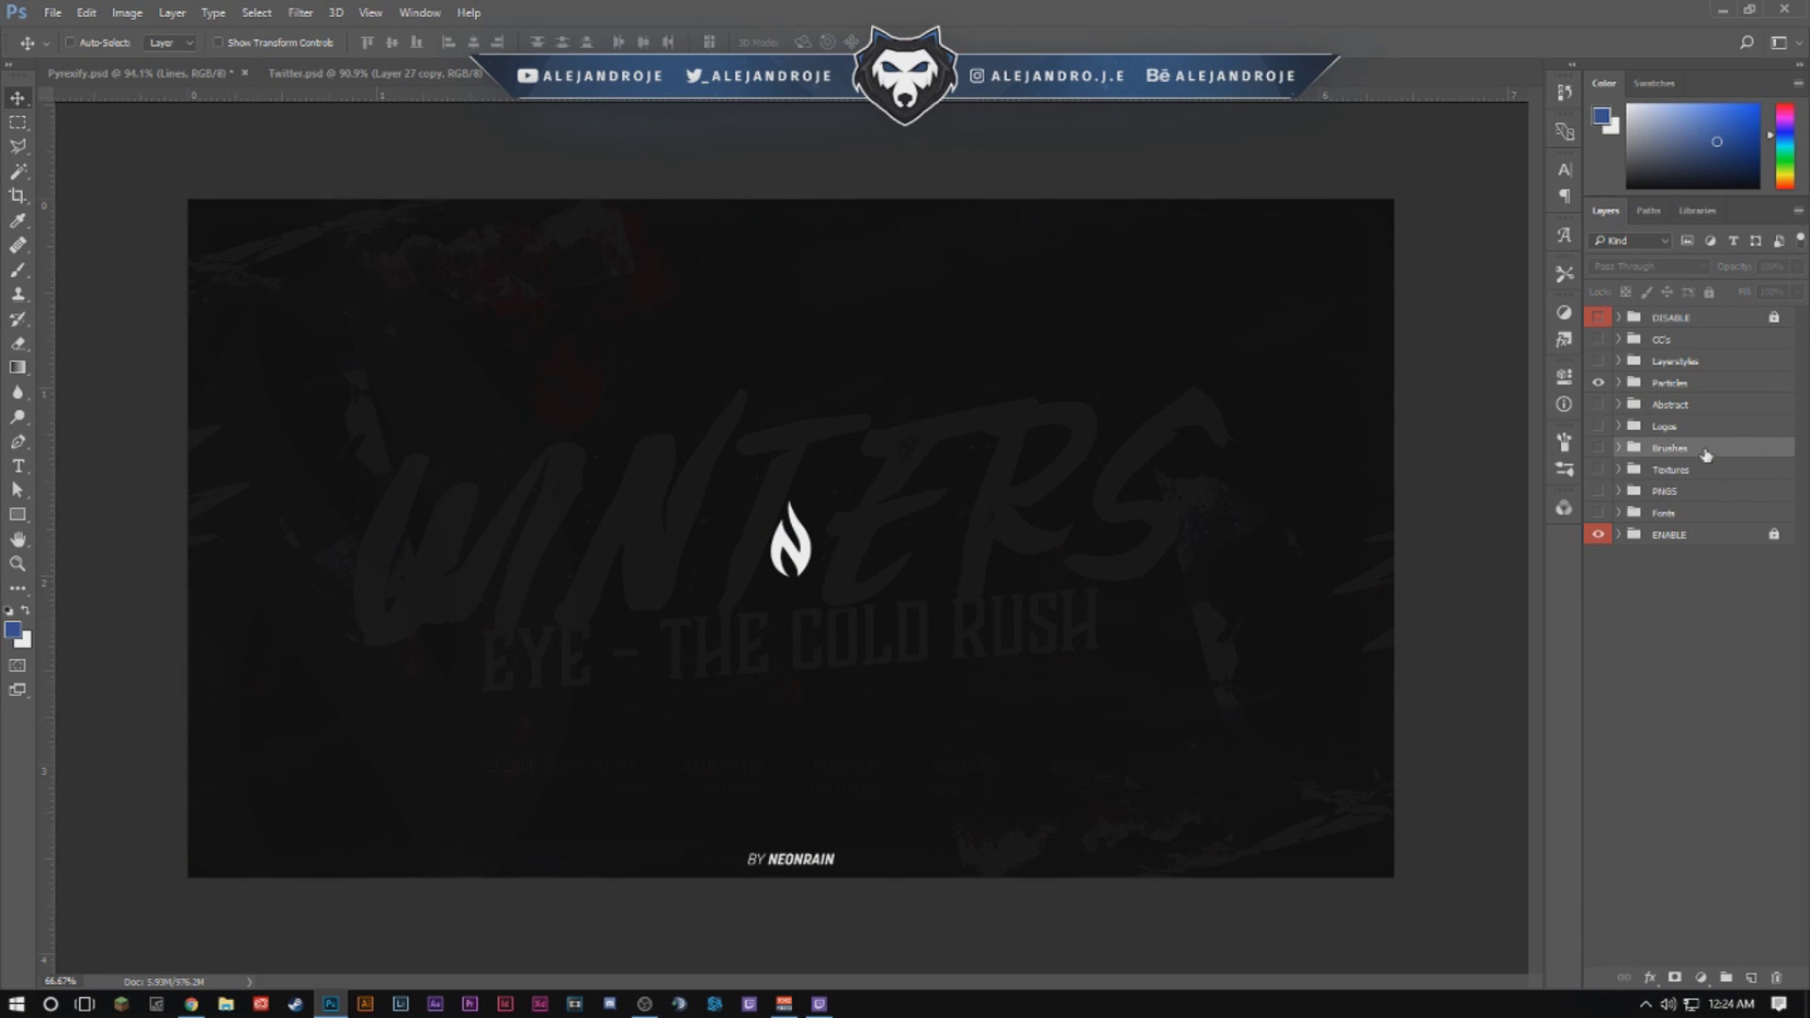
pyautogui.click(1700, 427)
pyautogui.click(1618, 426)
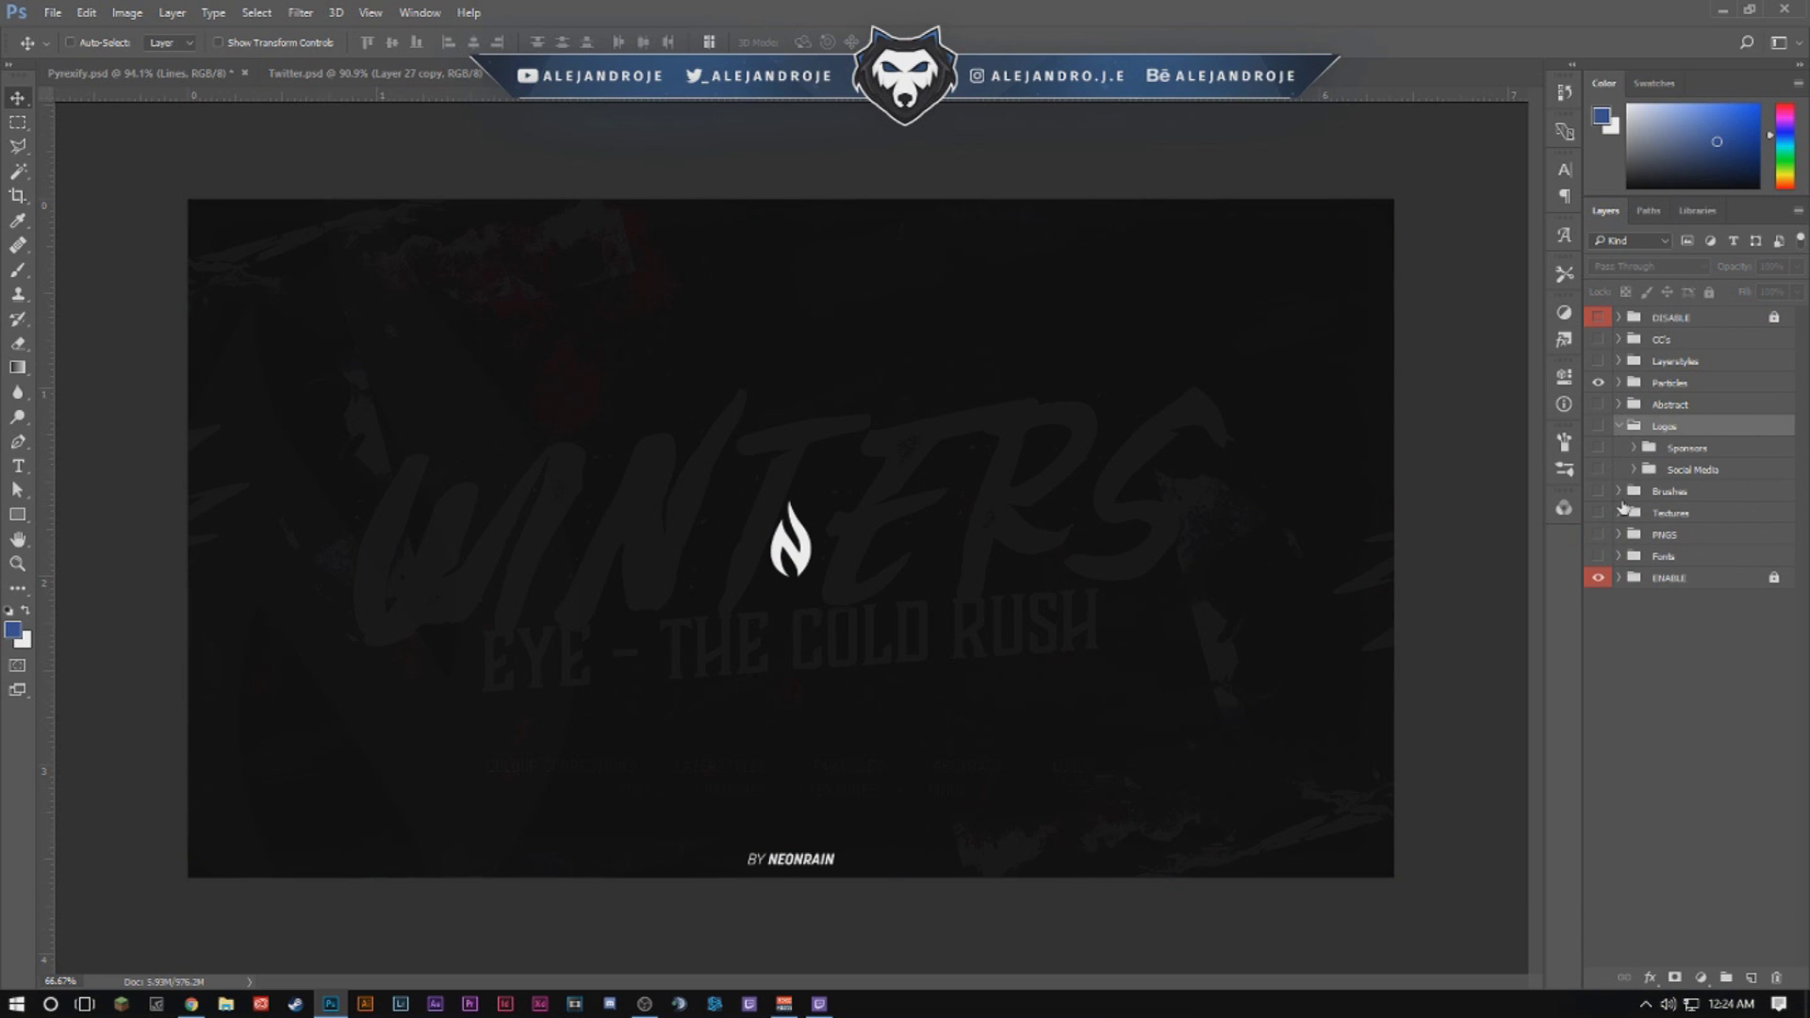
pyautogui.click(1598, 447)
pyautogui.click(1598, 470)
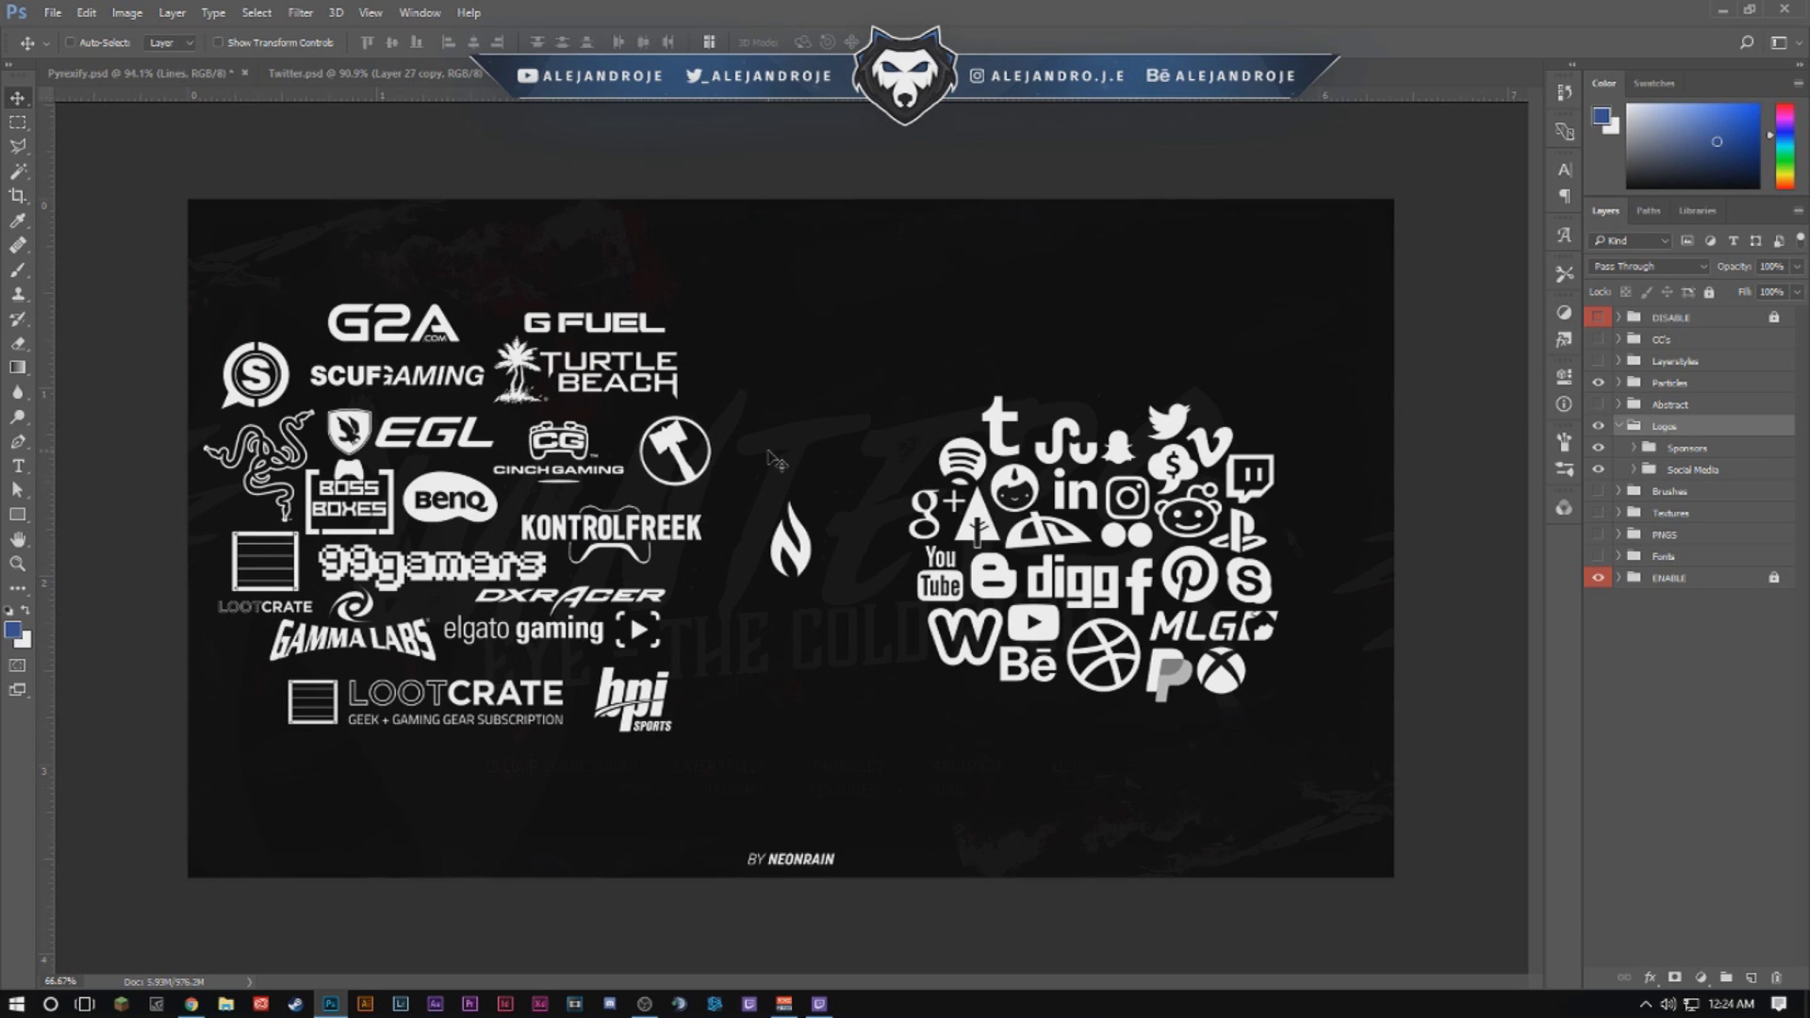
pyautogui.click(1619, 426)
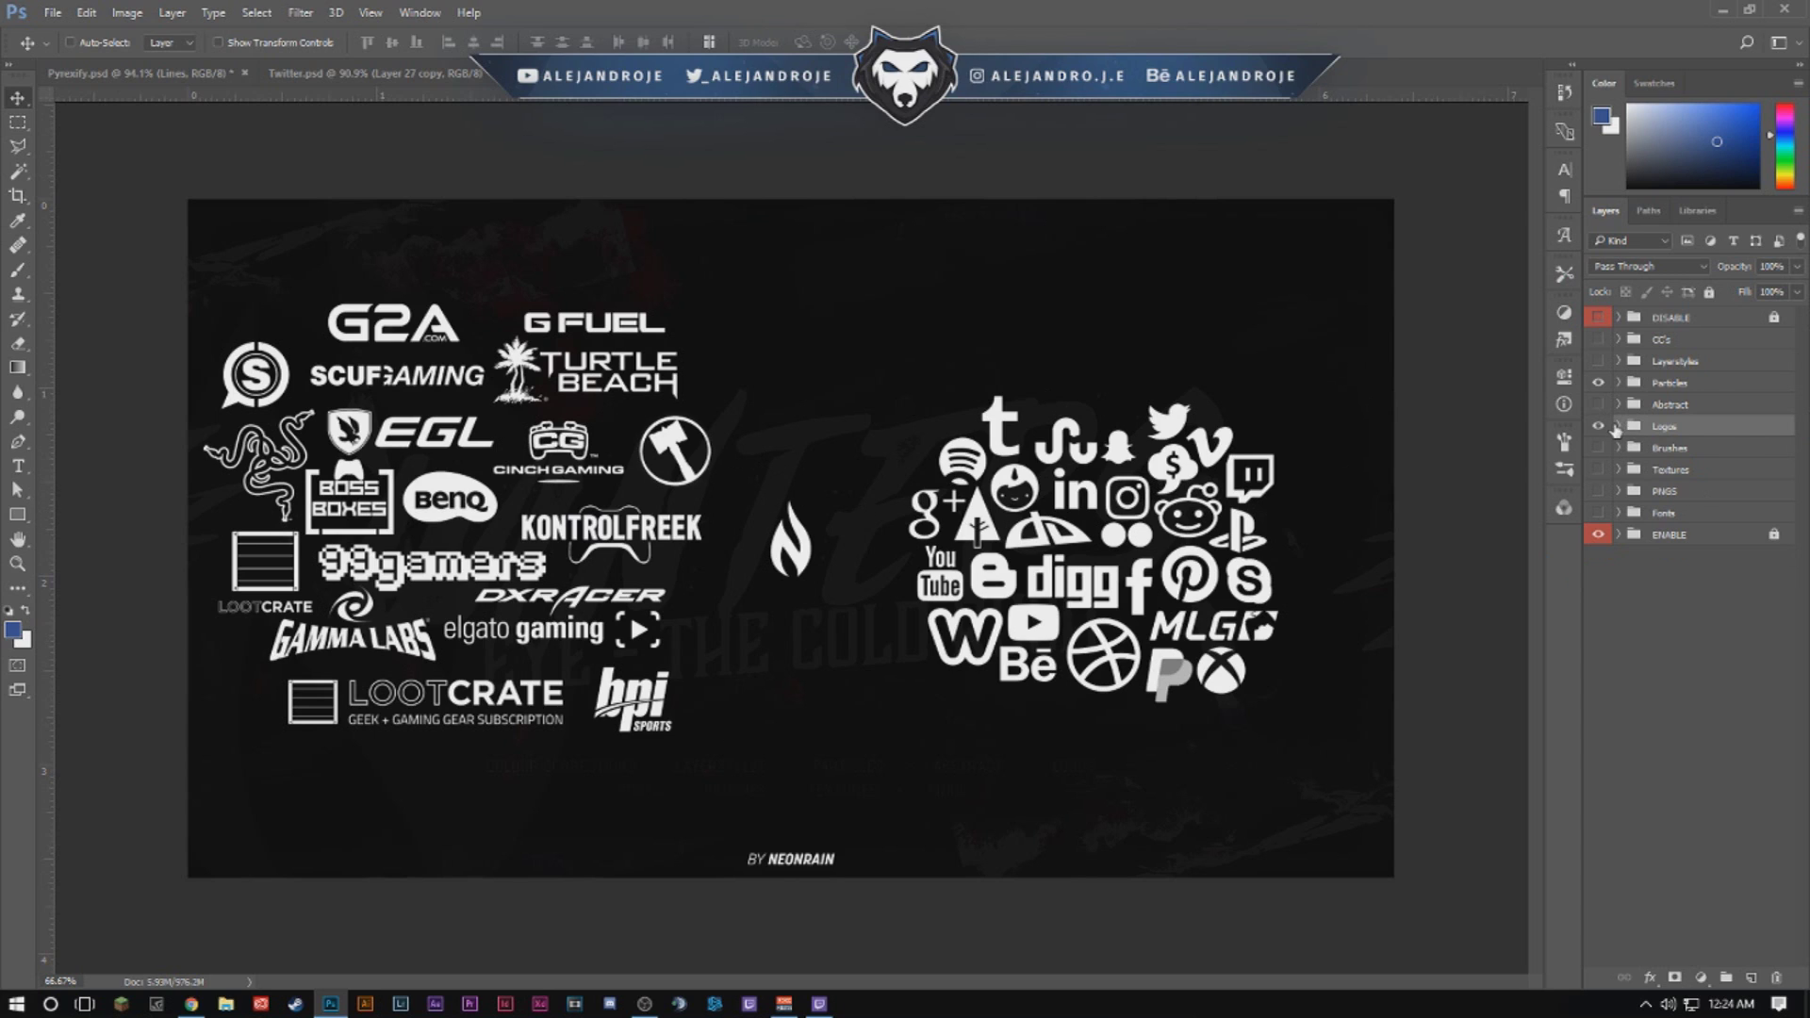
pyautogui.click(1597, 426)
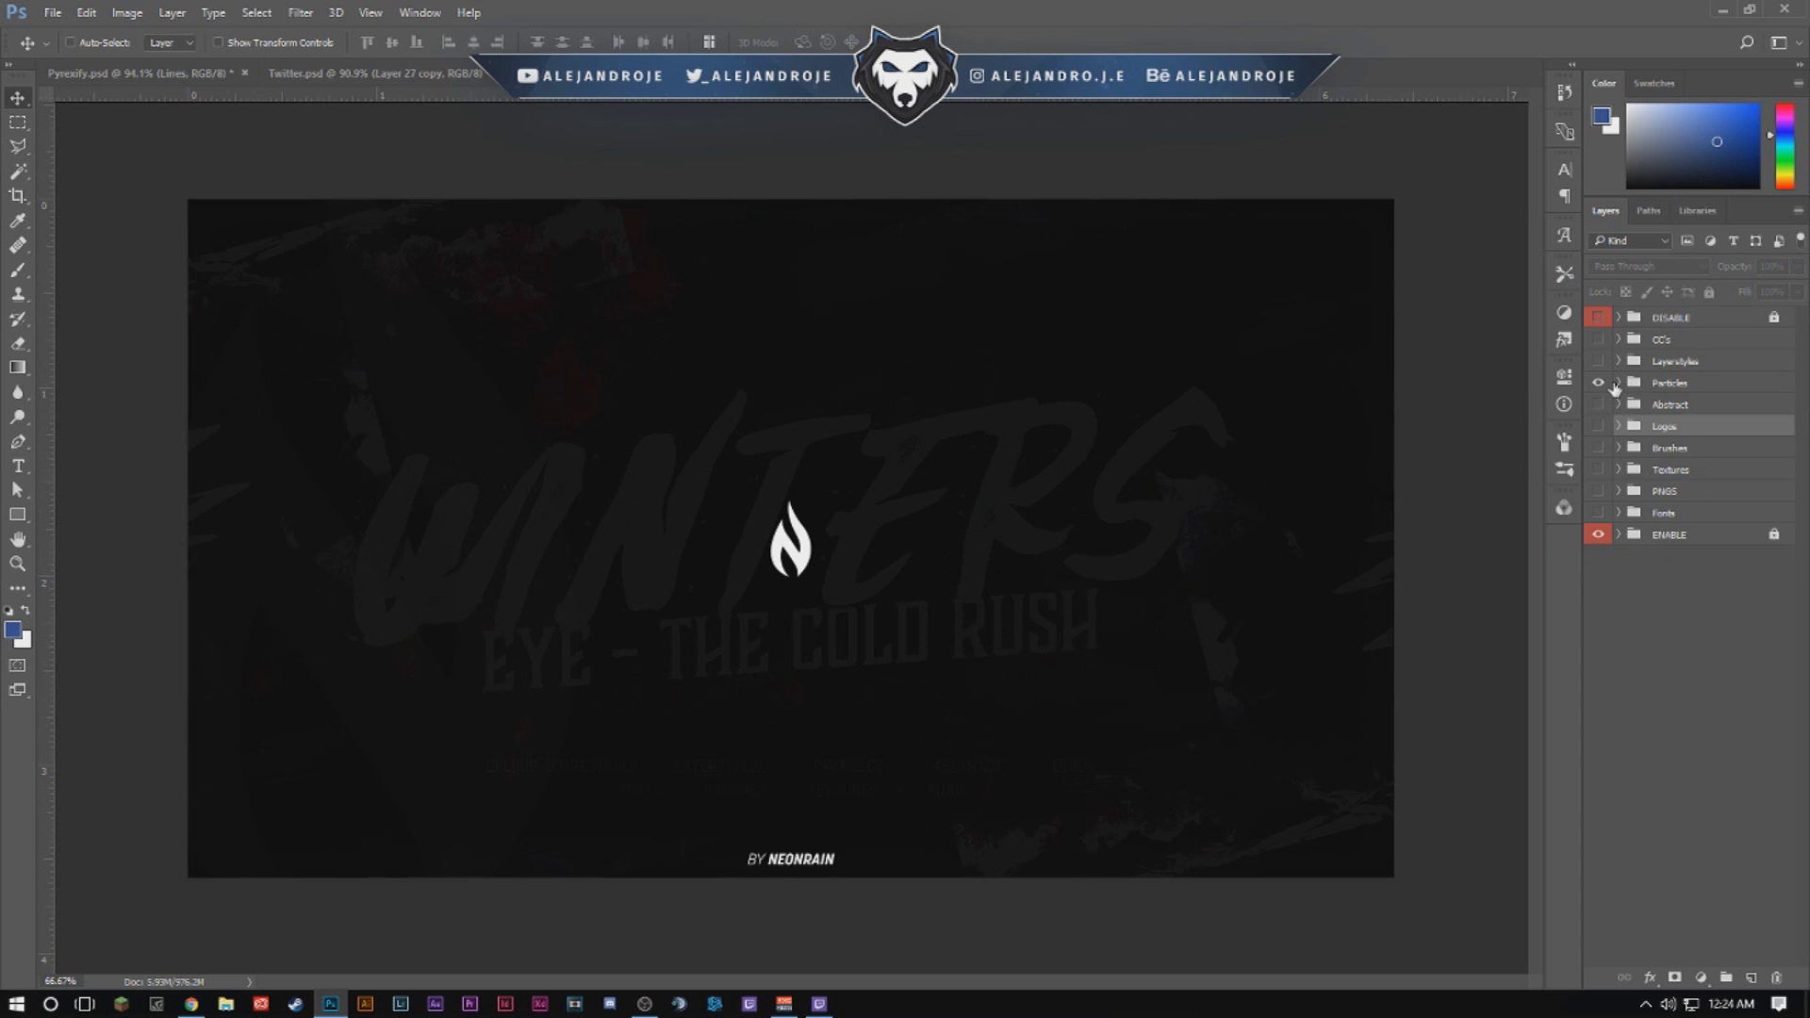
# Copy the dark blue spark particle layer from the pack into Twitter.psd and place it with two duplicates side by side along the banner's lower half.
pyautogui.click(1615, 384)
pyautogui.click(1618, 383)
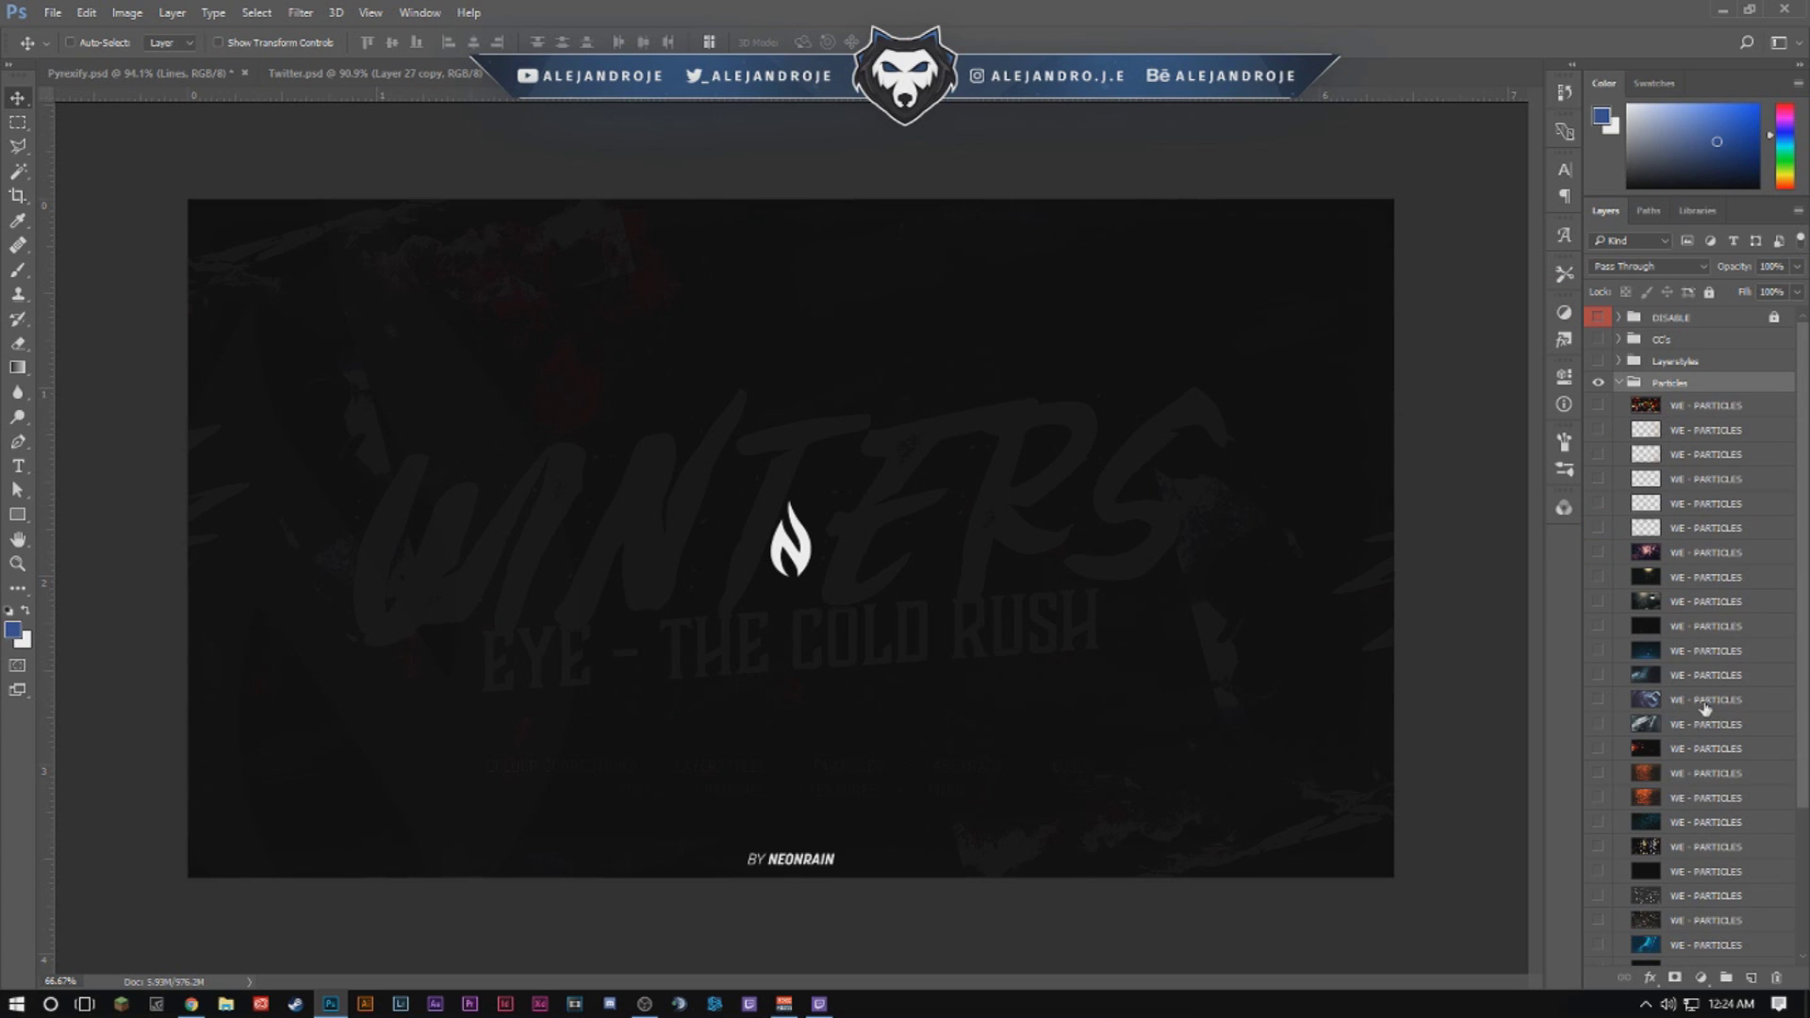
pyautogui.click(1597, 651)
pyautogui.click(1704, 652)
pyautogui.moveTo(968, 388)
pyautogui.mouseDown()
pyautogui.moveTo(979, 369)
pyautogui.moveTo(848, 333)
pyautogui.moveTo(565, 151)
pyautogui.mouseUp()
pyautogui.click(334, 72)
pyautogui.moveTo(334, 69); pyautogui.dragTo(806, 631)
pyautogui.moveTo(1007, 622); pyautogui.dragTo(1302, 809)
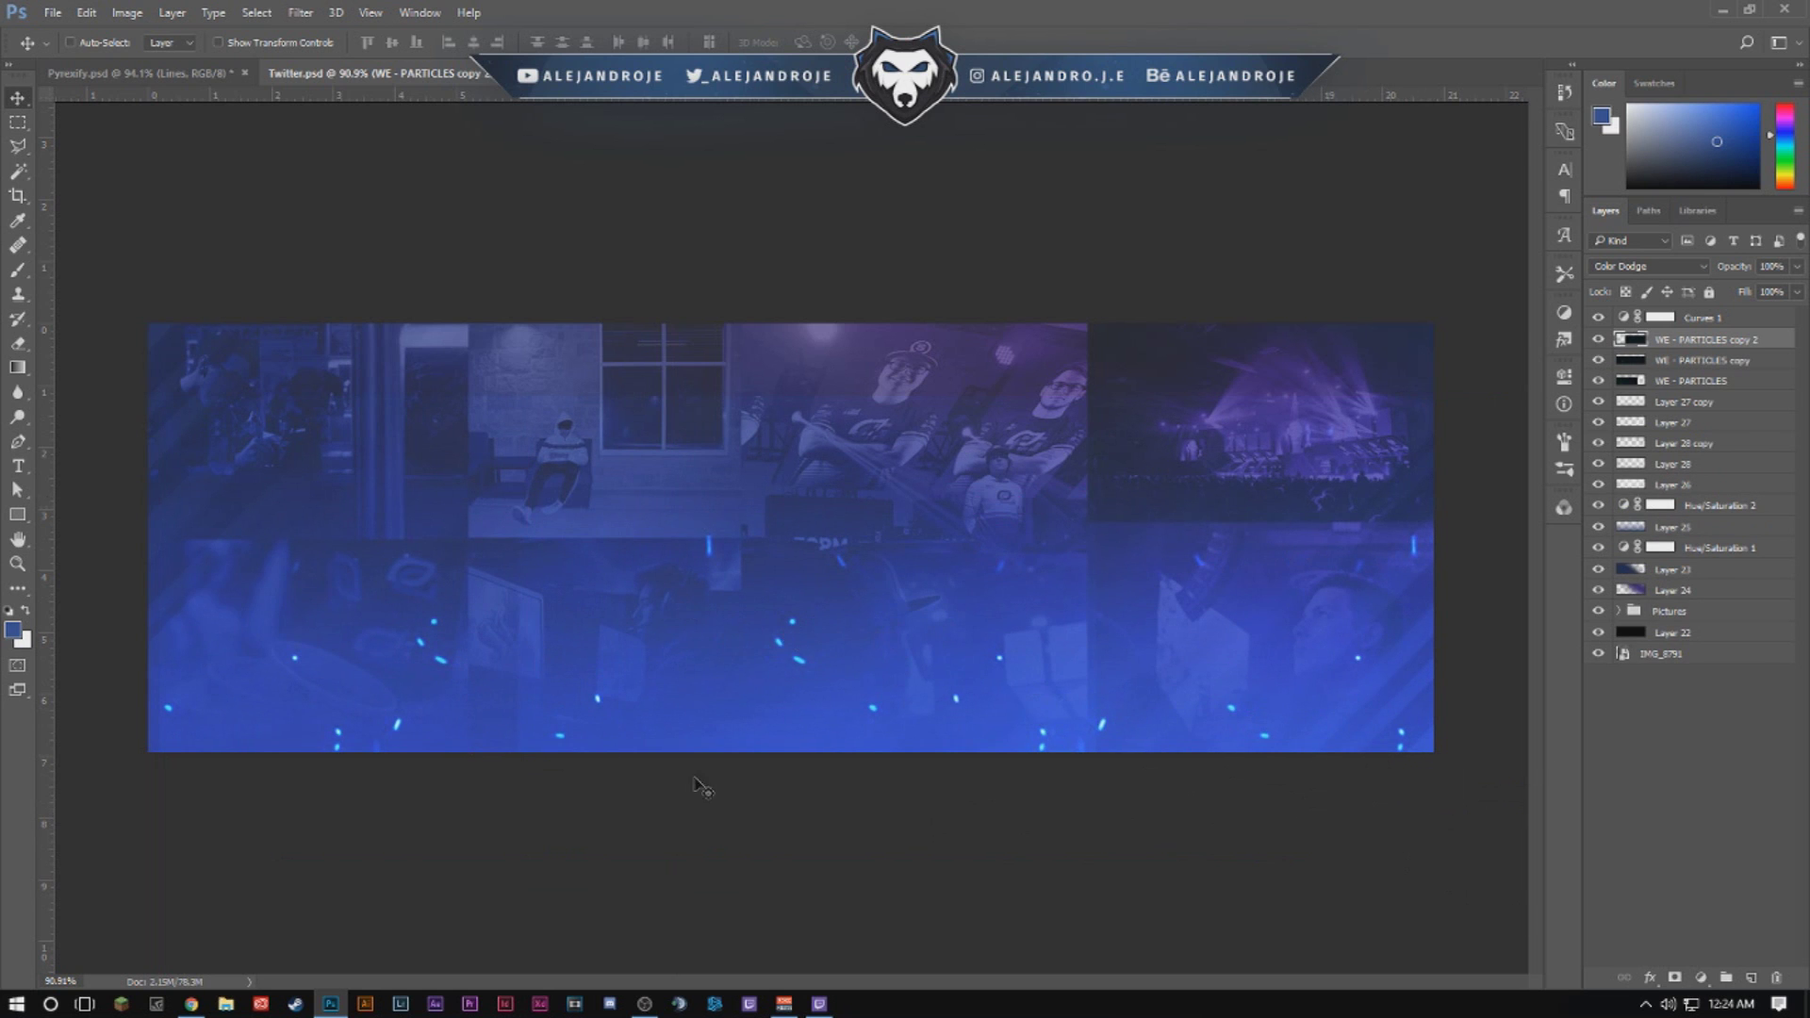
# Erase the upper part of the topmost particle copy with a soft round Eraser to soften its edge.
pyautogui.scroll(5, 693, 698)
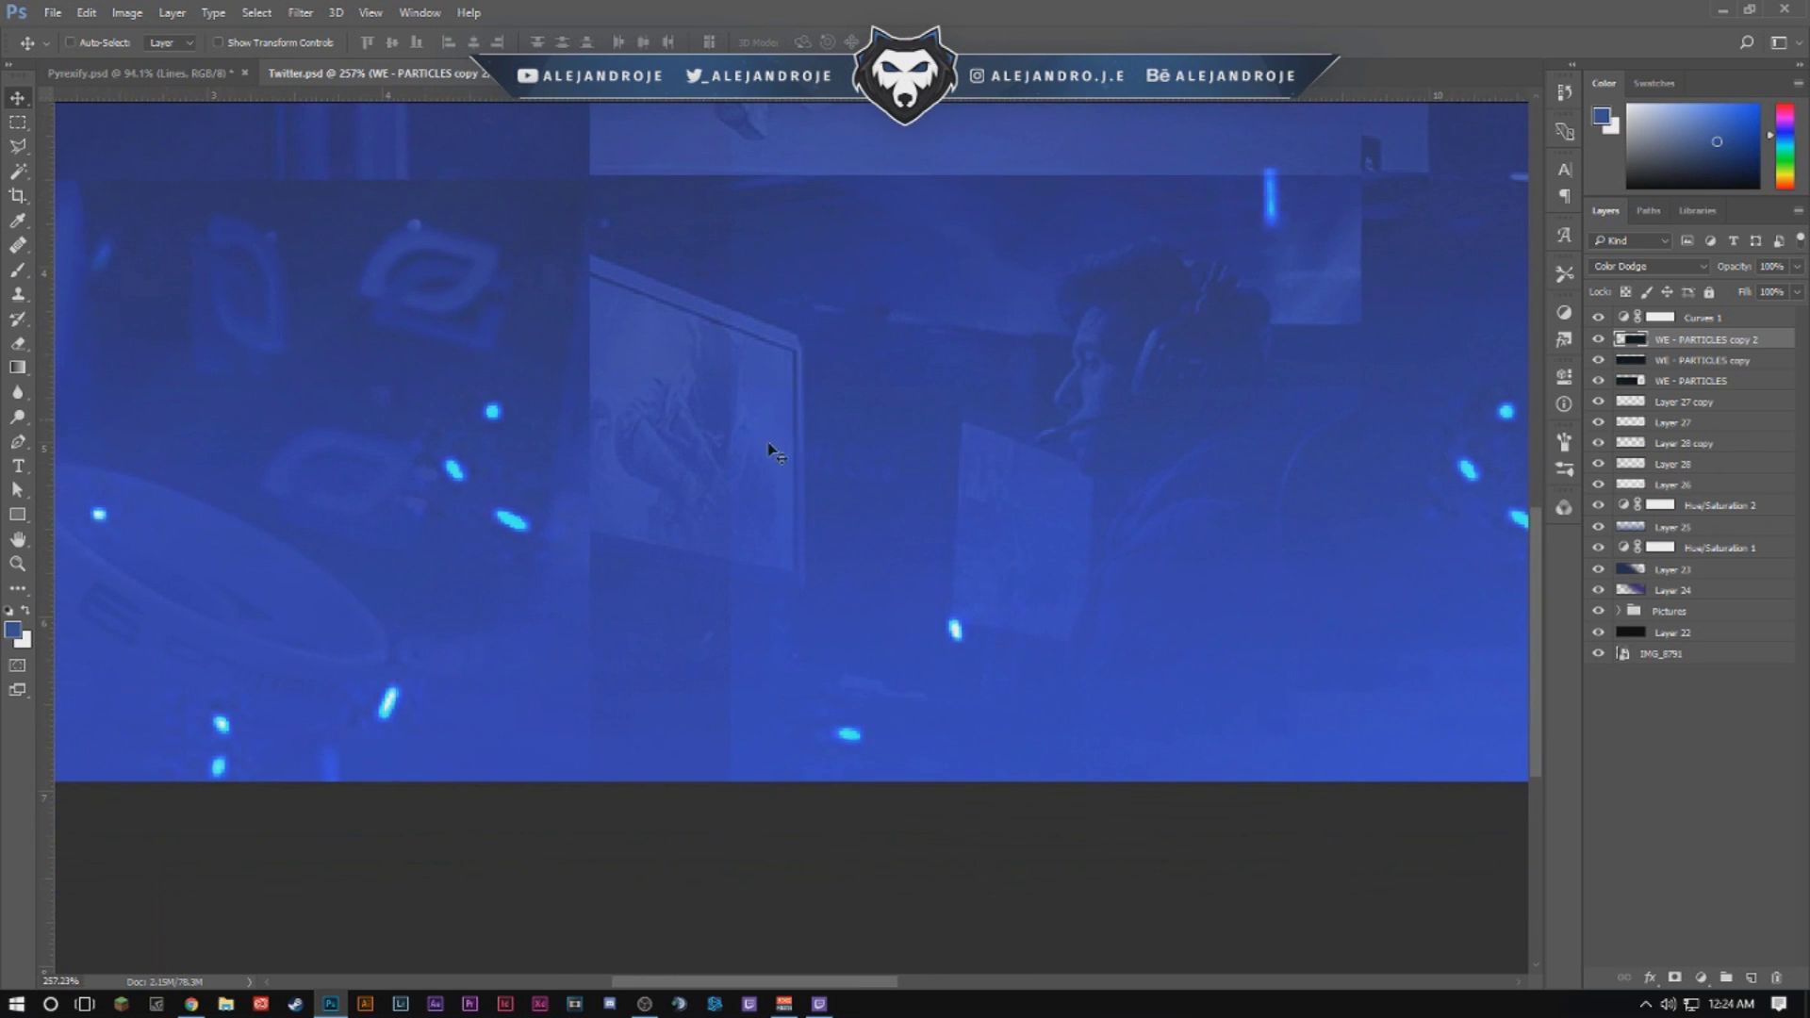
pyautogui.scroll(-3, 801, 660)
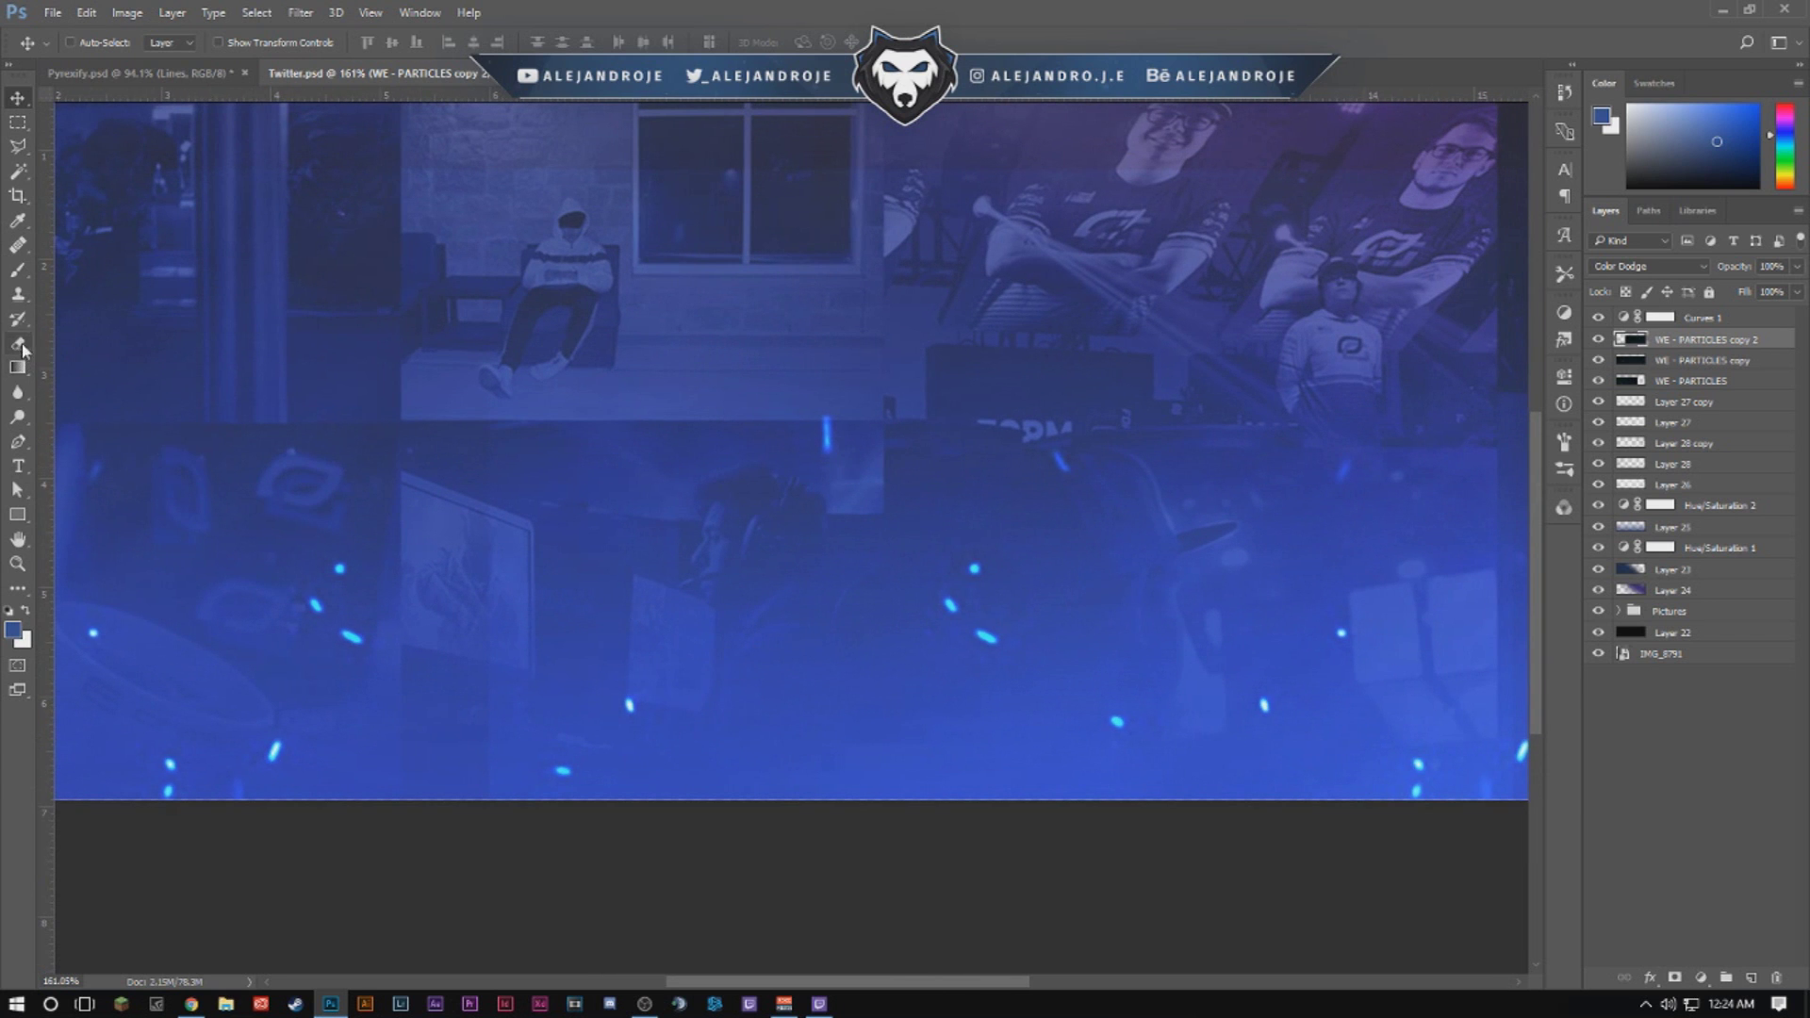
pyautogui.click(21, 348)
pyautogui.scroll(-2, 610, 405)
pyautogui.moveTo(786, 480); pyautogui.dragTo(445, 444)
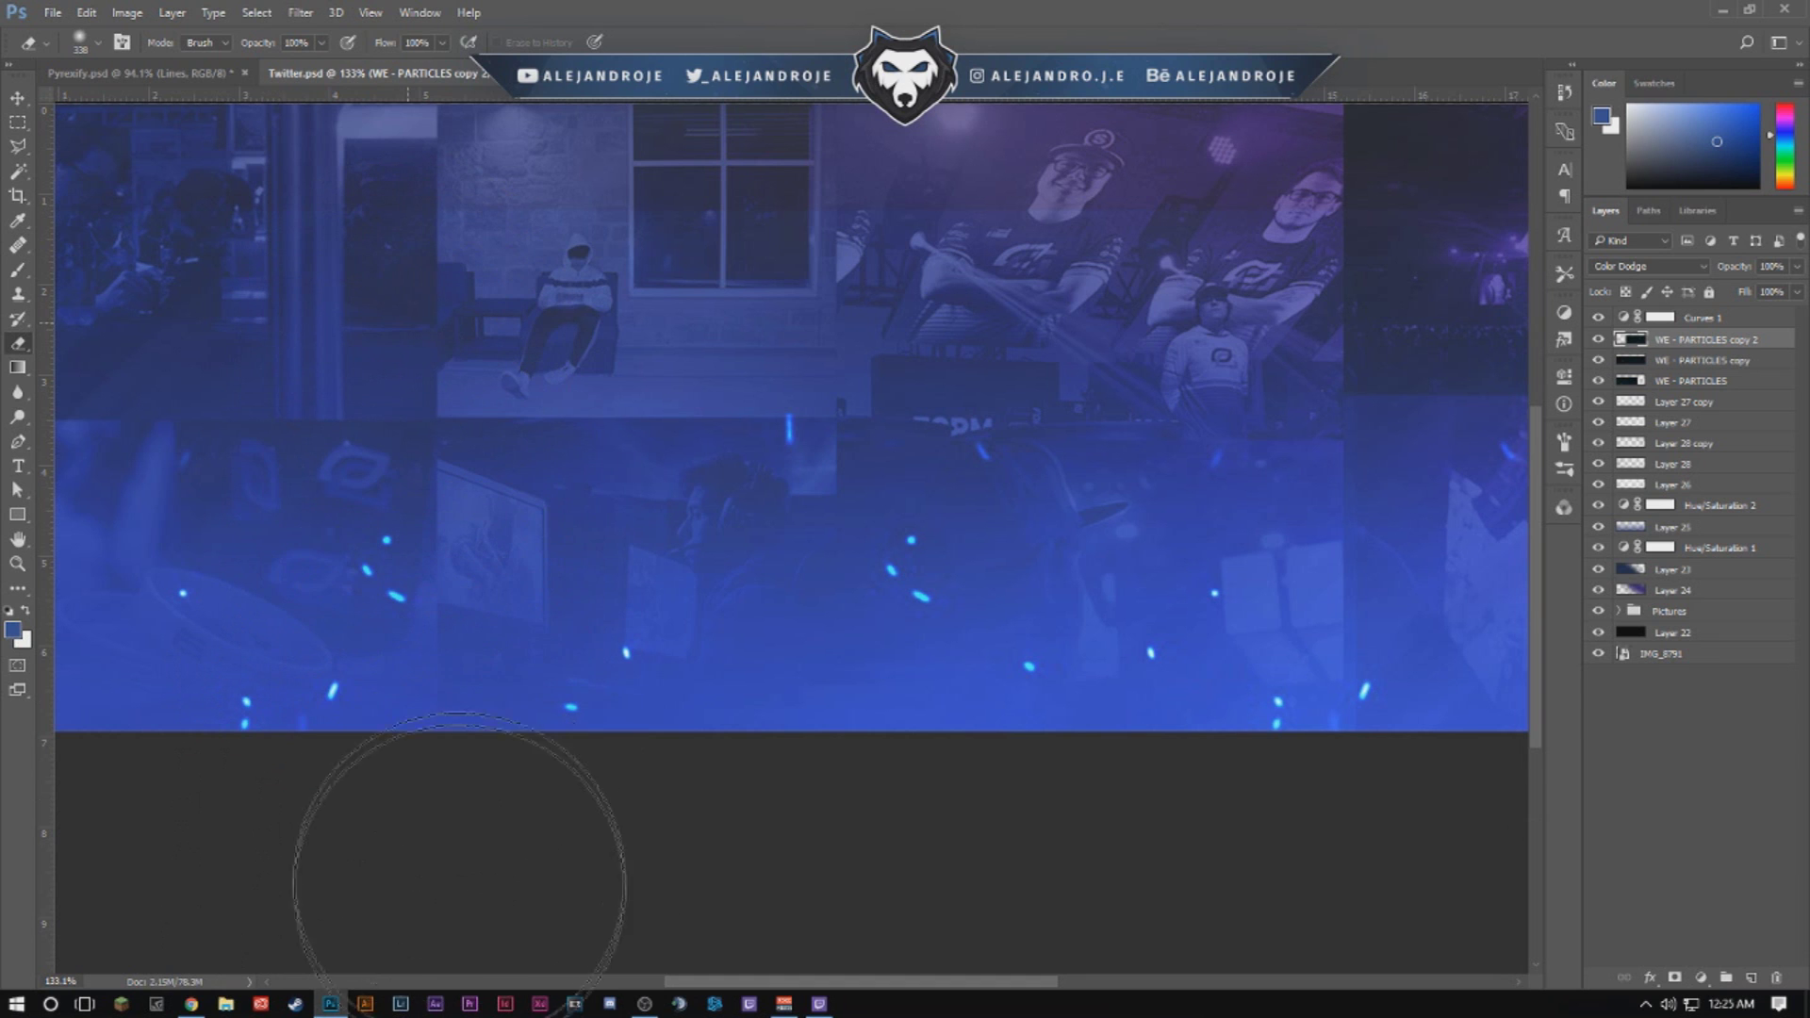
pyautogui.click(28, 100)
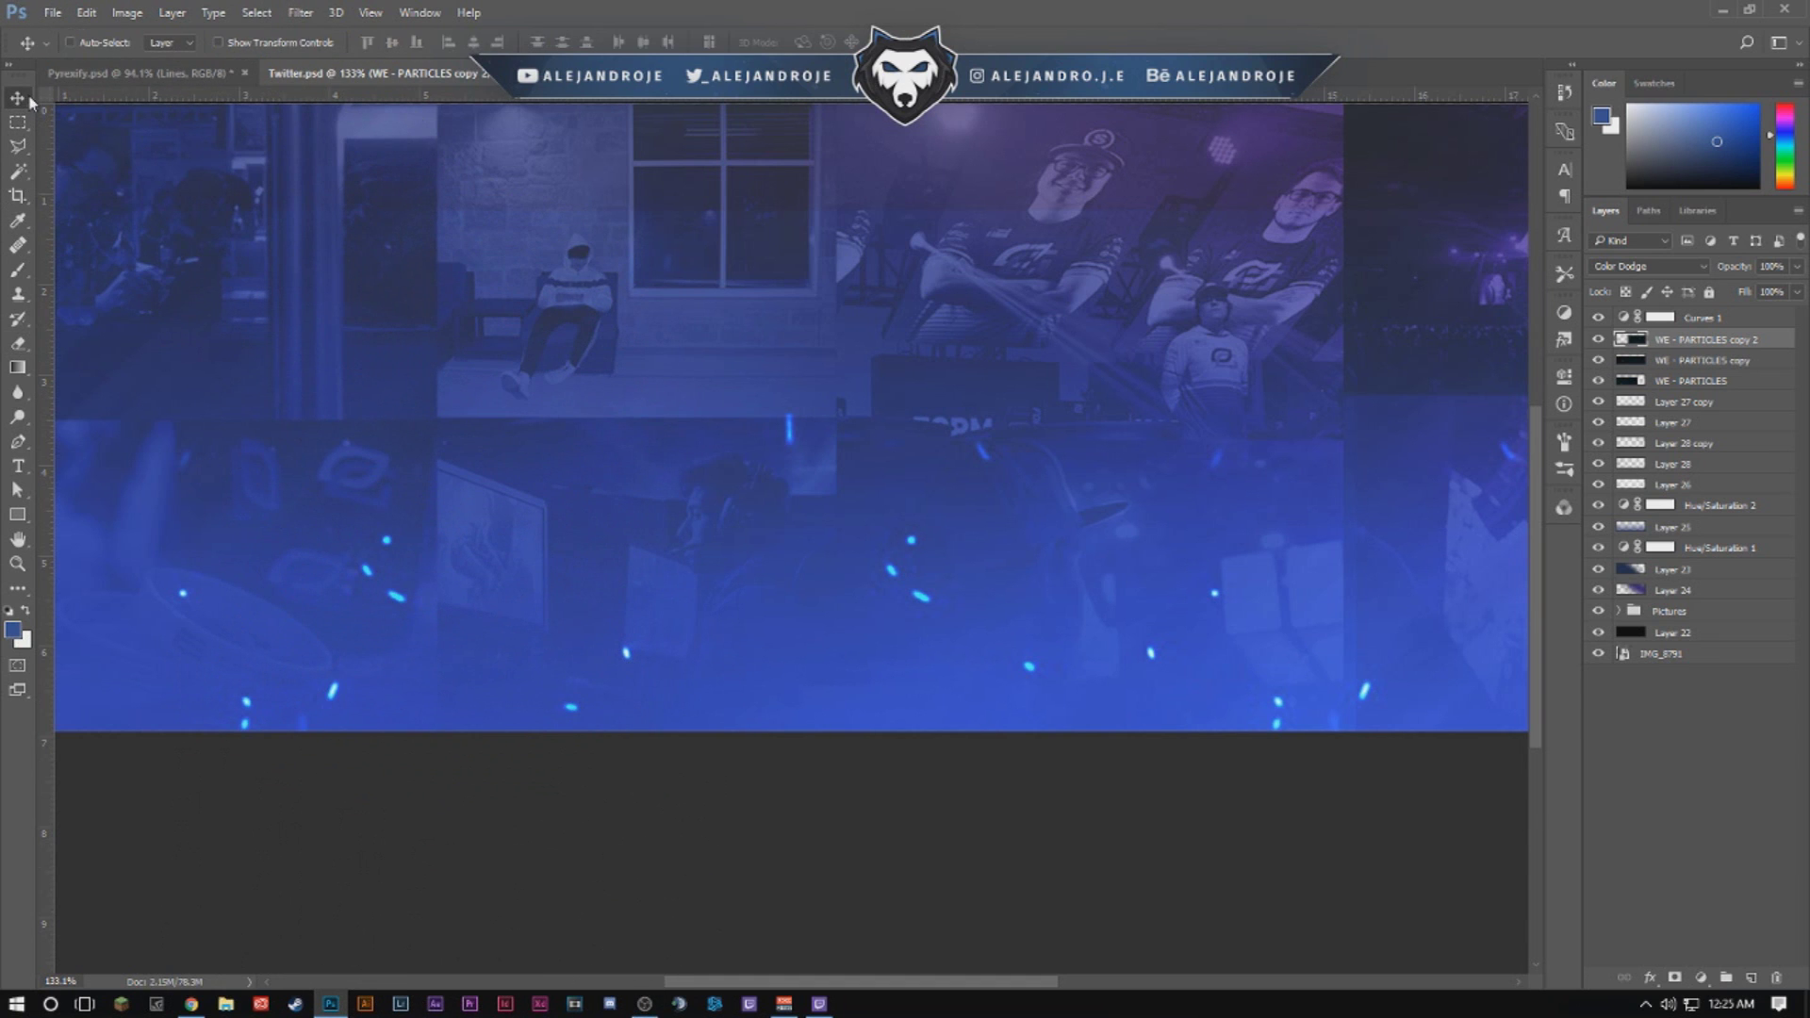
# Group the three particle layers and toggle the group's visibility to compare the banner with and without the sparks.
pyautogui.hotkey('ctrl', '0')
pyautogui.keyDown('shift'); pyautogui.click(1652, 382); pyautogui.keyUp('shift')
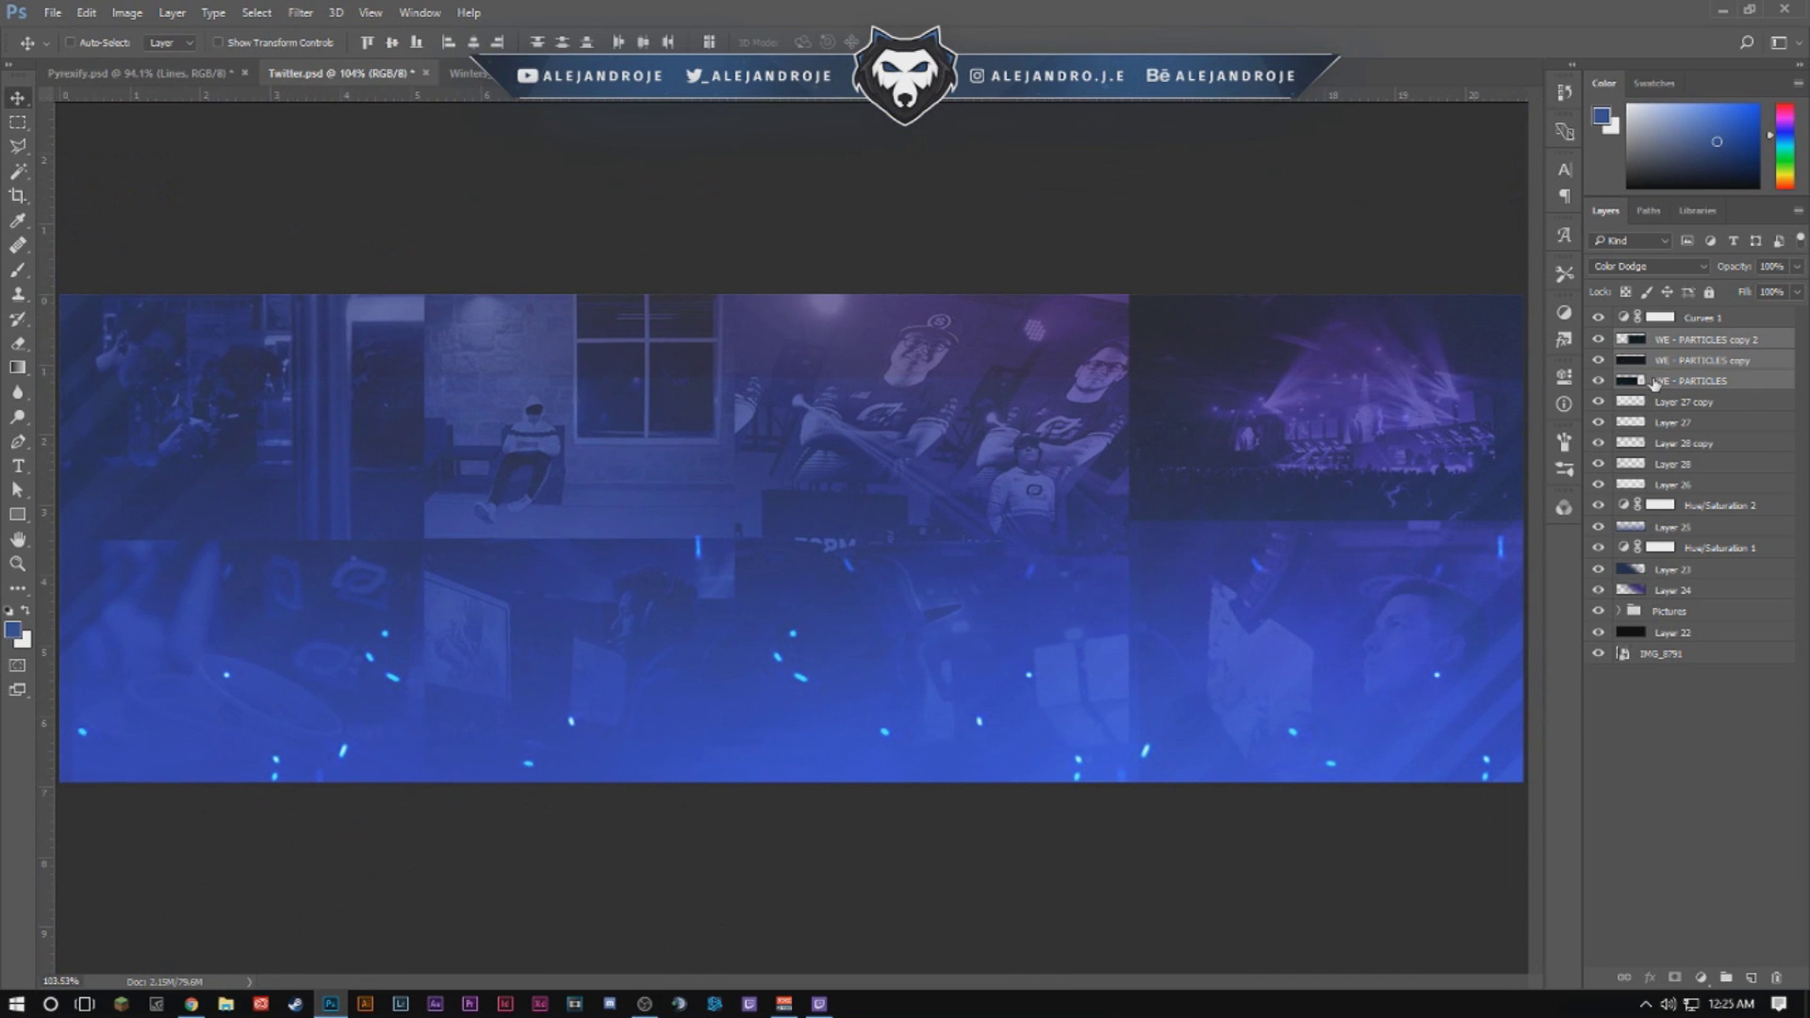
pyautogui.hotkey('ctrl', 'g')
pyautogui.click(1598, 339)
pyautogui.click(1597, 339)
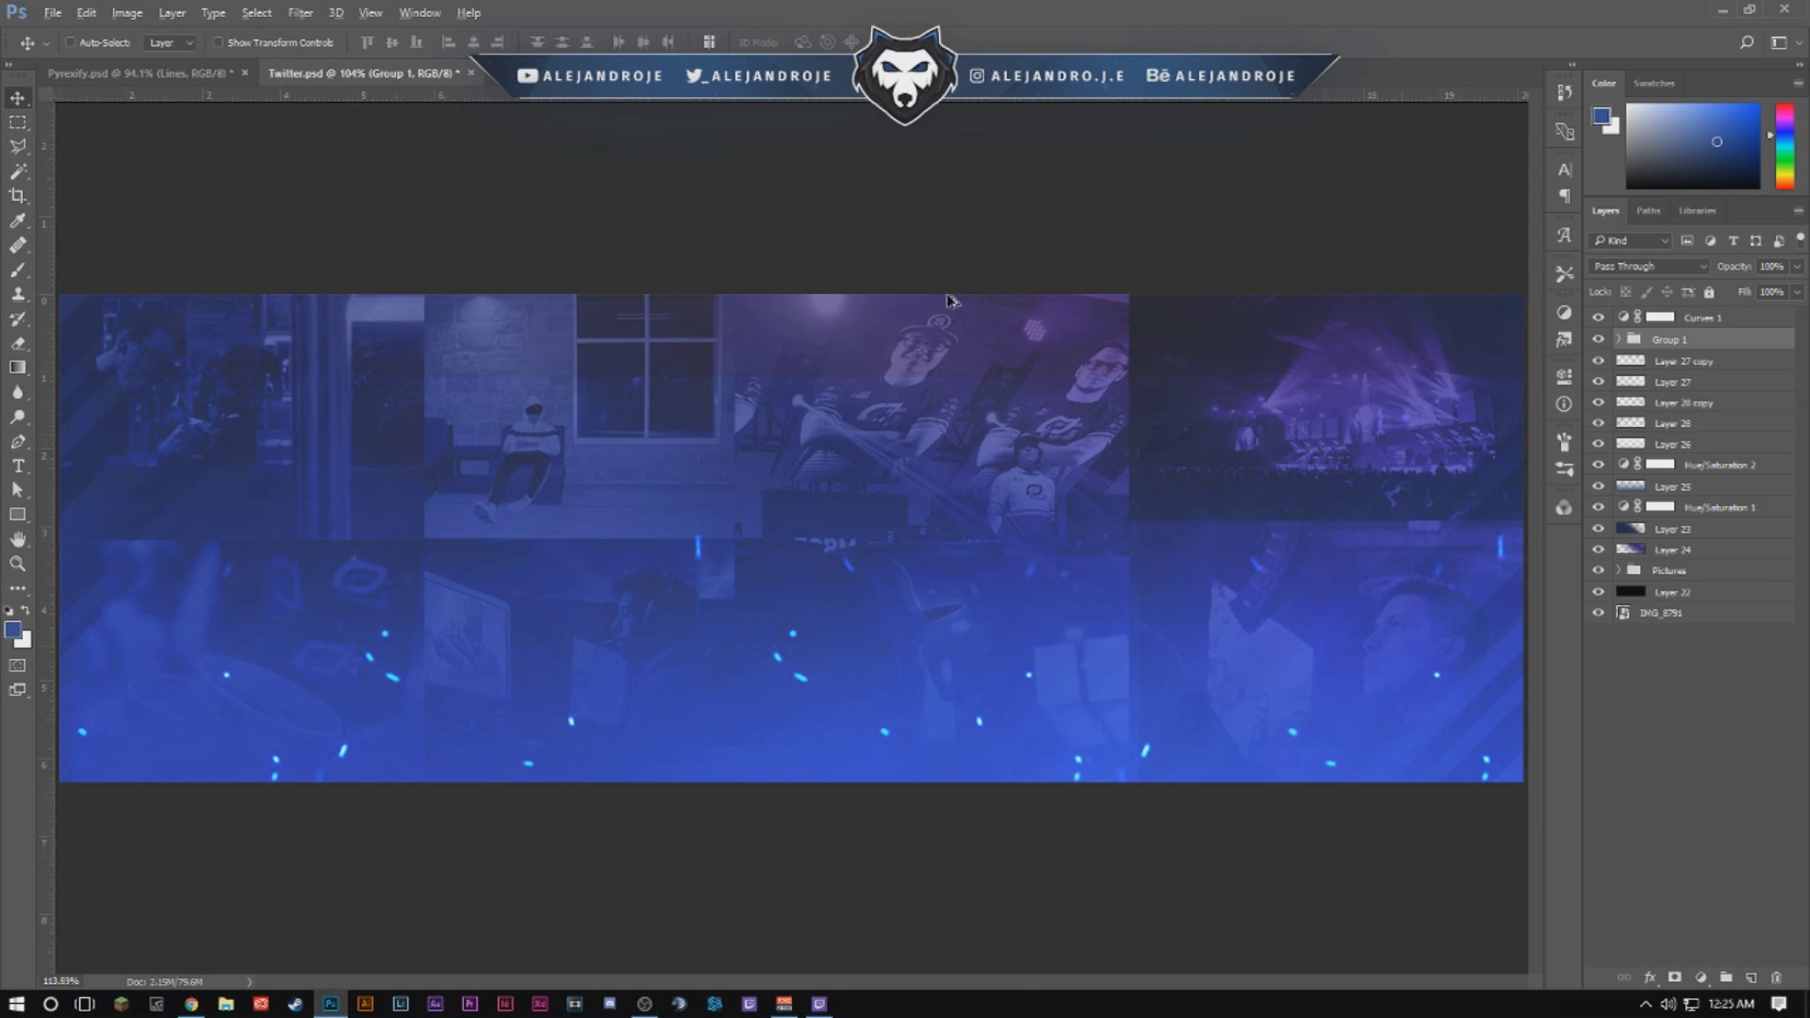
pyautogui.scroll(4, 788, 513)
pyautogui.scroll(-5, 788, 514)
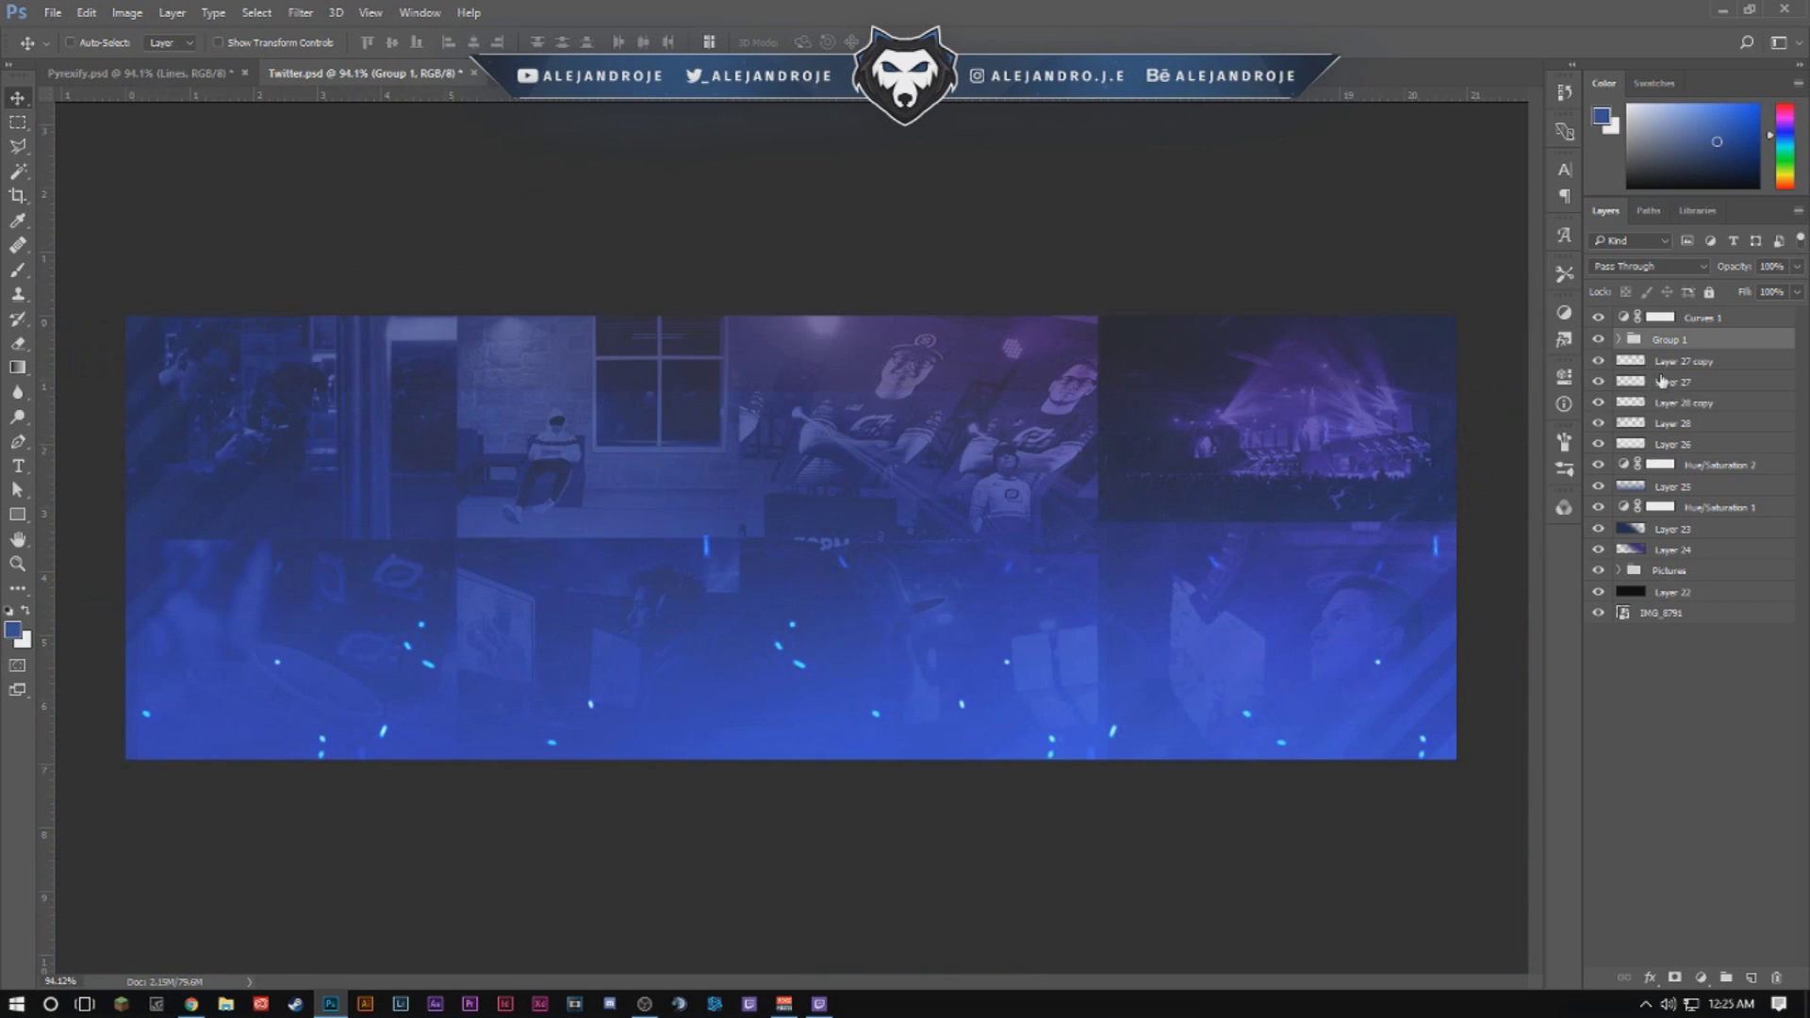
# Select the topmost particle copy inside the group and soften its remaining edges across the banner's upper half with a larger soft Eraser.
pyautogui.click(1618, 340)
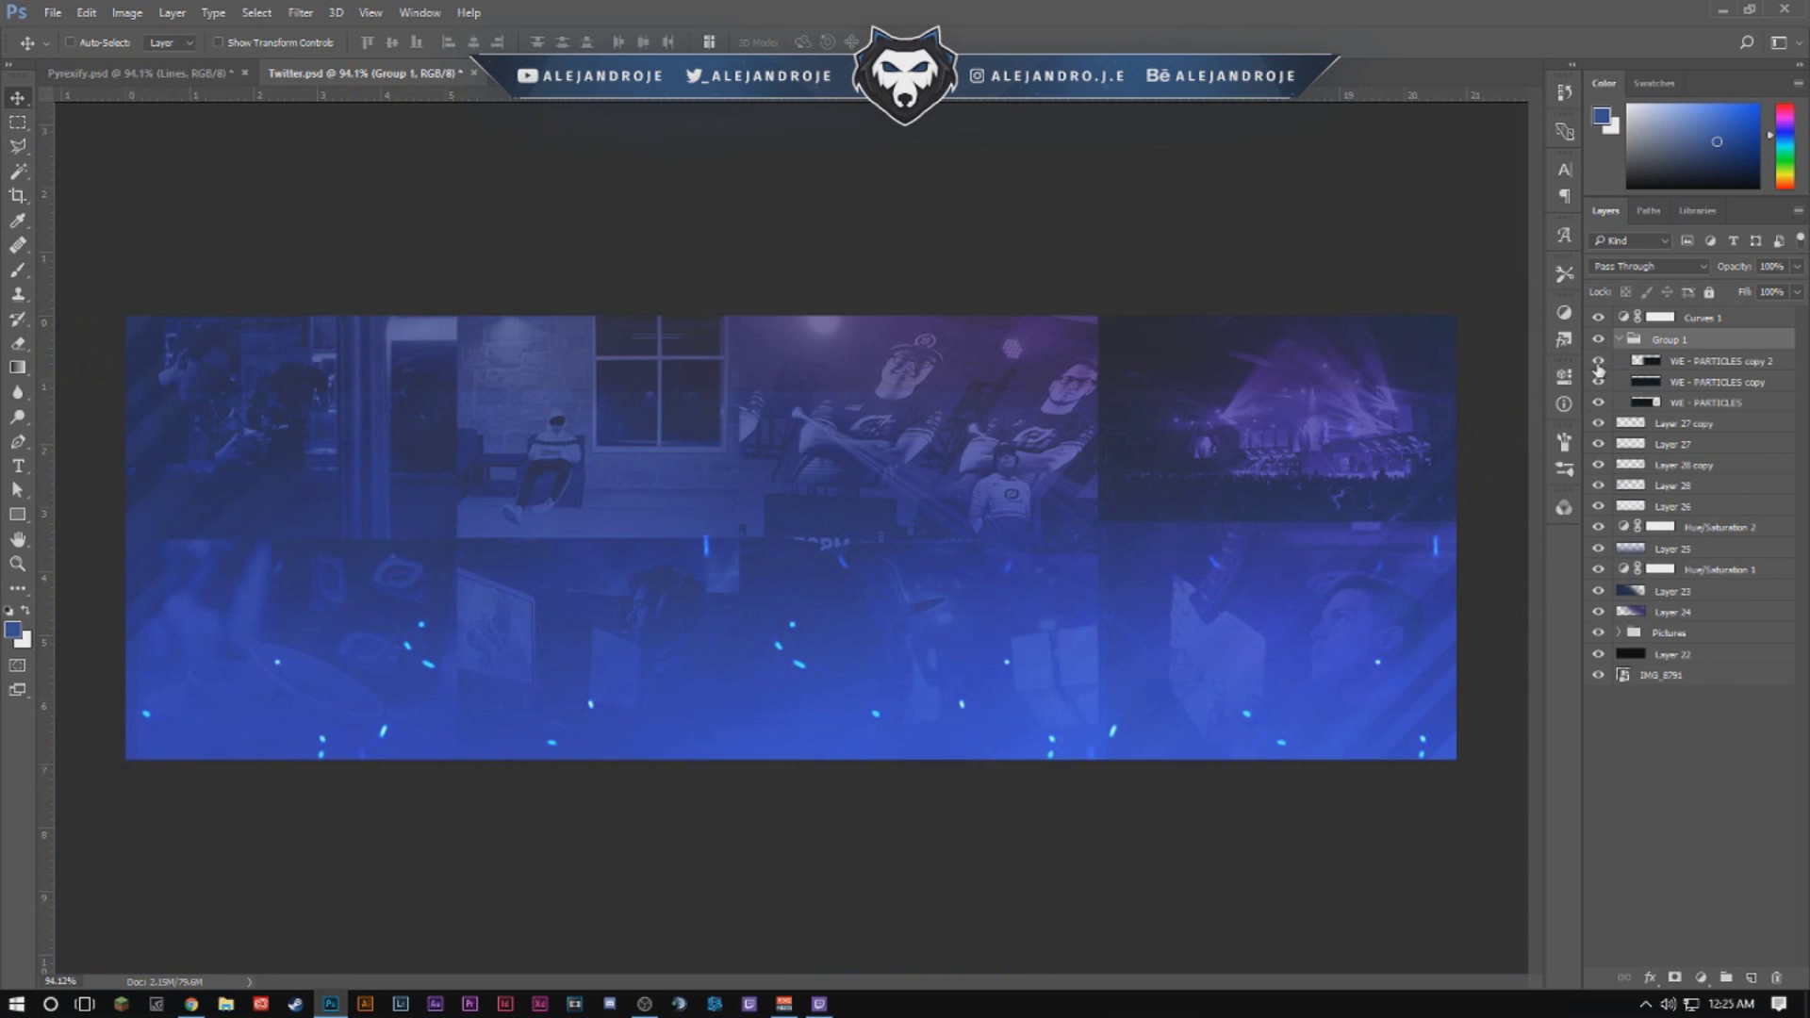
pyautogui.click(1597, 364)
pyautogui.click(1744, 365)
pyautogui.click(17, 343)
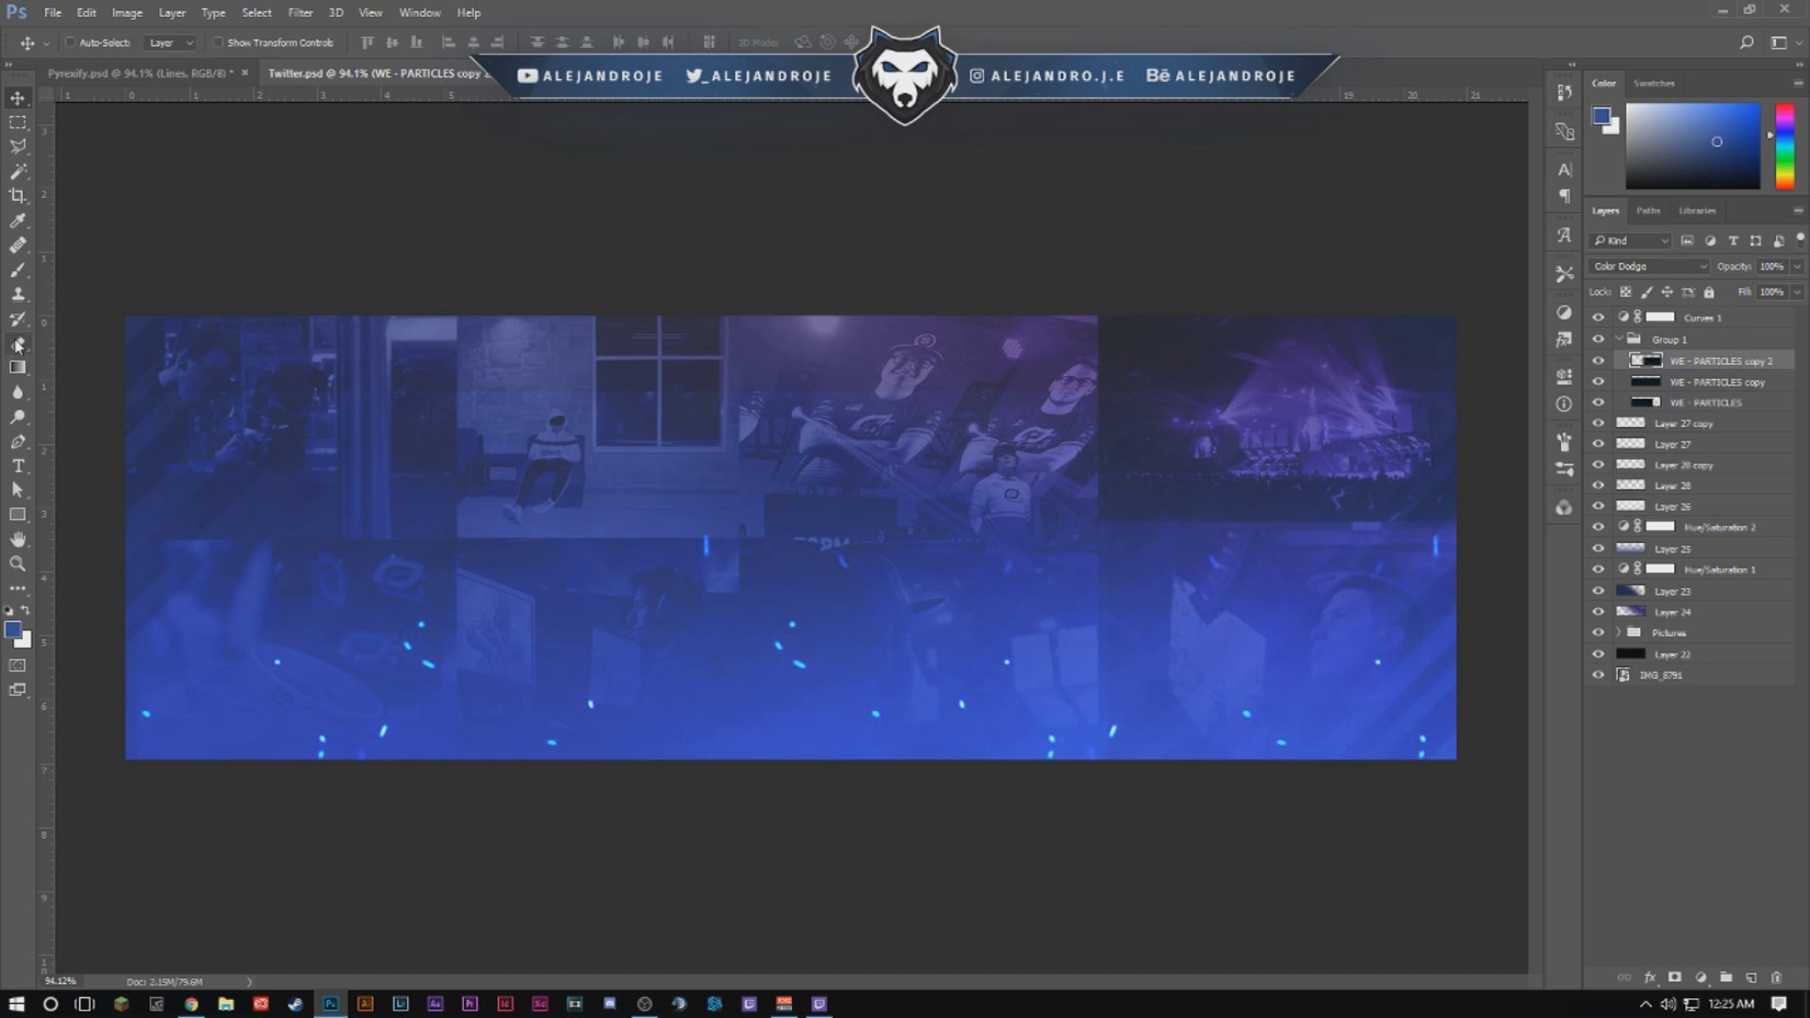
pyautogui.hotkey('ctrl', '-')
pyautogui.hotkey('ctrl', '-')
pyautogui.moveTo(505, 439)
pyautogui.mouseDown()
pyautogui.moveTo(553, 433)
pyautogui.moveTo(531, 433)
pyautogui.mouseUp()
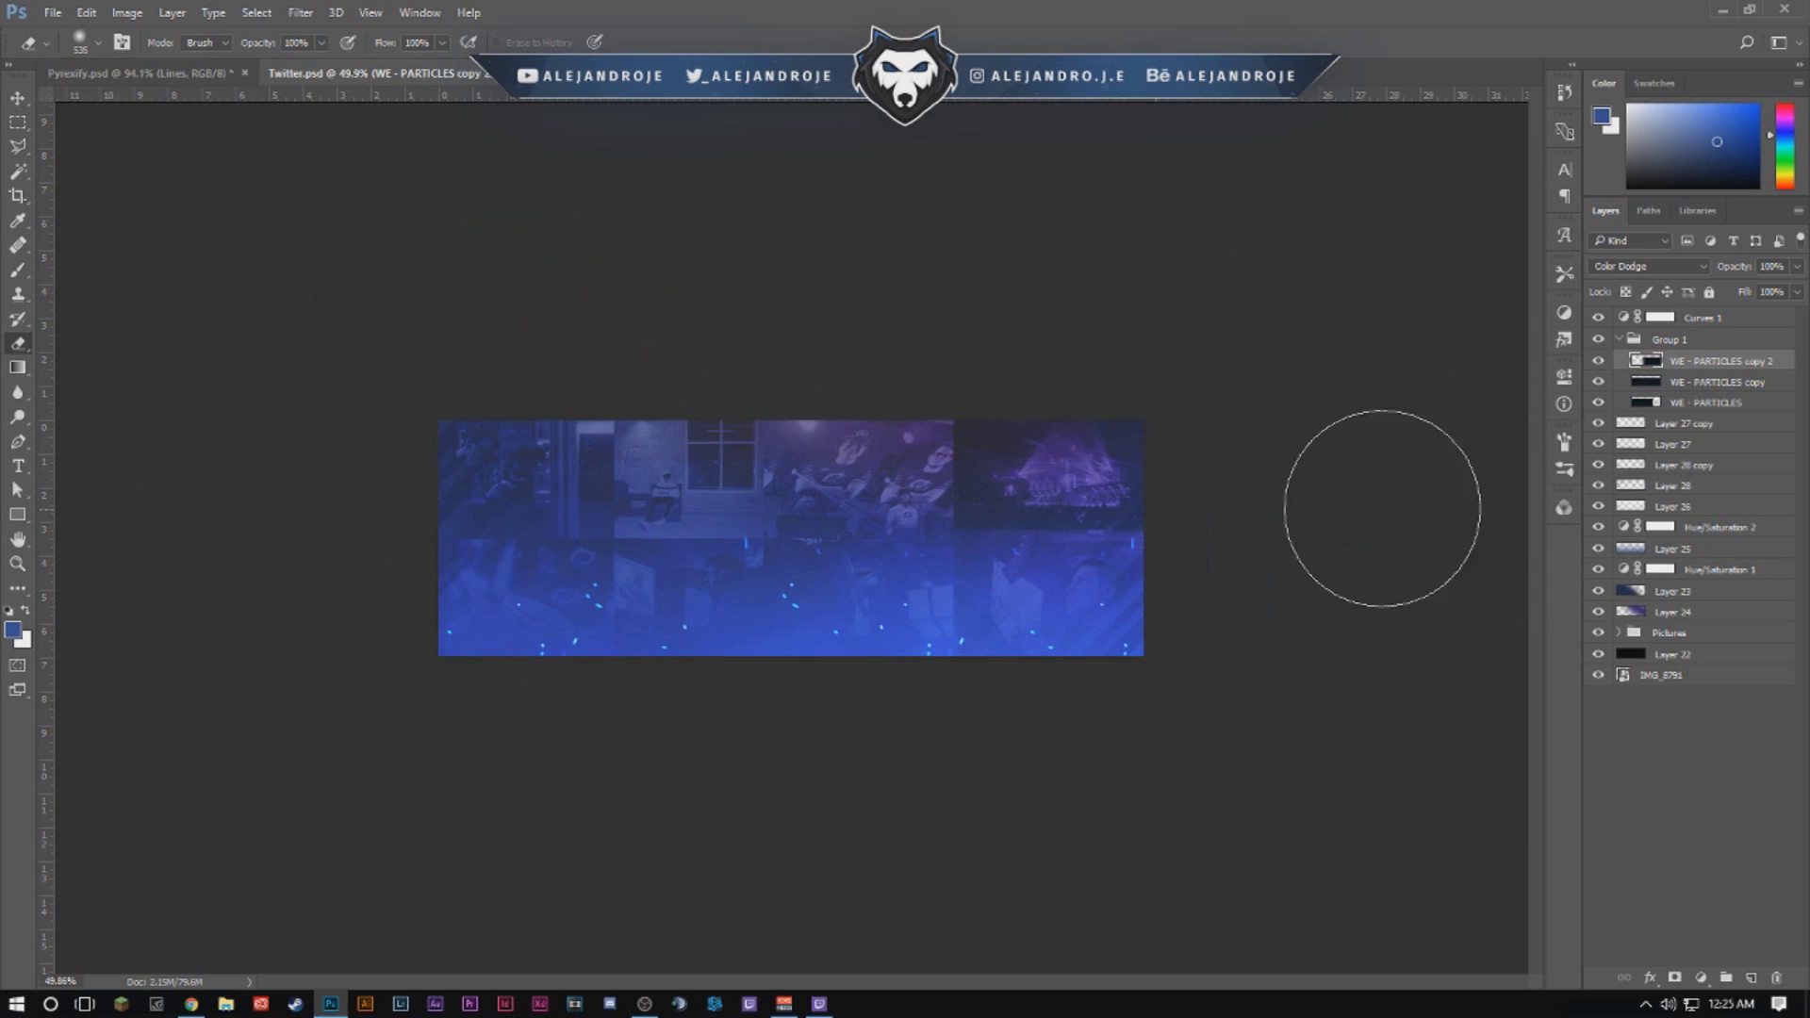
pyautogui.scroll(6, 901, 424)
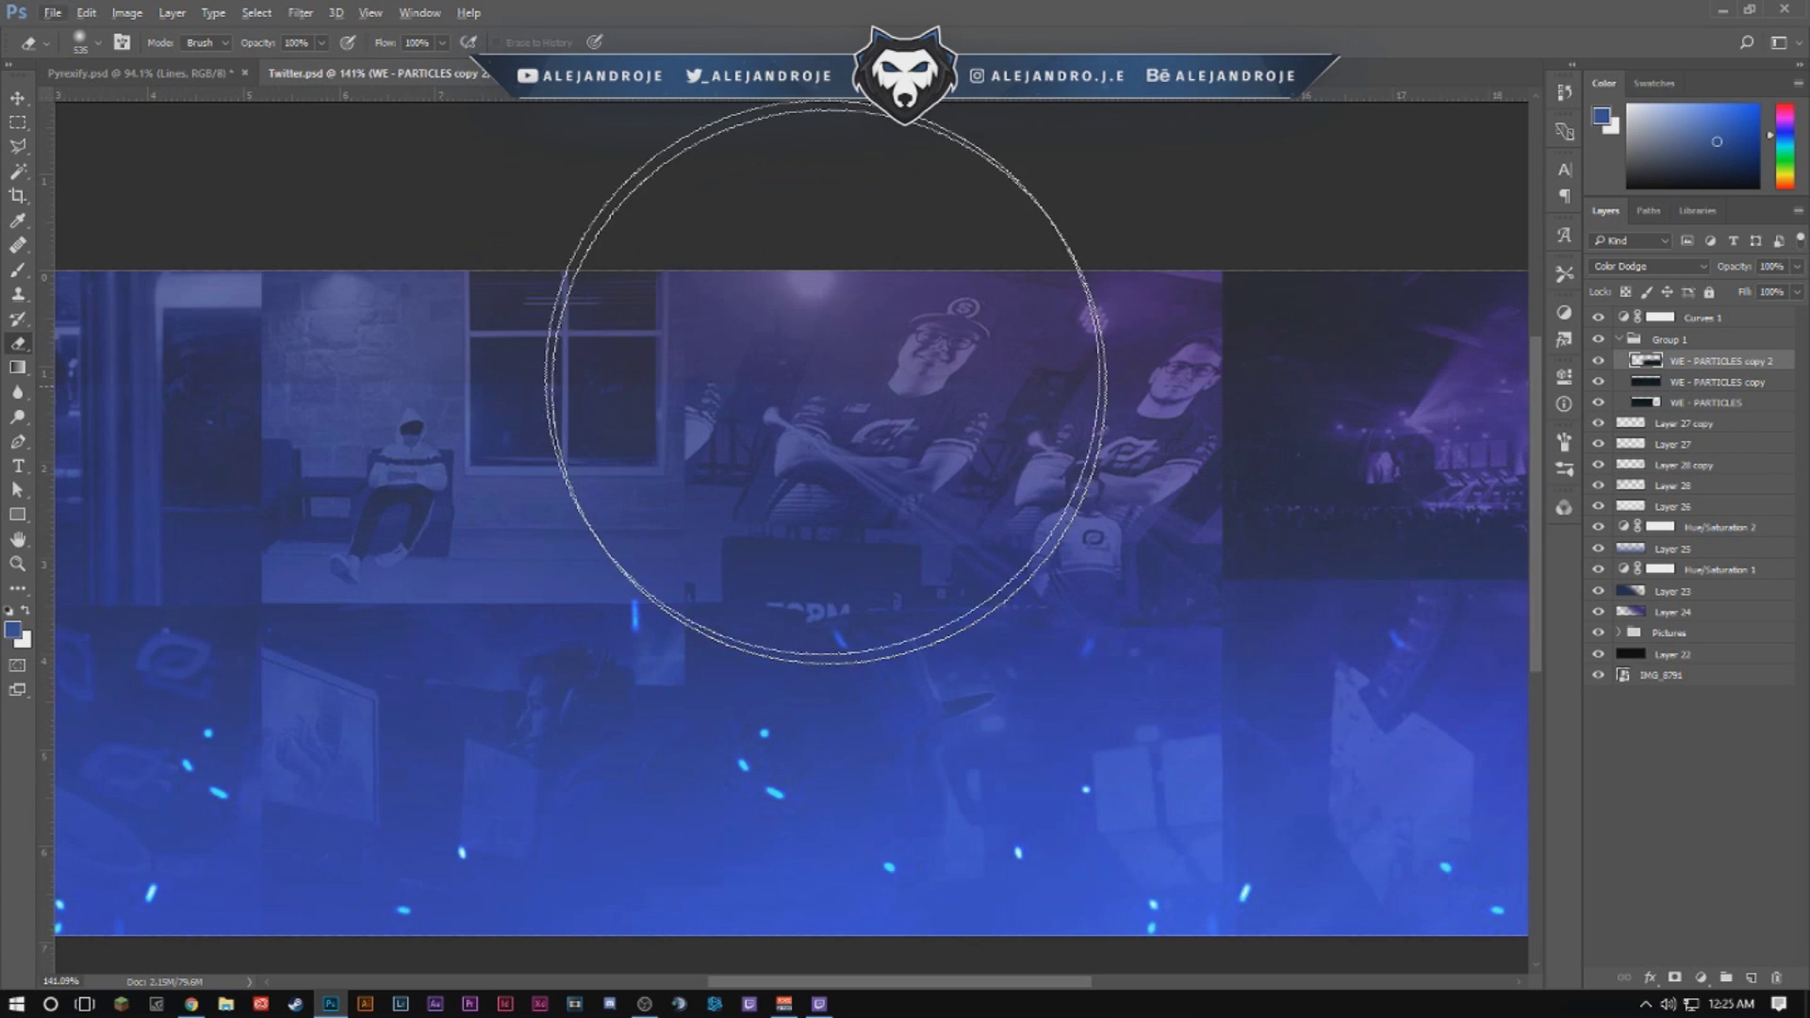
pyautogui.moveTo(1089, 392); pyautogui.dragTo(1143, 412)
pyautogui.scroll(-3, 1143, 412)
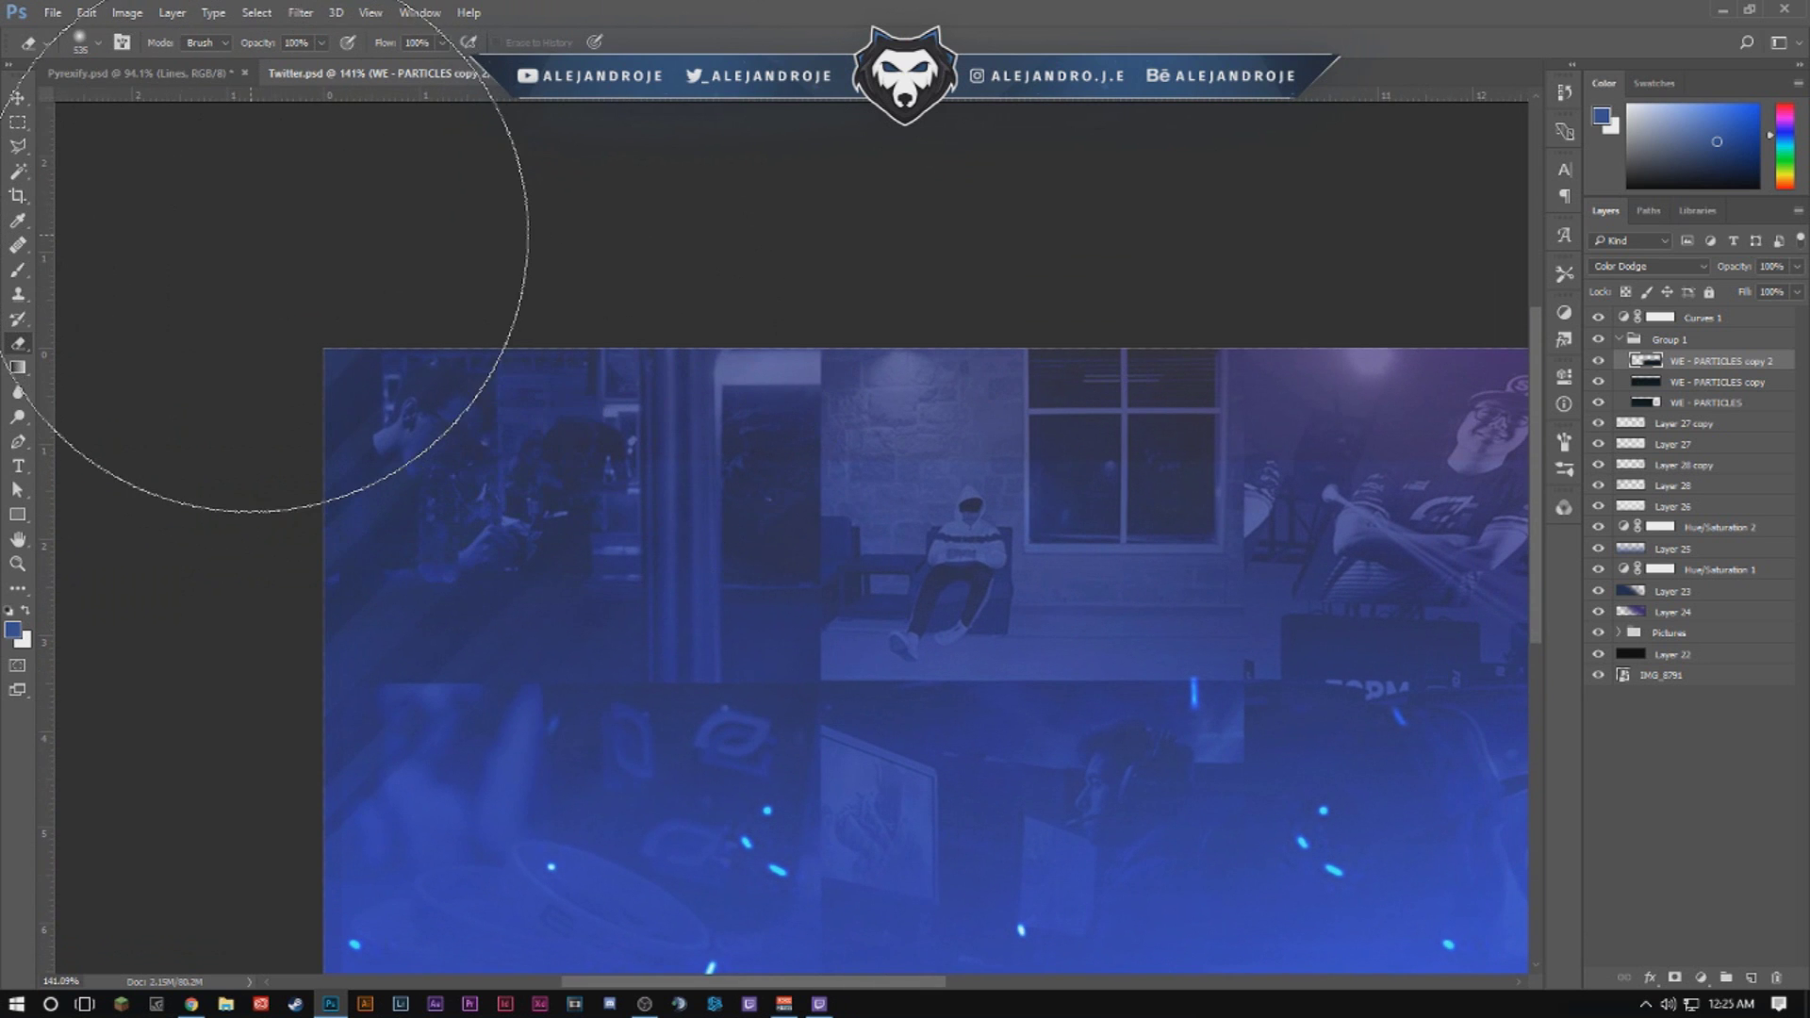
pyautogui.scroll(-3, 252, 243)
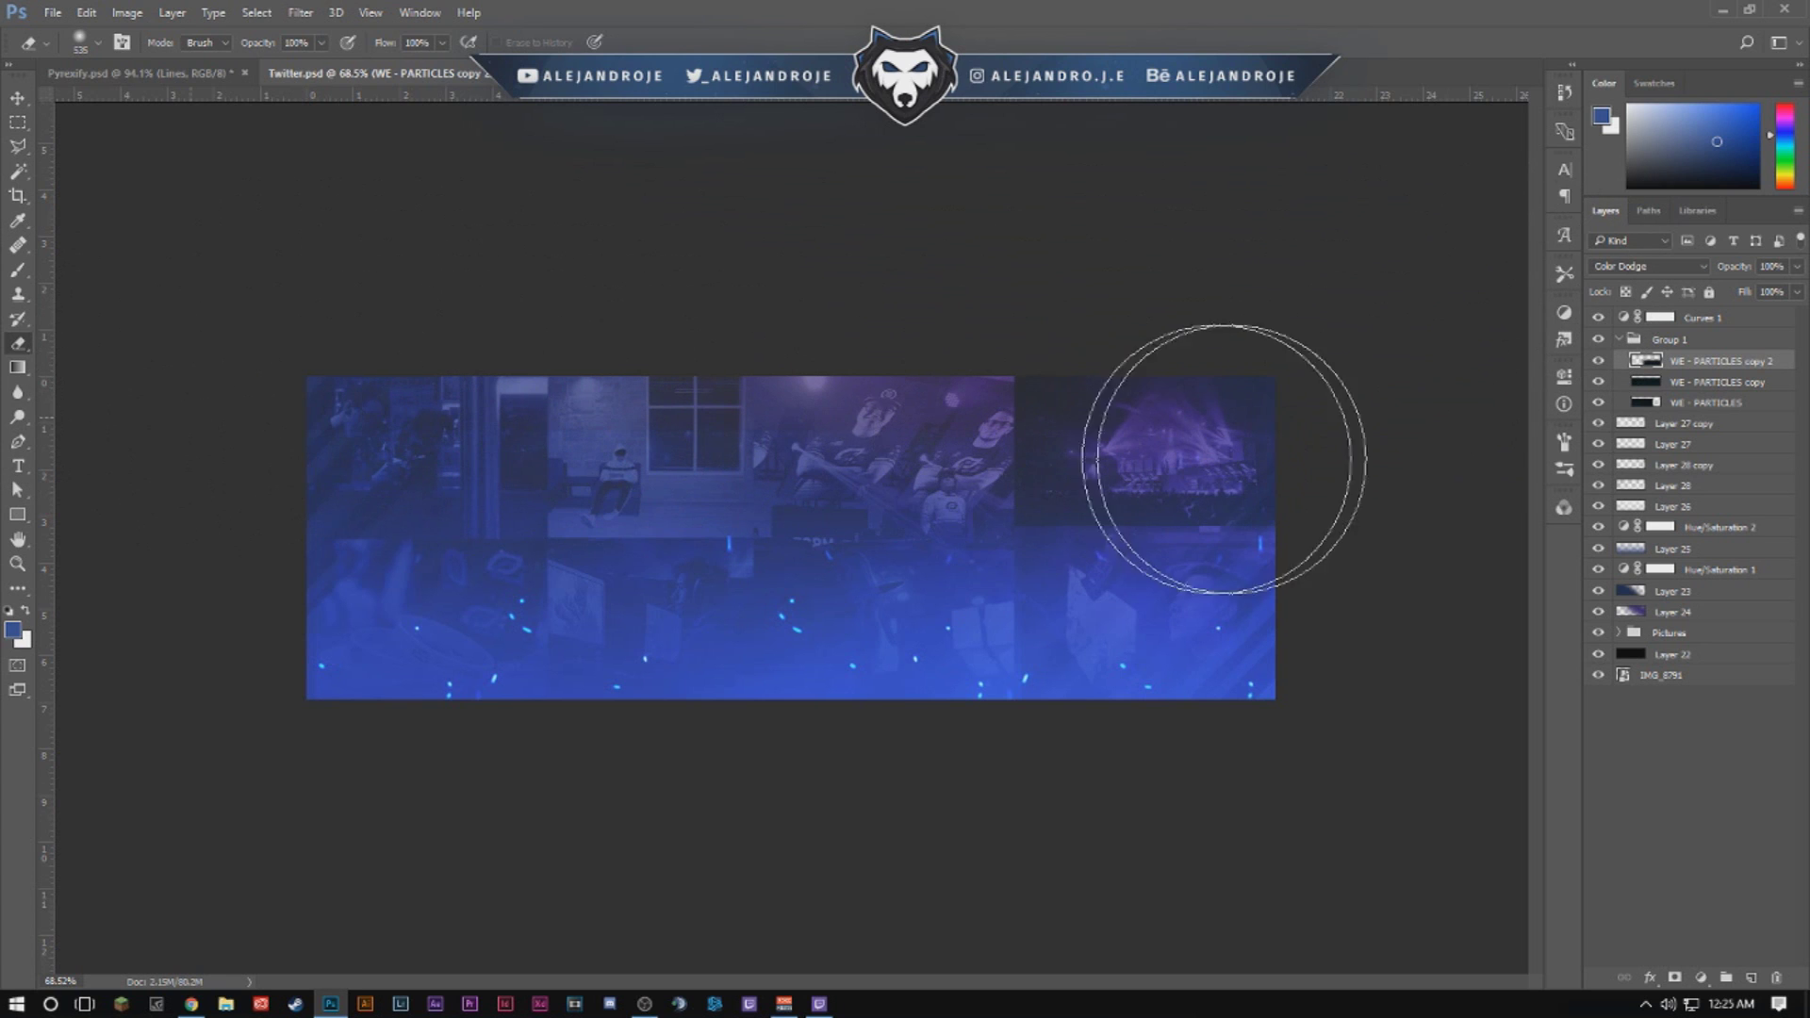
# Check the two lower particle layers up close, then collapse their group and set the group's opacity to 25%.
pyautogui.click(1715, 384)
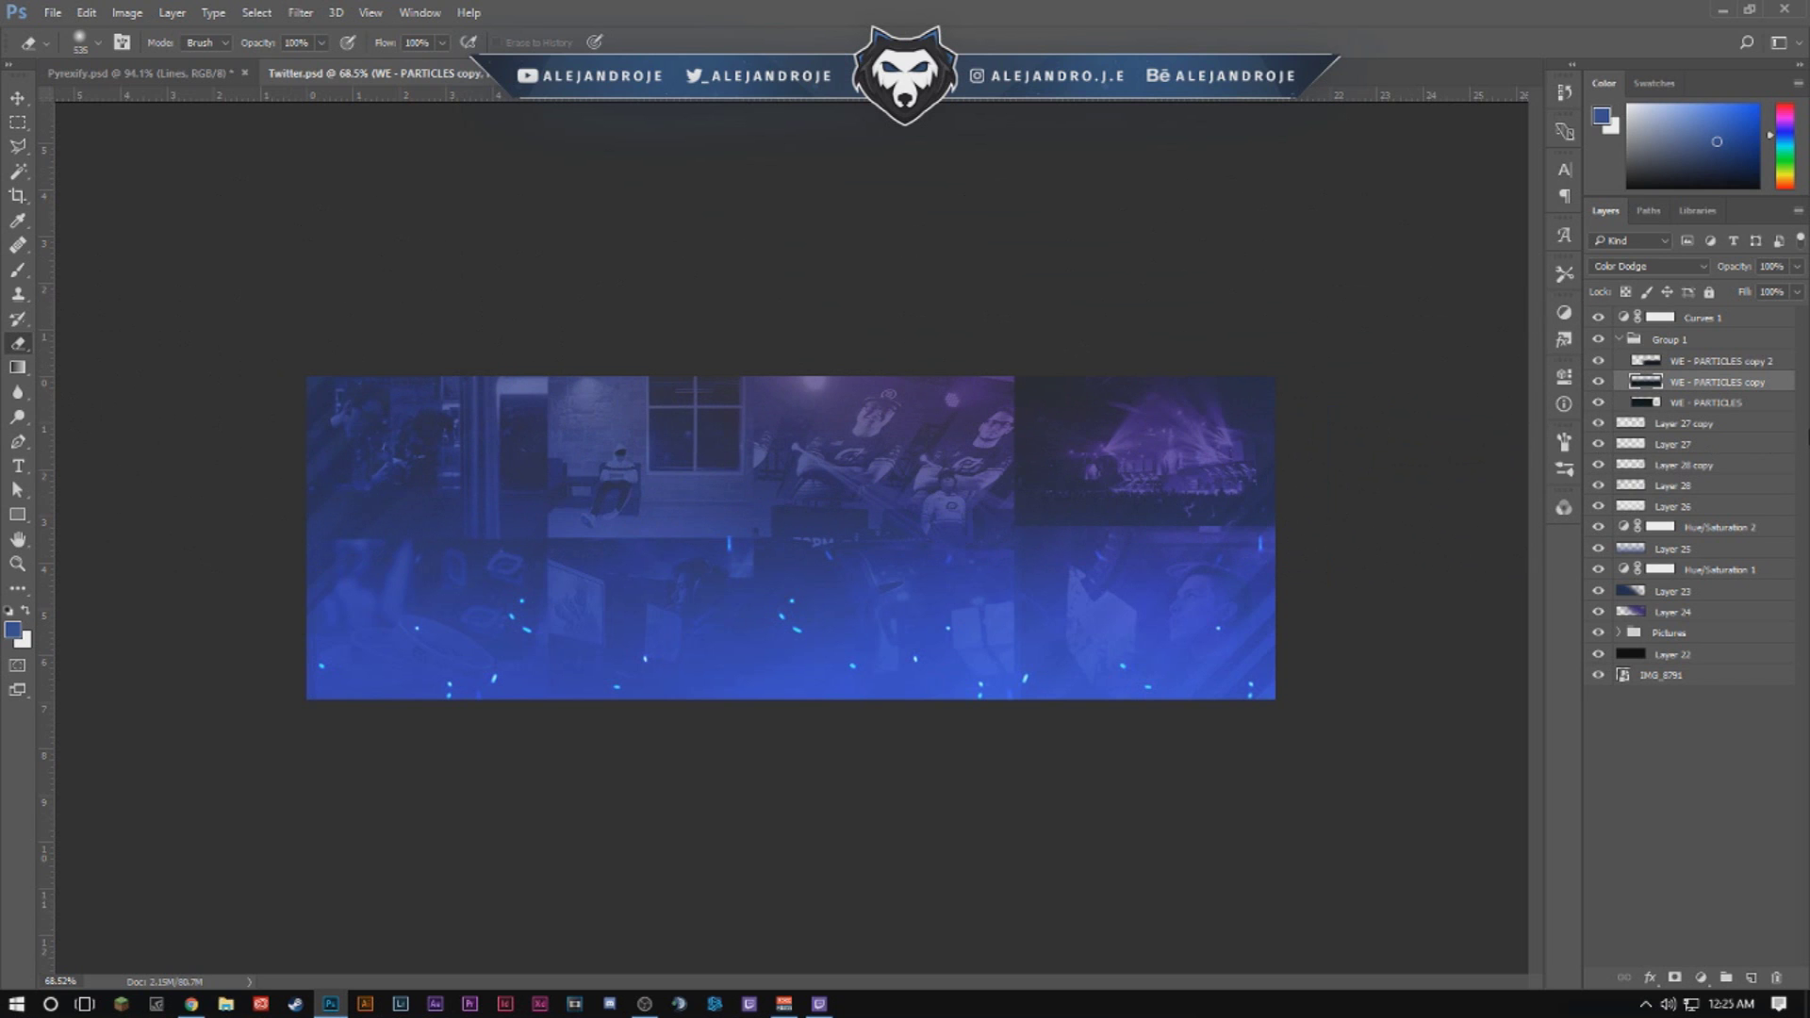
pyautogui.click(1728, 406)
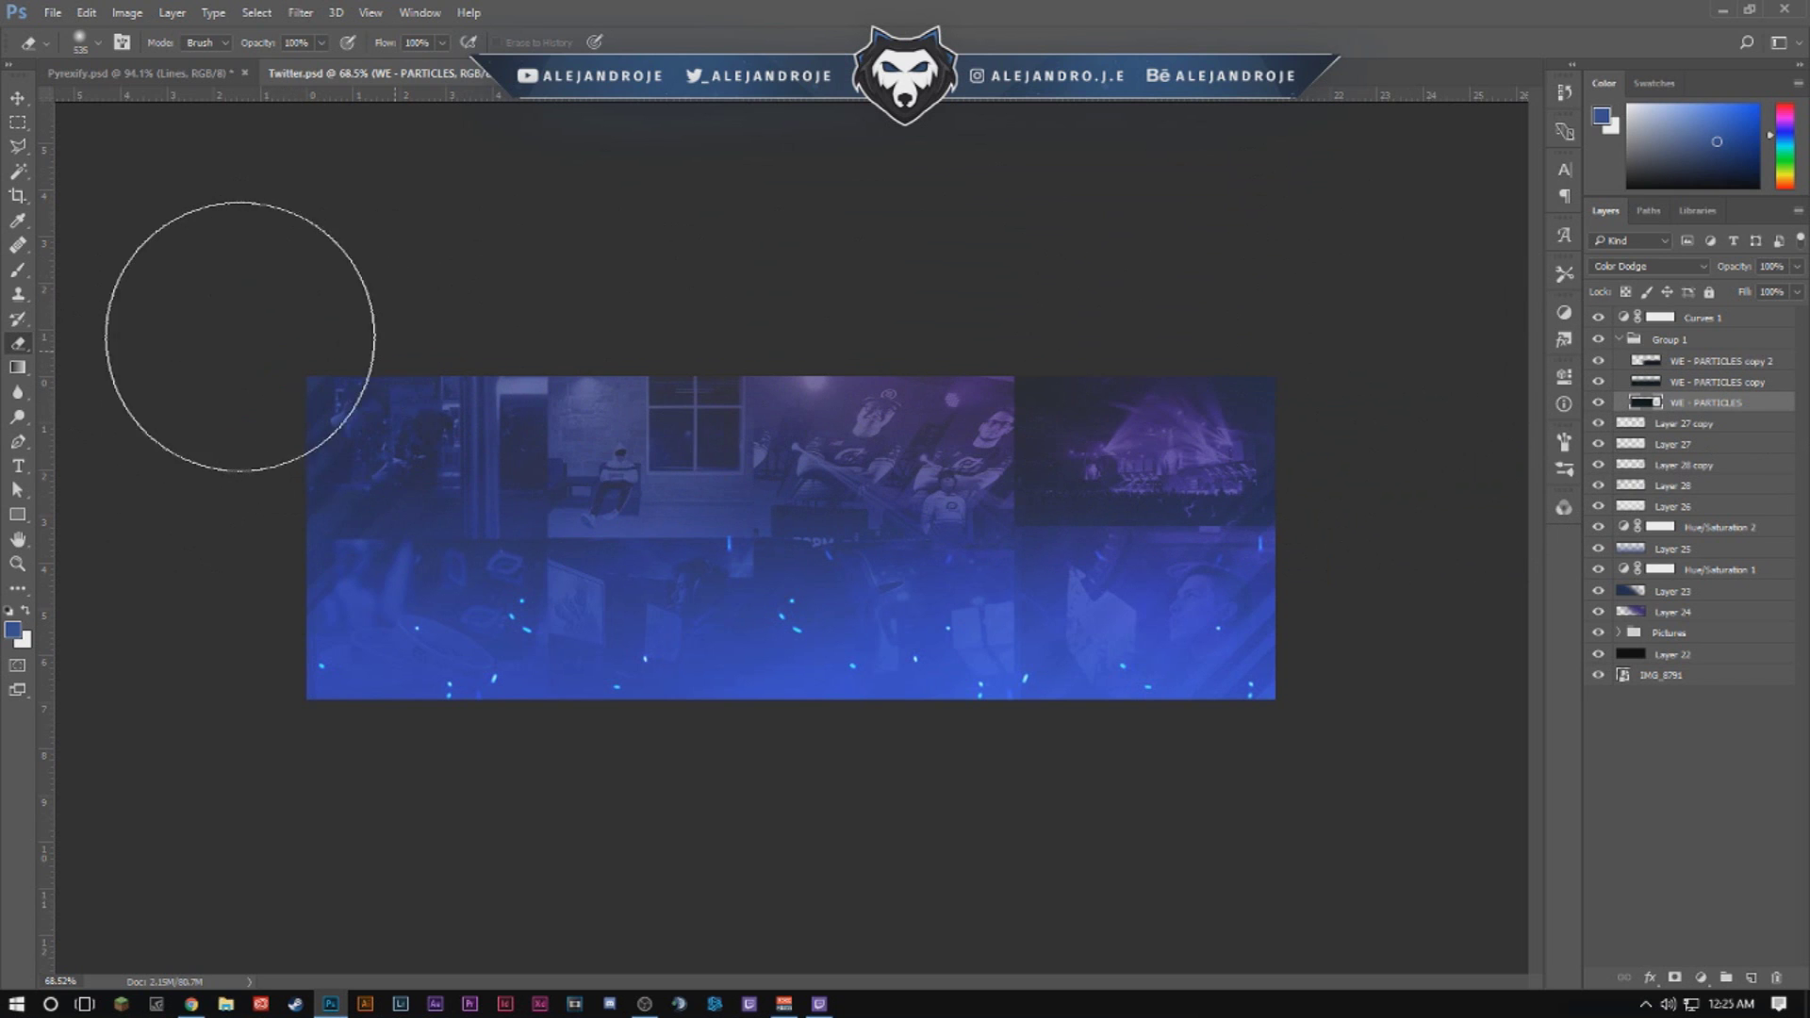
pyautogui.scroll(5, 713, 441)
pyautogui.scroll(2, 703, 435)
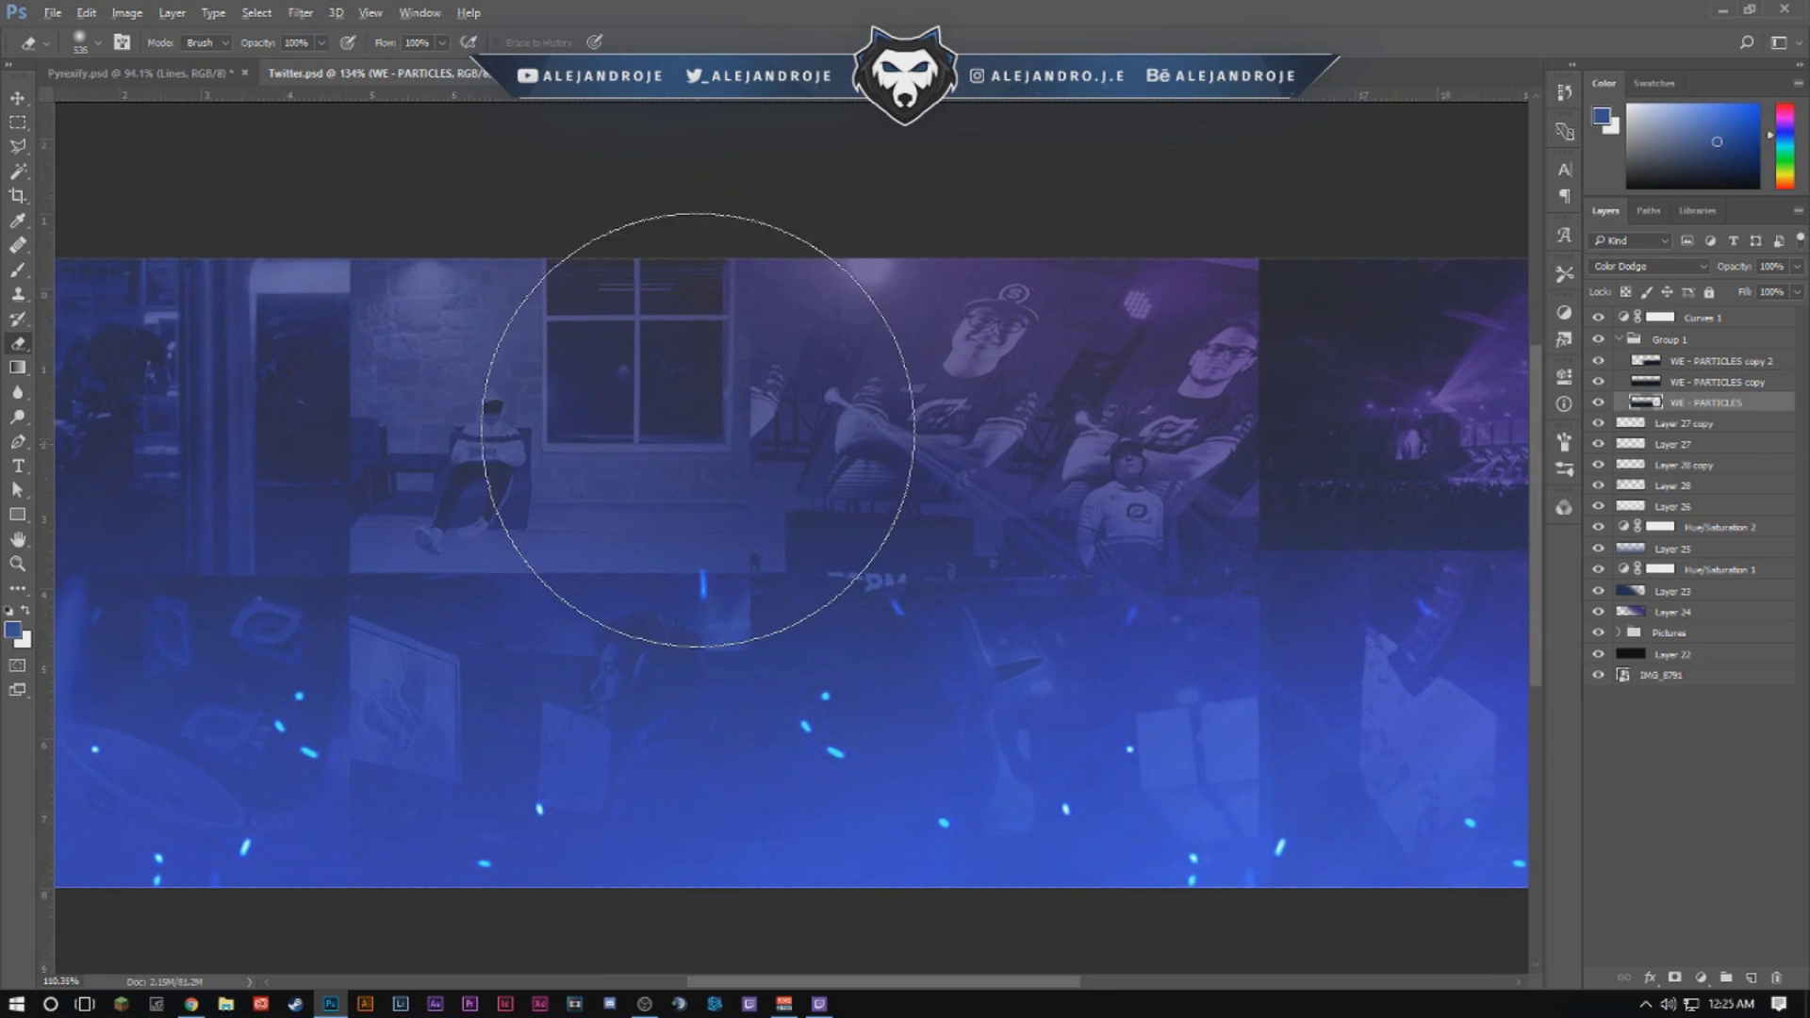
pyautogui.scroll(-4, 698, 430)
pyautogui.scroll(2, 773, 480)
pyautogui.press('v')
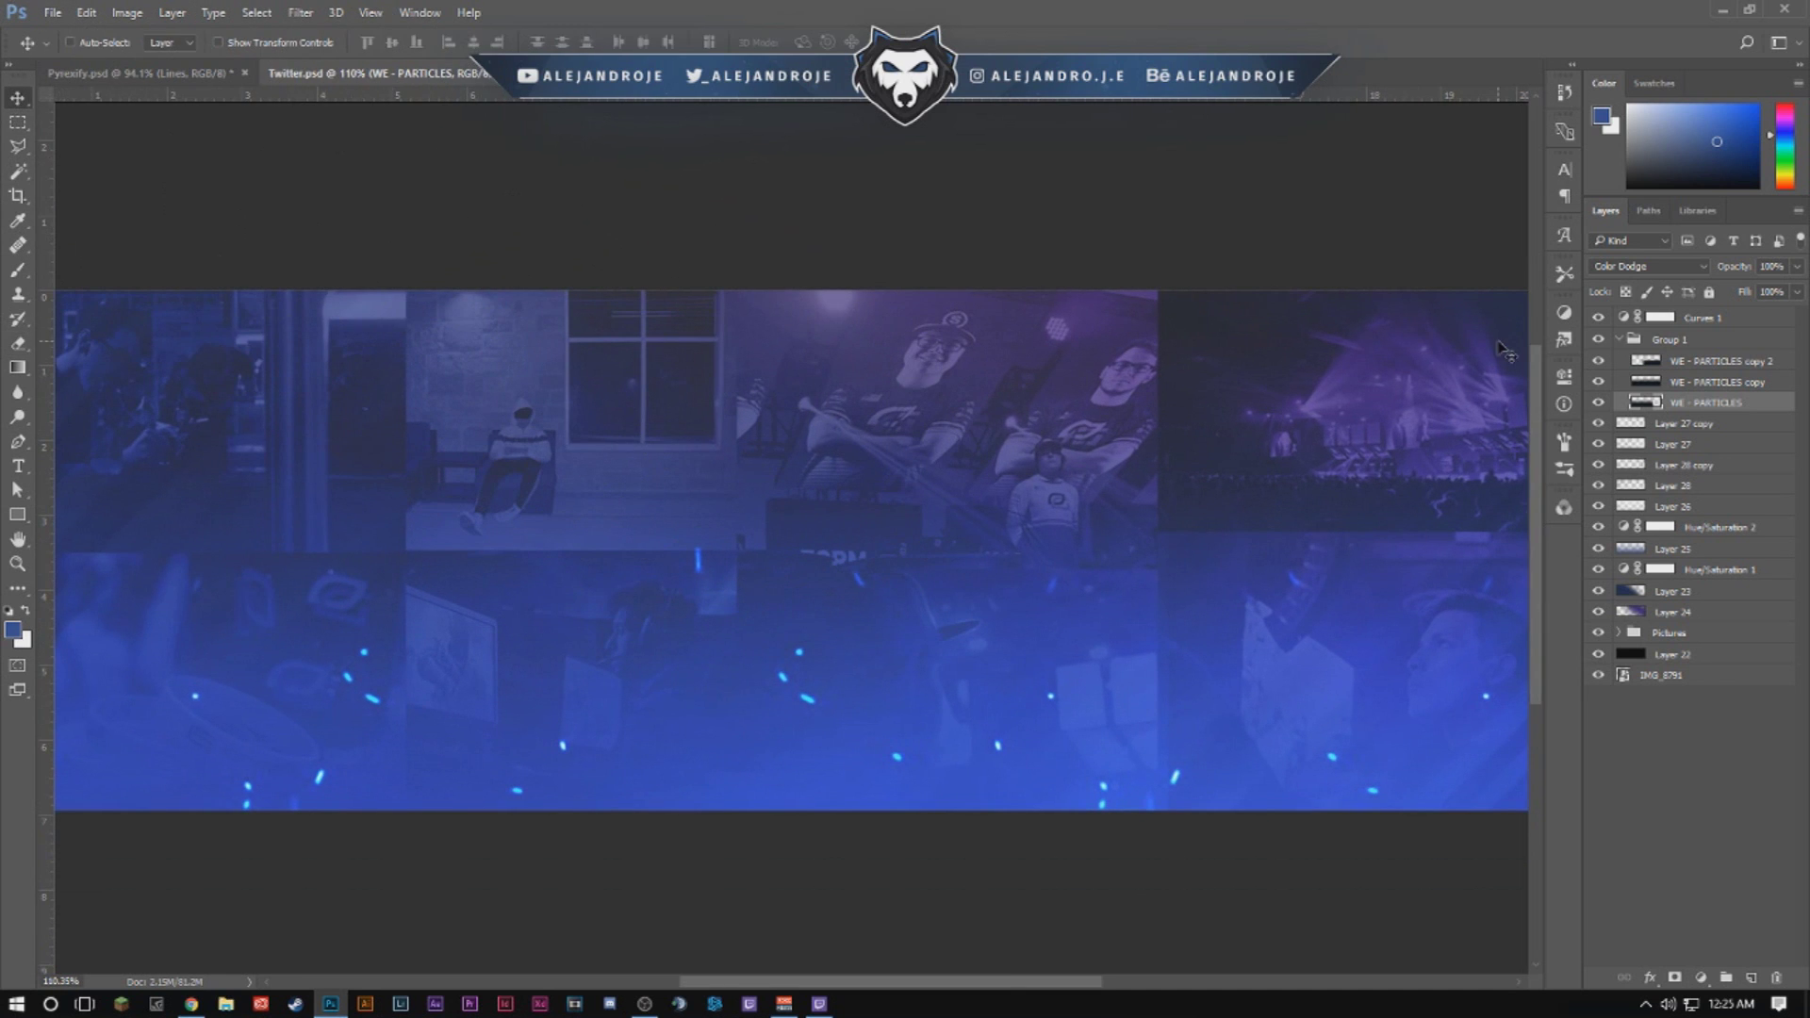
pyautogui.click(1617, 339)
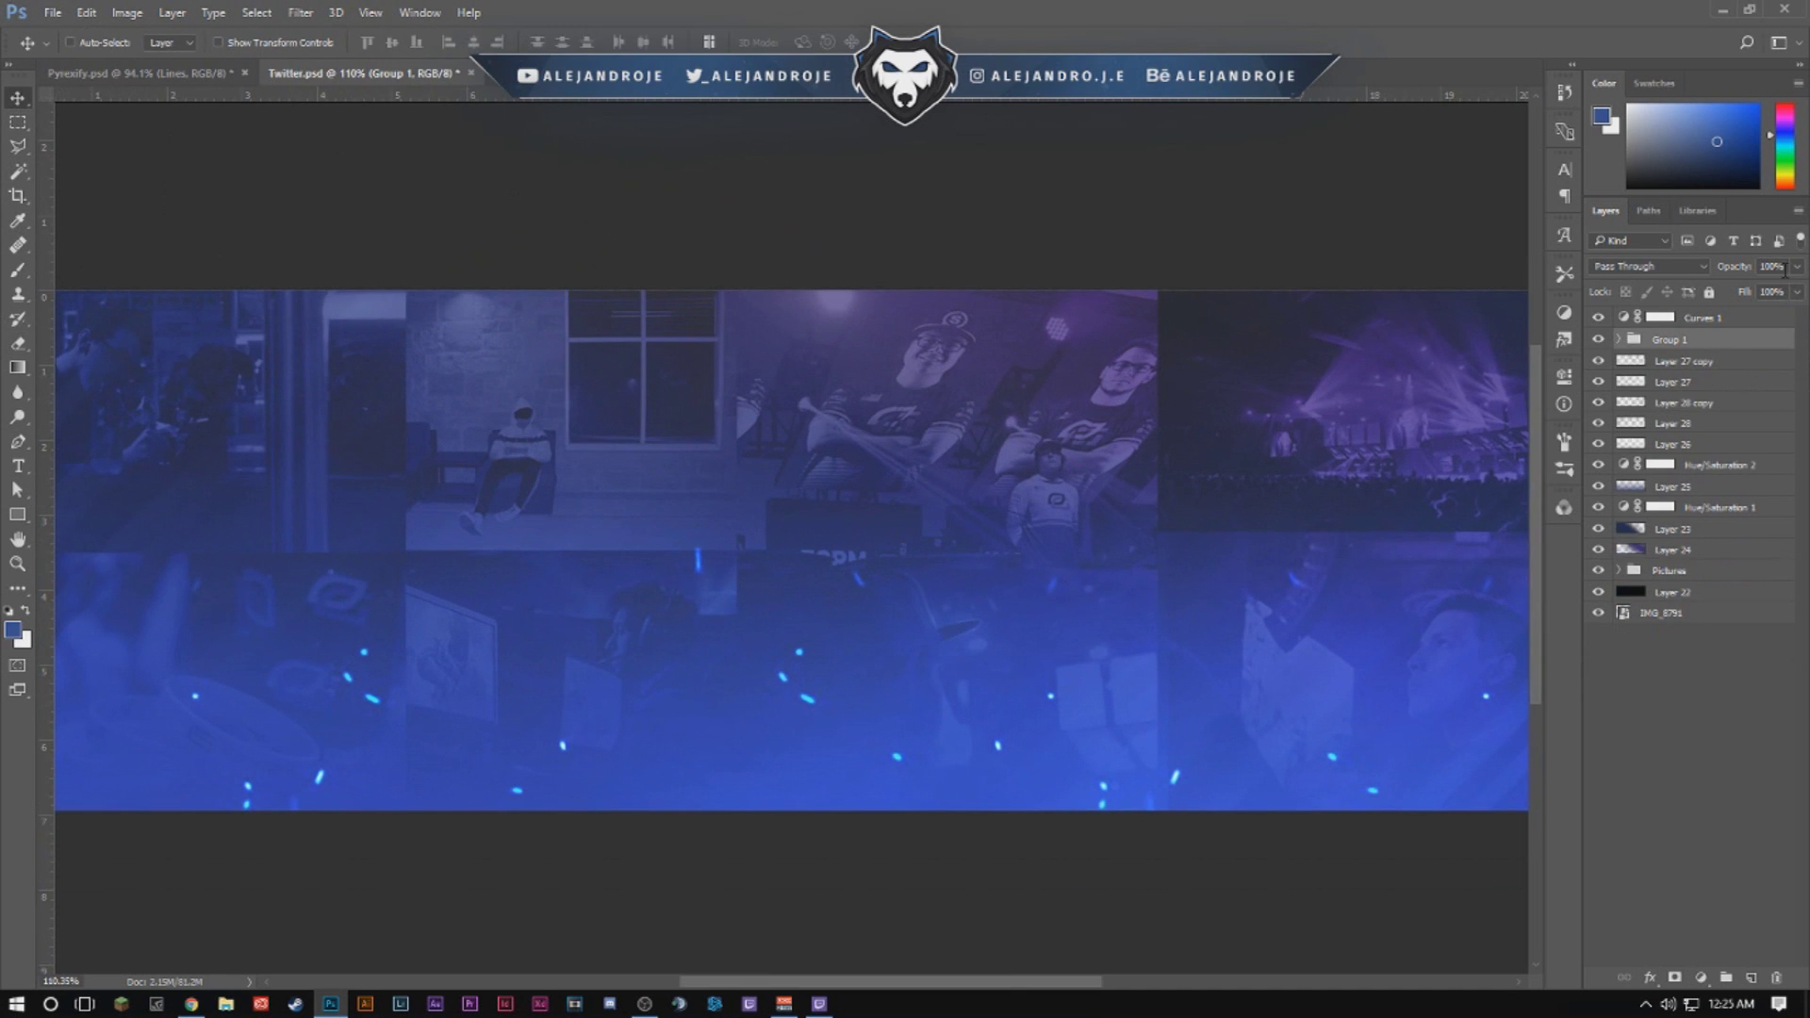
pyautogui.write('50')
pyautogui.press('BackSpace')
pyautogui.press('BackSpace')
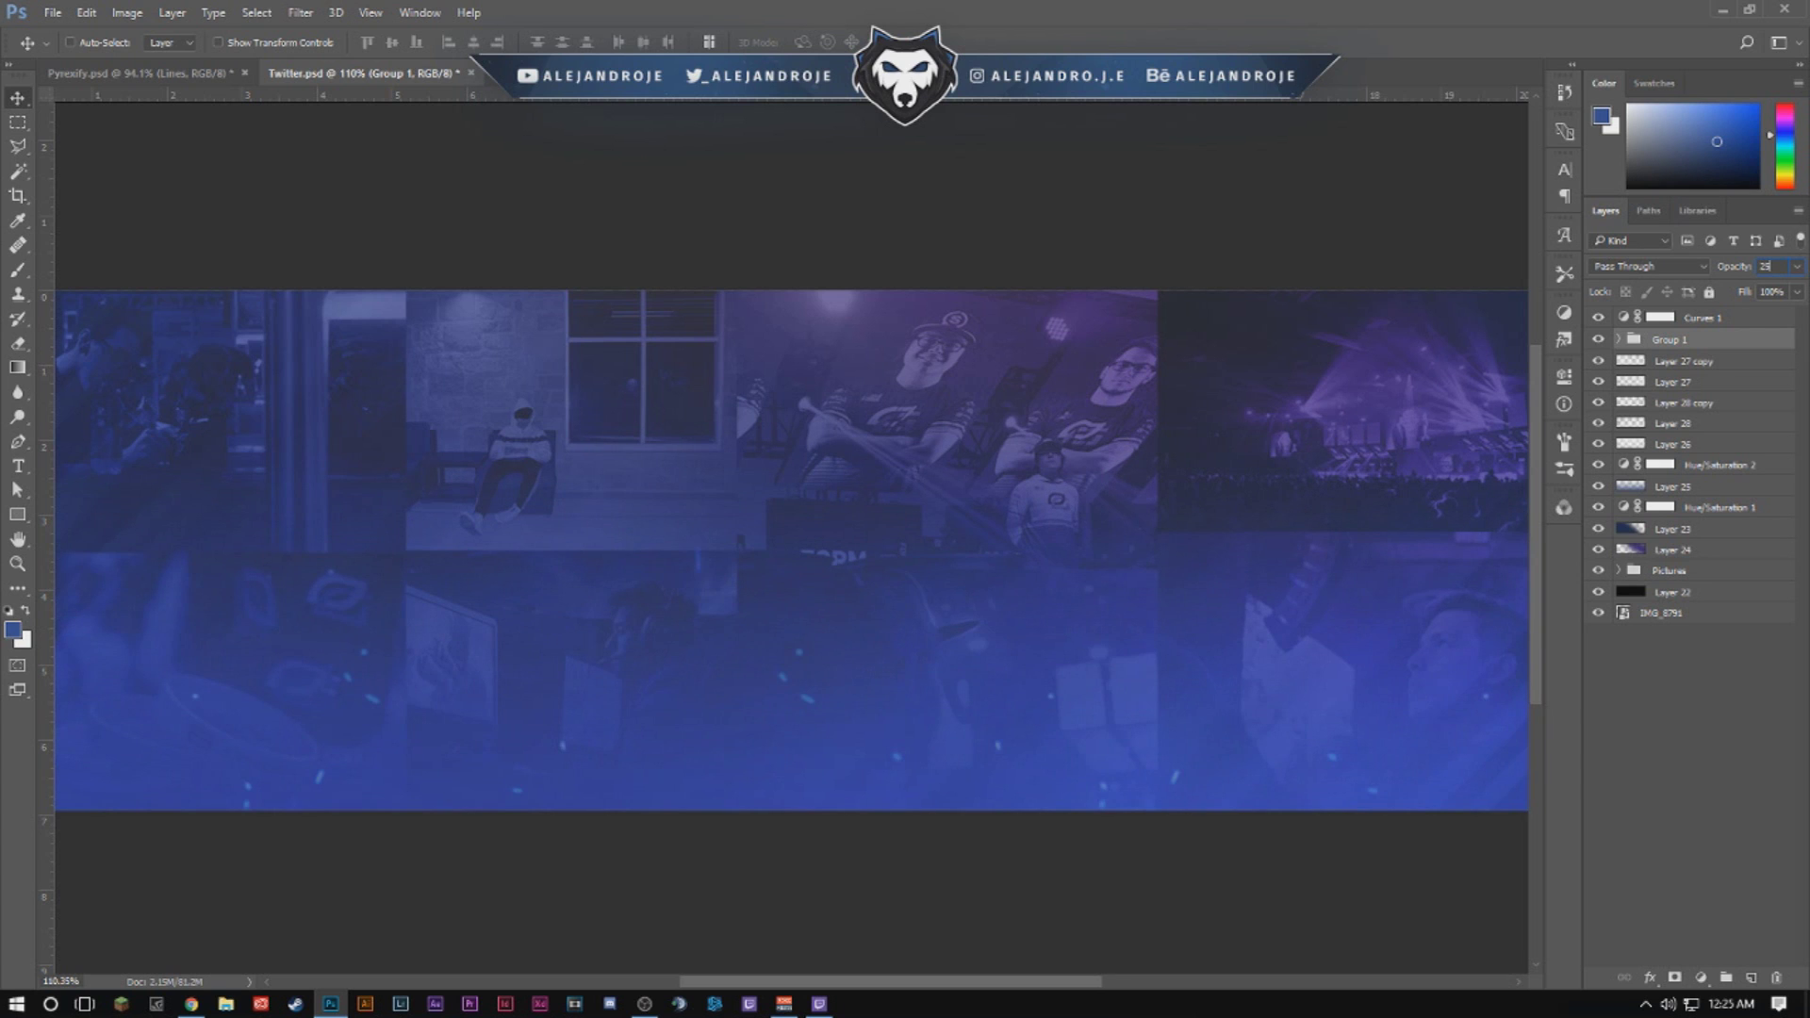
# Try a Motion Blur with a 45° angle and a 50-pixel distance on the topmost particle copy in the group.
pyautogui.click(1618, 339)
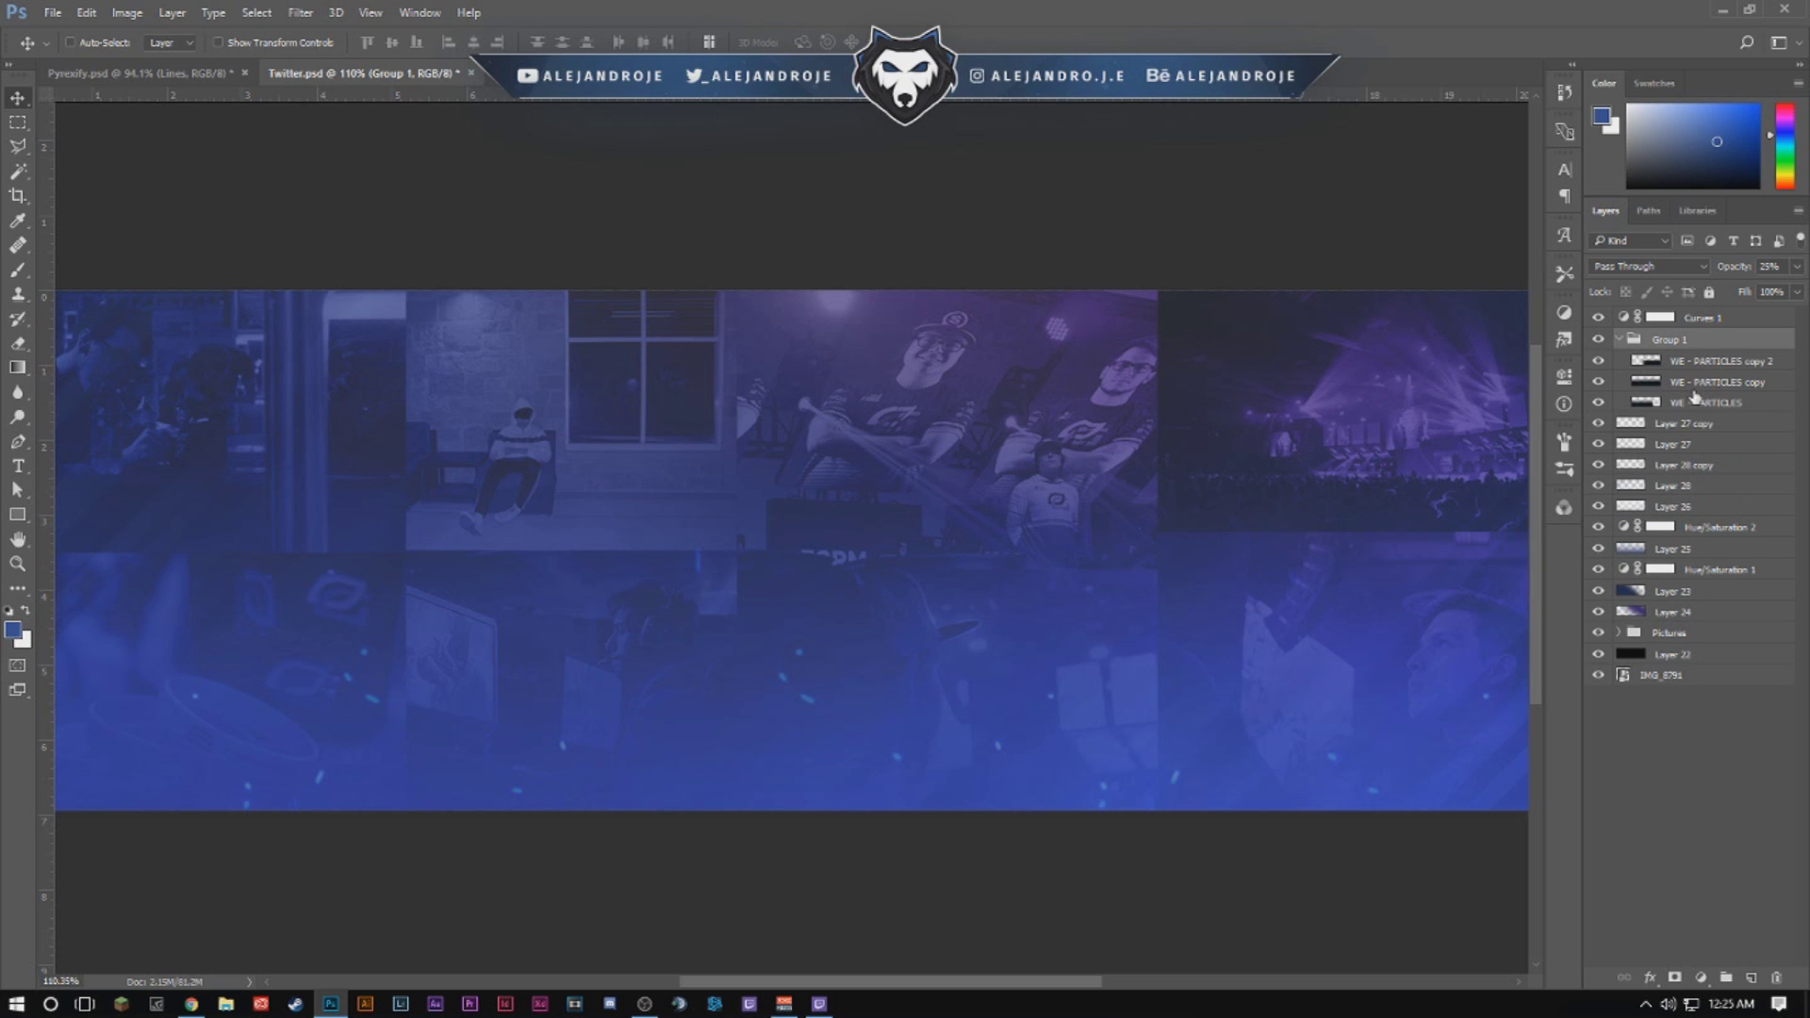
pyautogui.click(1704, 367)
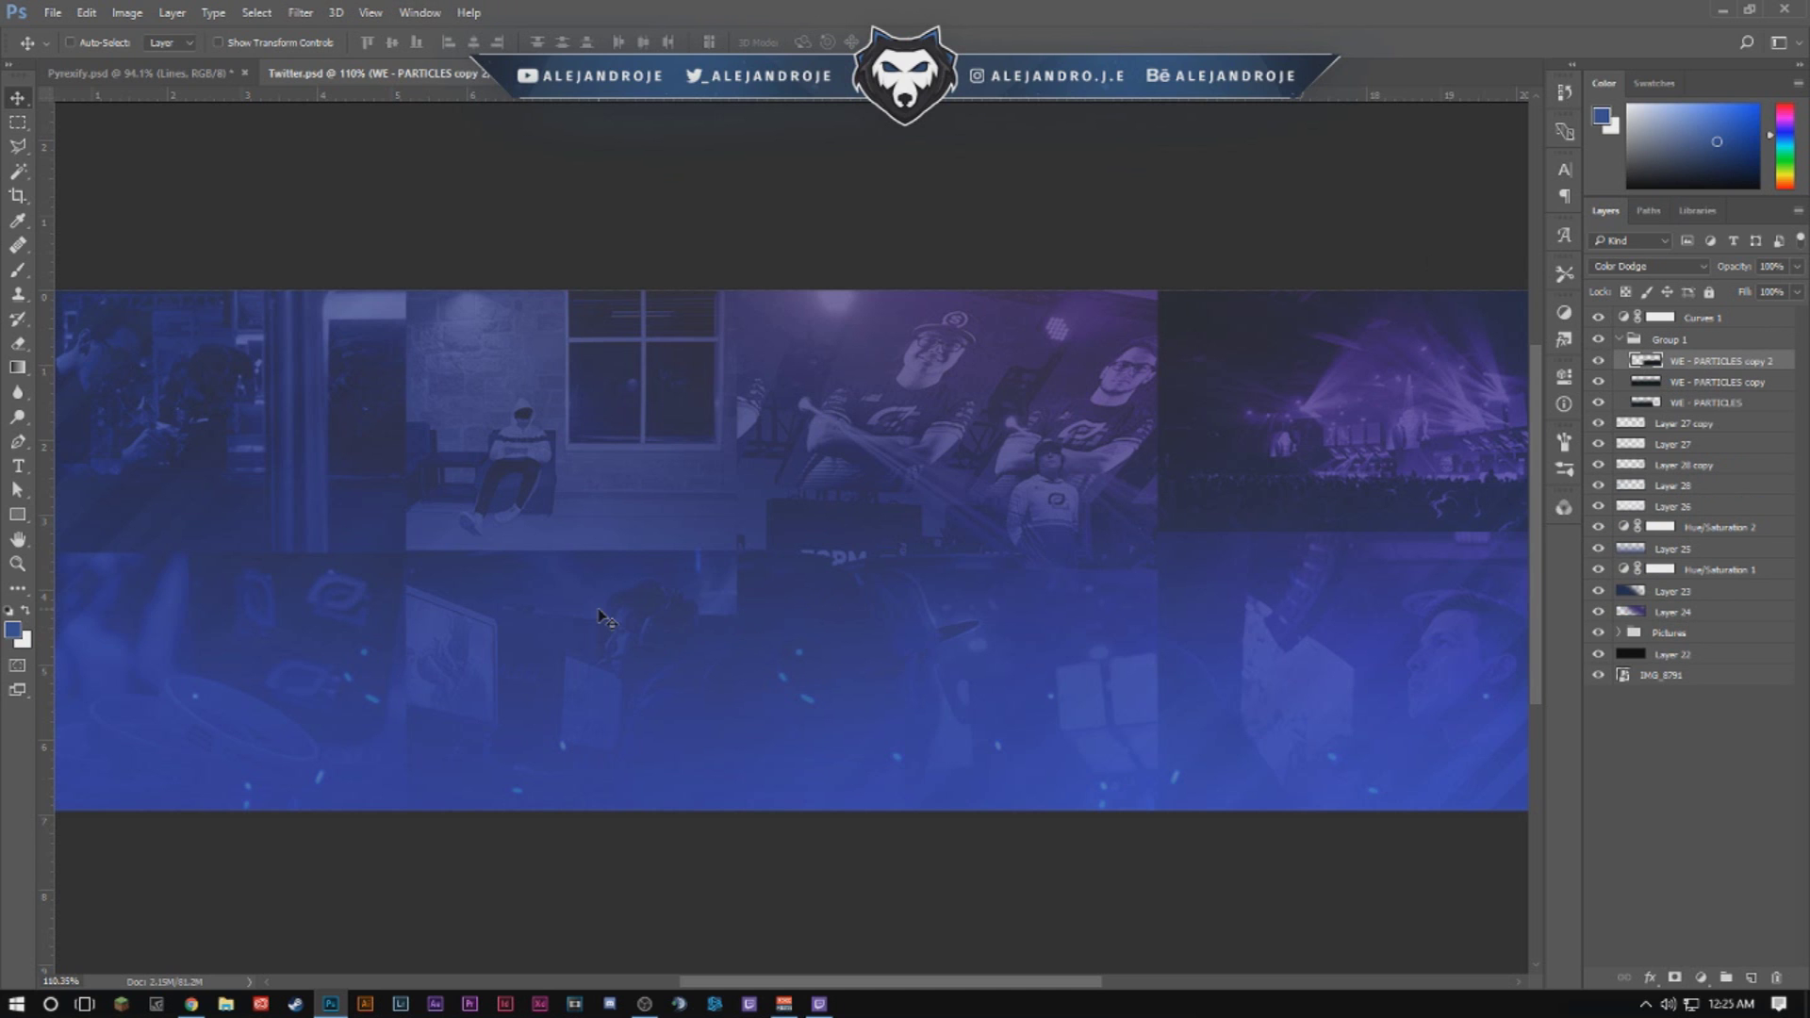
pyautogui.scroll(-2, 665, 667)
pyautogui.scroll(1, 665, 667)
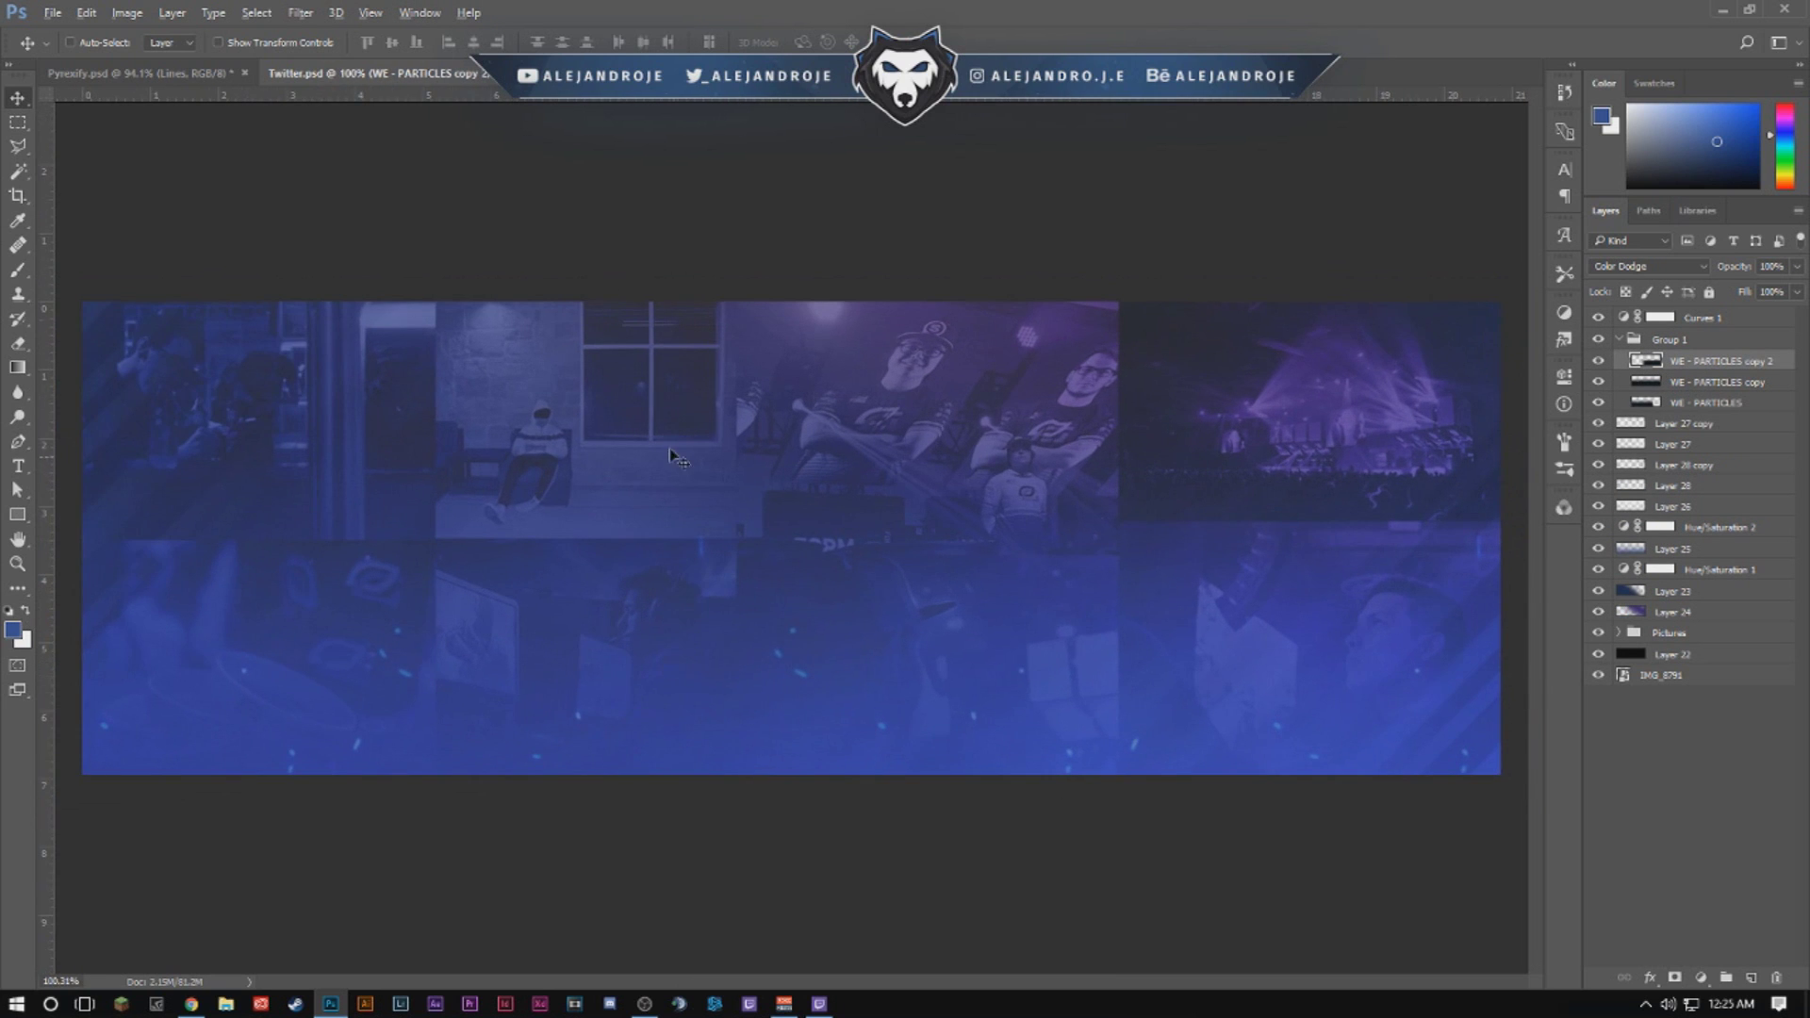
pyautogui.click(301, 12)
pyautogui.moveTo(424, 223)
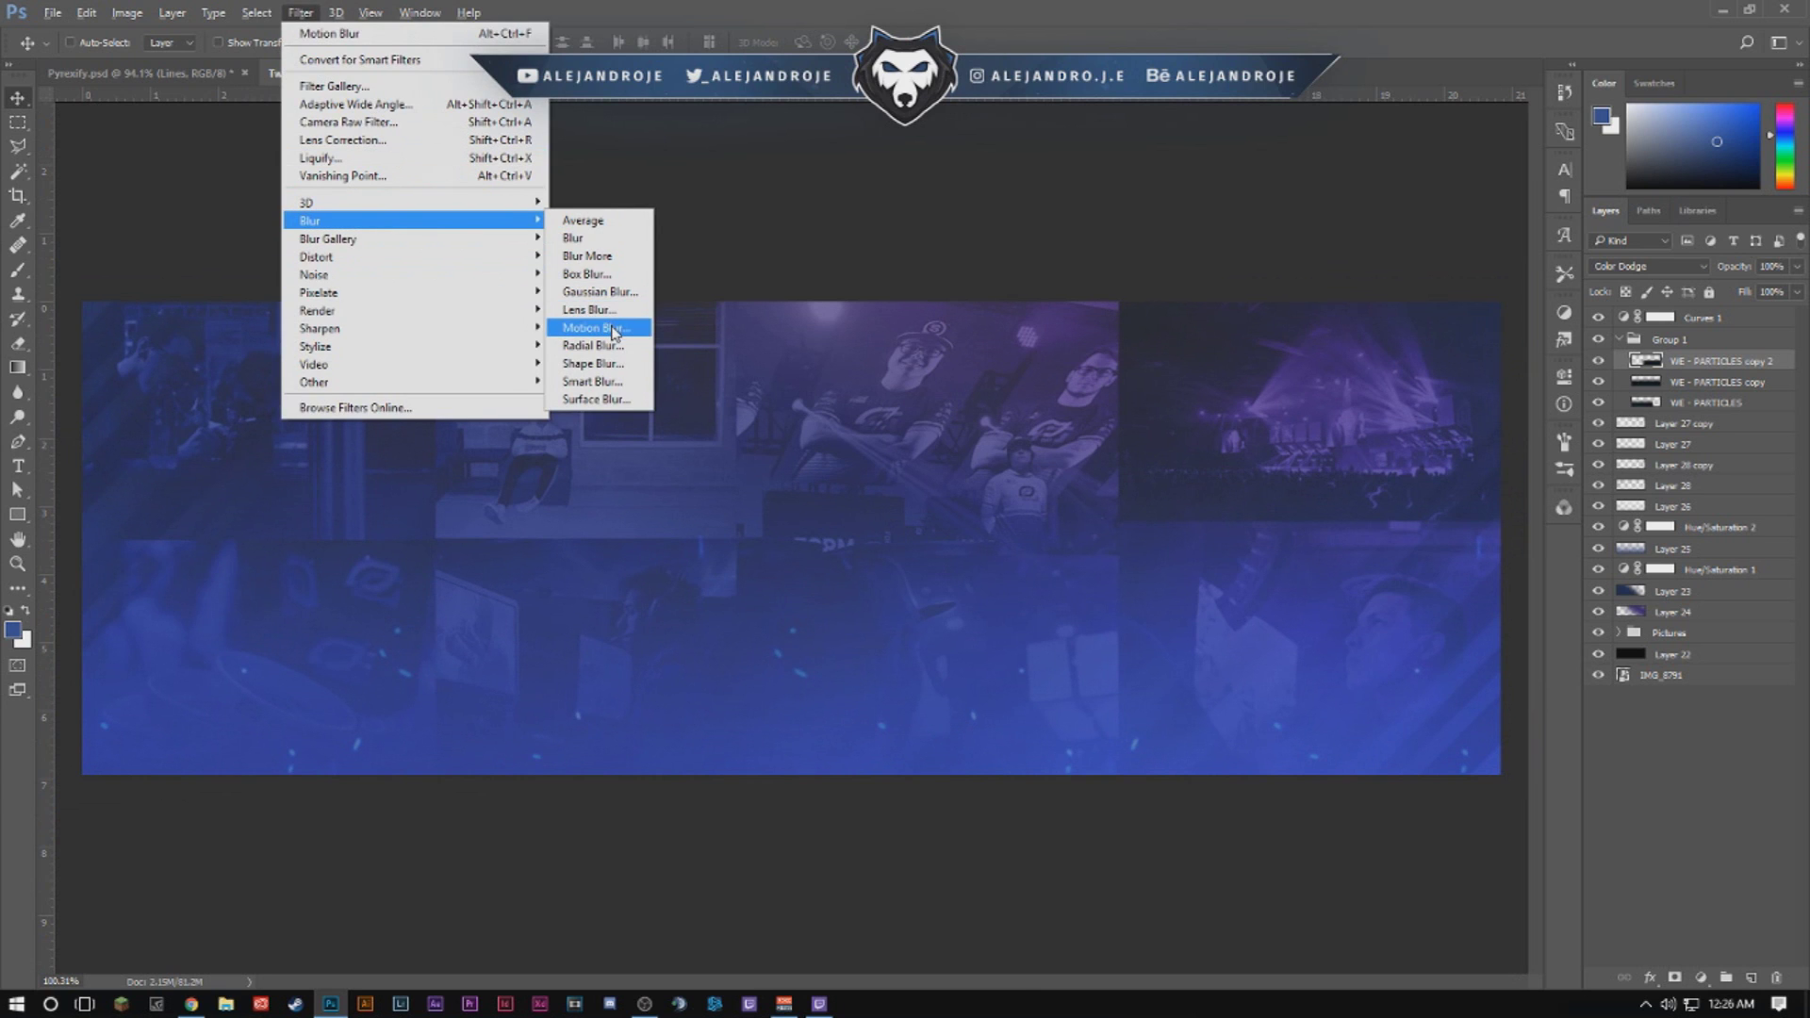
pyautogui.click(594, 327)
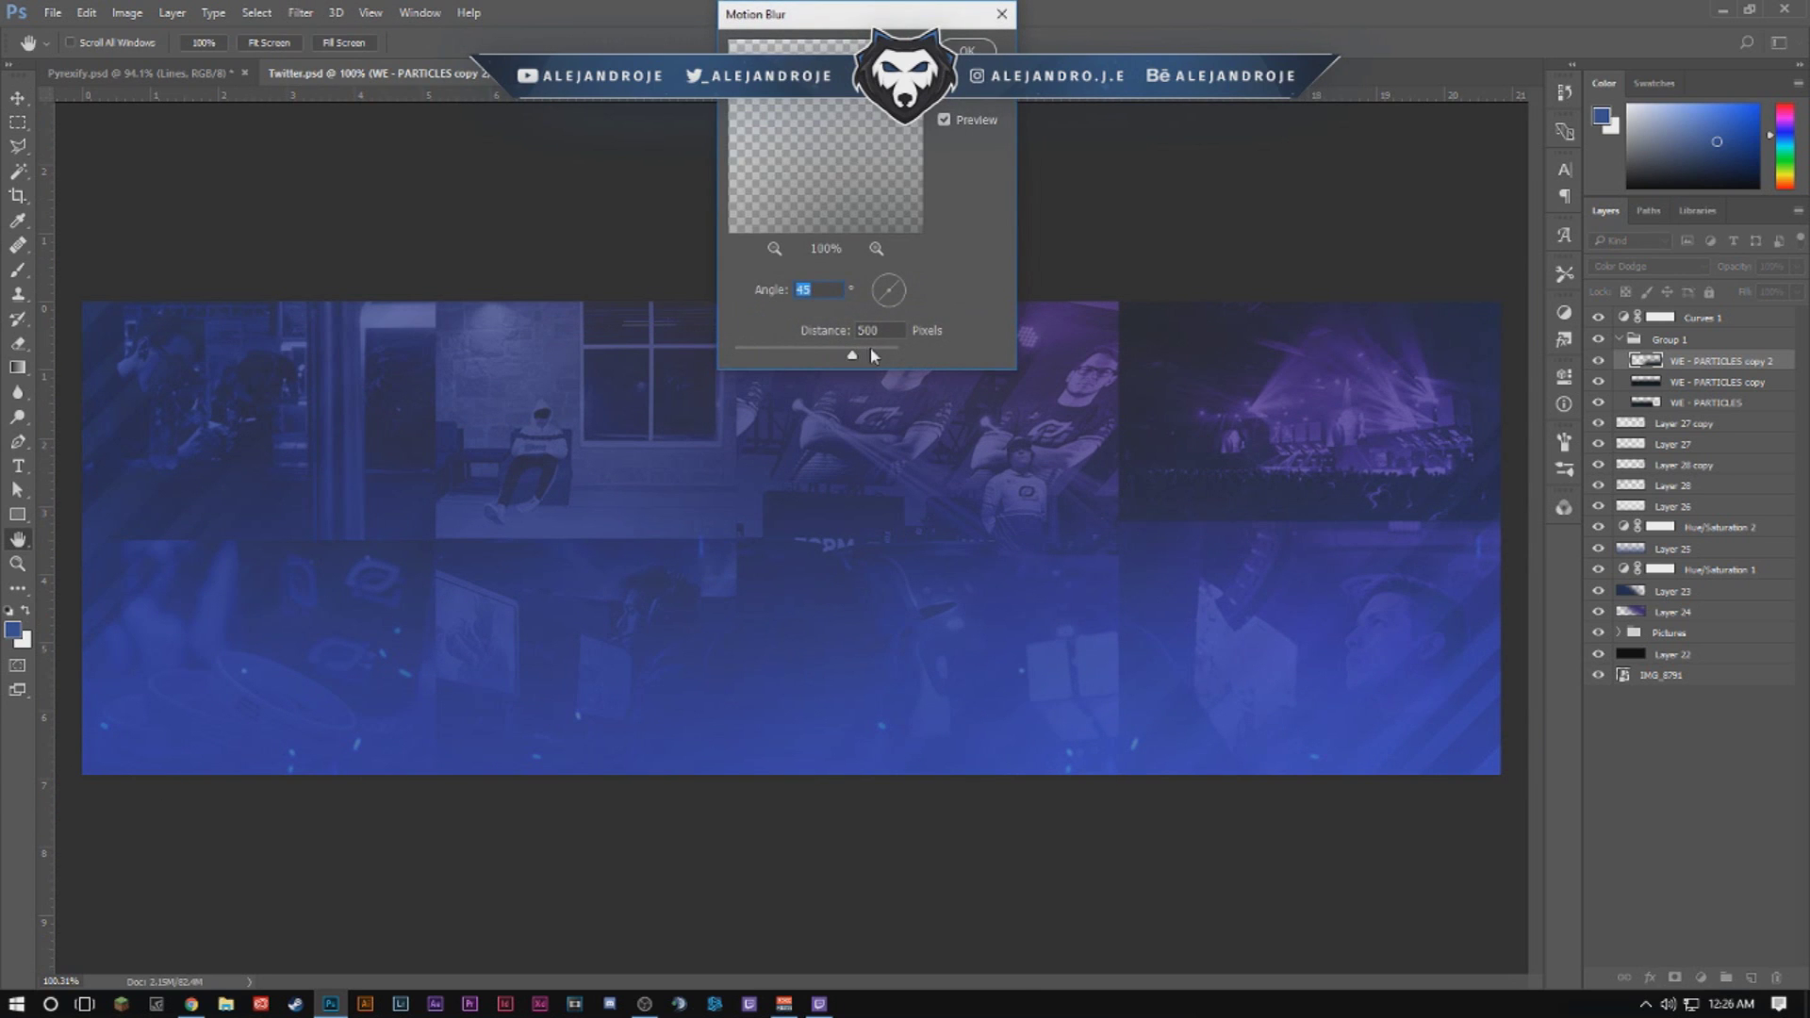
pyautogui.moveTo(852, 356); pyautogui.dragTo(763, 355)
pyautogui.write('30')
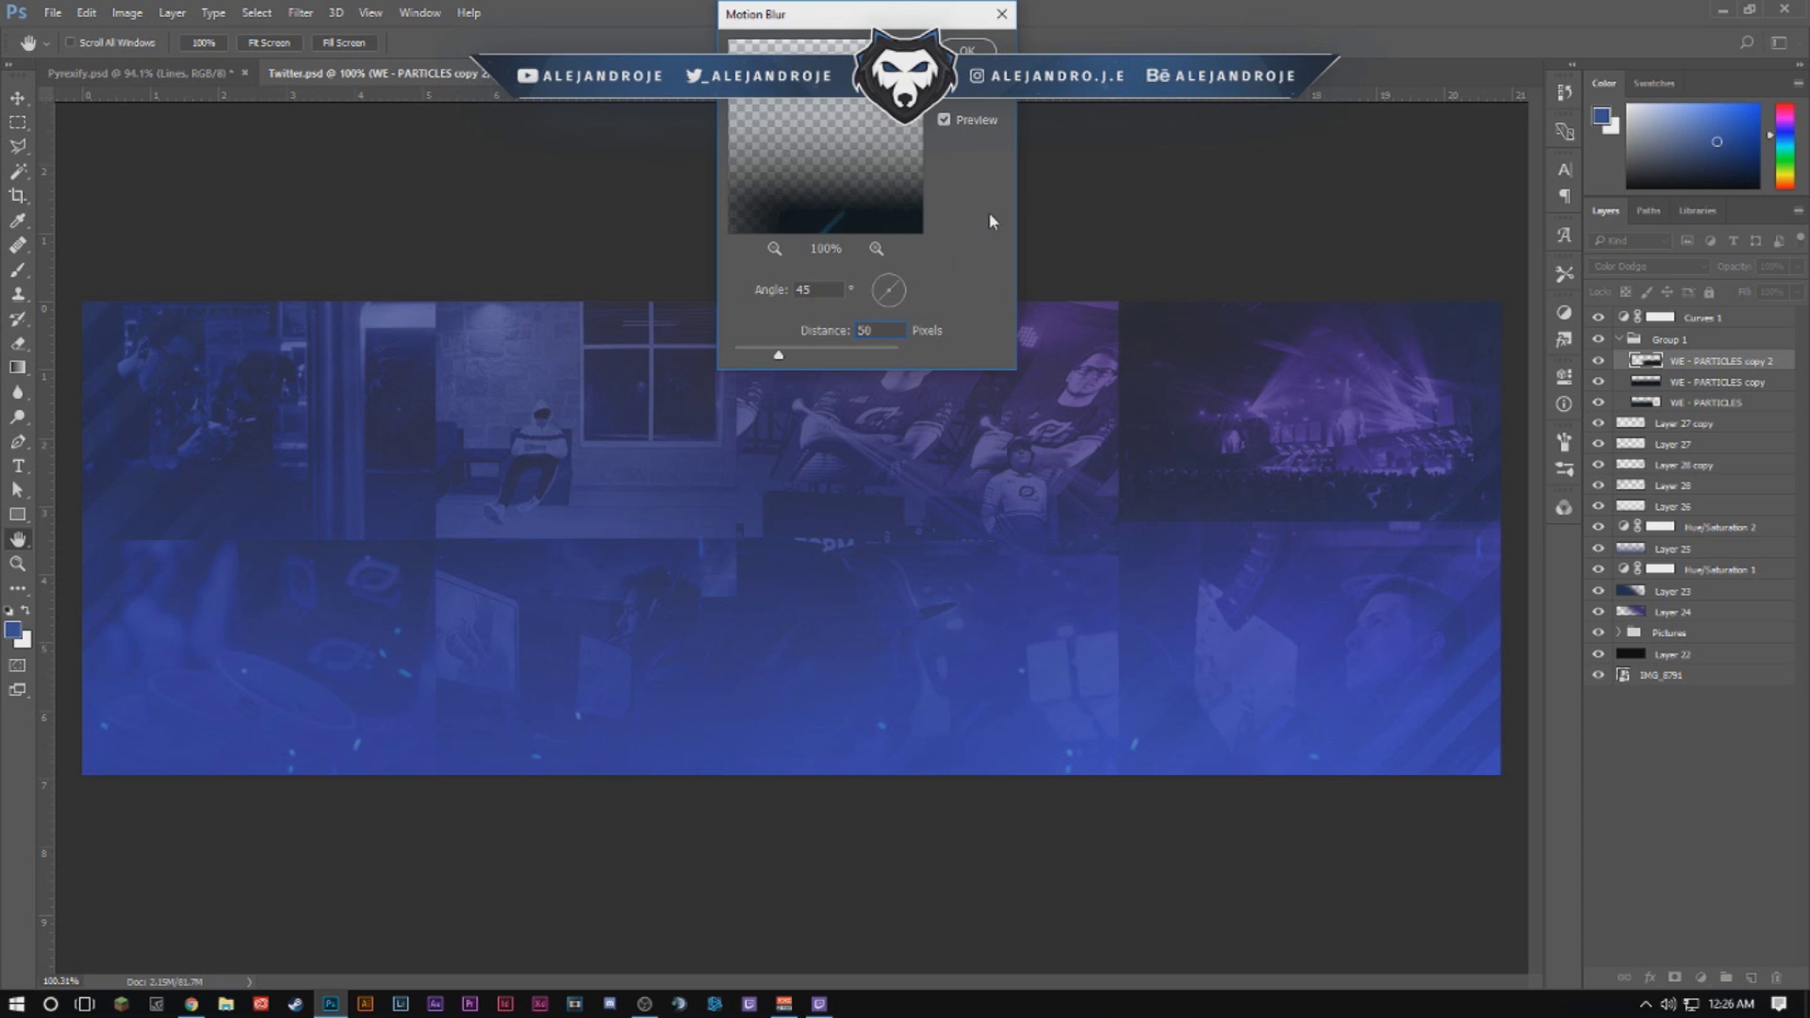
pyautogui.click(968, 49)
# Repeat the 50-pixel Motion Blur on the other two particle layers and collapse the group.
pyautogui.hotkey('alt', '[')
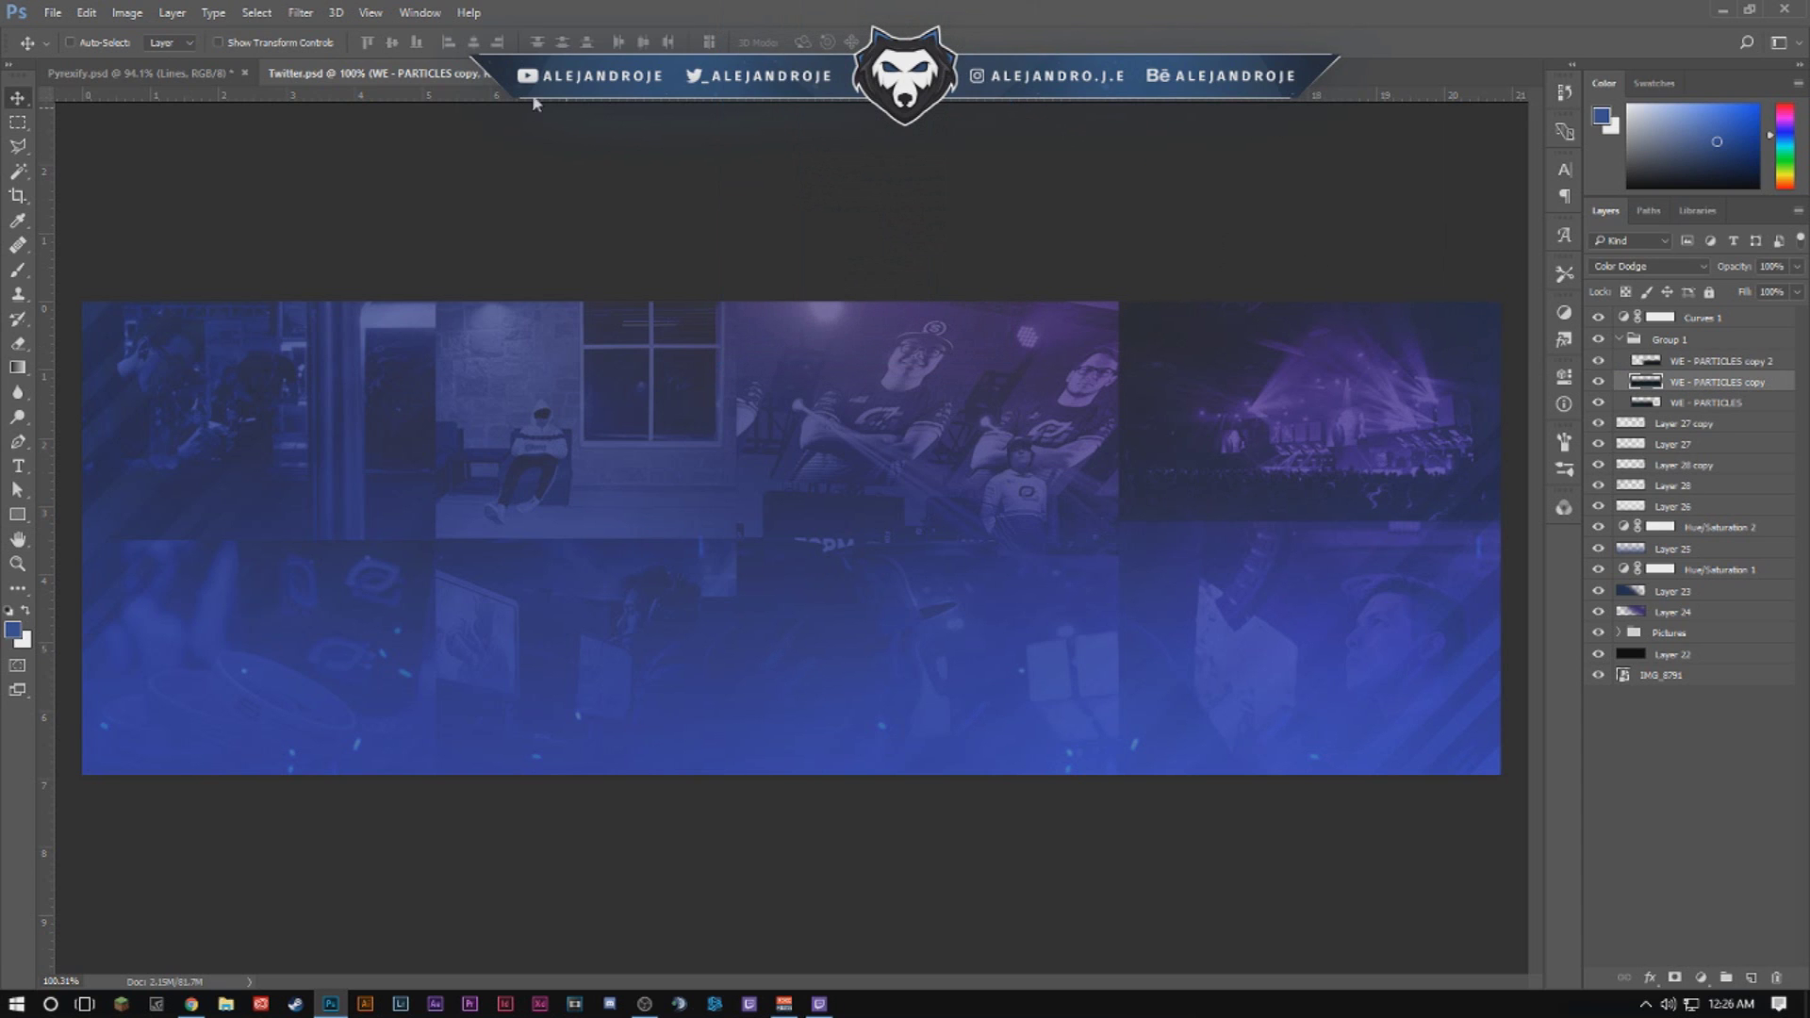
pyautogui.click(302, 14)
pyautogui.click(321, 25)
pyautogui.click(1711, 405)
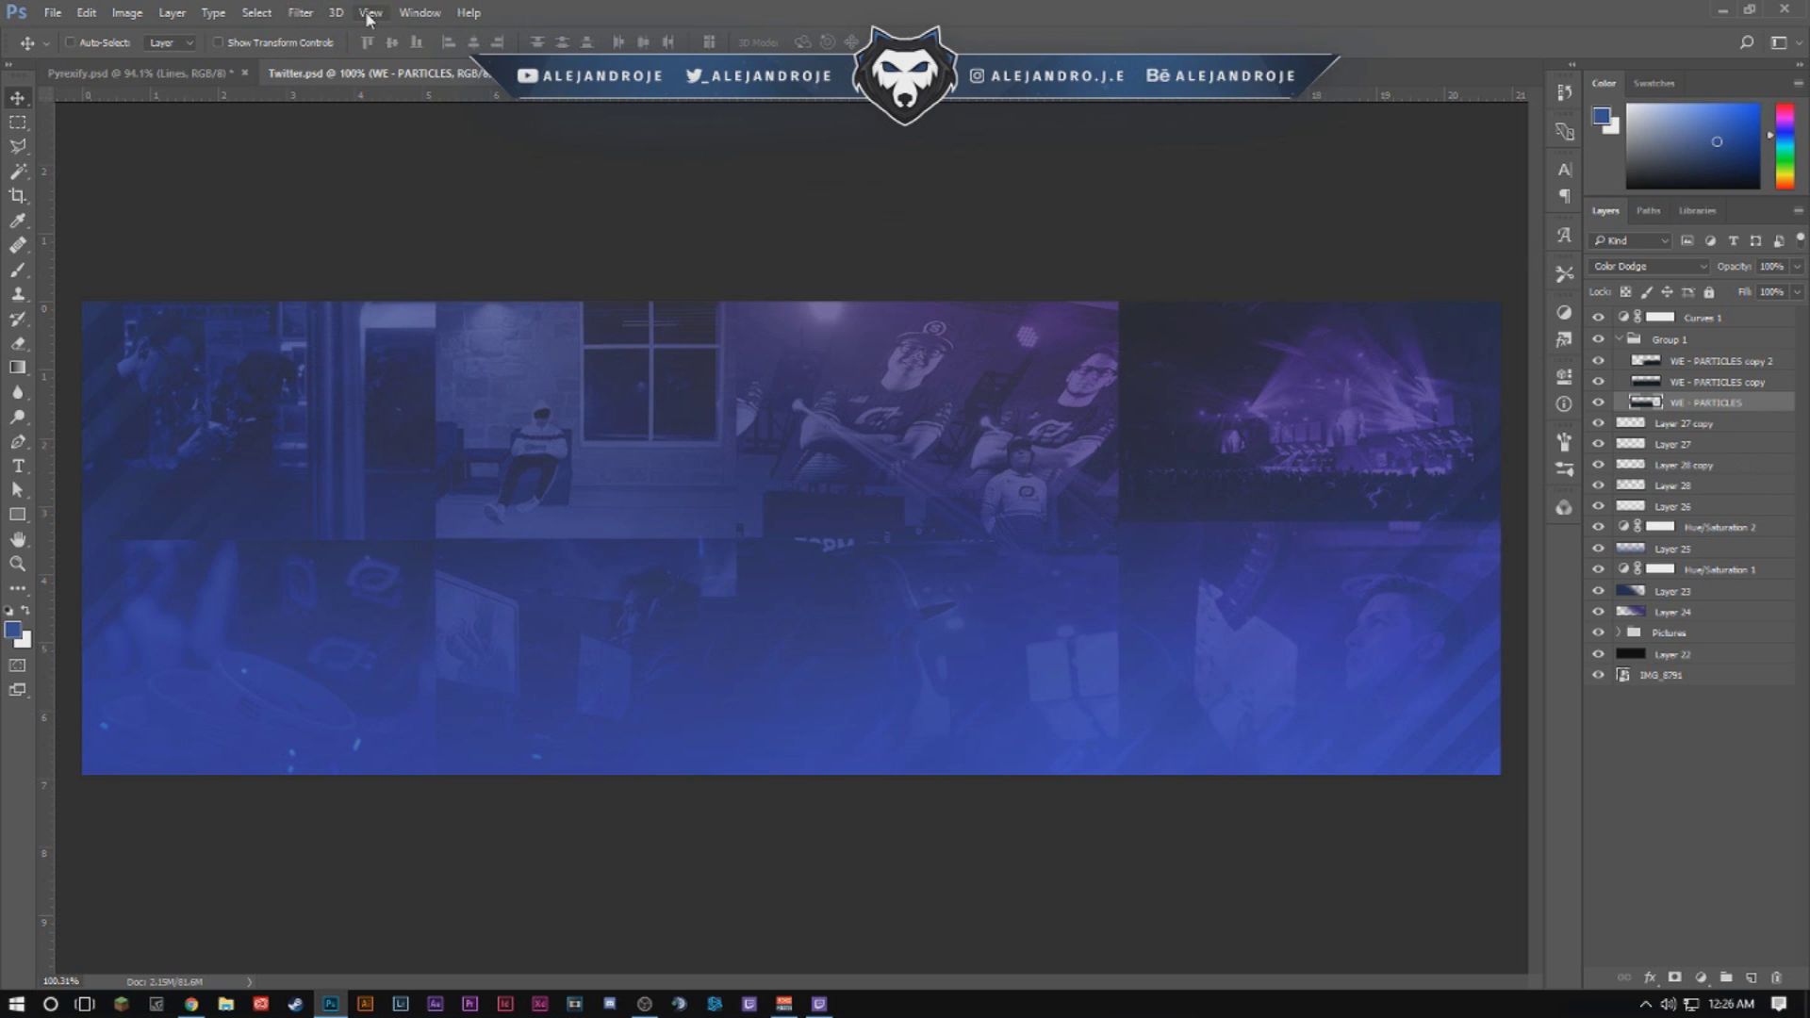
pyautogui.click(300, 12)
pyautogui.click(1635, 346)
pyautogui.click(1617, 340)
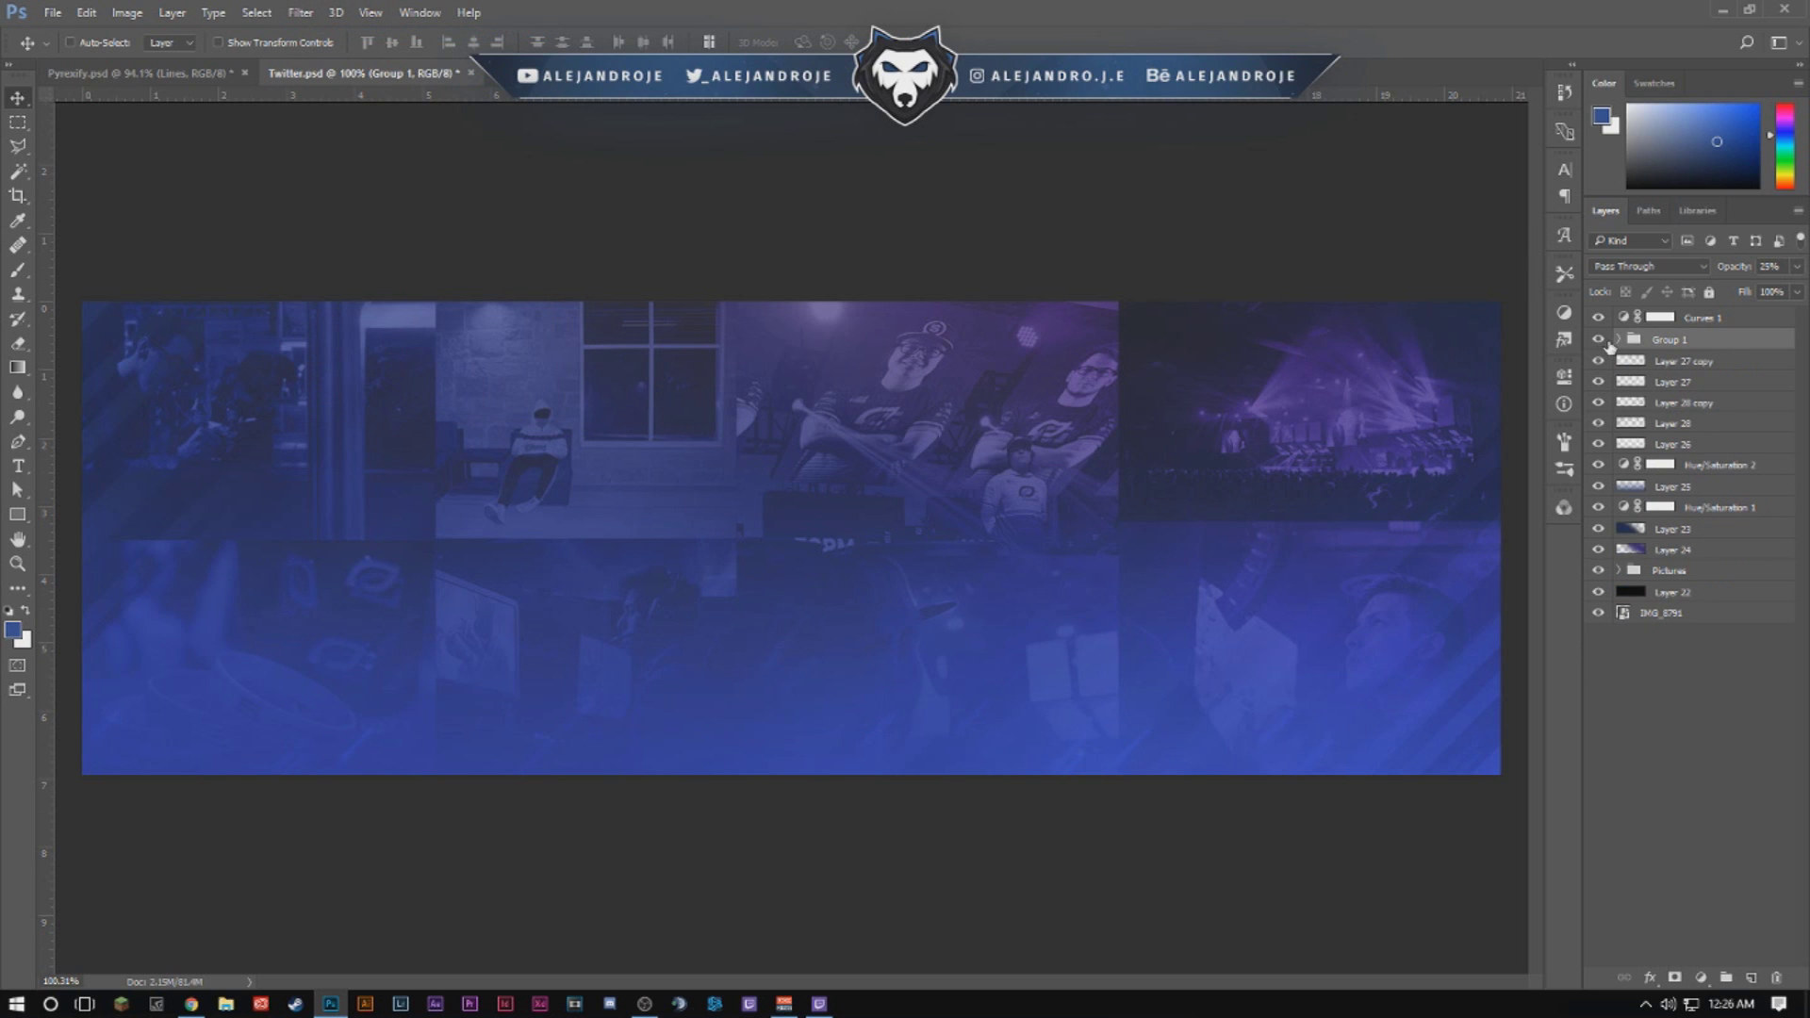
# Undo the 50-pixel Motion Blur on the three particle layers and inspect the sparks close up and at 100% zoom.
pyautogui.moveTo(1065, 667); pyautogui.dragTo(1127, 317)
pyautogui.hotkey('ctrl', 'shift', 's')
pyautogui.click(834, 759)
pyautogui.moveTo(1049, 718); pyautogui.dragTo(984, 639)
pyautogui.scroll(5, 796, 759)
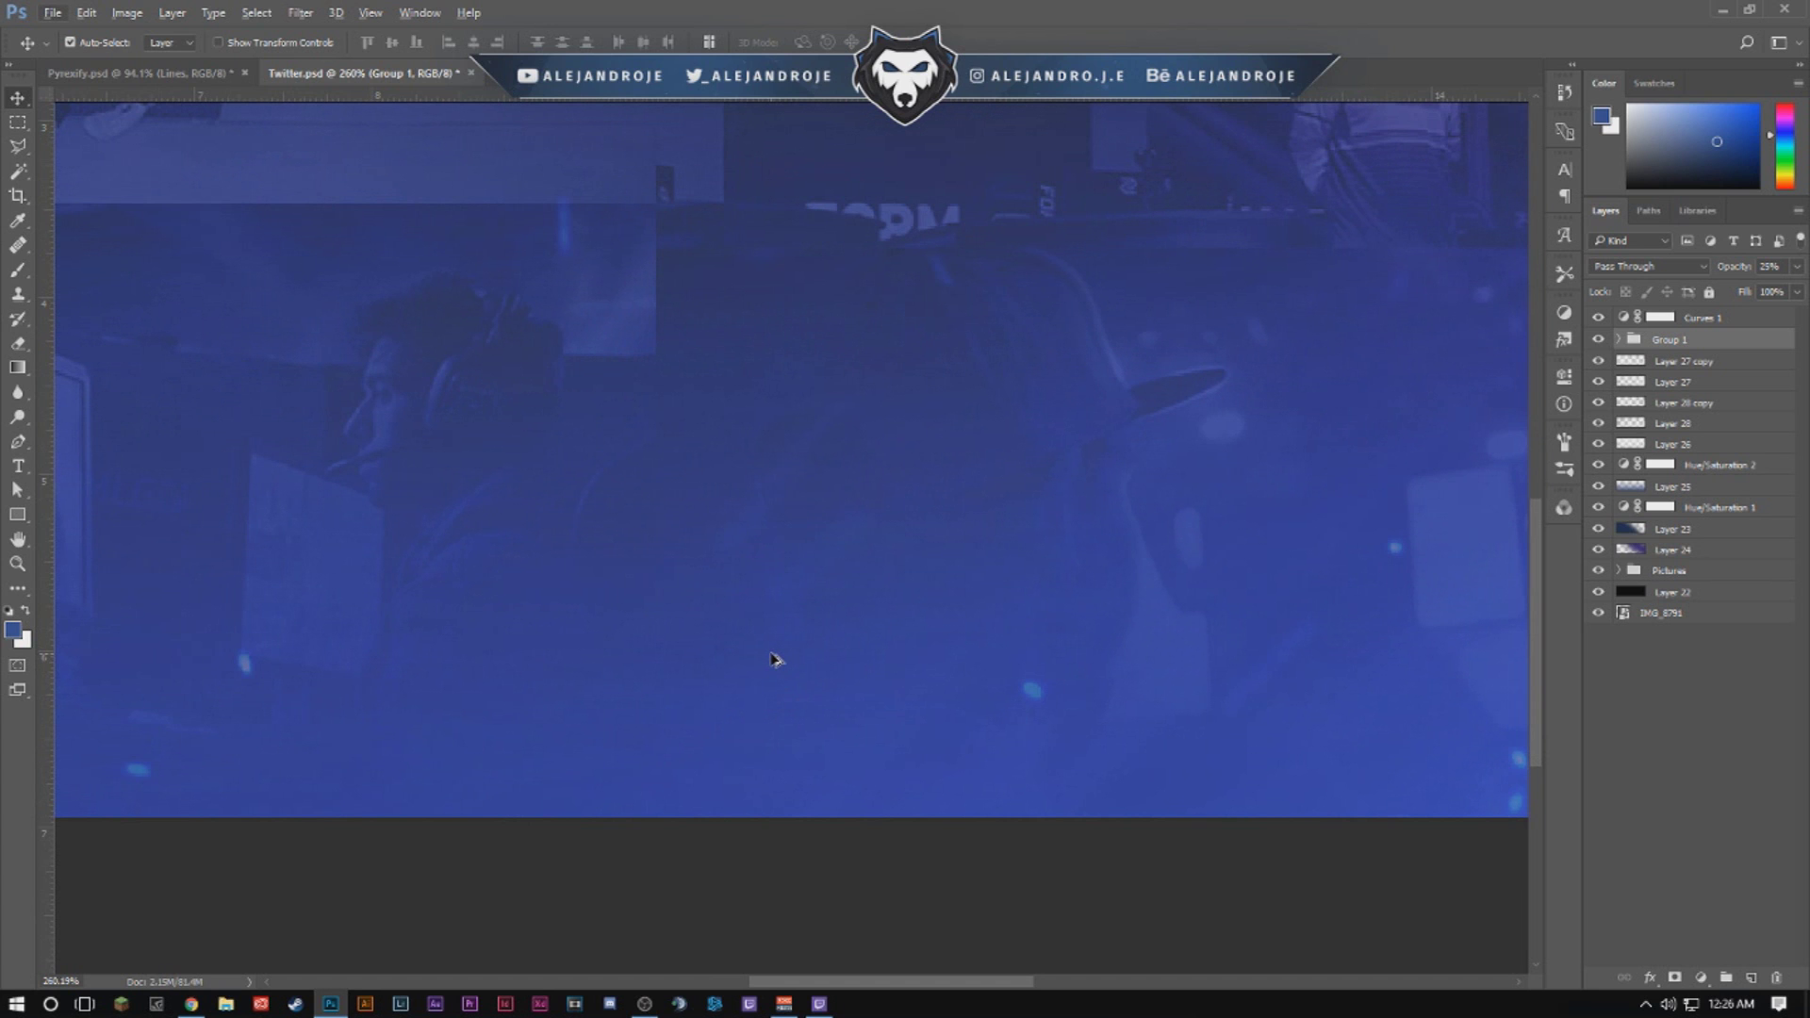
pyautogui.hotkey('ctrl', '1')
# Apply a Motion Blur with a 45° angle and a 10-pixel distance to the topmost particle copy in Group 1.
pyautogui.click(300, 12)
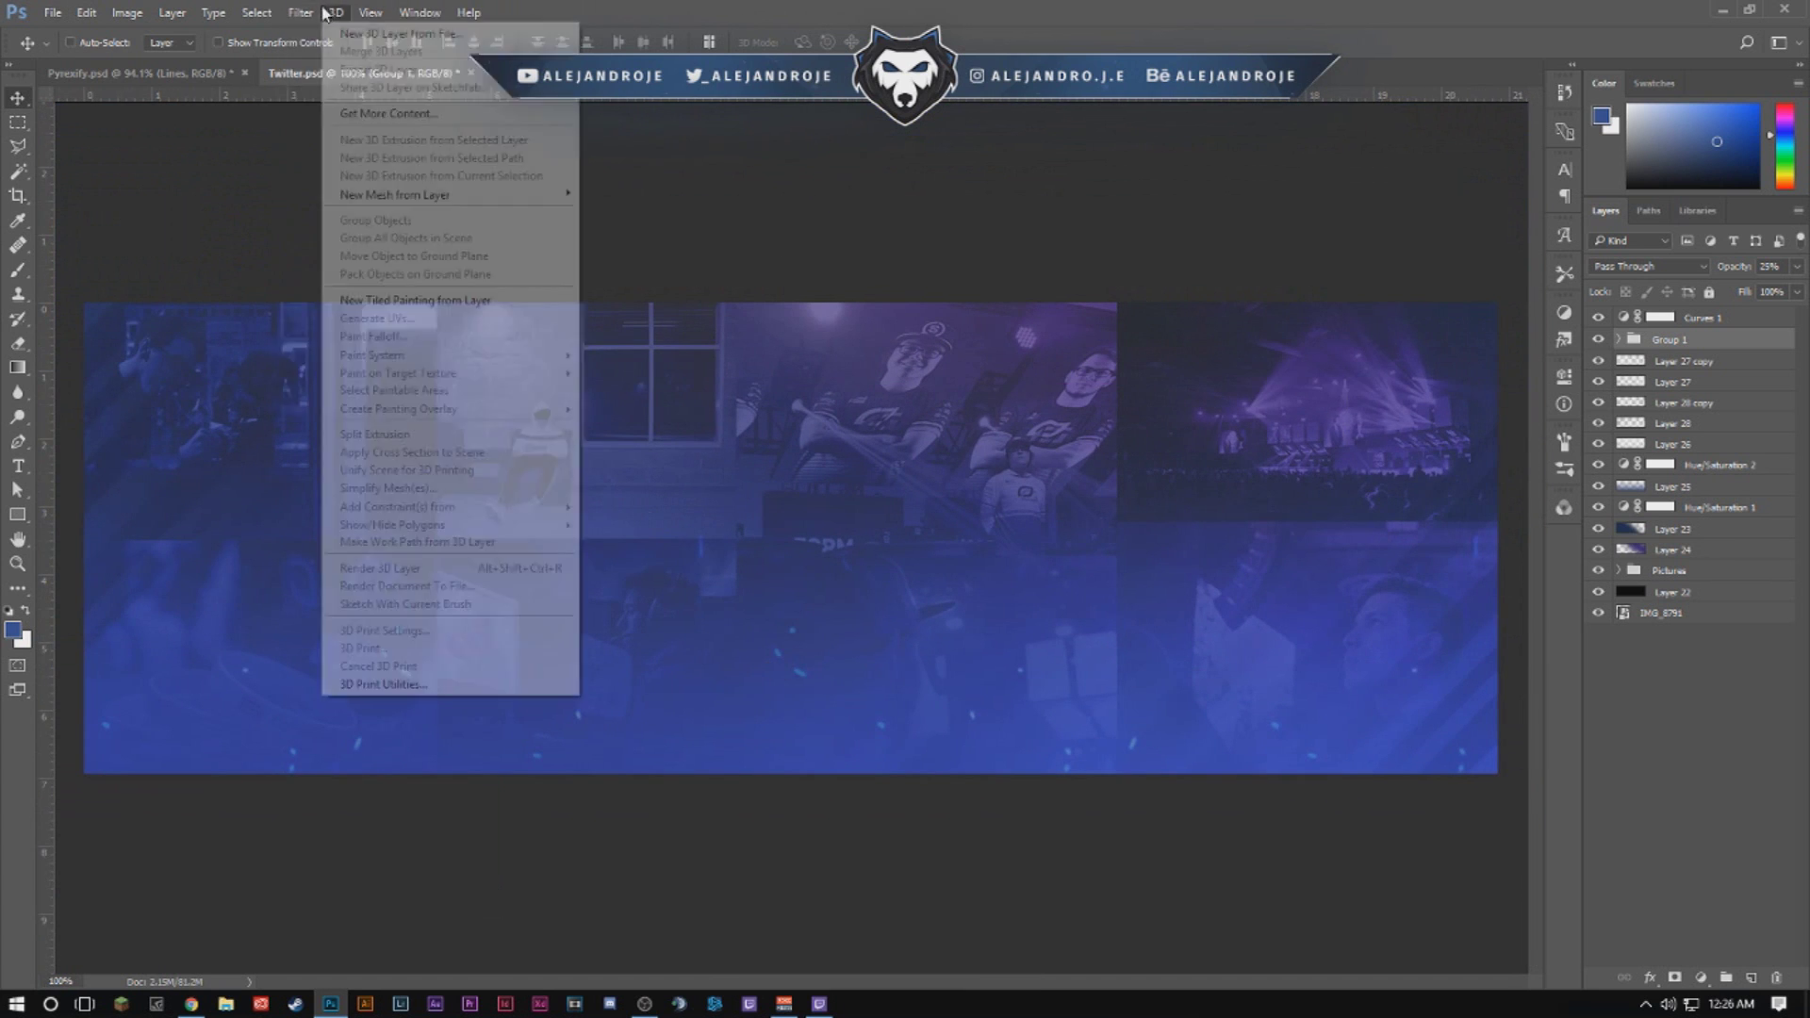
pyautogui.click(1628, 360)
pyautogui.click(1619, 339)
pyautogui.click(1702, 361)
pyautogui.click(309, 13)
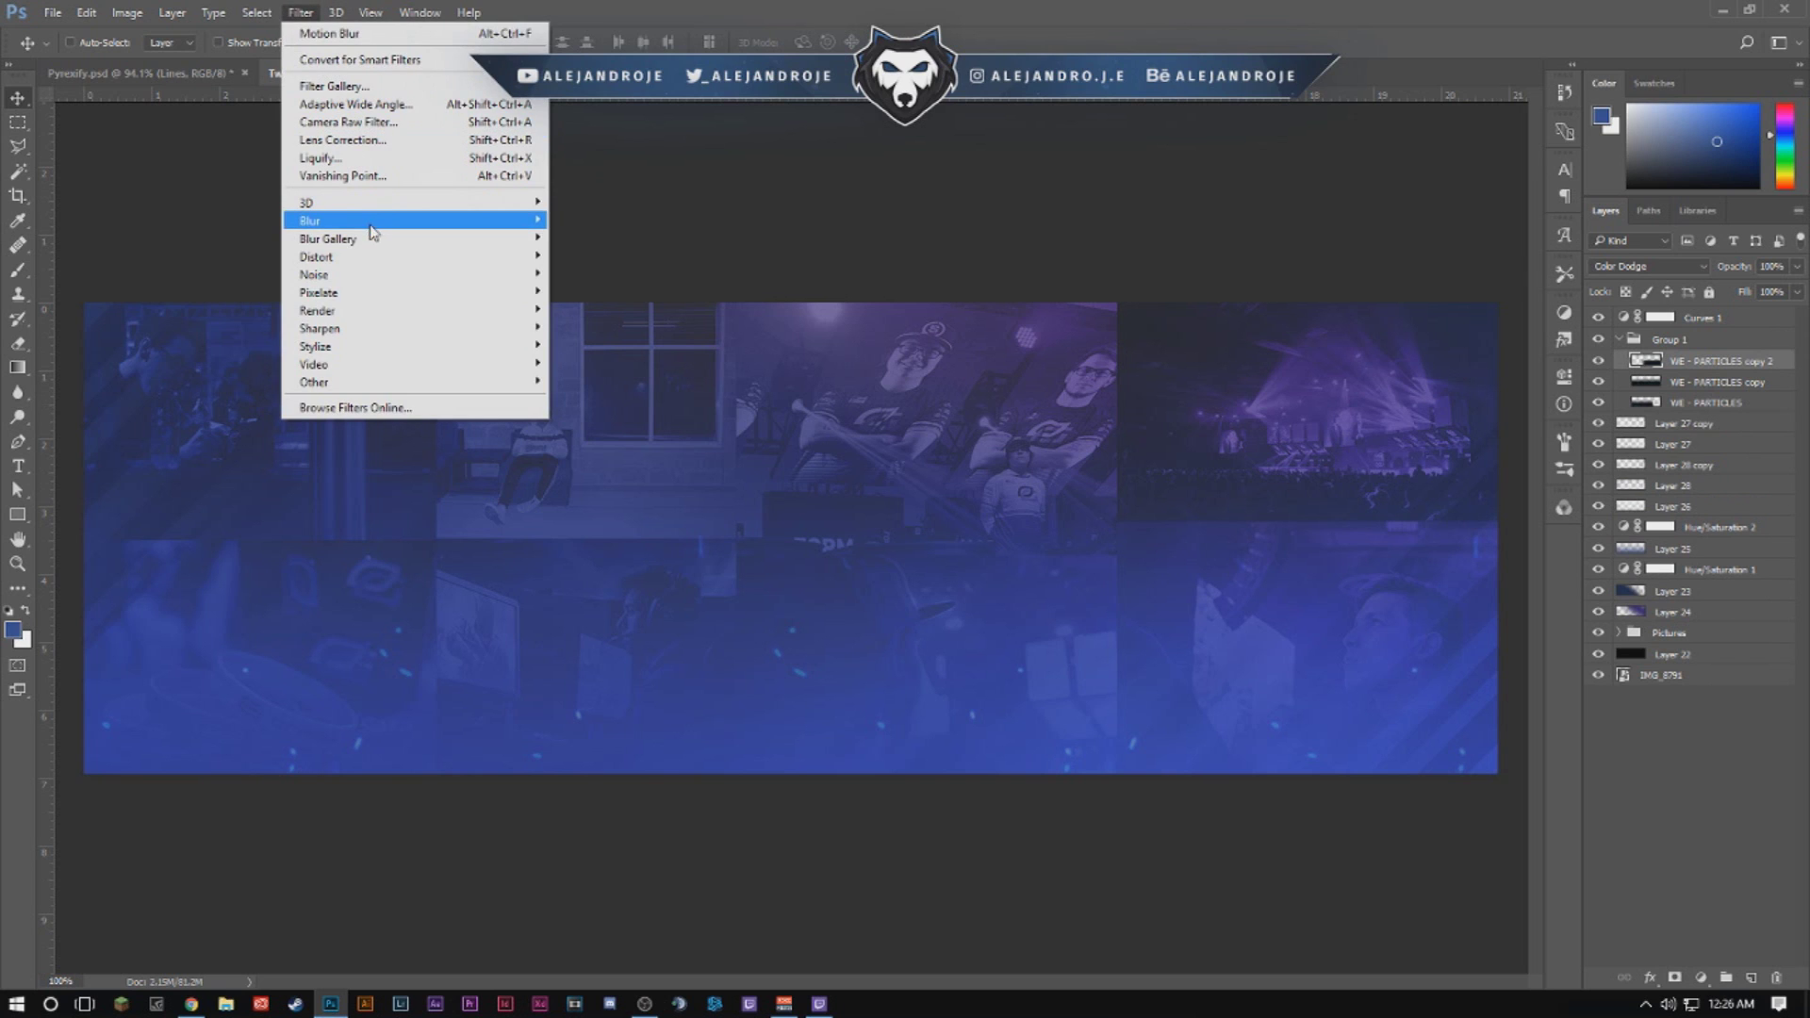
pyautogui.moveTo(372, 222)
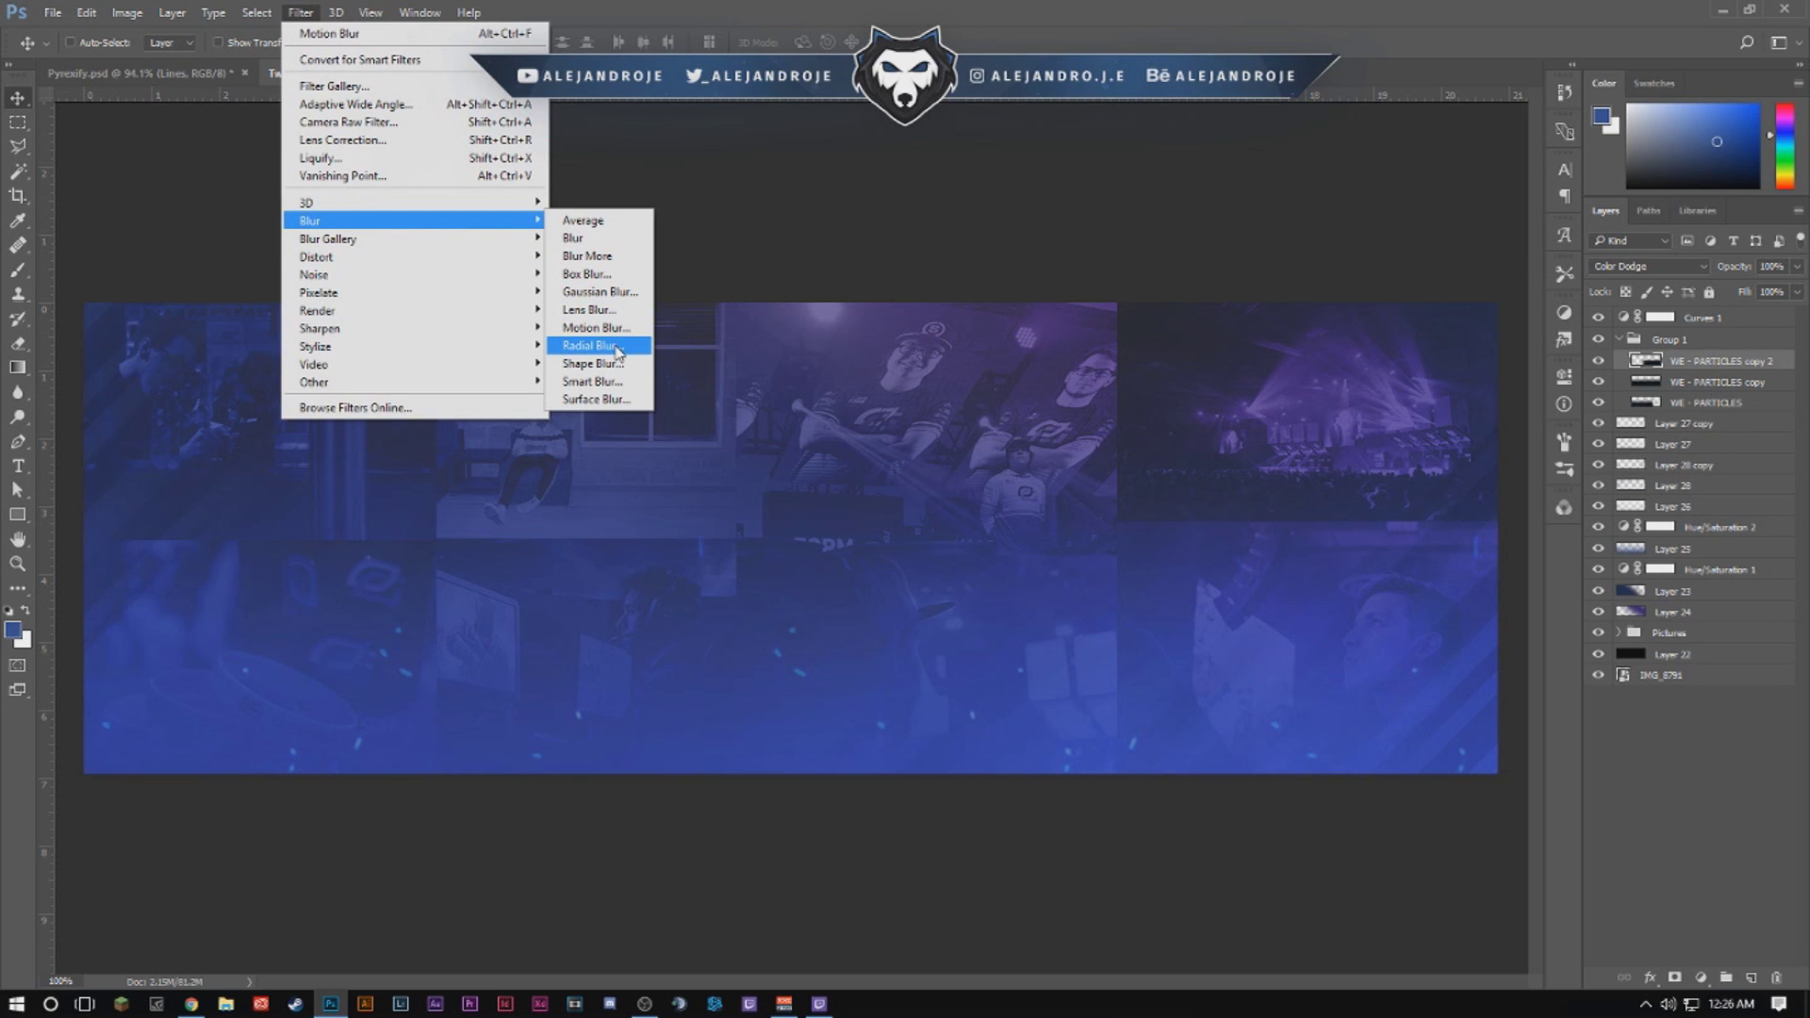
pyautogui.click(614, 328)
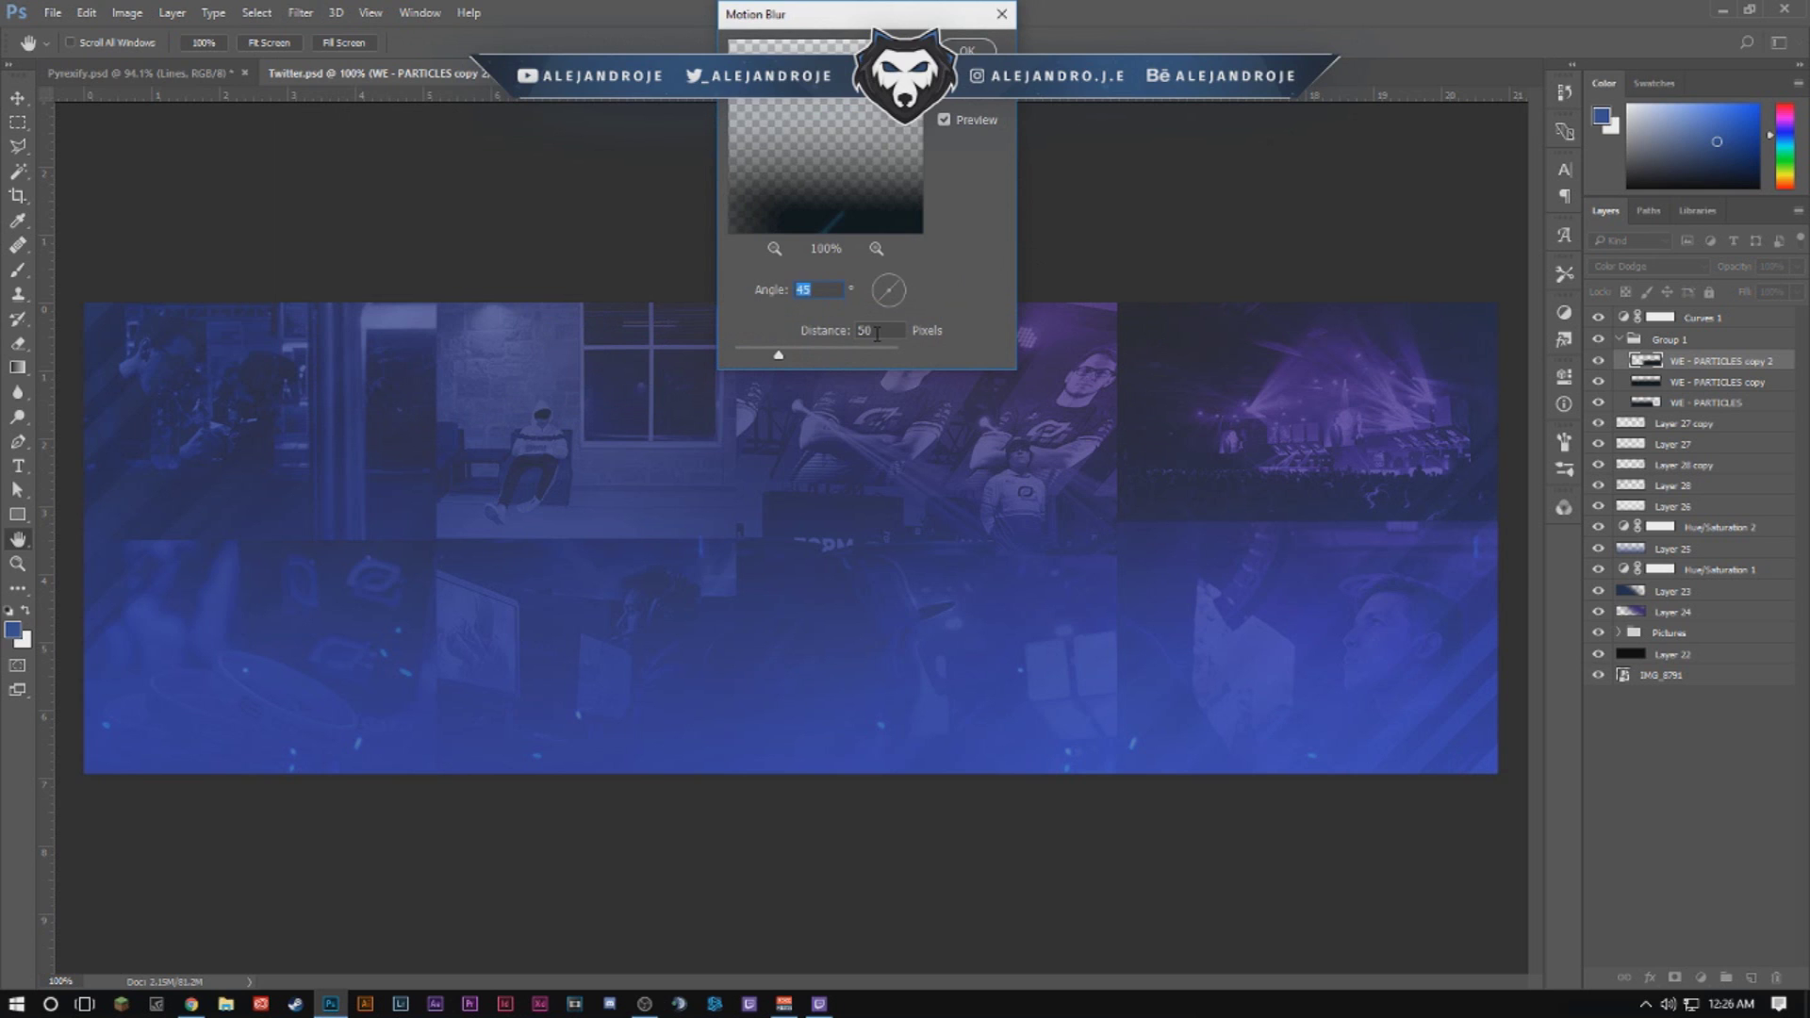
pyautogui.write('25')
pyautogui.press('BackSpace')
pyautogui.write('0')
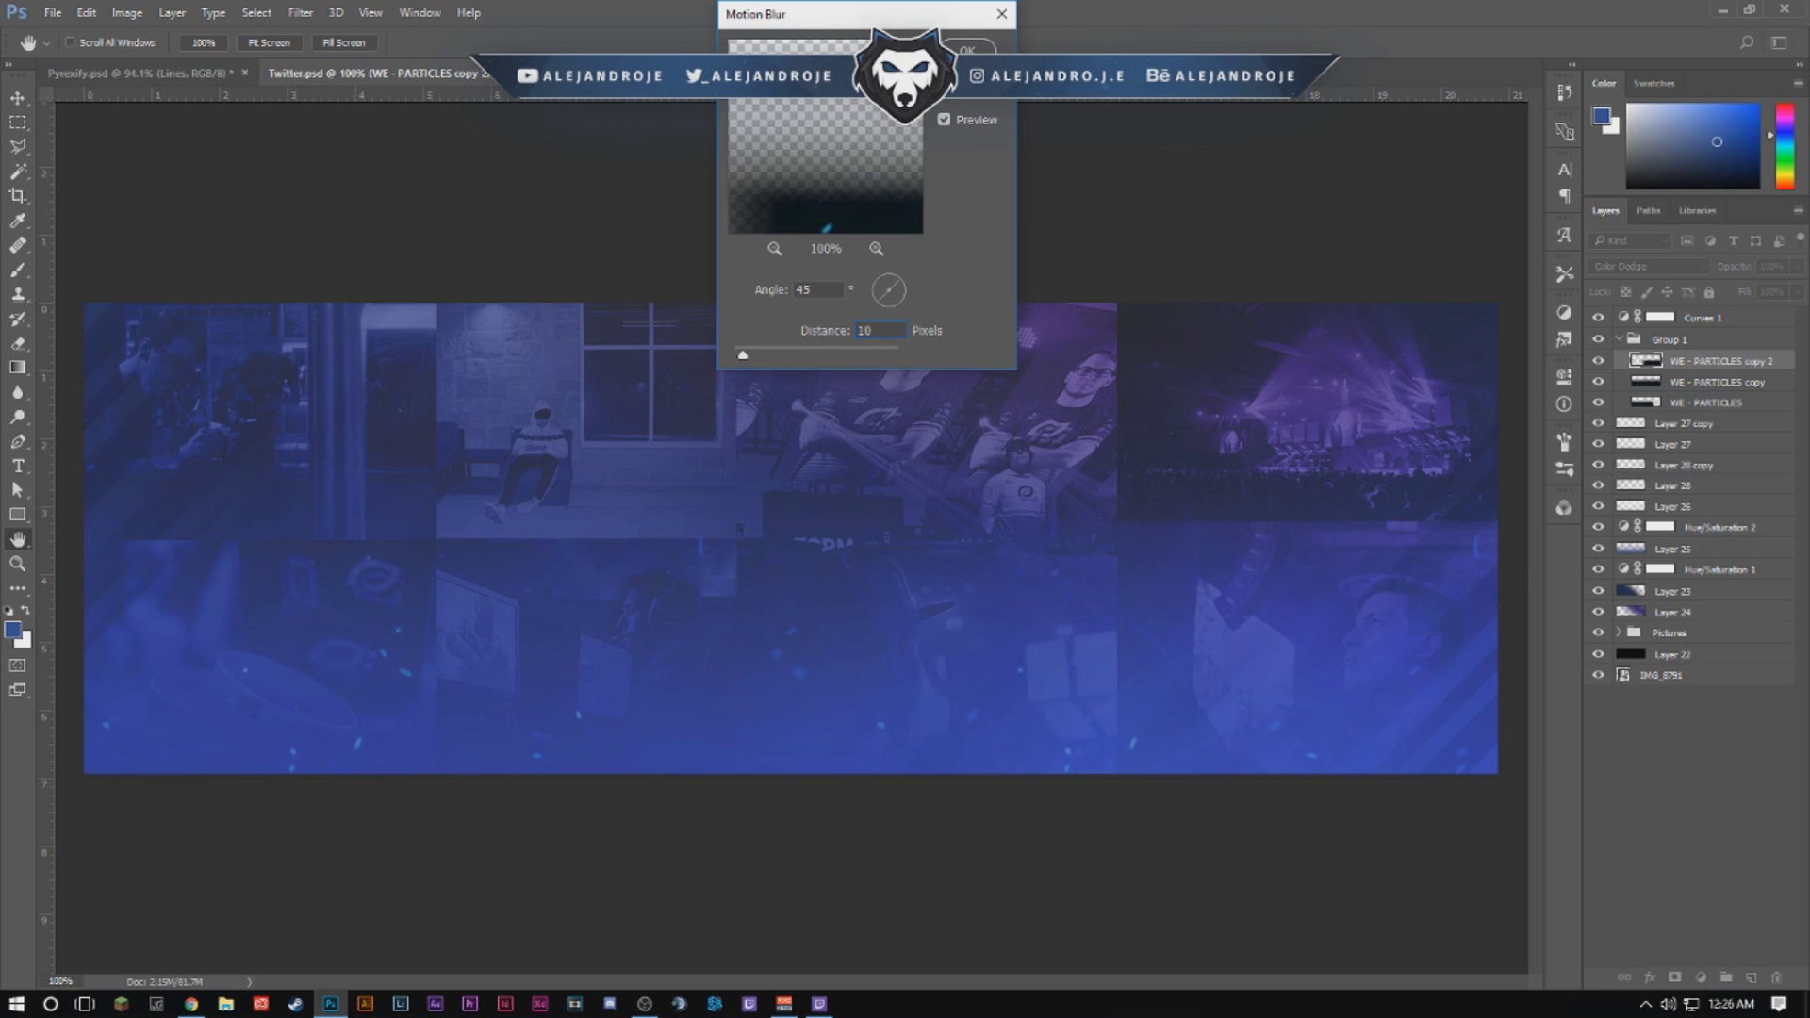
pyautogui.click(971, 47)
# Repeat the 10-pixel Motion Blur on the other two particle layers and collapse the group.
pyautogui.click(1715, 382)
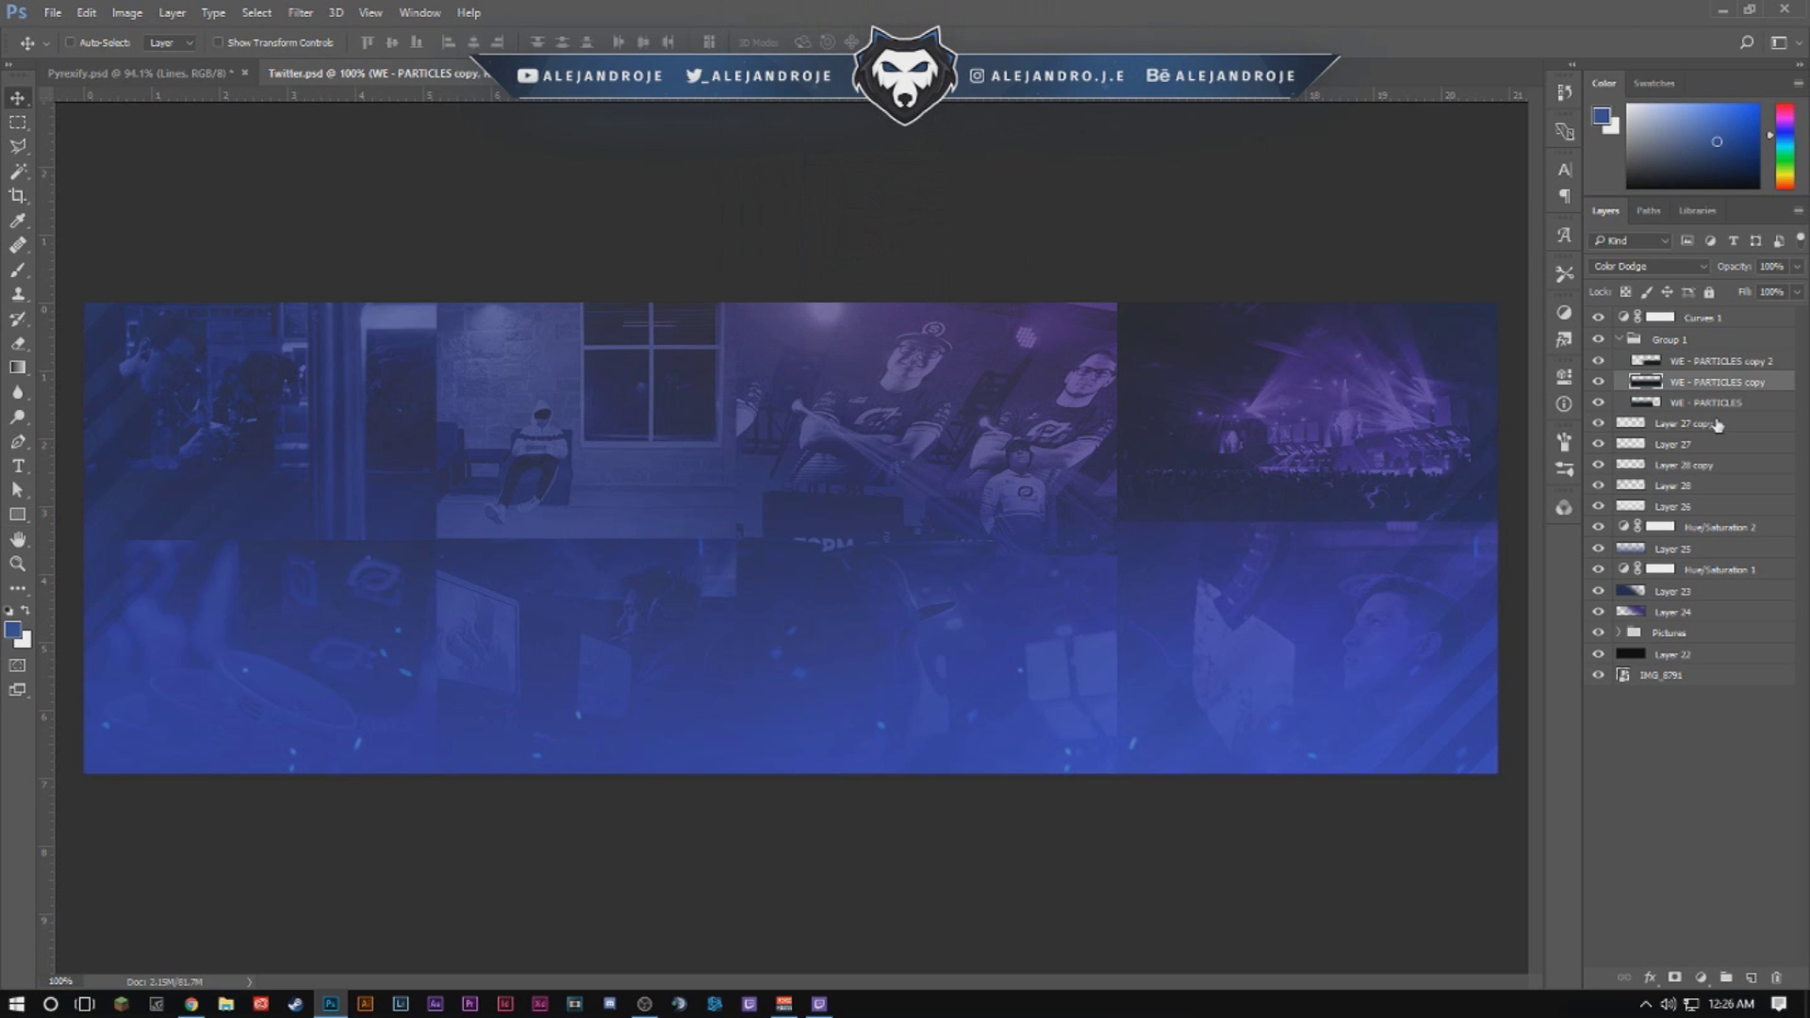
pyautogui.click(328, 14)
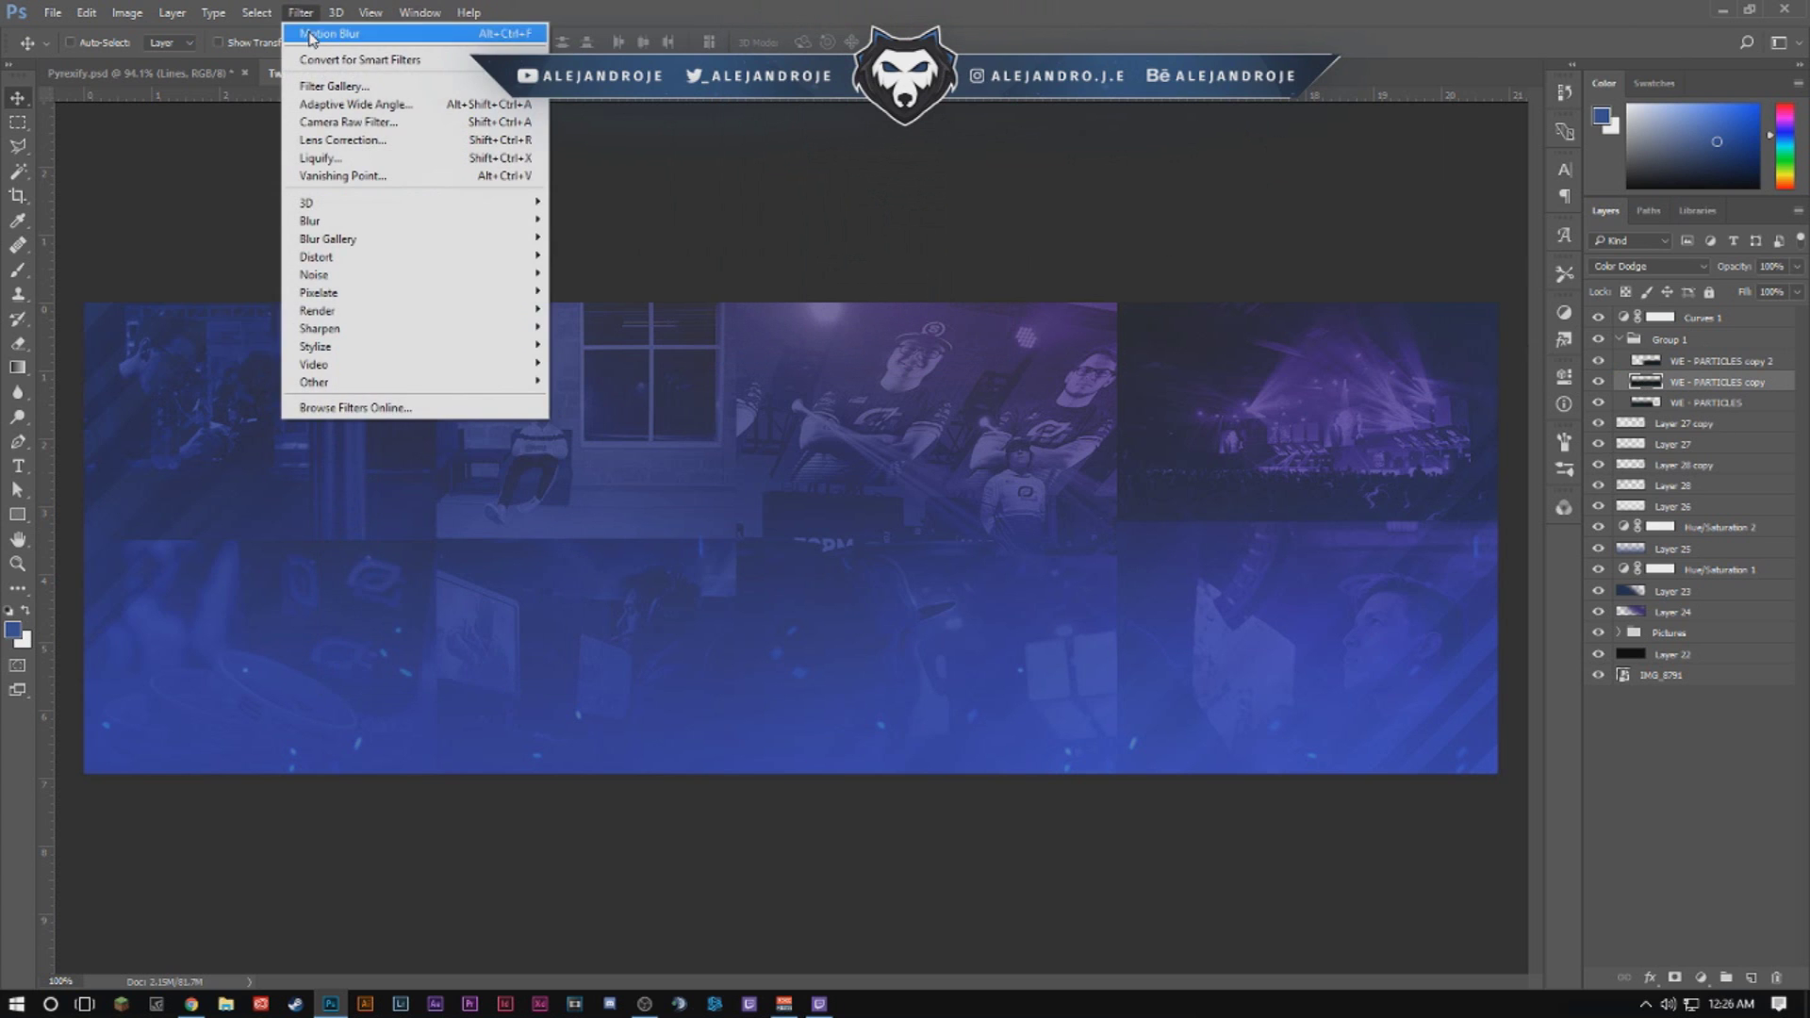
pyautogui.click(316, 32)
pyautogui.click(1696, 405)
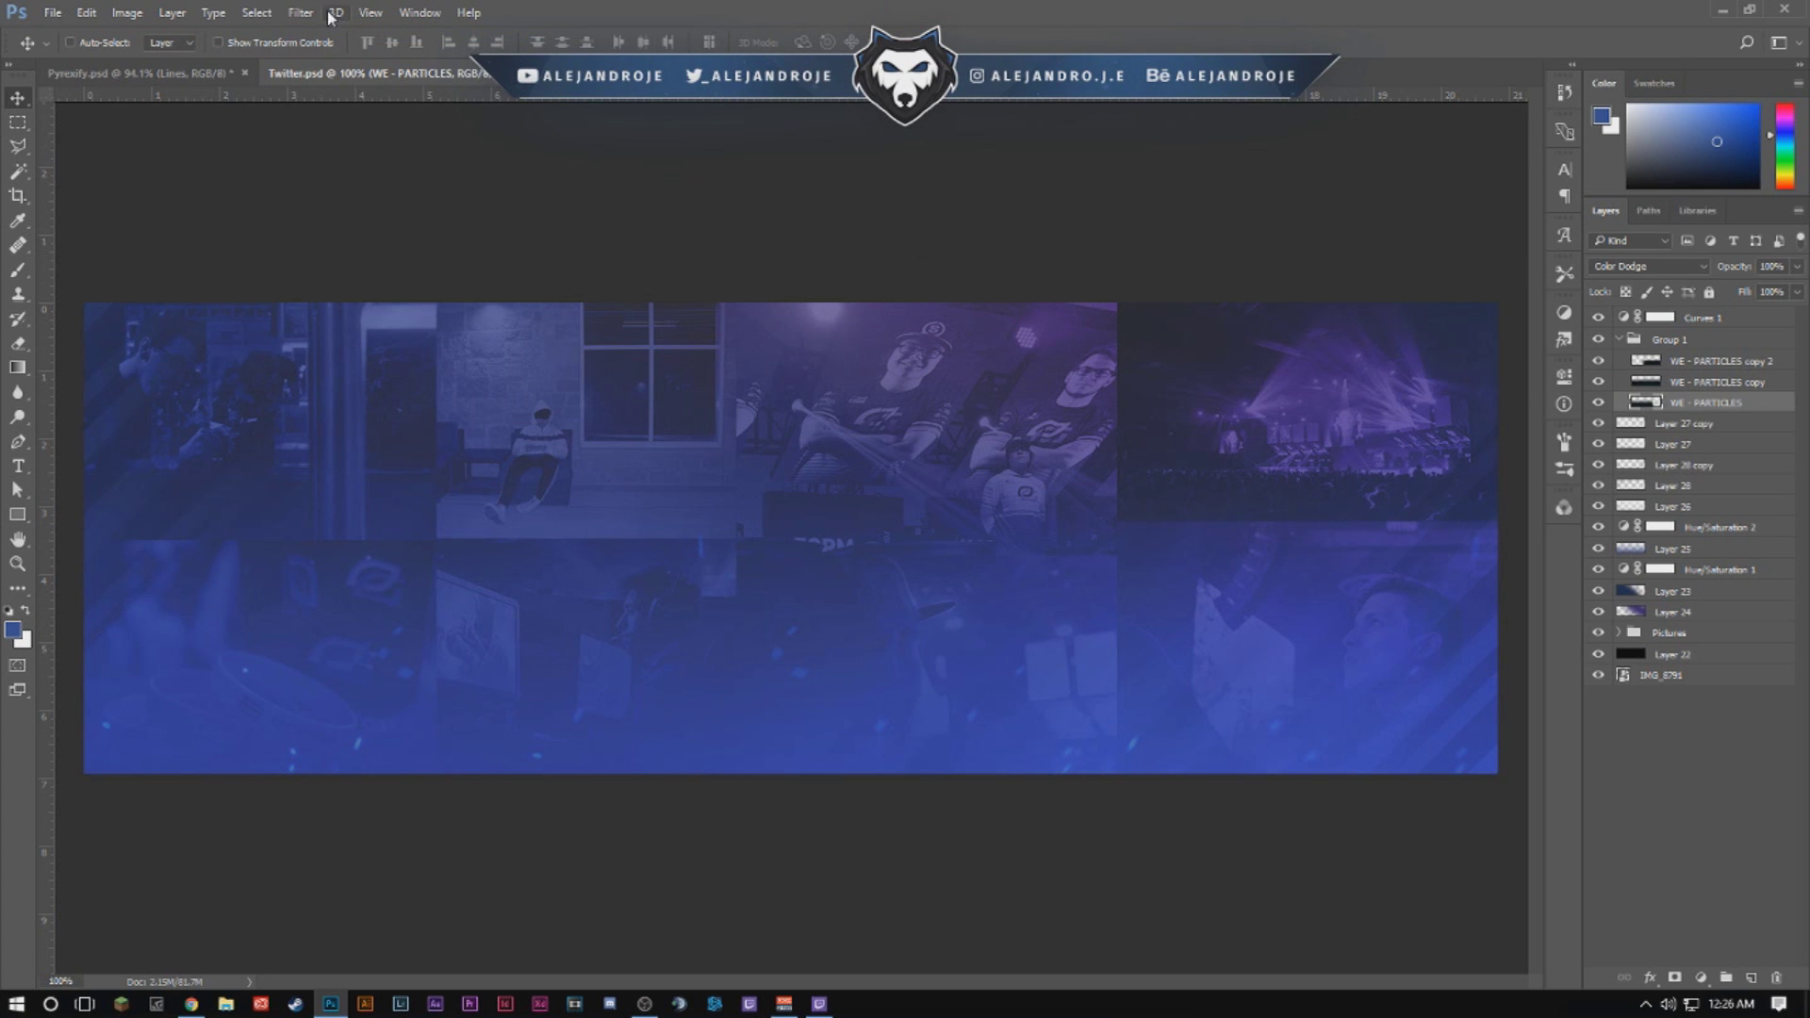
pyautogui.click(301, 12)
pyautogui.click(325, 34)
pyautogui.click(1628, 341)
pyautogui.click(1617, 340)
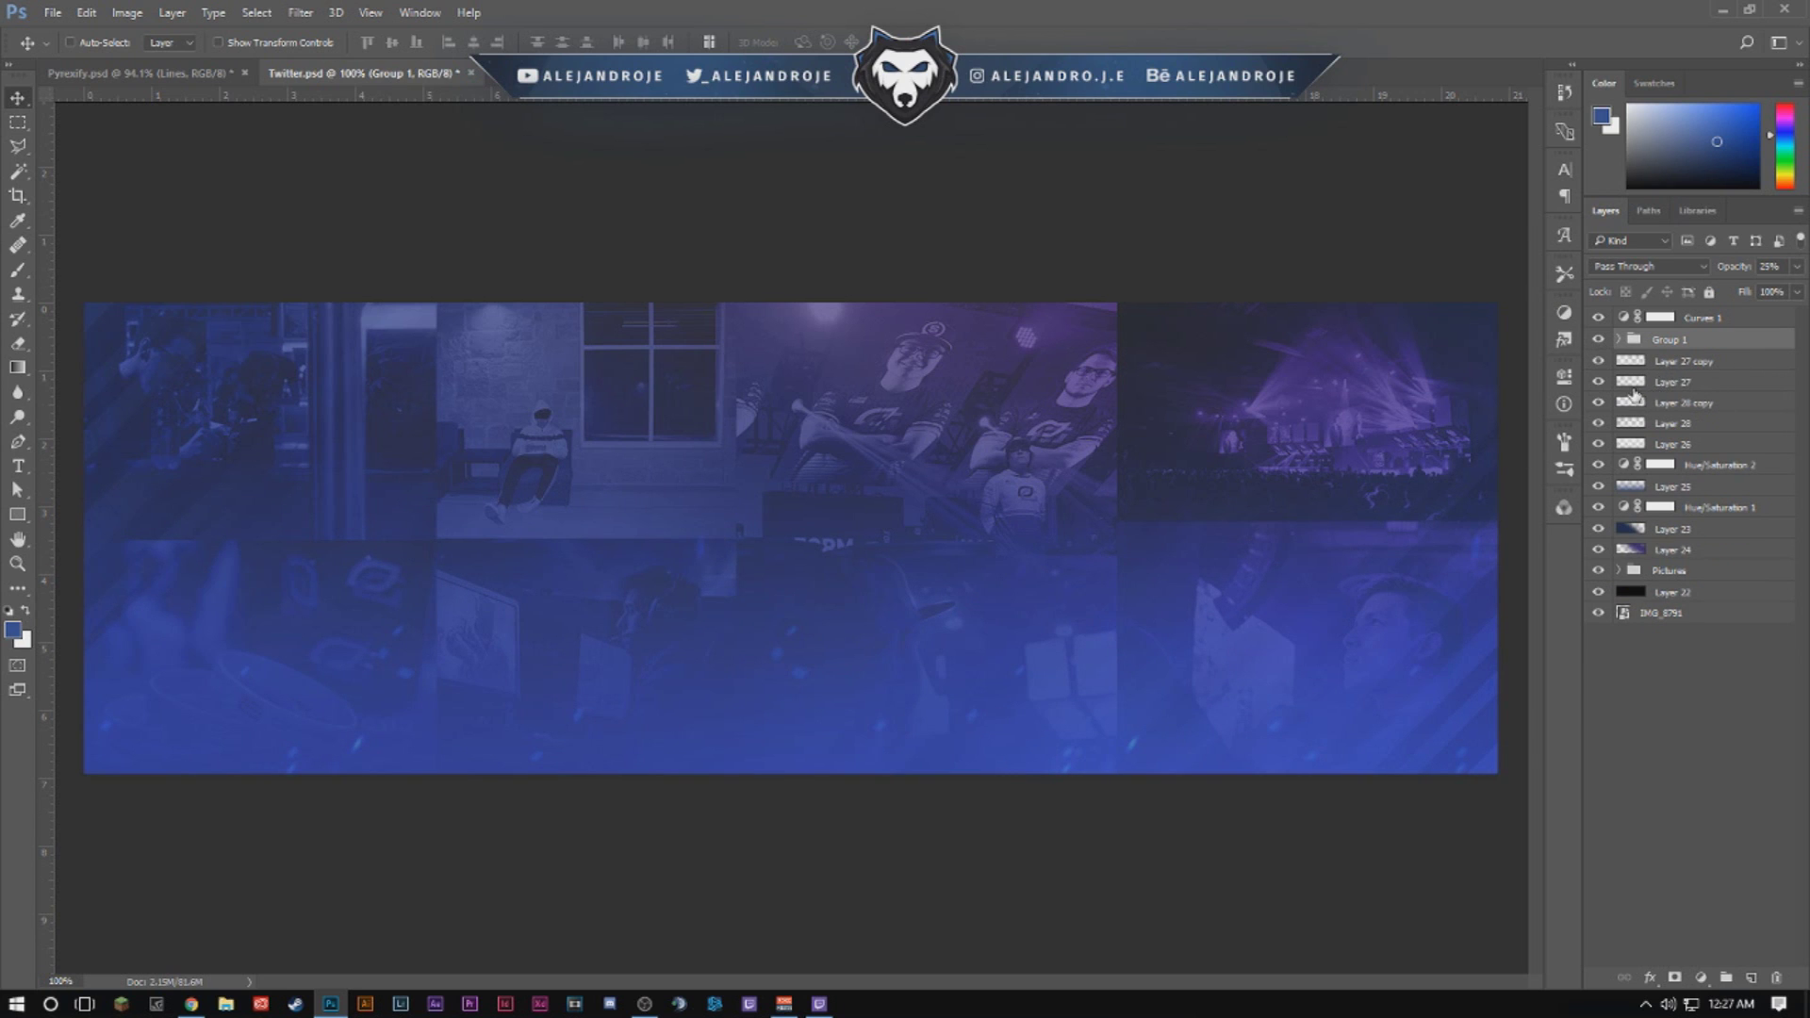
# Move Layer 26 above Group 1 in the layer stack, directly below the Curves 1 adjustment.
pyautogui.click(1684, 382)
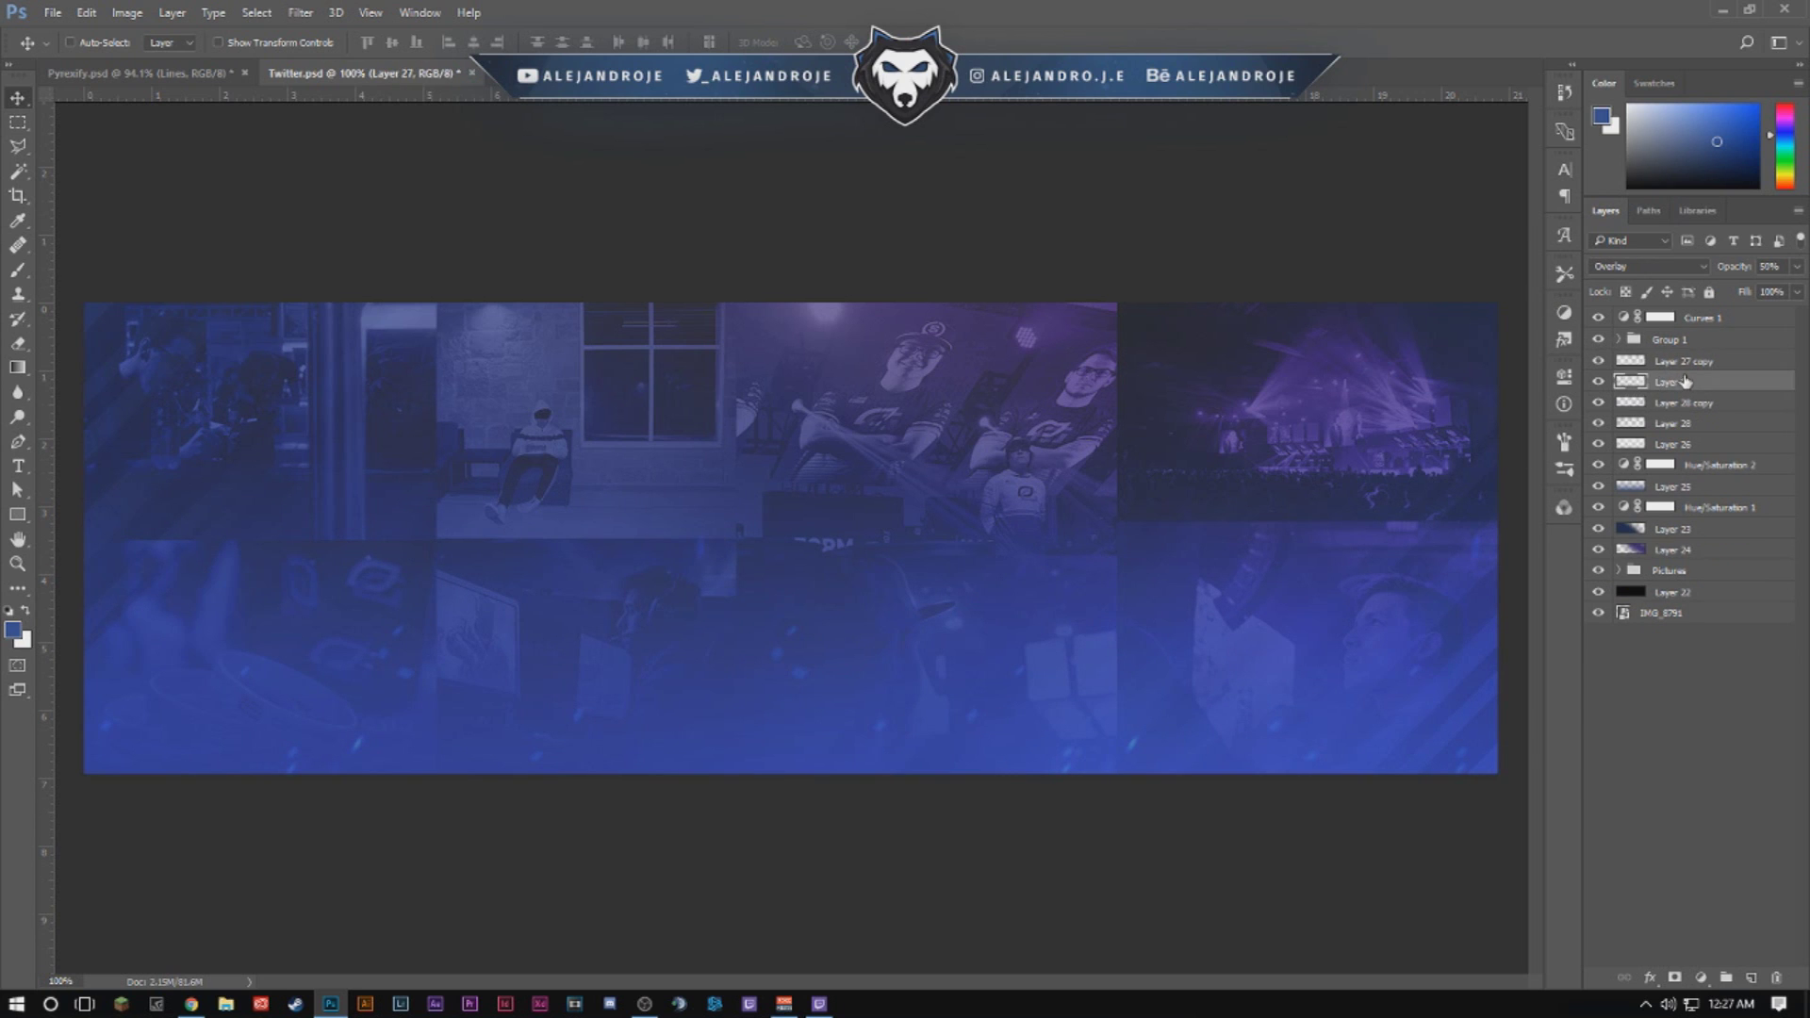
pyautogui.click(1687, 446)
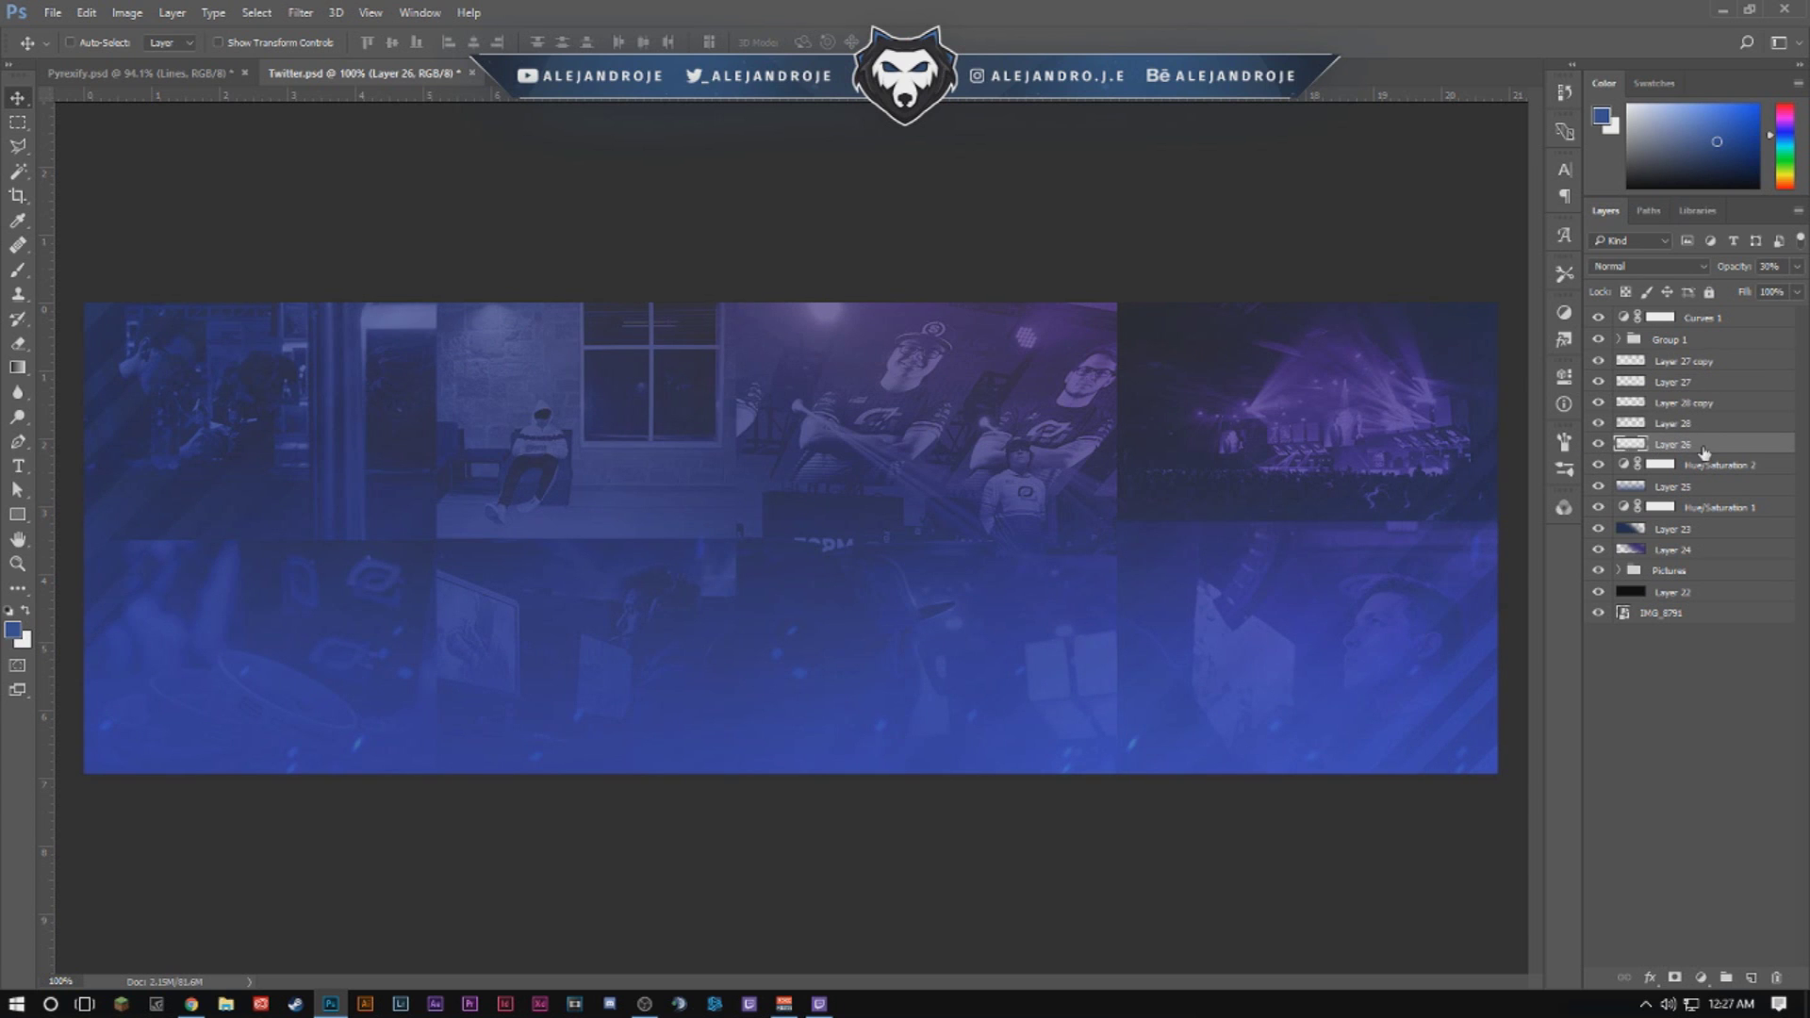
pyautogui.moveTo(1699, 329); pyautogui.dragTo(1702, 338)
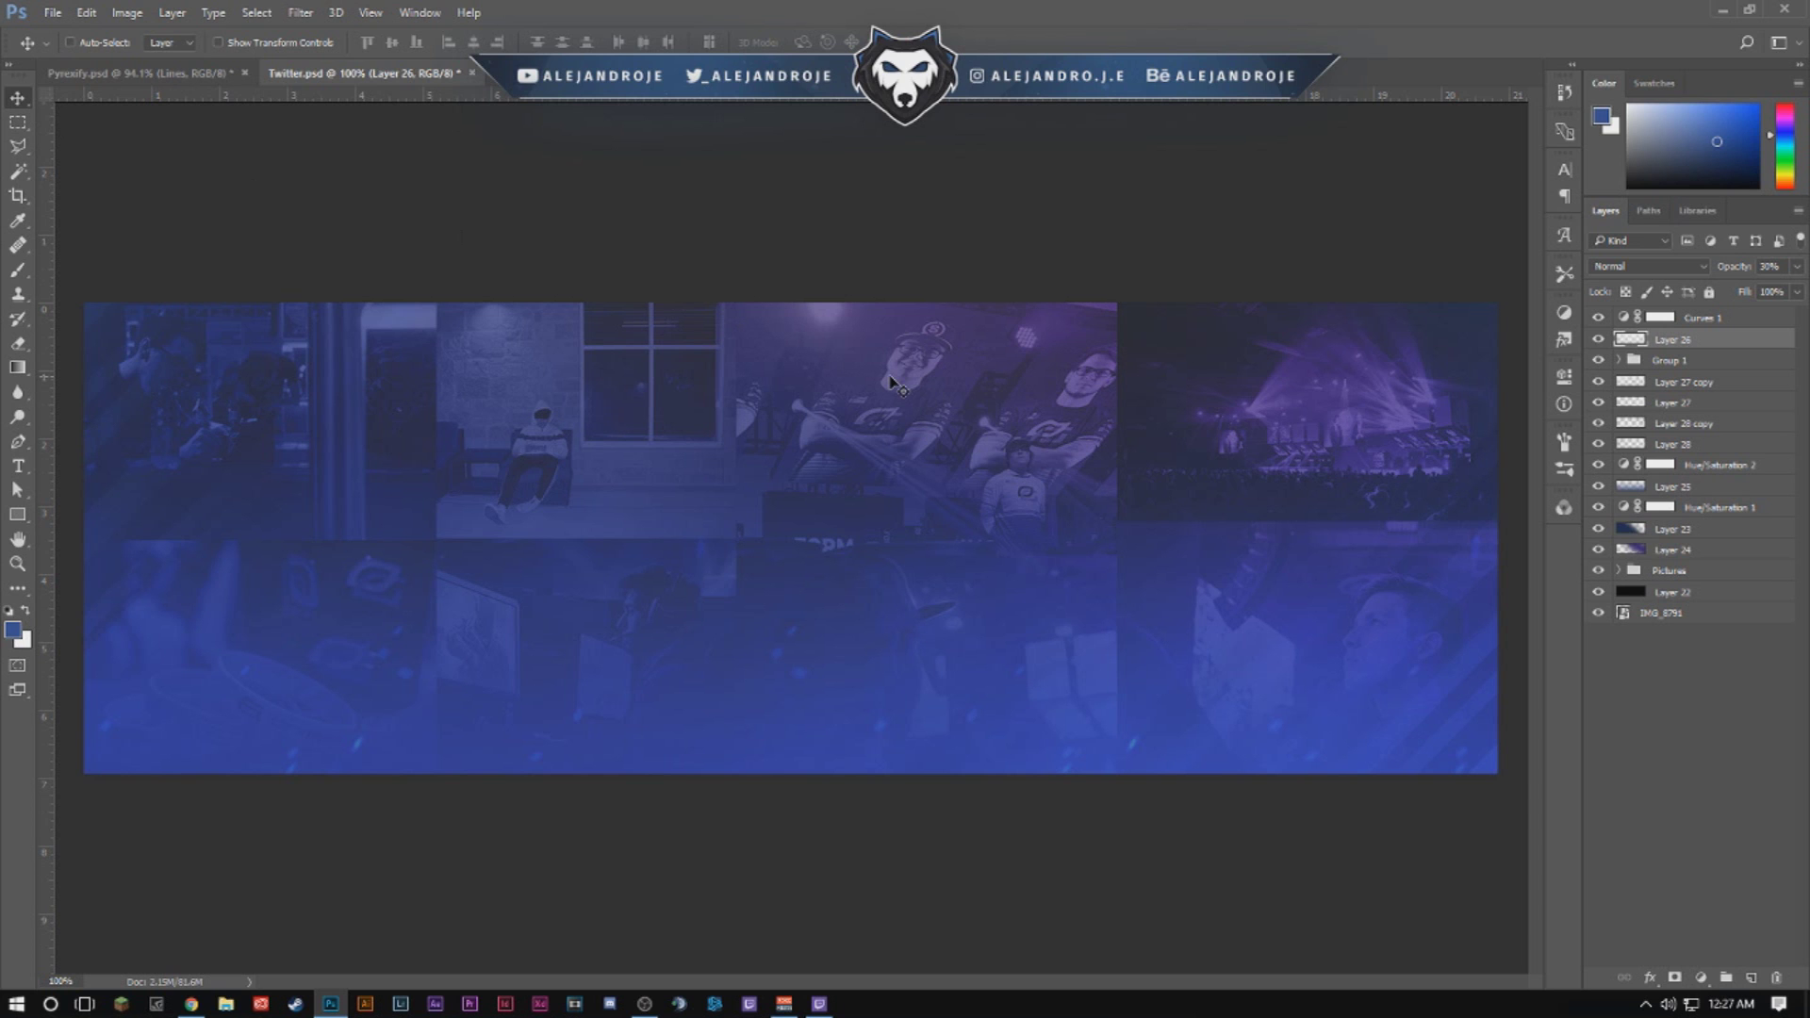
# Compare the banner with the finished Pyrexify.psd, then add an empty layer in Twitter.psd directly below Curves 1.
pyautogui.click(188, 76)
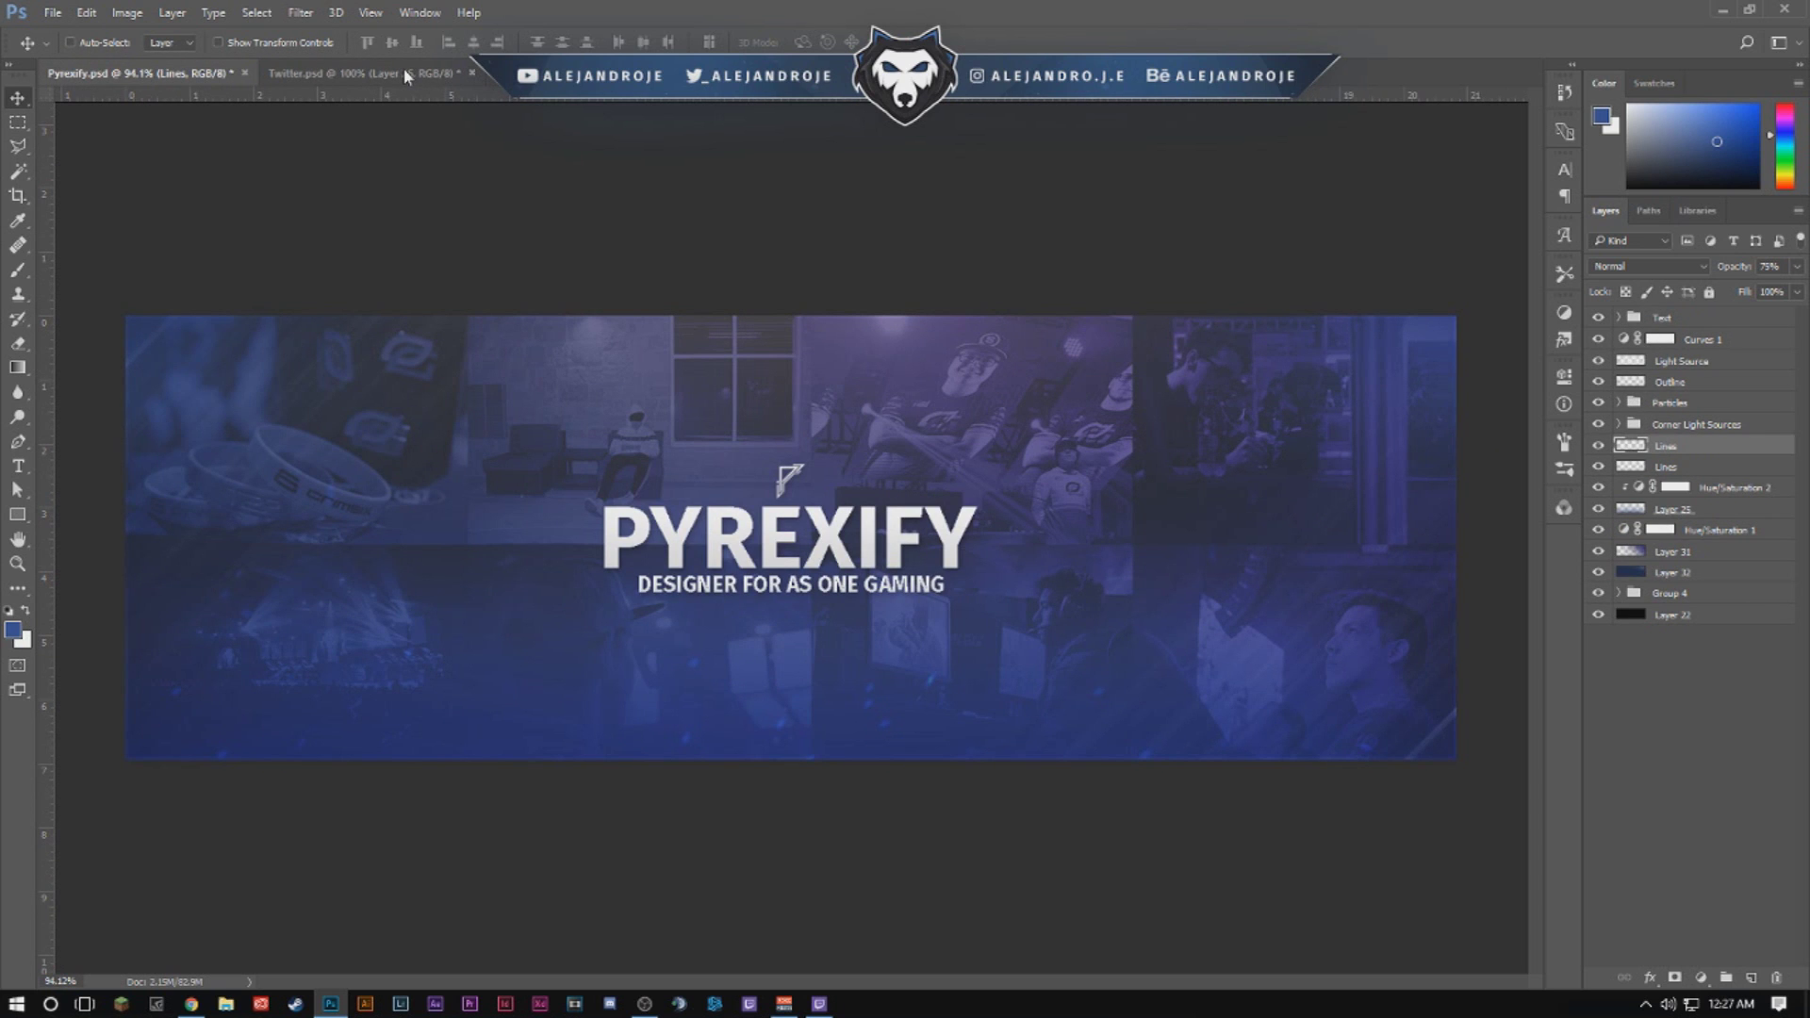
pyautogui.click(407, 75)
pyautogui.click(188, 75)
pyautogui.click(366, 72)
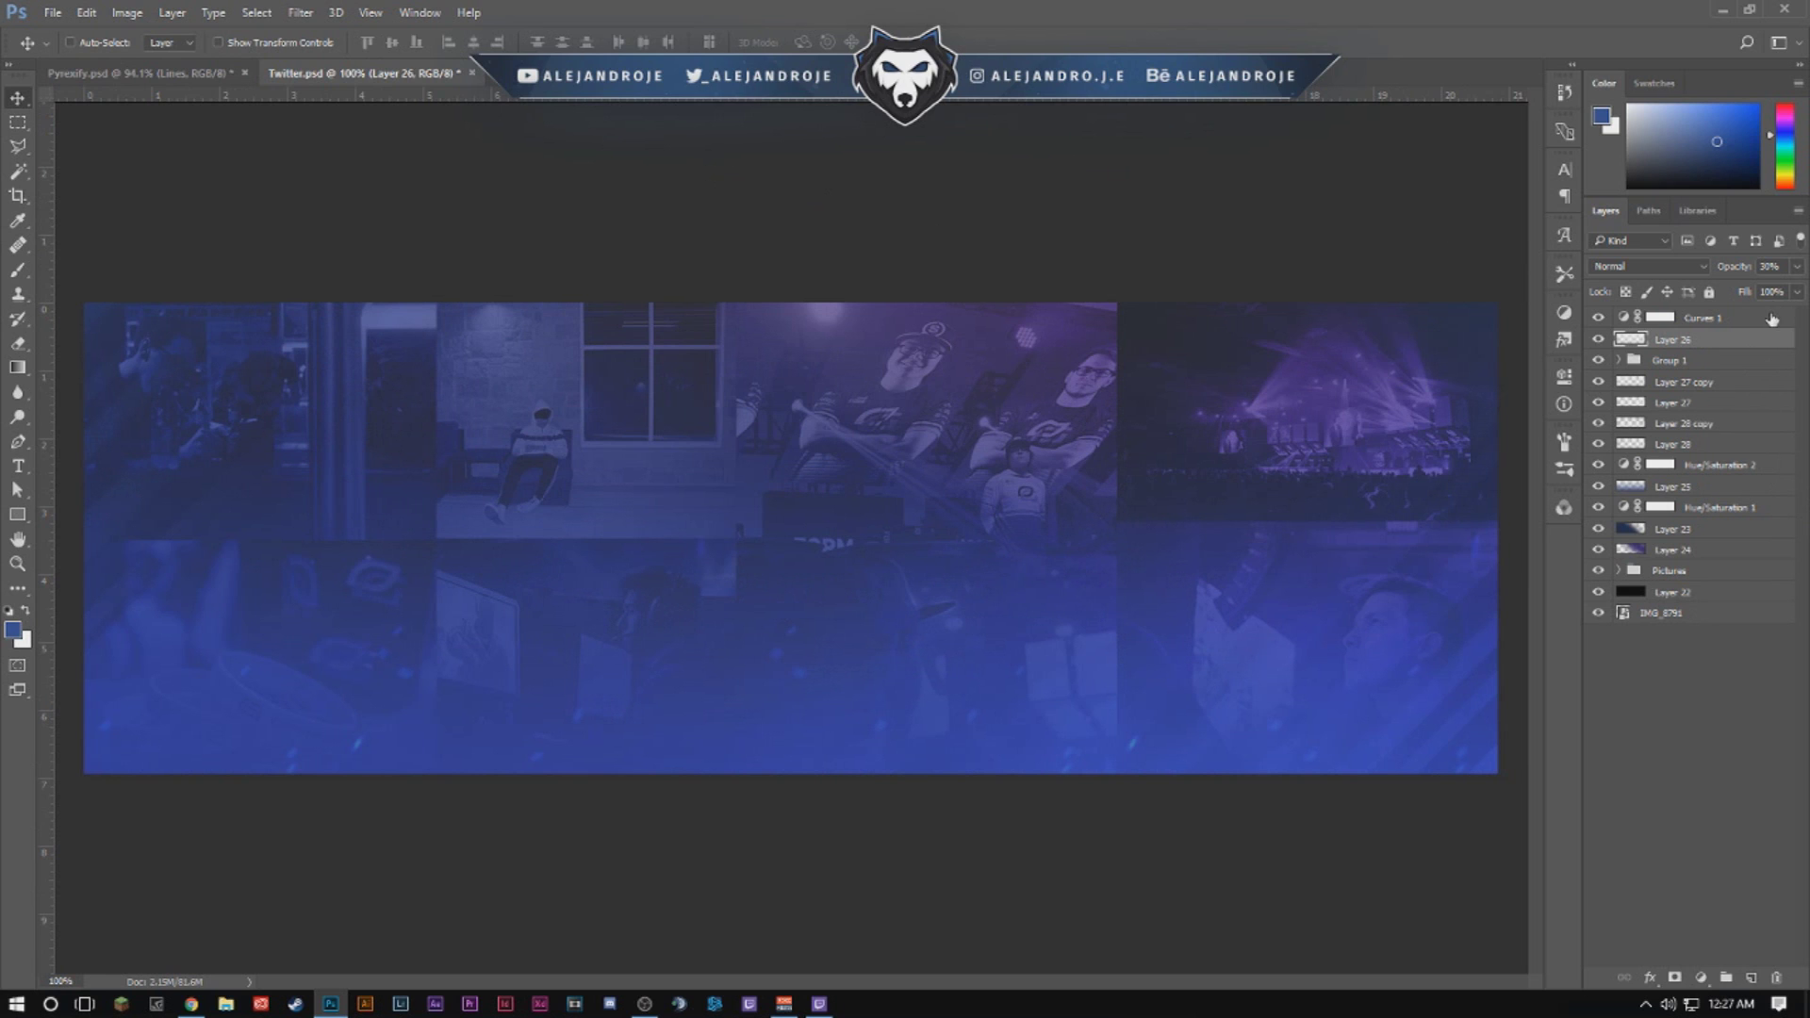
pyautogui.click(1771, 320)
pyautogui.click(1749, 977)
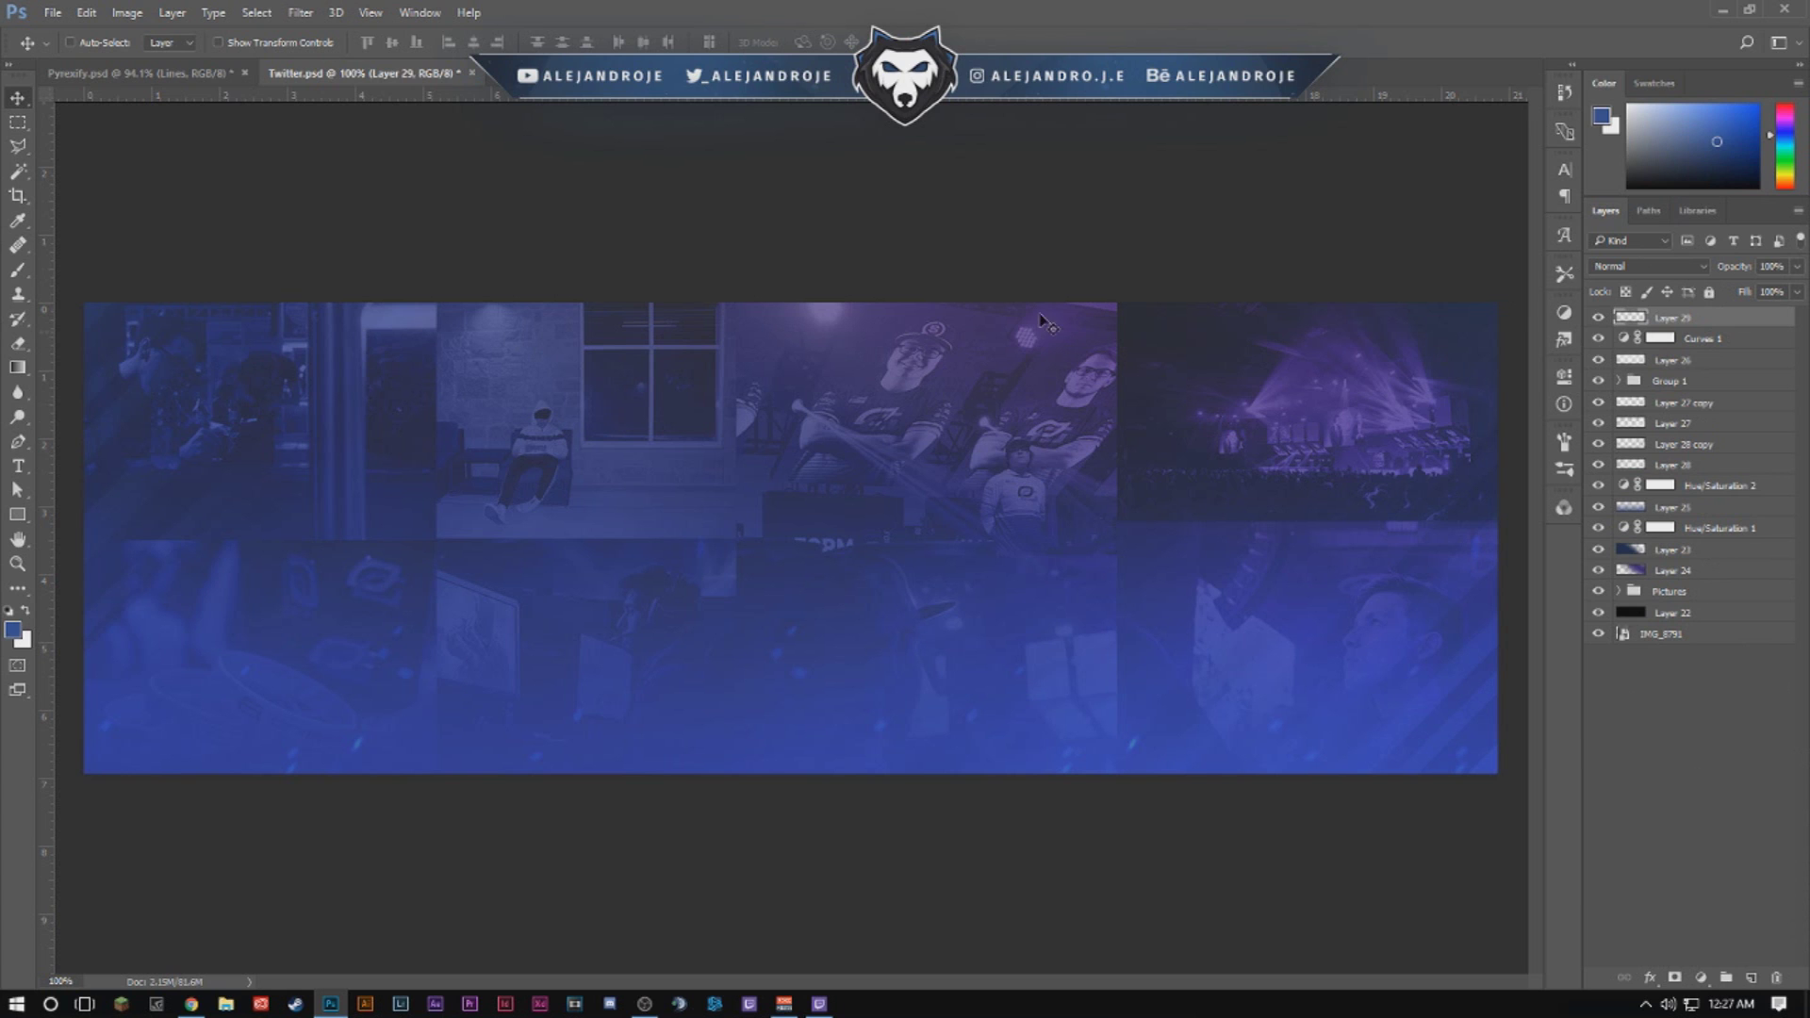
pyautogui.moveTo(1687, 332); pyautogui.dragTo(1686, 347)
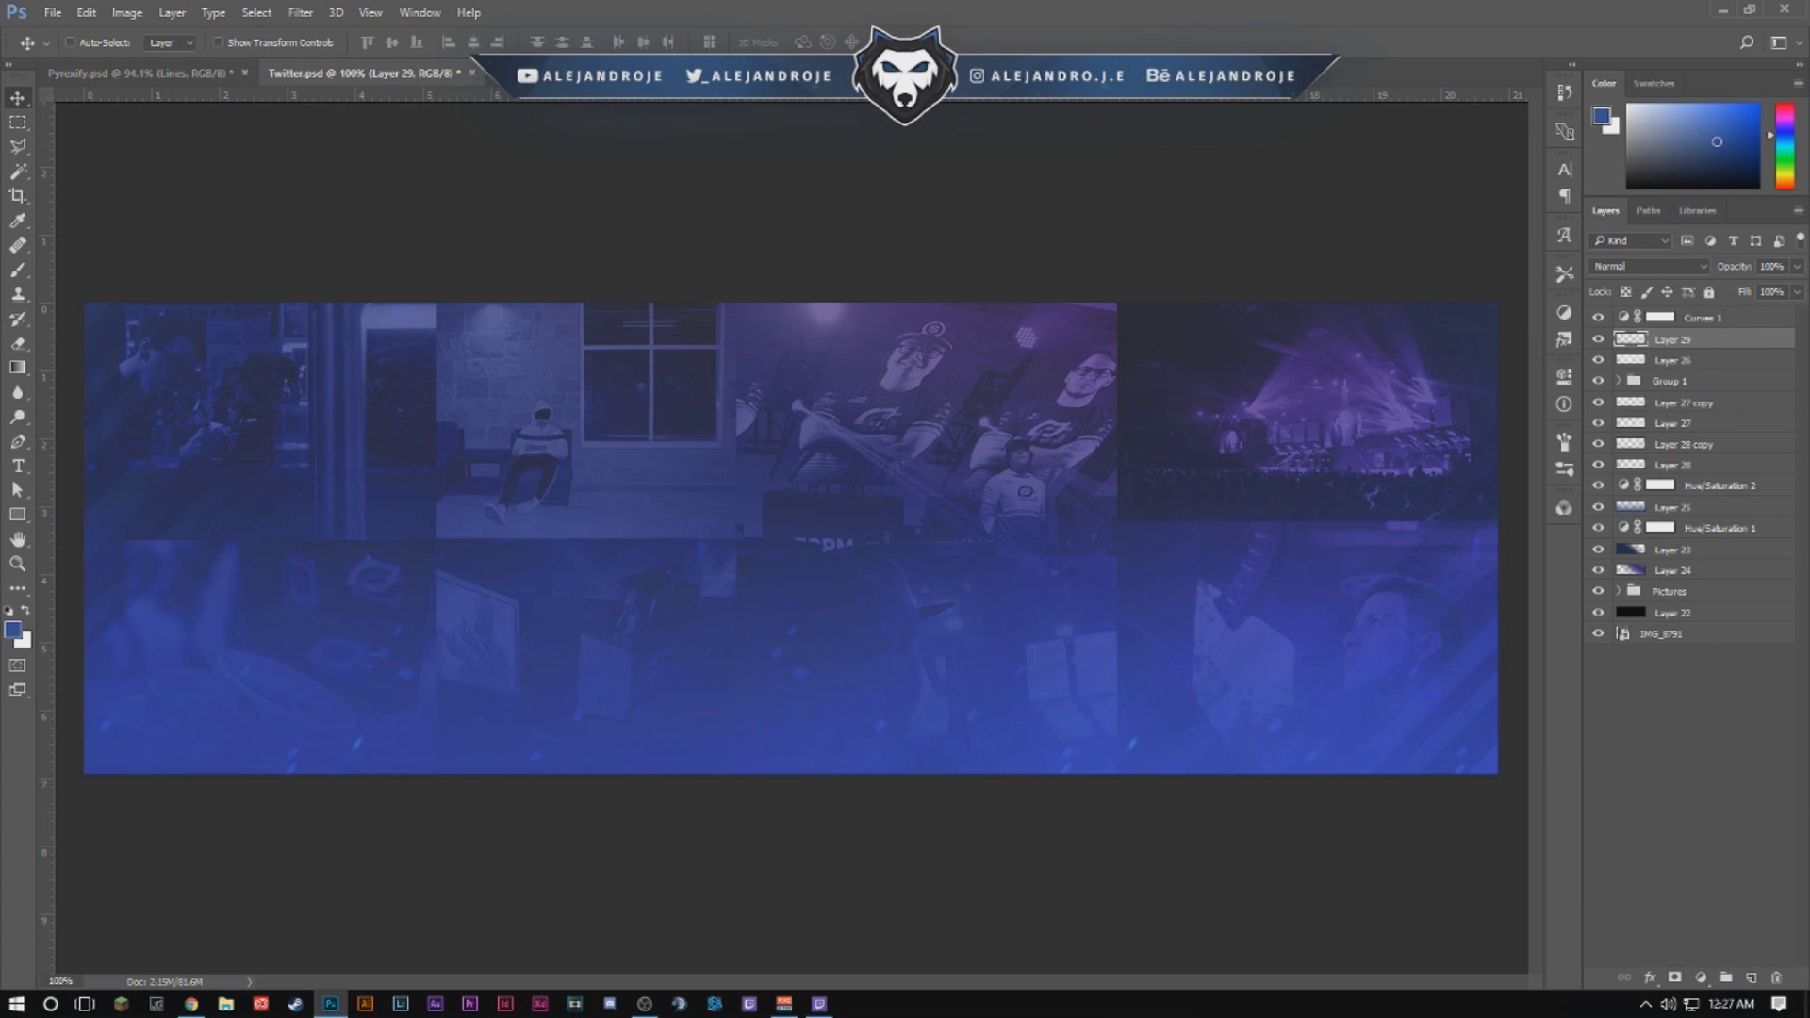
# Select a very thin vertical strip along the banner's left edge and fill it with white on the new layer.
pyautogui.click(17, 122)
pyautogui.scroll(5, 317, 625)
pyautogui.hscroll(-5, 1439, 392)
pyautogui.scroll(-3, 646, 521)
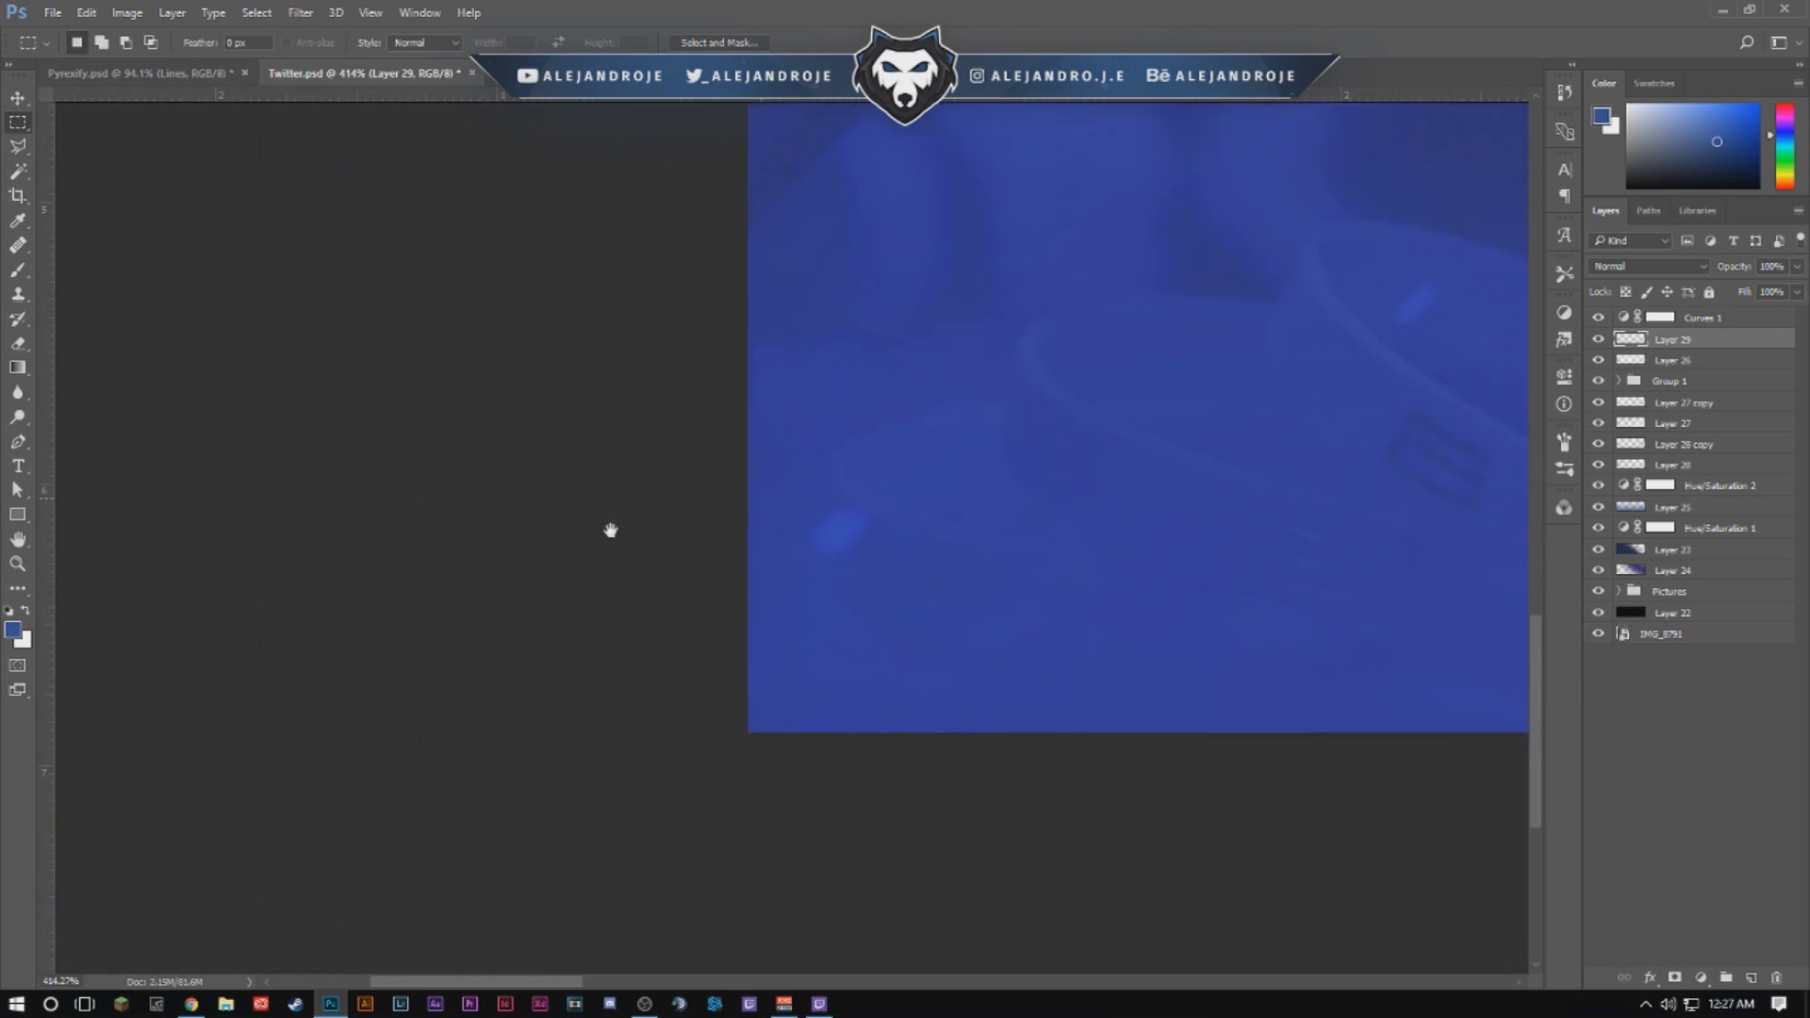
pyautogui.scroll(8, 605, 648)
pyautogui.moveTo(624, 838); pyautogui.dragTo(379, 5)
pyautogui.hotkey('ctrl', '0')
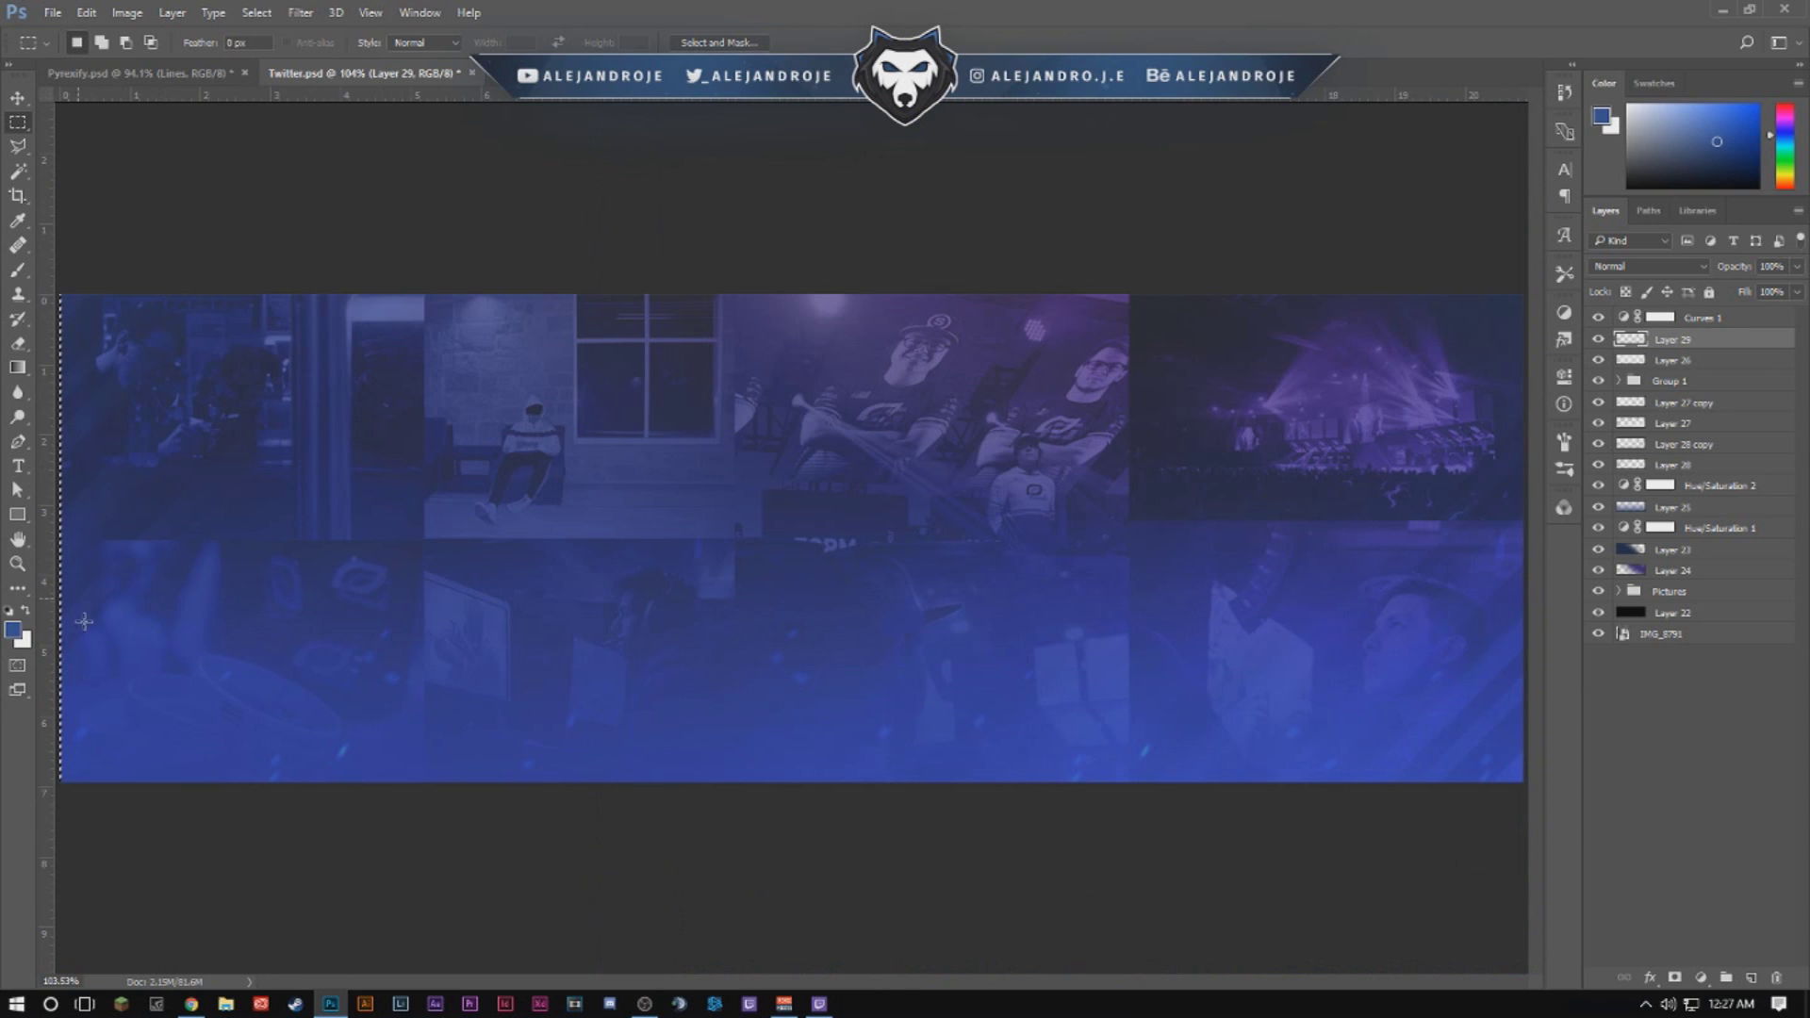
pyautogui.click(25, 612)
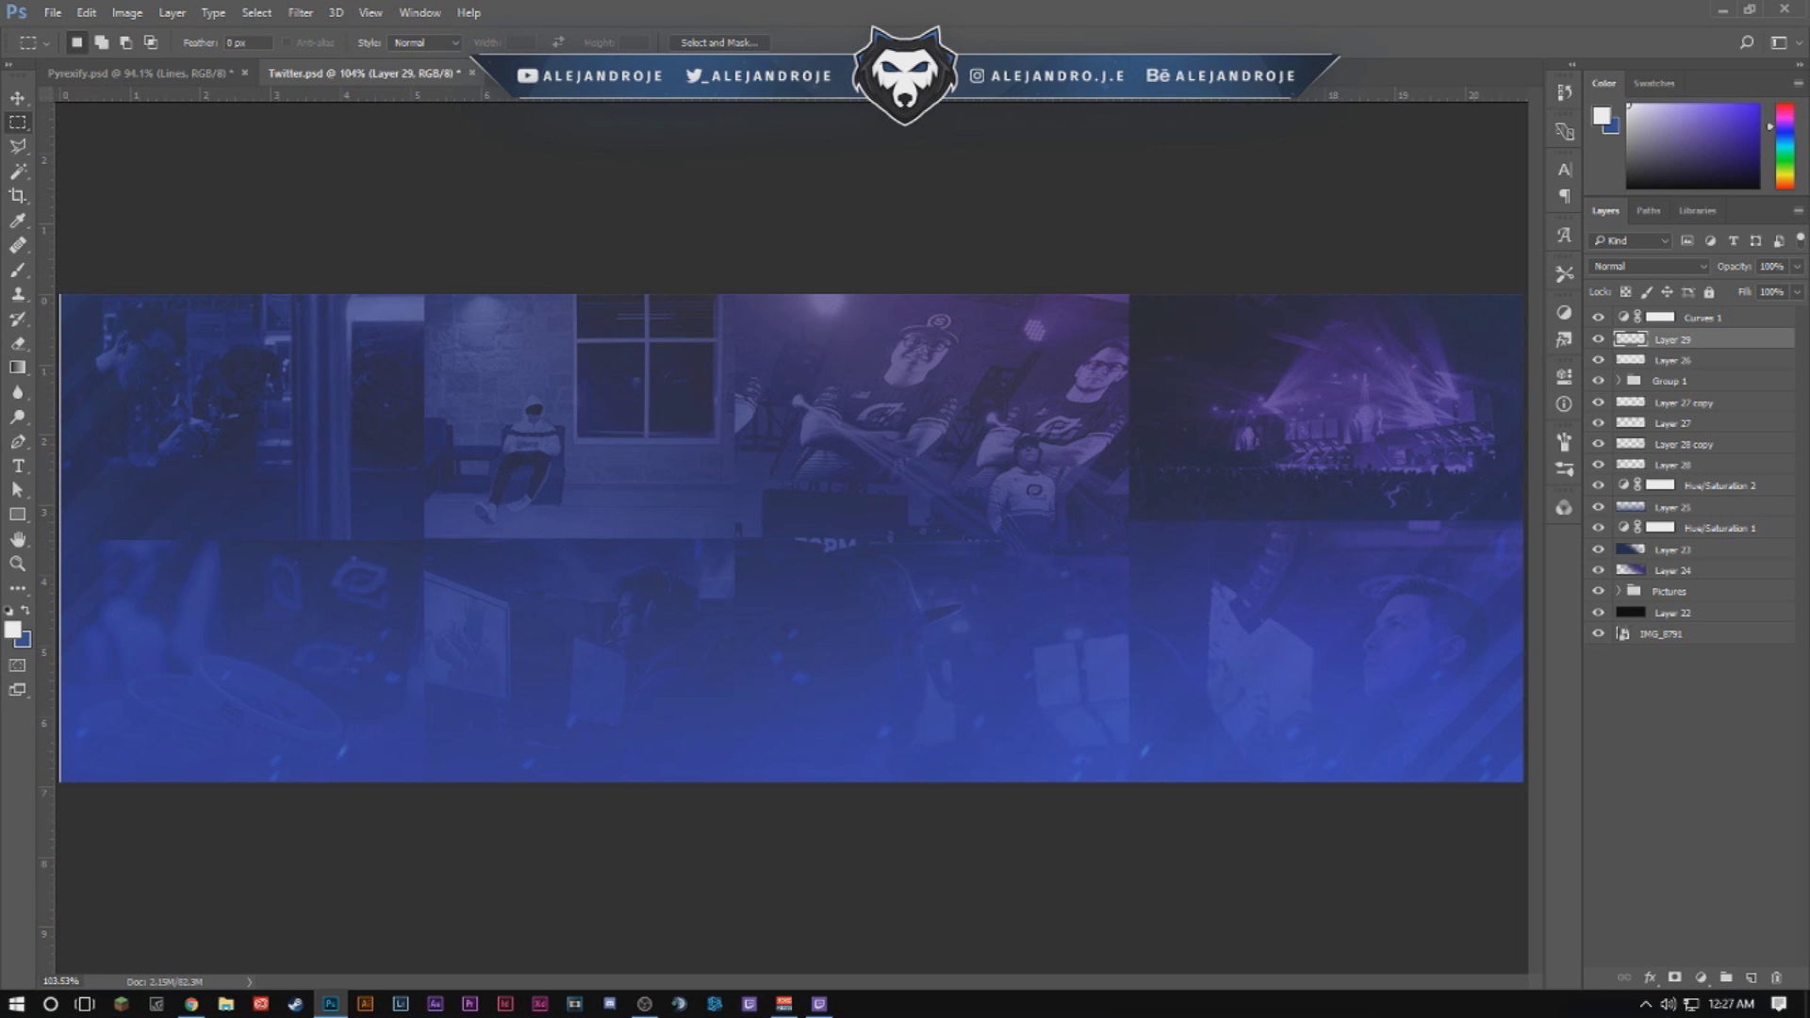
# Duplicate the white edge strip, rotate the copy to horizontal and position it along the banner's upper edge from the left corner.
pyautogui.click(17, 97)
pyautogui.hotkey('ctrl', 'j')
pyautogui.hotkey('ctrl', 't')
pyautogui.moveTo(330, 240); pyautogui.dragTo(1204, 226)
pyautogui.press('Return')
pyautogui.scroll(8, 389, 291)
pyautogui.moveTo(460, 345); pyautogui.dragTo(1103, 401)
pyautogui.moveTo(1327, 613); pyautogui.dragTo(487, 436)
pyautogui.moveTo(487, 435); pyautogui.dragTo(529, 427)
pyautogui.scroll(8, 525, 453)
pyautogui.hotkey('ctrl', '0')
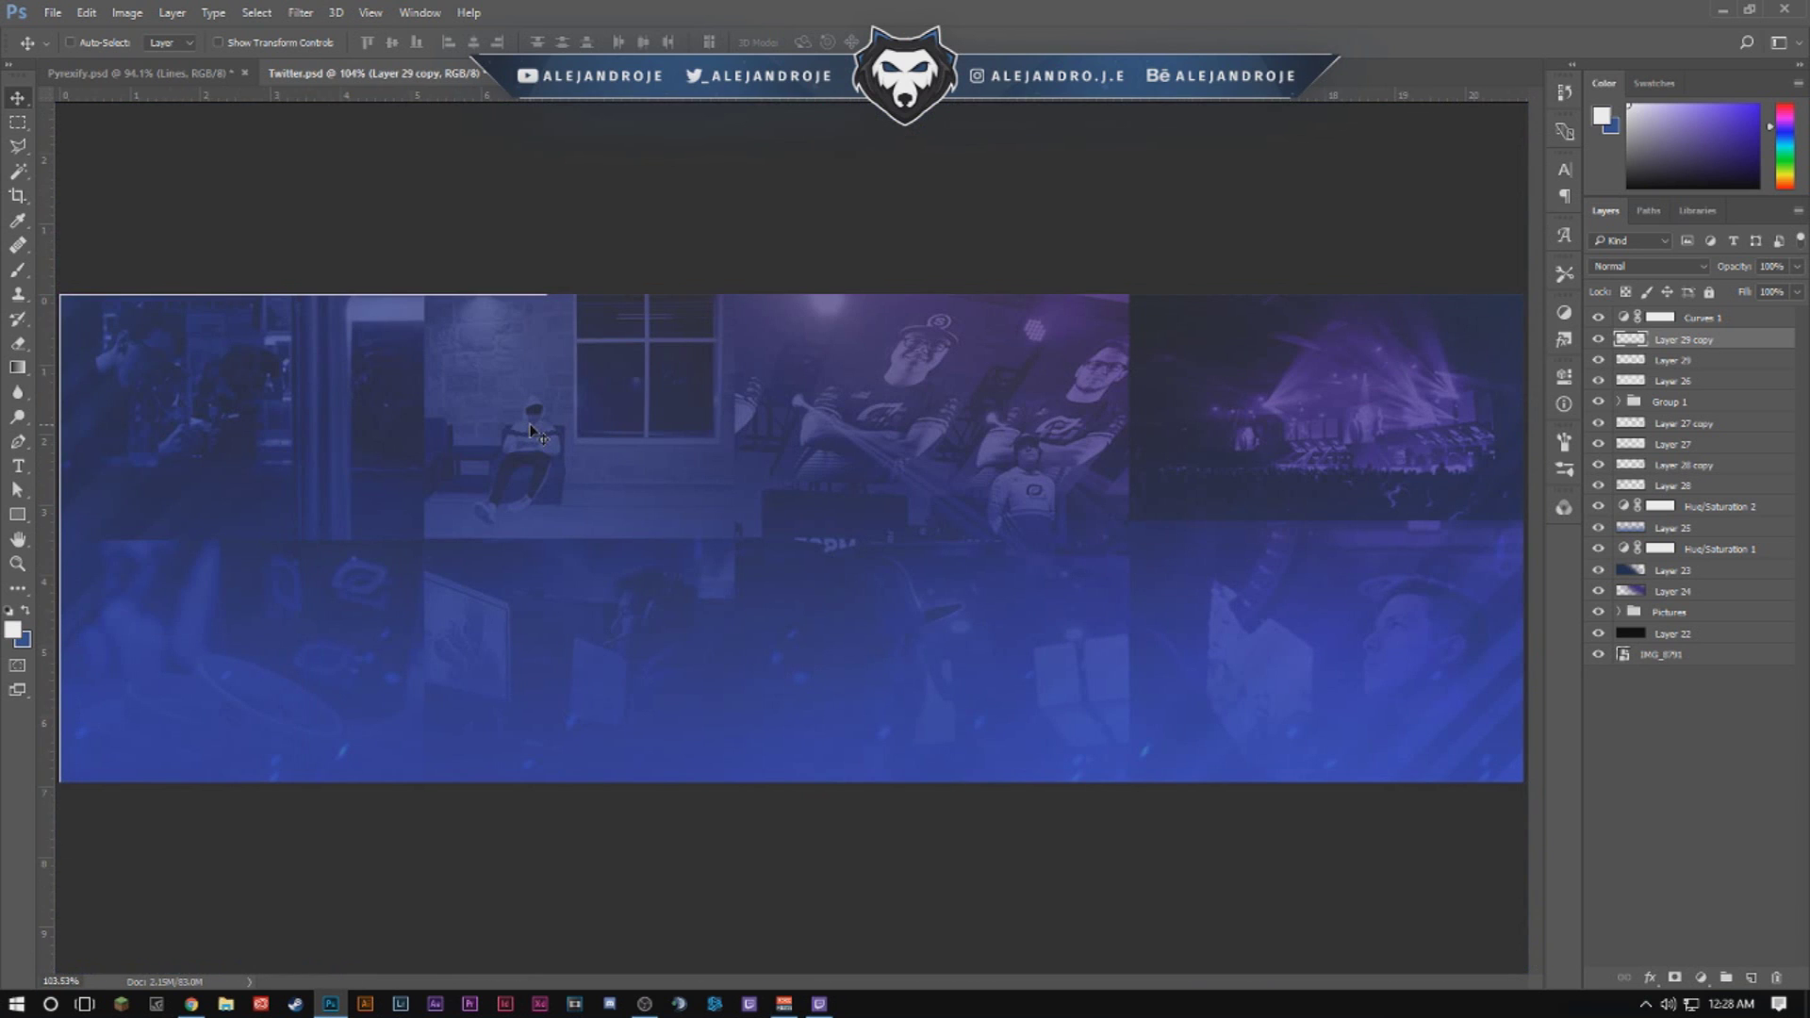
# Stretch the horizontal white strip so it spans the full width of the banner's upper edge.
pyautogui.hotkey('ctrl', 't')
pyautogui.scroll(10, 611, 255)
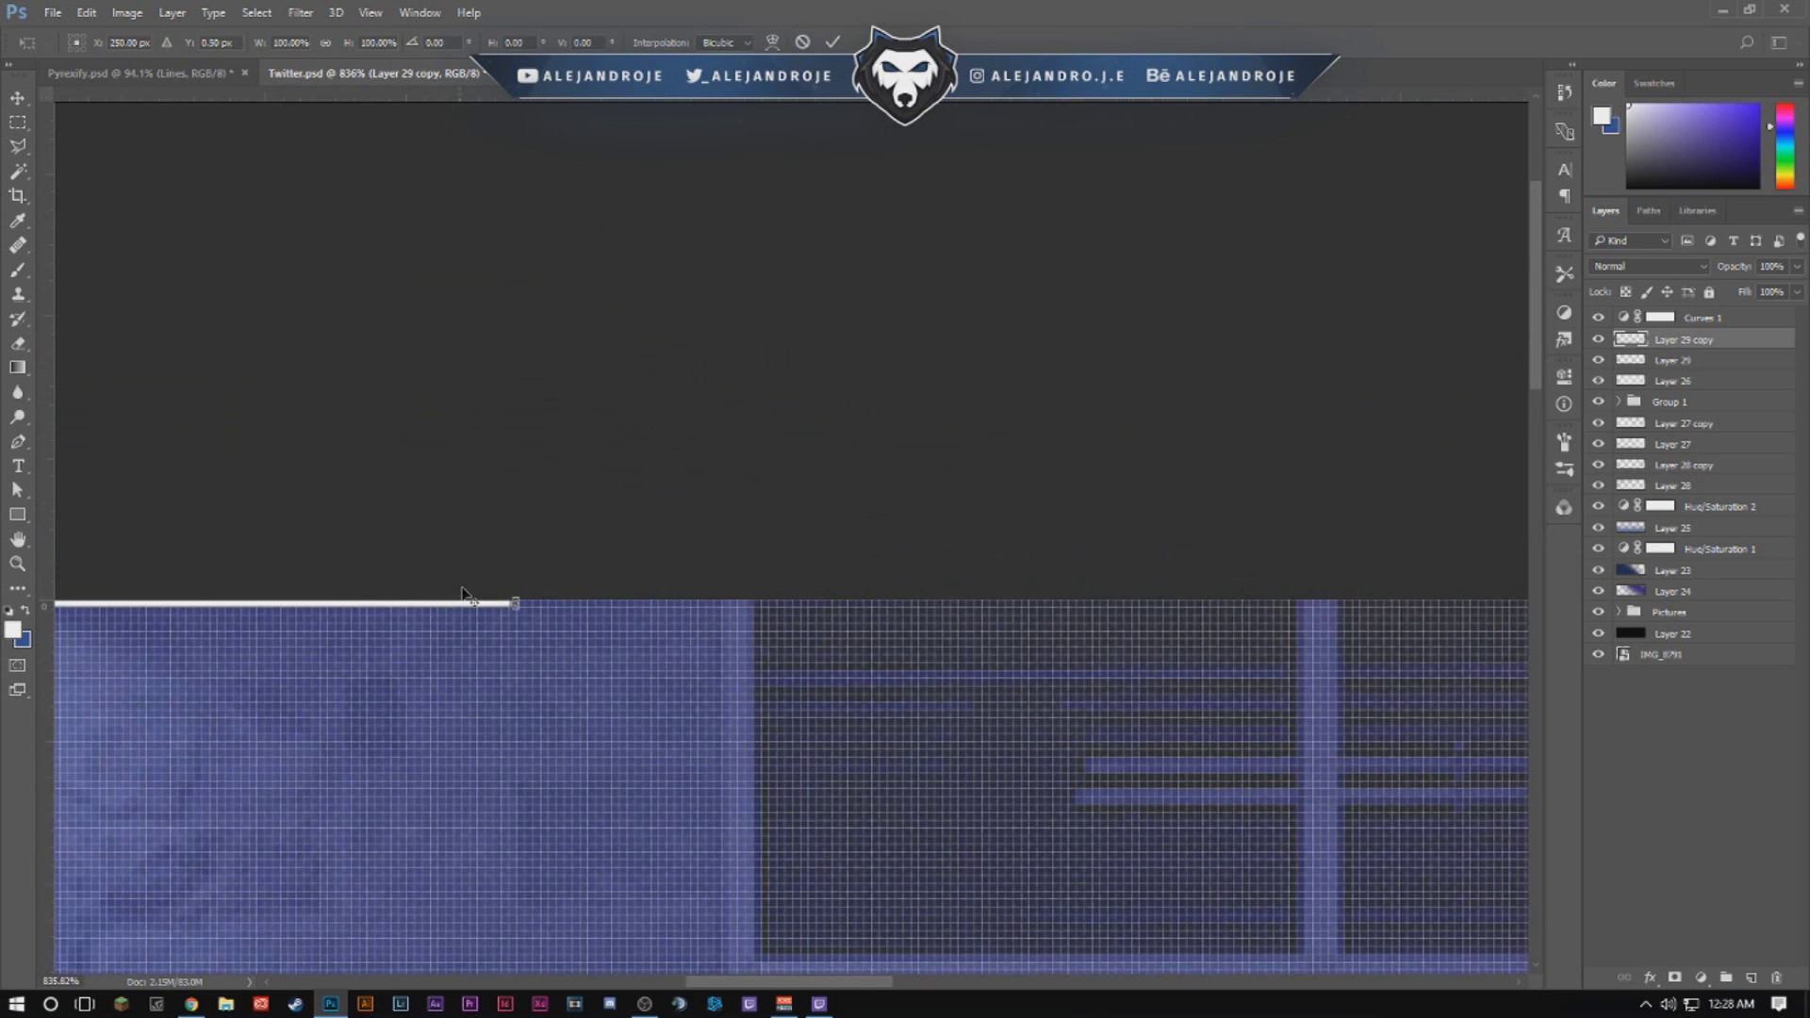
pyautogui.scroll(5, 463, 596)
pyautogui.moveTo(606, 585); pyautogui.dragTo(343, 578)
pyautogui.press('Return')
pyautogui.hotkey('ctrl', '0')
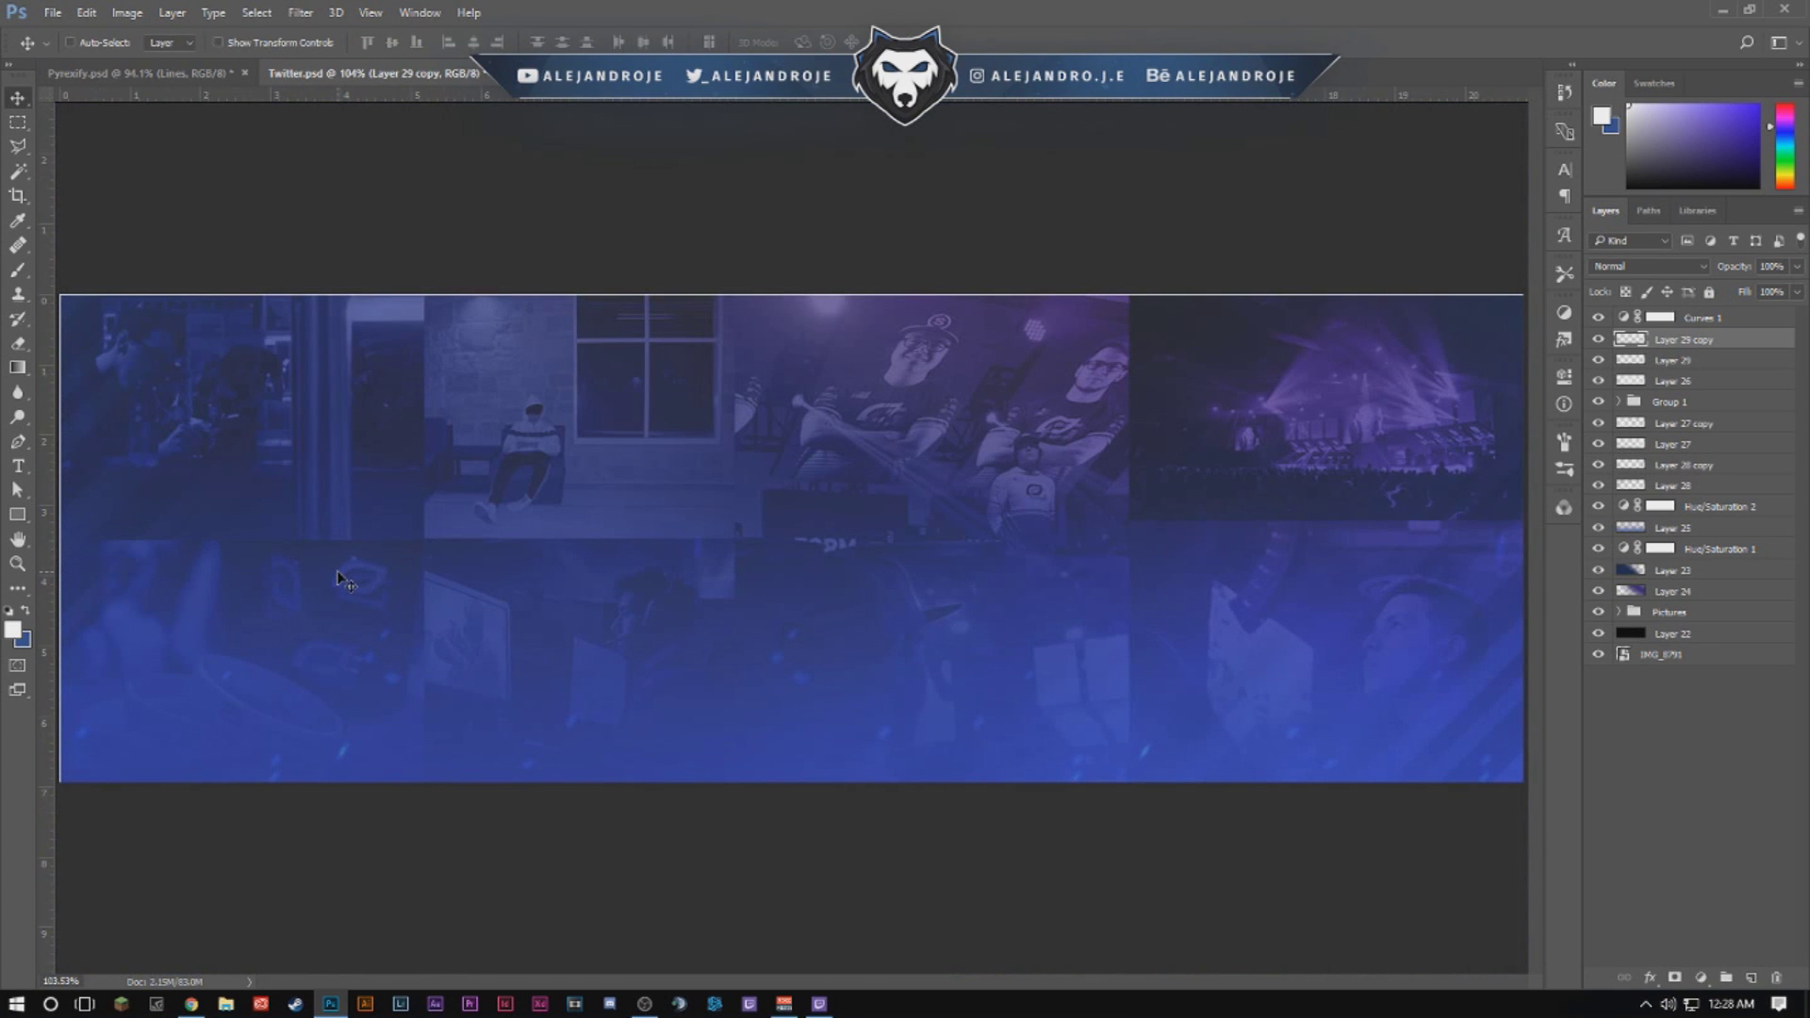
# Place a copy of the upper strip on the banner's bottom edge and a copy of the left strip on its right edge.
pyautogui.hotkey('ctrl', 'j')
pyautogui.moveTo(475, 396); pyautogui.dragTo(509, 867)
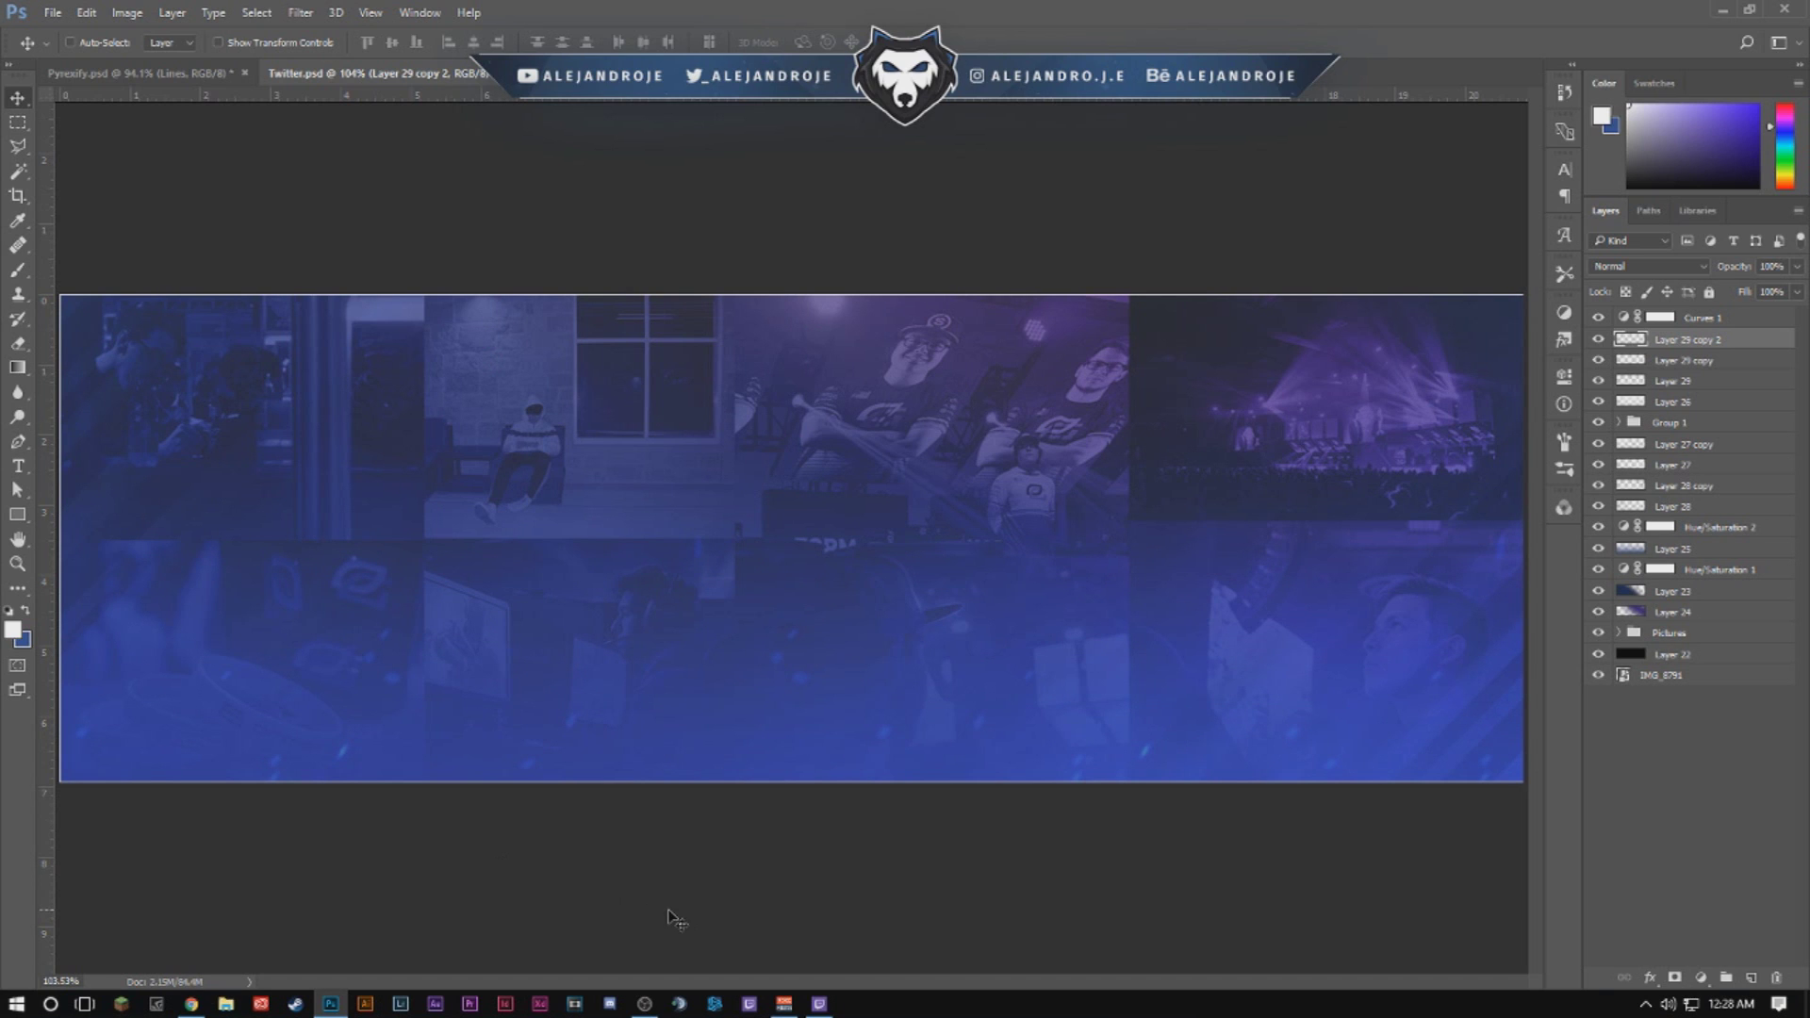
pyautogui.click(1697, 381)
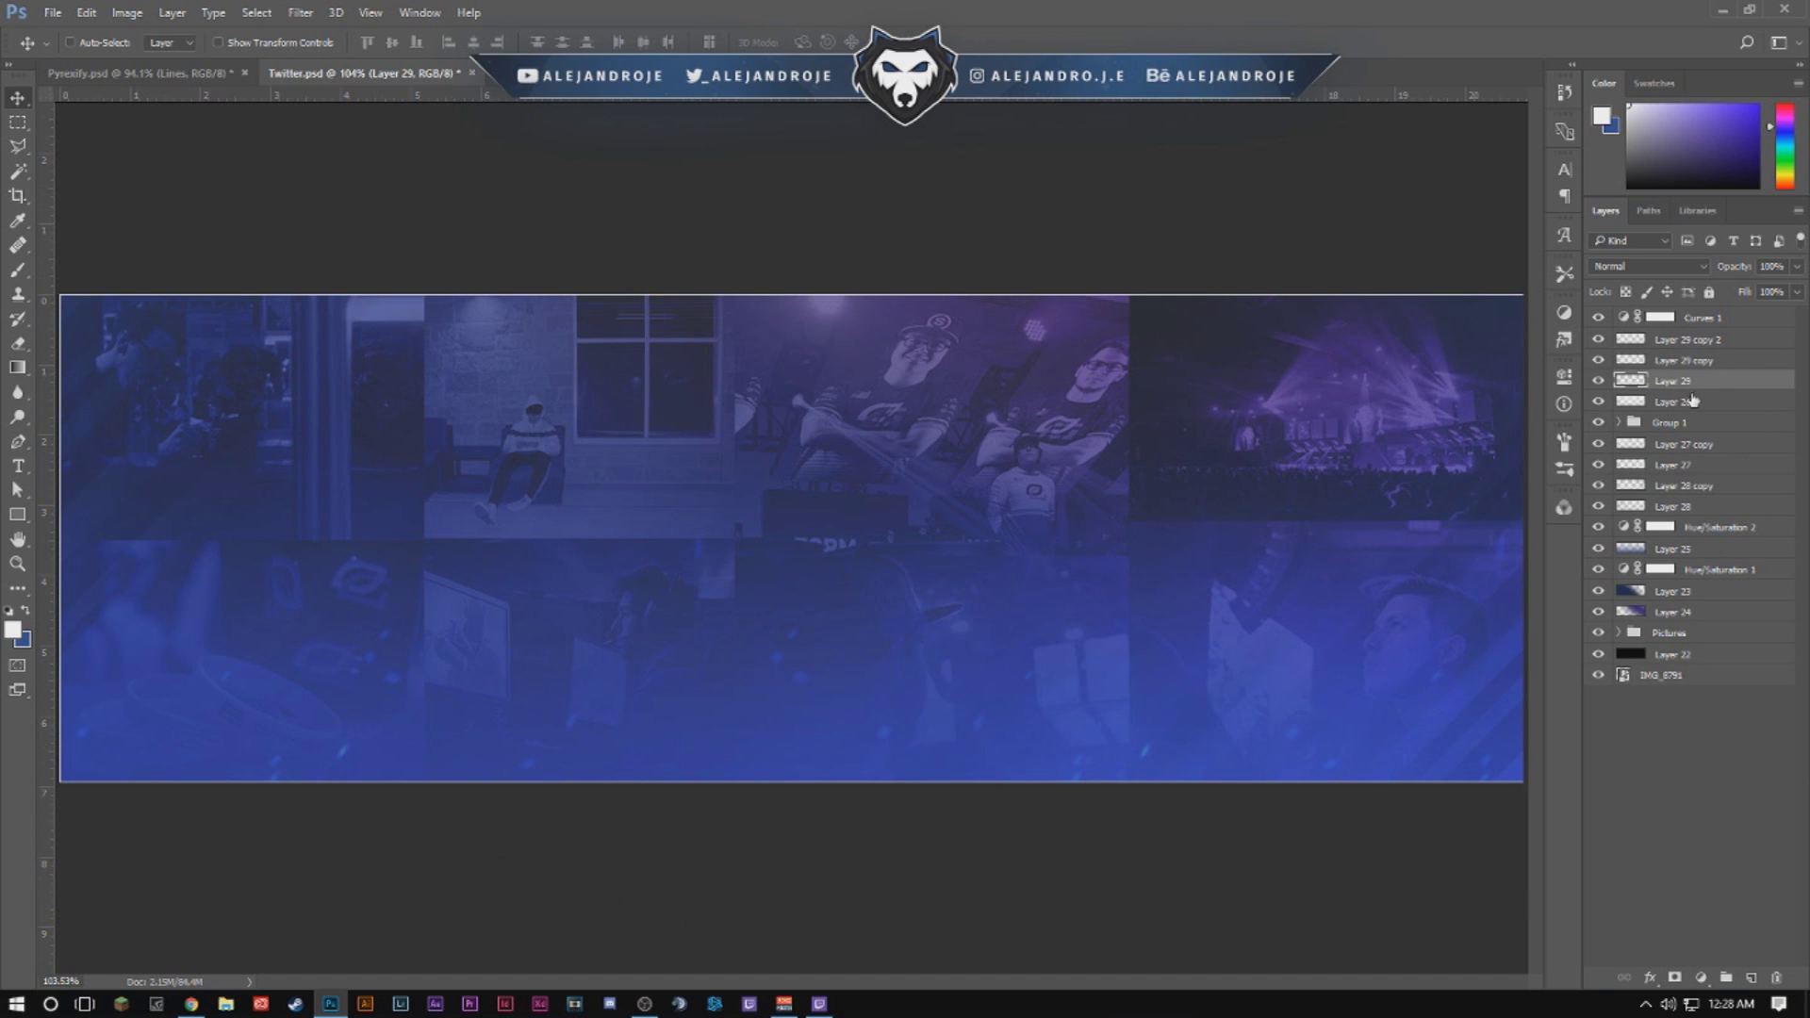
pyautogui.click(1597, 382)
pyautogui.click(1598, 382)
pyautogui.moveTo(699, 514); pyautogui.dragTo(1131, 550)
pyautogui.scroll(1, 1317, 483)
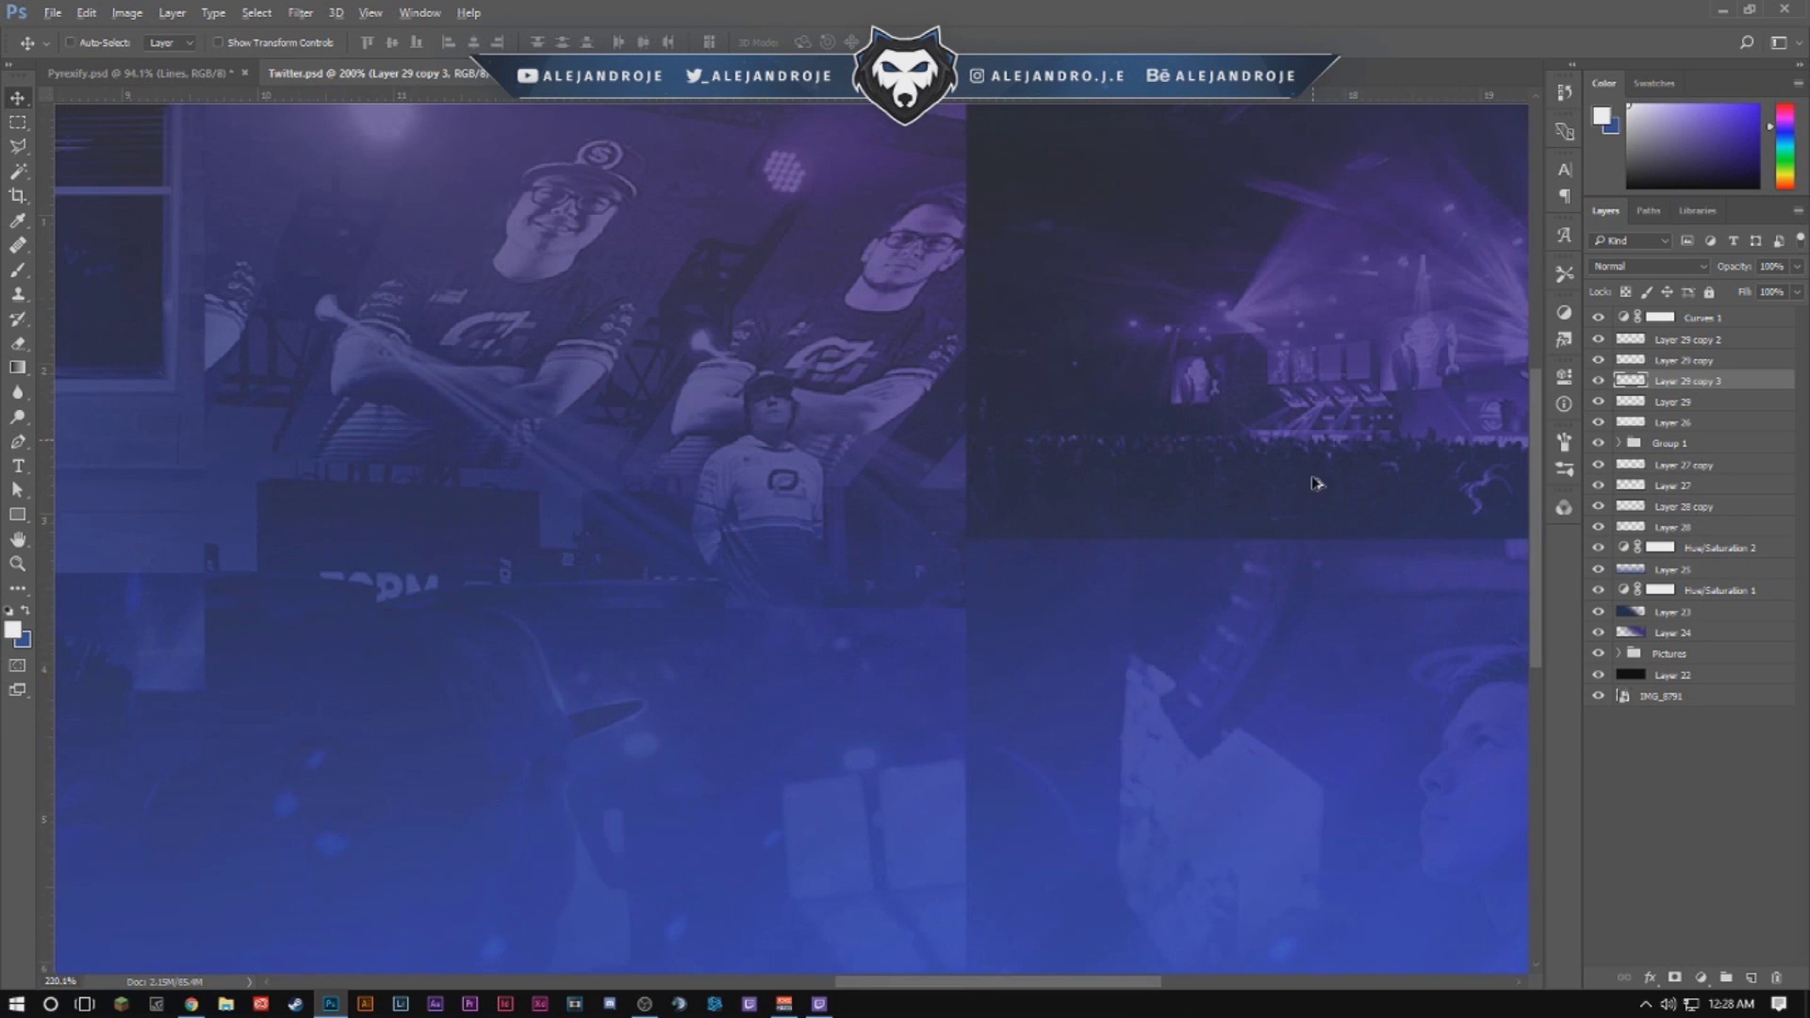
pyautogui.scroll(10, 1316, 484)
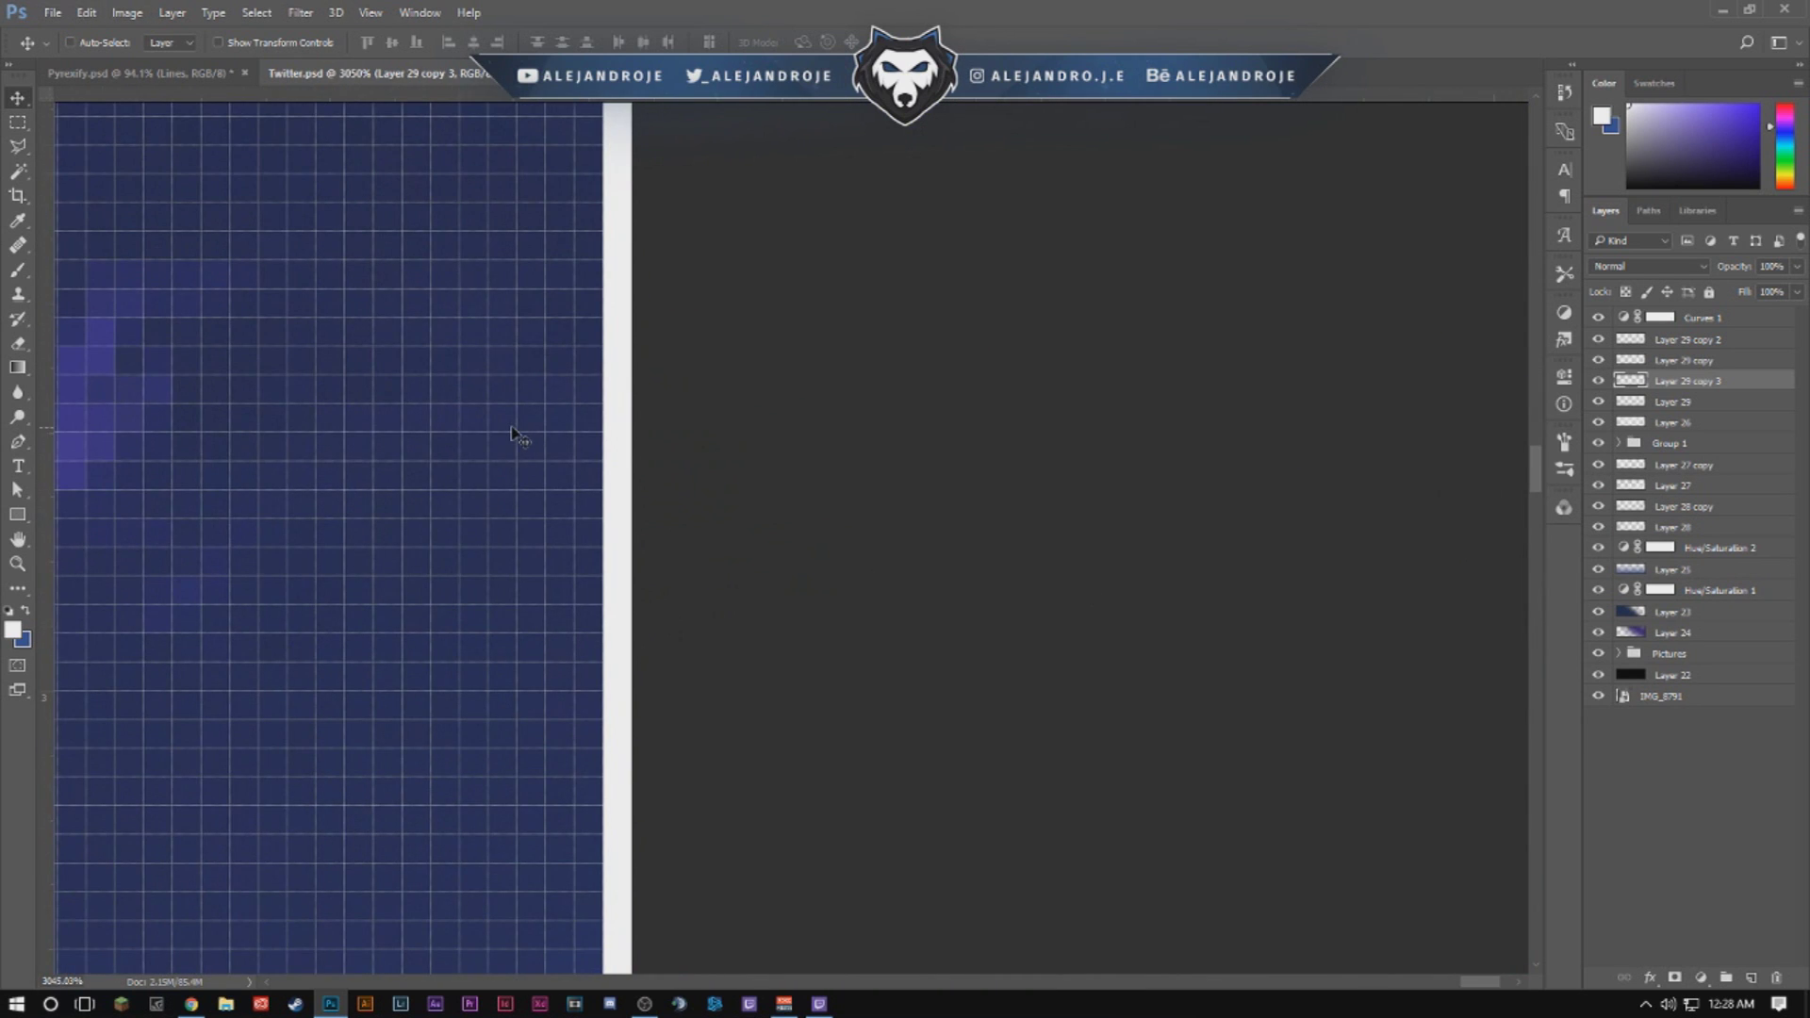
pyautogui.press('Right')
pyautogui.press('Left')
pyautogui.hotkey('ctrl', '0')
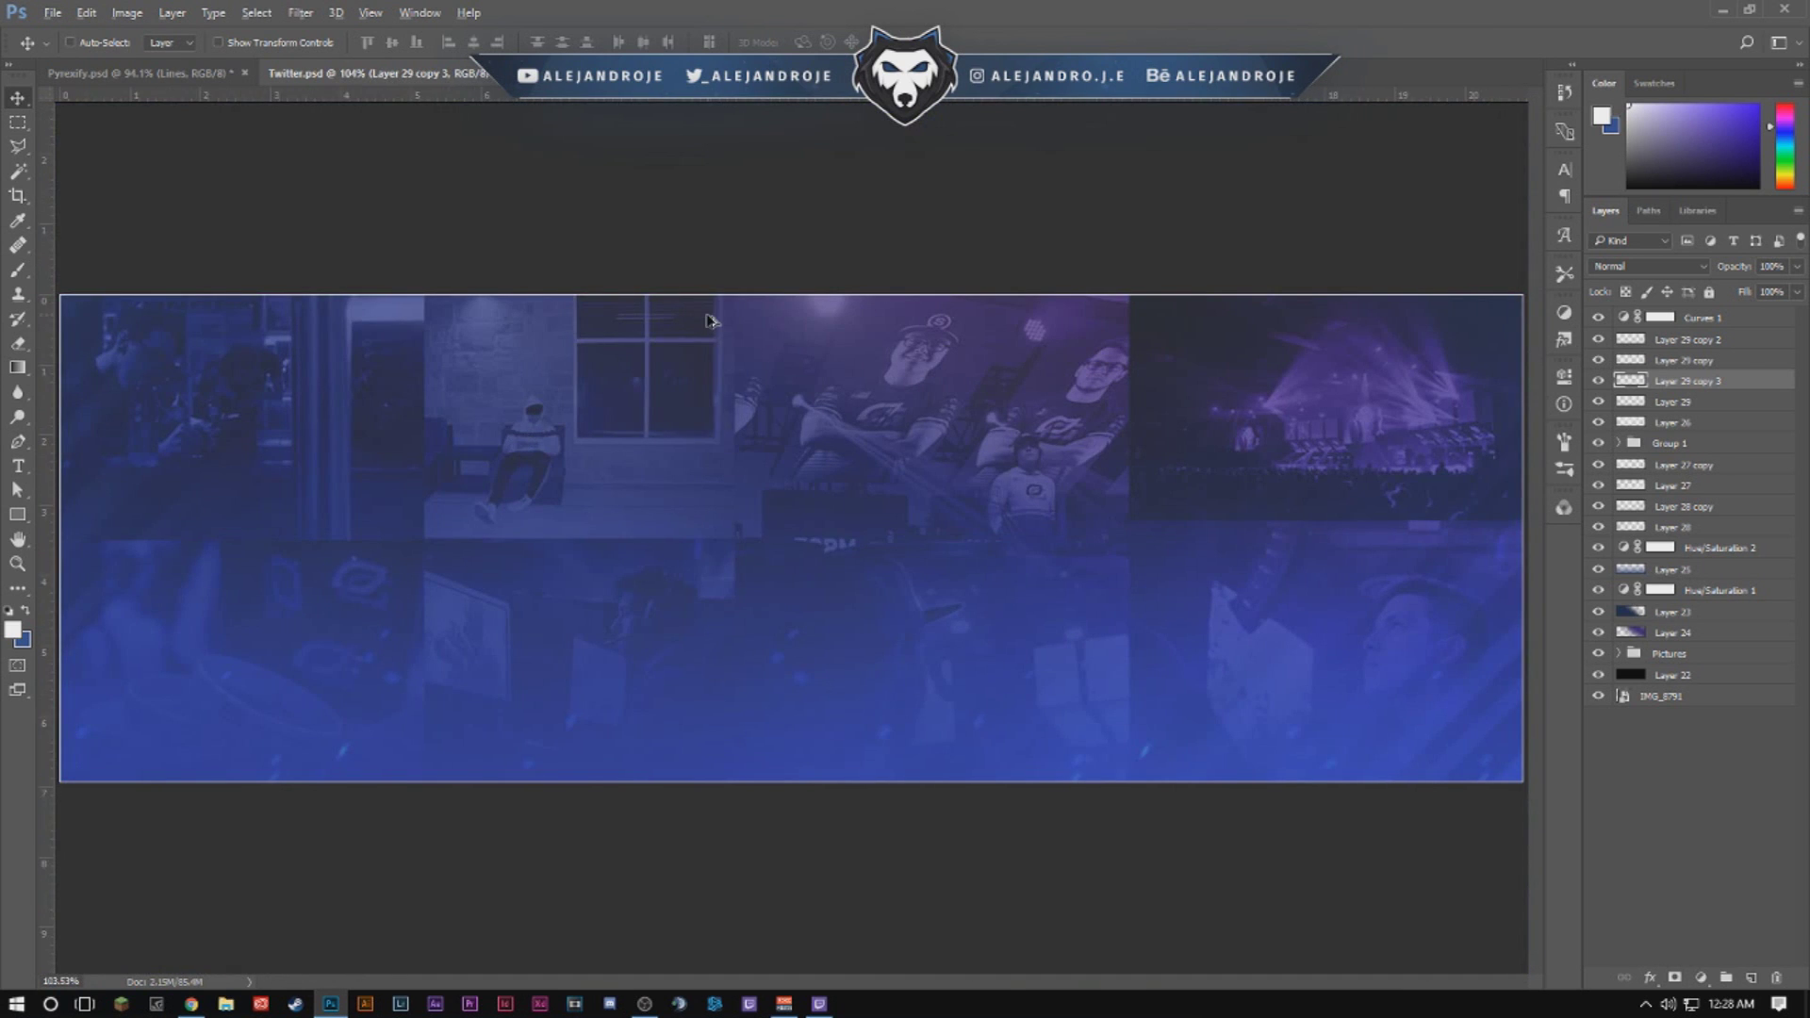
# Merge Layer 29 and its three copies into one outline layer and set its blend mode to Overlay.
pyautogui.scroll(-2, 717, 330)
pyautogui.click(1704, 403)
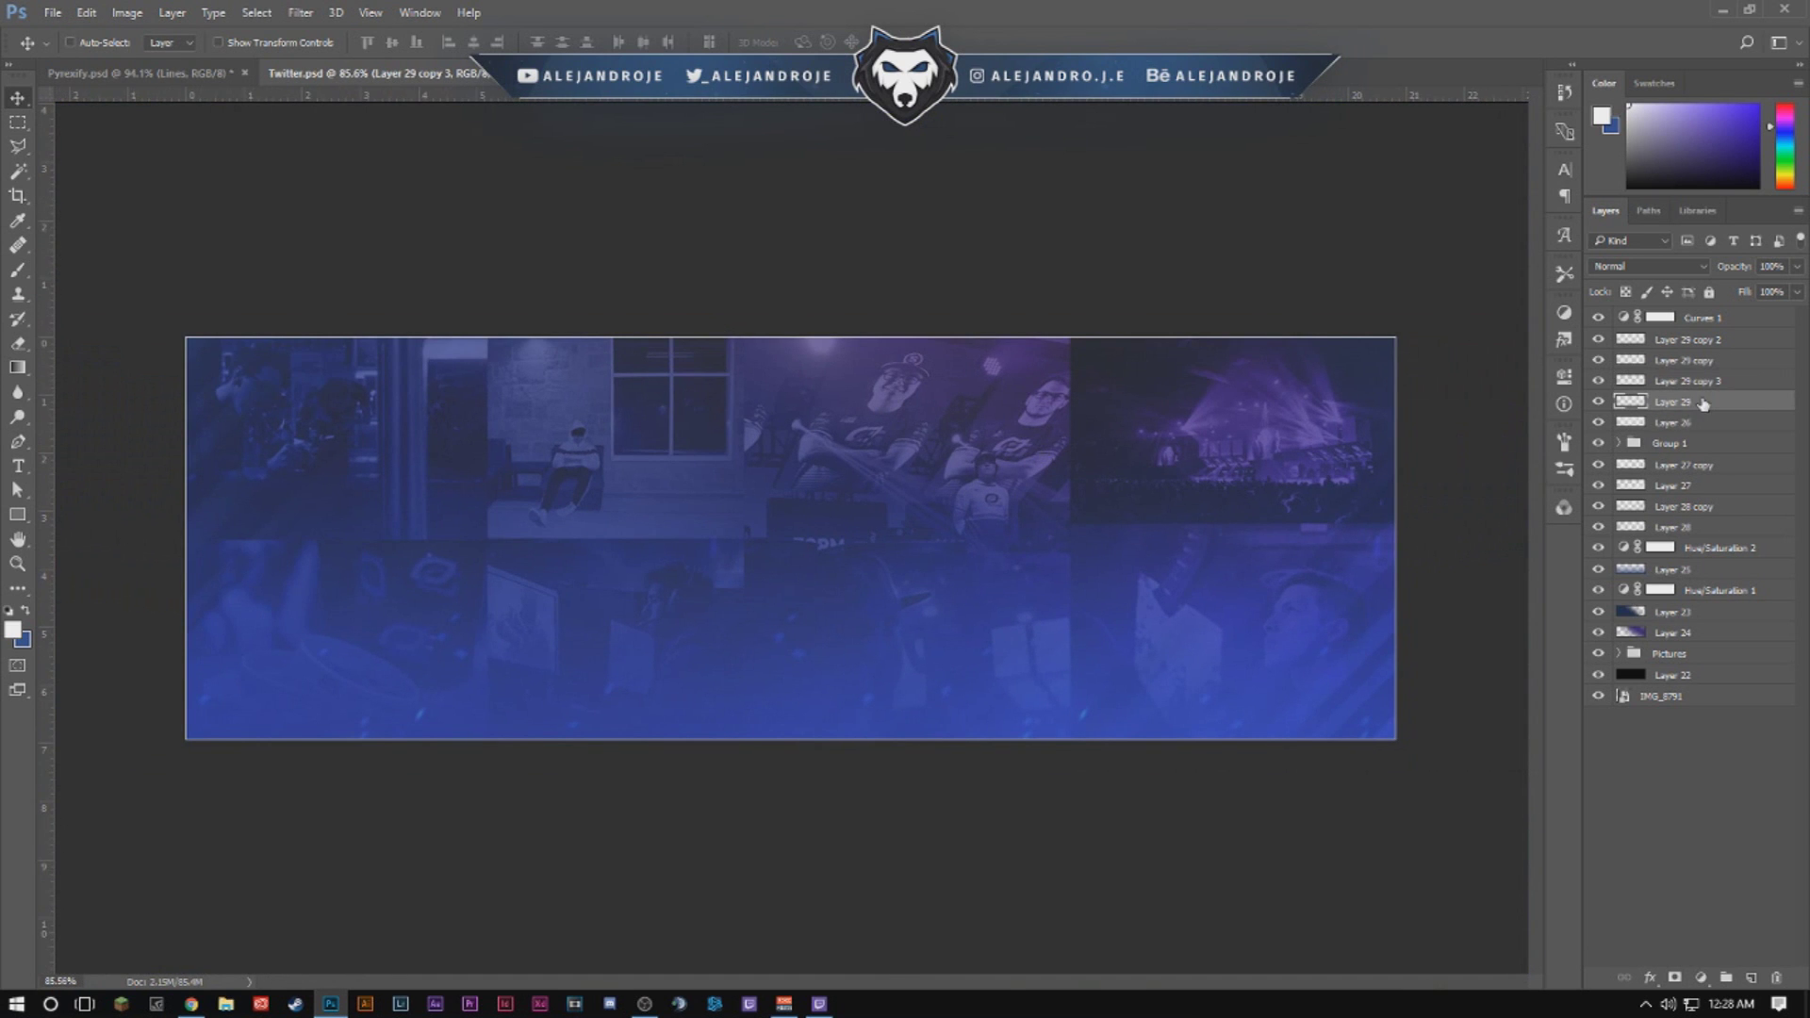
pyautogui.keyDown('shift'); pyautogui.click(1722, 348); pyautogui.keyUp('shift')
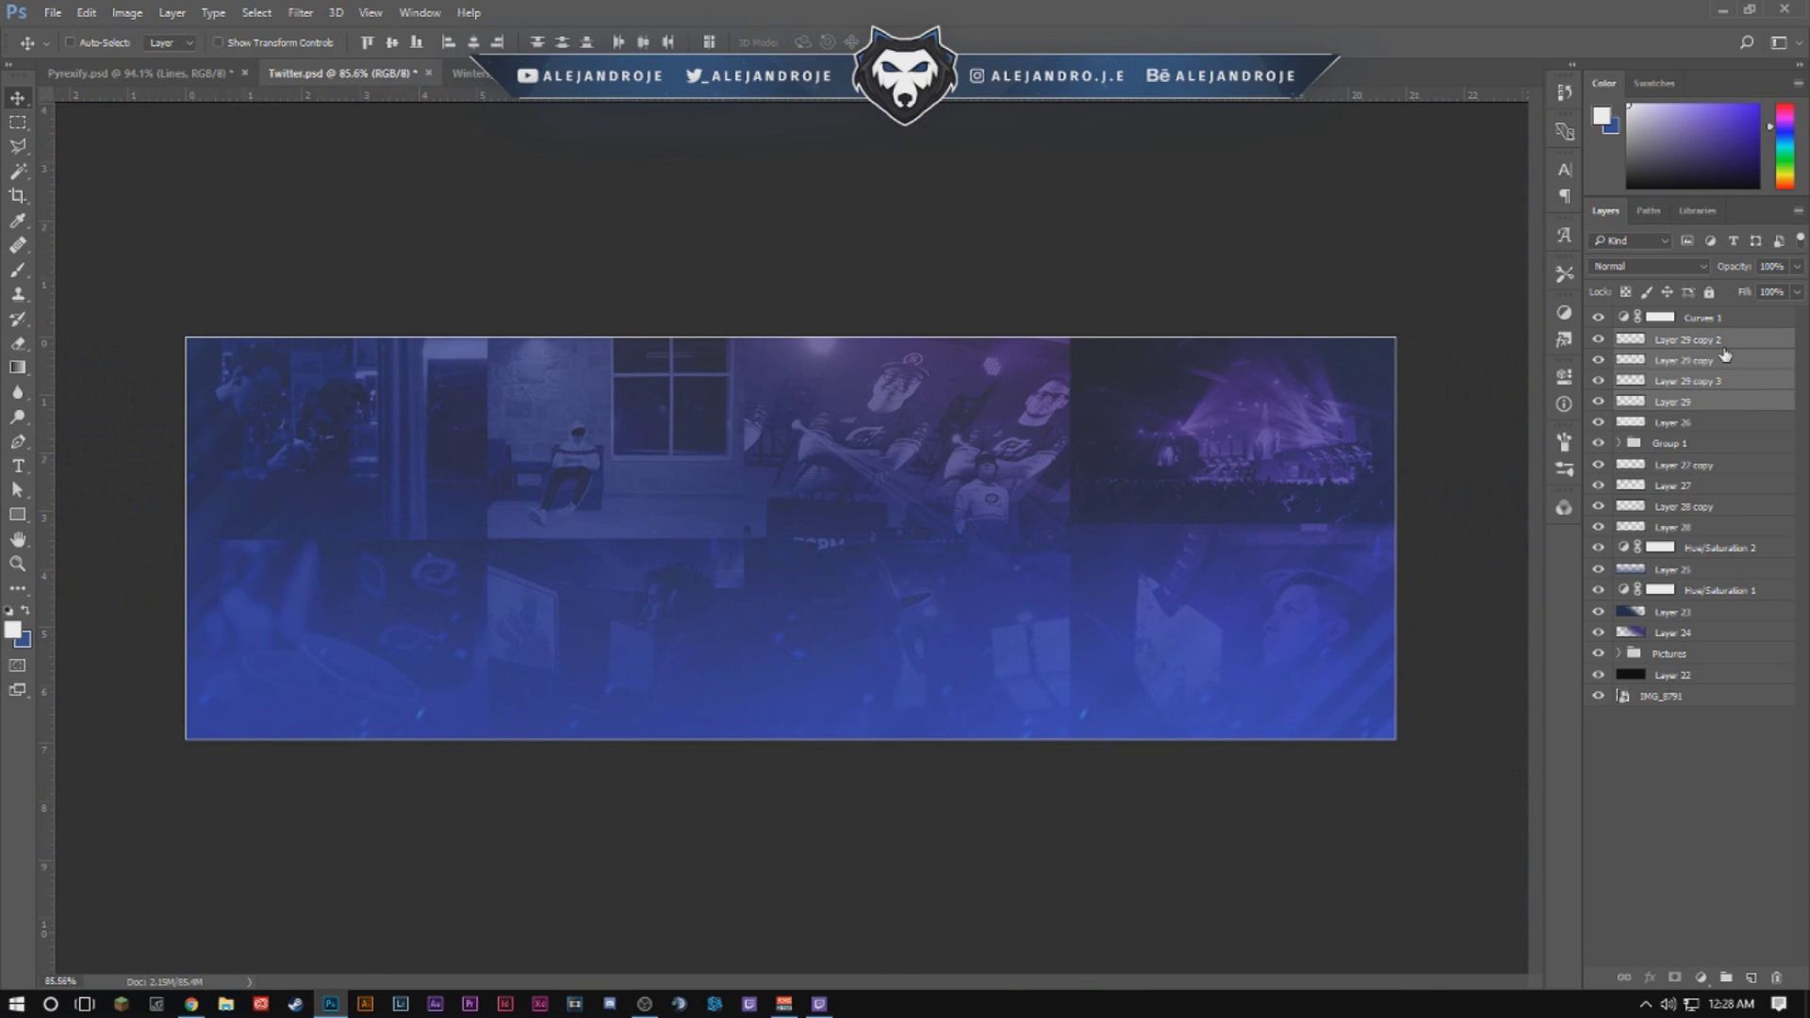
pyautogui.click(1721, 405)
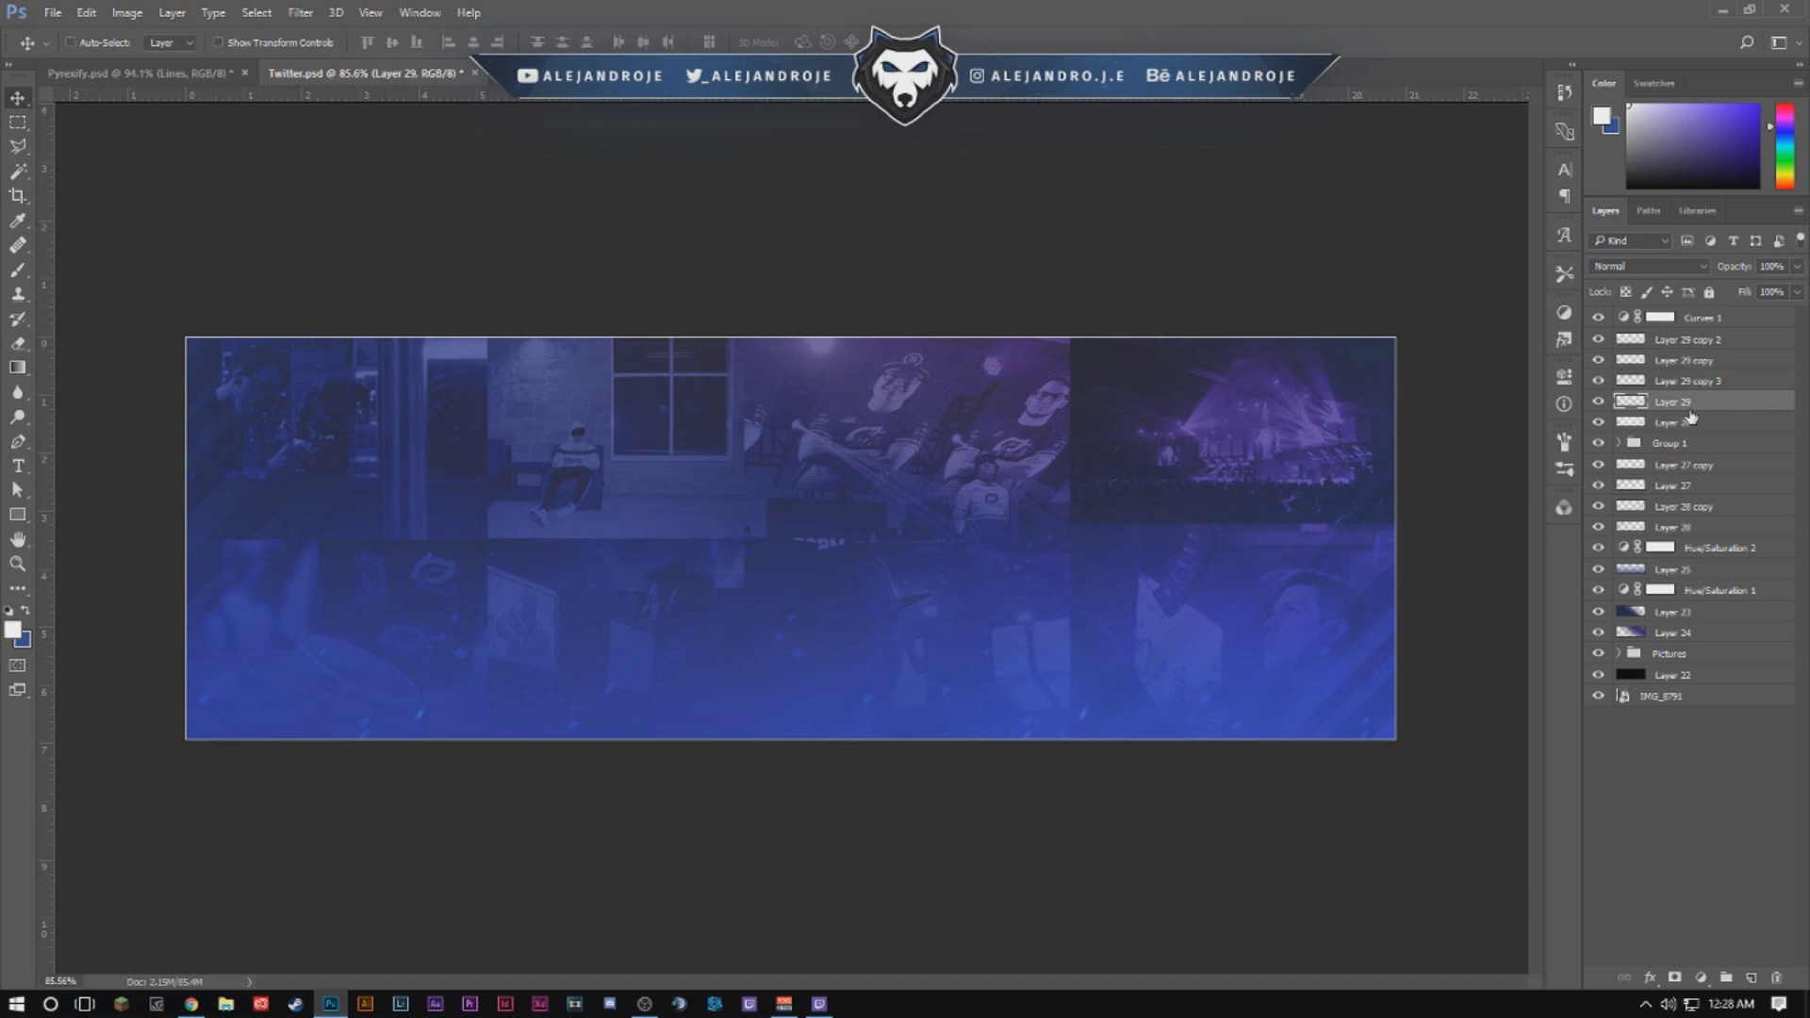
pyautogui.keyDown('shift'); pyautogui.click(1718, 340); pyautogui.keyUp('shift')
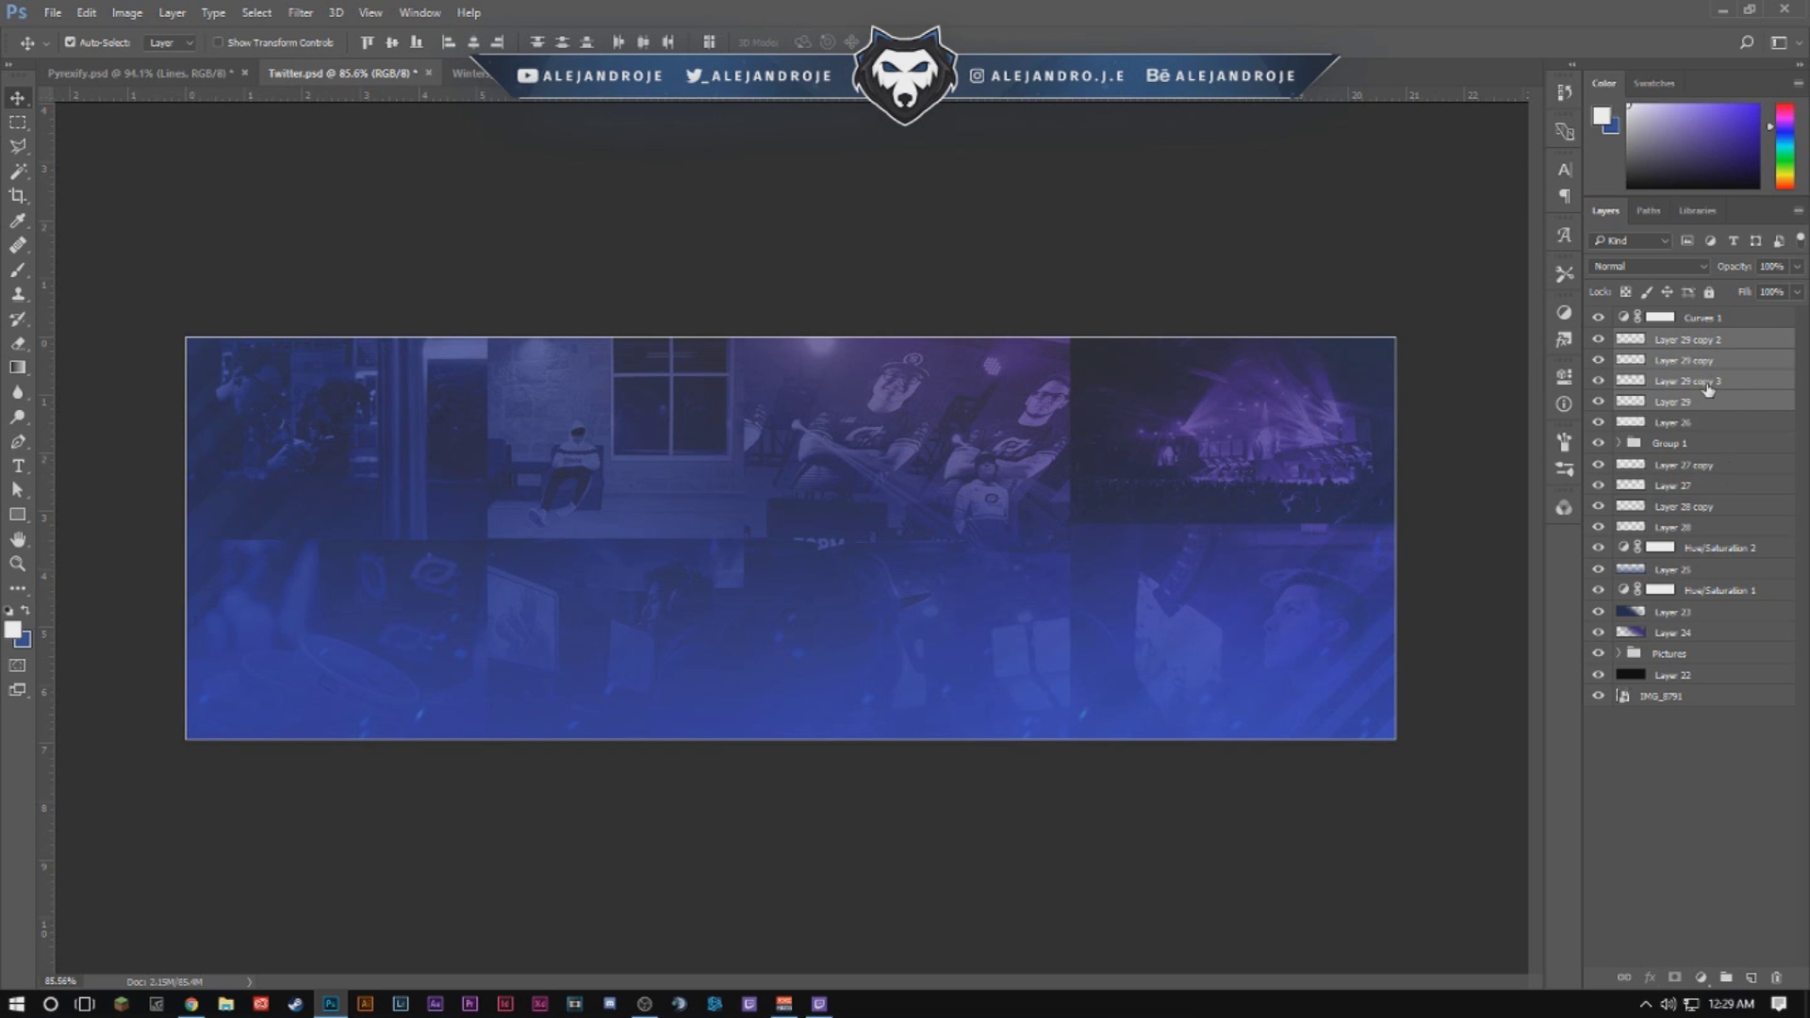
pyautogui.hotkey('ctrl', 'e')
pyautogui.click(1640, 265)
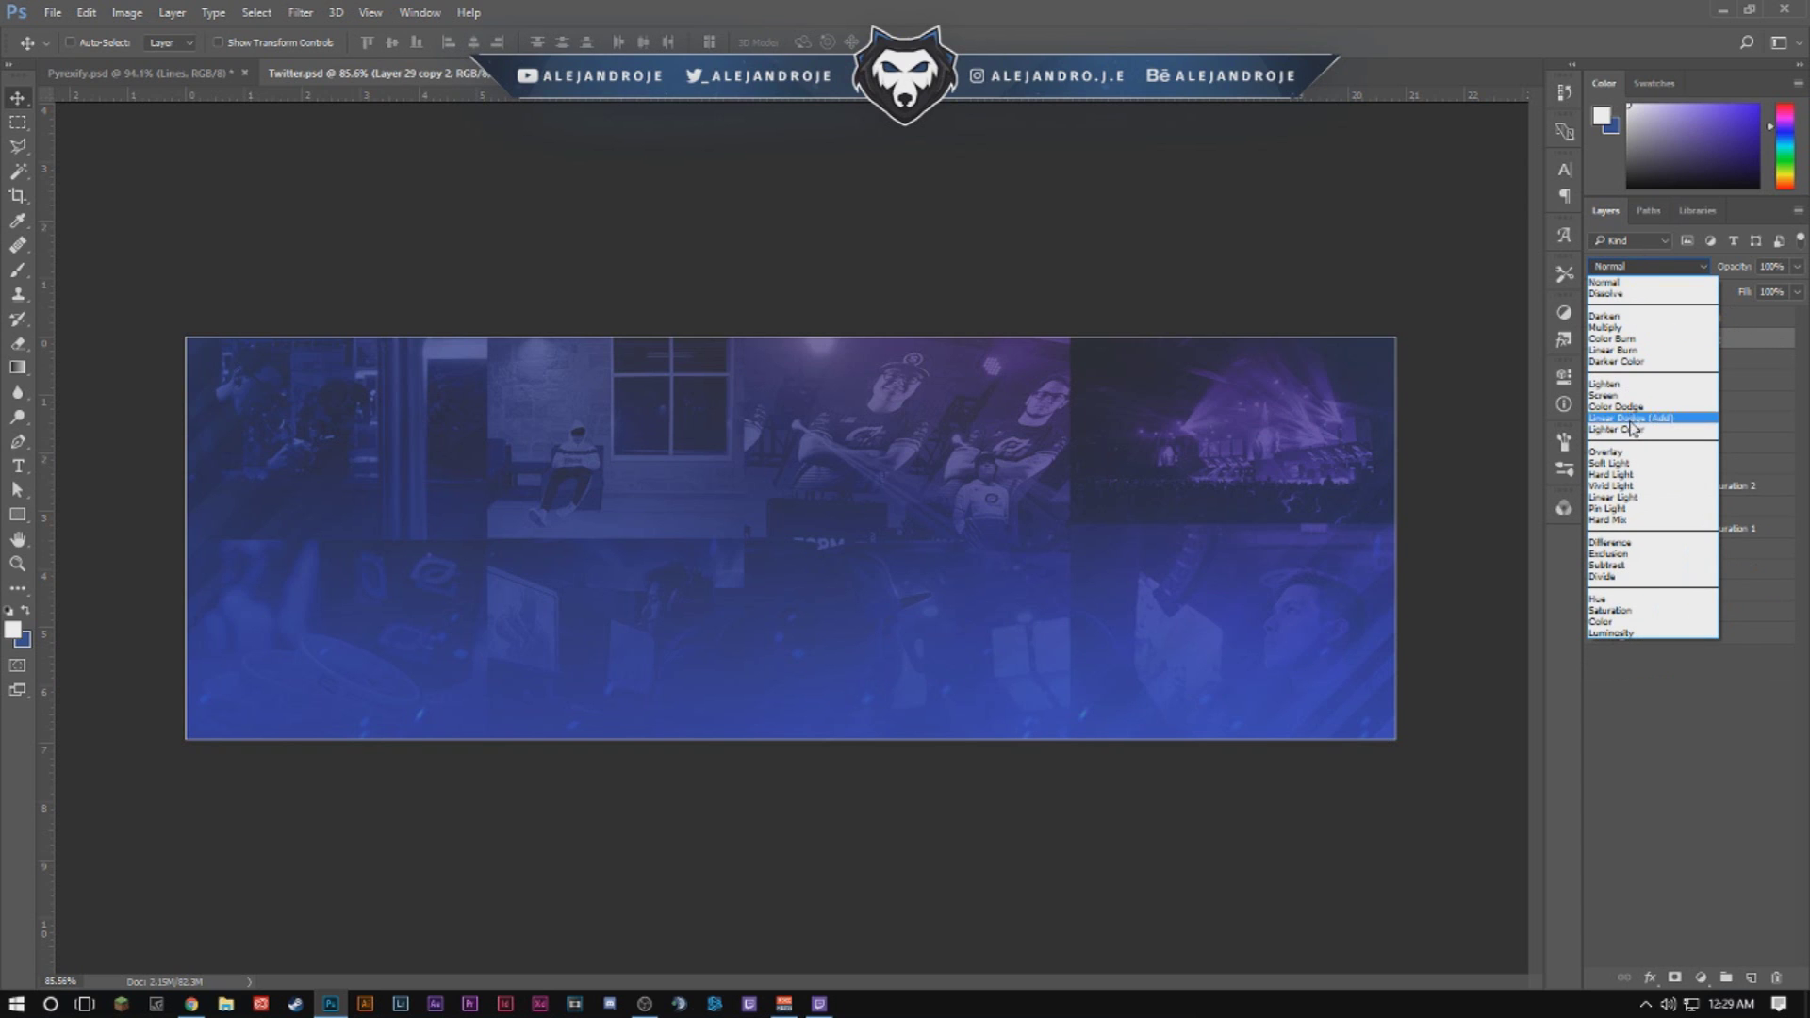
pyautogui.click(1603, 461)
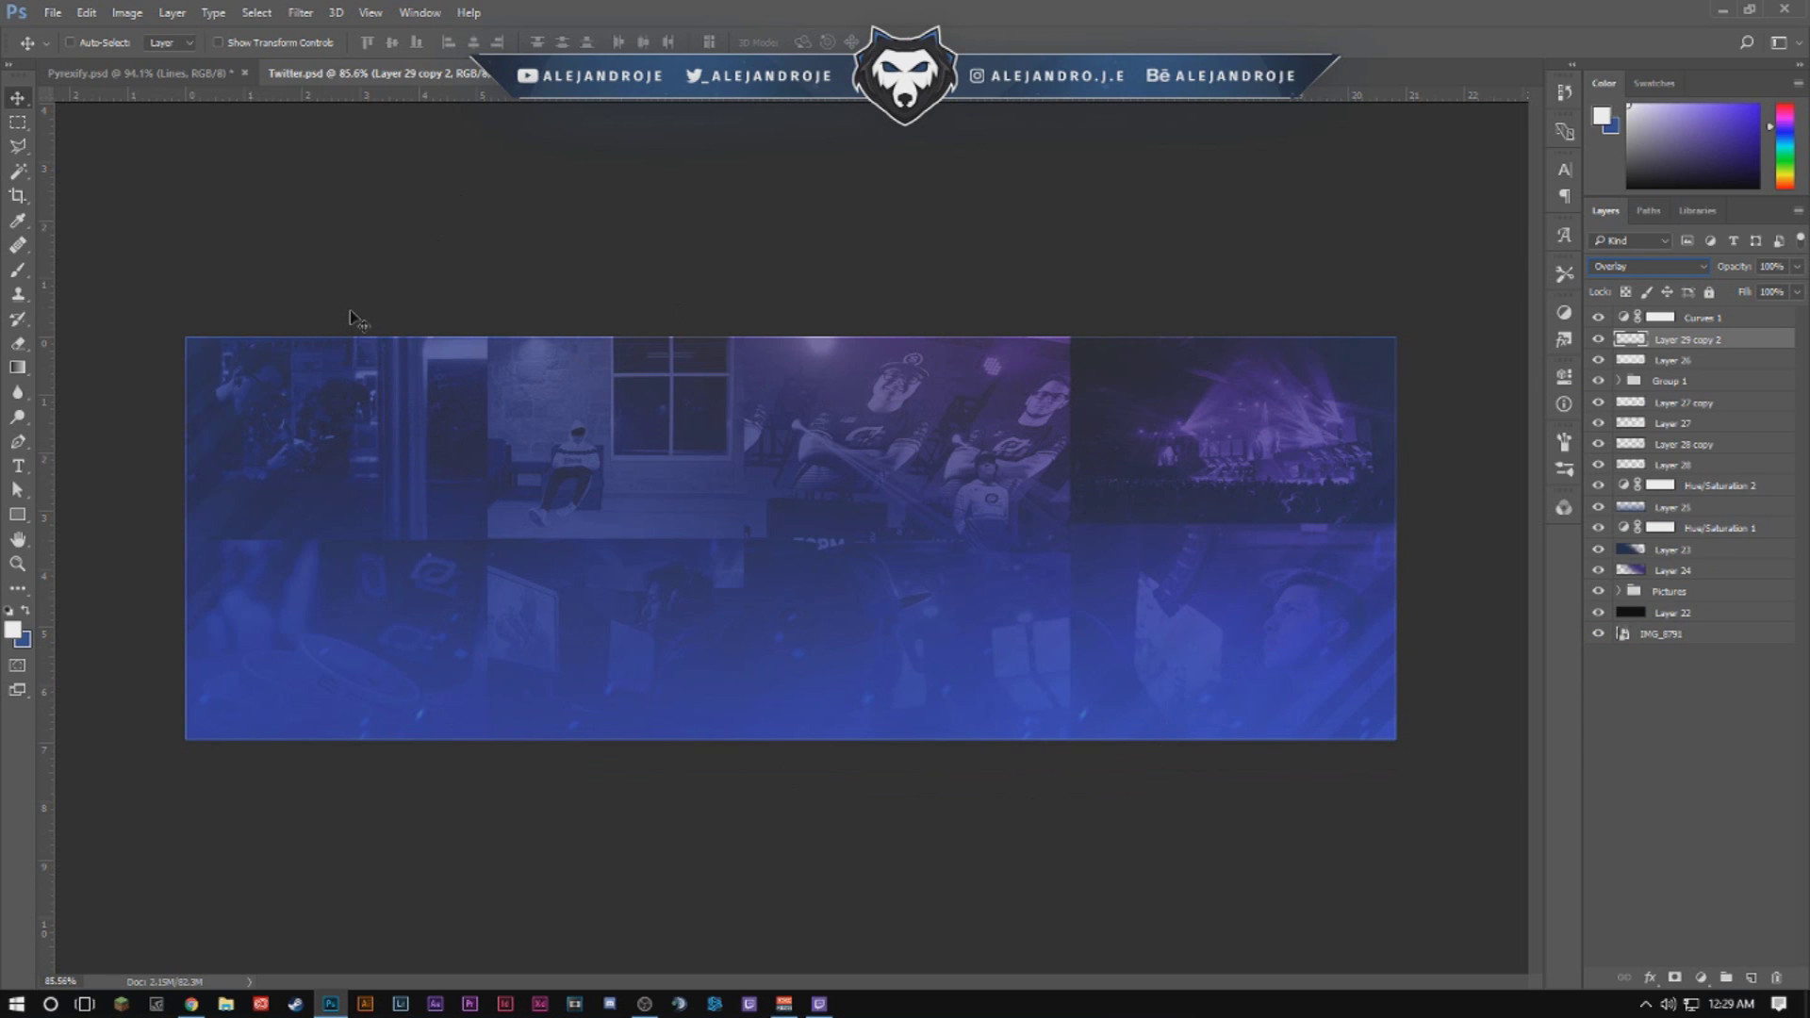
# Set the merged outline layer's opacity to 75%.
pyautogui.click(18, 343)
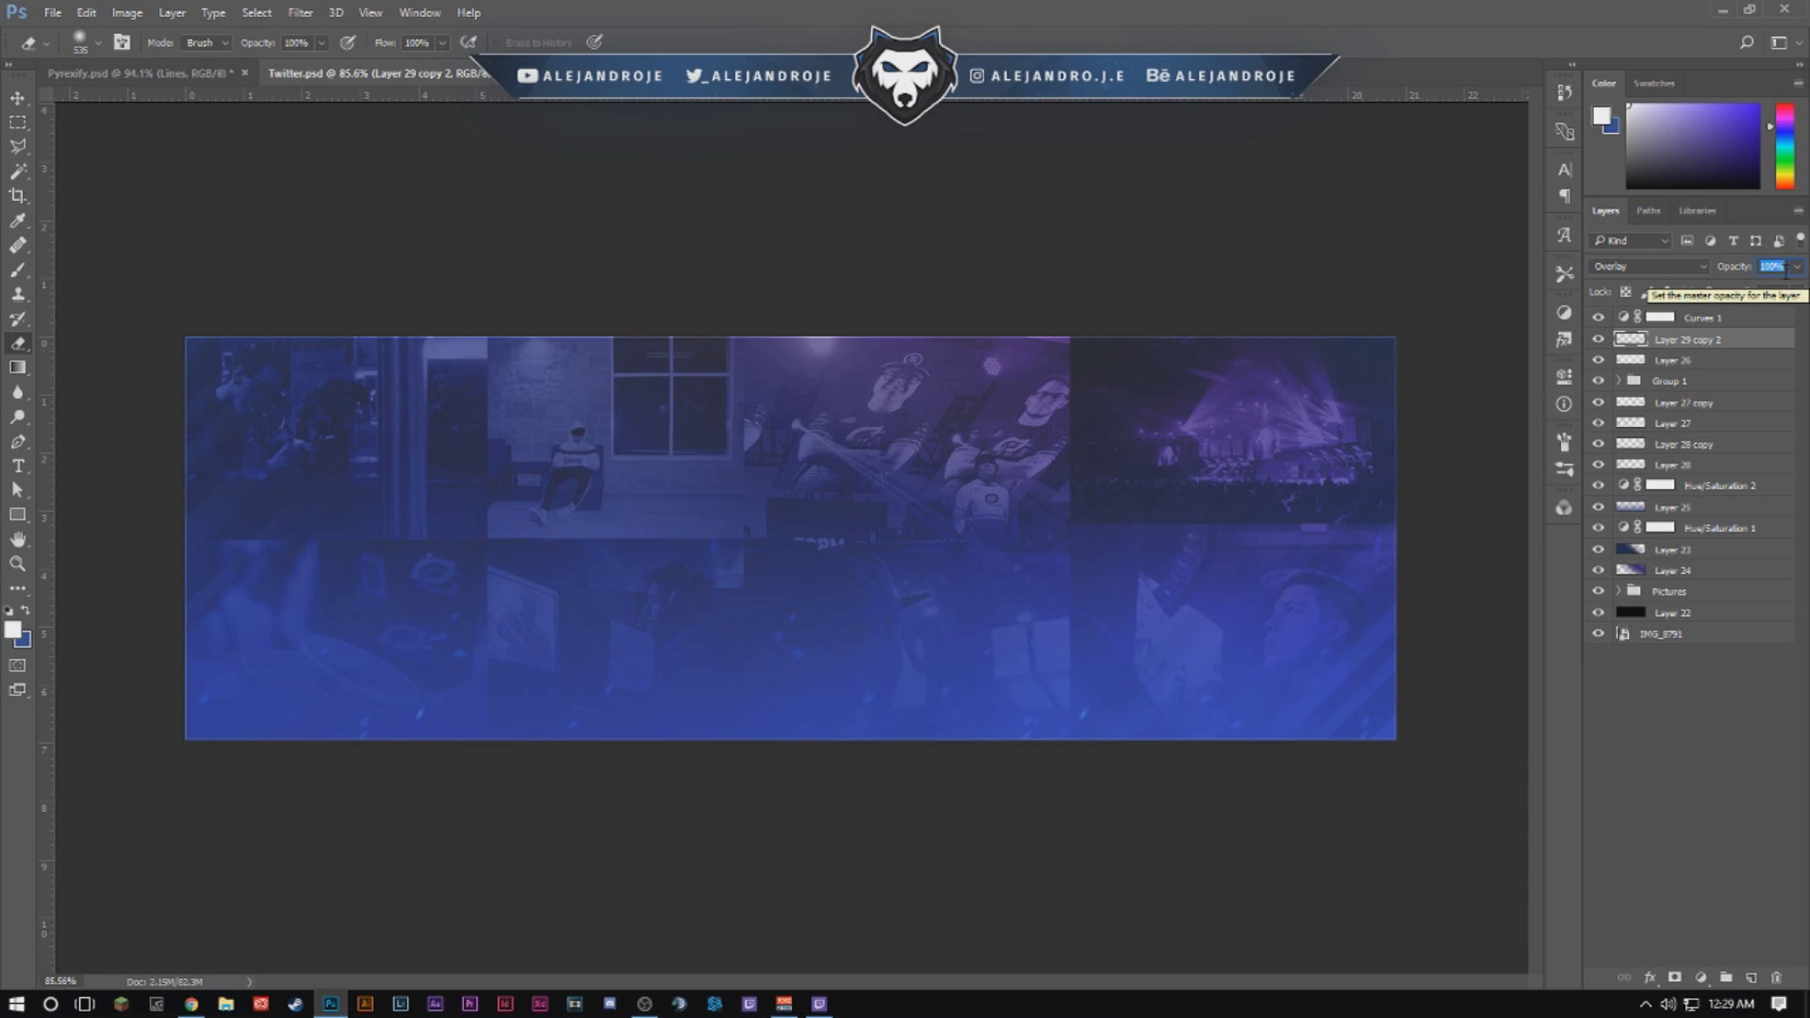
pyautogui.write('75')
pyautogui.press('Return')
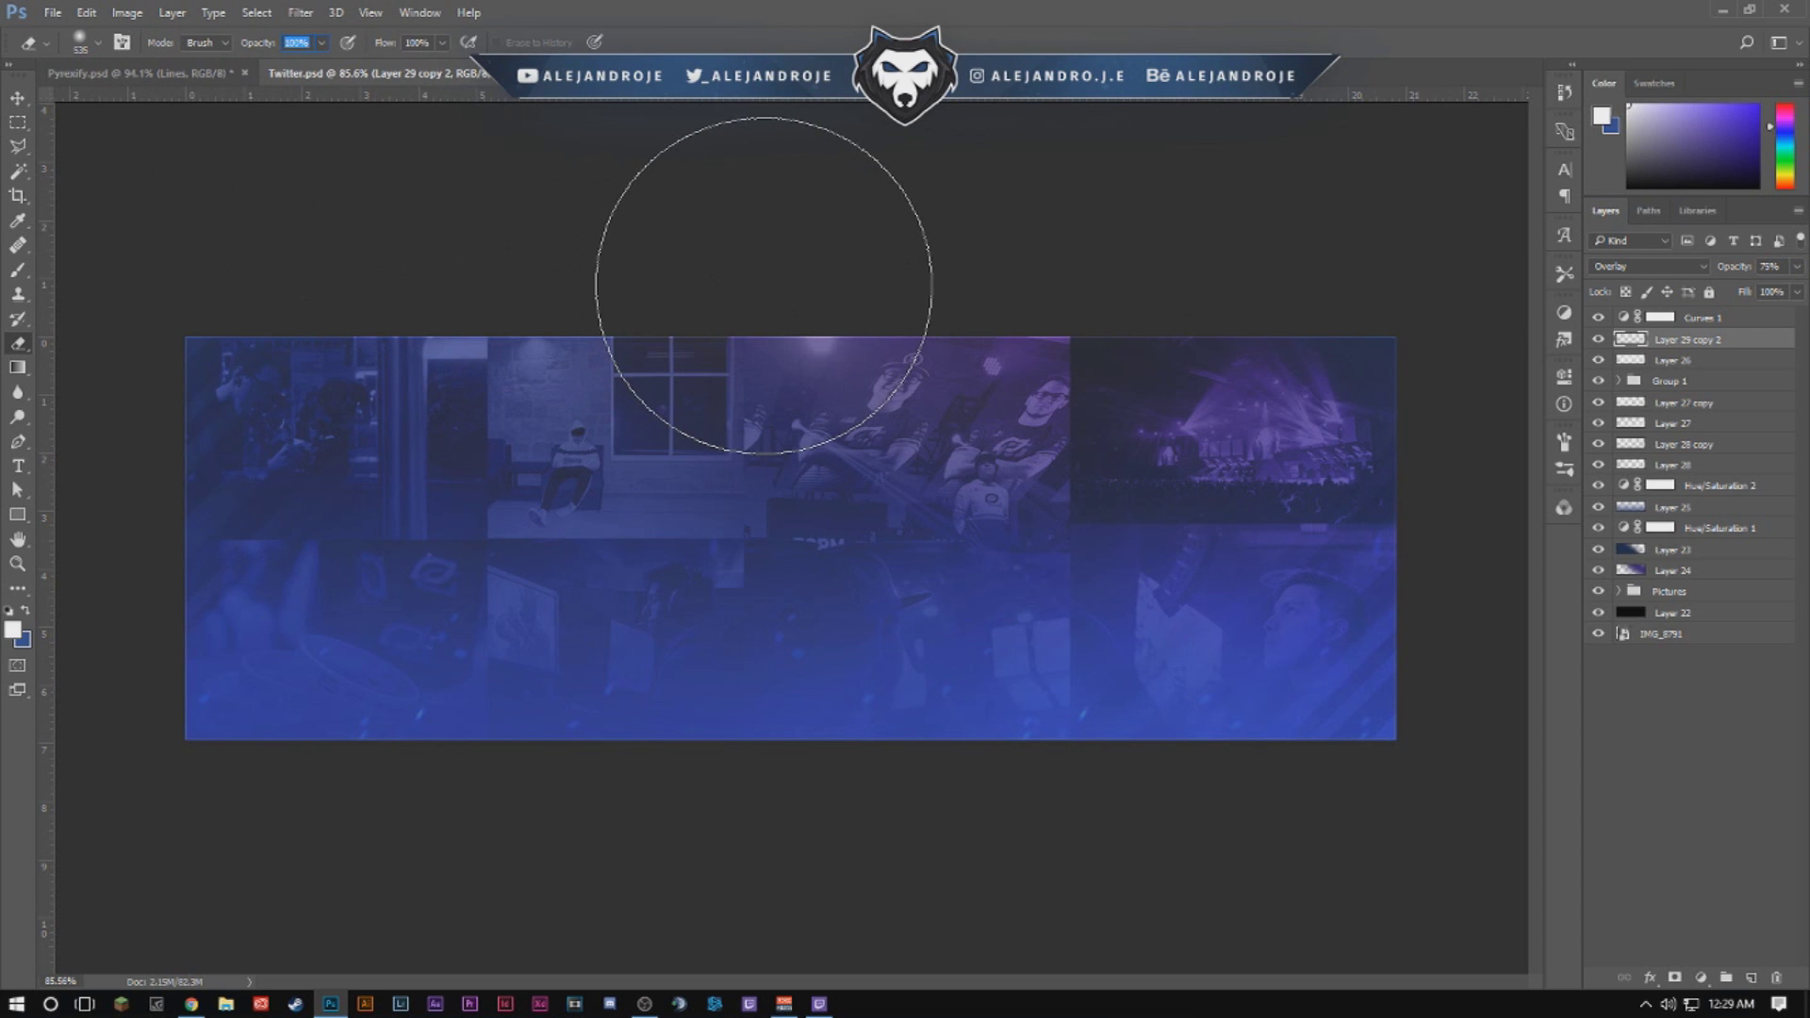
# Set the Eraser to 75% opacity with a larger brush and erase across the upper-left part of the banner on the outline layer.
pyautogui.write('75')
pyautogui.press('Return')
pyautogui.press(']')
pyautogui.press(']')
pyautogui.press(']')
pyautogui.press(']')
pyautogui.moveTo(571, 426)
pyautogui.mouseDown()
pyautogui.moveTo(477, 432)
pyautogui.moveTo(447, 405)
pyautogui.mouseUp()
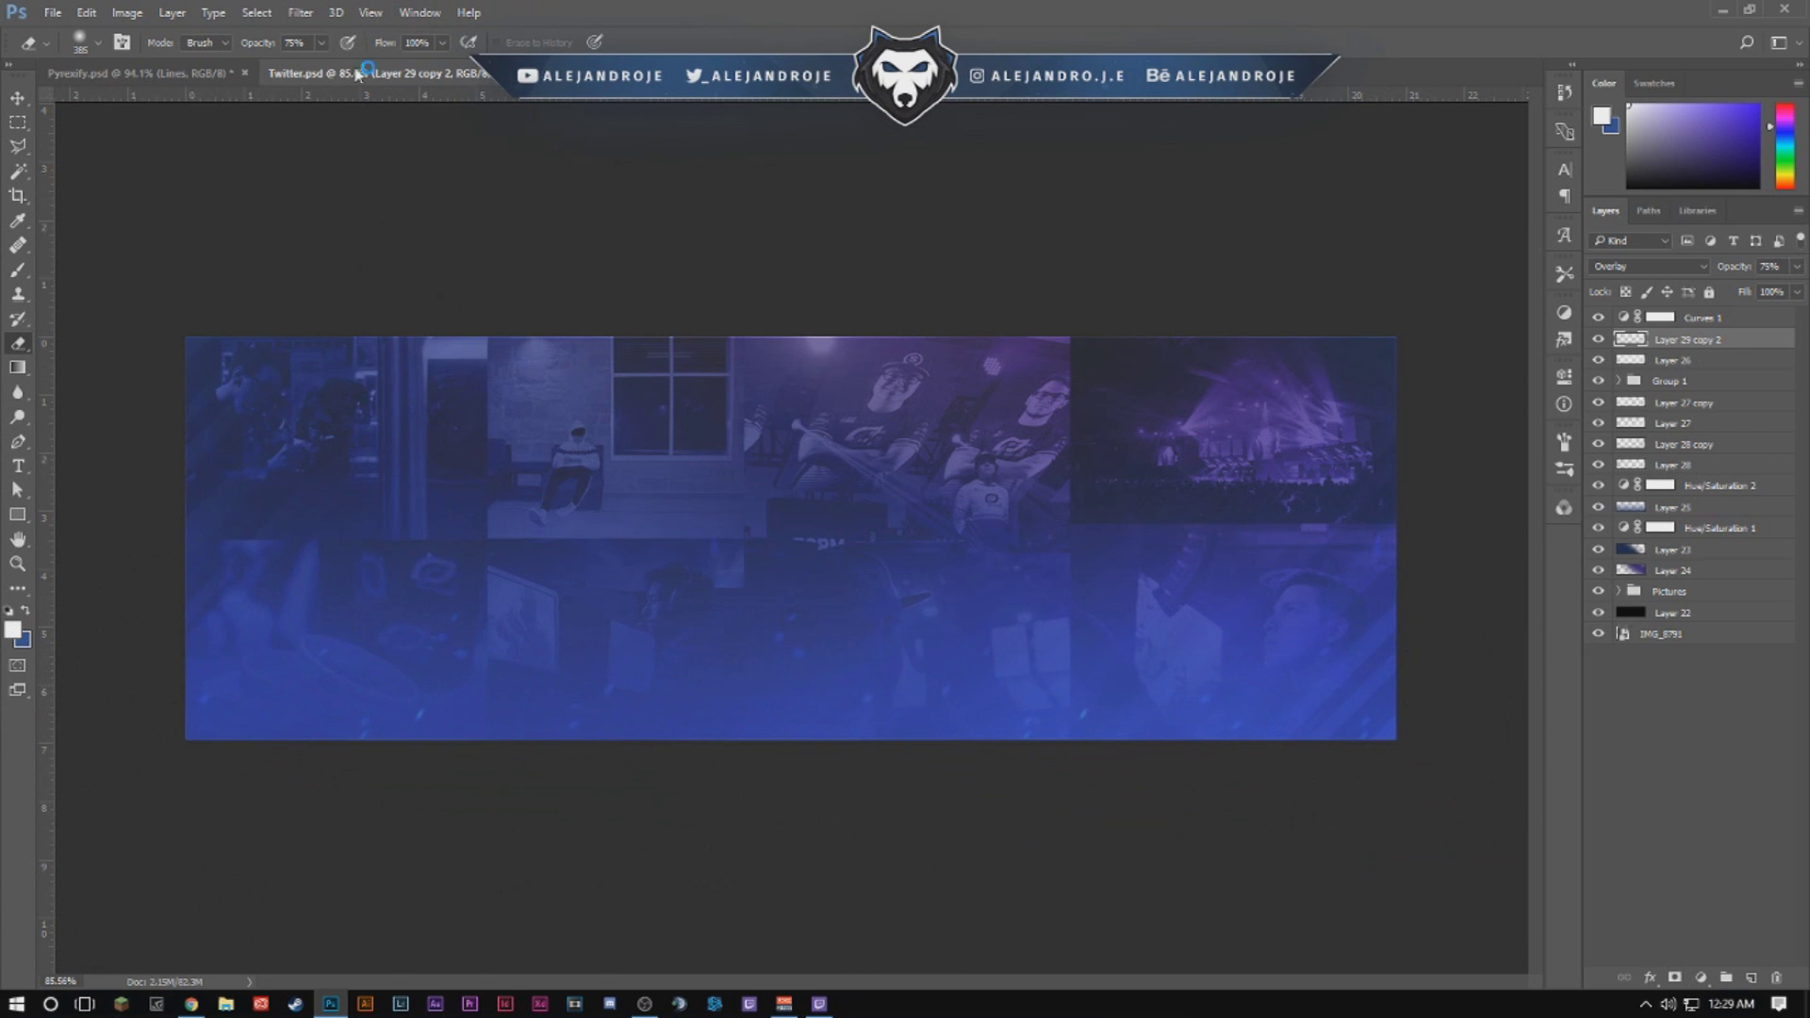
# Compare the banner with Pyrexify.psd, then slightly lower the shadow, highlight and white points of Twitter.psd's Curves 1 adjustment.
pyautogui.scroll(1, 471, 379)
pyautogui.click(17, 97)
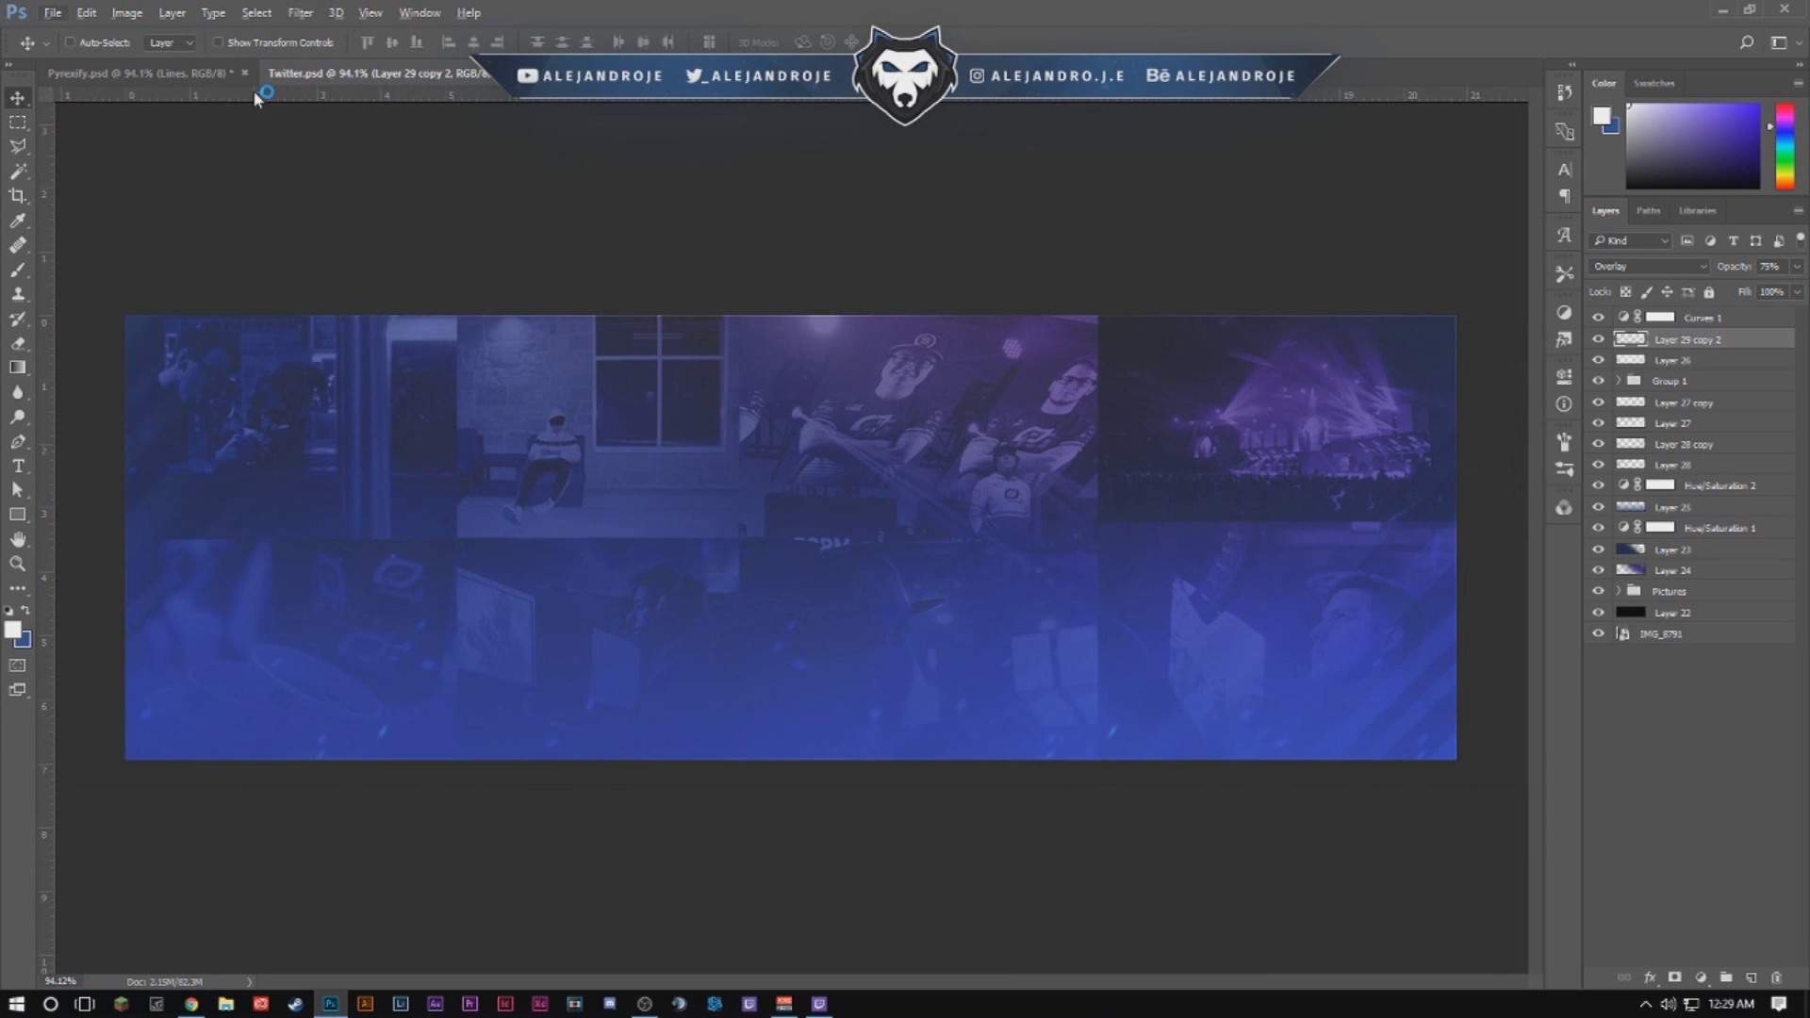
pyautogui.click(184, 74)
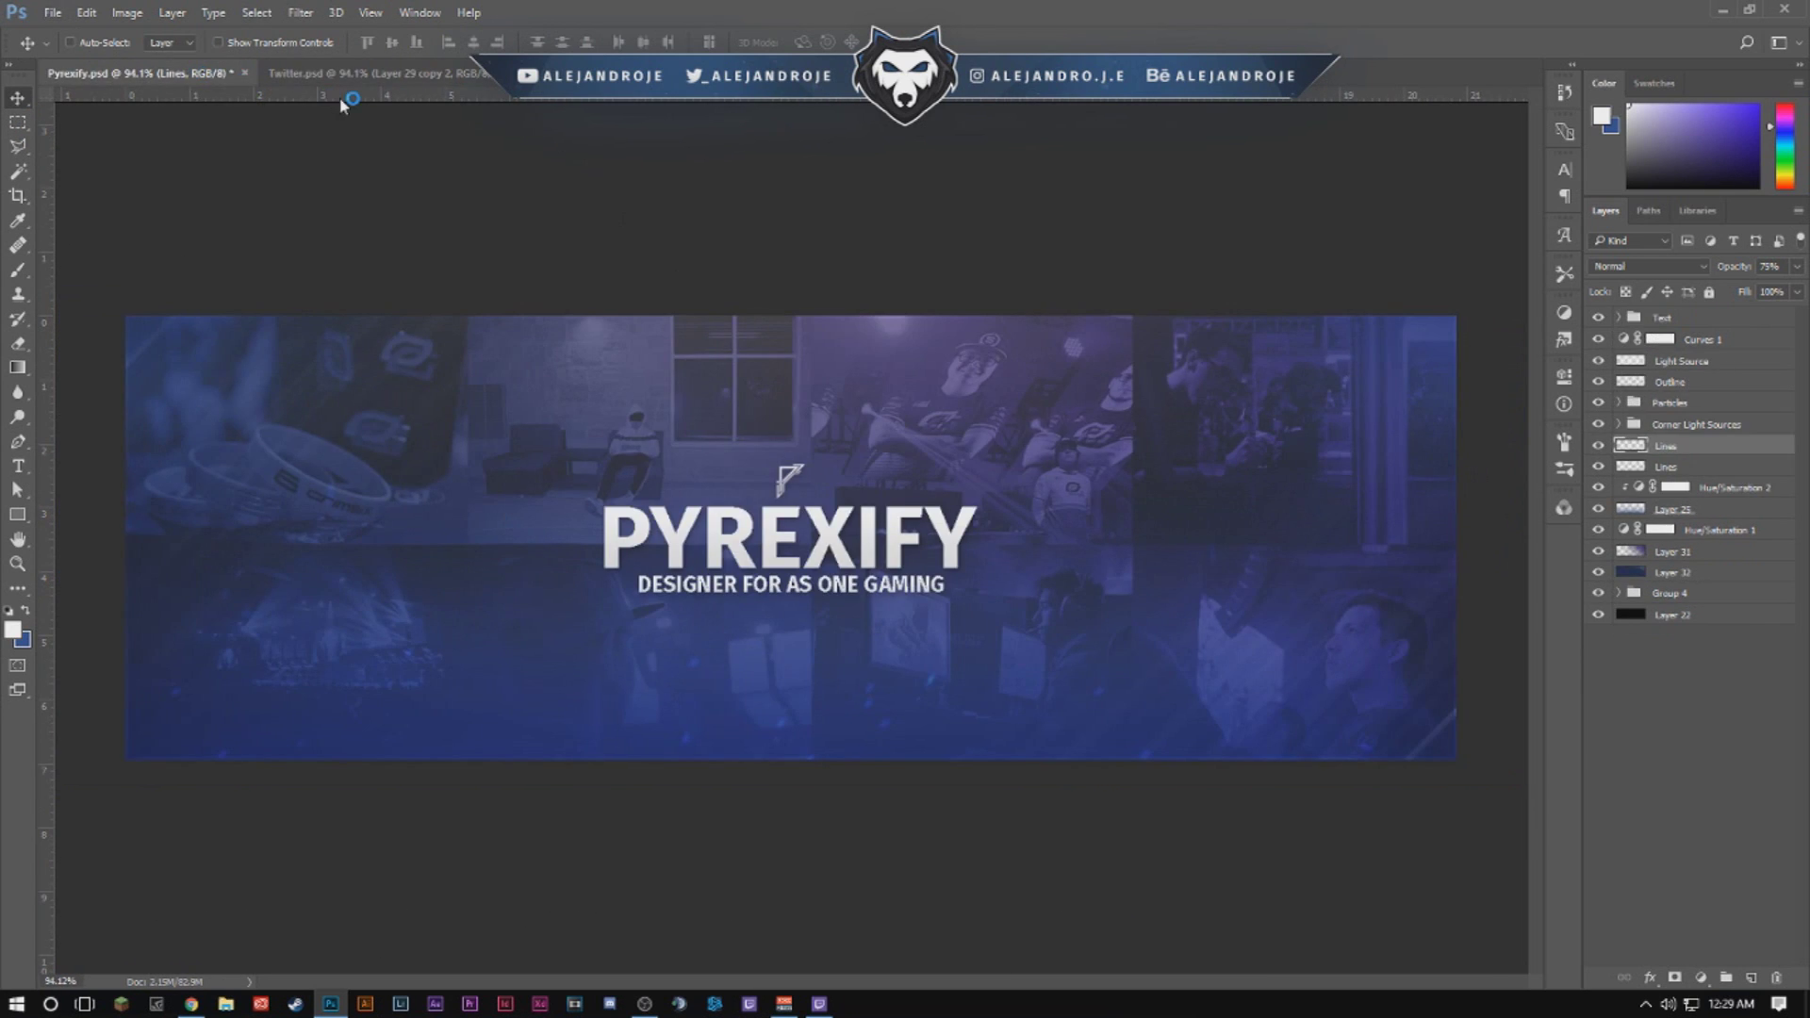
pyautogui.click(326, 73)
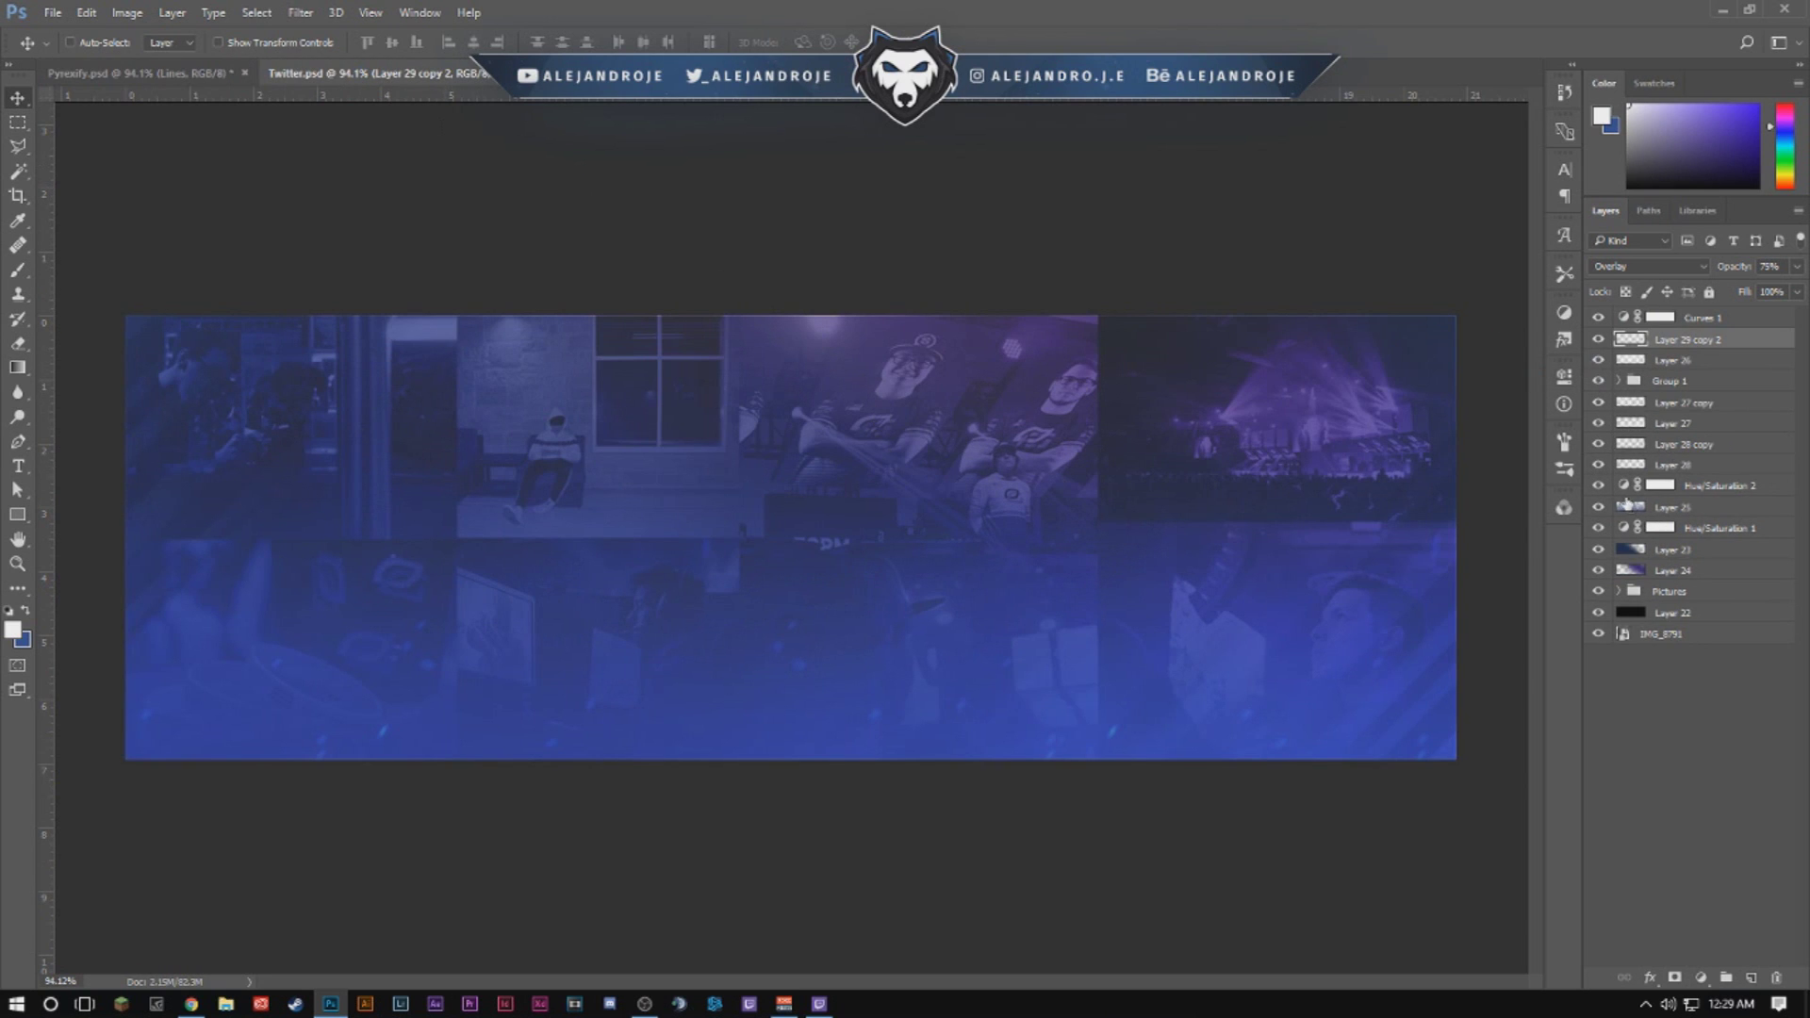
pyautogui.doubleClick(1623, 319)
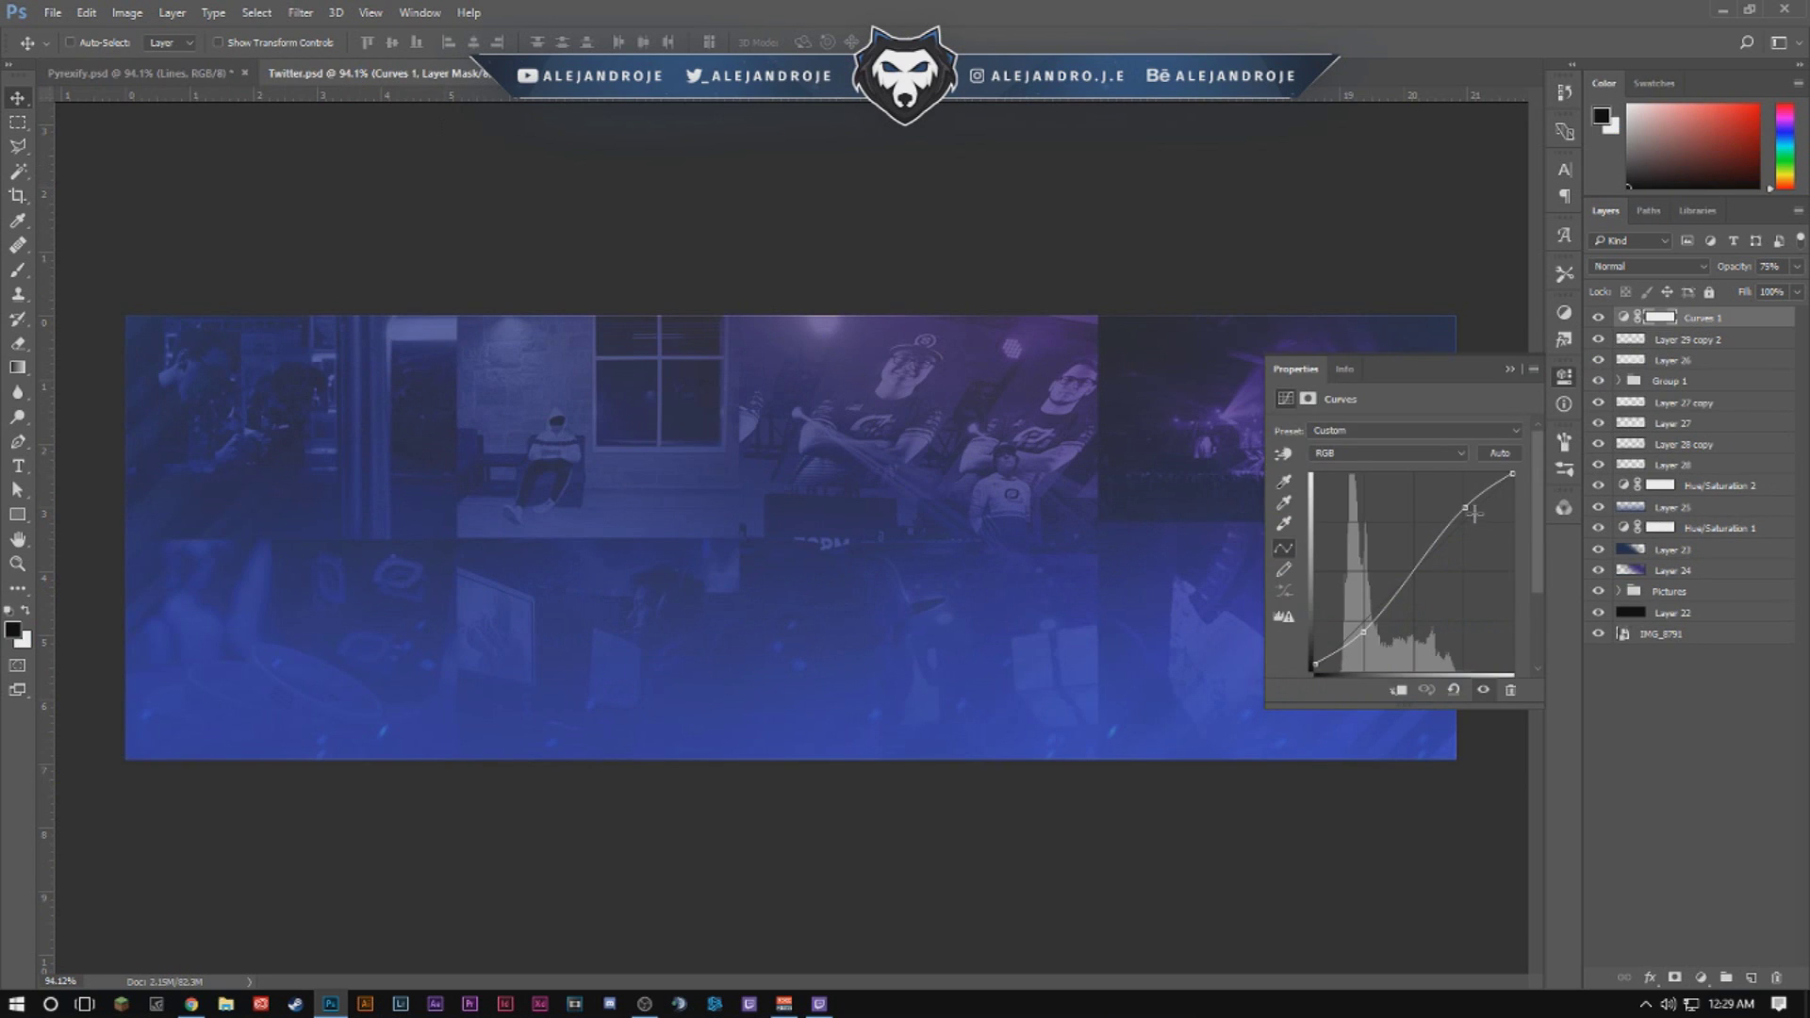
pyautogui.moveTo(1463, 503)
pyautogui.mouseDown()
pyautogui.moveTo(1467, 445)
pyautogui.moveTo(1462, 568)
pyautogui.moveTo(1462, 518)
pyautogui.mouseUp()
pyautogui.moveTo(1364, 637); pyautogui.dragTo(1364, 638)
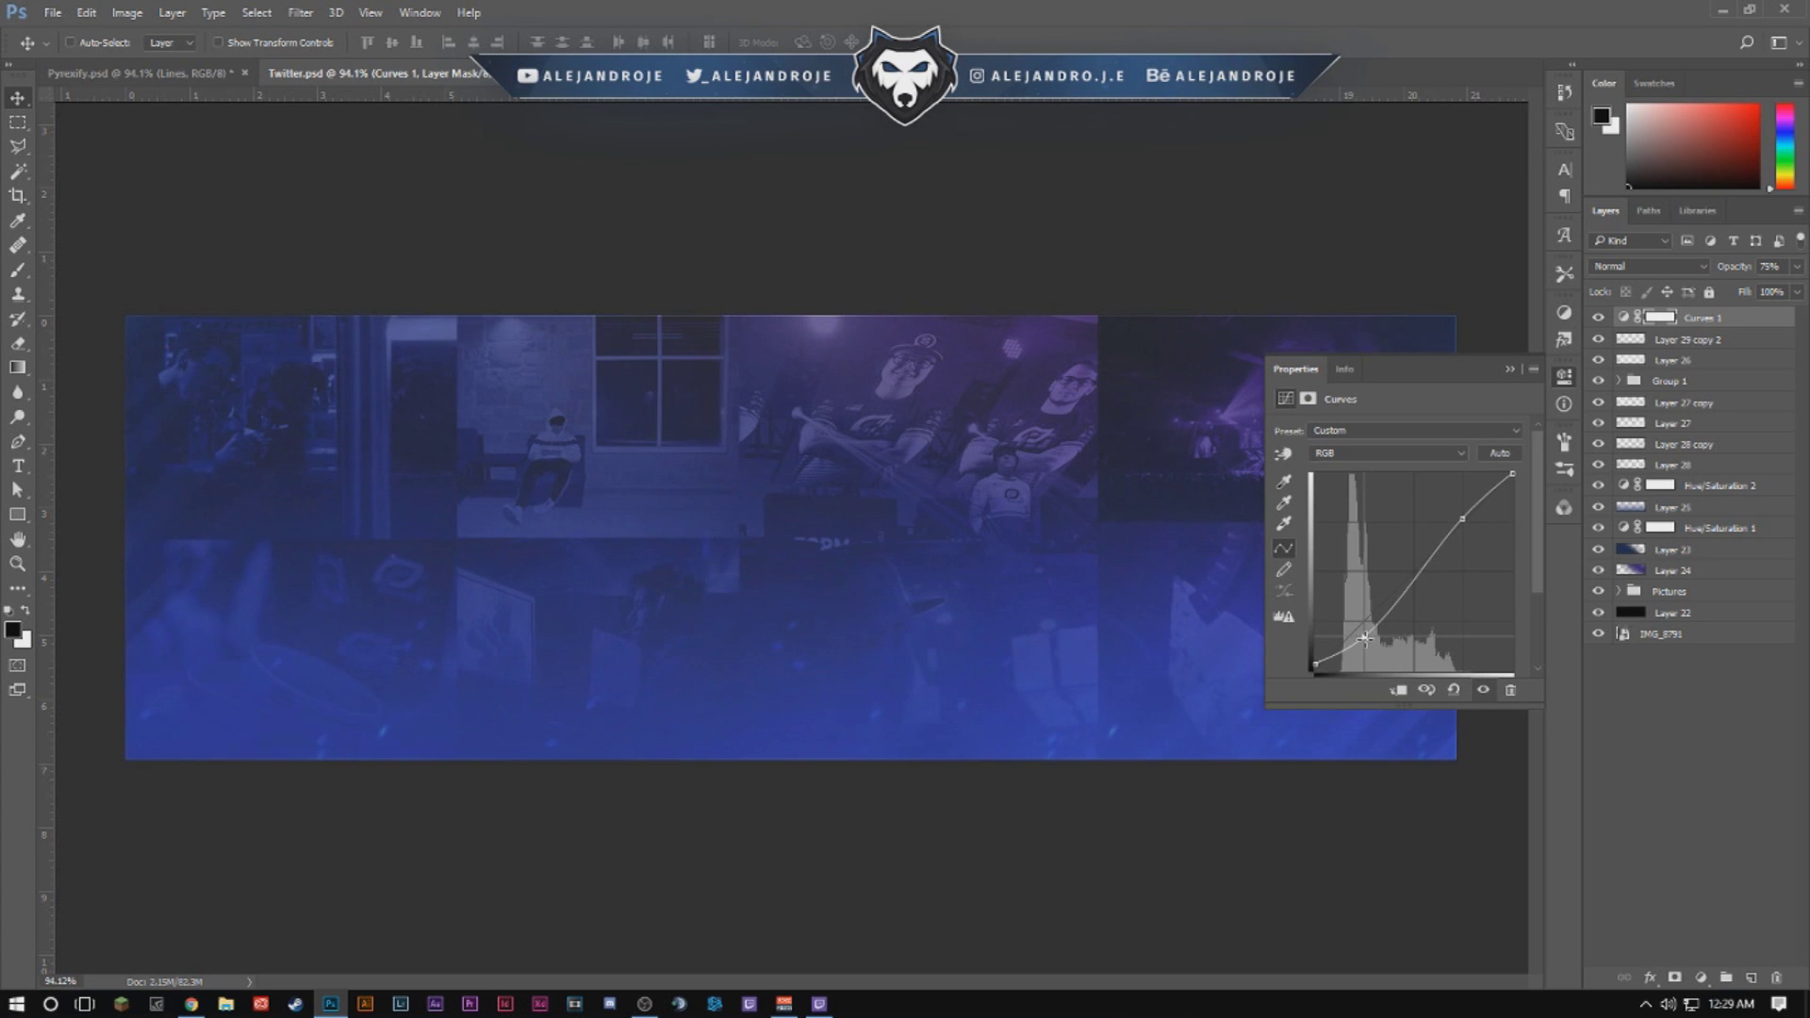
pyautogui.moveTo(1464, 526); pyautogui.dragTo(1466, 519)
pyautogui.moveTo(1514, 473)
pyautogui.mouseDown()
pyautogui.moveTo(1513, 627)
pyautogui.moveTo(1514, 494)
pyautogui.mouseUp()
pyautogui.click(1509, 367)
# Preview the banner without Curves 1 and try the adjustment at 100% opacity, then undo the opacity change.
pyautogui.click(1598, 318)
pyautogui.click(1599, 318)
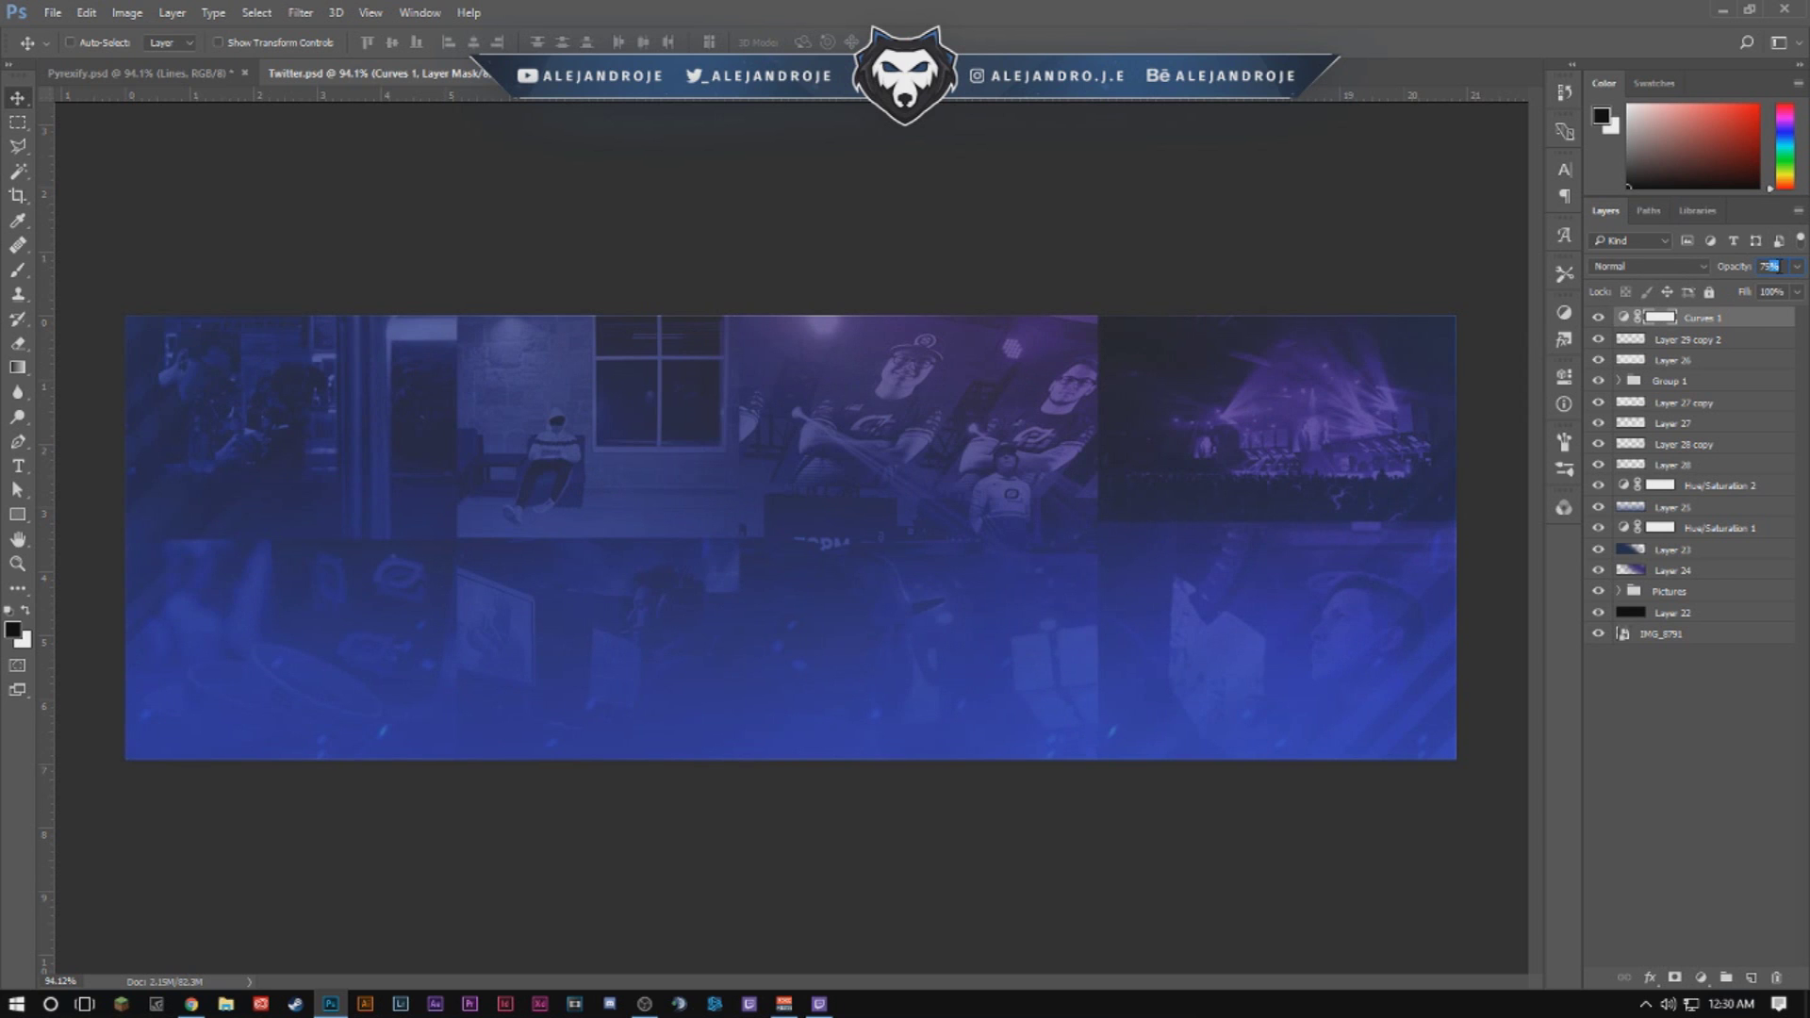
pyautogui.write('100')
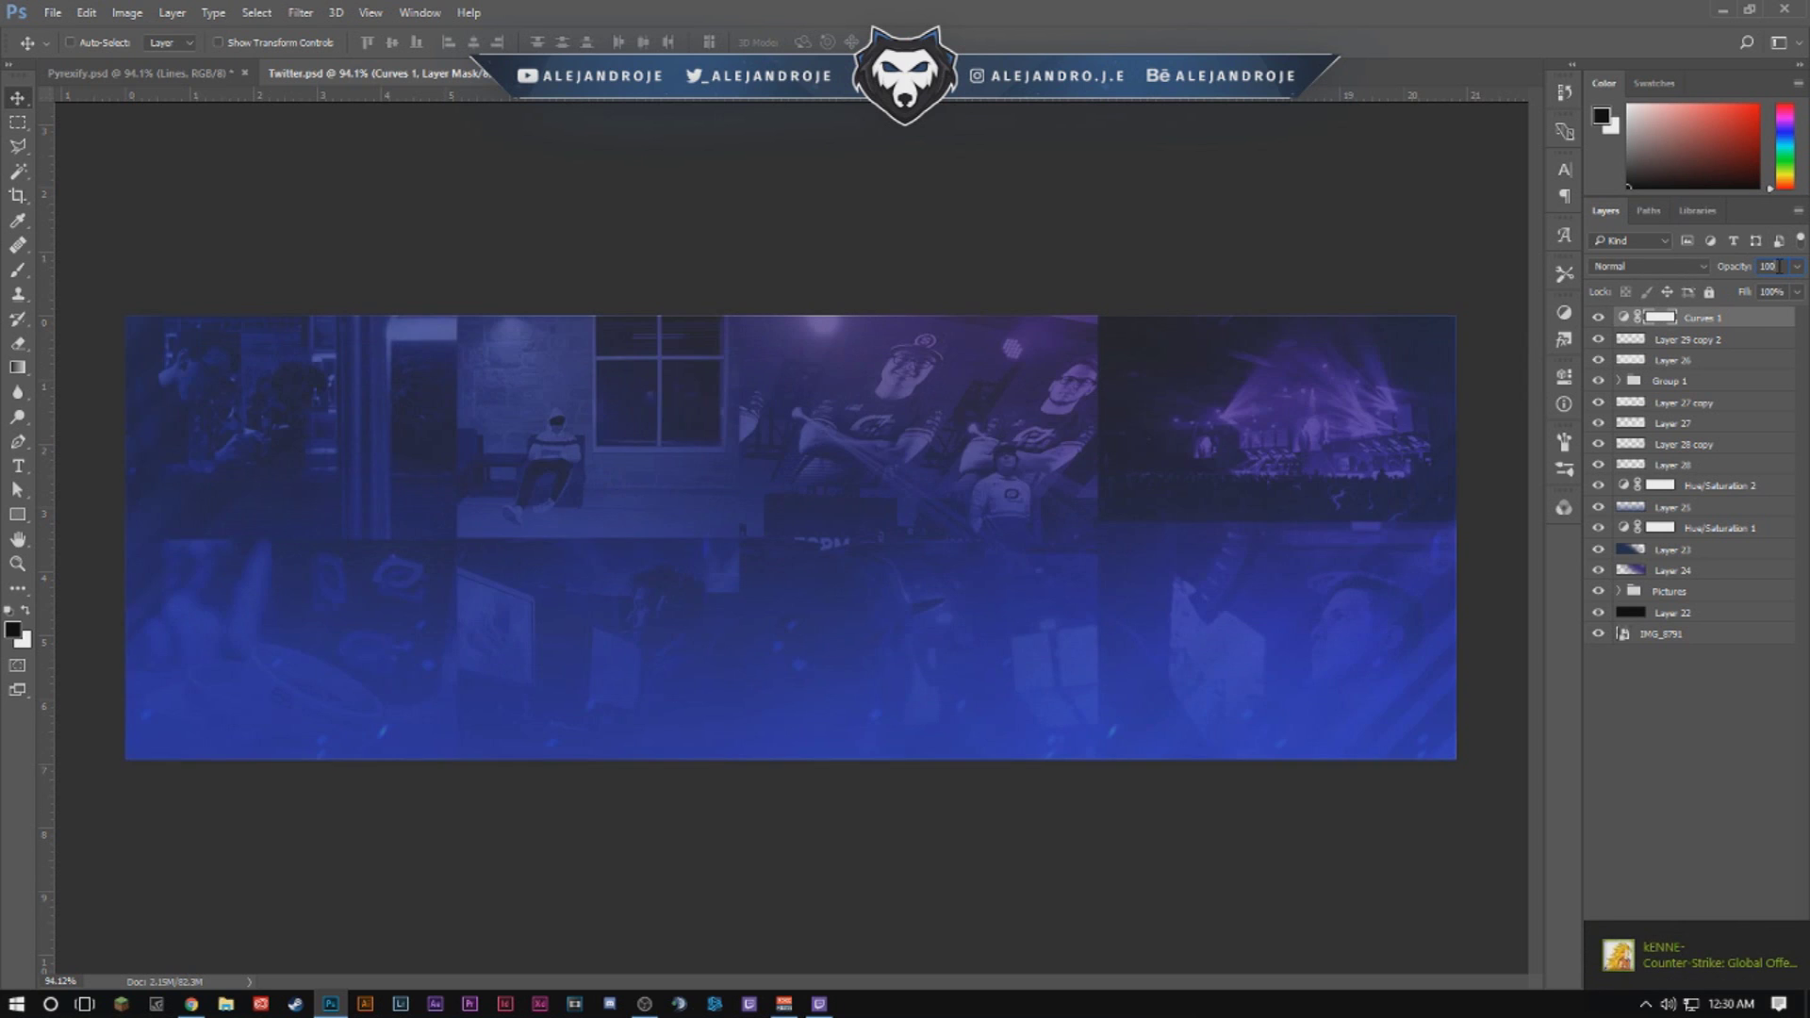
pyautogui.hotkey('ctrl', 'z')
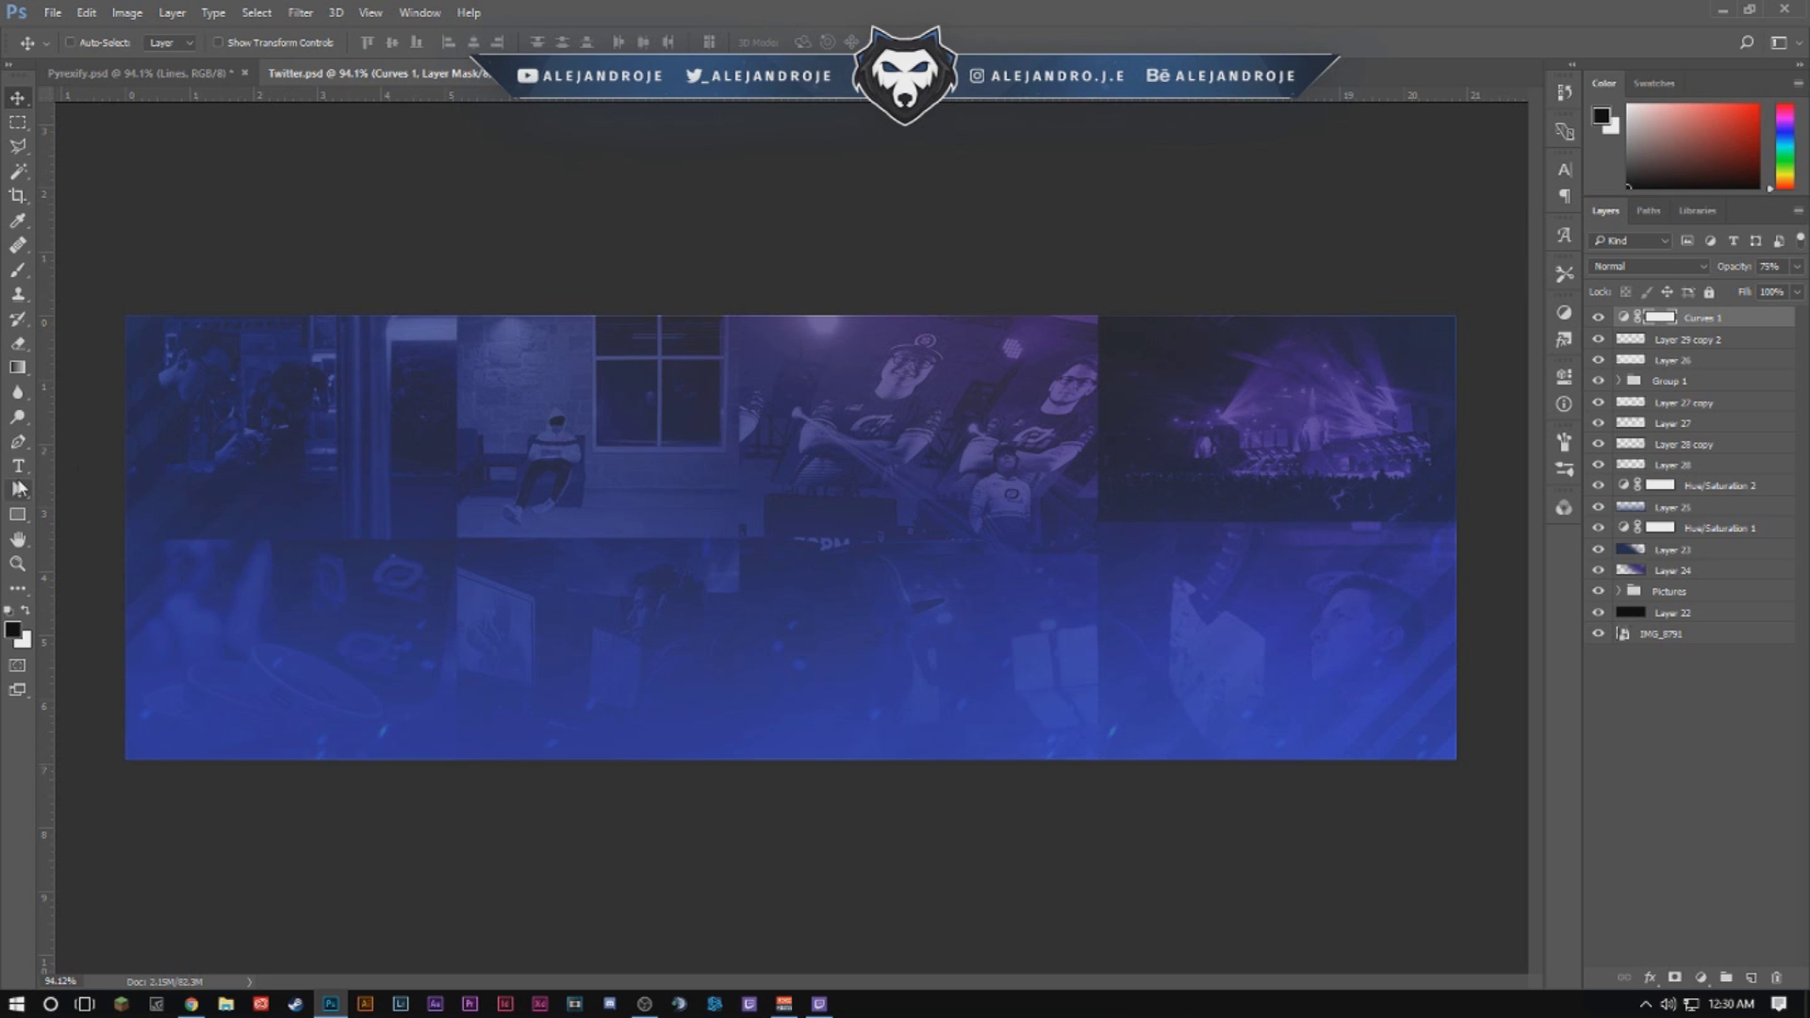
# Add a white text layer reading PYREXIFY in Fira Sans Bold at 100 pt above Curves 1.
pyautogui.click(19, 465)
pyautogui.click(539, 535)
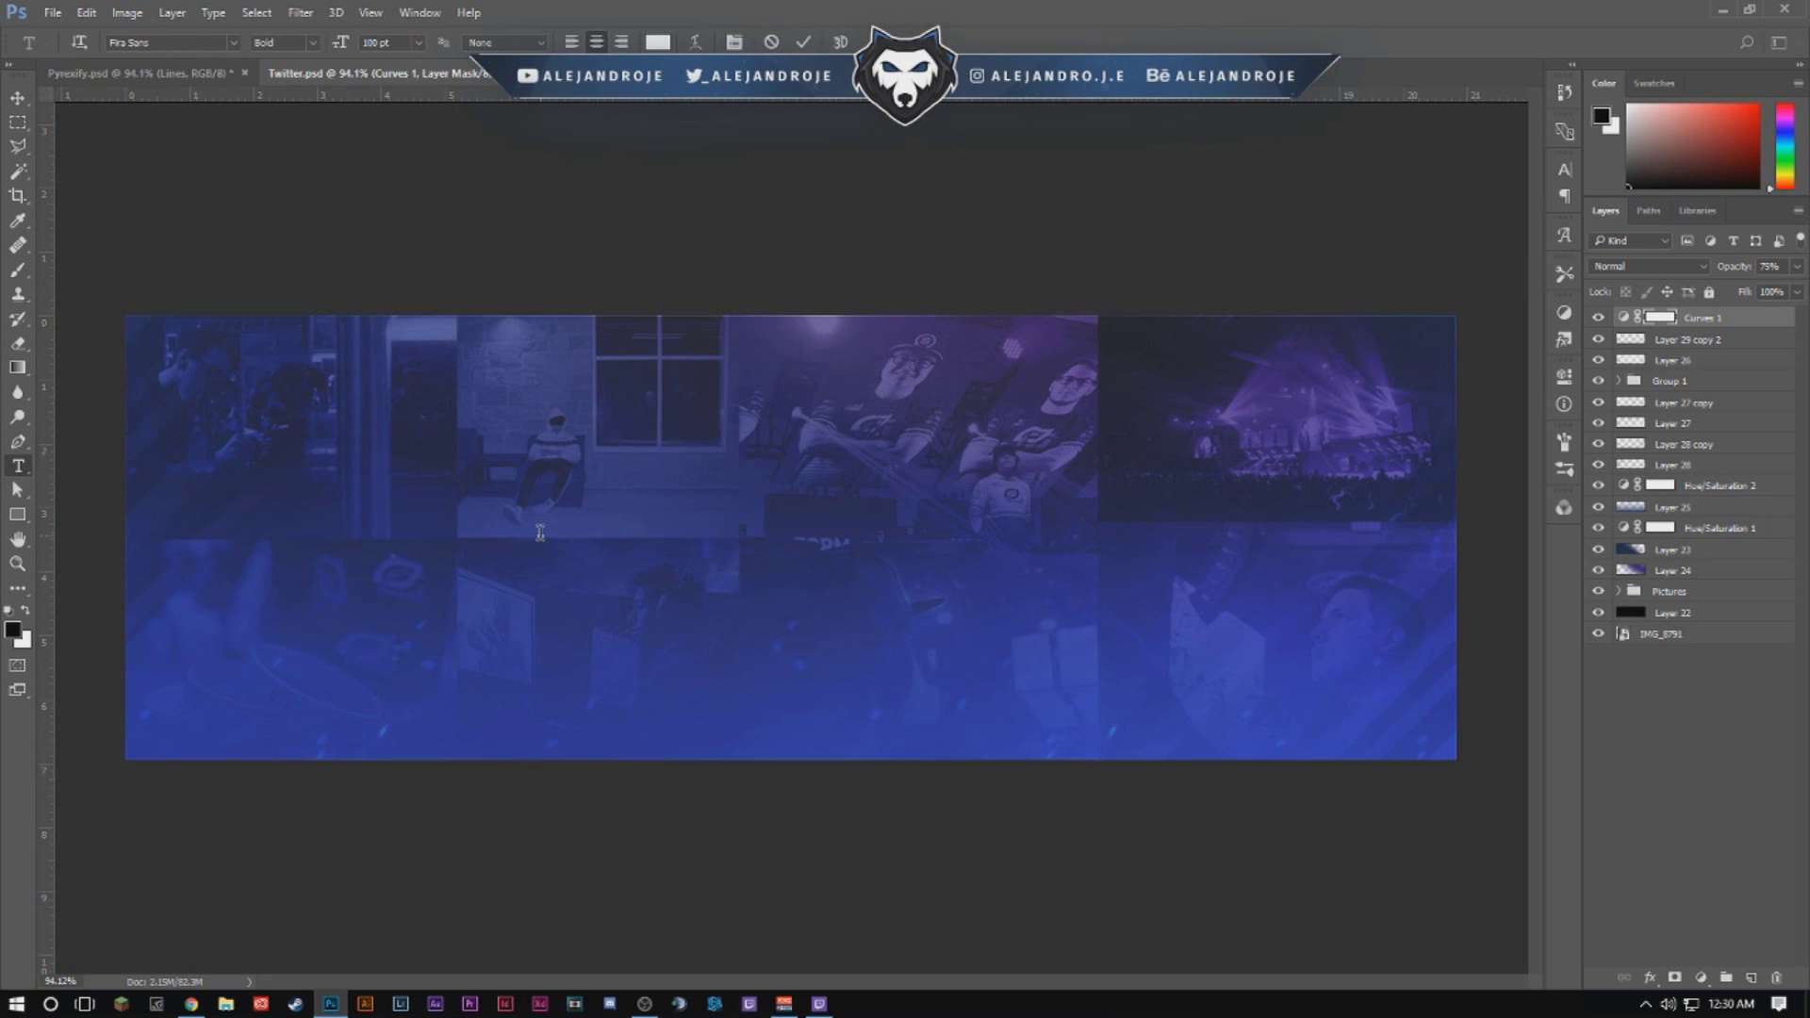
pyautogui.write('P')
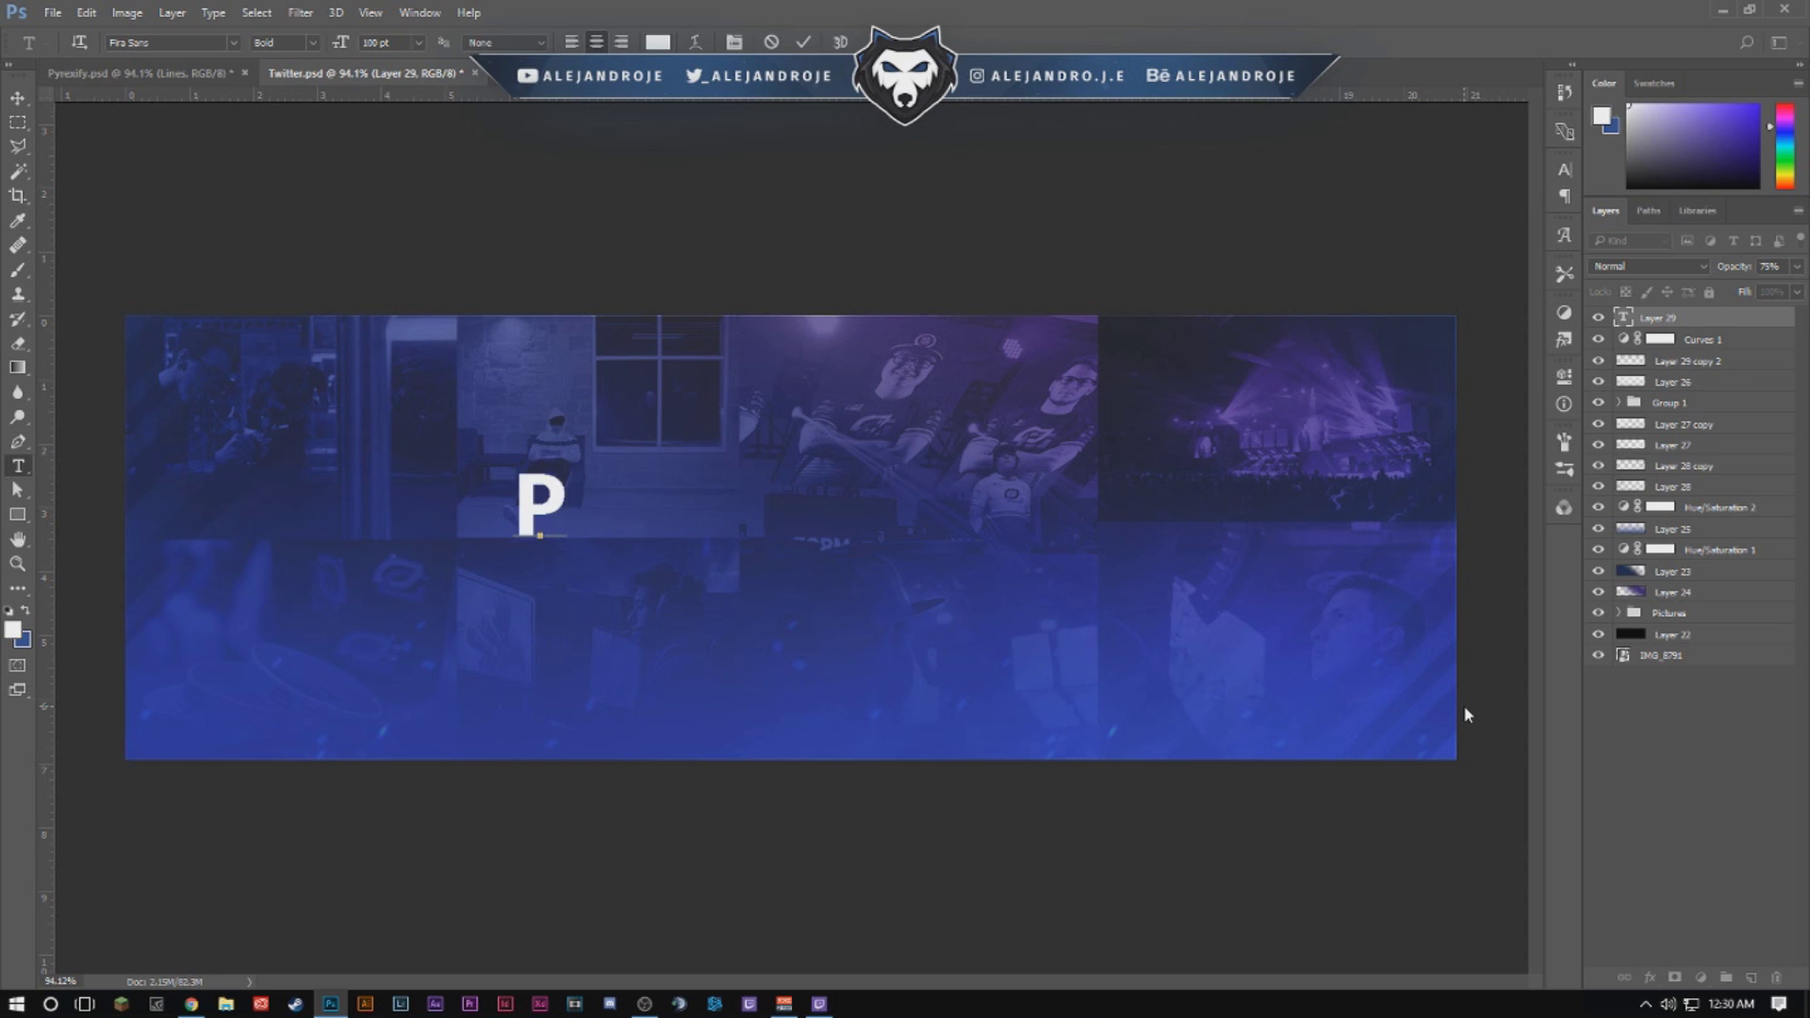
pyautogui.write('YREXIFY')
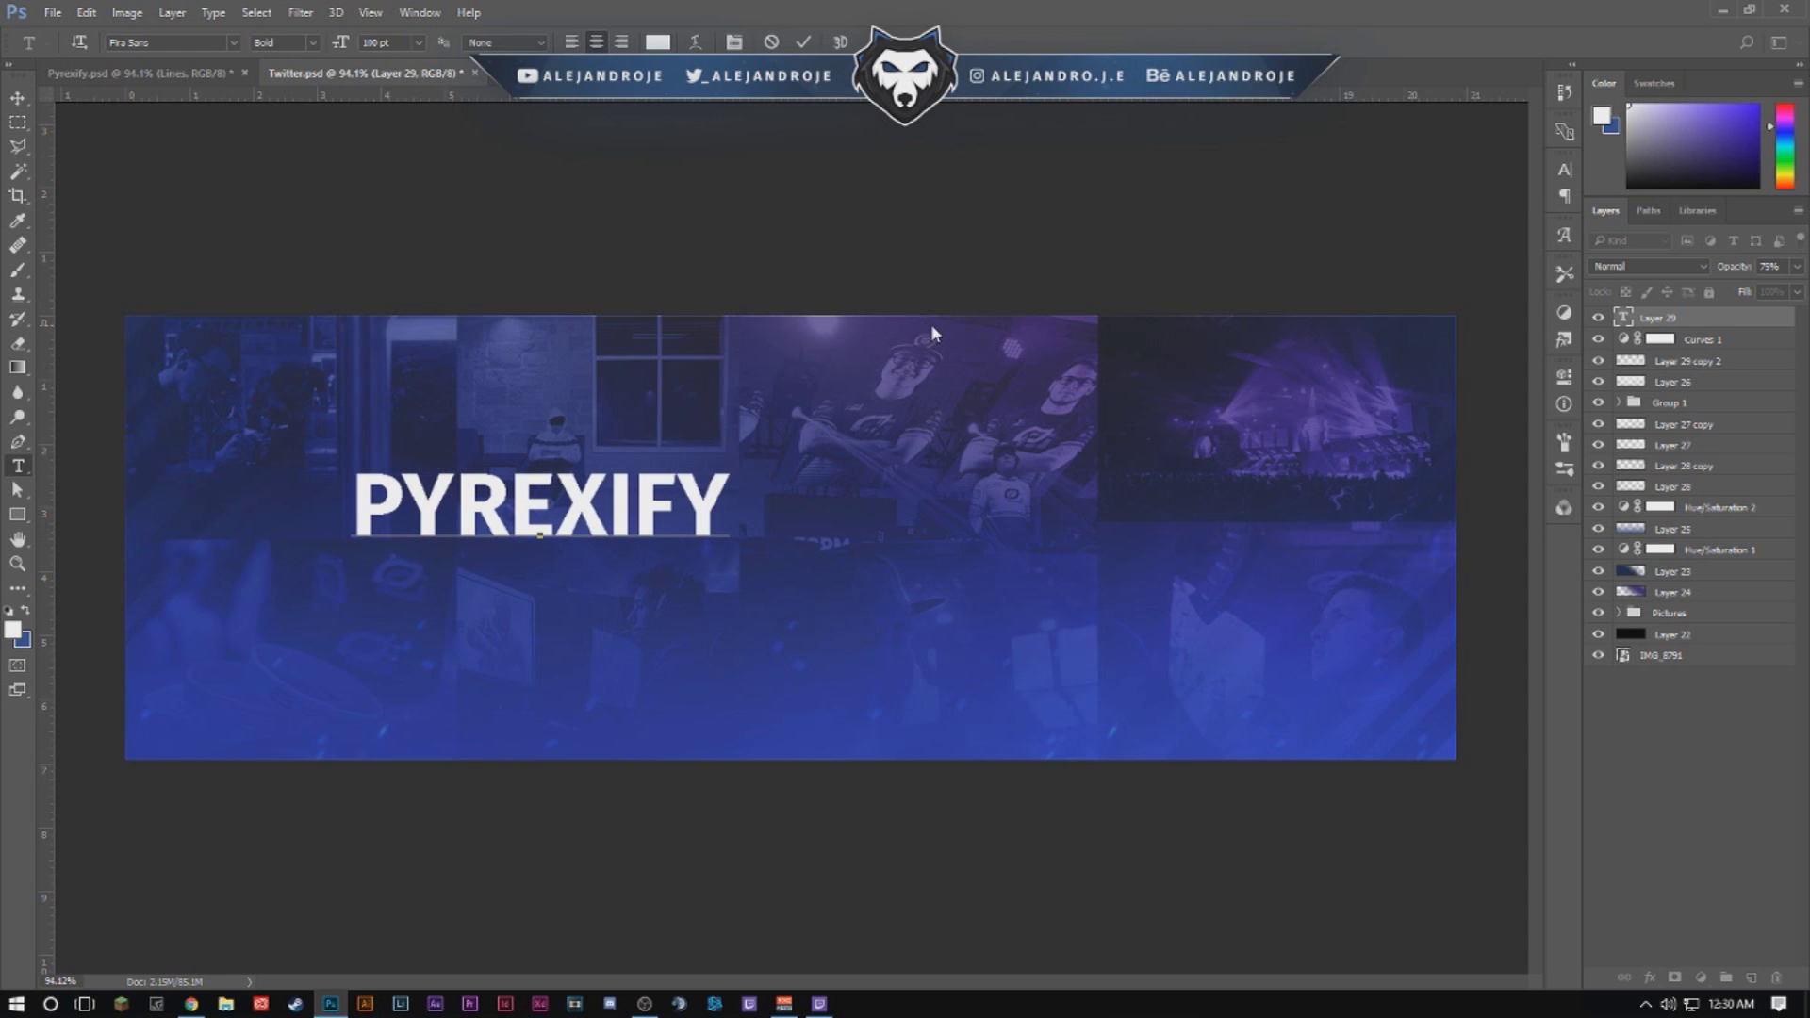
# Centre the PYREXIFY text horizontally and vertically on the canvas, then clear the selection.
pyautogui.click(19, 97)
pyautogui.hotkey('ctrl', 'a')
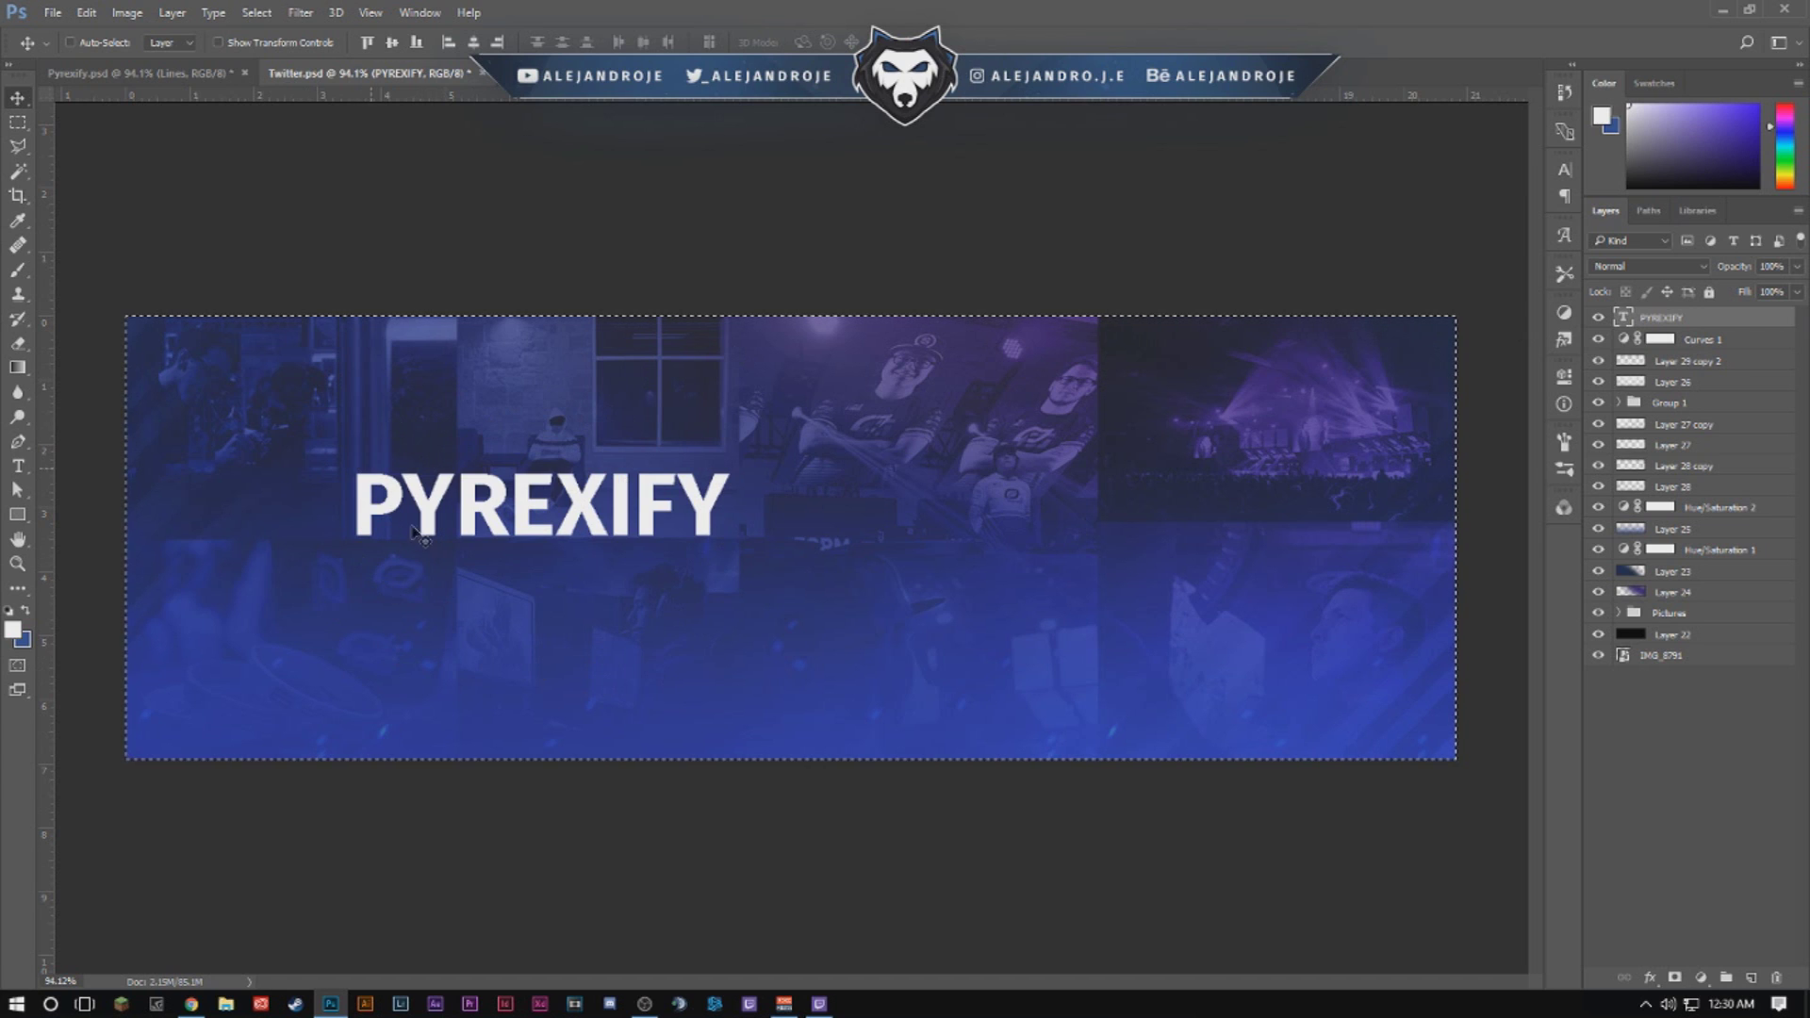
pyautogui.press('alt')
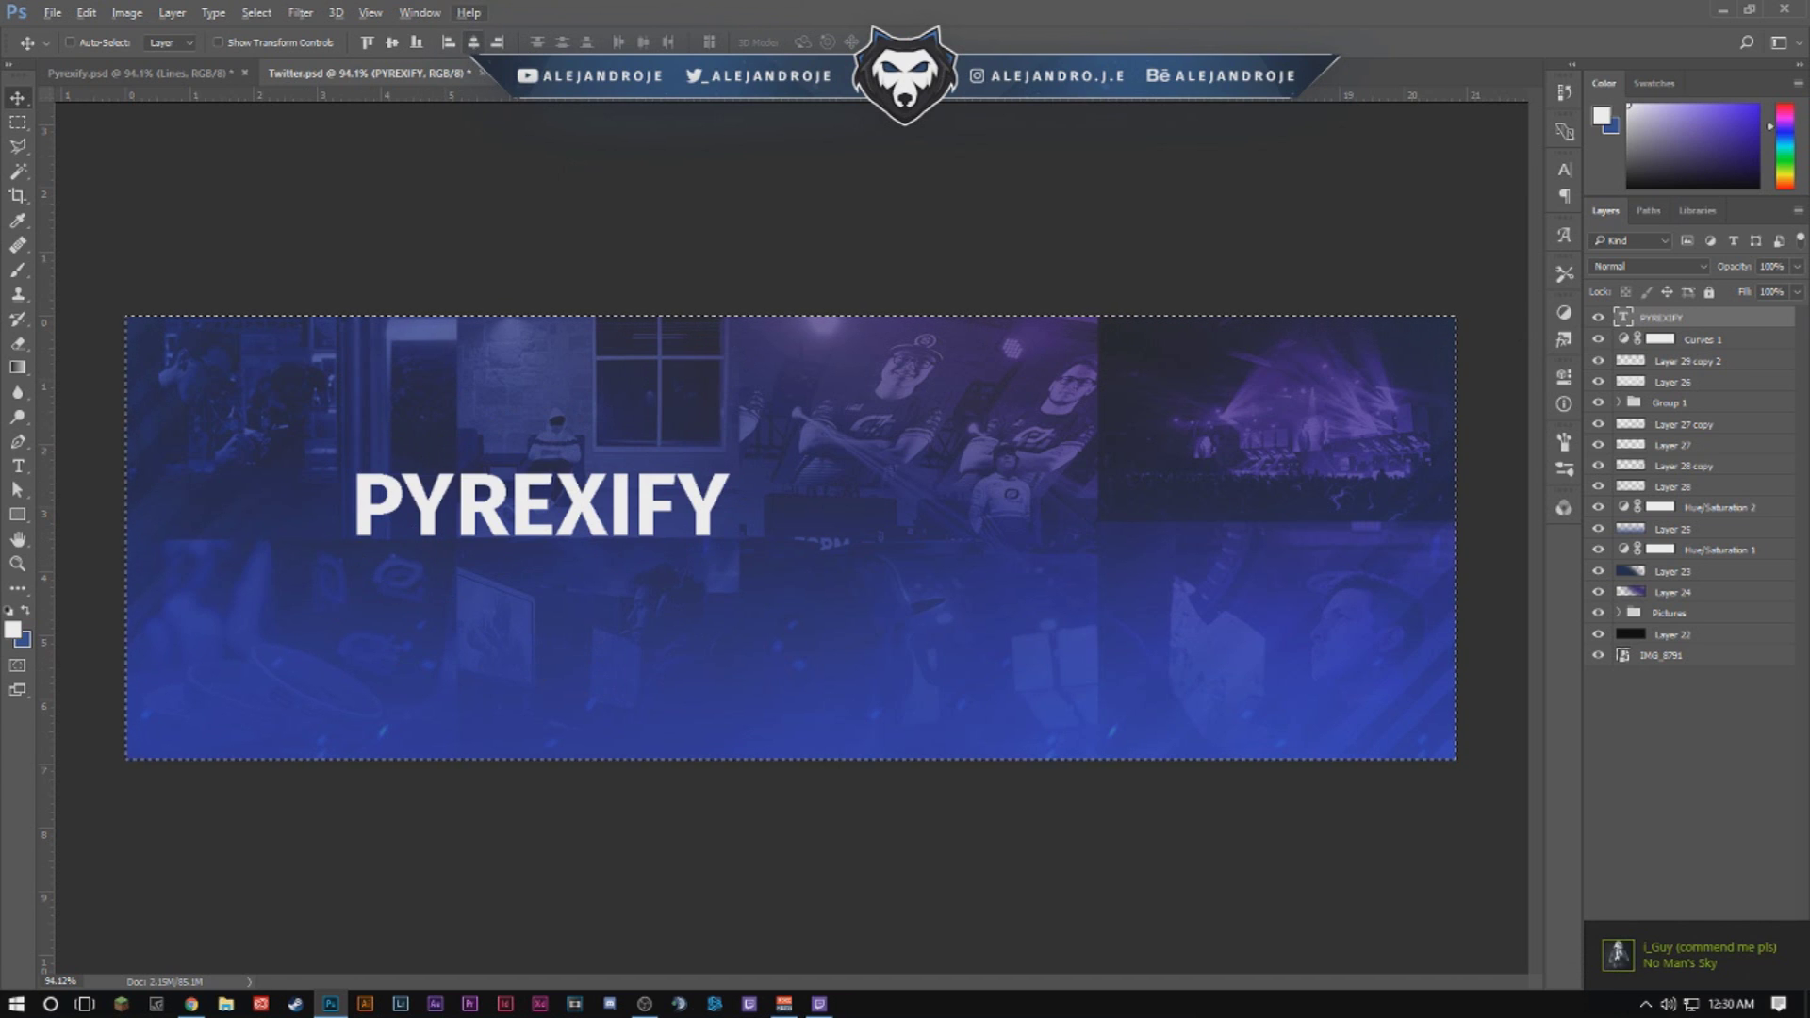
pyautogui.click(474, 43)
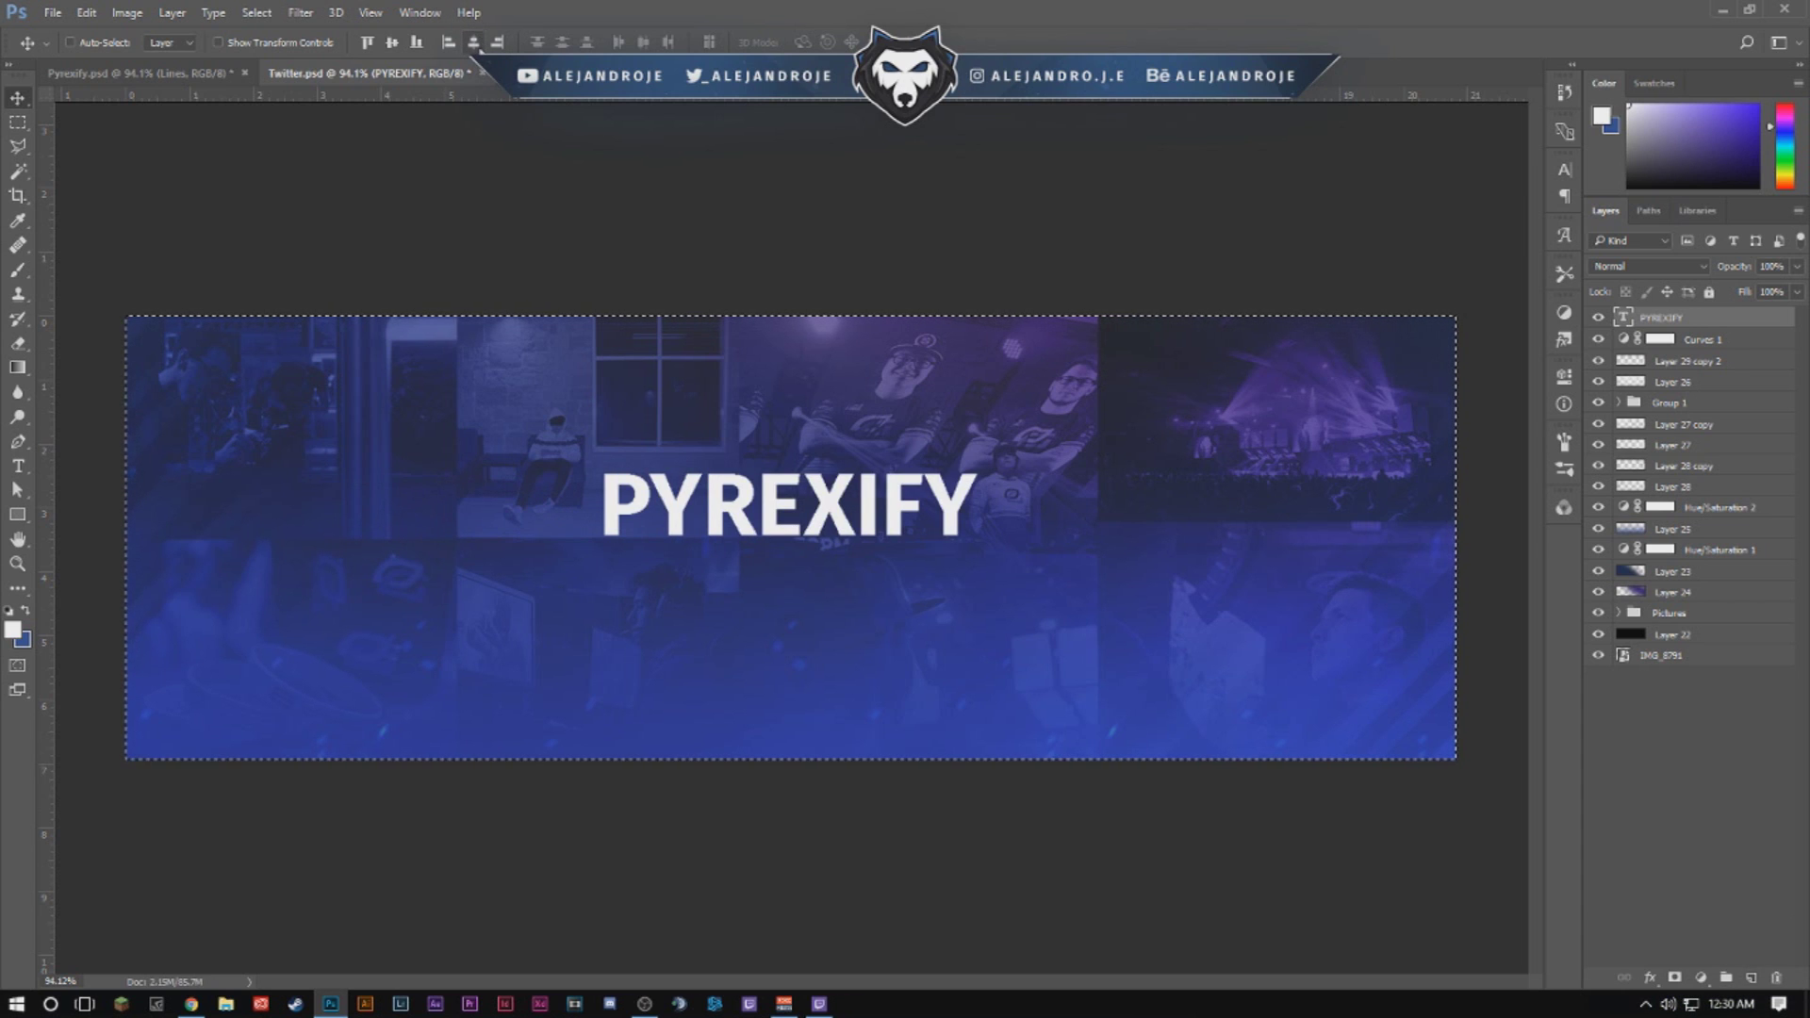
pyautogui.click(389, 43)
pyautogui.hotkey('ctrl', 'd')
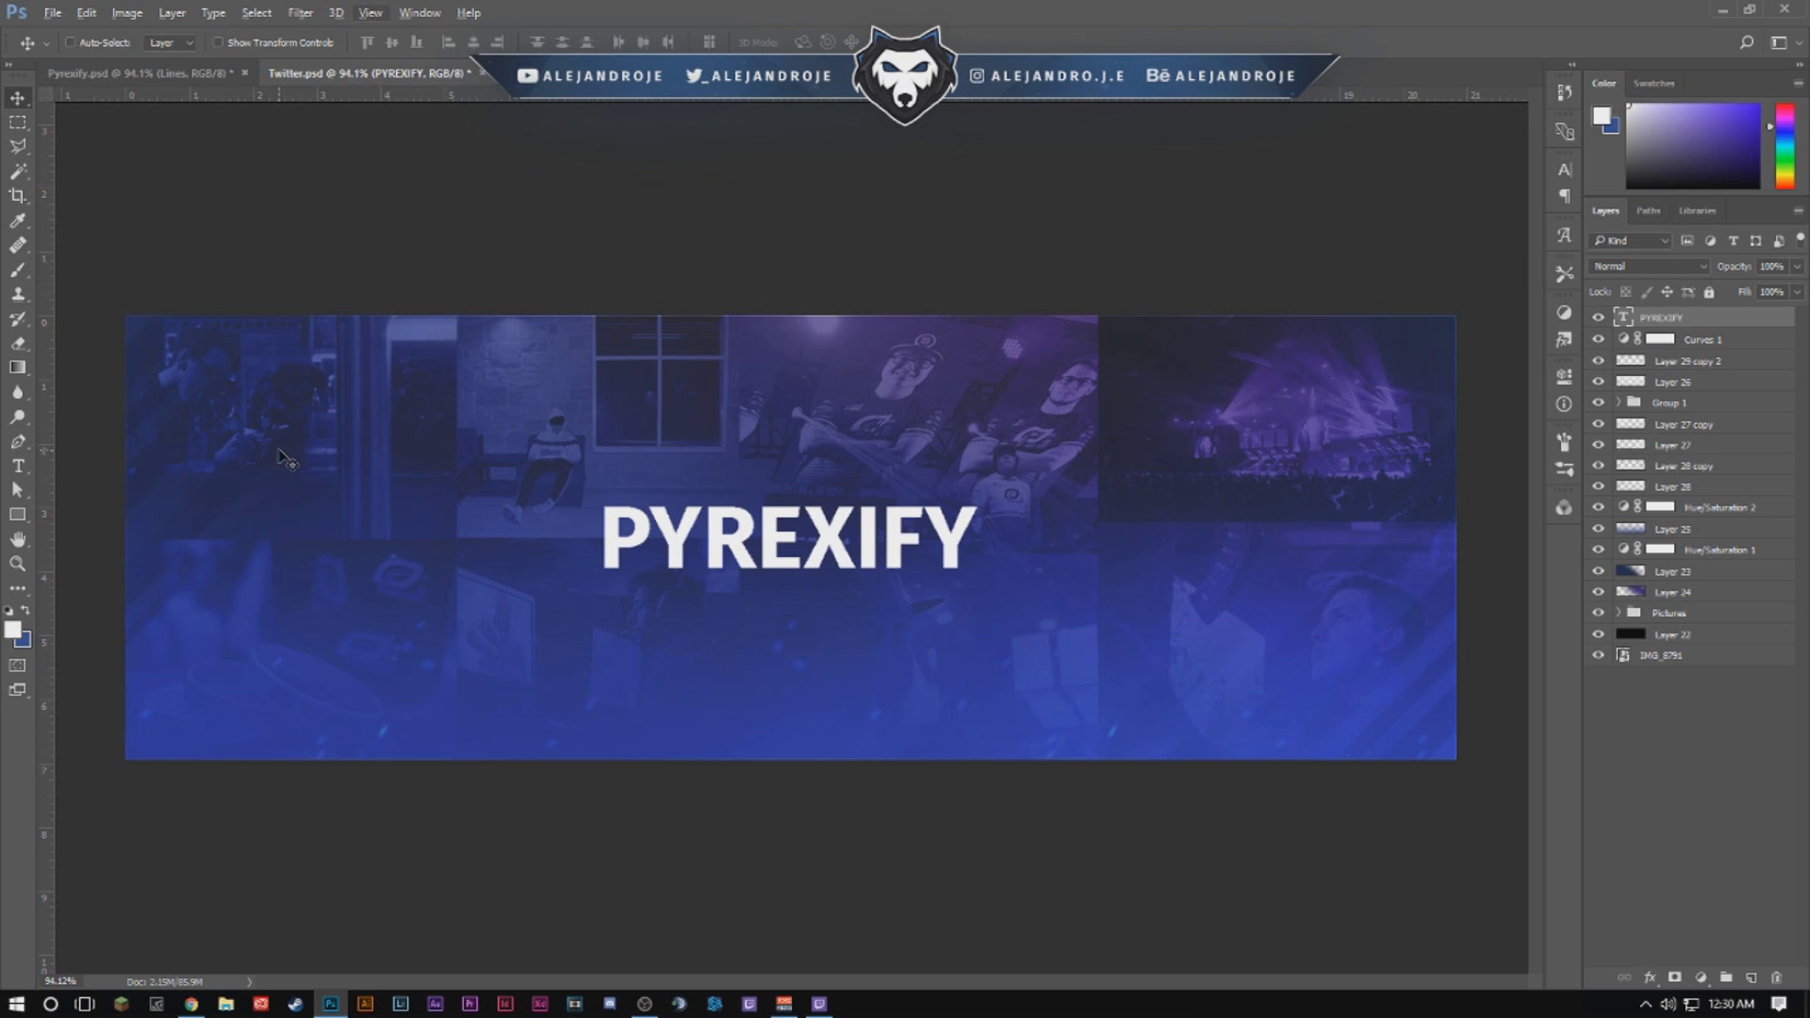
# Place the IMG_8791 logo layer above the PYREXIFY text layer and hide it.
pyautogui.moveTo(1651, 654); pyautogui.dragTo(1682, 317)
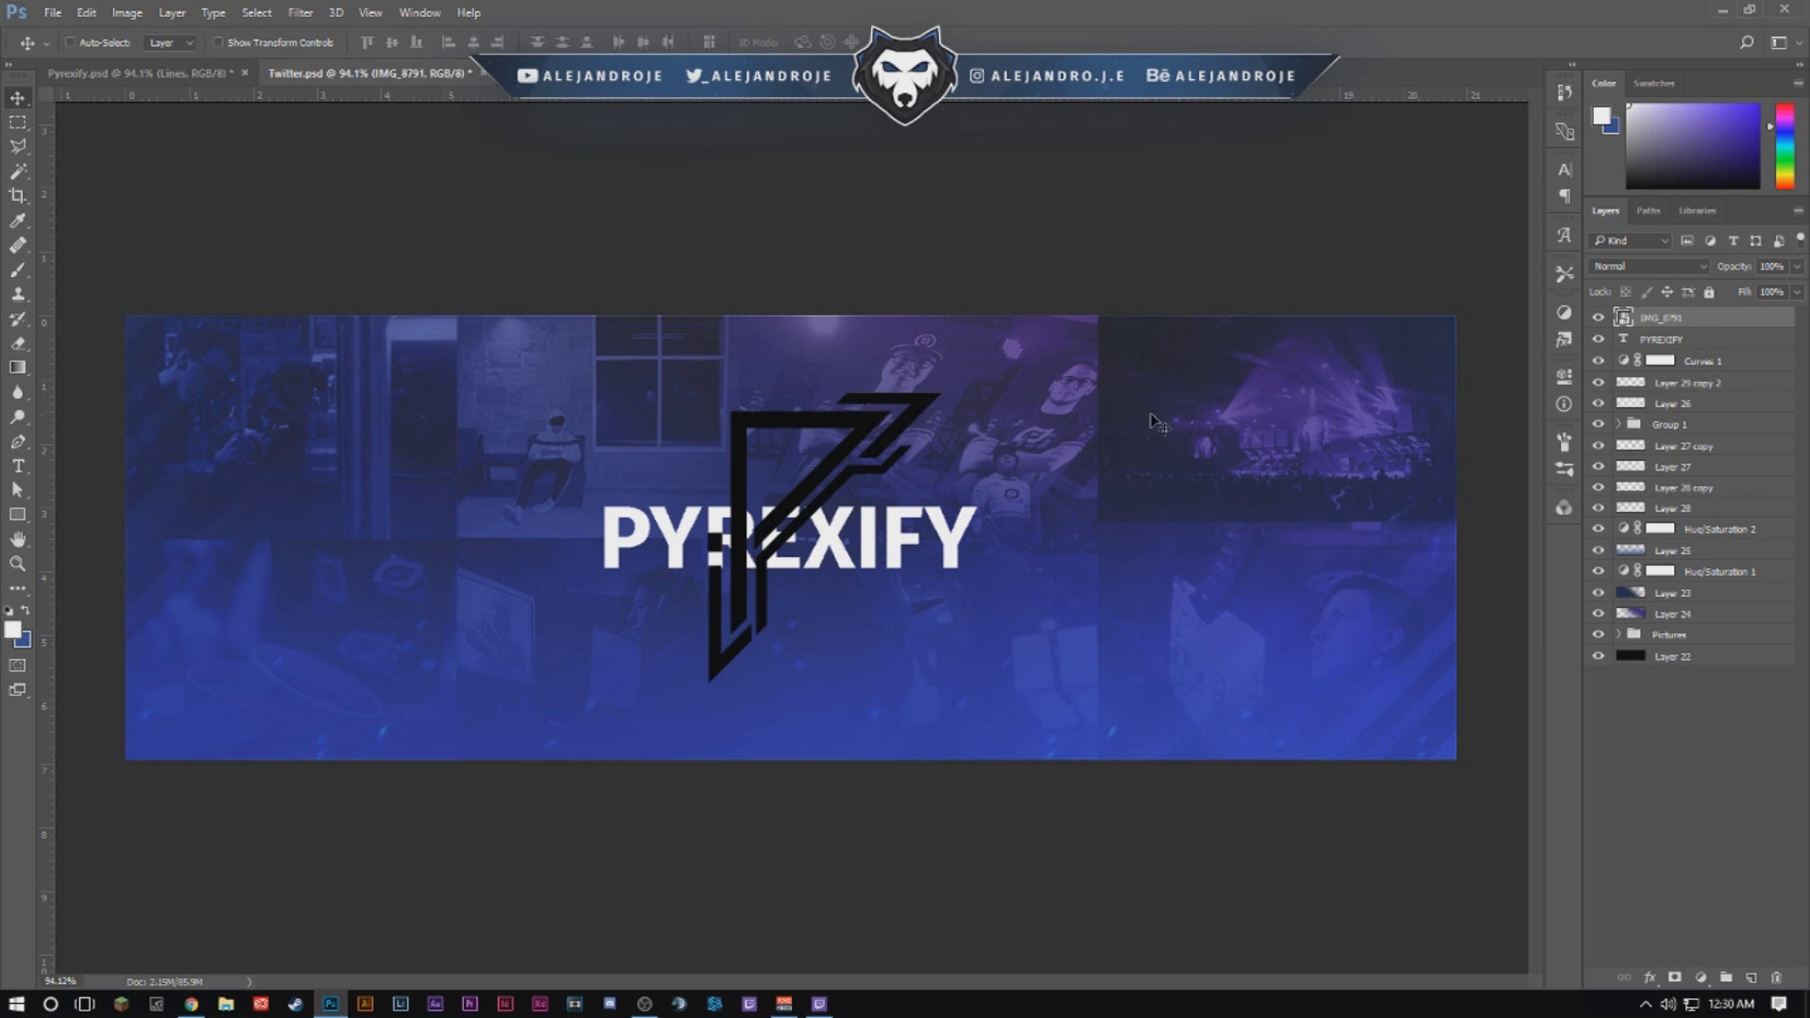
pyautogui.scroll(2, 858, 443)
pyautogui.scroll(2, 858, 443)
pyautogui.scroll(2, 818, 509)
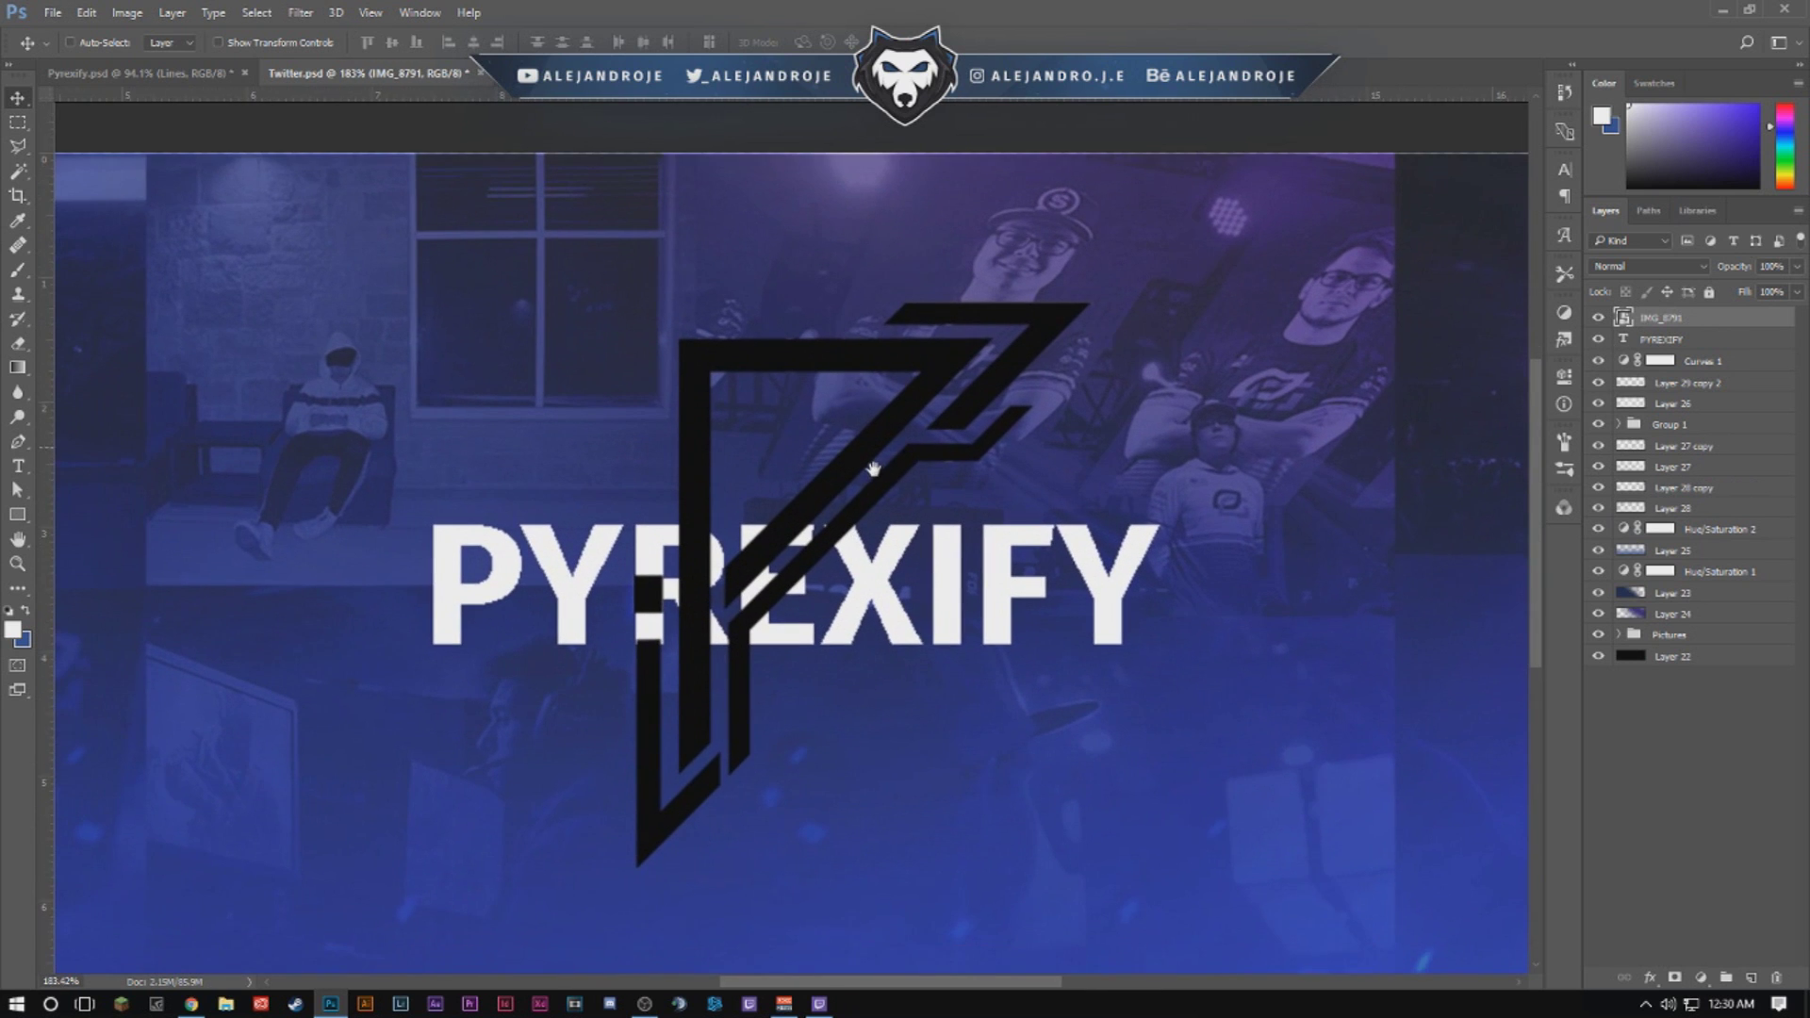
pyautogui.rightClick(1712, 318)
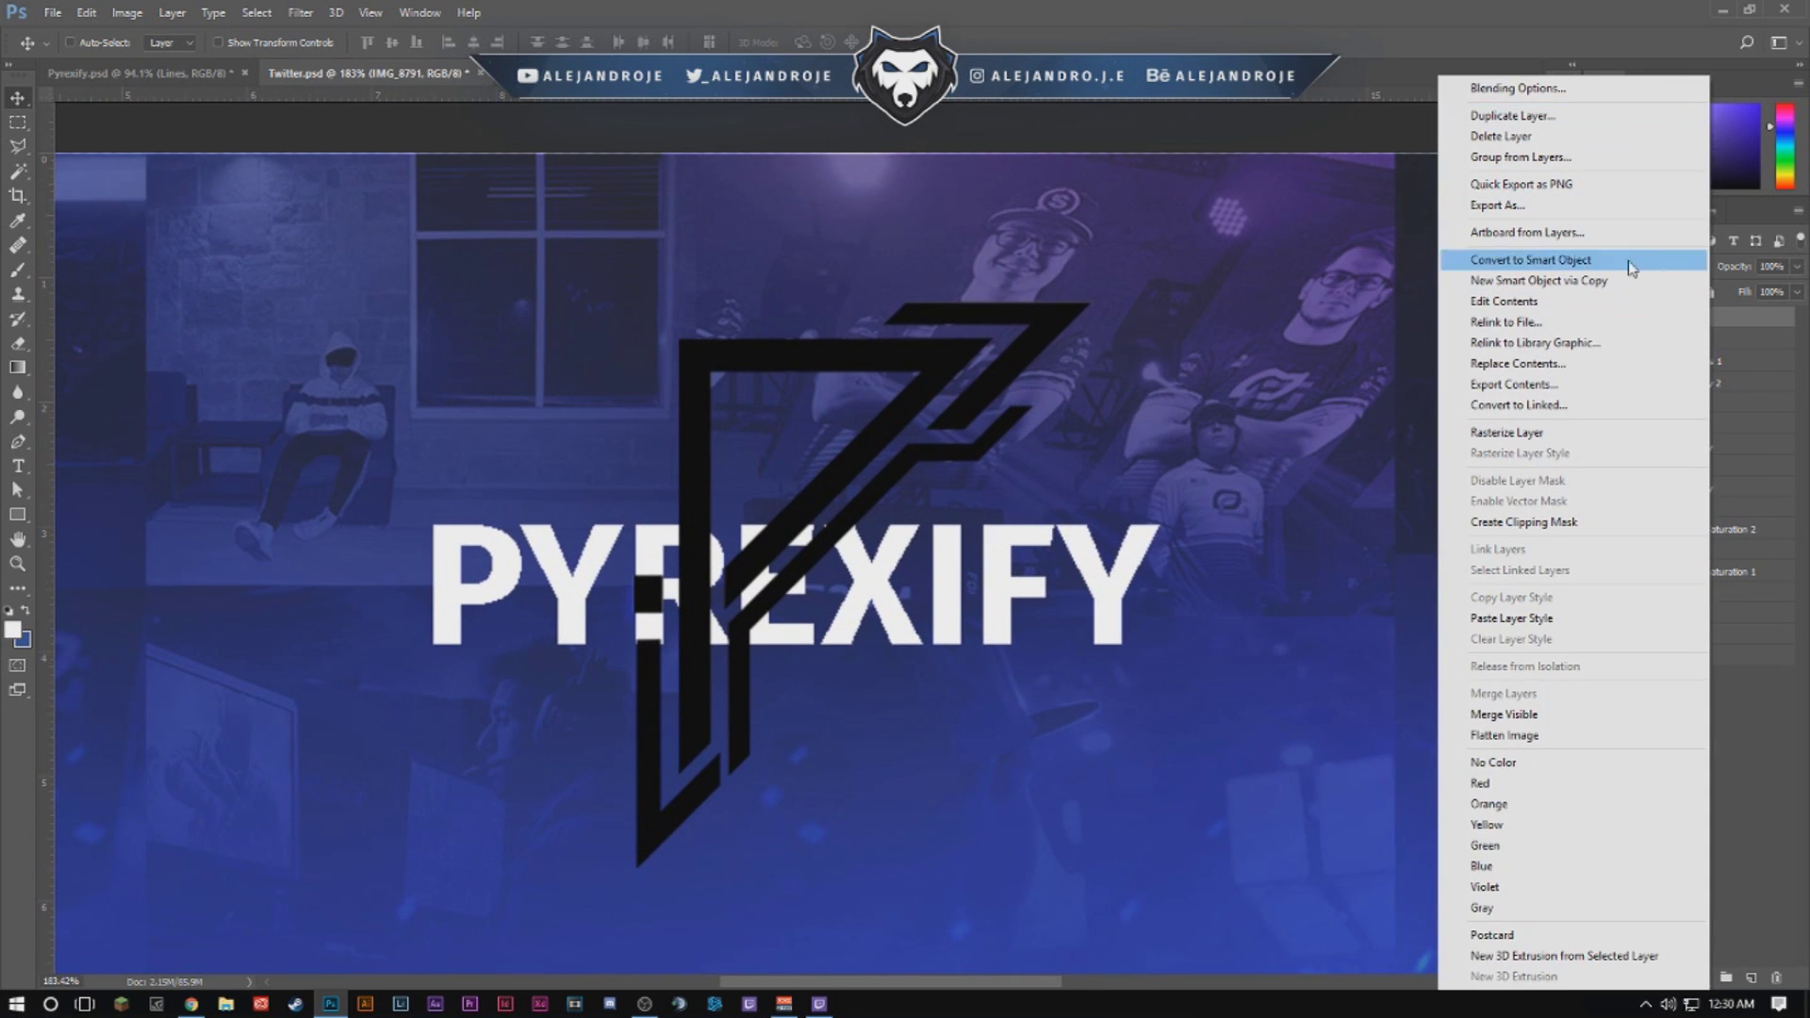
pyautogui.click(1699, 375)
pyautogui.click(1597, 318)
# Add a linear gradient overlay from white to #e4e4e4 at -90° to the PYREXIFY text.
pyautogui.rightClick(1691, 339)
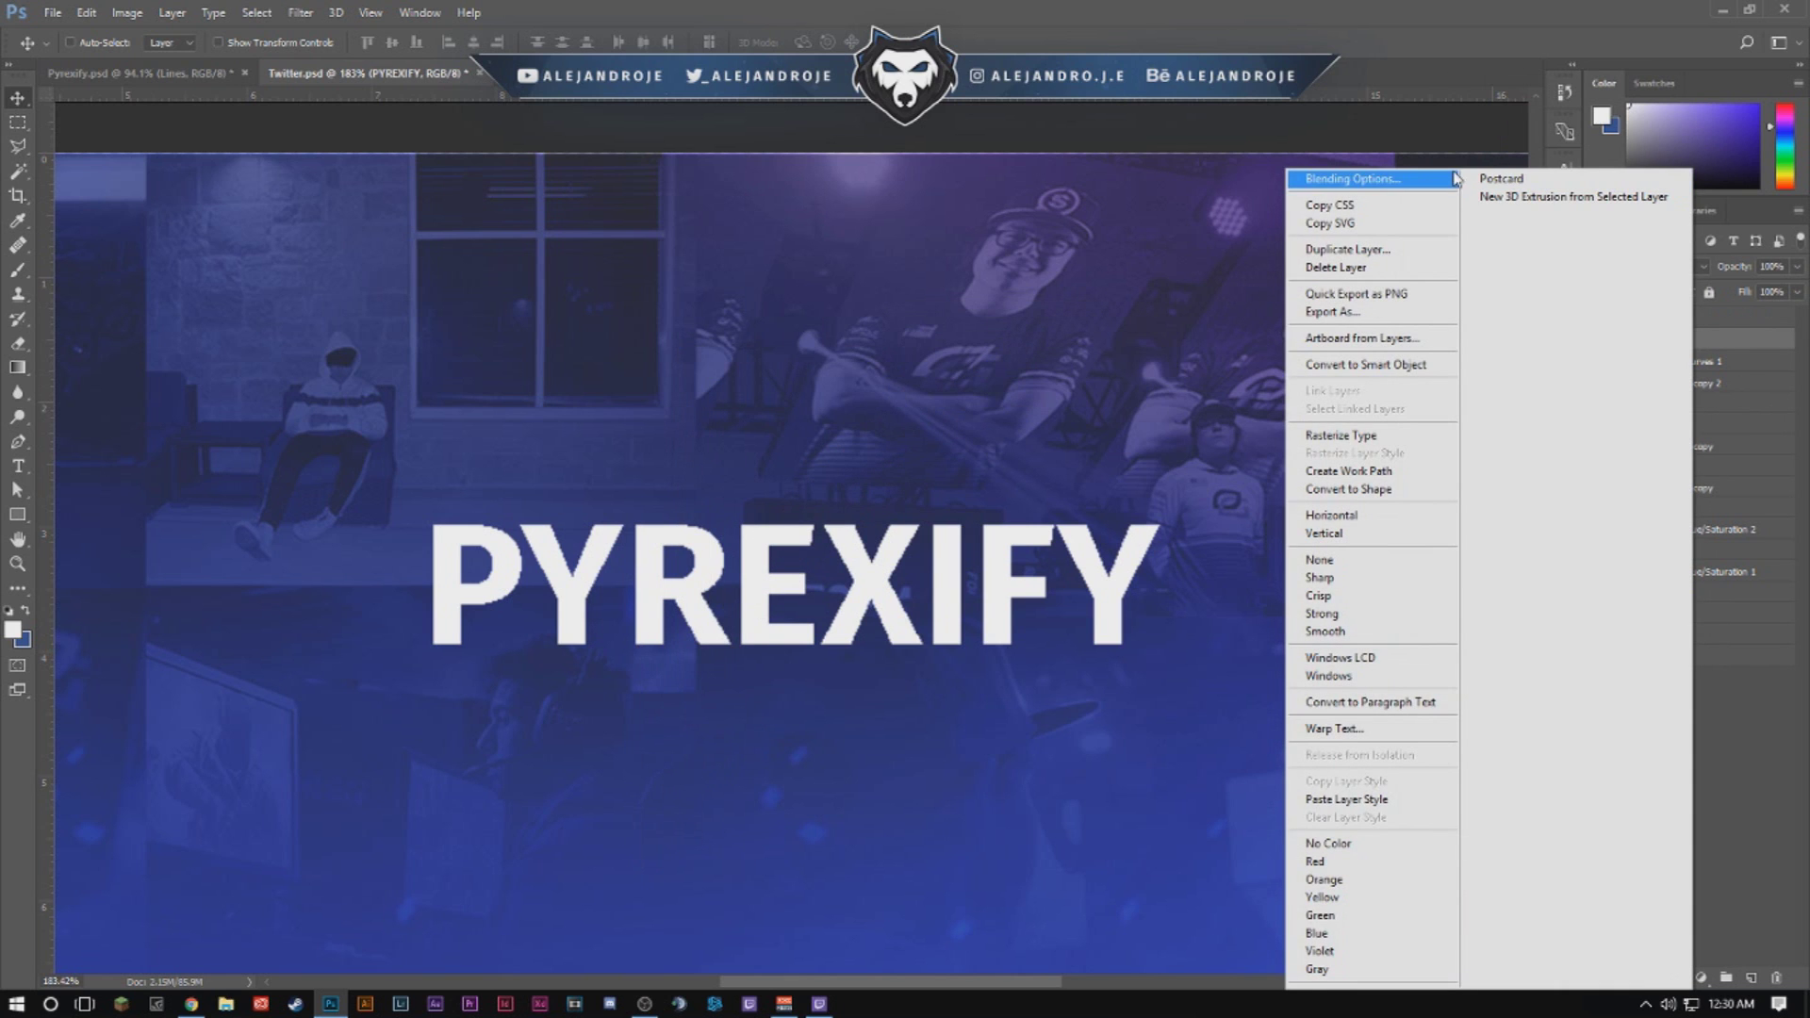
pyautogui.click(1433, 180)
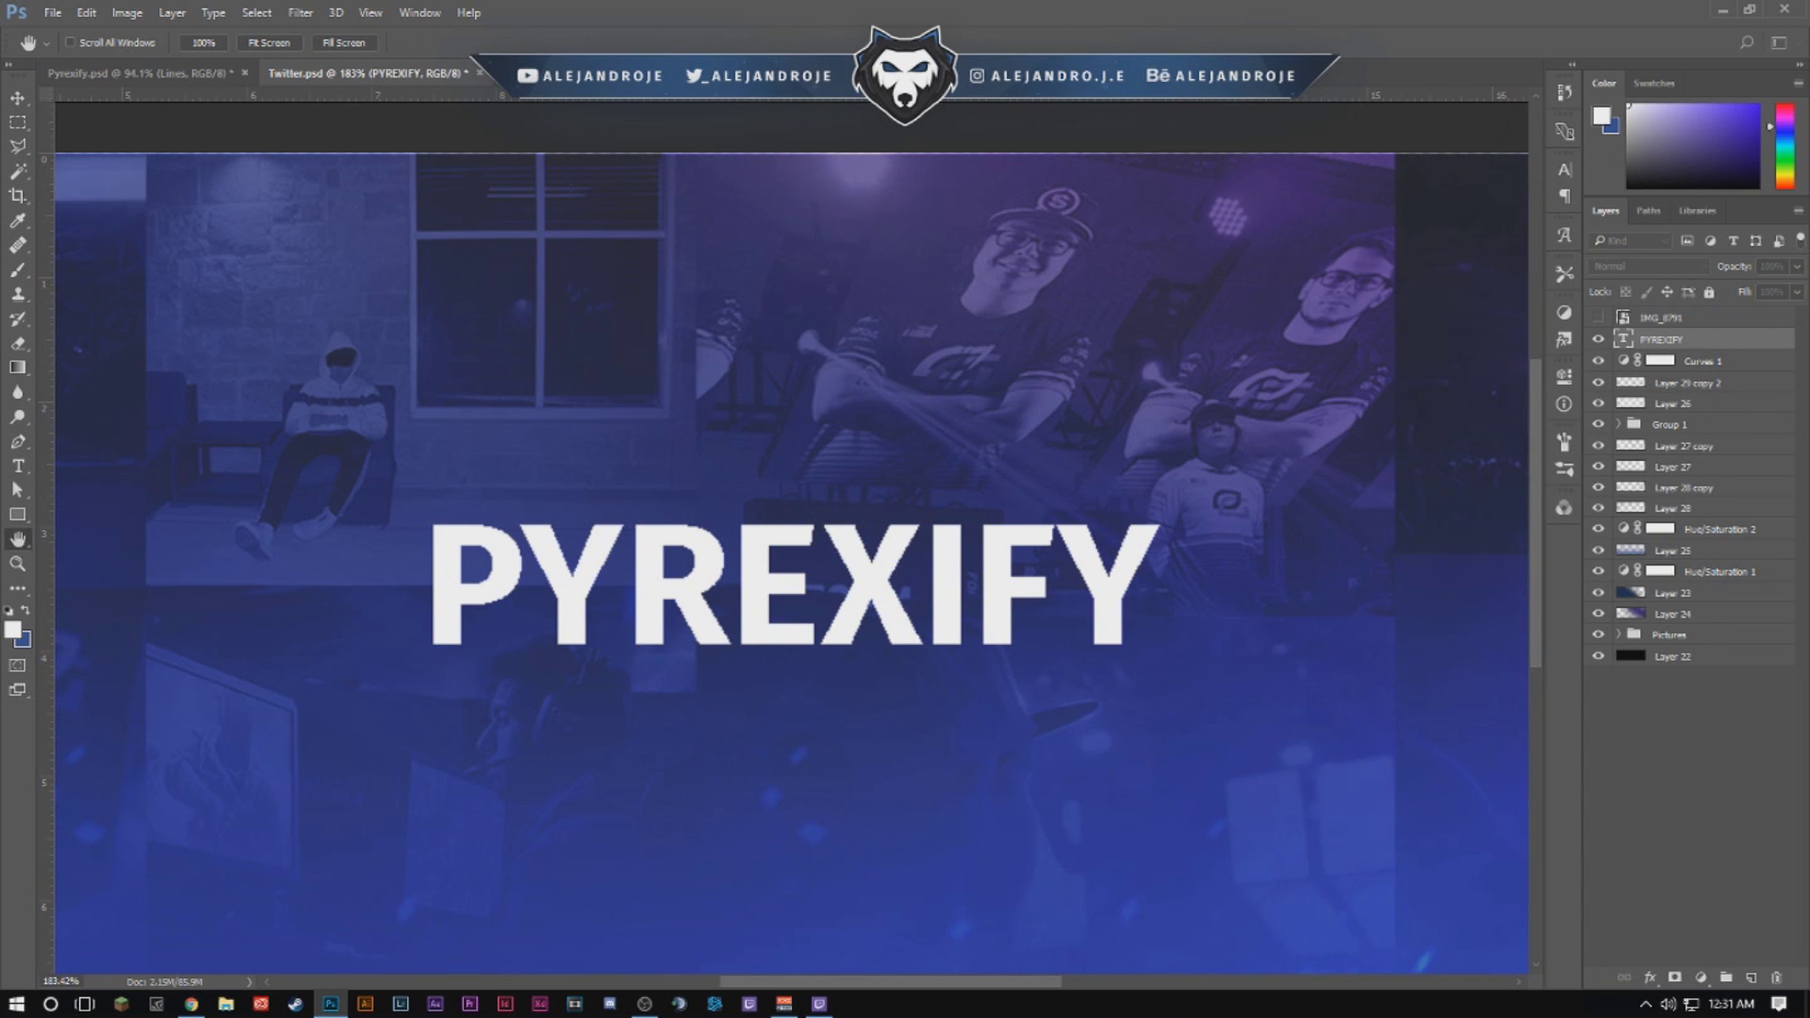
pyautogui.moveTo(999, 42); pyautogui.dragTo(965, 22)
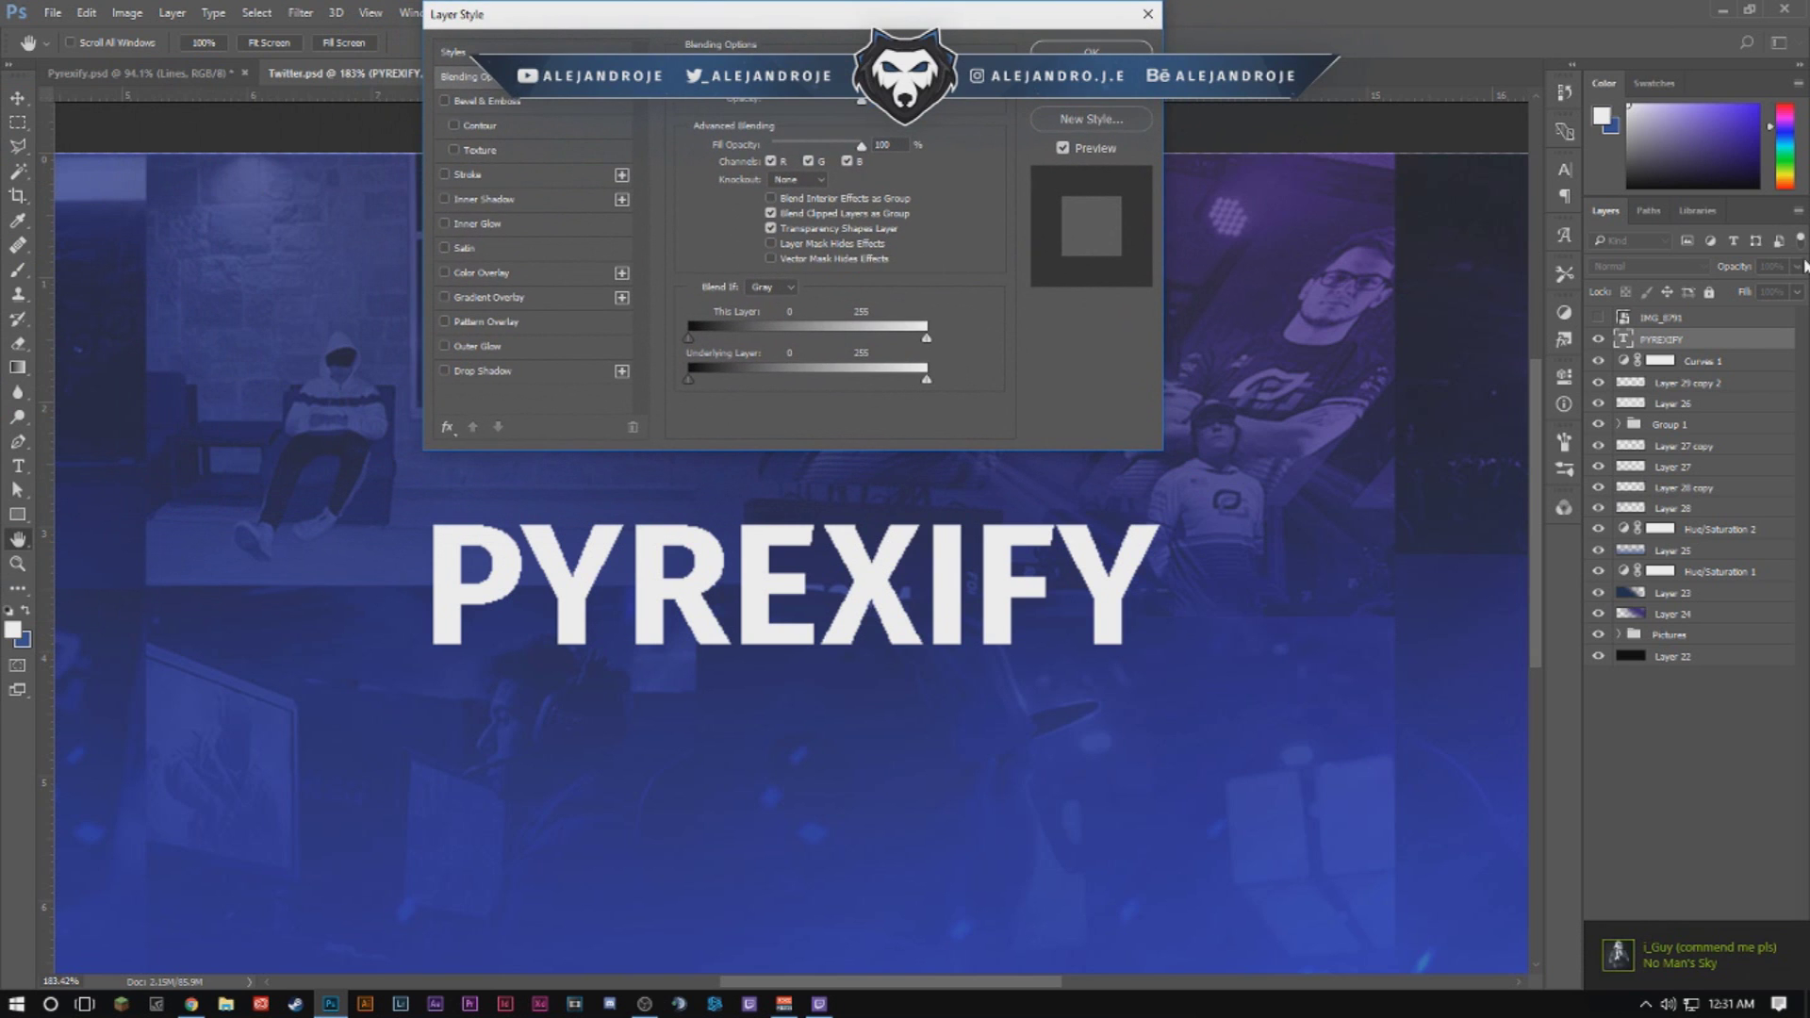
pyautogui.click(499, 297)
pyautogui.click(820, 122)
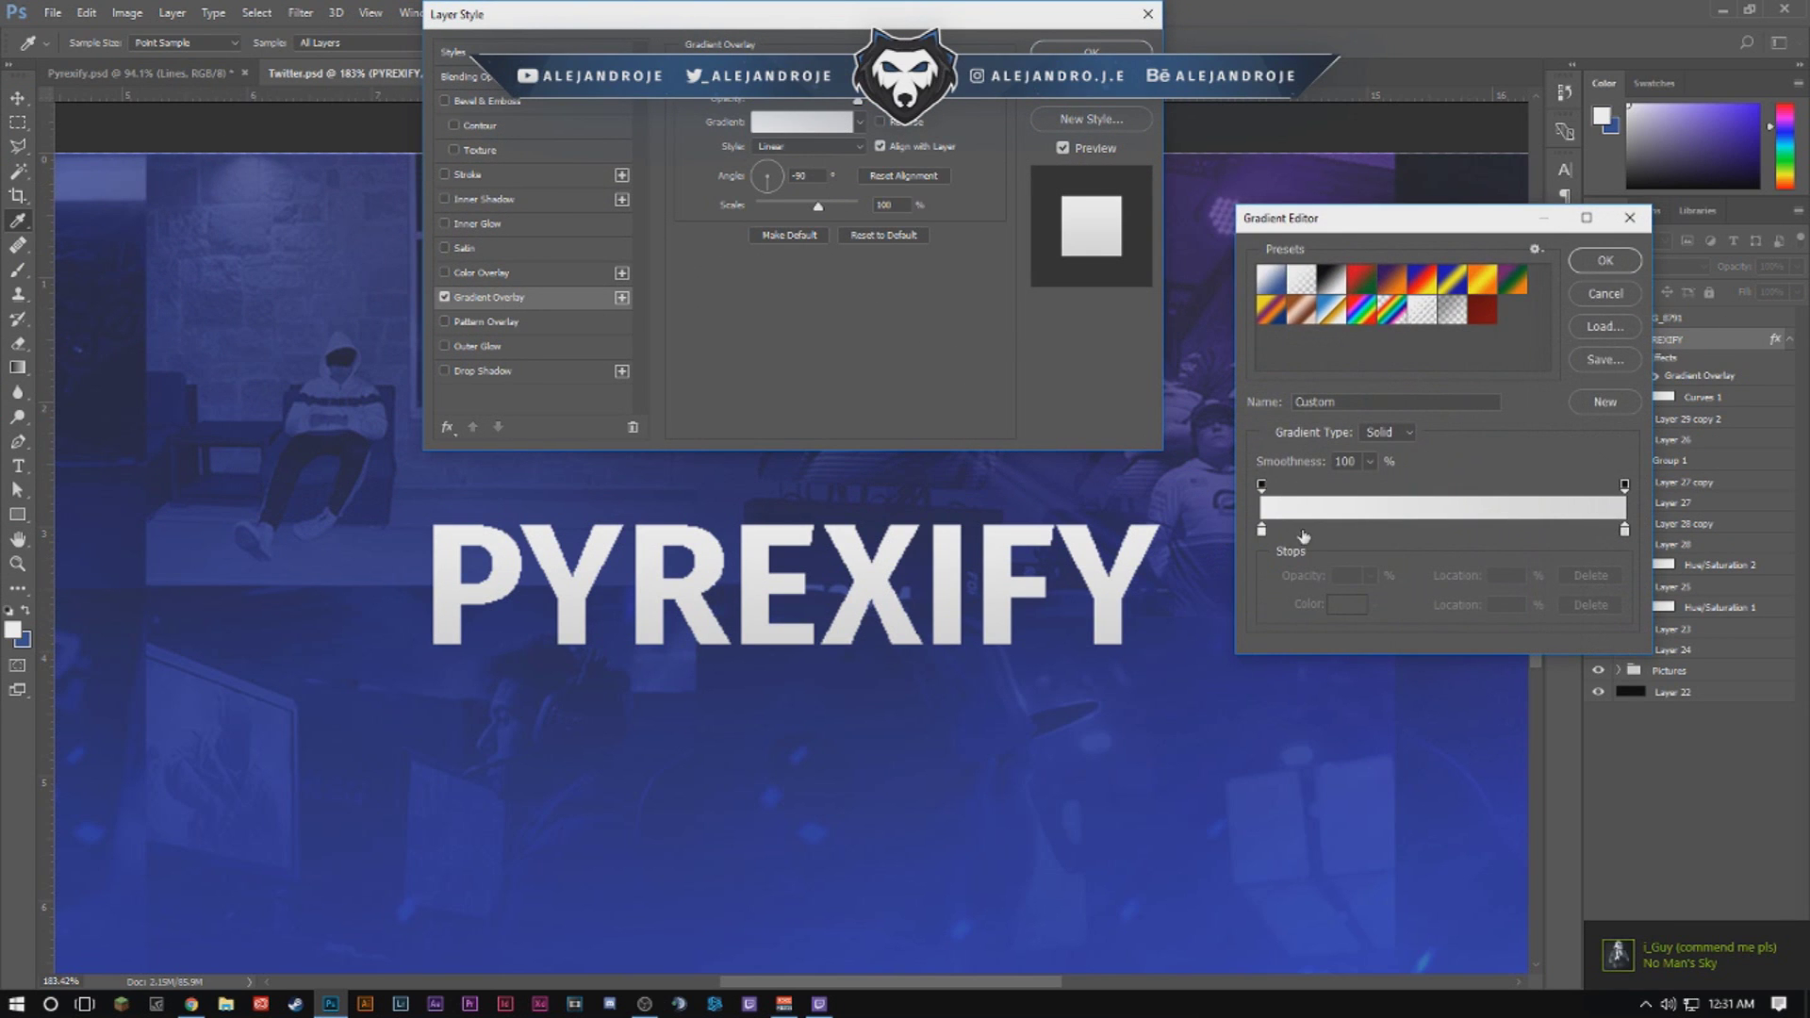
pyautogui.doubleClick(1624, 529)
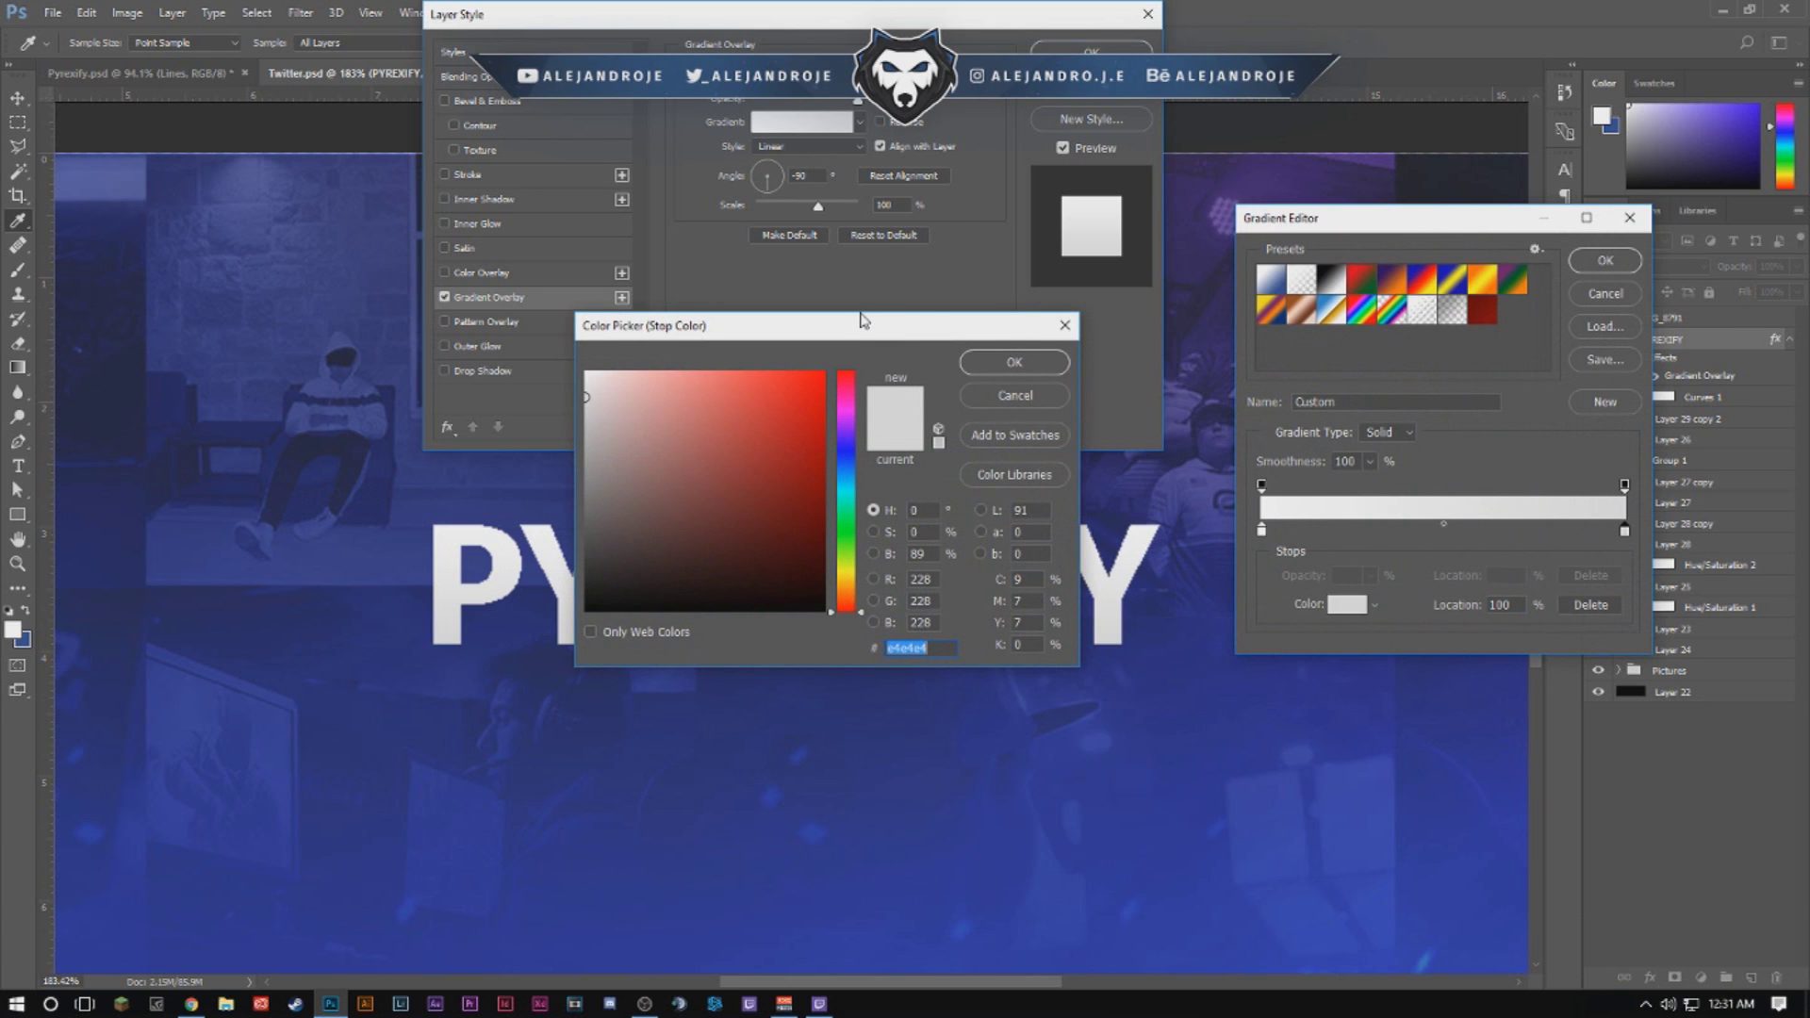
pyautogui.click(1013, 362)
pyautogui.doubleClick(1261, 529)
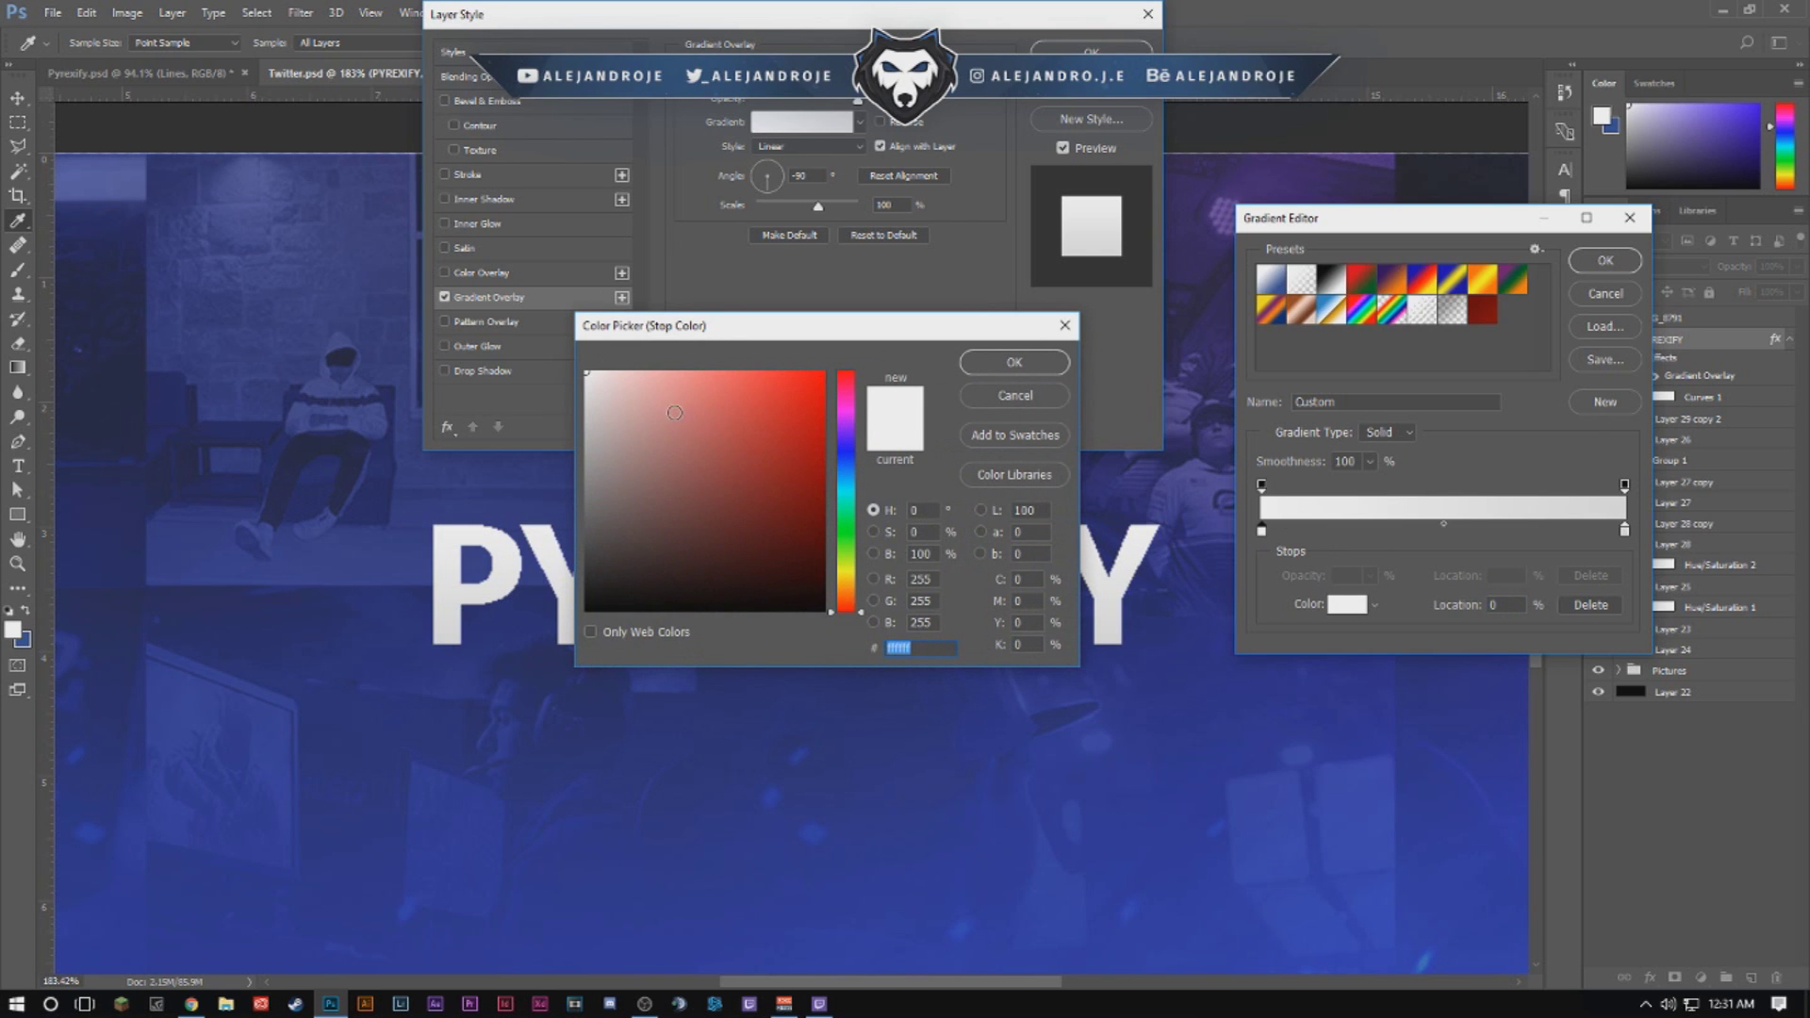
pyautogui.click(1013, 362)
pyautogui.click(1612, 261)
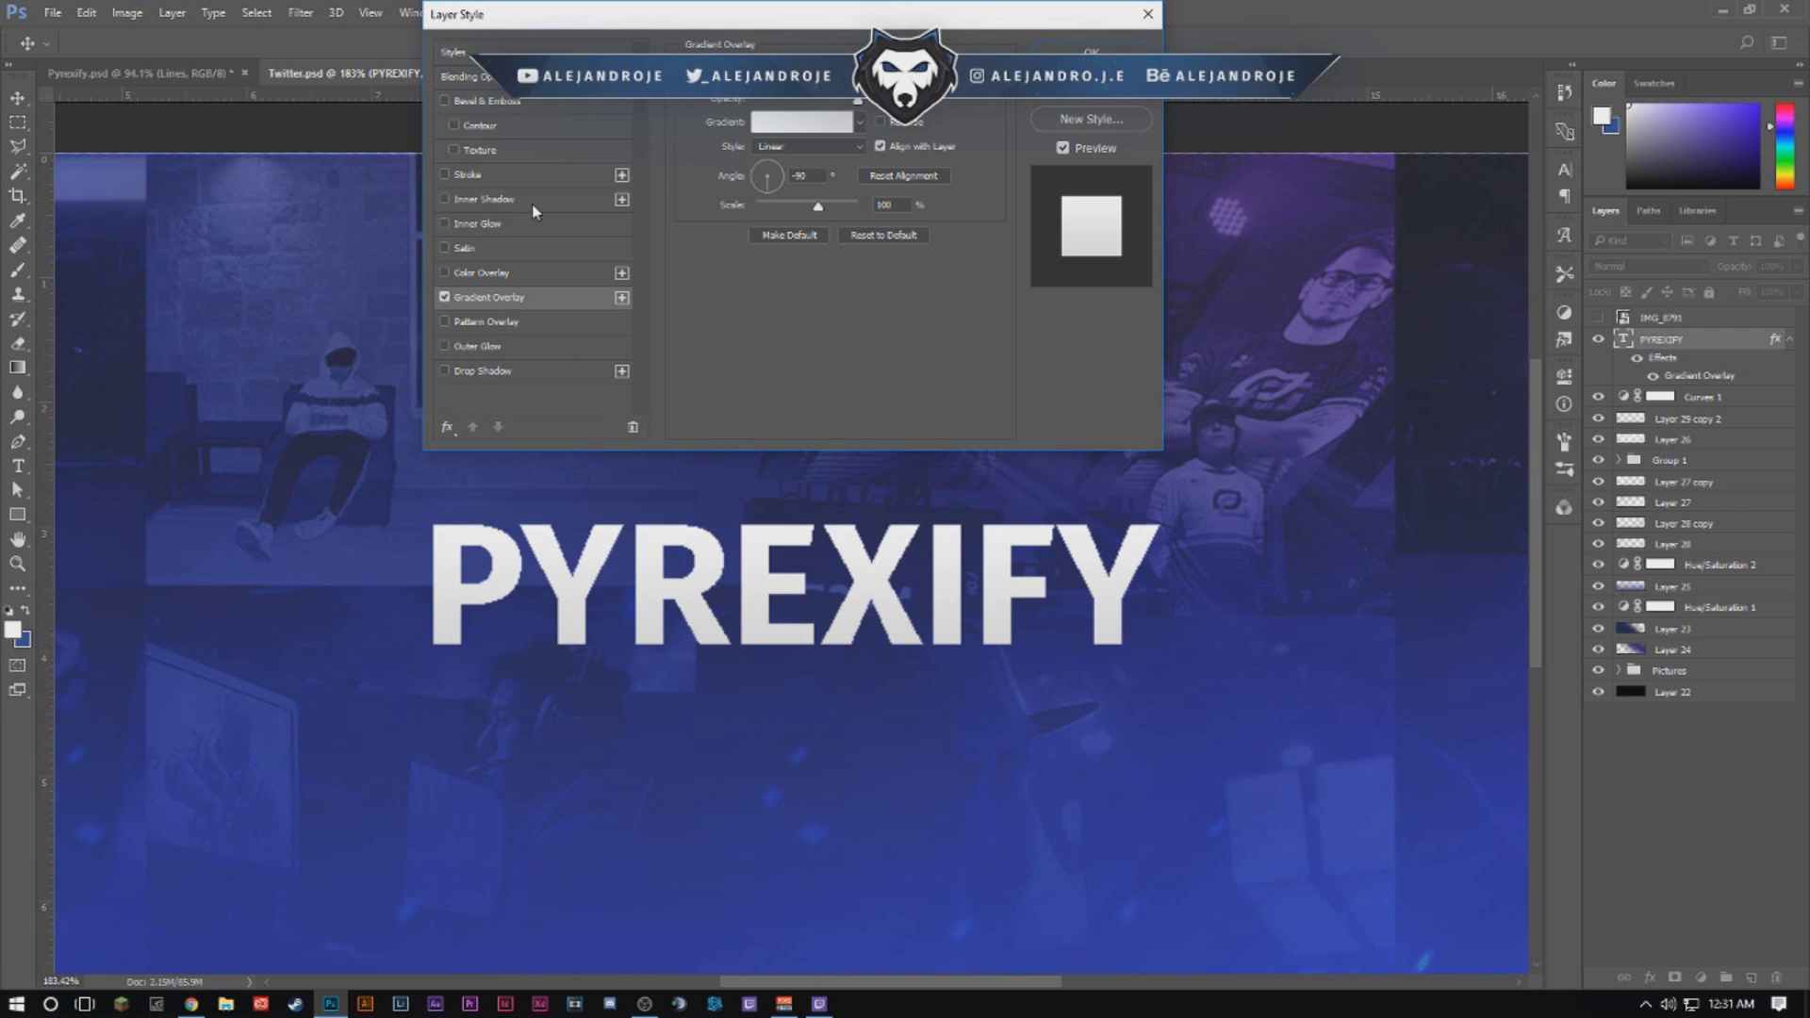
# Add a soft drop shadow to the PYREXIFY text with a 120° angle, 4 px distance and 8 px size.
pyautogui.click(490, 371)
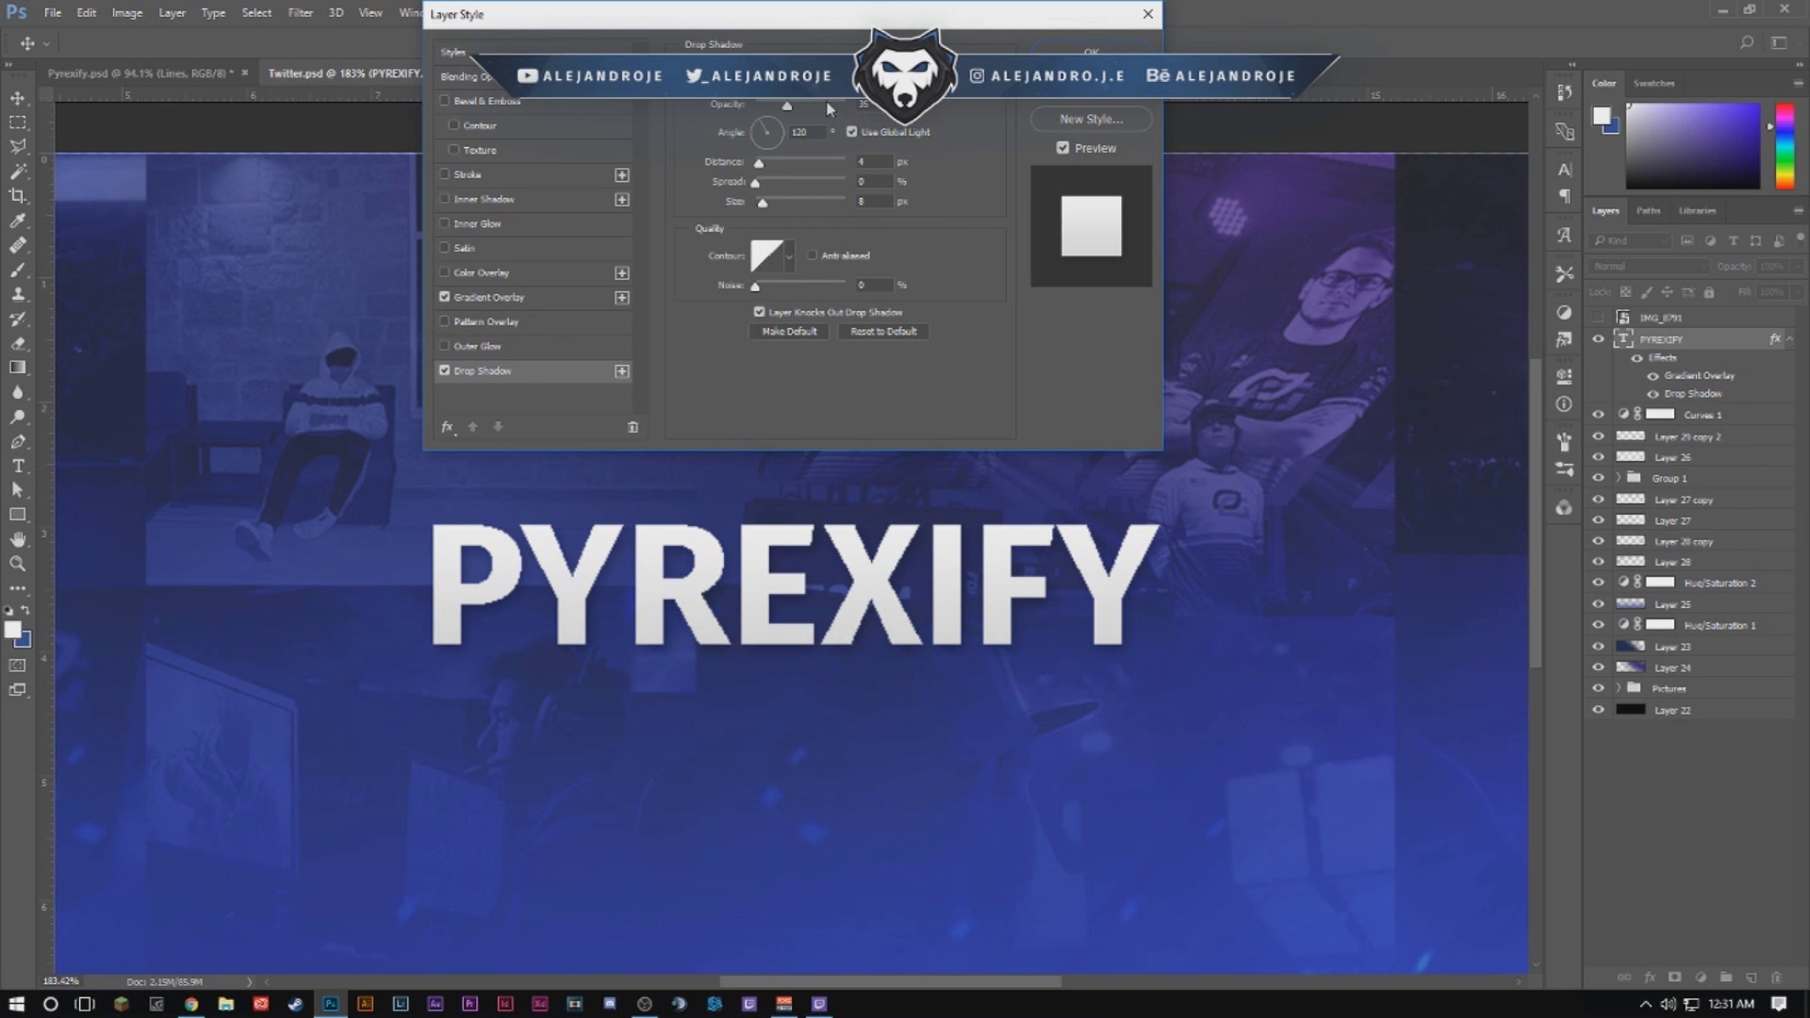
pyautogui.click(767, 106)
pyautogui.press('Return')
pyautogui.hotkey('ctrl', '1')
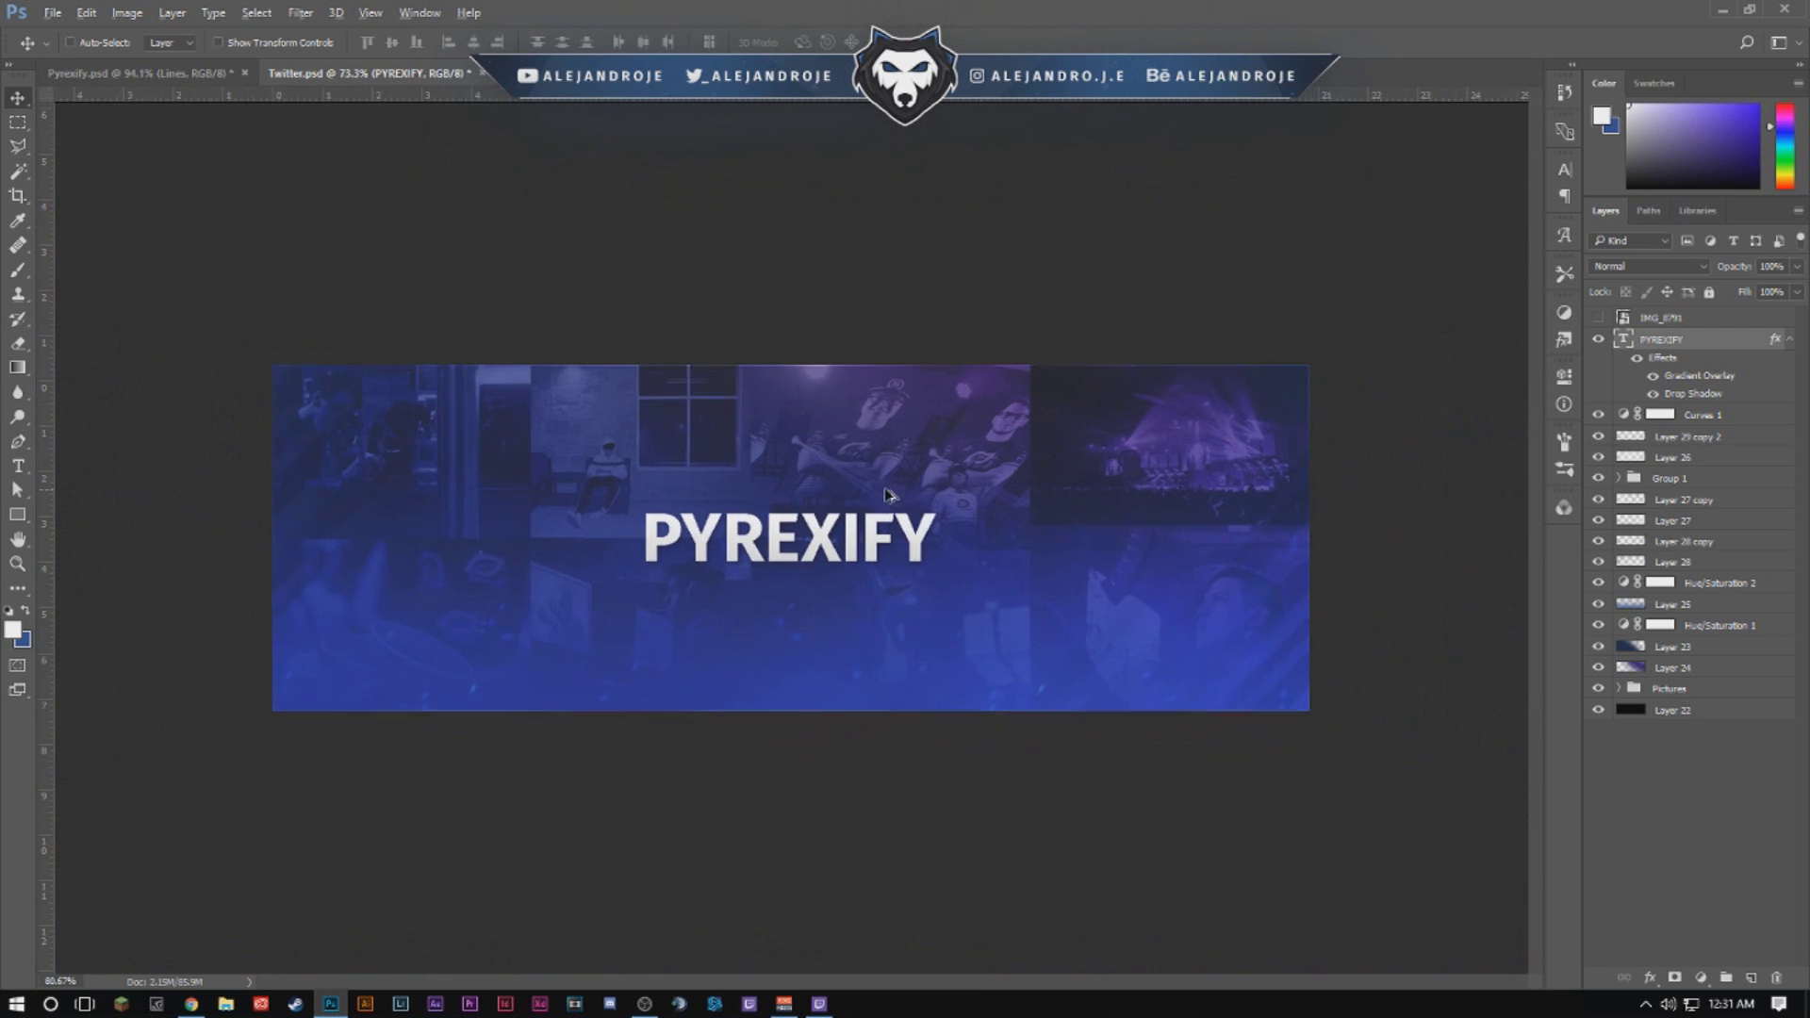
# Collapse the PYREXIFY layer's effects list, then show and select the IMG_8791 logo layer.
pyautogui.scroll(2, 779, 568)
pyautogui.scroll(-6, 779, 563)
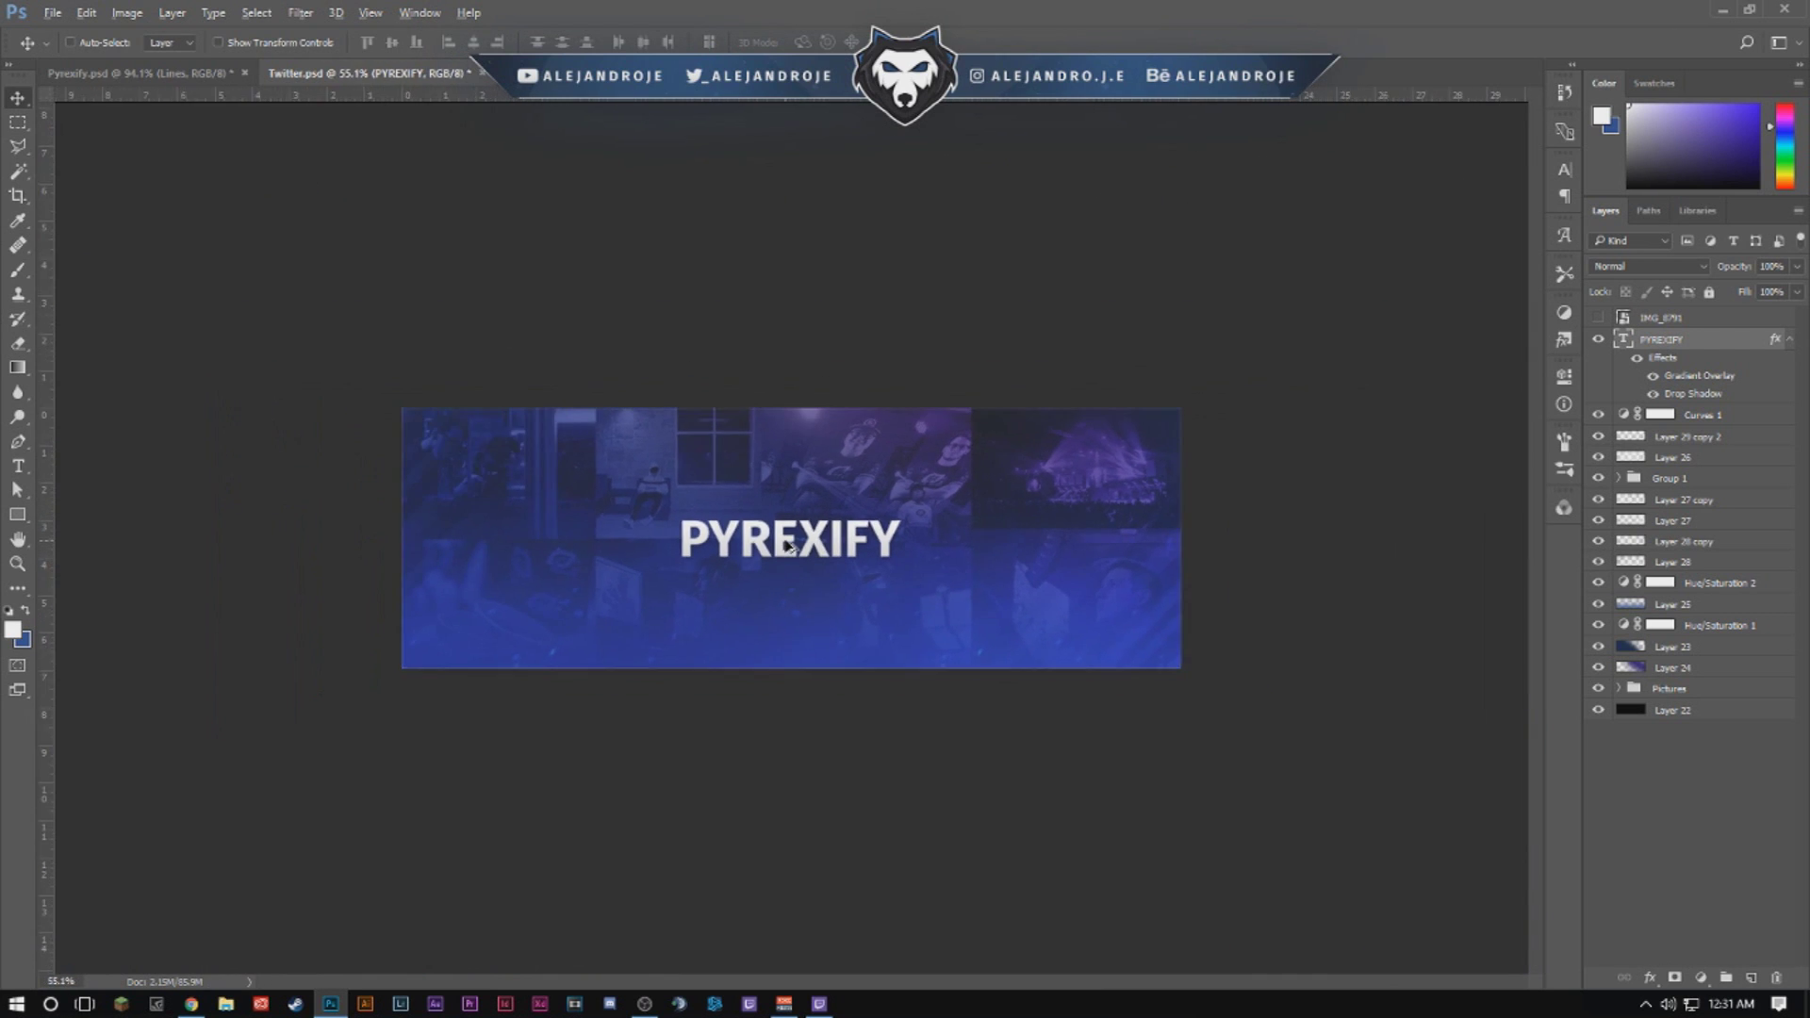
pyautogui.scroll(5, 852, 586)
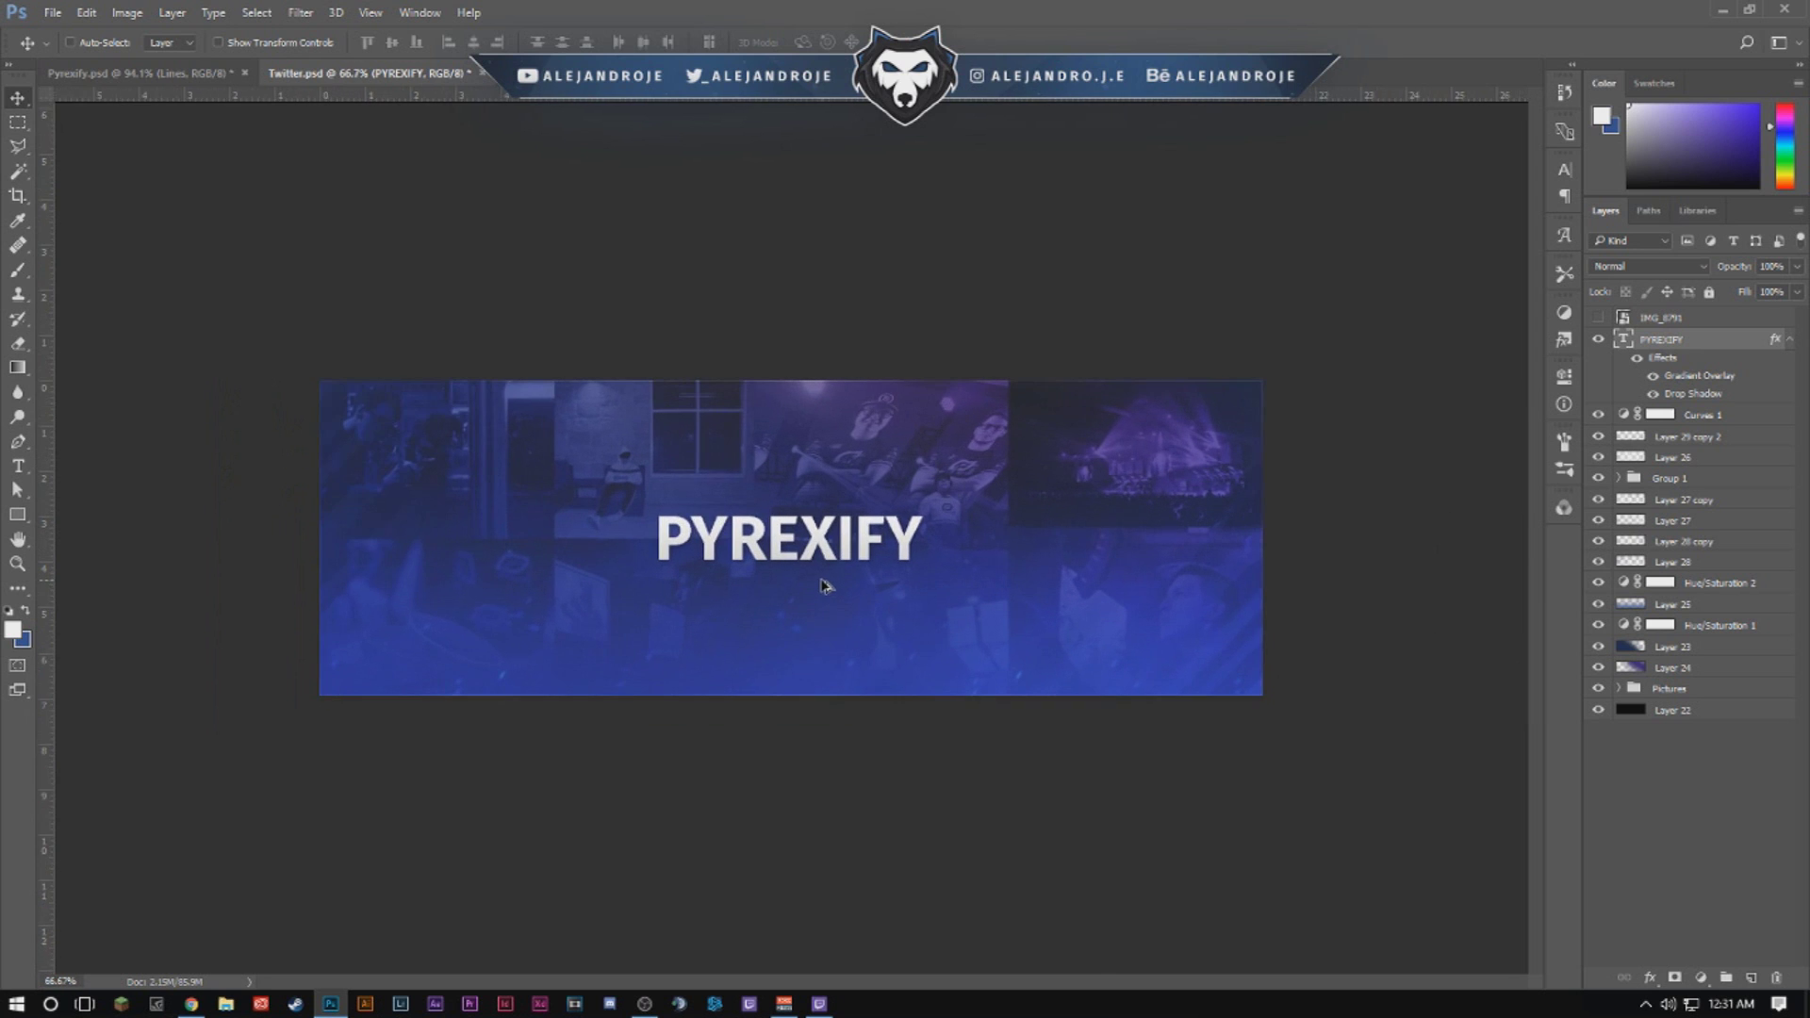
pyautogui.scroll(2, 802, 567)
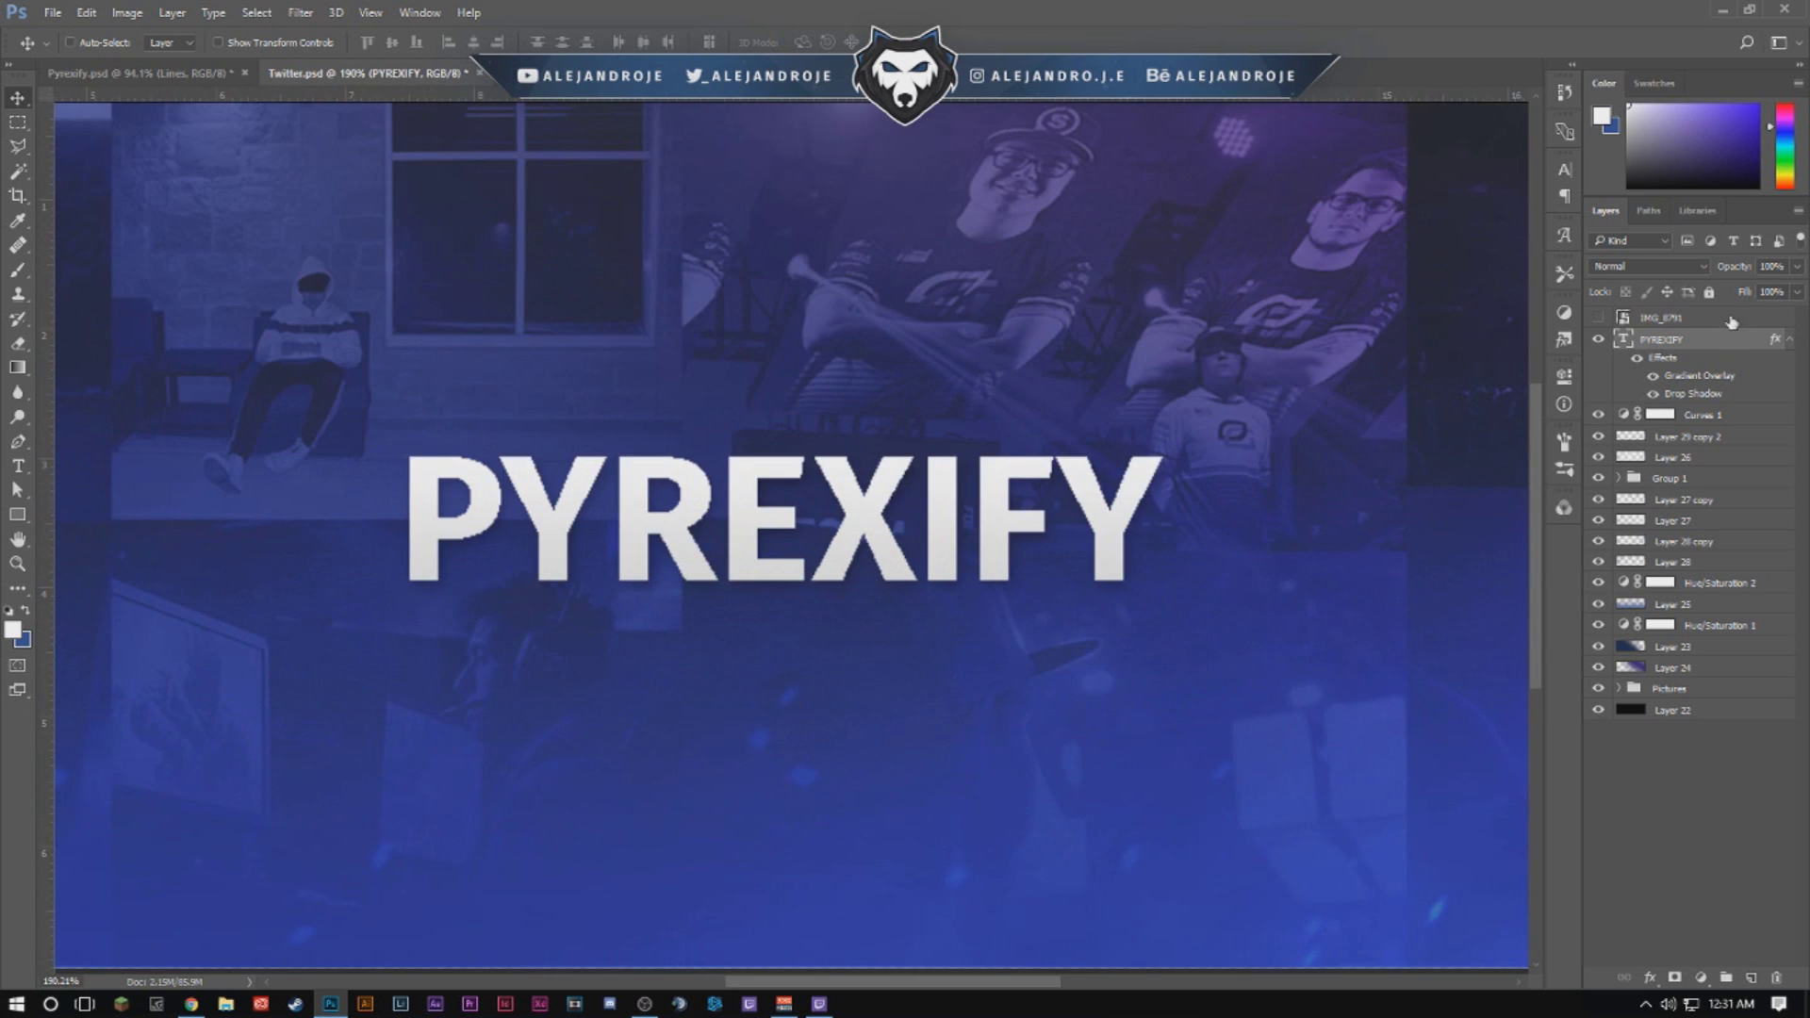
pyautogui.click(1790, 341)
pyautogui.click(1598, 318)
pyautogui.click(1672, 317)
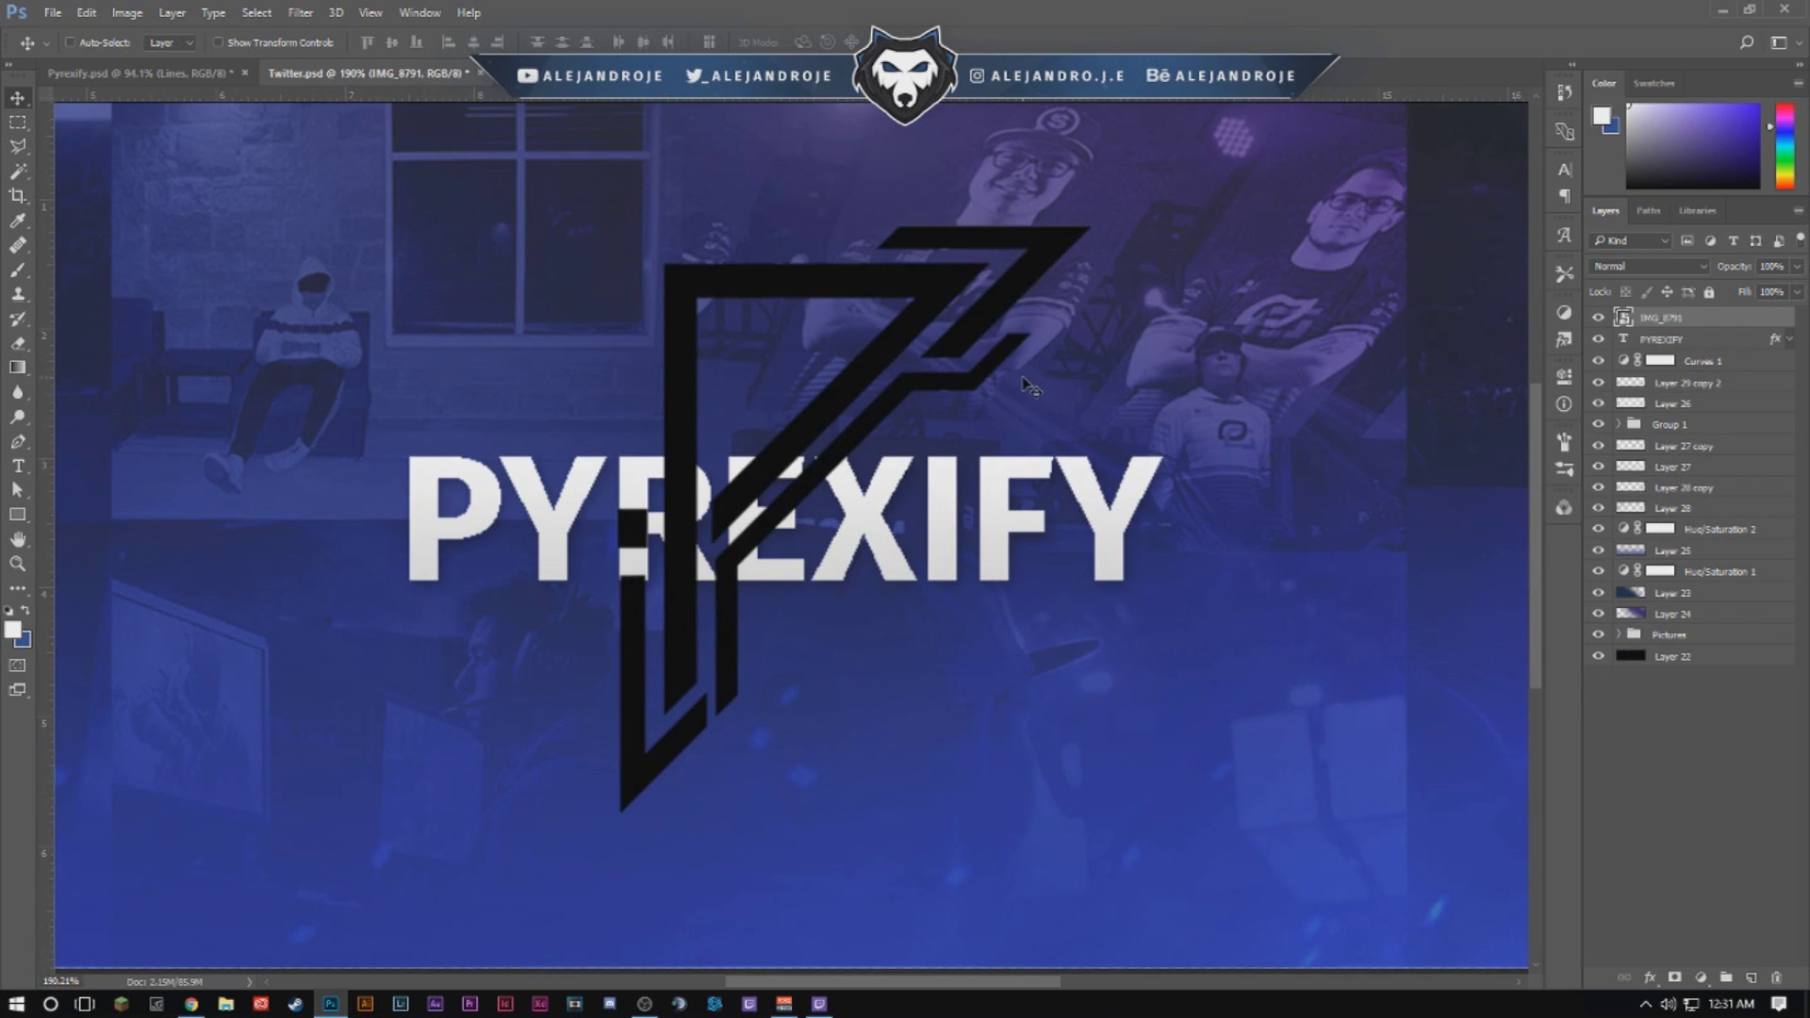
pyautogui.hotkey('ctrl', 't')
pyautogui.scroll(-1, 1018, 377)
pyautogui.hotkey('alt', 'space')
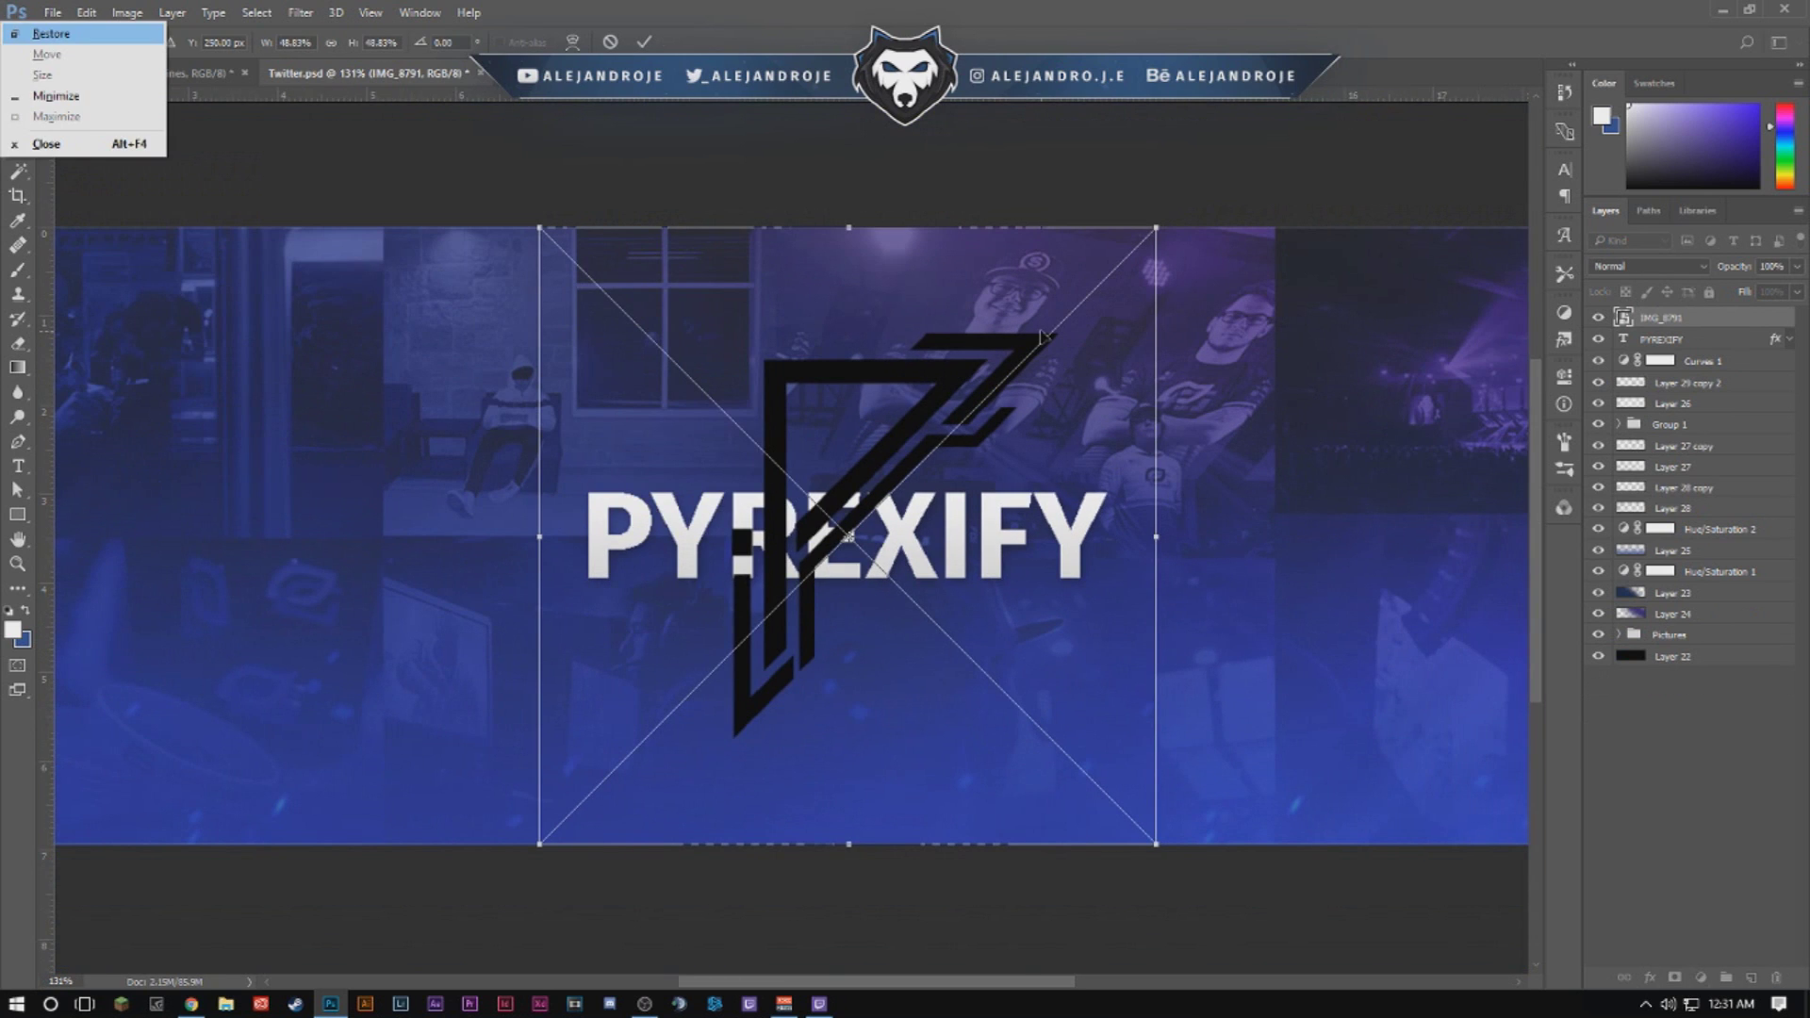
pyautogui.press('Escape')
pyautogui.press('Return')
# Rasterize the IMG_8791 logo layer and scale the logo down to about 18%.
pyautogui.rightClick(1730, 325)
pyautogui.click(1607, 429)
pyautogui.hotkey('ctrl', 't')
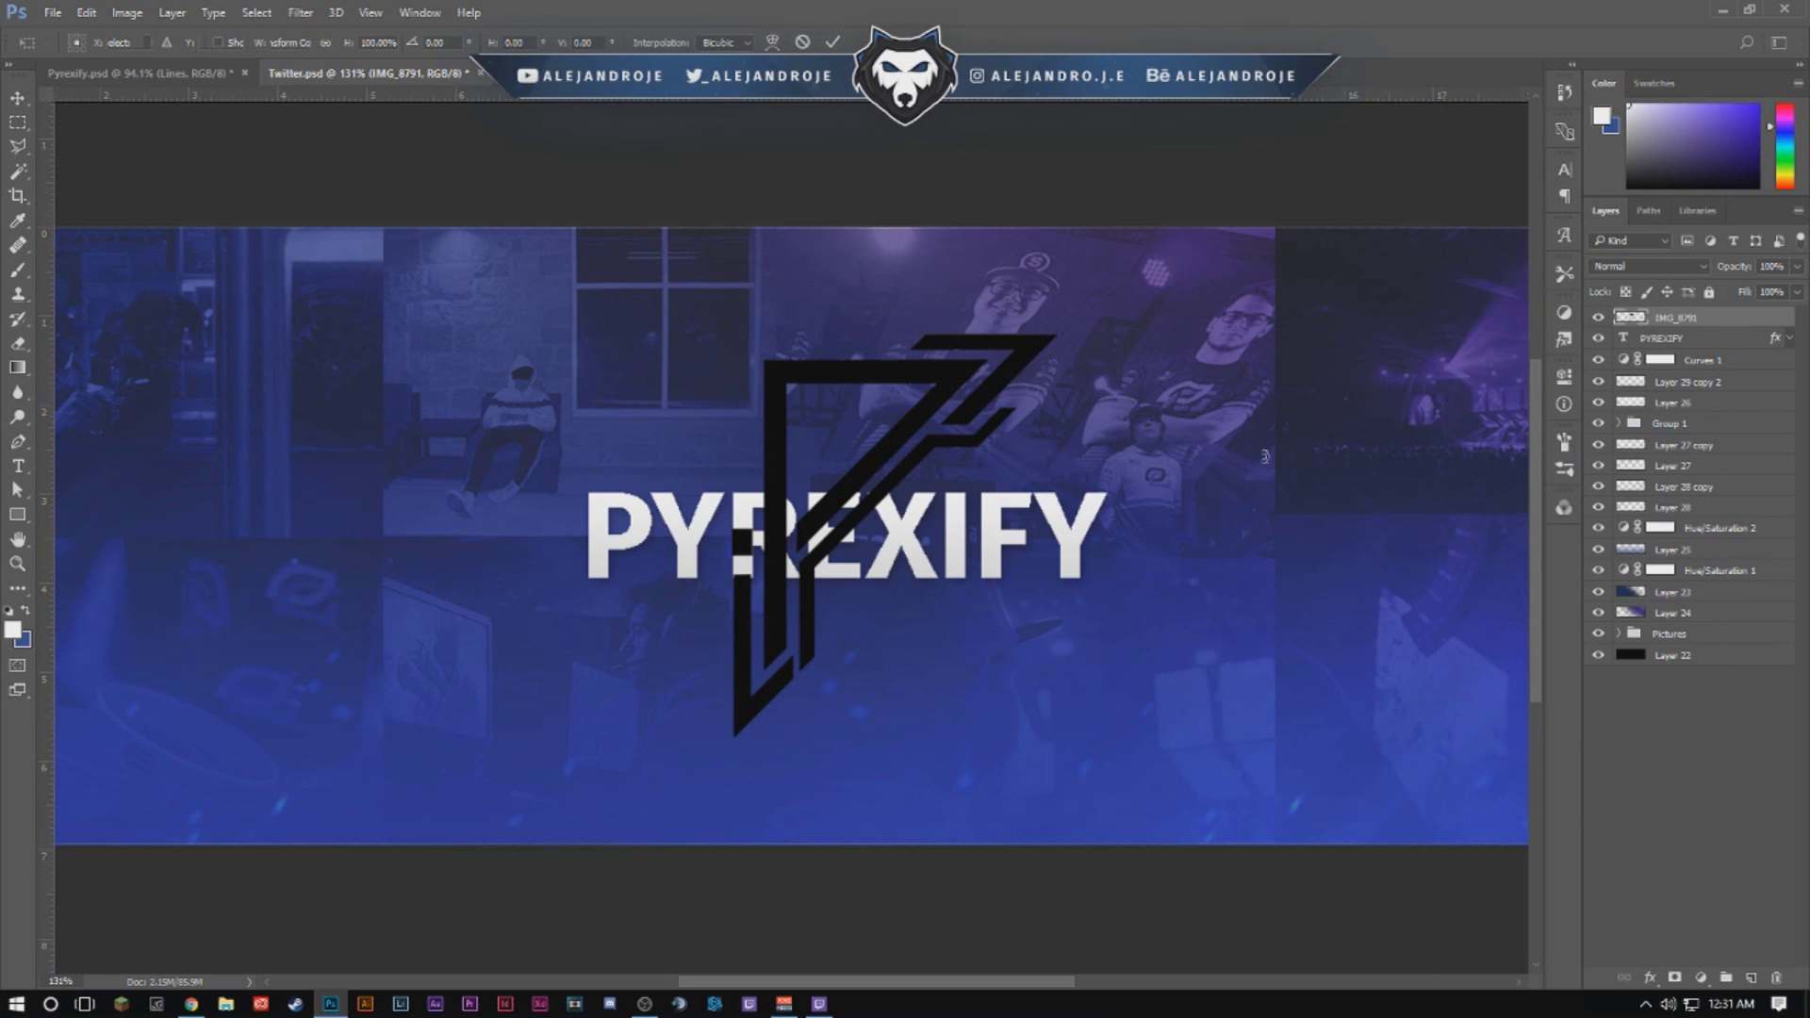
pyautogui.moveTo(1046, 730); pyautogui.dragTo(822, 365)
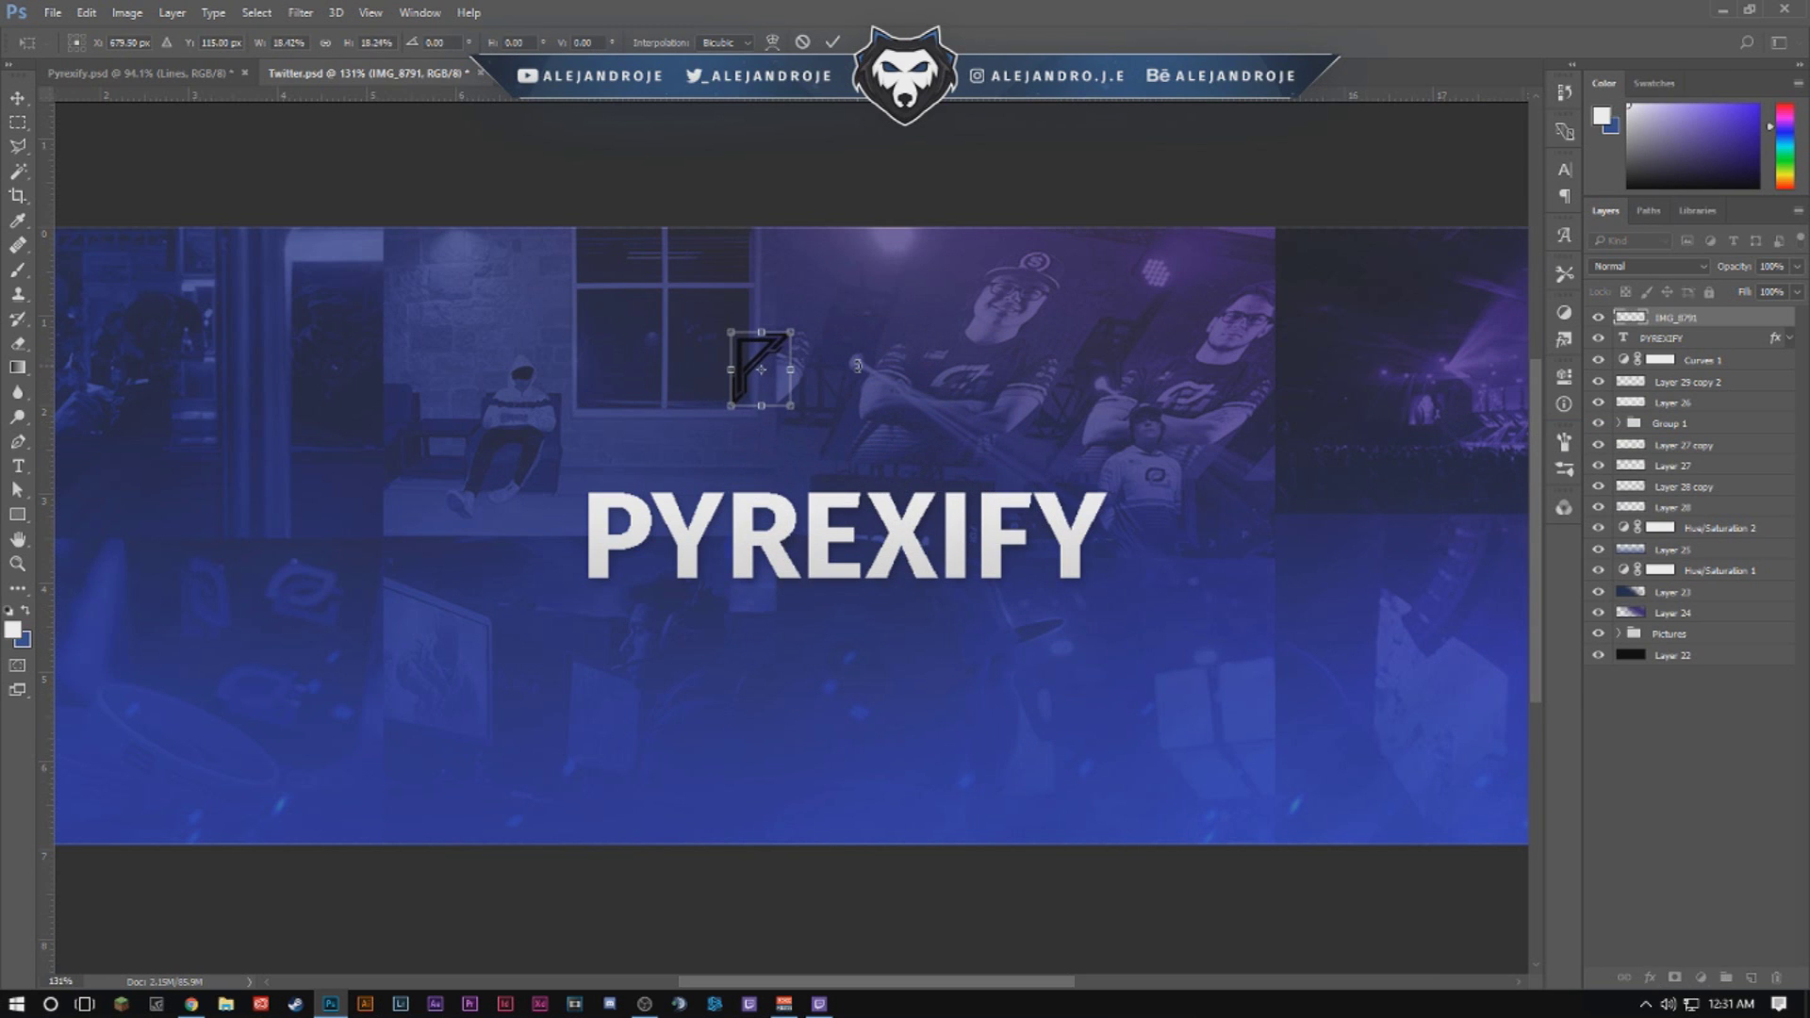
pyautogui.press('Return')
# Centre the logo horizontally on the canvas and move it down to just above the PYREXIFY text.
pyautogui.hotkey('ctrl', 'a')
pyautogui.click(470, 42)
pyautogui.hotkey('ctrl', 'd')
pyautogui.moveTo(910, 280); pyautogui.dragTo(911, 362)
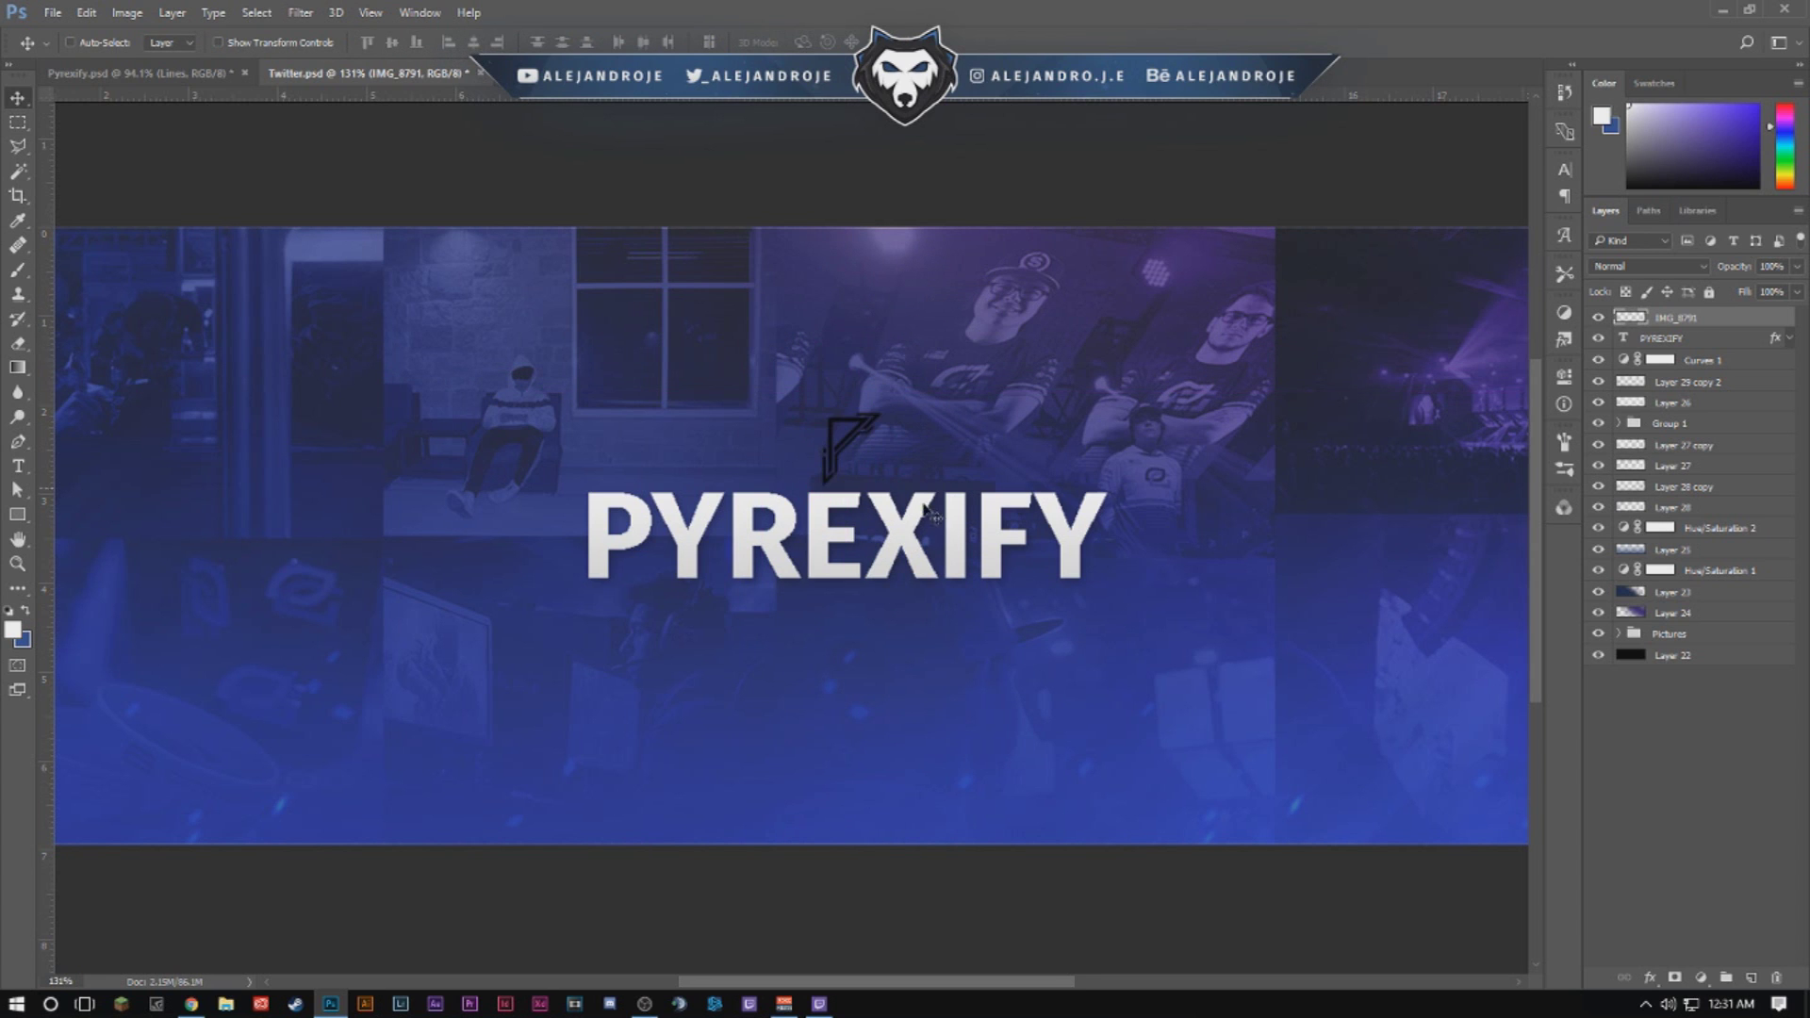
# Shrink the logo slightly and recentre it horizontally on the canvas, then clear the selection.
pyautogui.scroll(3, 919, 490)
pyautogui.hotkey('ctrl', 't')
pyautogui.moveTo(812, 470)
pyautogui.mouseDown()
pyautogui.moveTo(799, 428)
pyautogui.moveTo(797, 445)
pyautogui.mouseUp()
pyautogui.press('Return')
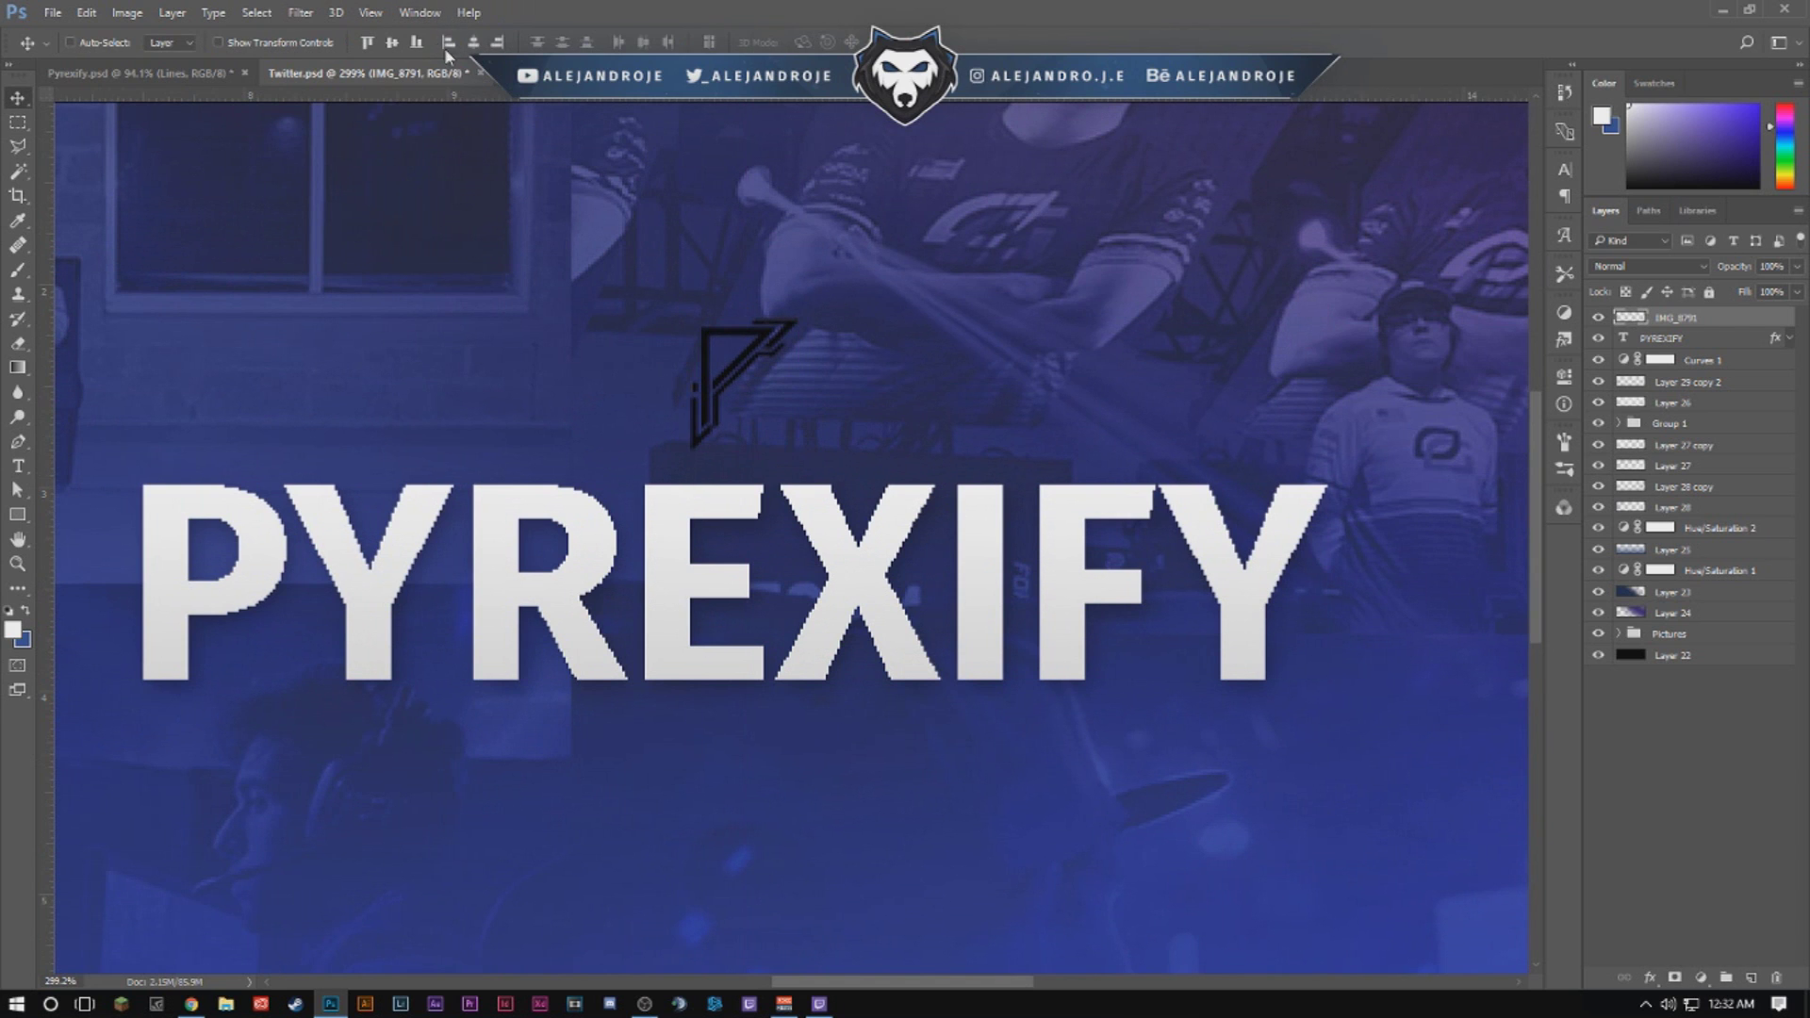
pyautogui.press('d')
pyautogui.hotkey('ctrl', '0')
pyautogui.hotkey('ctrl', 'a')
pyautogui.hotkey('ctrl', 'd')
# Apply the PYREXIFY text's gradient overlay and drop shadow style to the IMG_8791 logo layer.
pyautogui.rightClick(1711, 341)
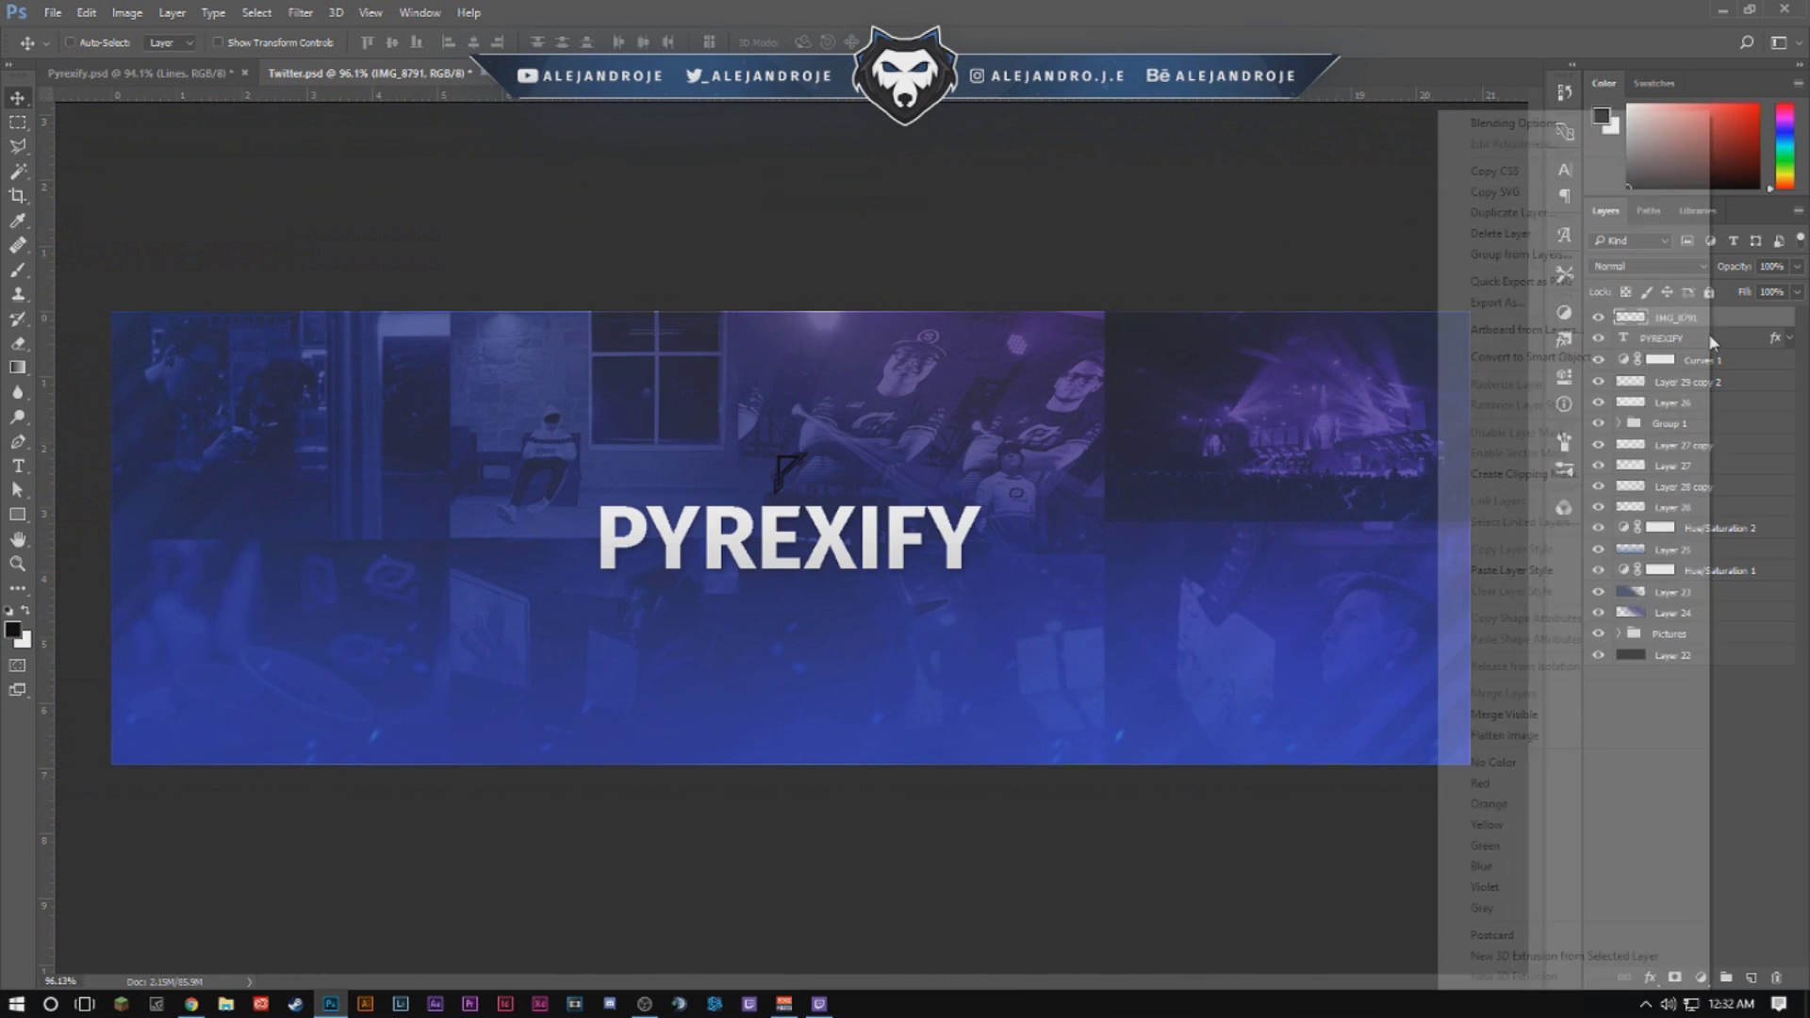
pyautogui.click(1511, 570)
pyautogui.scroll(1, 839, 482)
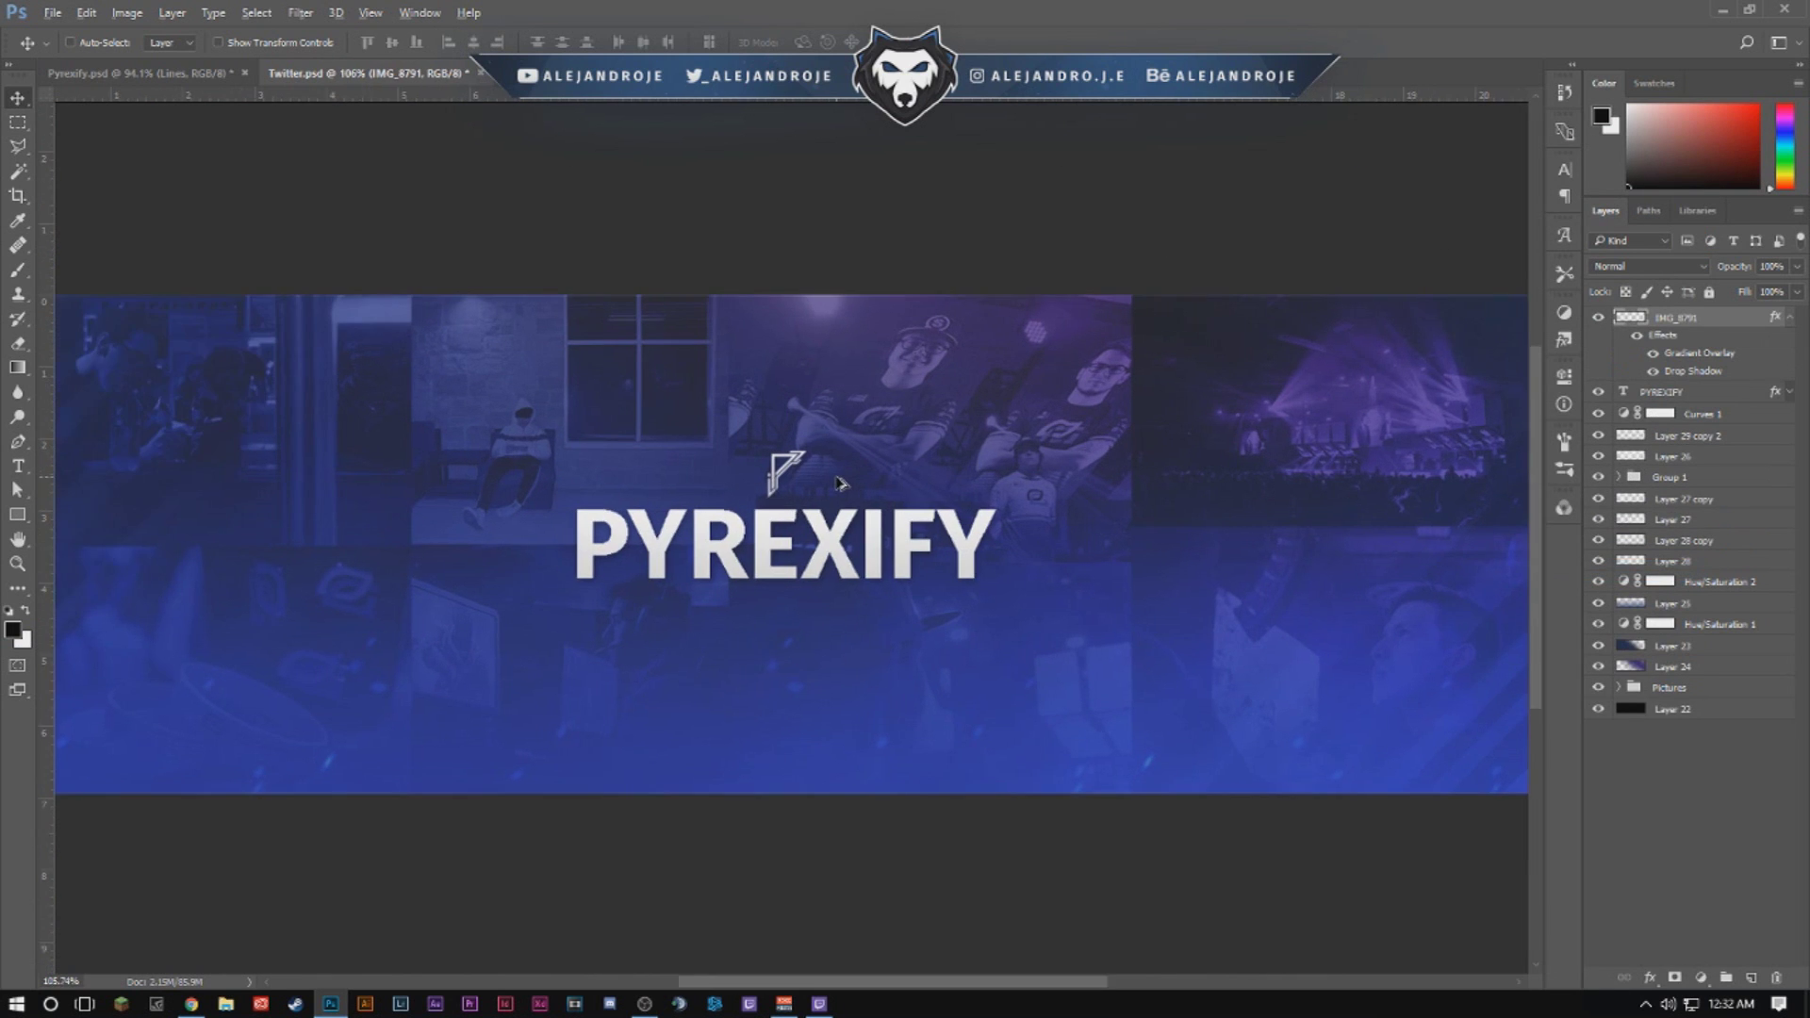
# Scale the logo to about 92% and centre it horizontally on the canvas again.
pyautogui.scroll(4, 839, 483)
pyautogui.hotkey('ctrl', 't')
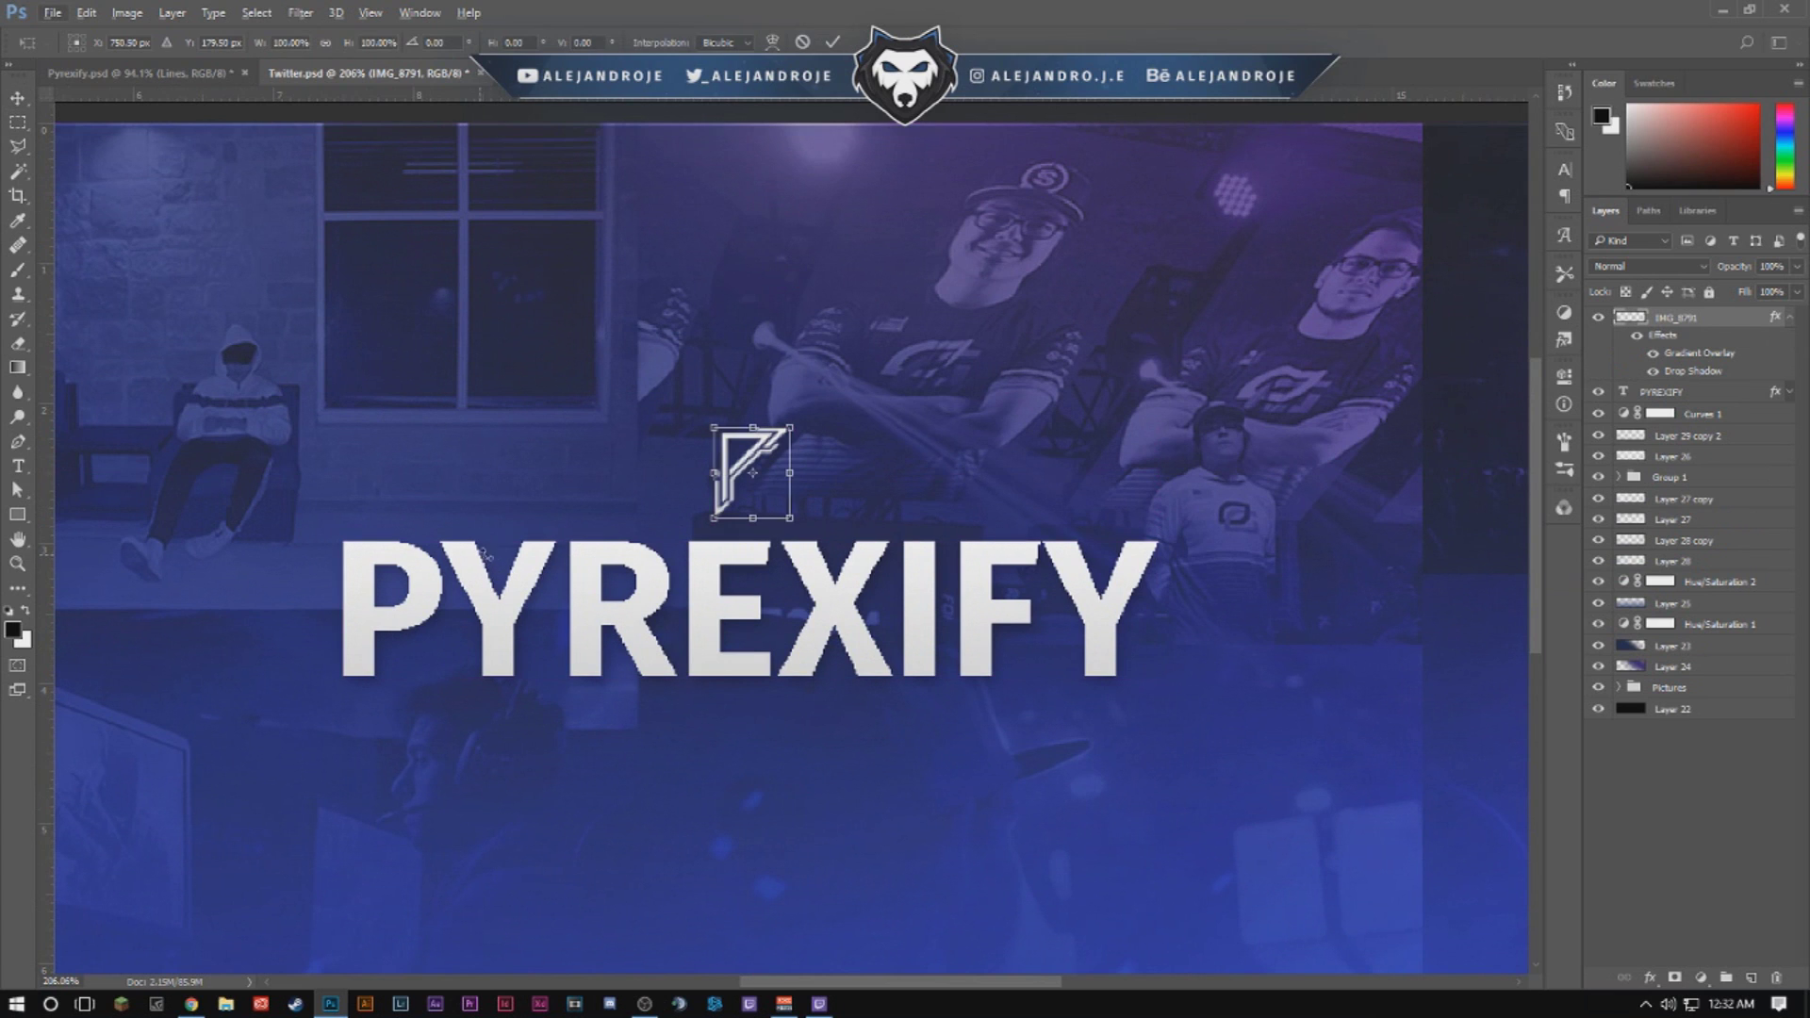
pyautogui.moveTo(790, 521); pyautogui.dragTo(783, 512)
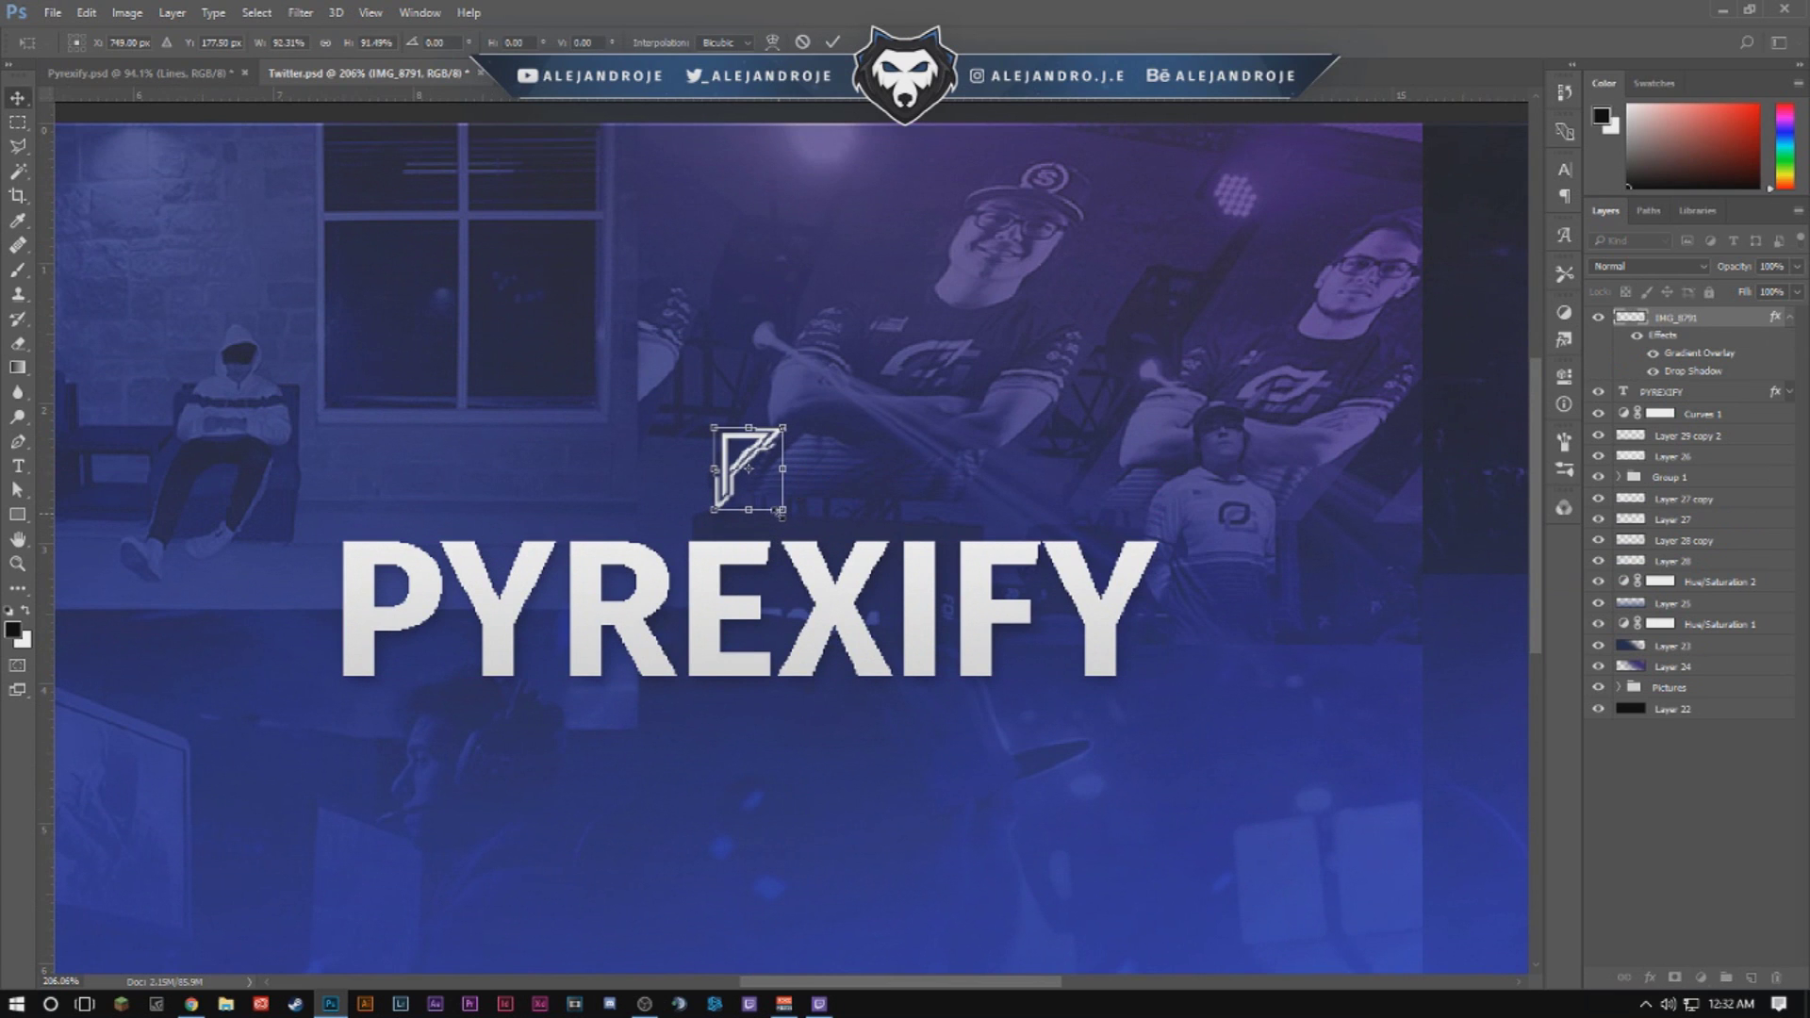
pyautogui.press('Return')
pyautogui.hotkey('ctrl', 'a')
pyautogui.hotkey('ctrl', 'd')
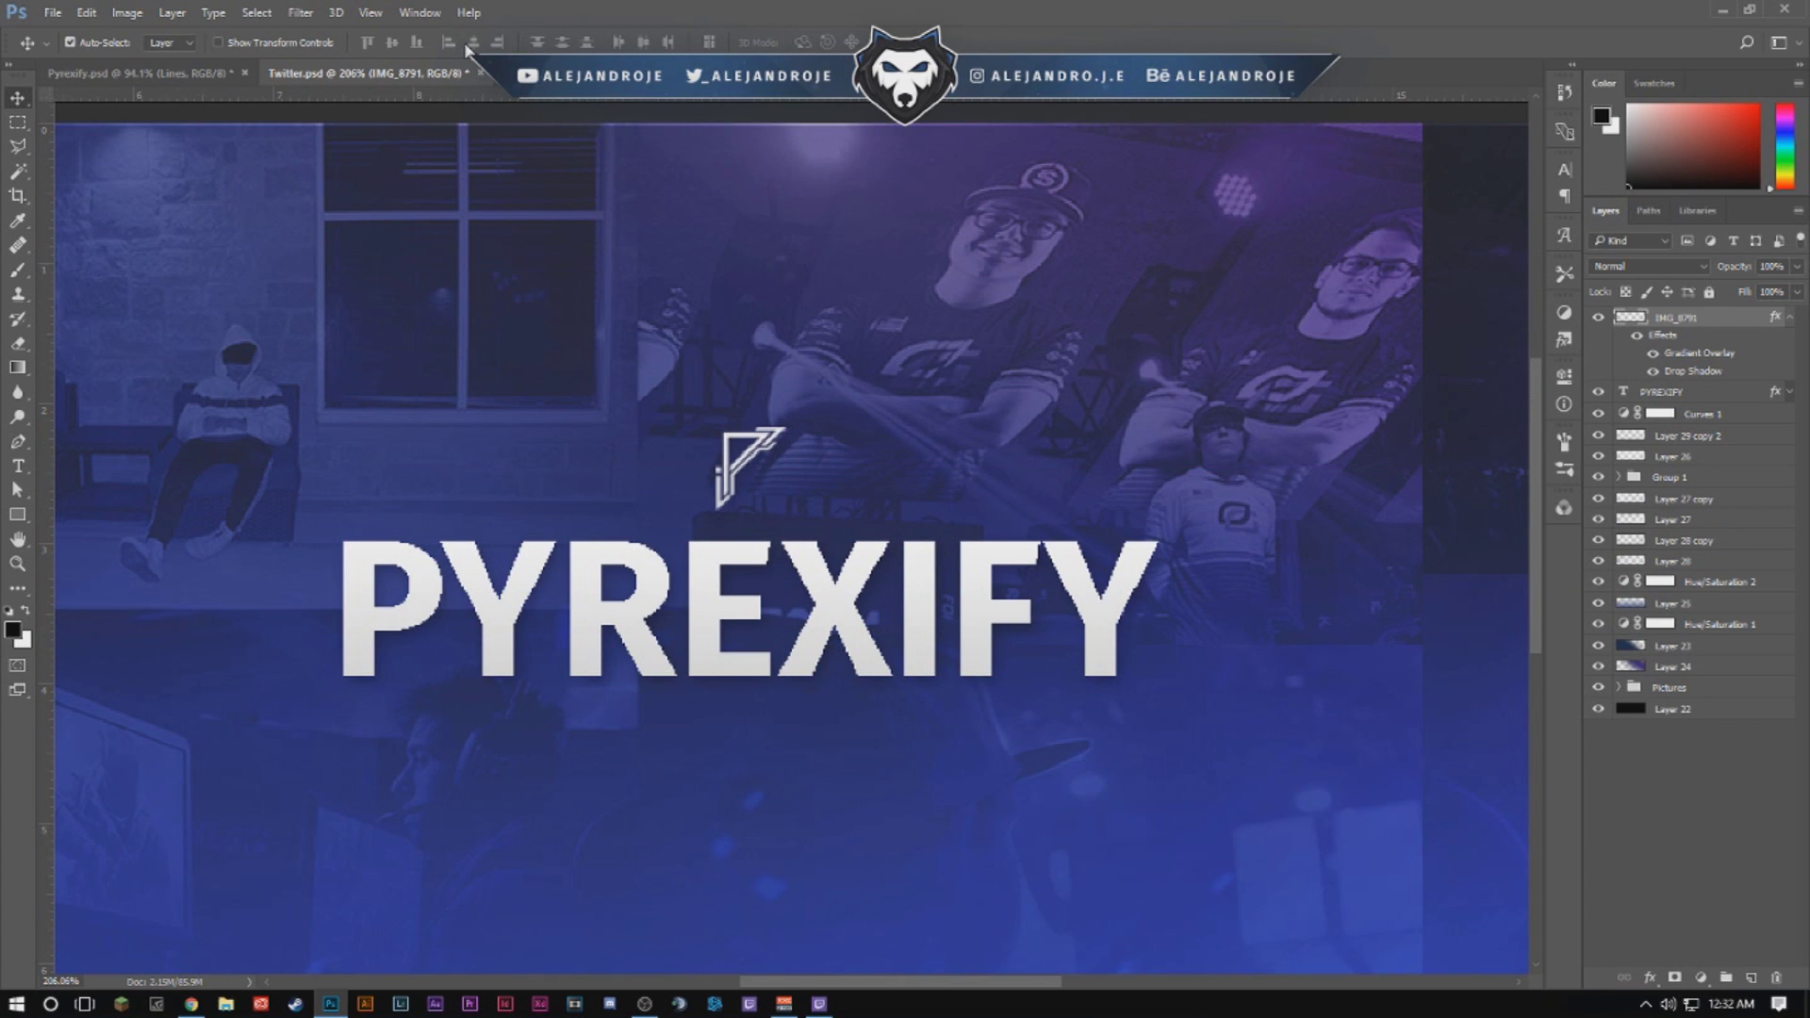
pyautogui.scroll(-9, 624, 458)
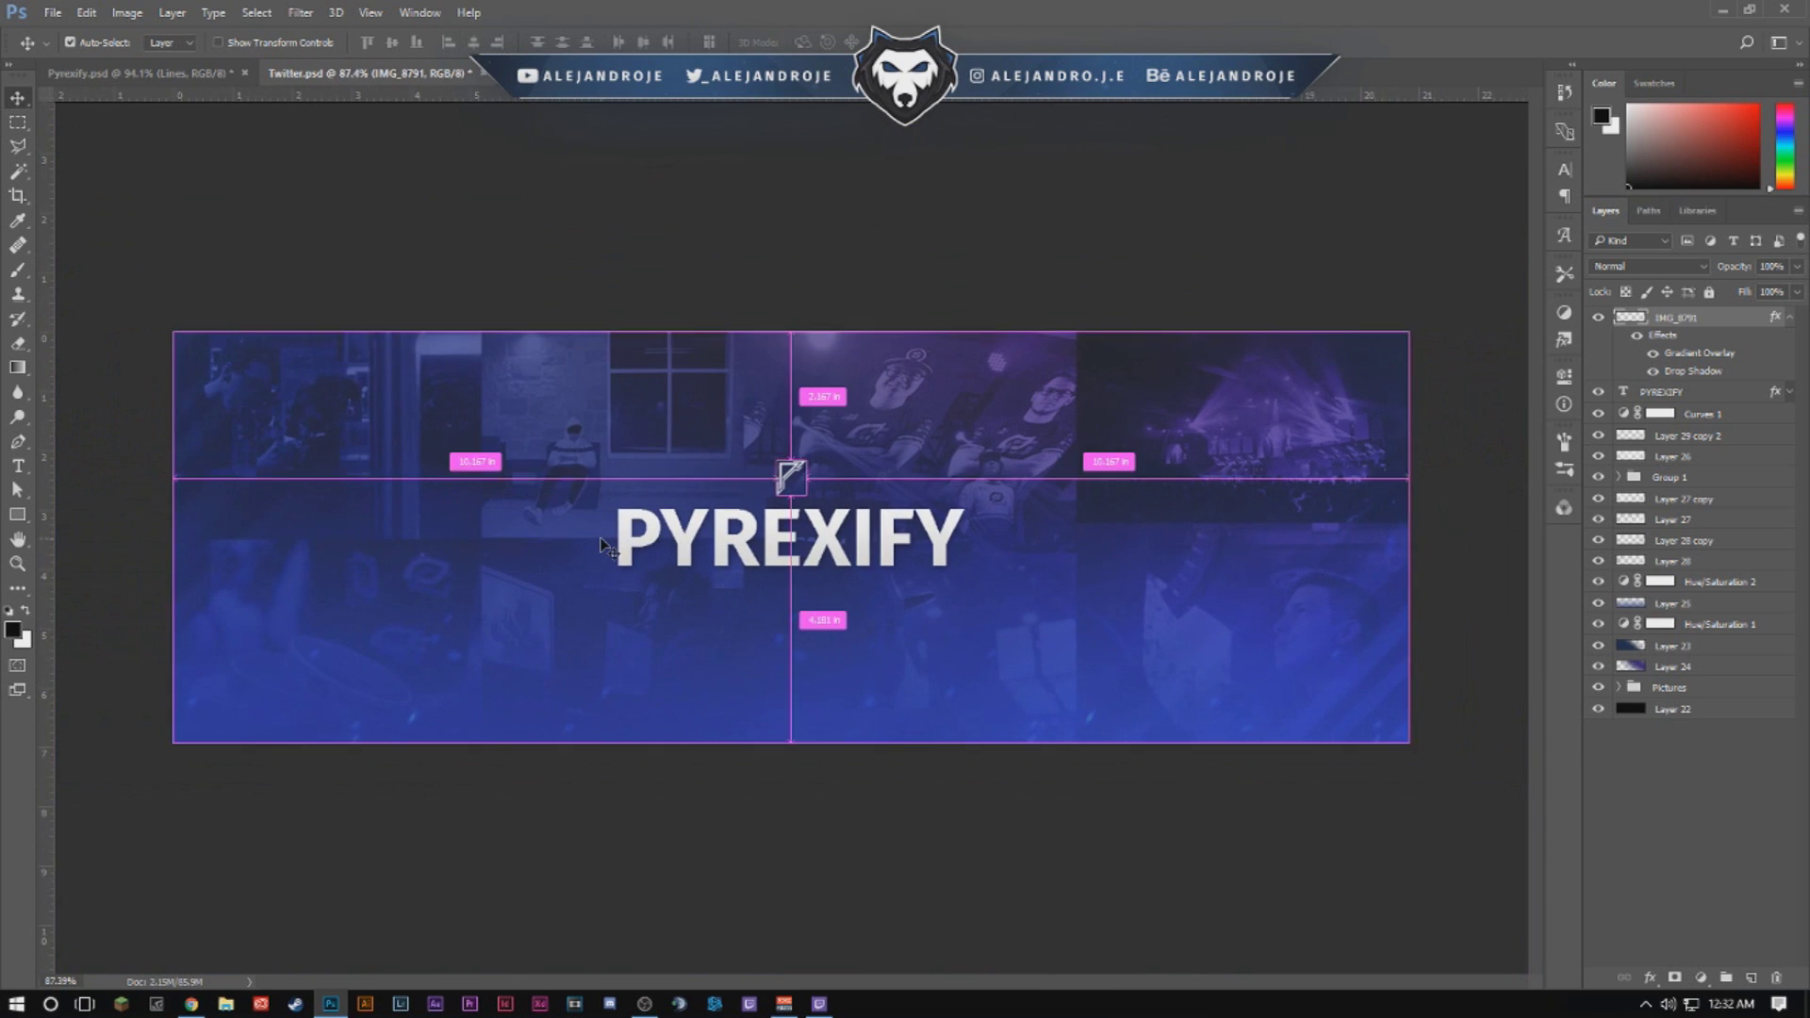
pyautogui.hotkey('ctrl', '0')
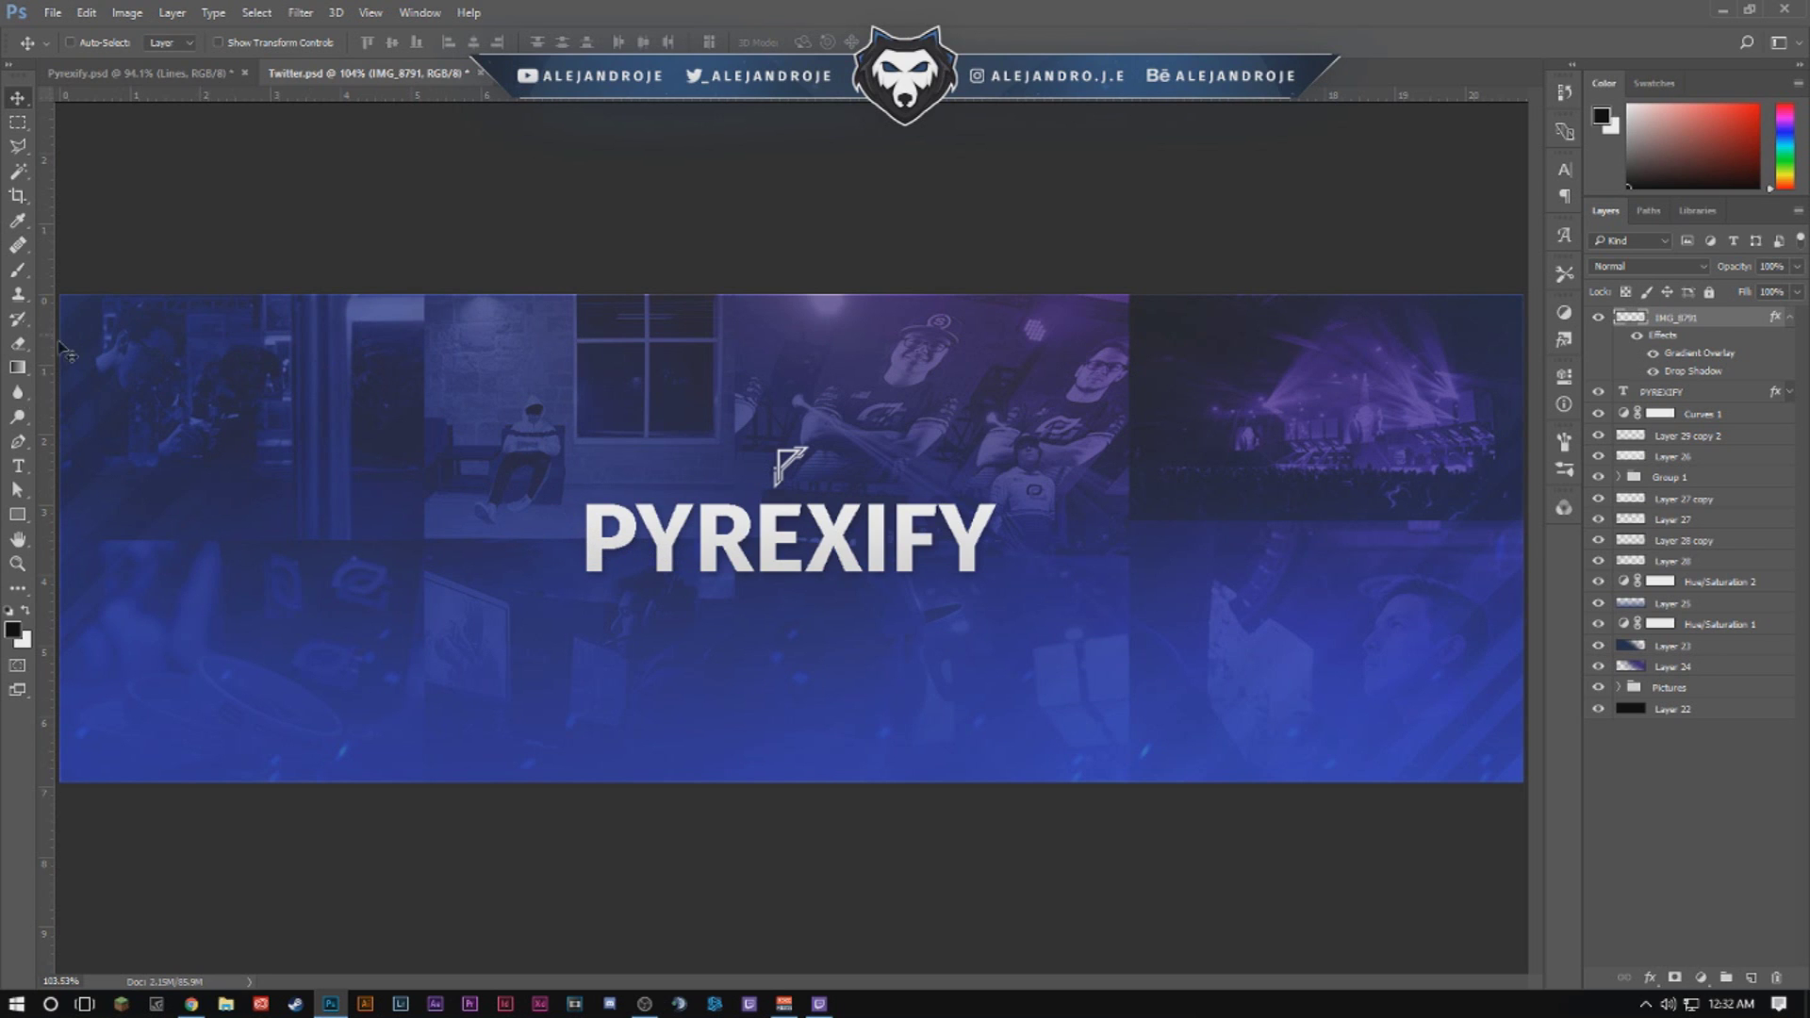
# Collapse the logo layer's effects list and copy the PYREXIFY layer style onto the IMG_8791 layer again.
pyautogui.click(16, 465)
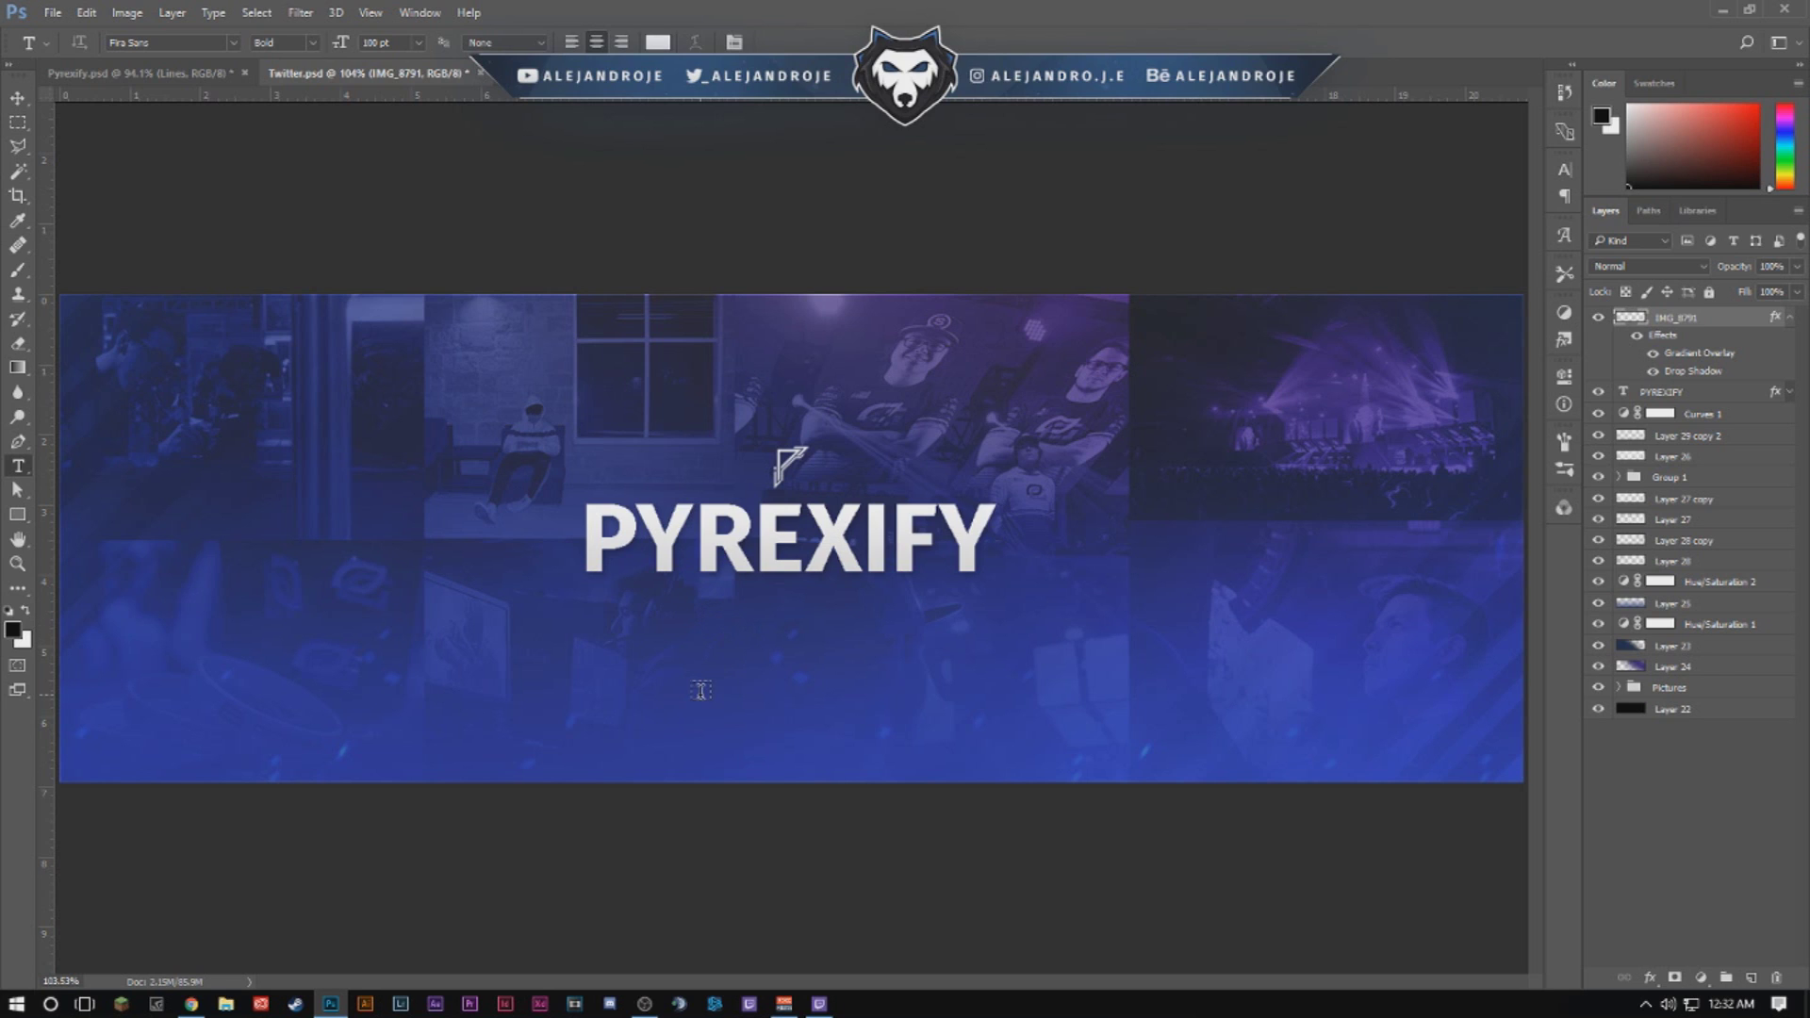
pyautogui.click(1789, 317)
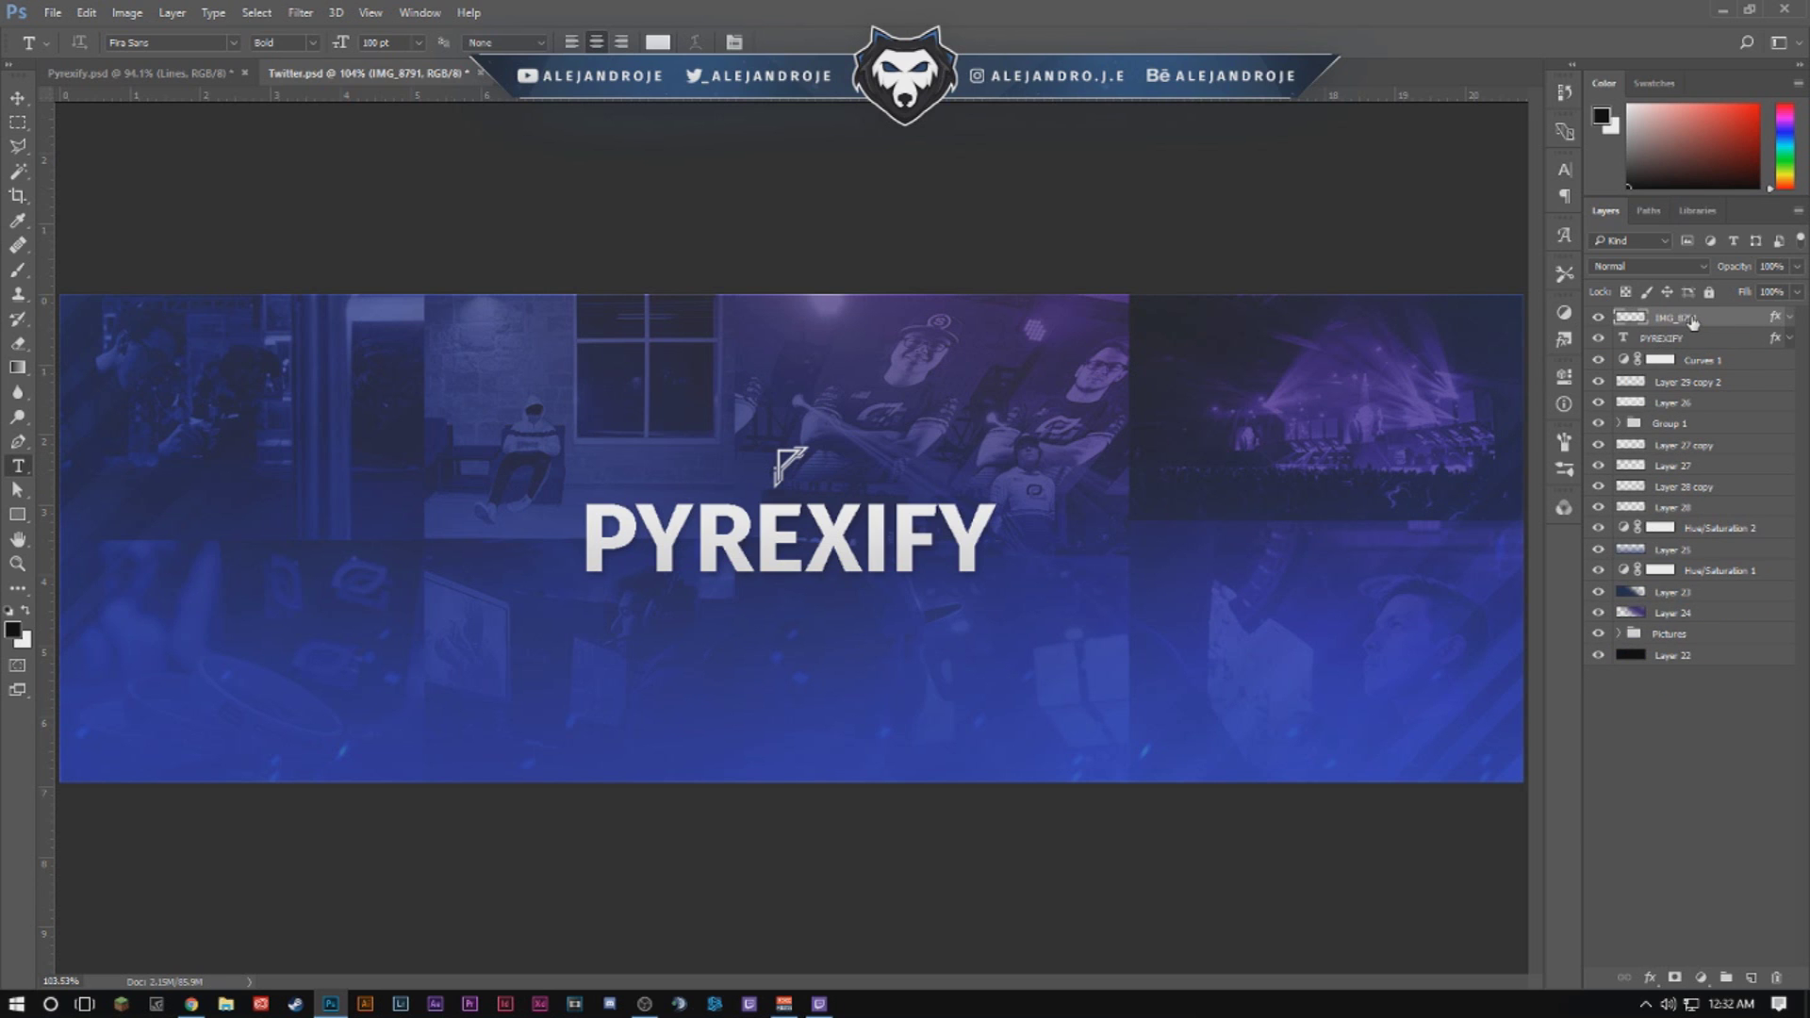
pyautogui.rightClick(1693, 322)
pyautogui.rightClick(1706, 341)
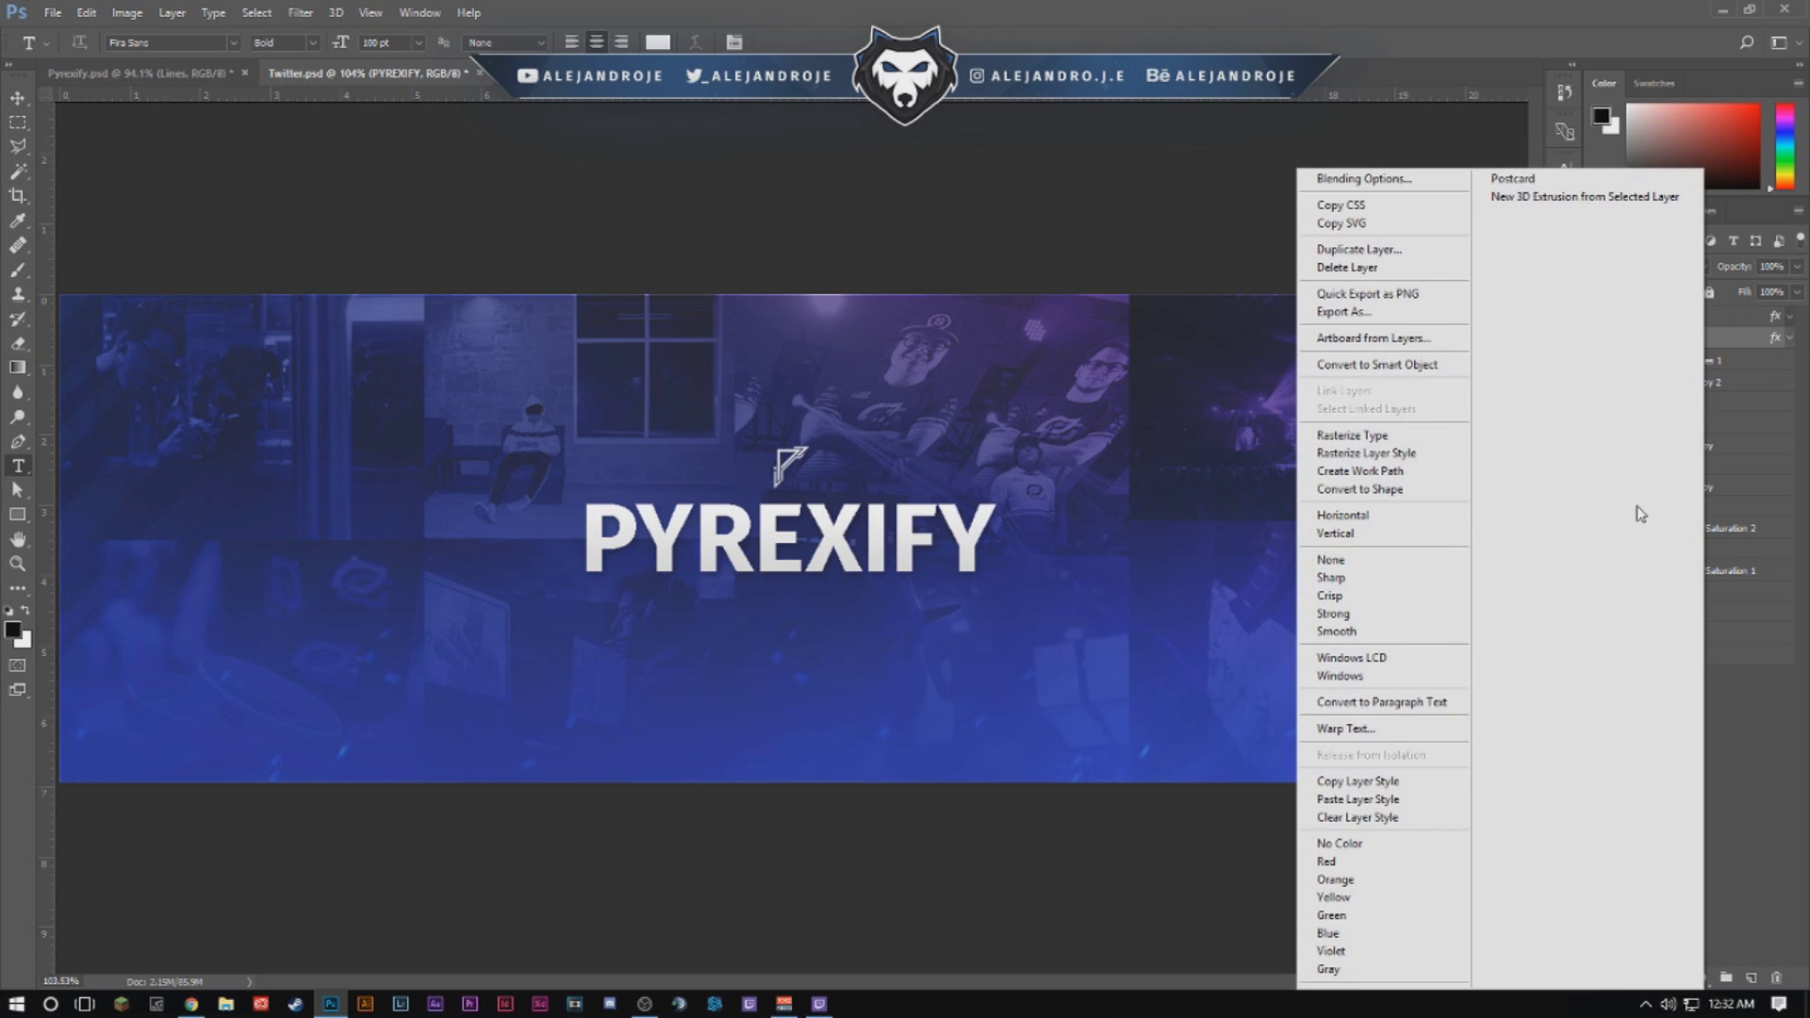
pyautogui.click(1396, 784)
pyautogui.rightClick(1685, 342)
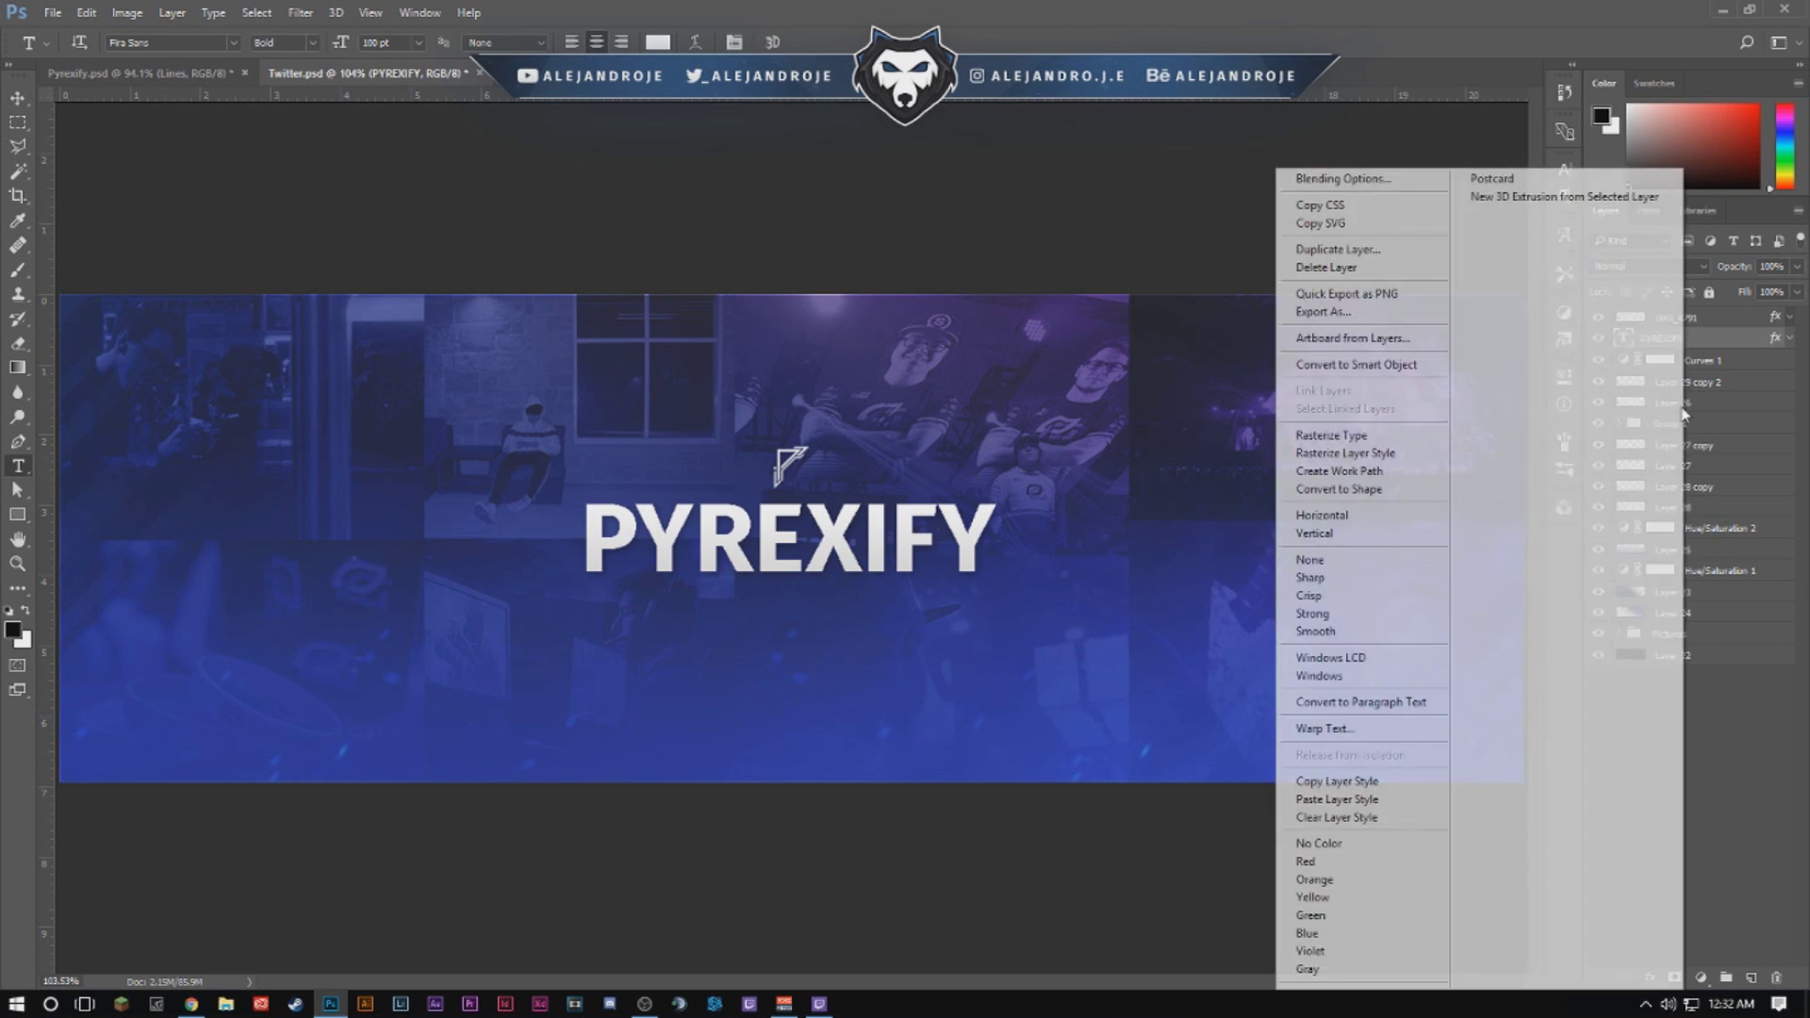
pyautogui.click(1757, 366)
pyautogui.rightClick(1711, 320)
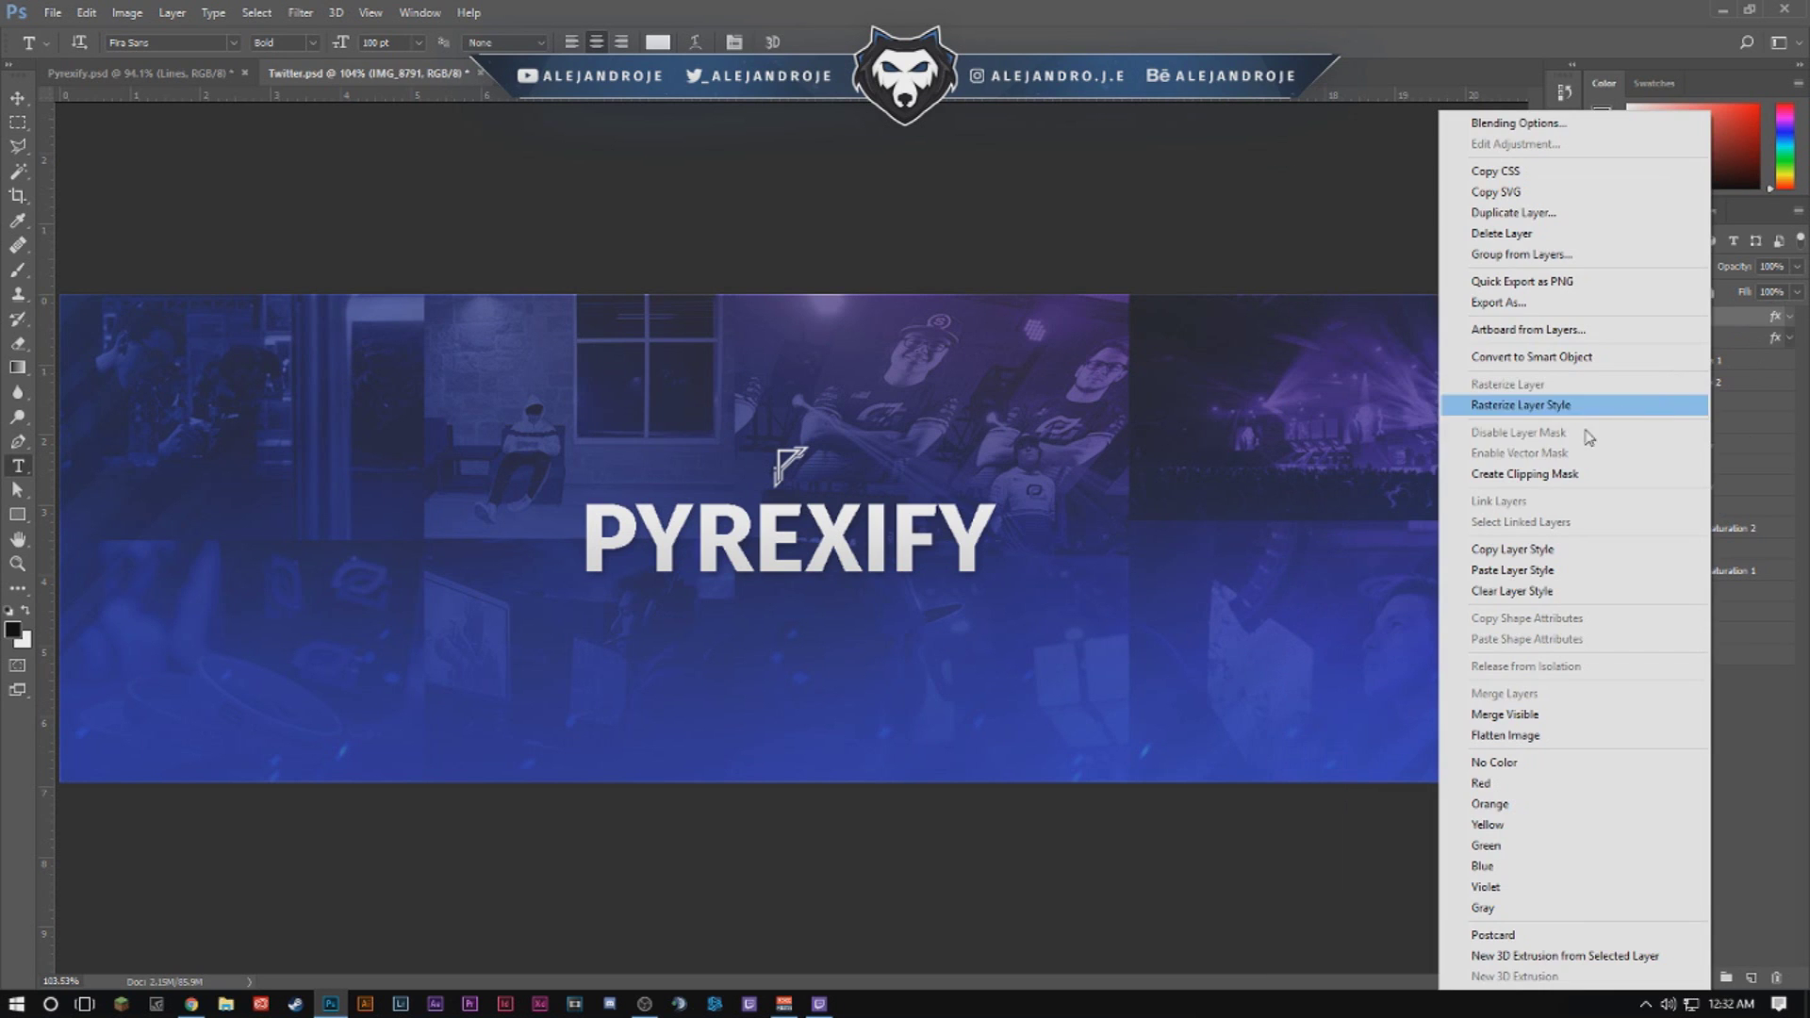
pyautogui.click(1505, 571)
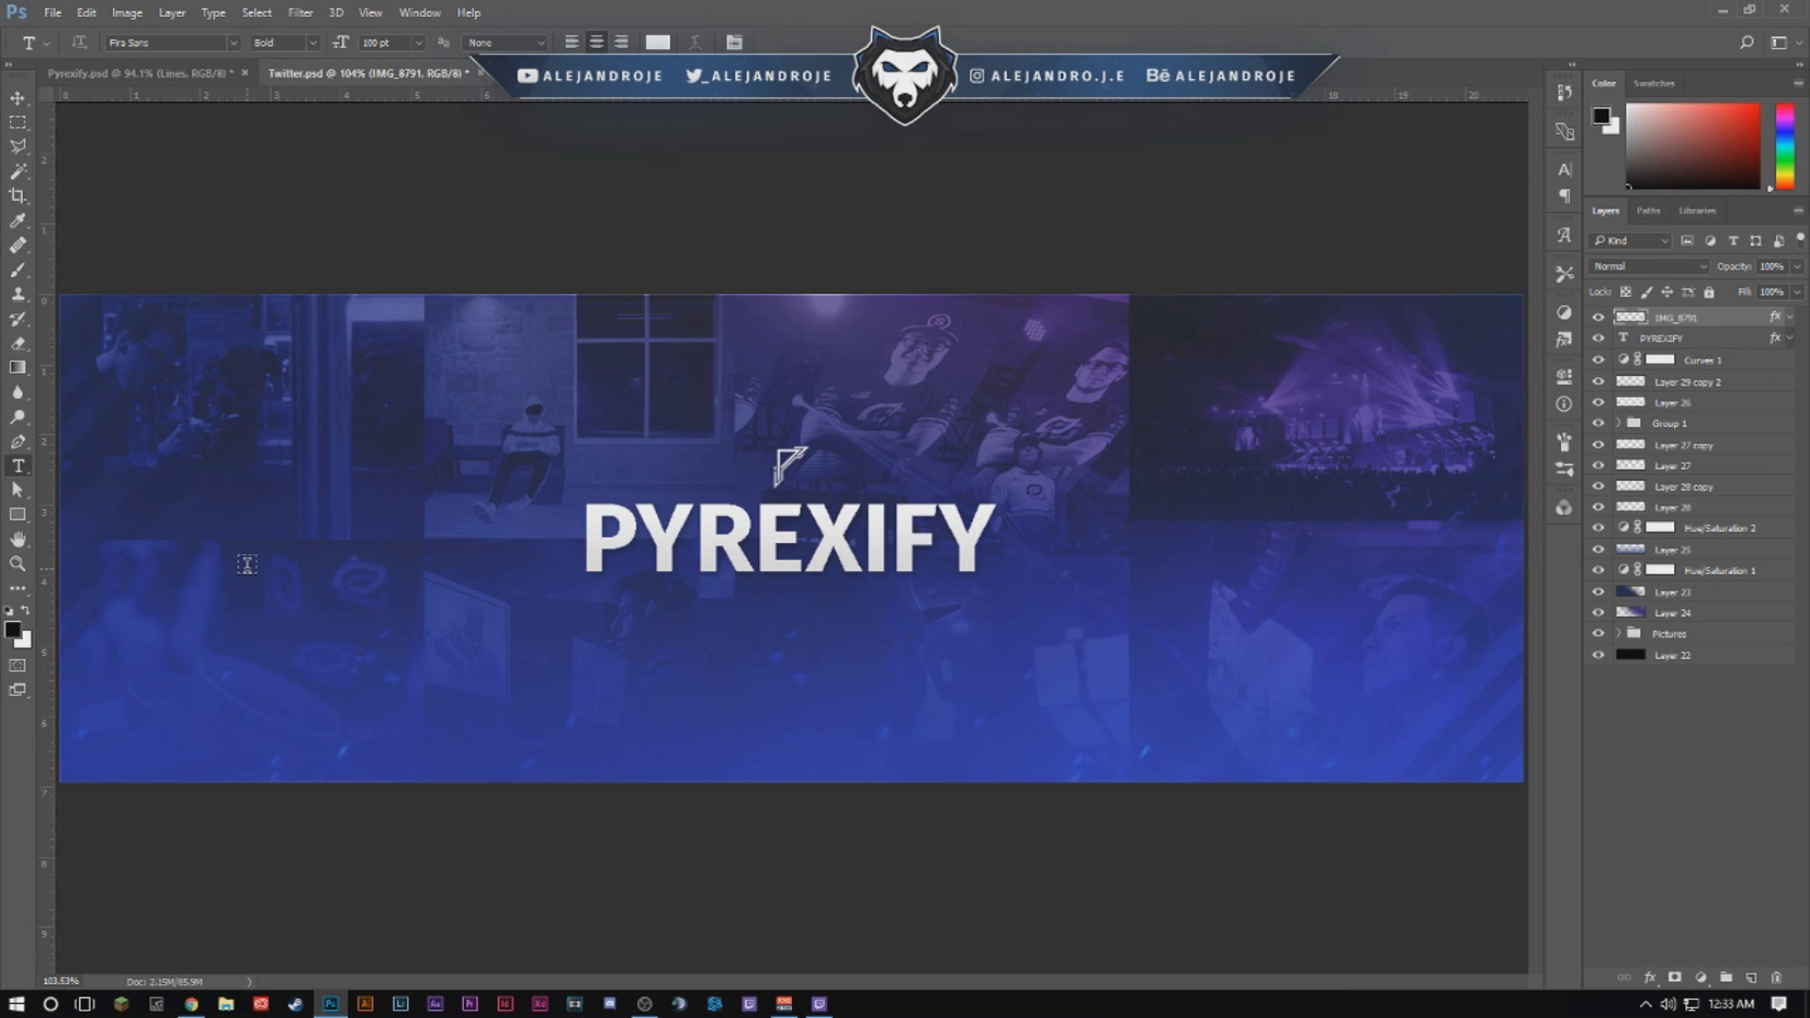
# Add the subtitle text DESIGNER FOR AS ONE GAMING below PYREXIFY and centre it horizontally on the canvas.
pyautogui.click(669, 695)
pyautogui.write('DESIG')
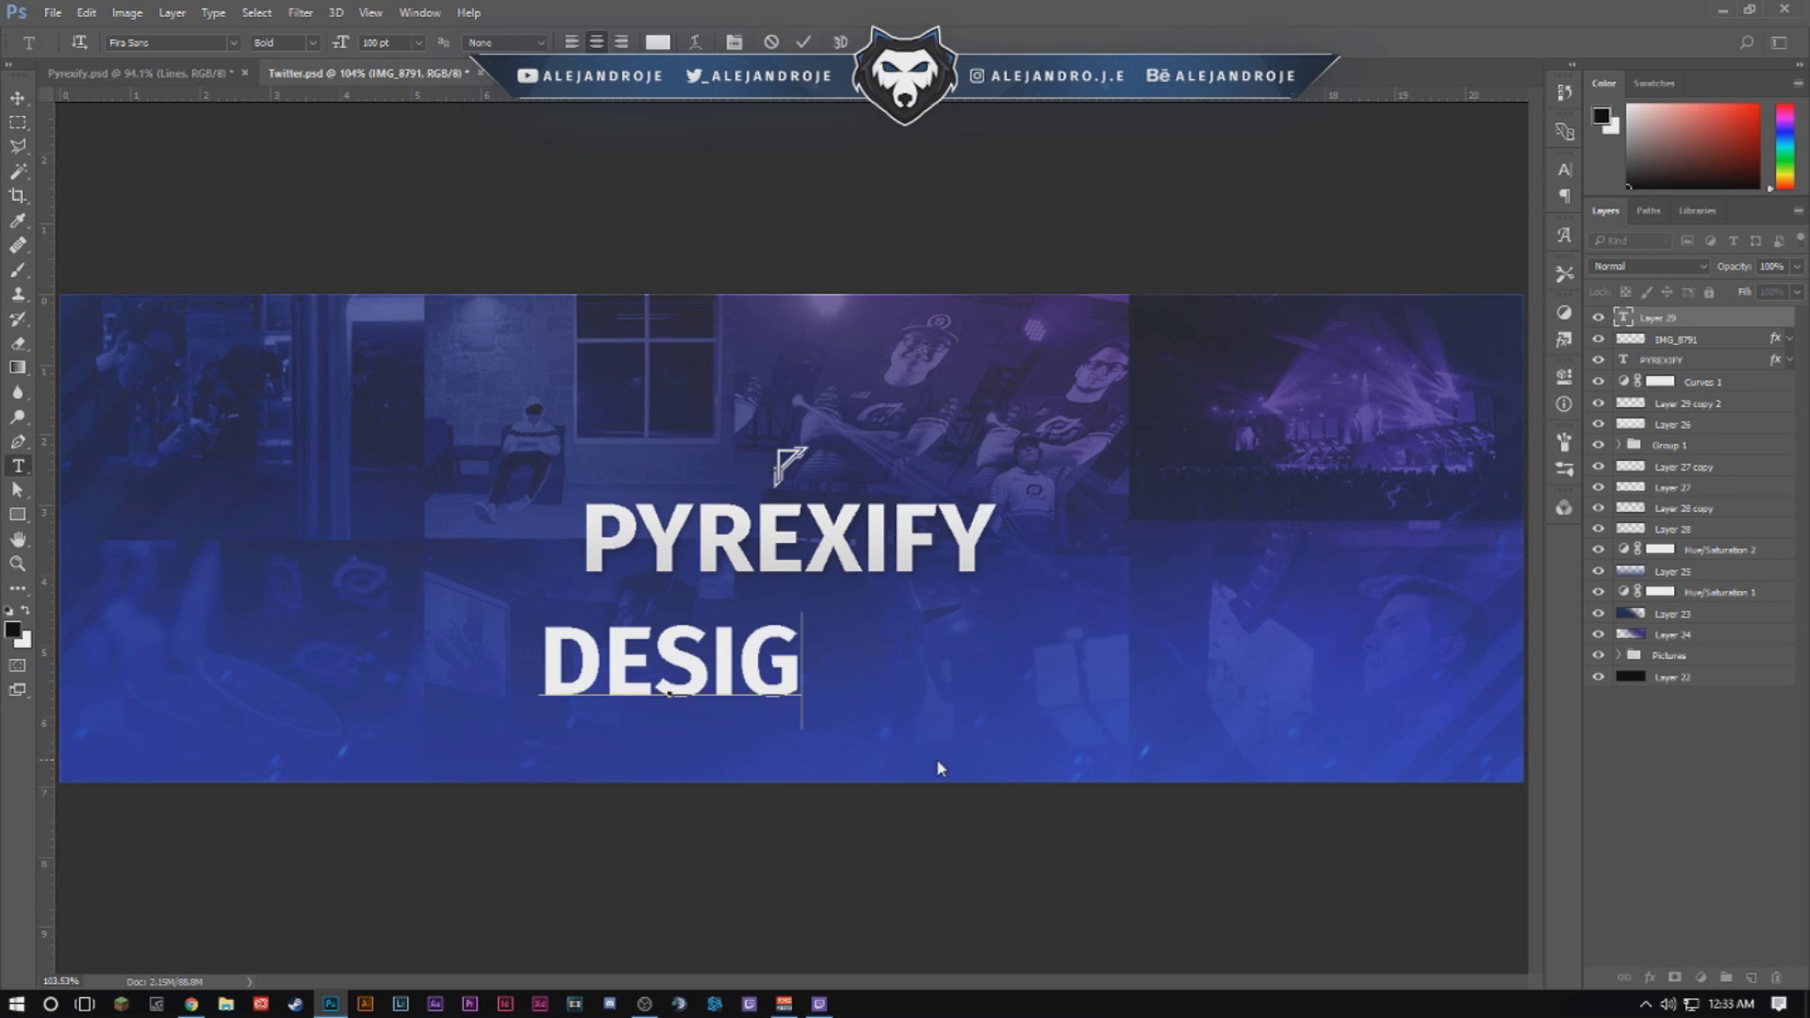
pyautogui.write('NER FOR A')
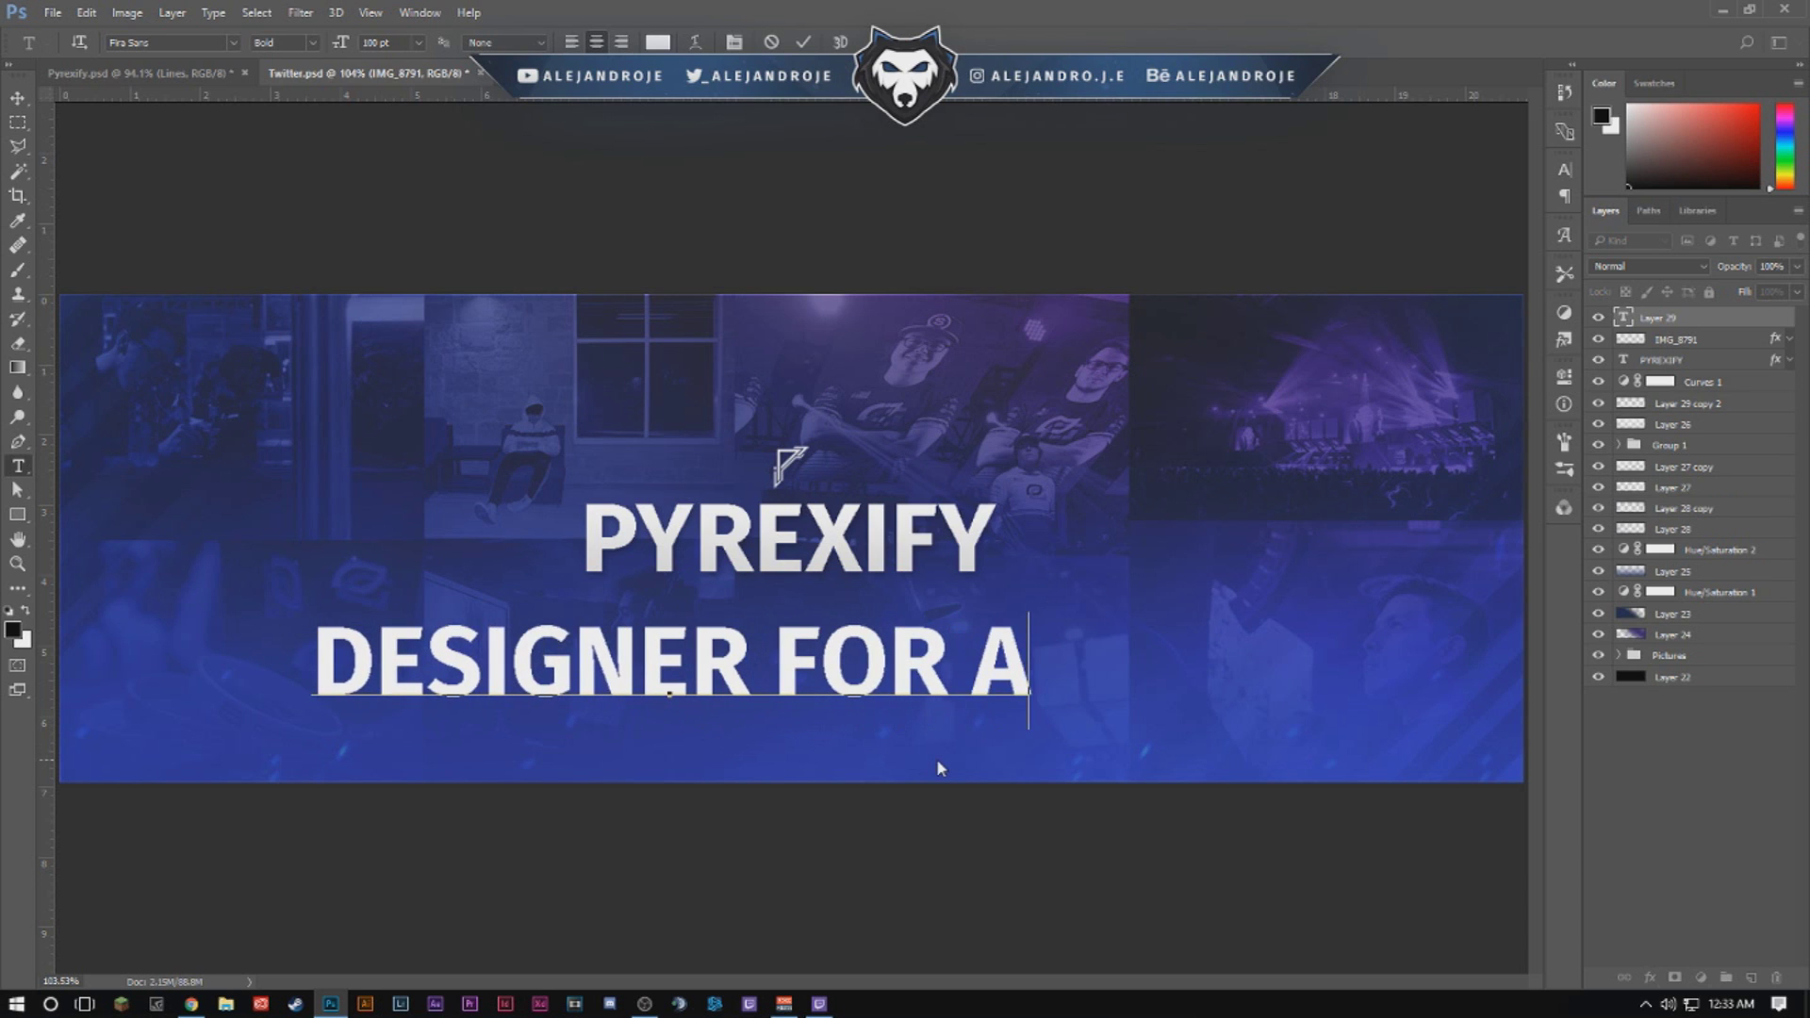
pyautogui.write('S ONE GAMIGN')
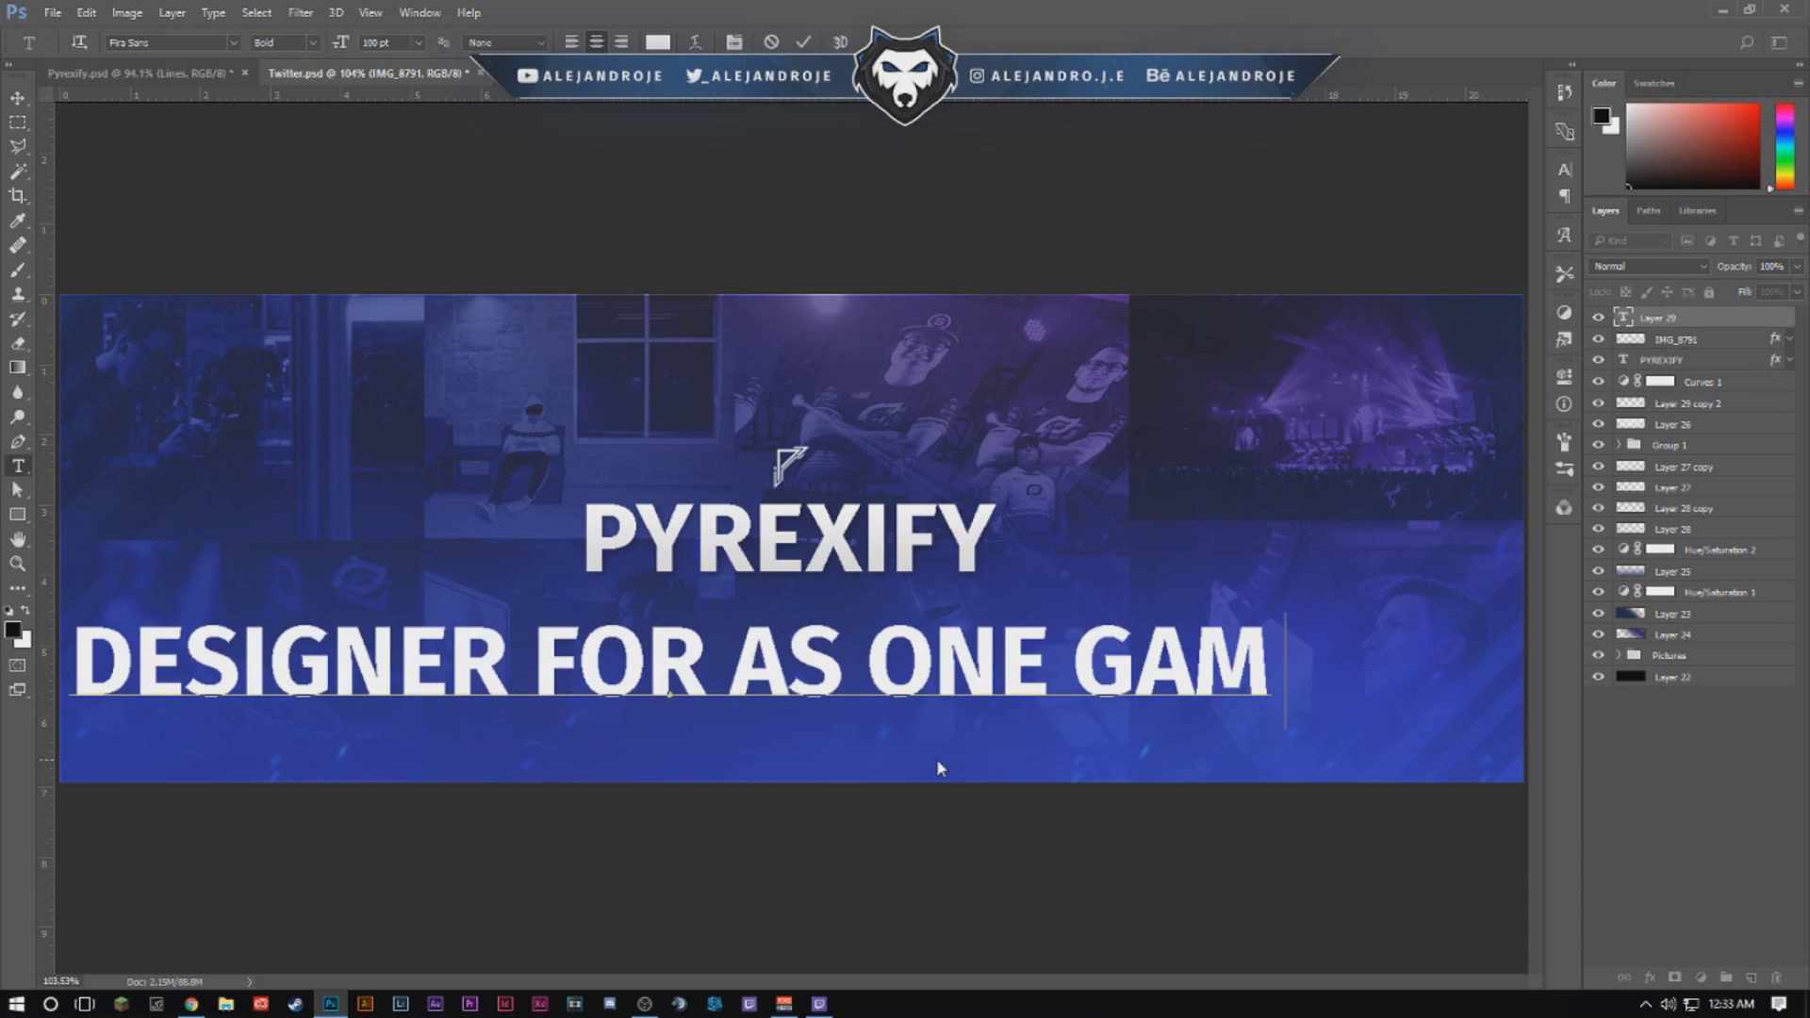
pyautogui.press('BackSpace')
pyautogui.press('BackSpace')
pyautogui.write('NG')
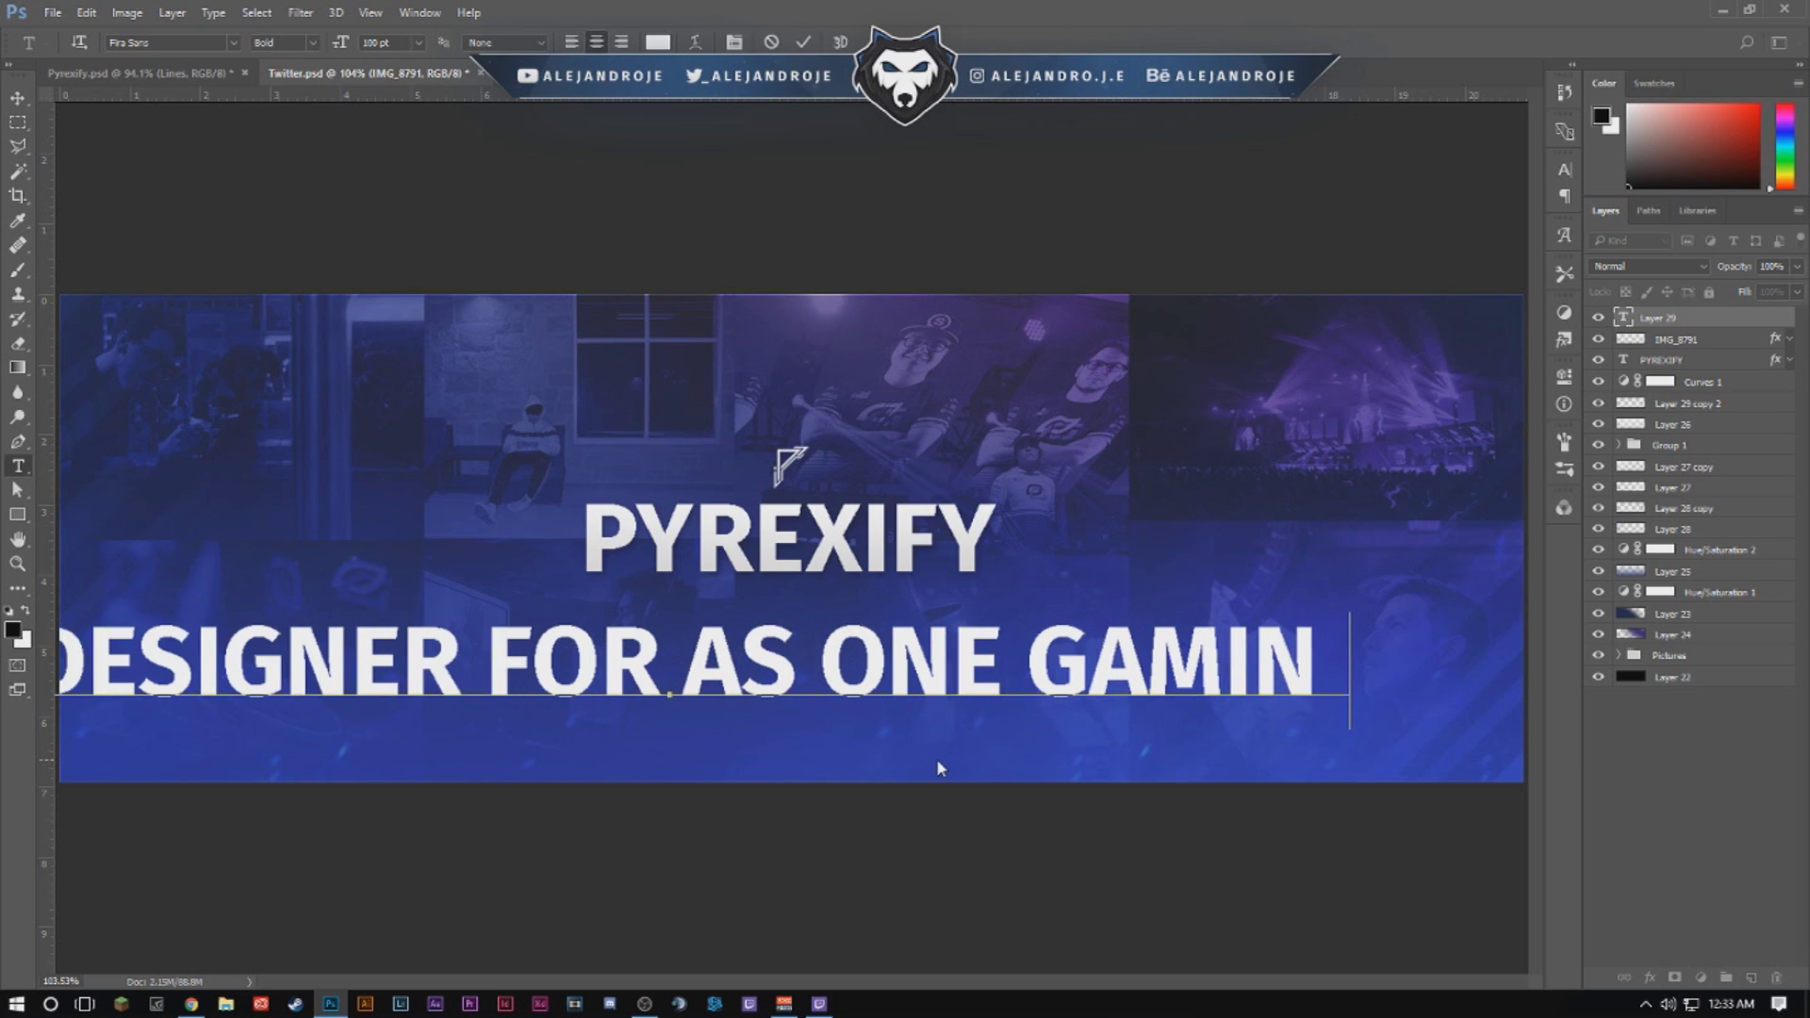
pyautogui.click(21, 97)
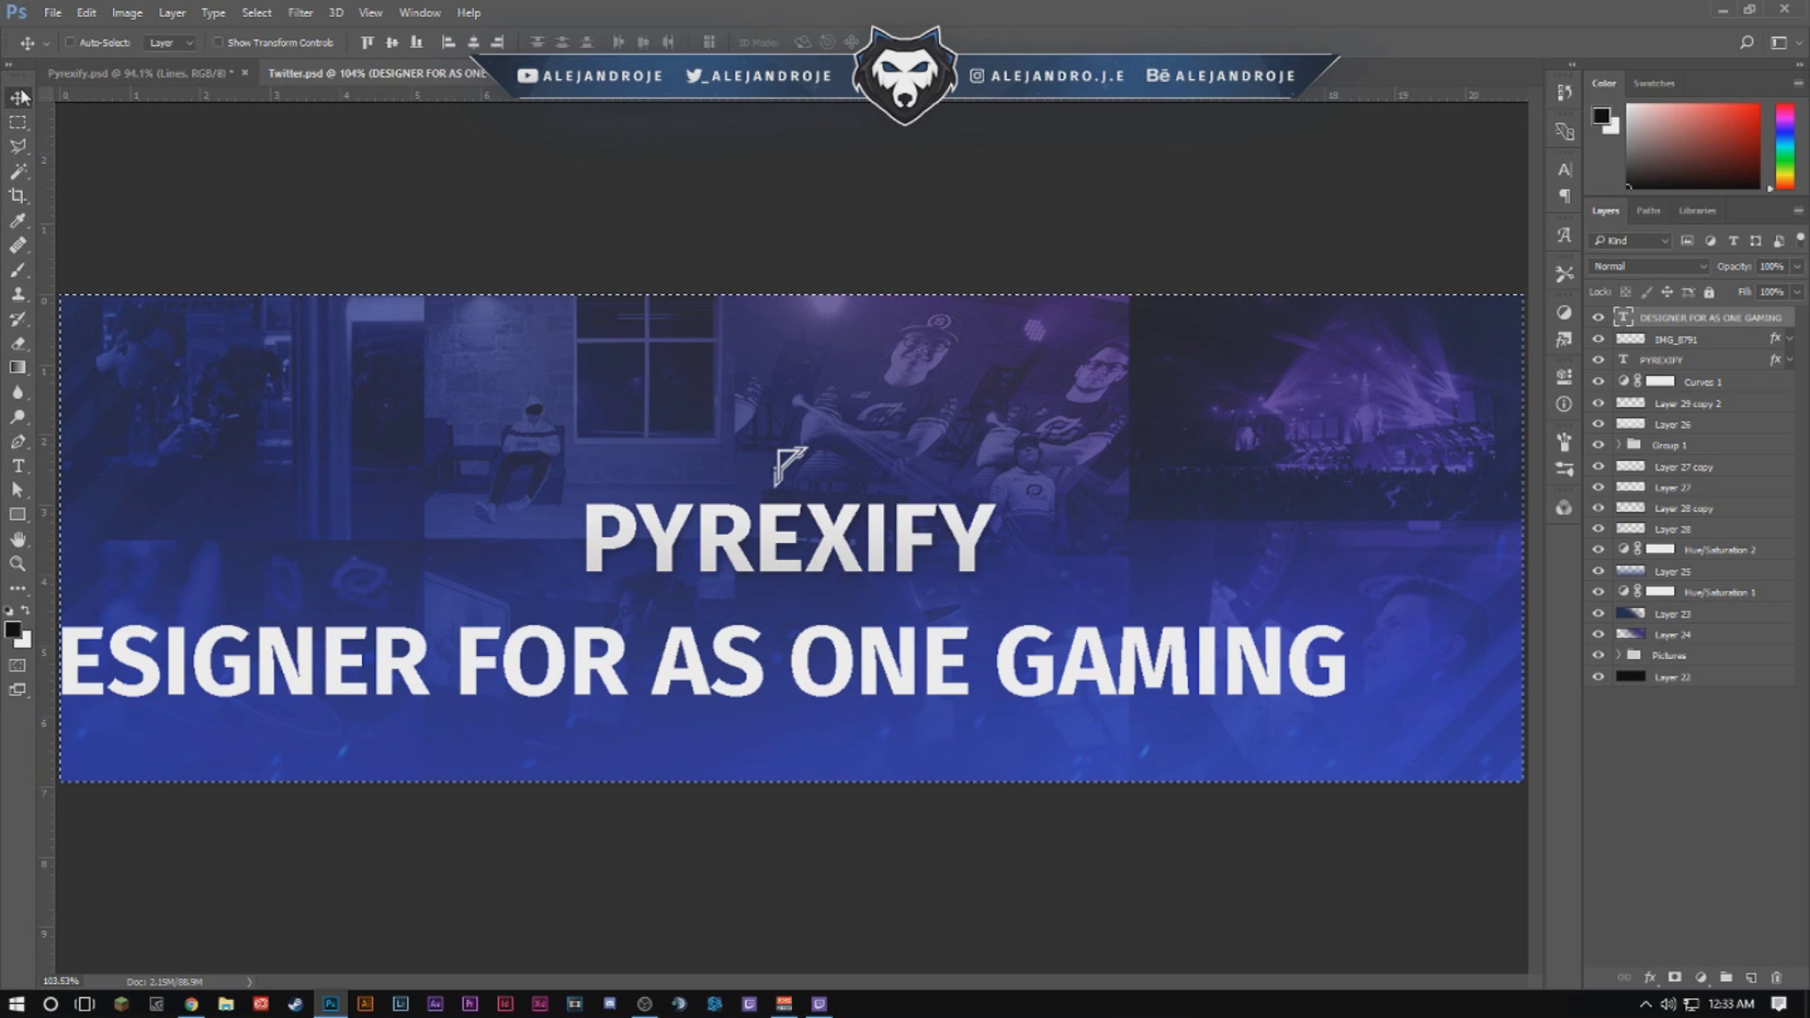
pyautogui.hotkey('ctrl', '1')
pyautogui.moveTo(349, 429); pyautogui.dragTo(450, 429)
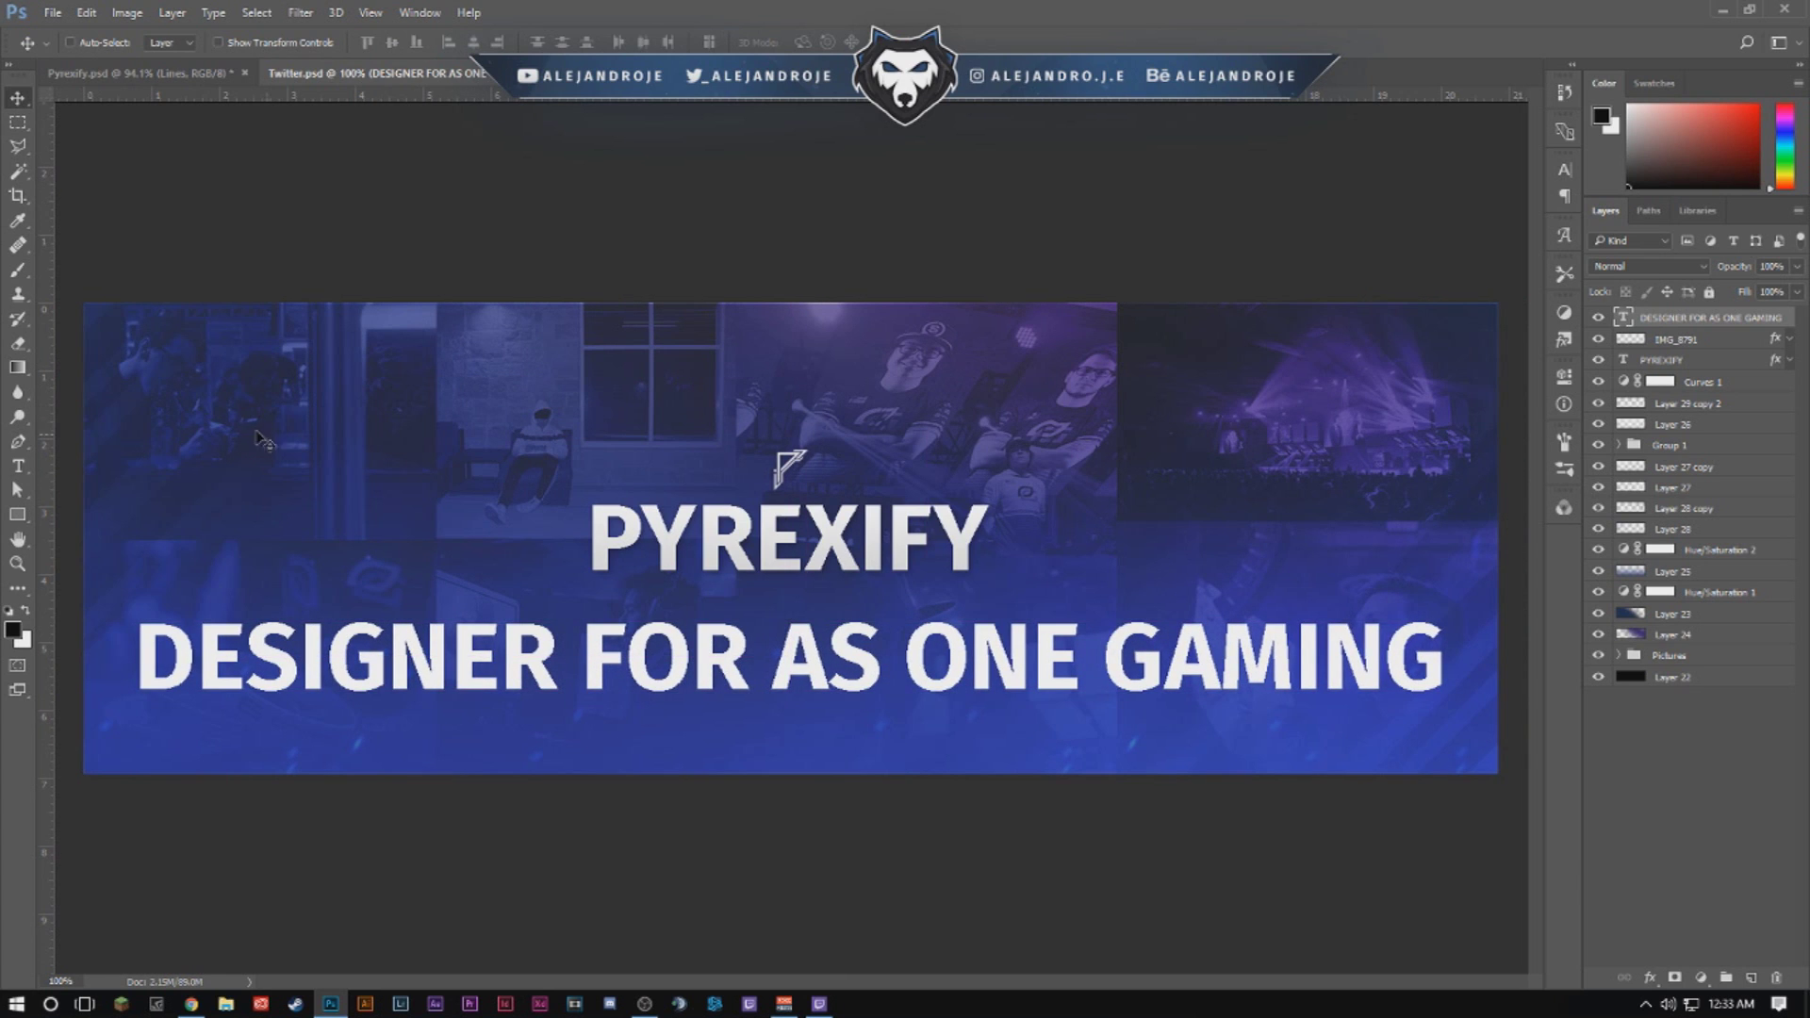
# Set the whole subtitle's font size to 25 pt.
pyautogui.click(18, 465)
pyautogui.moveTo(1443, 671); pyautogui.dragTo(638, 286)
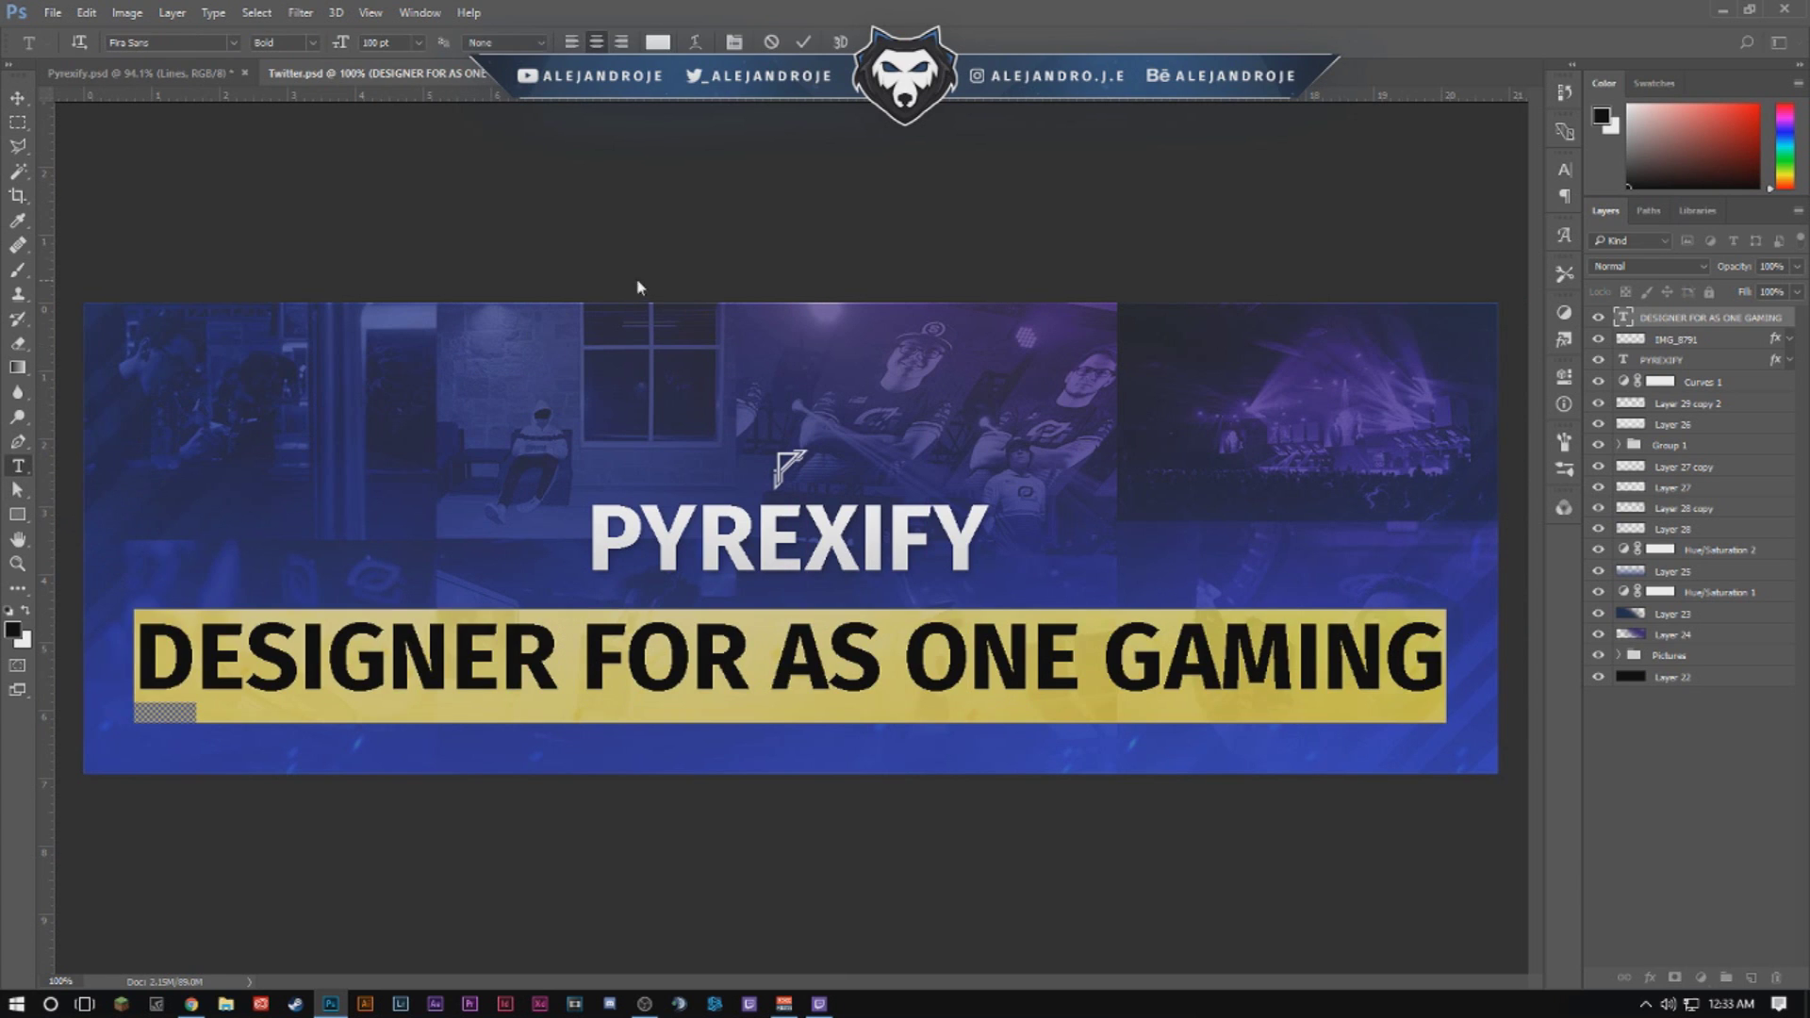
pyautogui.click(375, 43)
pyautogui.write('10')
pyautogui.press('Return')
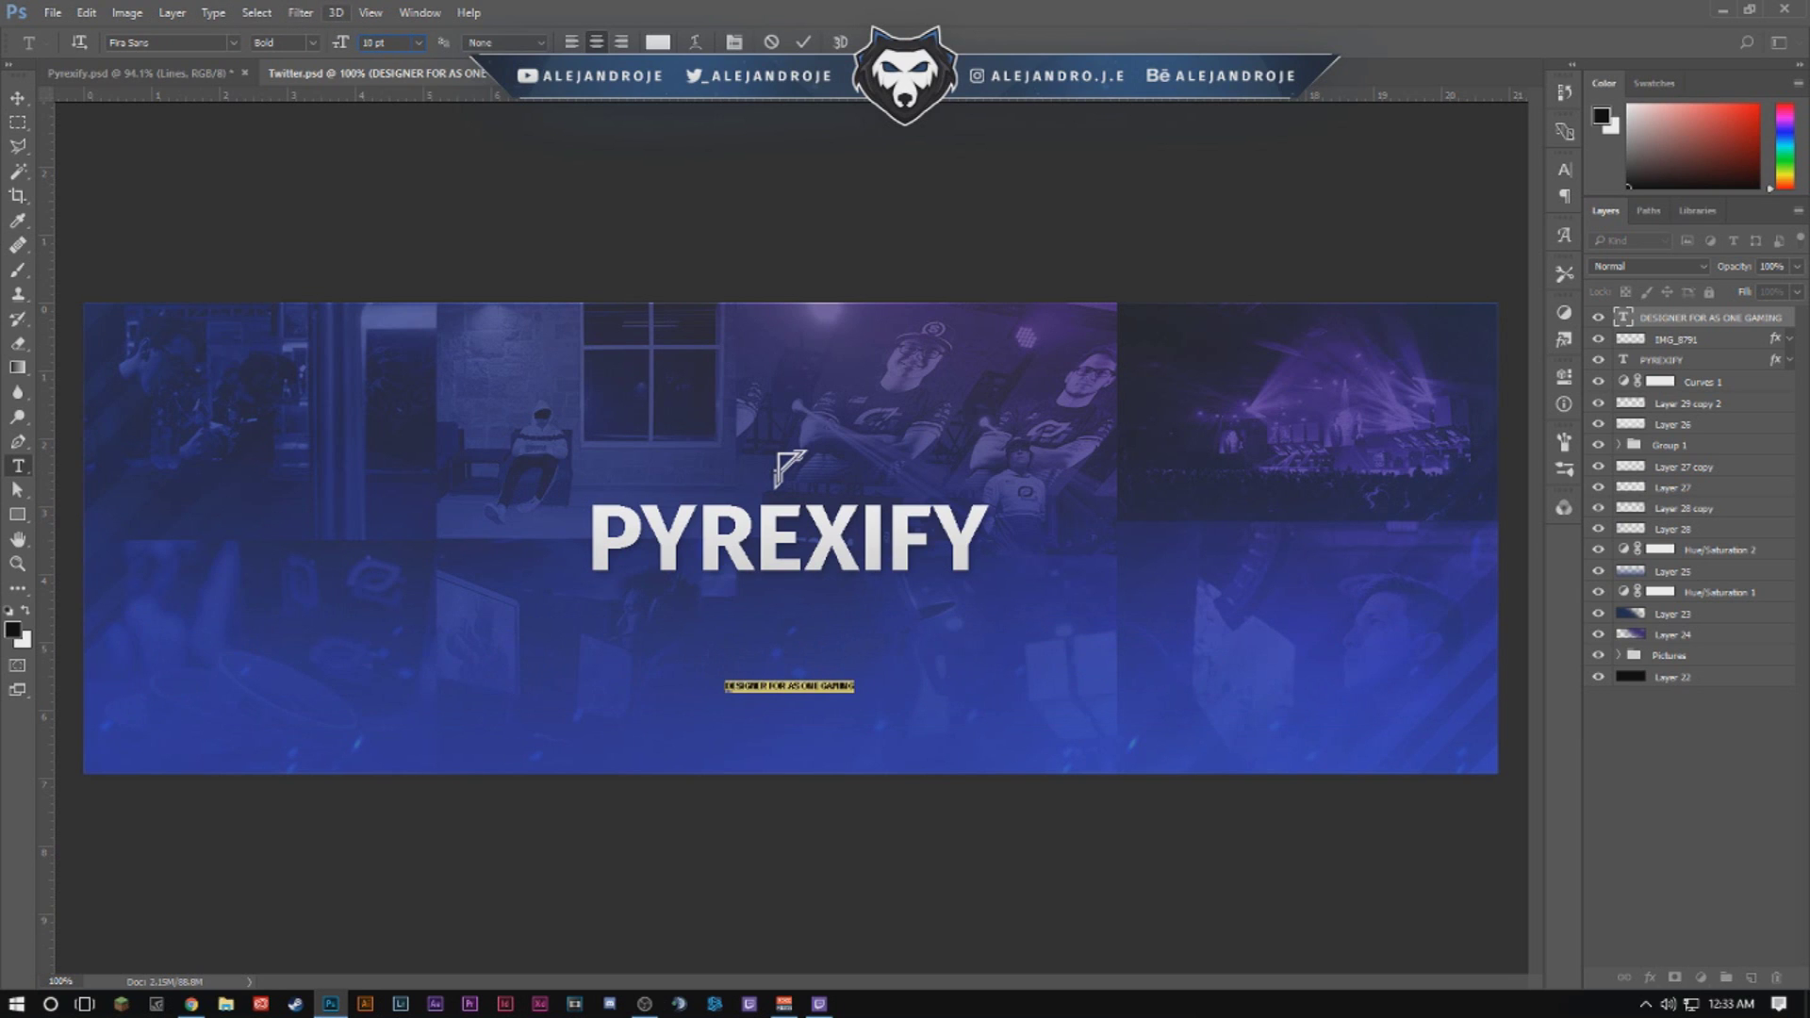
pyautogui.write('25')
pyautogui.press('Return')
pyautogui.click(17, 97)
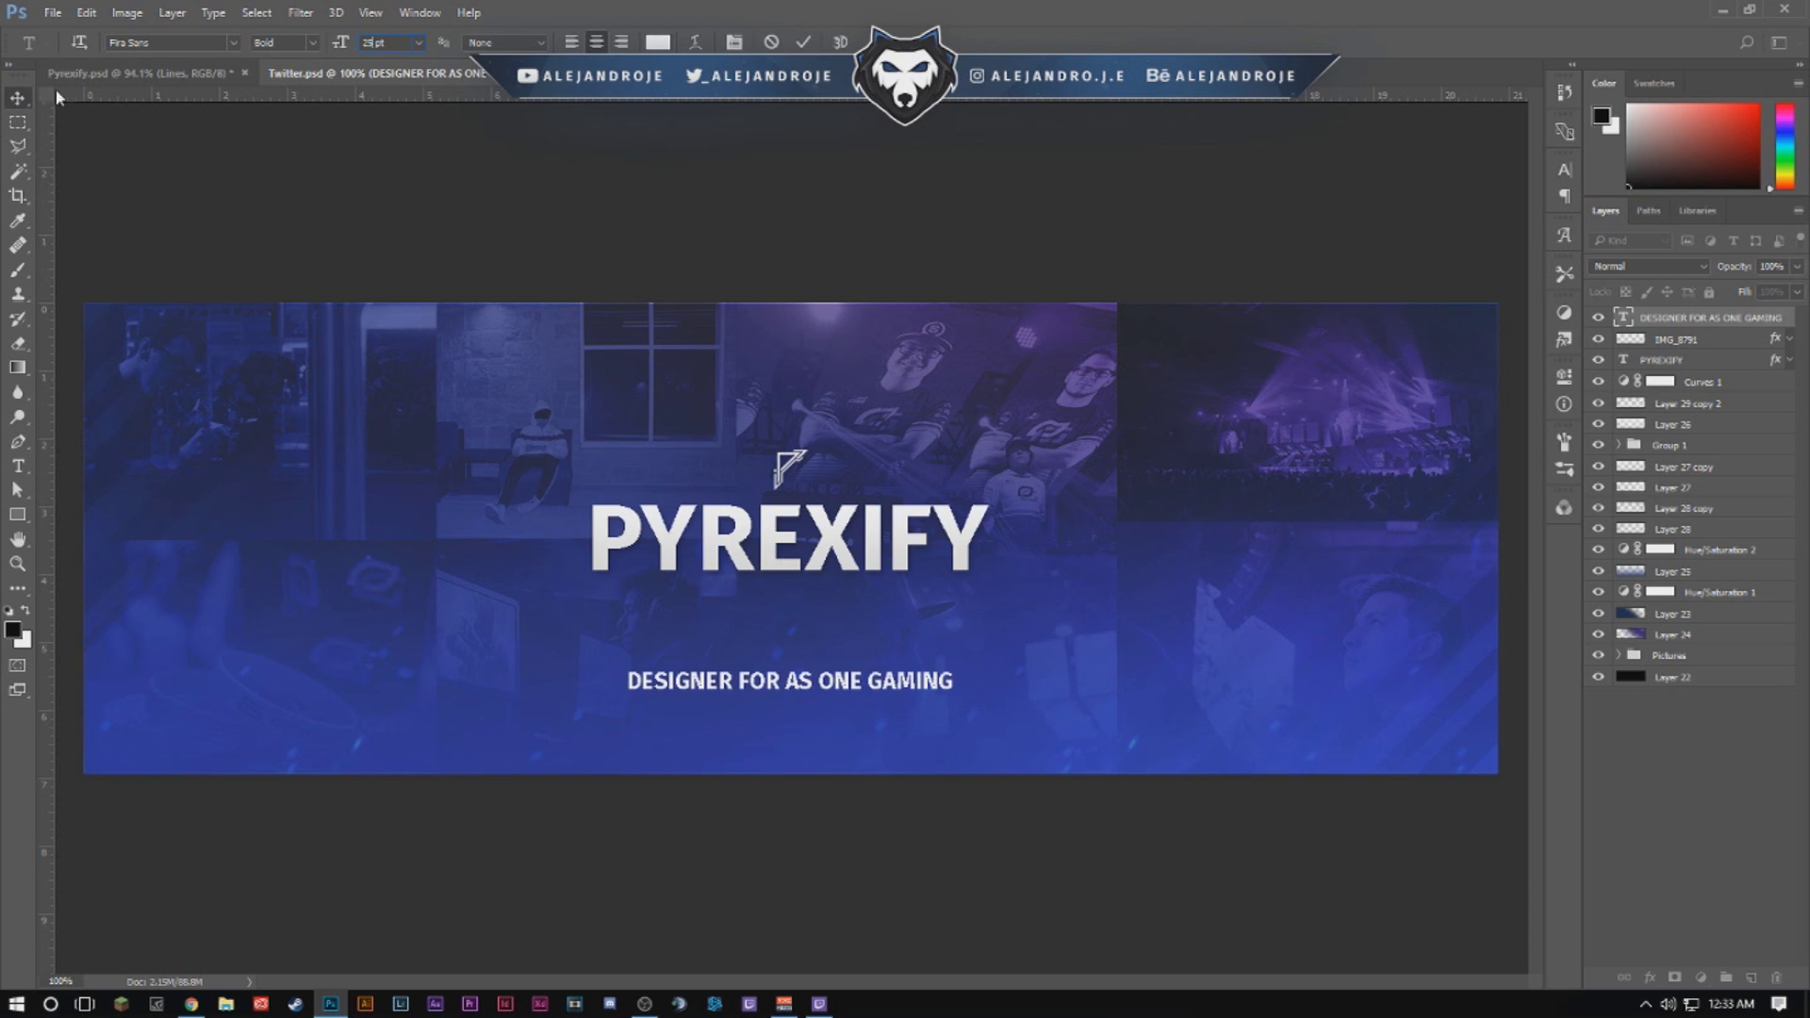
# Move the centred subtitle up directly beneath PYREXIFY and apply the copied gradient overlay and drop shadow layer style.
pyautogui.hotkey('ctrl', 'a')
pyautogui.hotkey('ctrl', 'd')
pyautogui.moveTo(993, 619); pyautogui.dragTo(1104, 515)
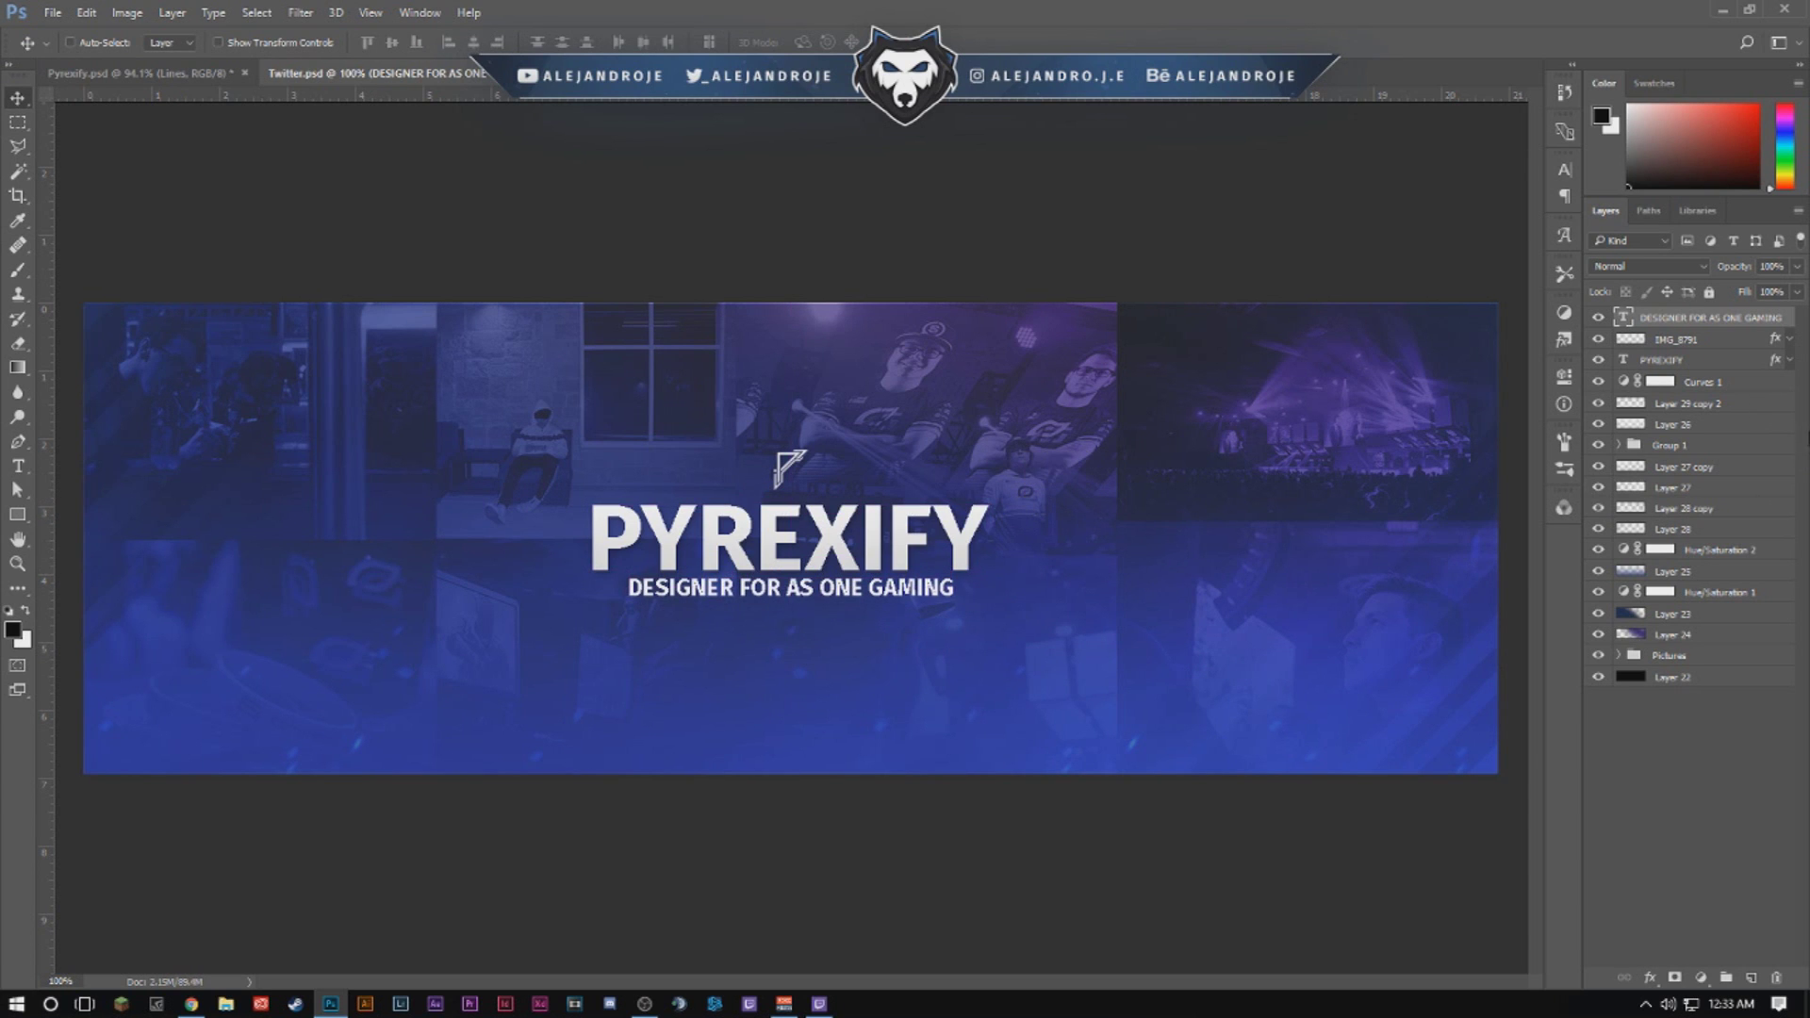
pyautogui.rightClick(1737, 320)
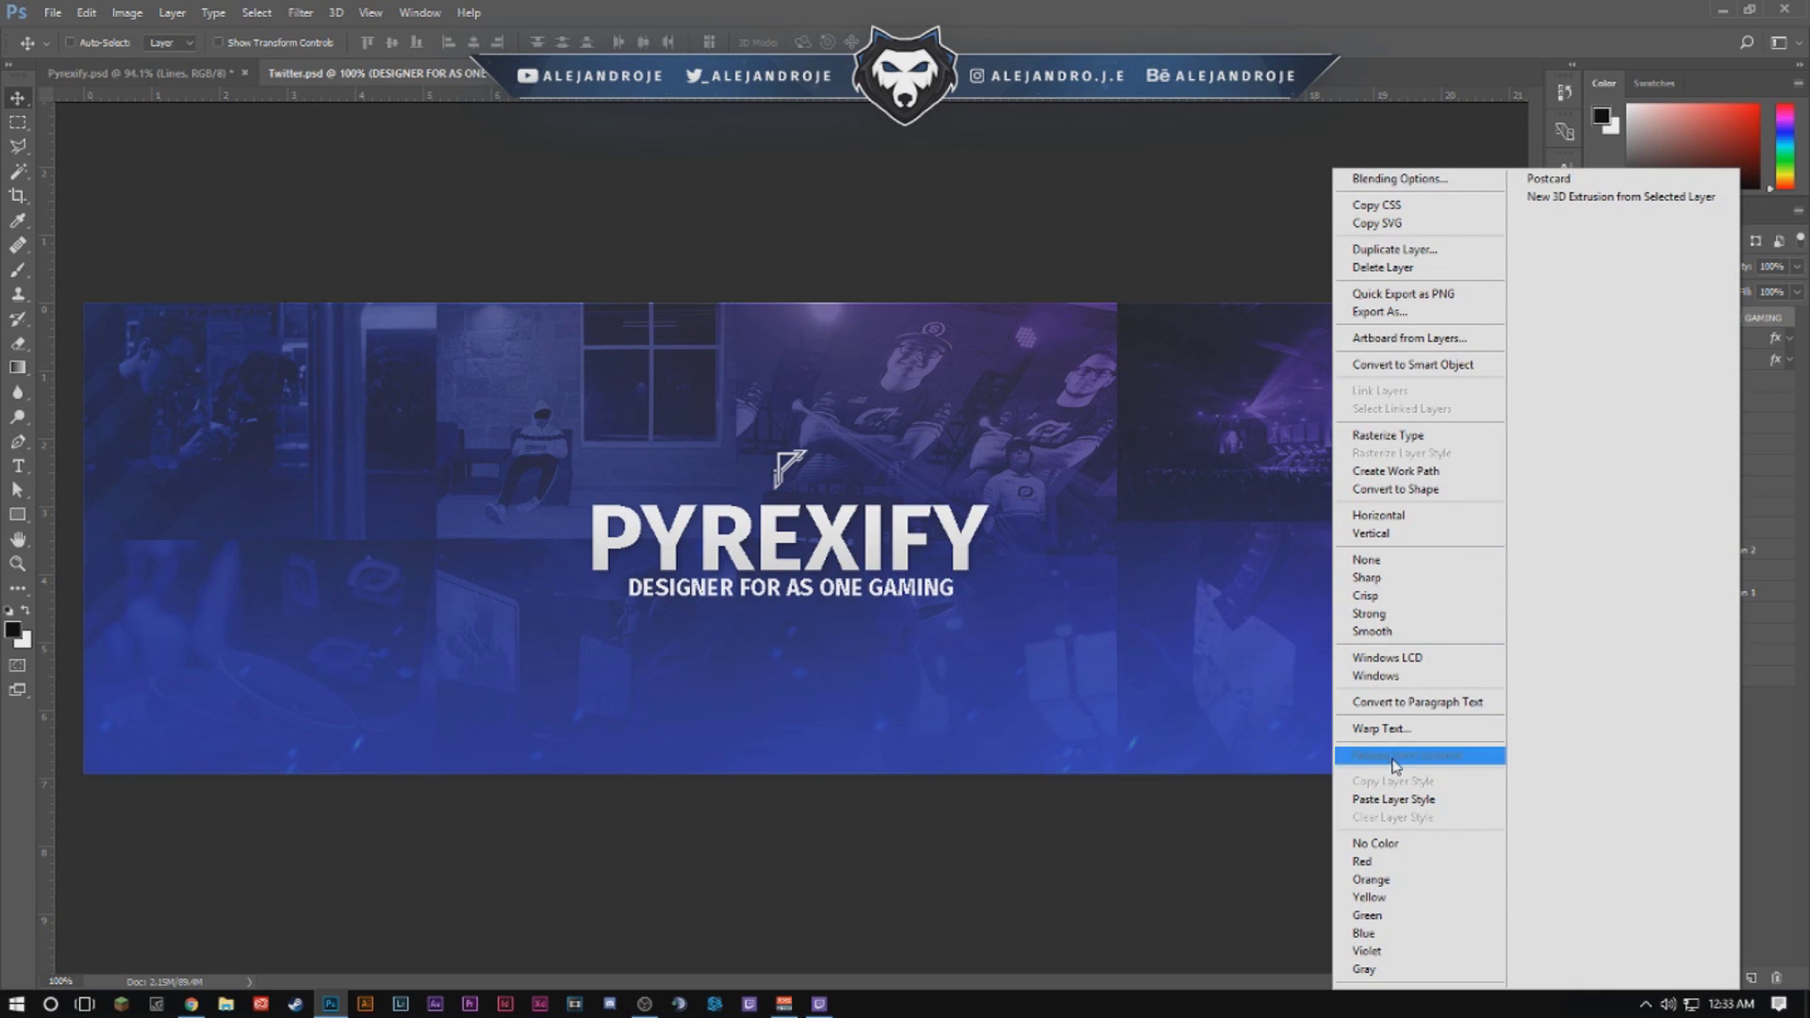
pyautogui.click(1393, 800)
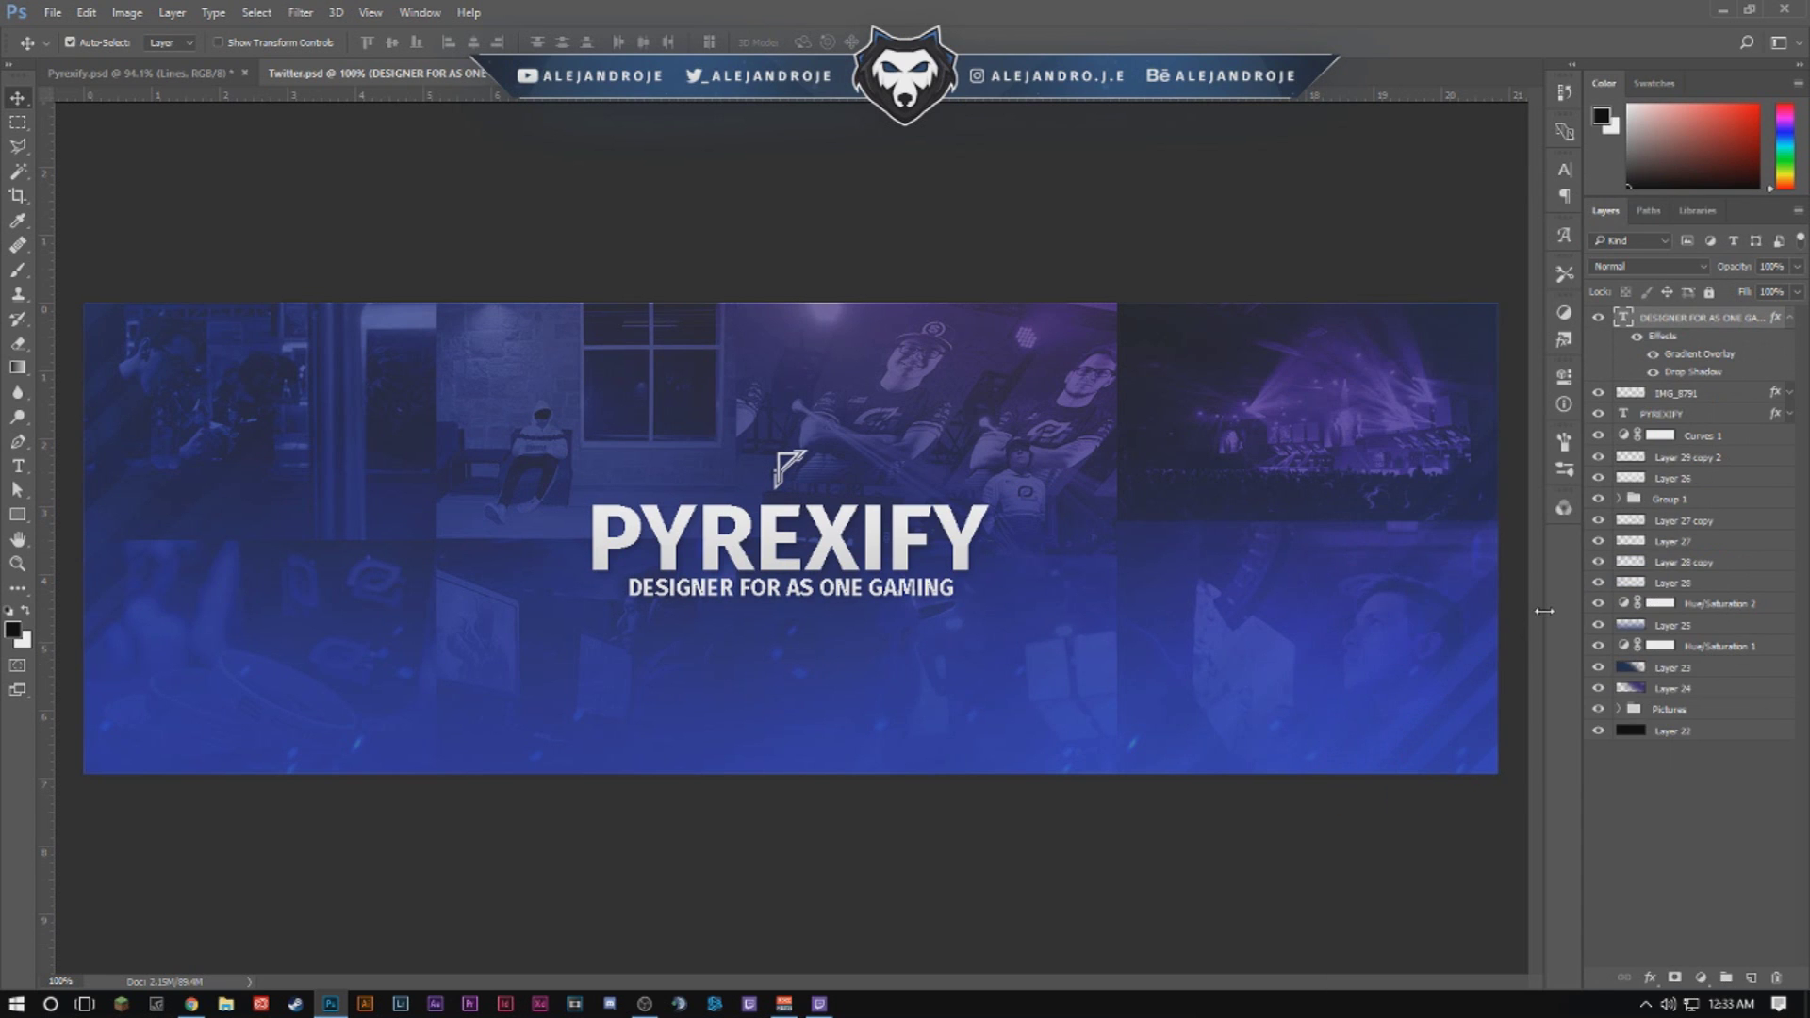
# Collapse the subtitle's effects list, group the subtitle, logo and PYREXIFY layers, and name the group Text.
pyautogui.hotkey('ctrl', '-')
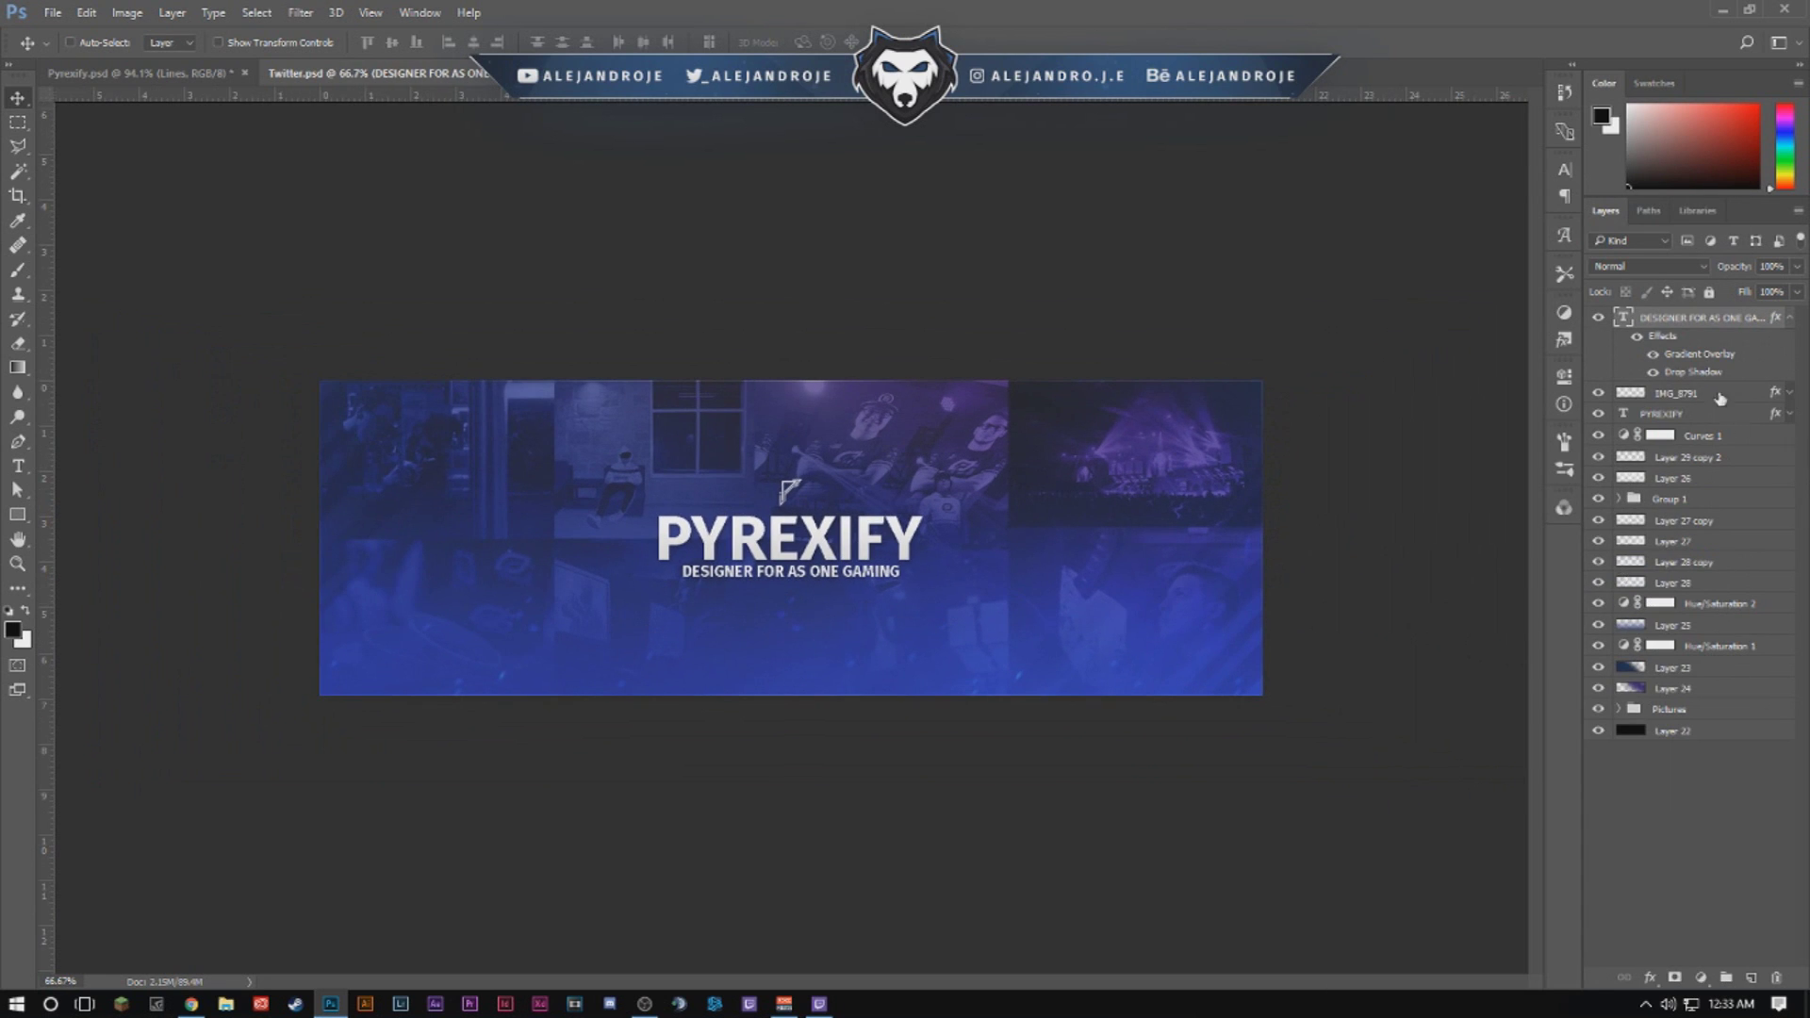
pyautogui.click(1790, 319)
pyautogui.keyDown('shift'); pyautogui.click(1715, 367); pyautogui.keyUp('shift')
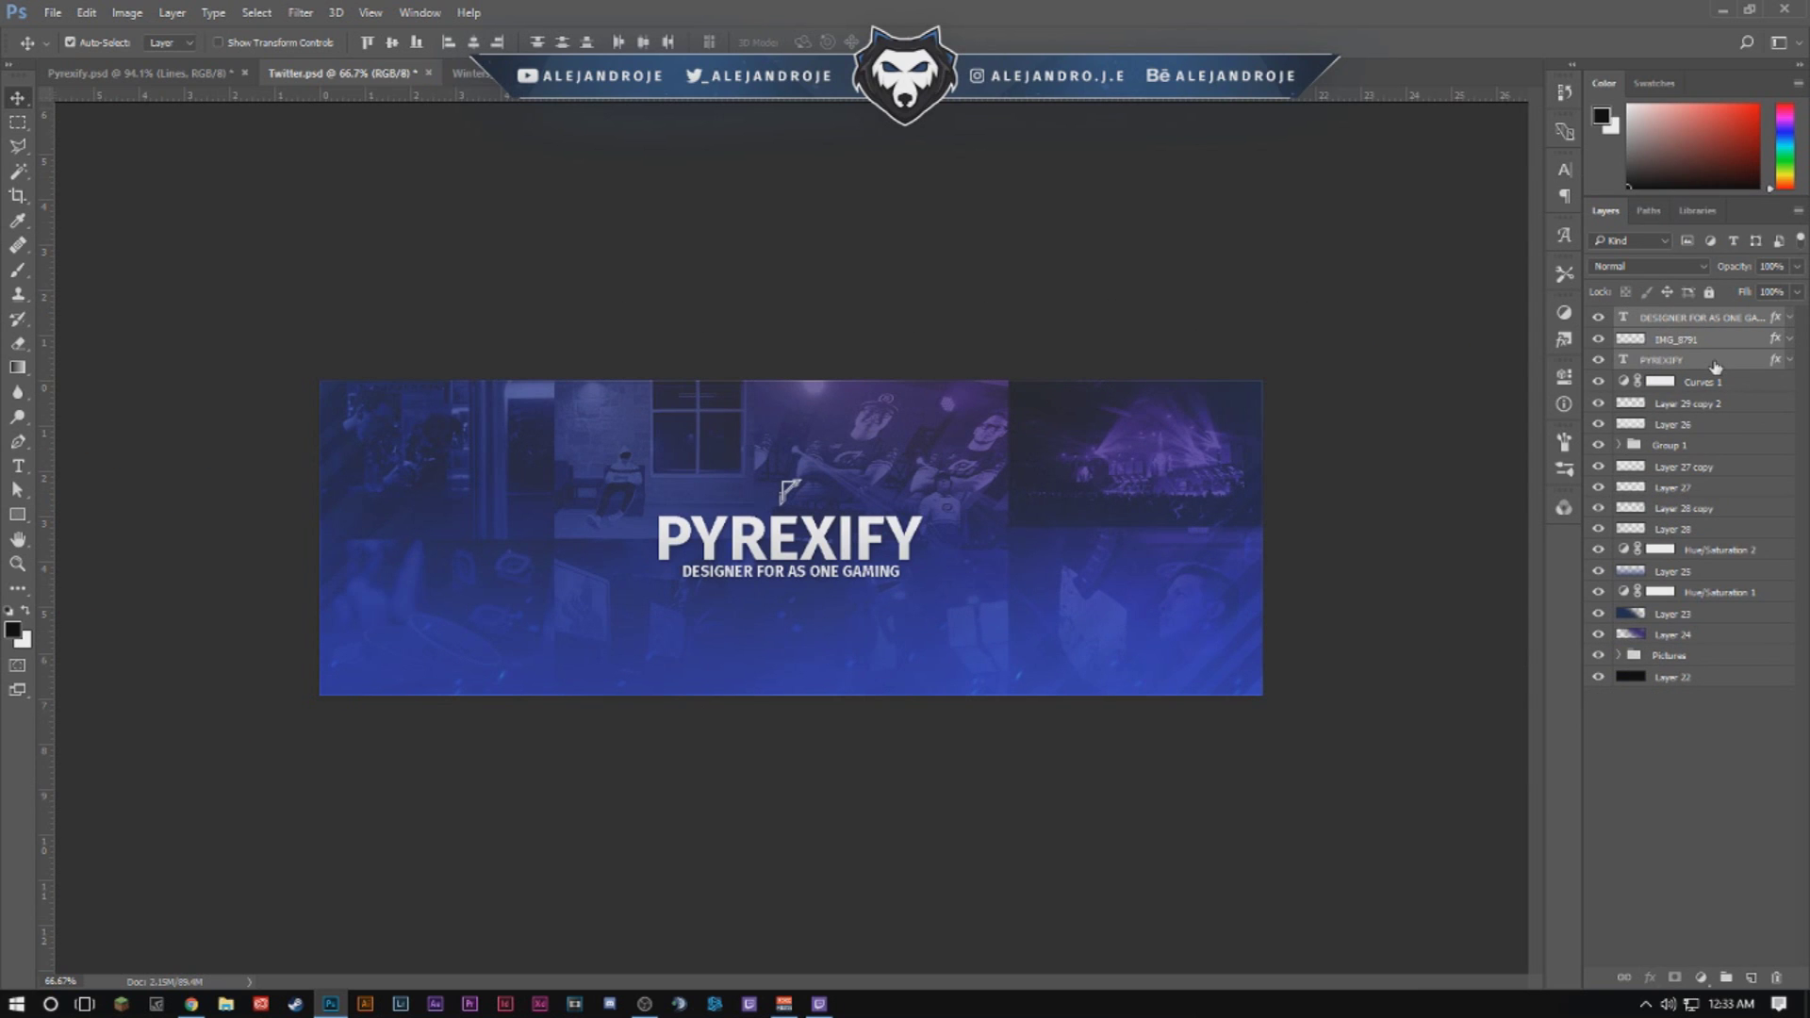
pyautogui.hotkey('ctrl', 'g')
pyautogui.doubleClick(1669, 317)
pyautogui.write('t')
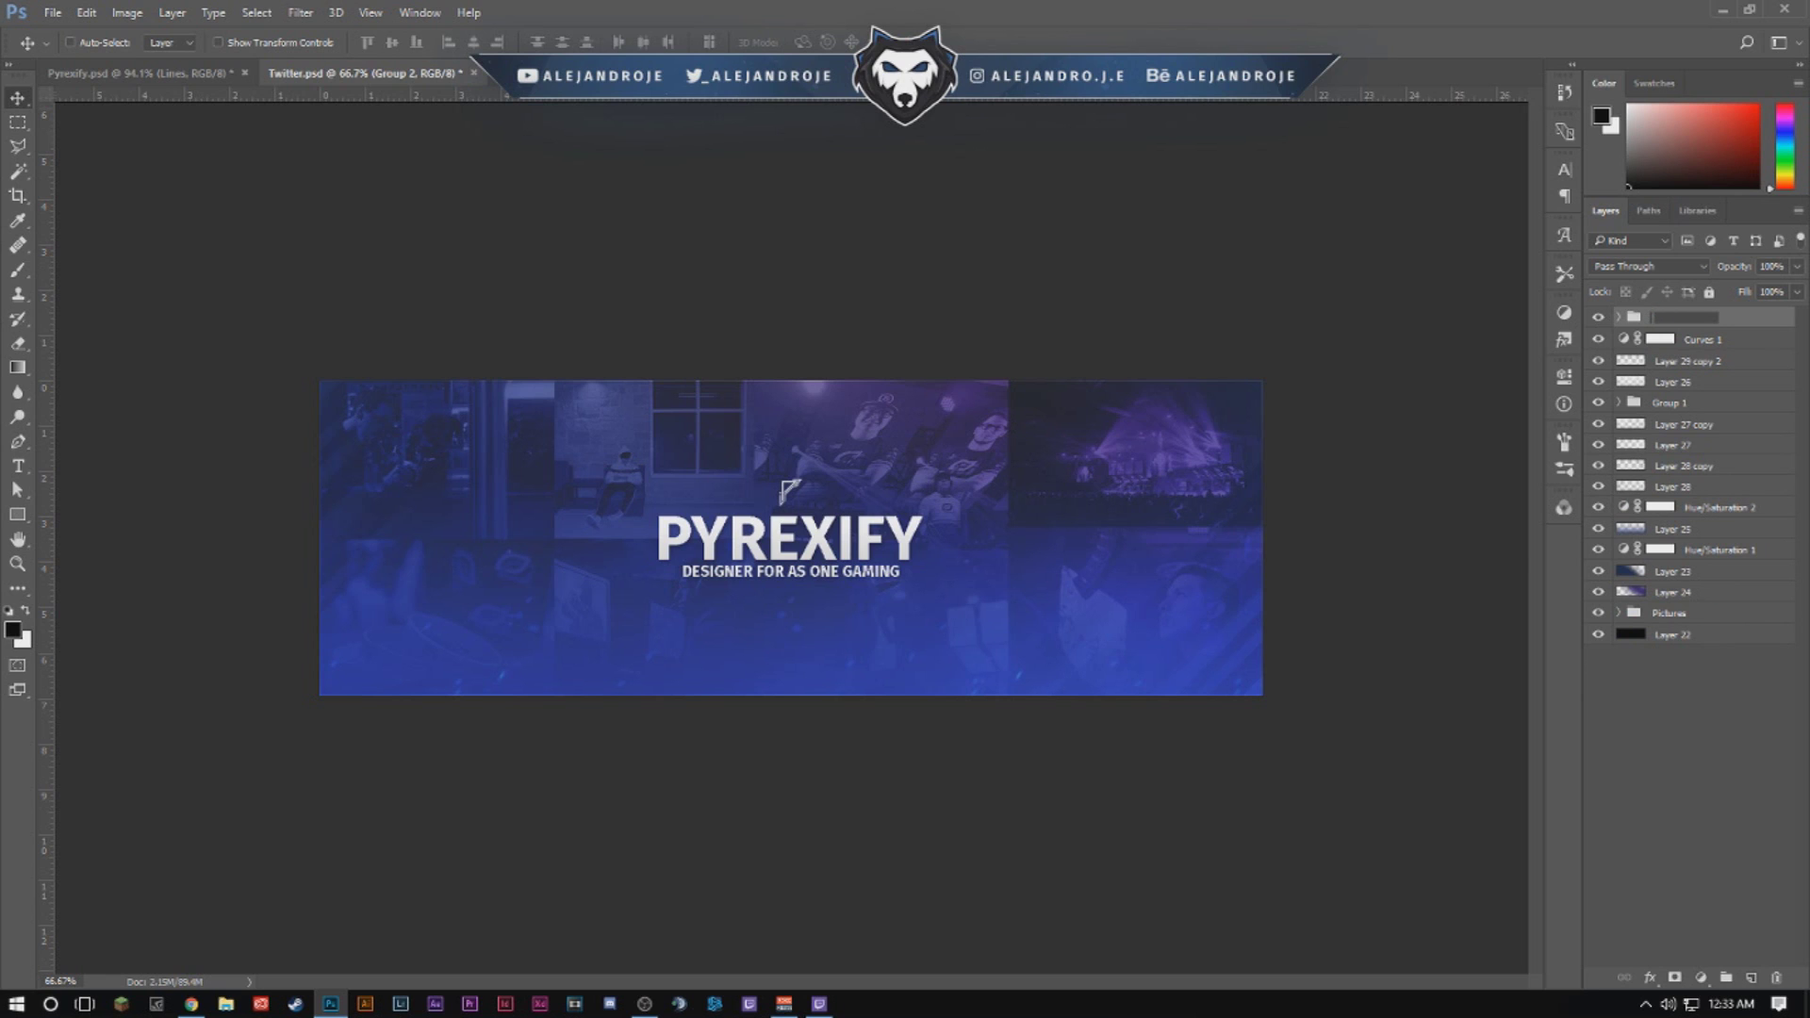
pyautogui.write('ext')
pyautogui.press('Return')
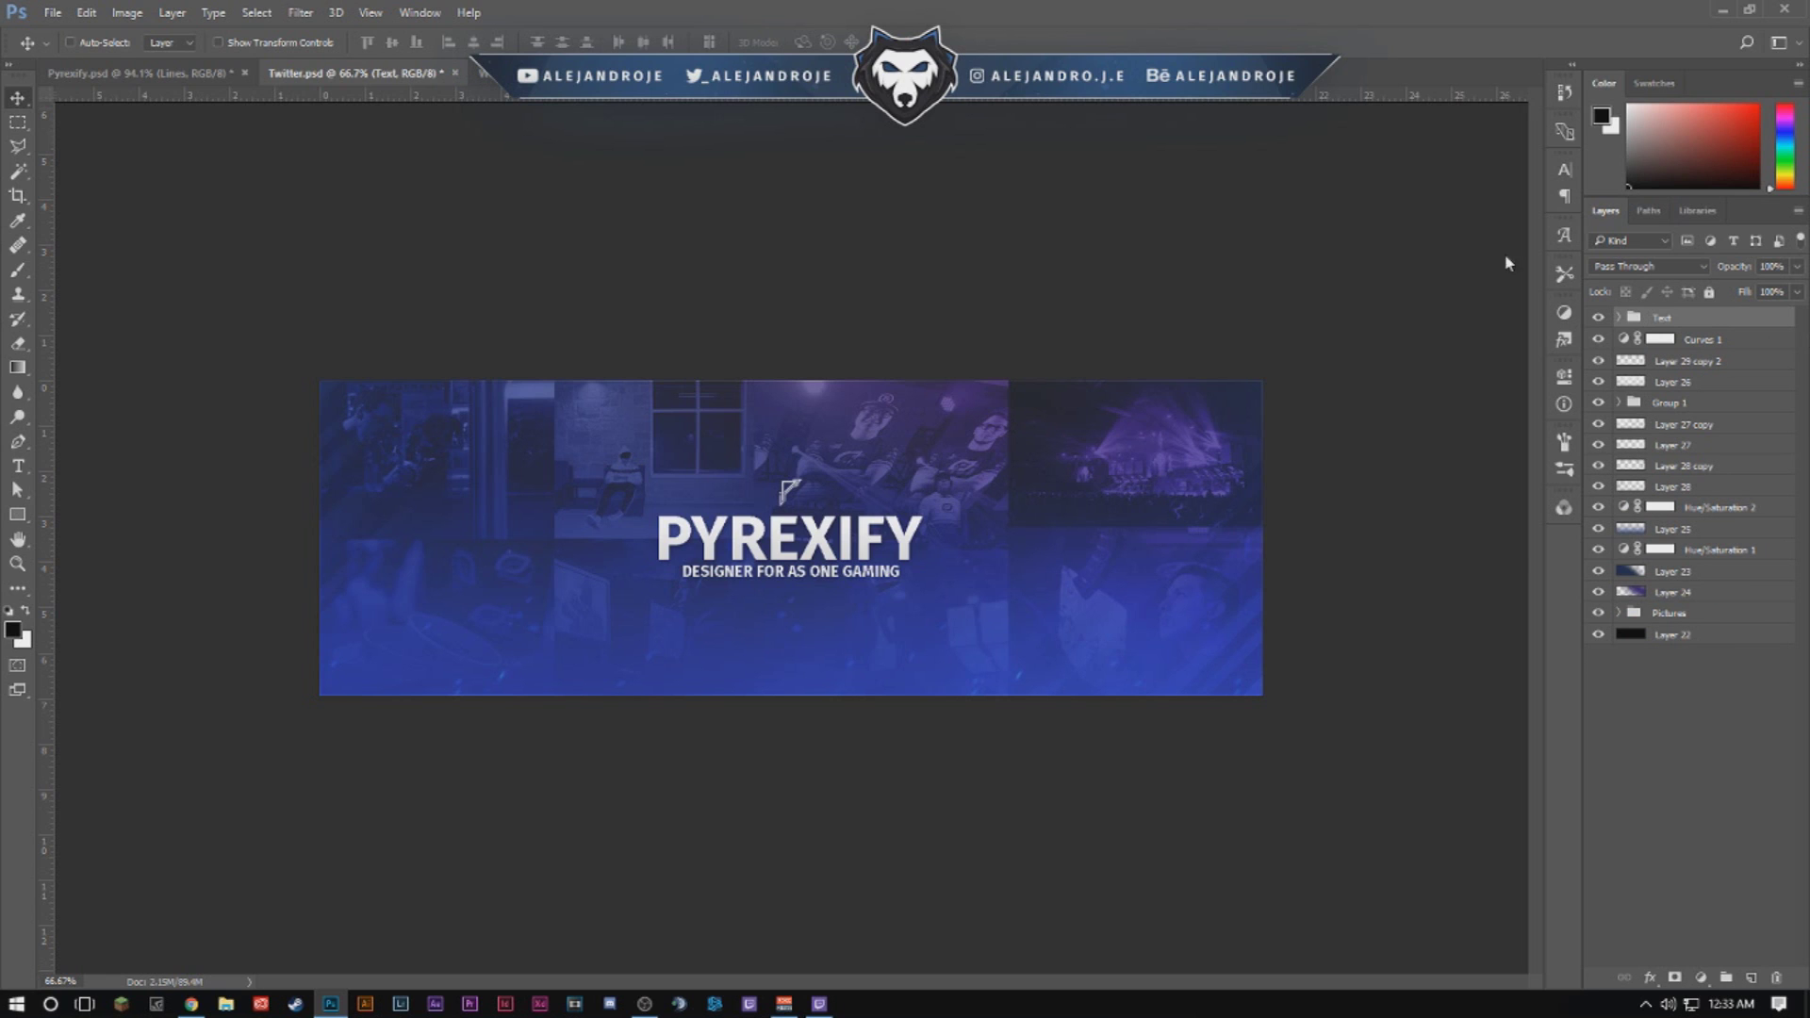
# Compare the Twitter.psd header with Pyrexify.psd and examine that file's Light Source layer and its opacity.
pyautogui.click(213, 74)
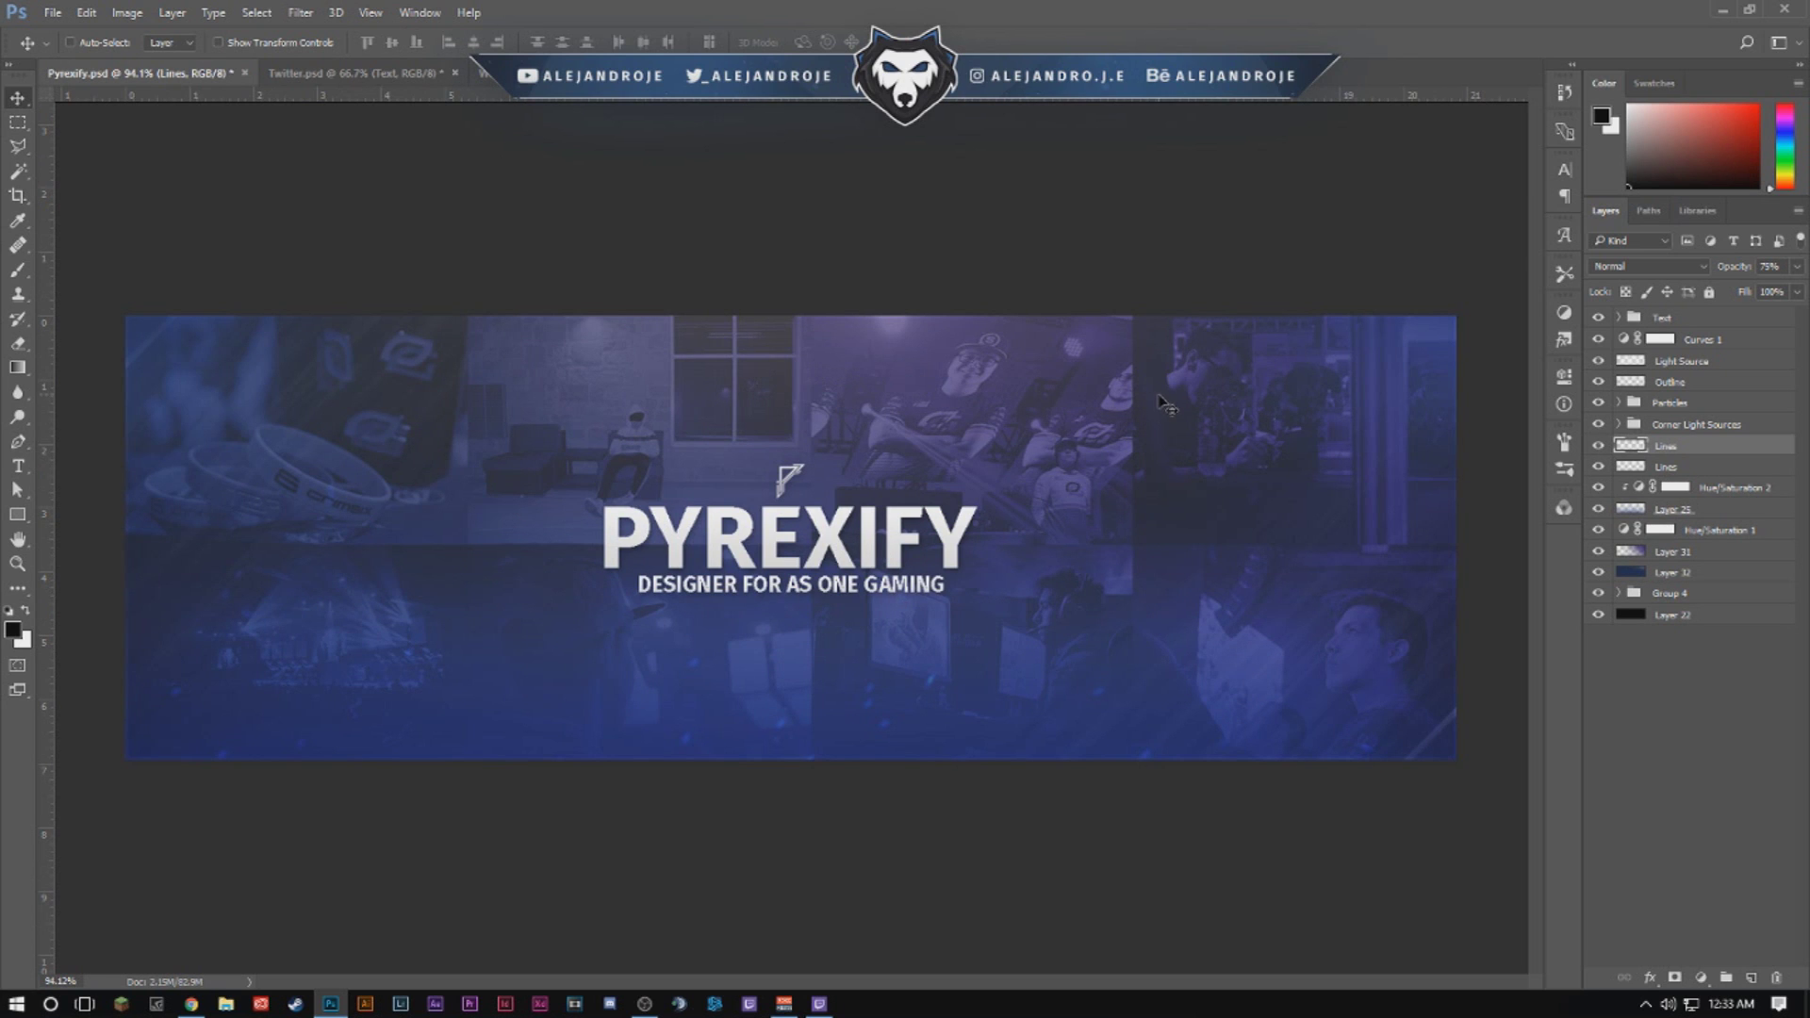
pyautogui.click(395, 74)
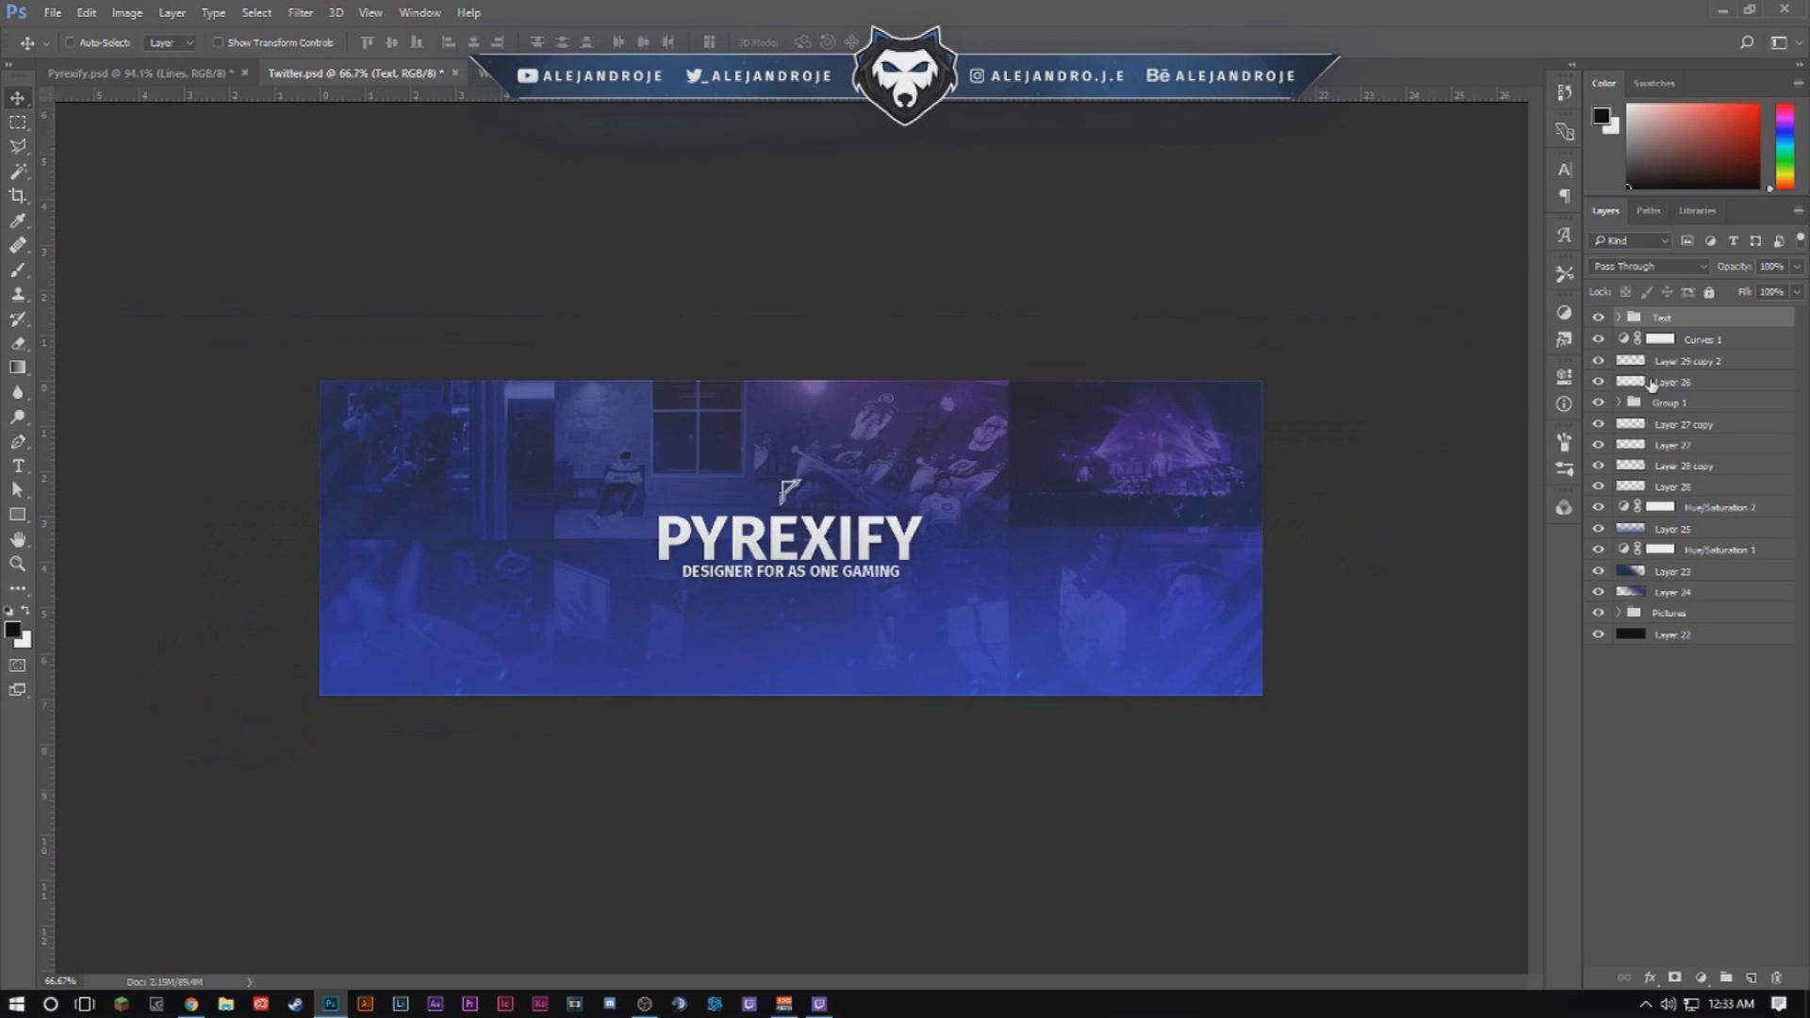
pyautogui.click(186, 76)
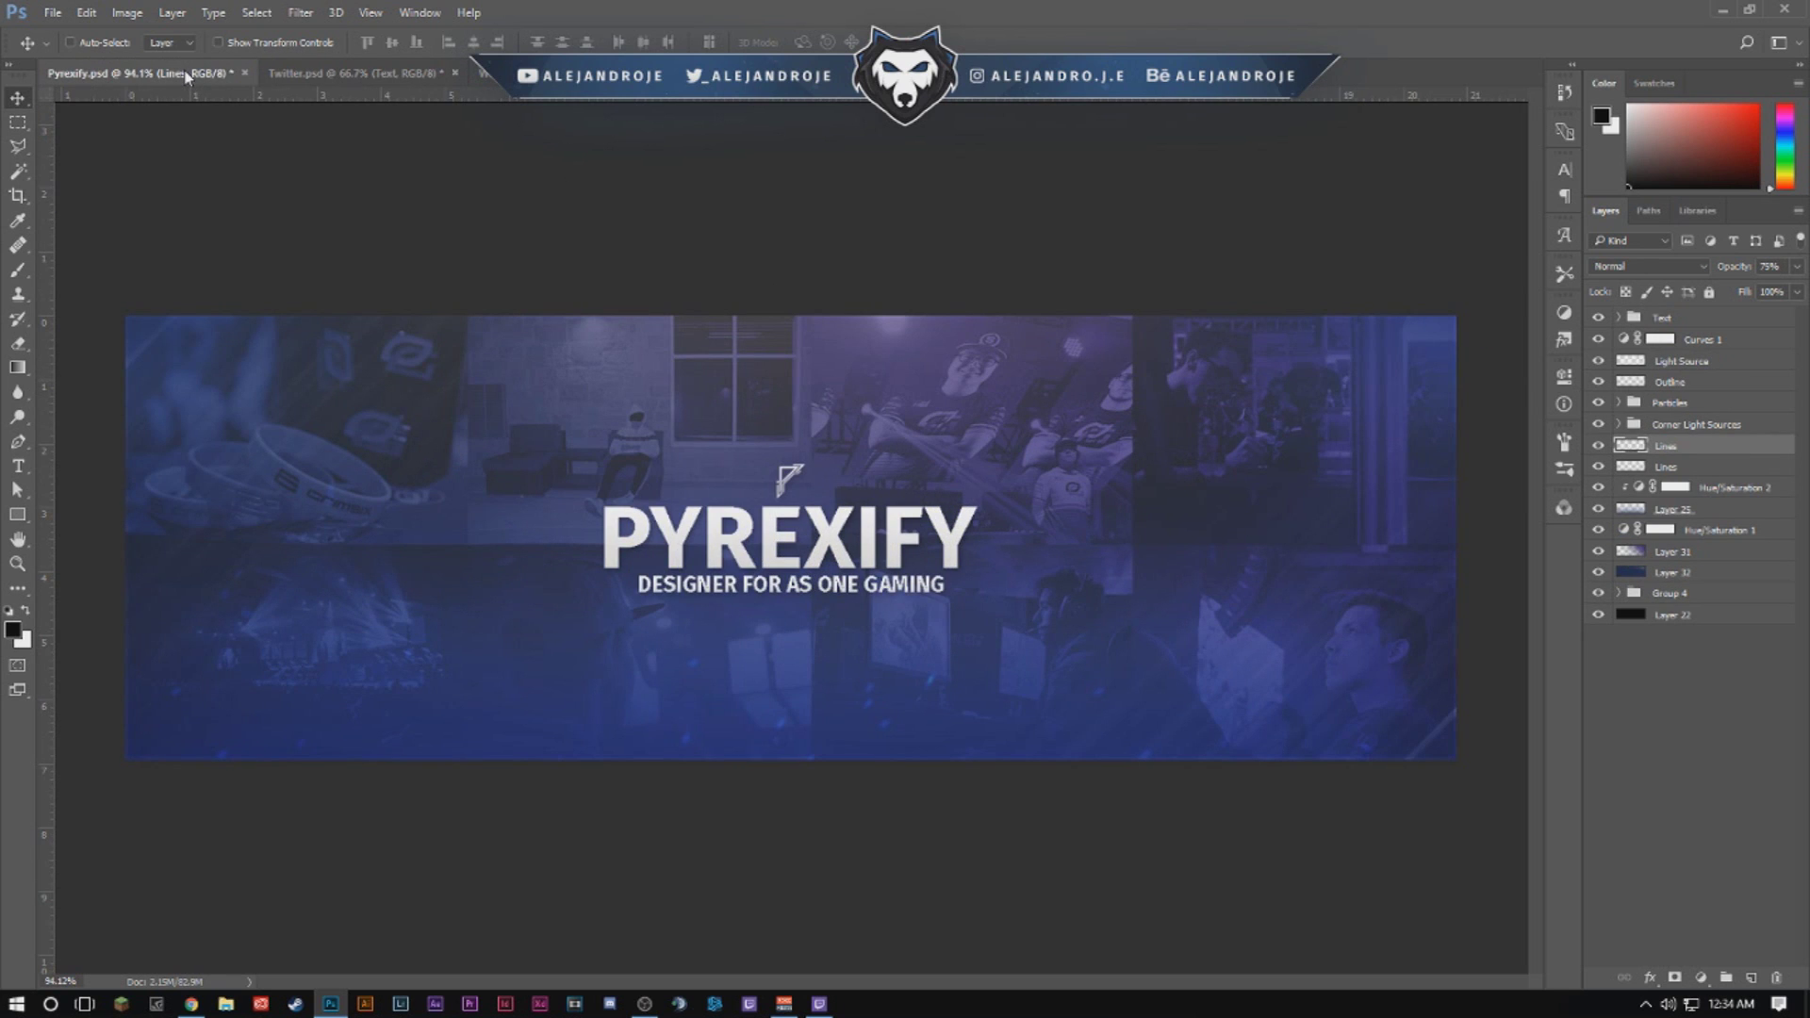
pyautogui.click(1598, 361)
pyautogui.click(1597, 361)
pyautogui.click(1762, 361)
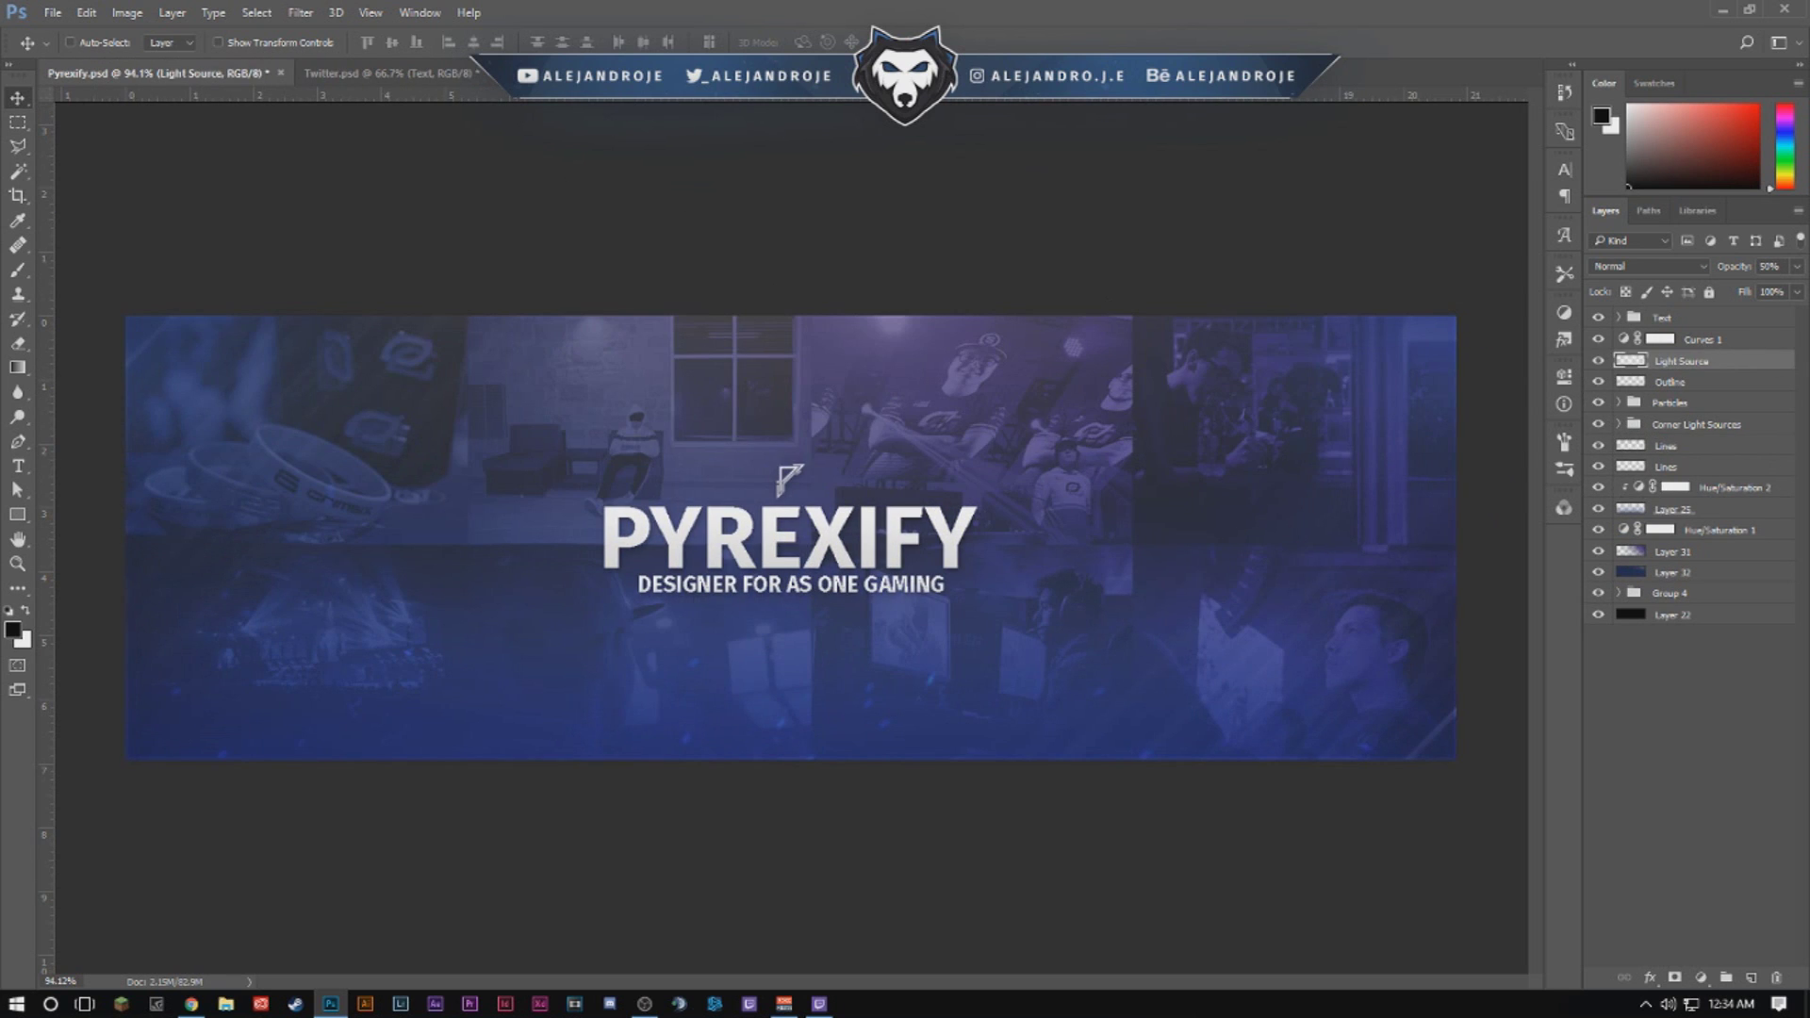
pyautogui.click(542, 74)
pyautogui.click(420, 72)
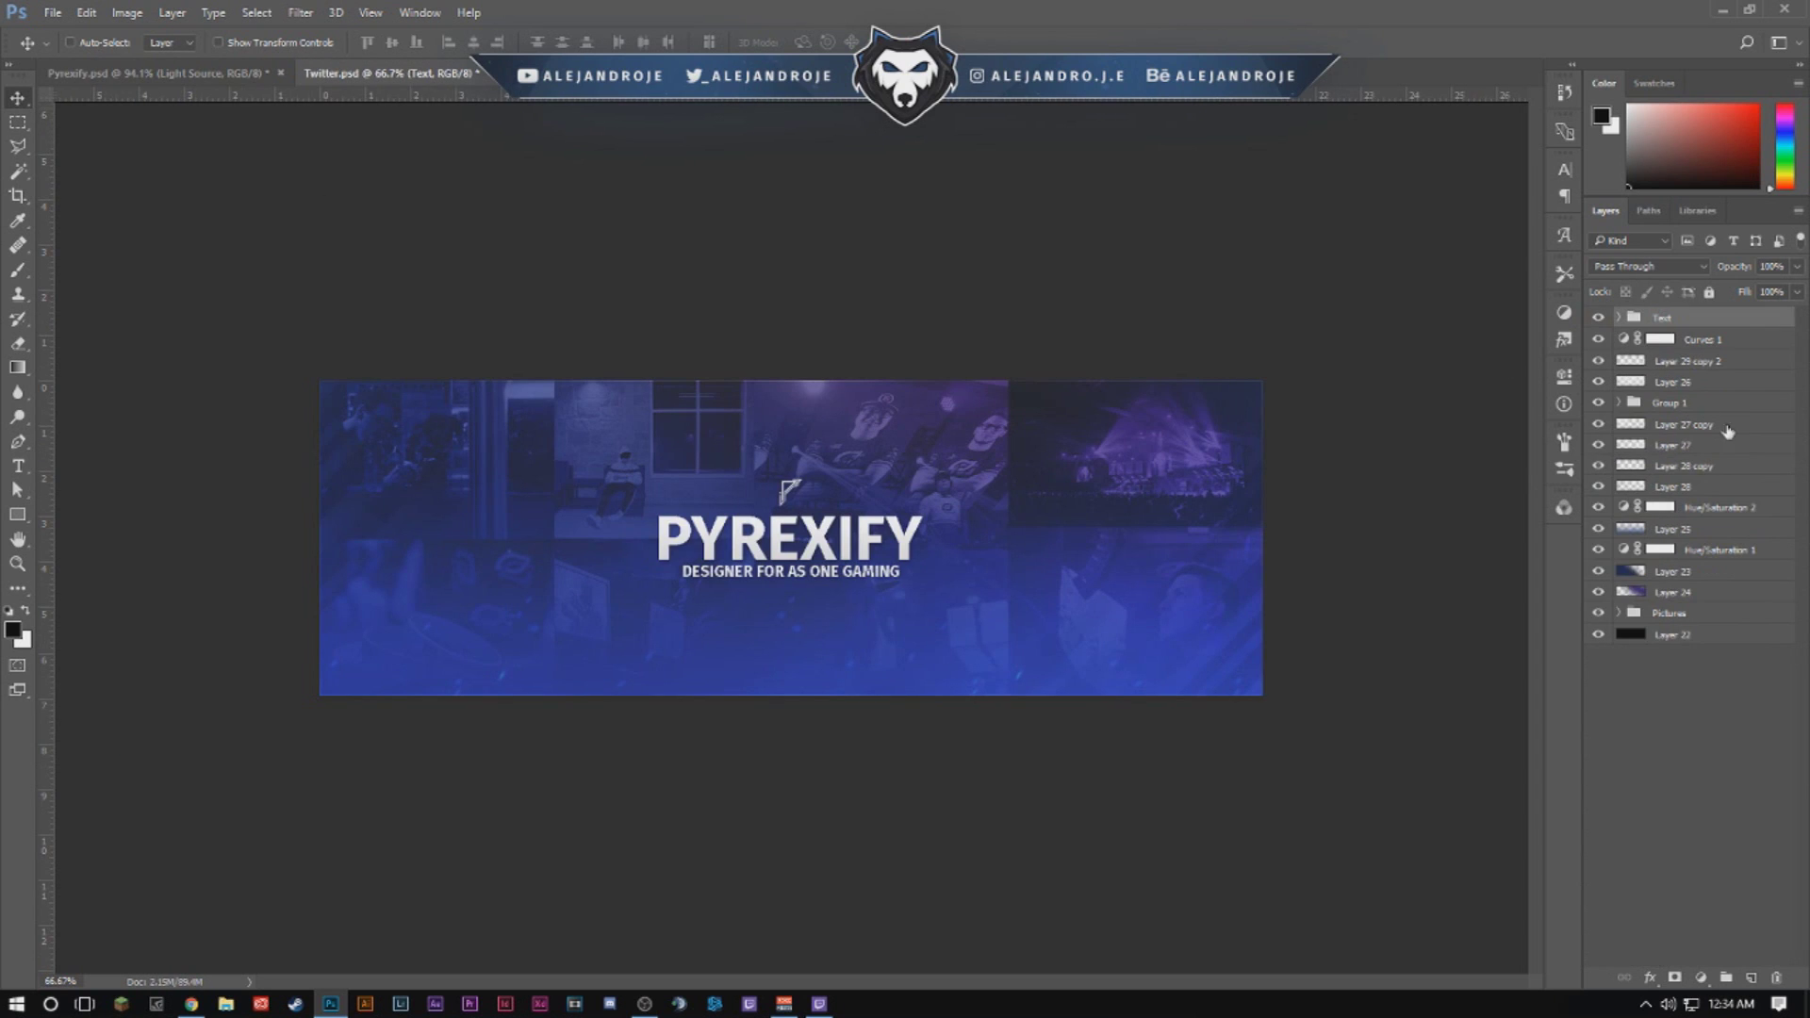
# Move Layer 29 copy 2 beneath Layer 26 and set Layer 26's opacity to 50%.
pyautogui.click(1714, 364)
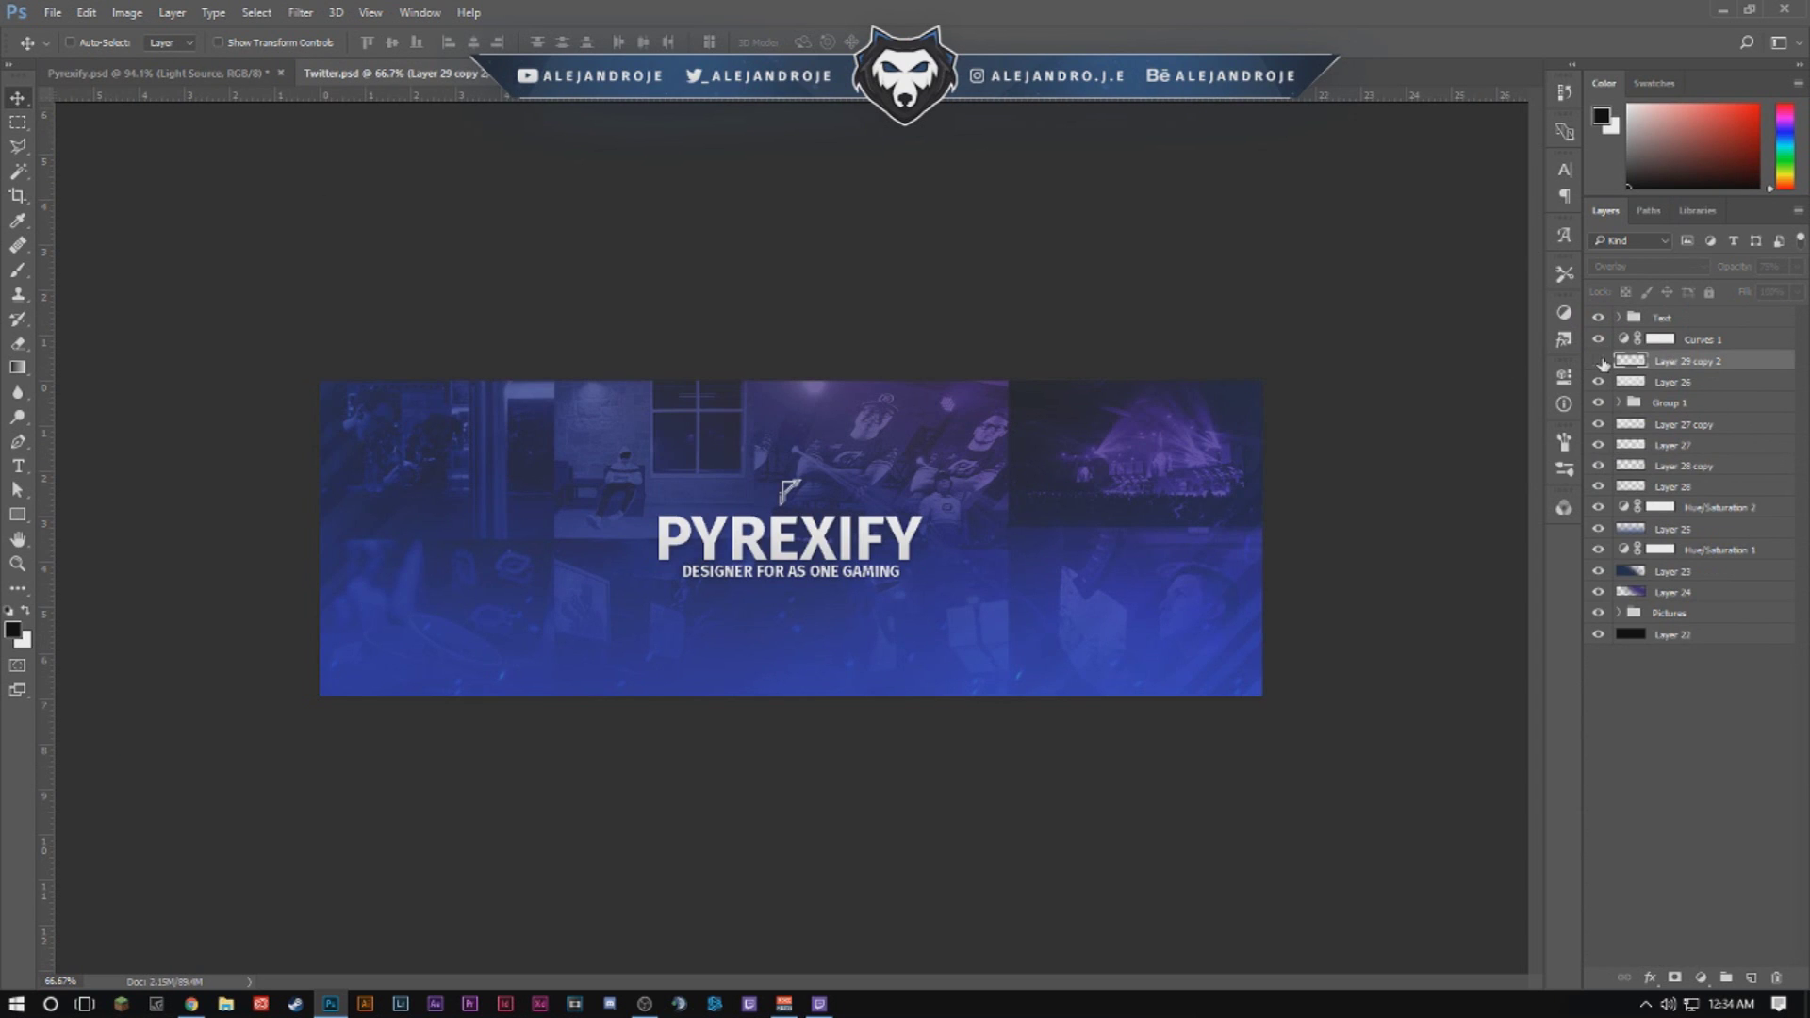
pyautogui.moveTo(1711, 364); pyautogui.dragTo(1713, 381)
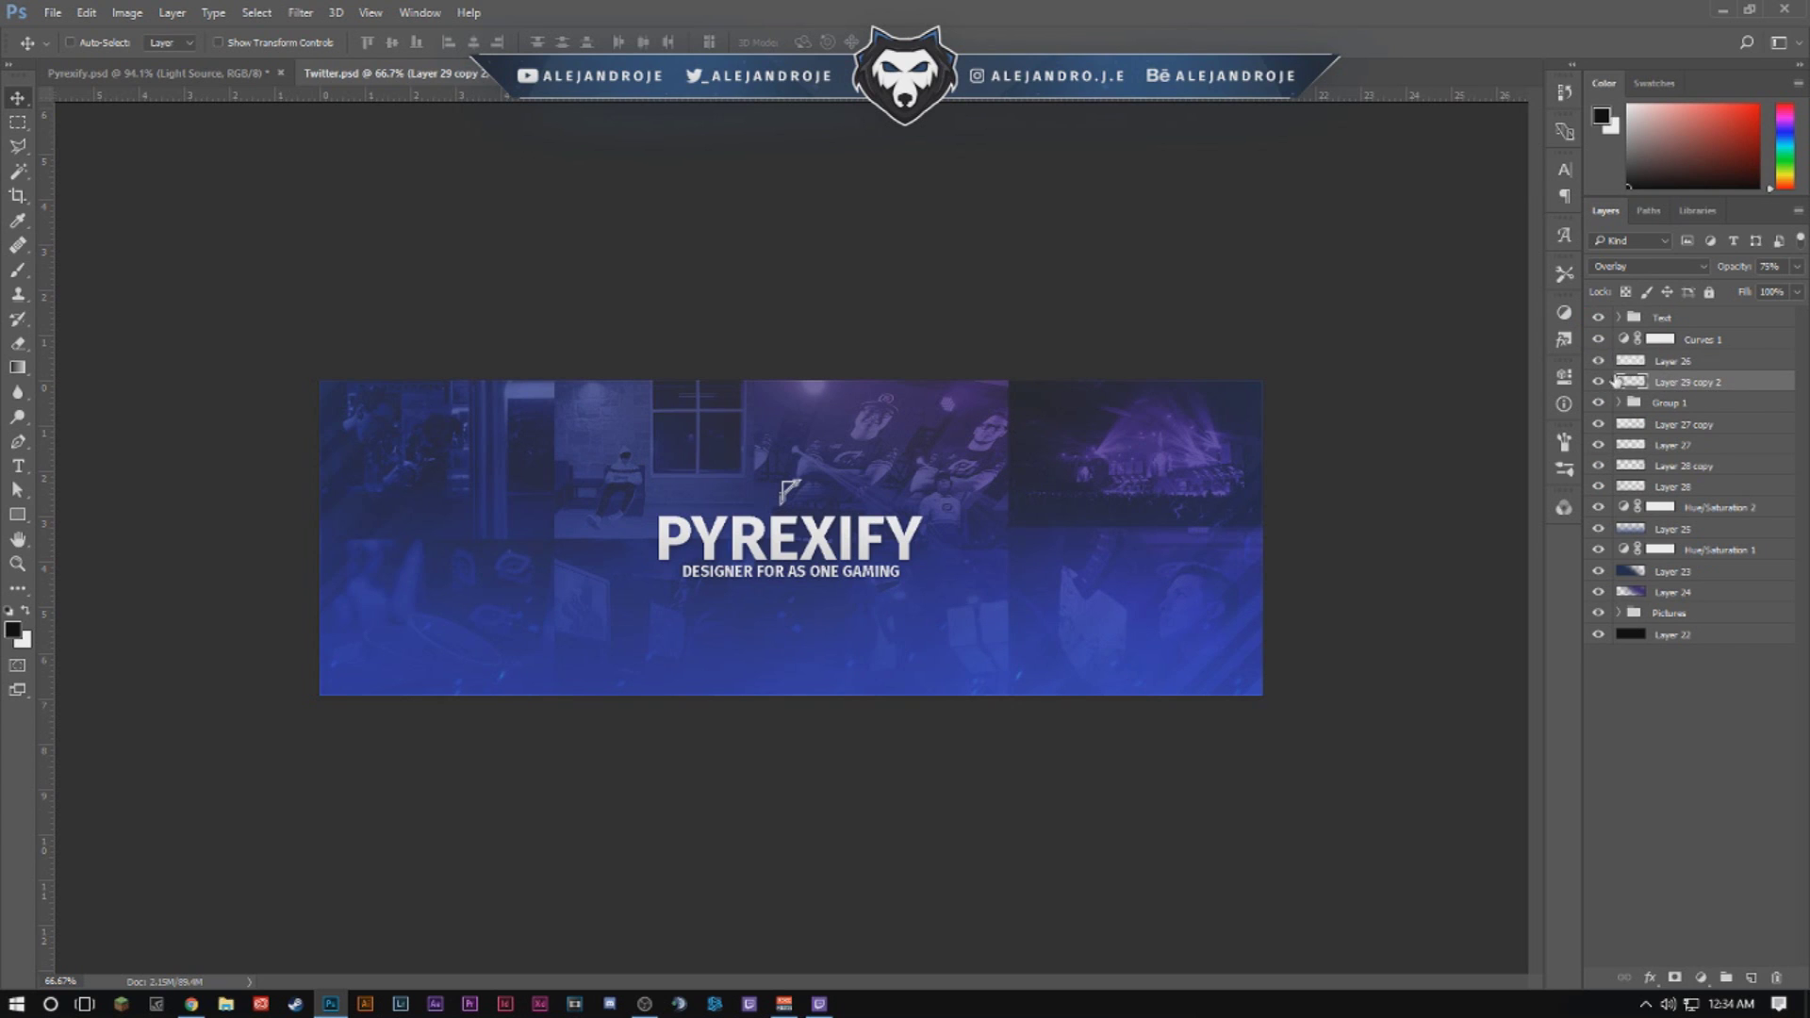
pyautogui.click(1706, 364)
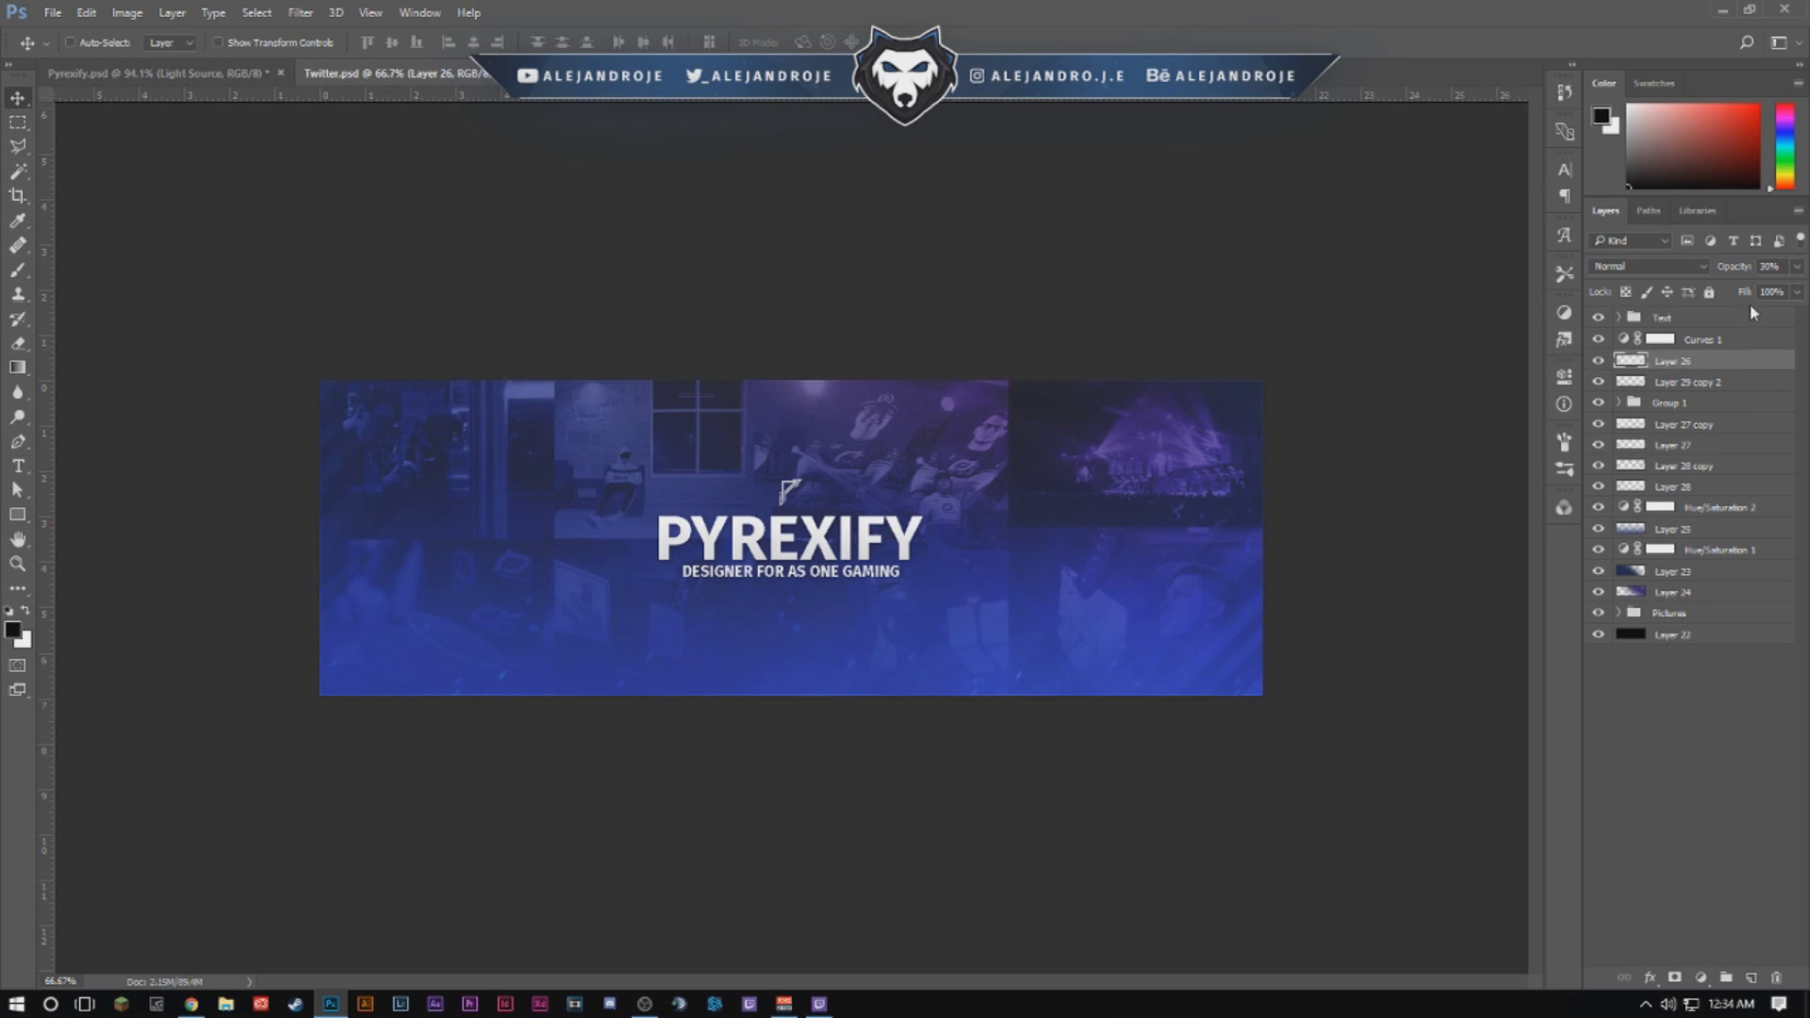
pyautogui.write('50')
pyautogui.press('Return')
pyautogui.scroll(2, 905, 377)
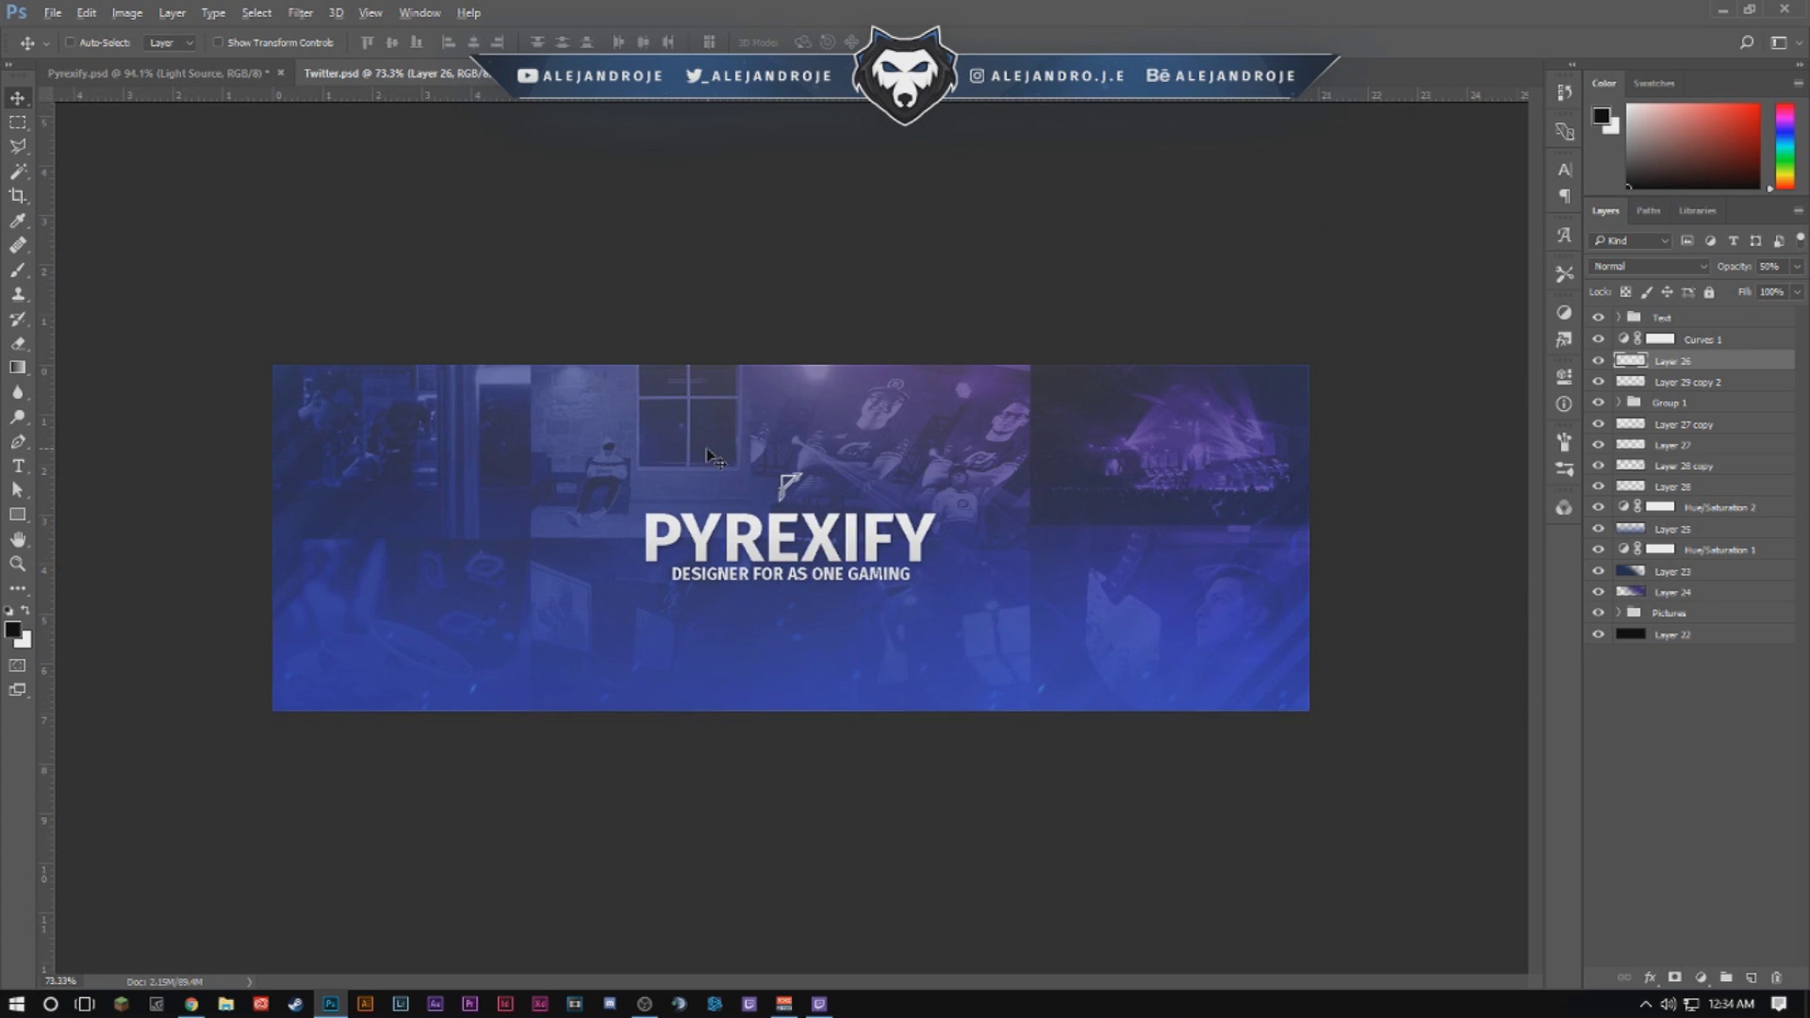
# Compare how Layer 25 and the Hue/Saturation 2 adjustment above it are set up in Pyrexify.psd and Twitter.psd.
pyautogui.click(169, 73)
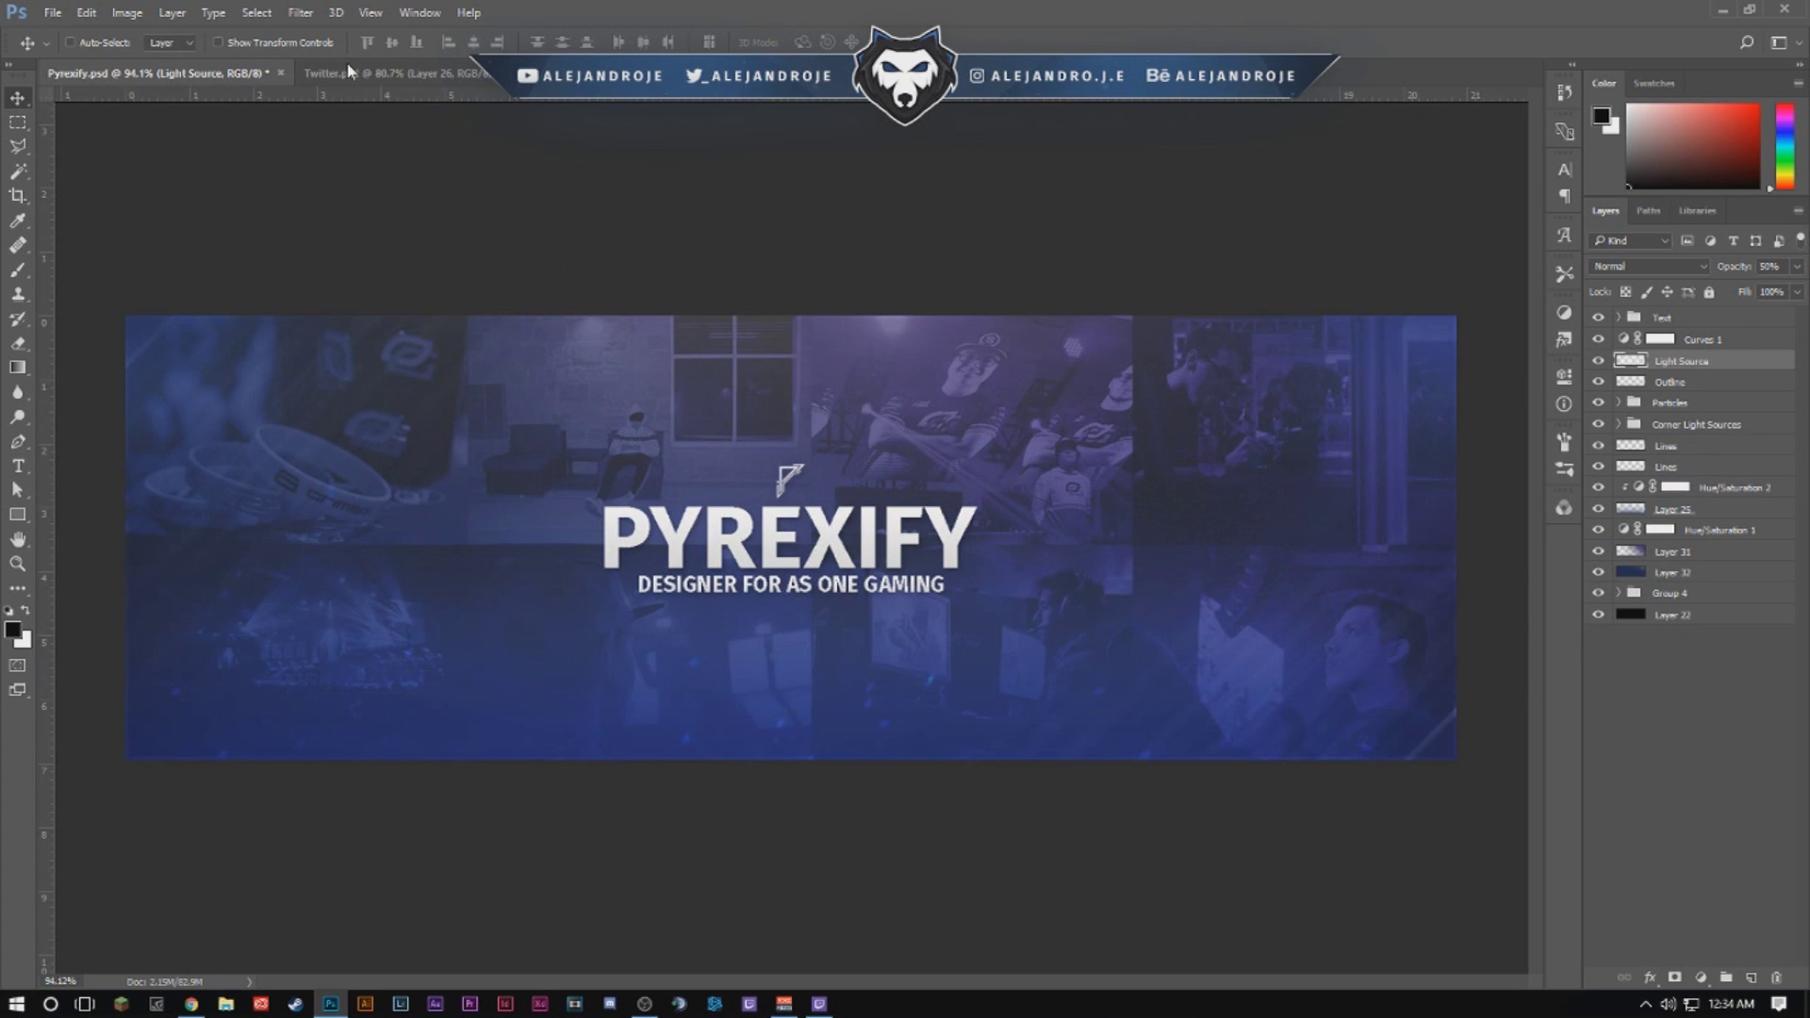
pyautogui.click(349, 73)
pyautogui.click(152, 70)
pyautogui.click(1708, 528)
pyautogui.click(1715, 512)
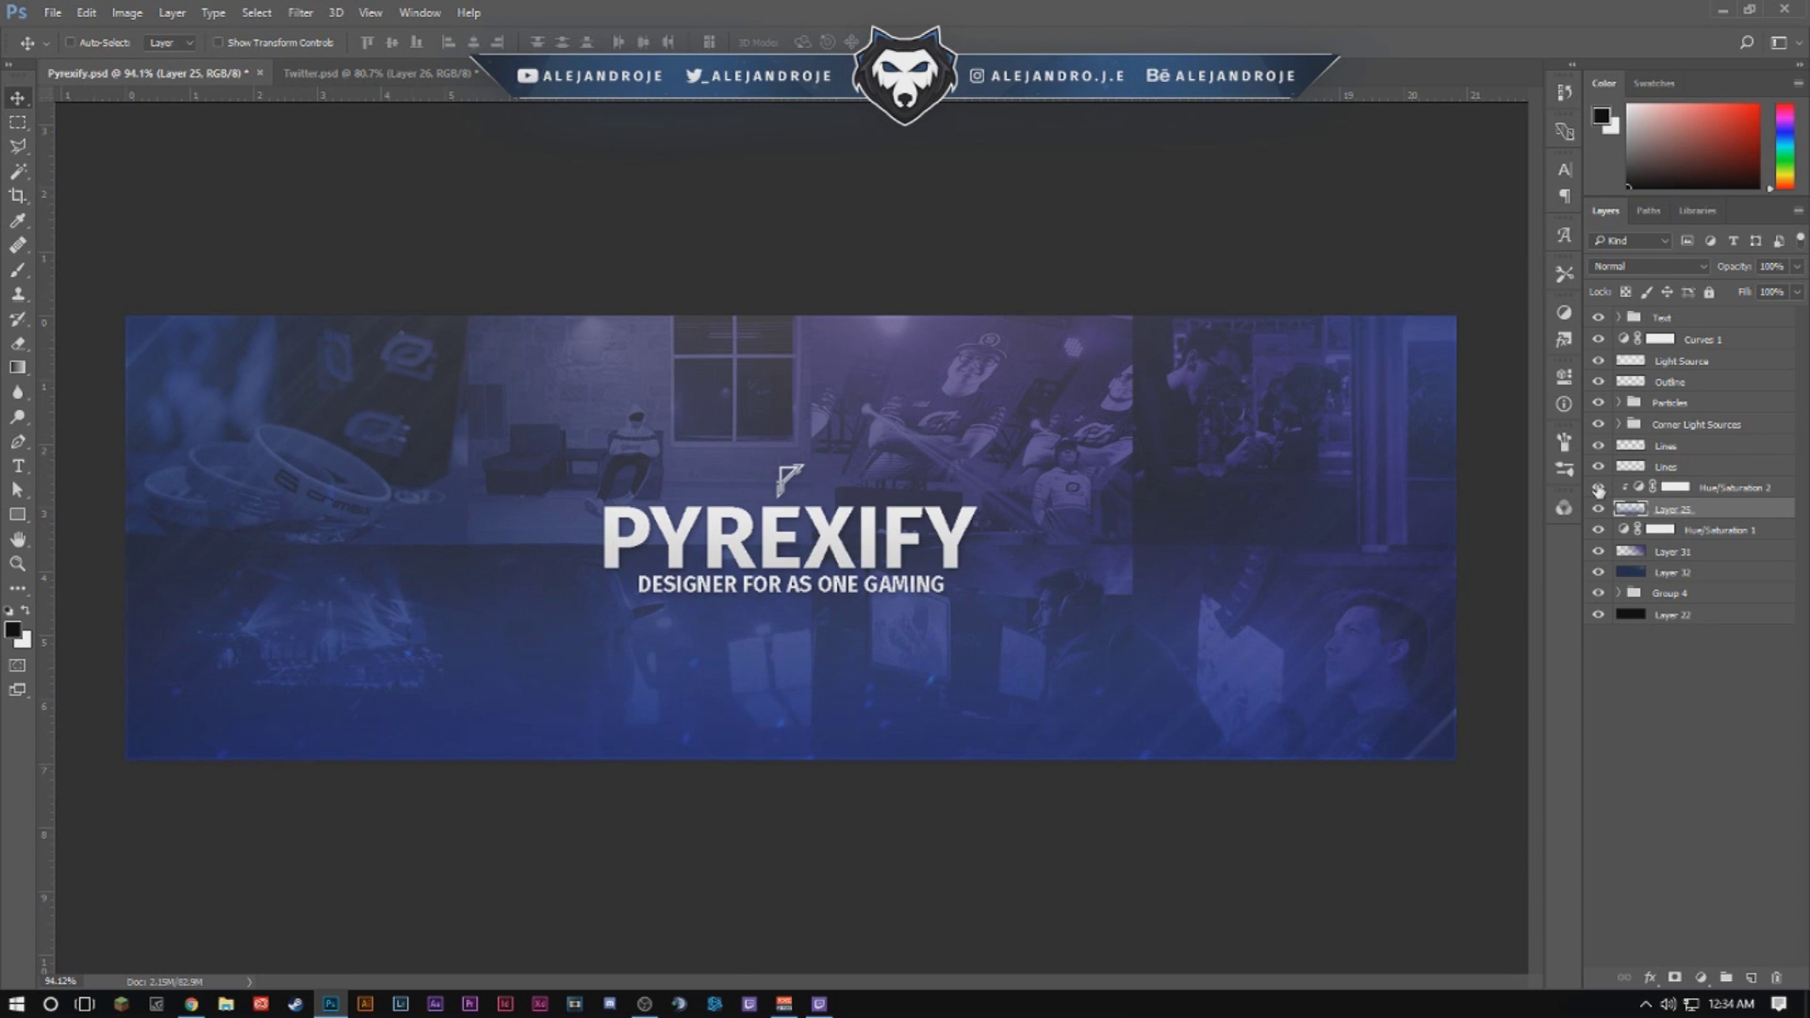
pyautogui.click(467, 73)
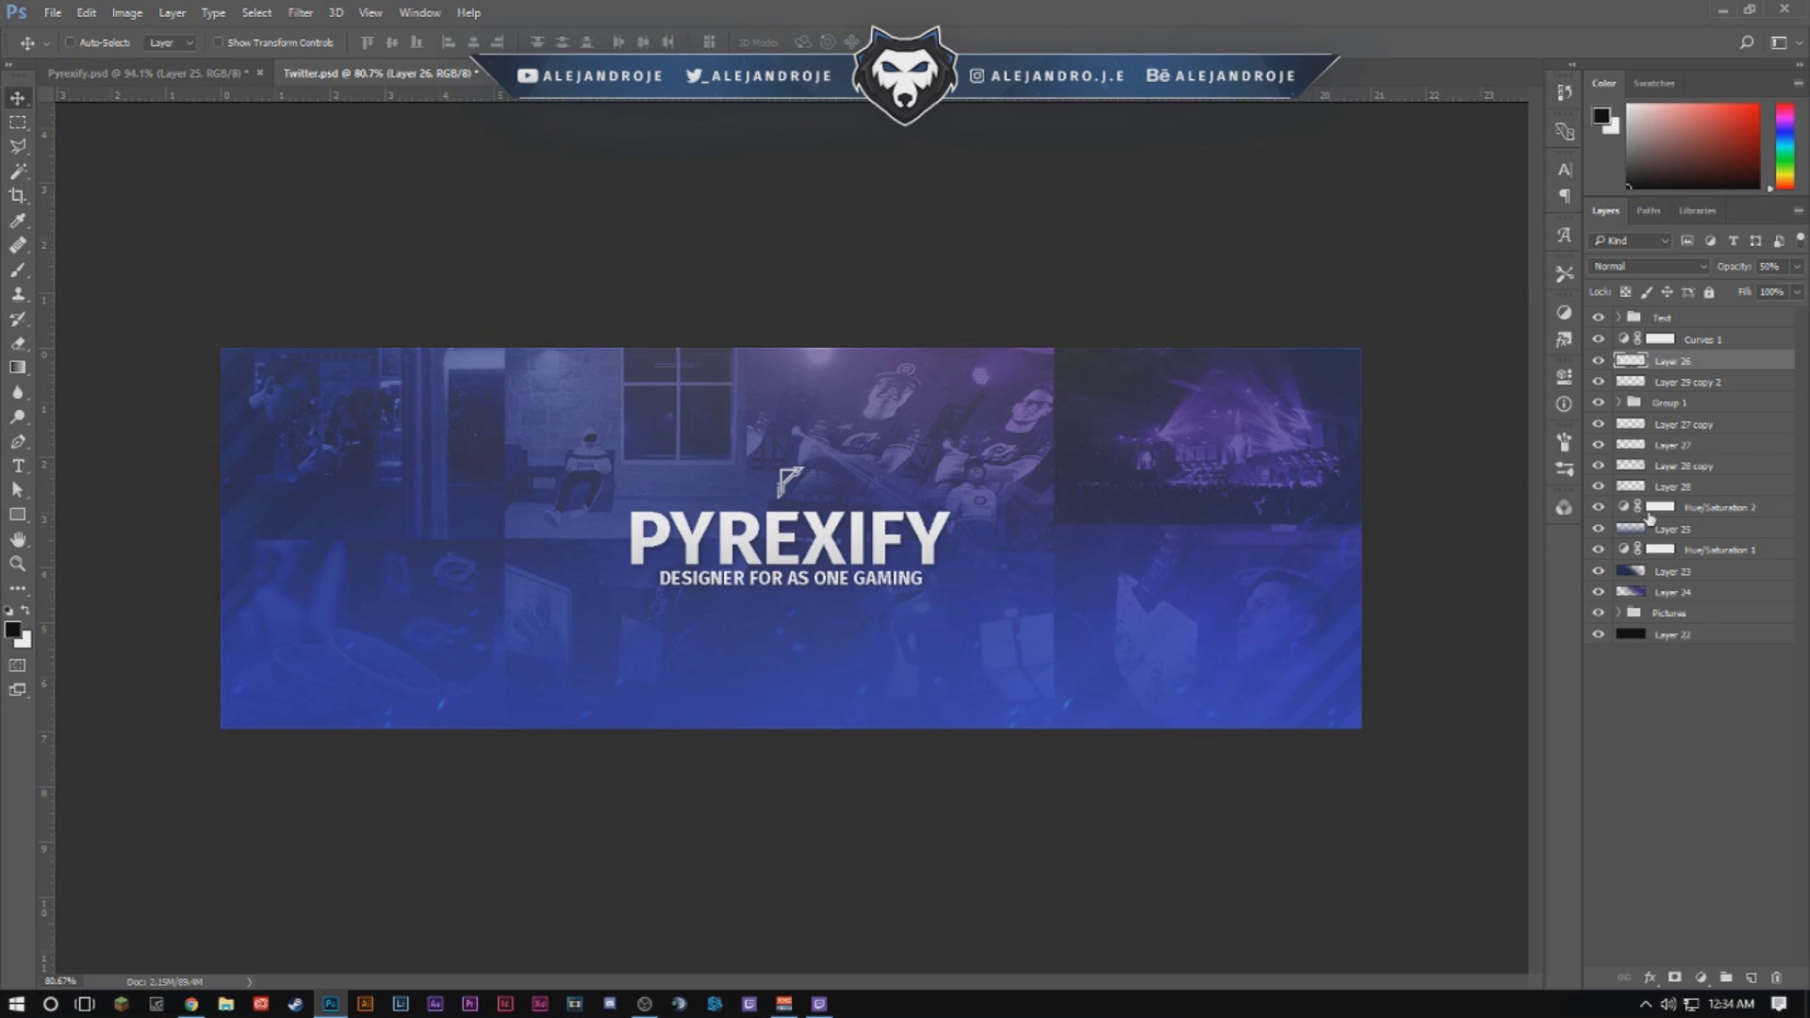
pyautogui.click(1676, 532)
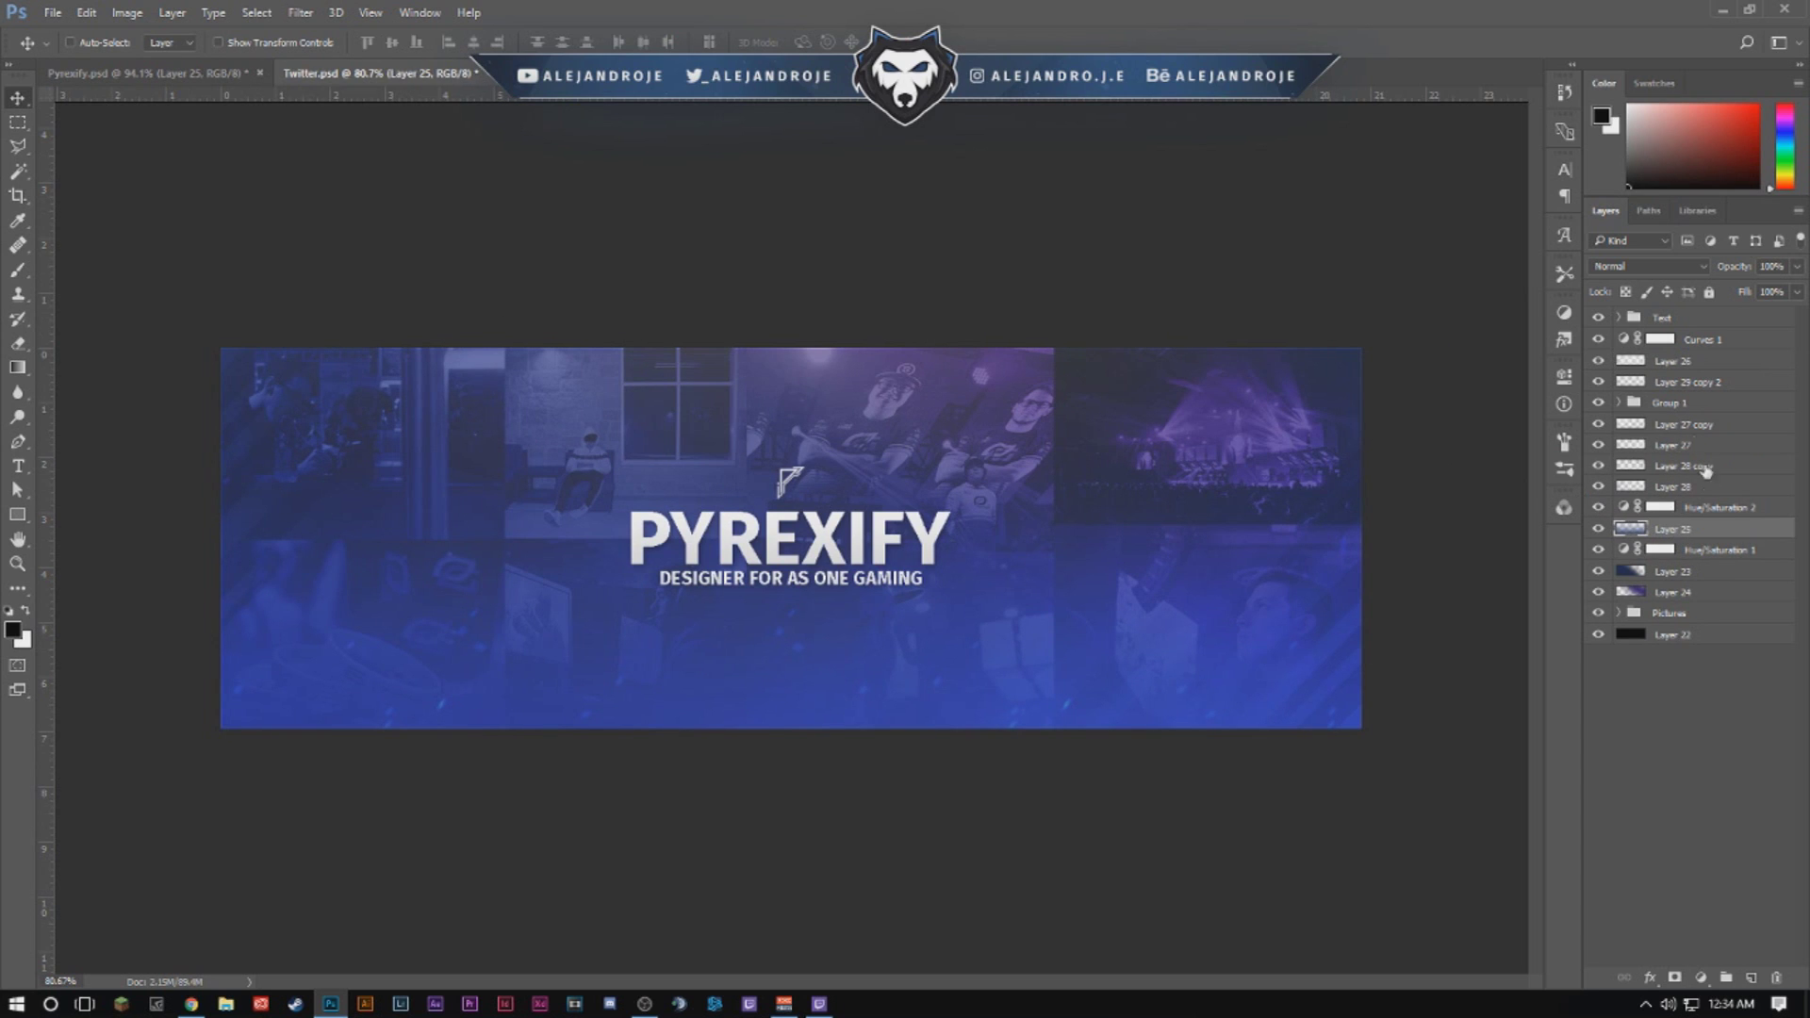
pyautogui.click(1625, 510)
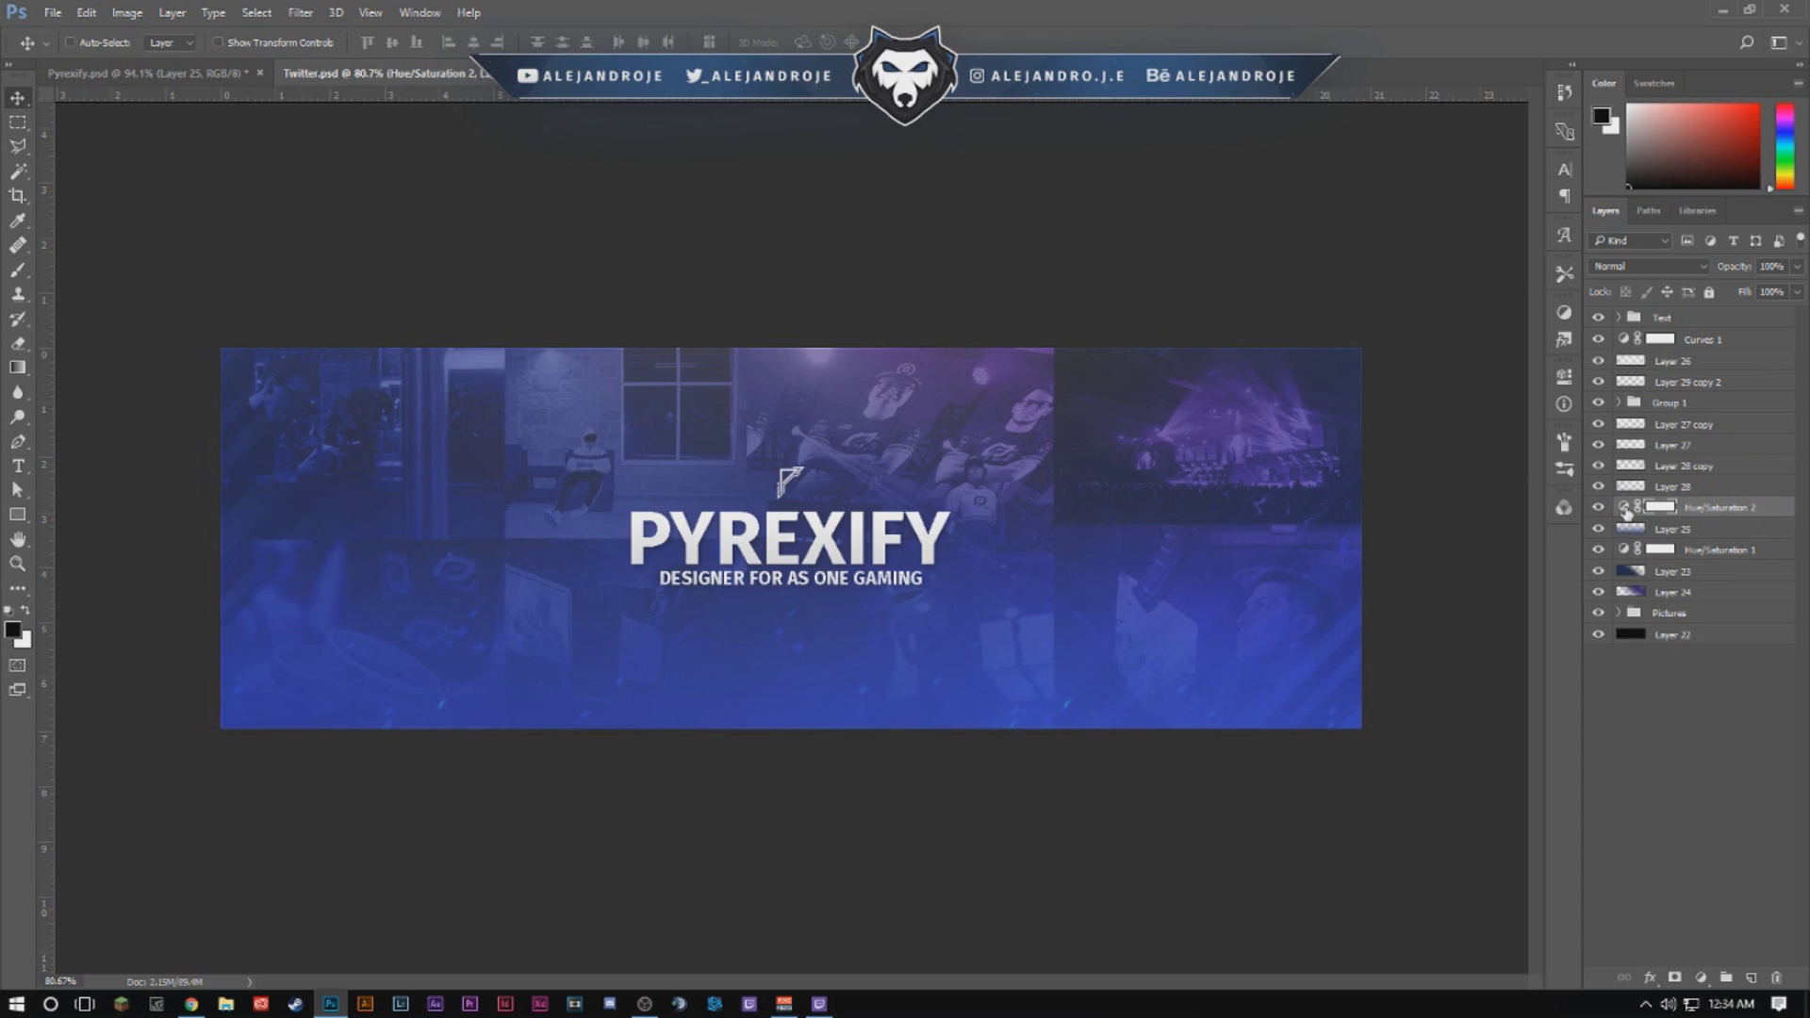
pyautogui.click(154, 71)
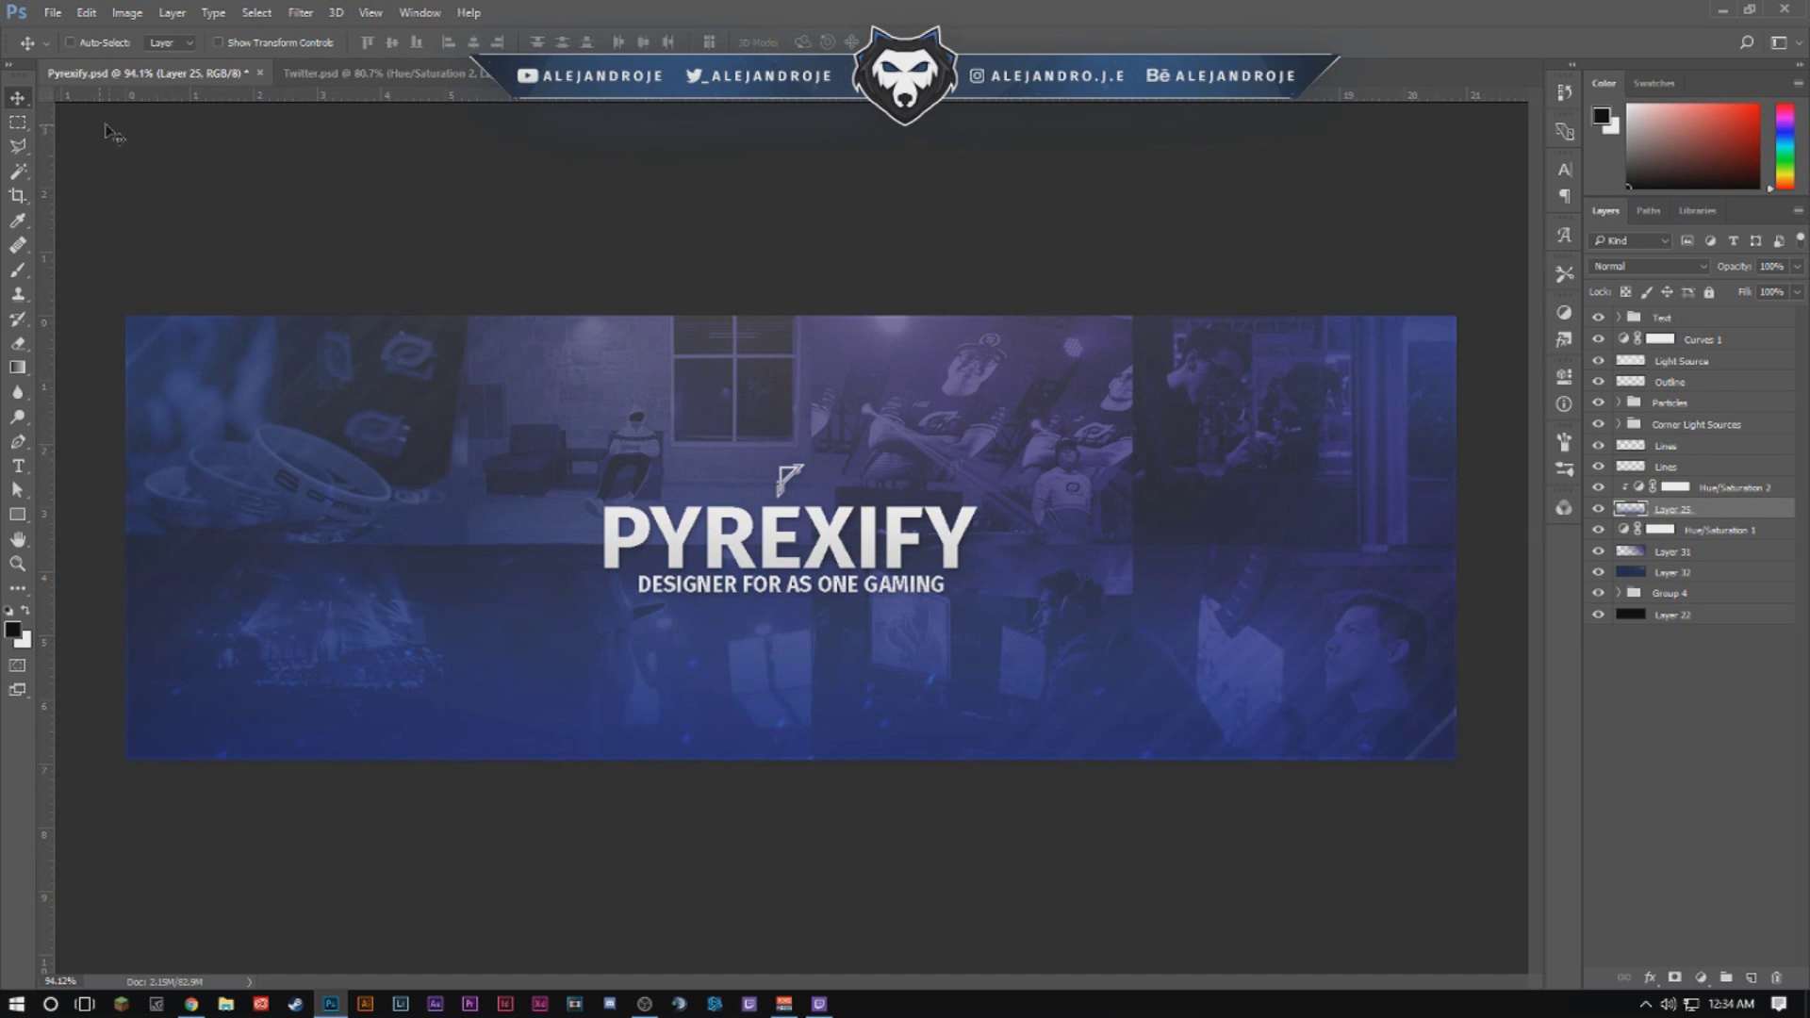
pyautogui.click(322, 76)
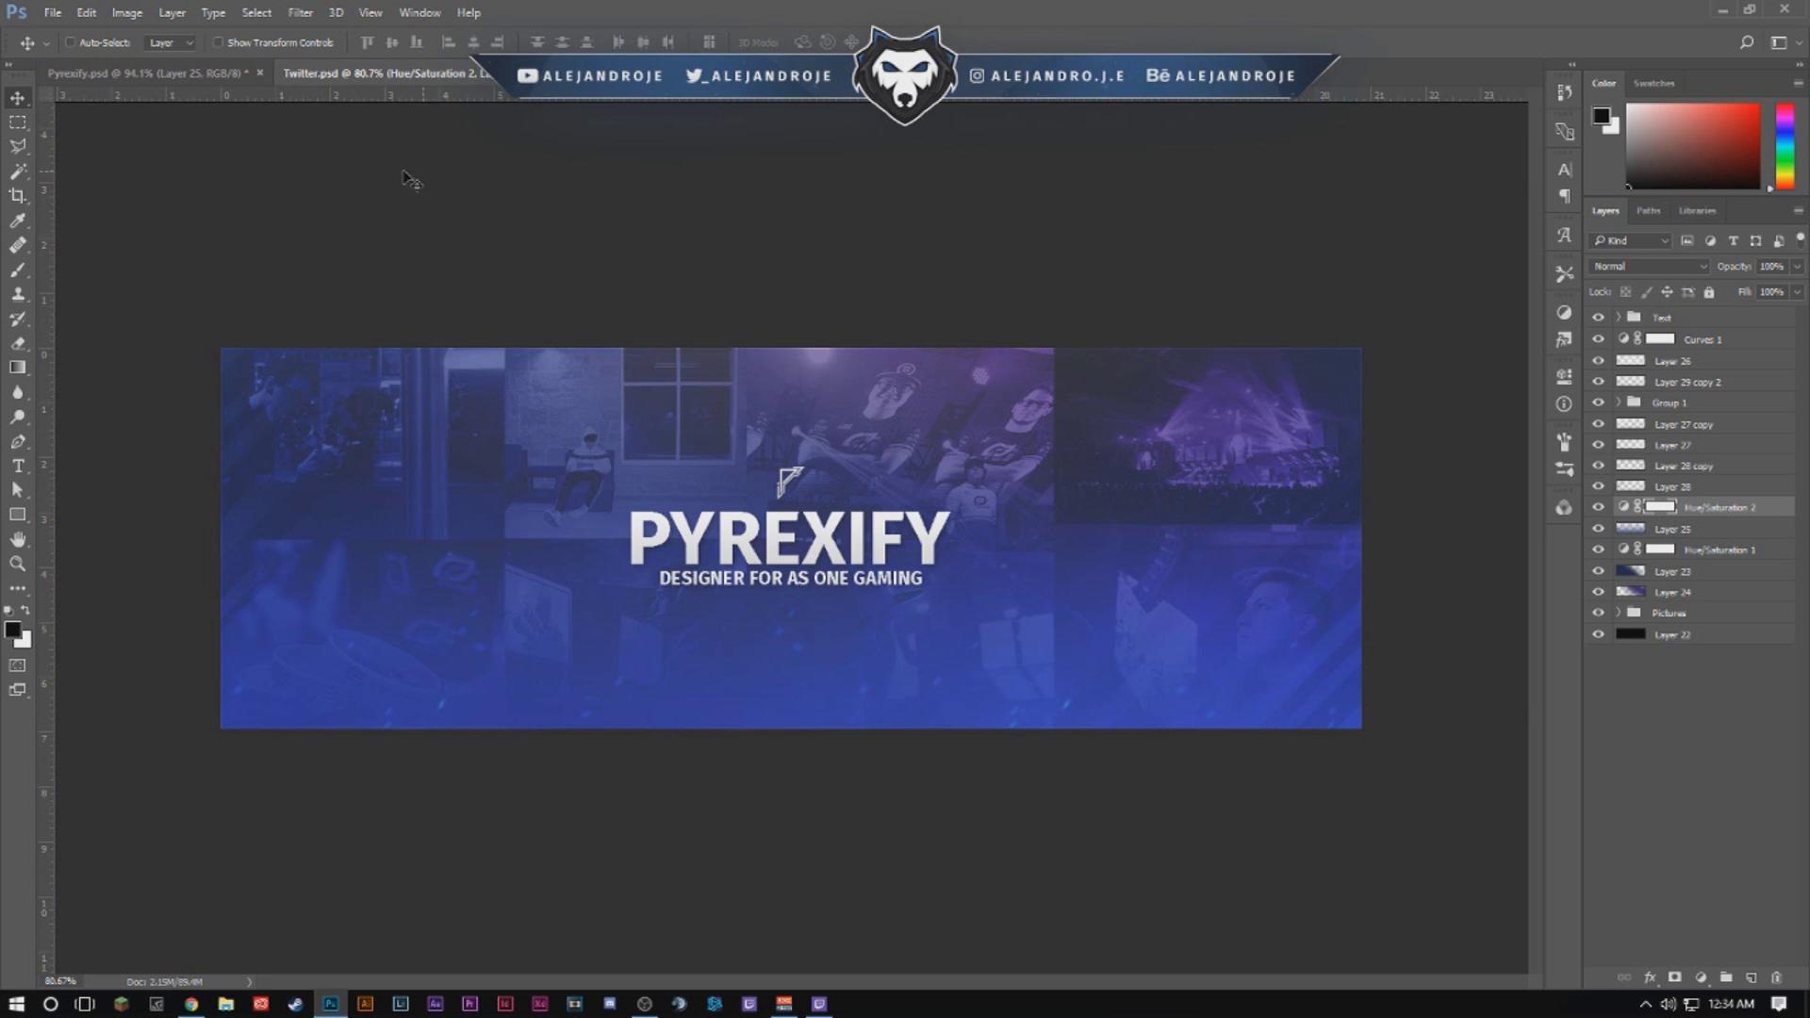
pyautogui.click(202, 74)
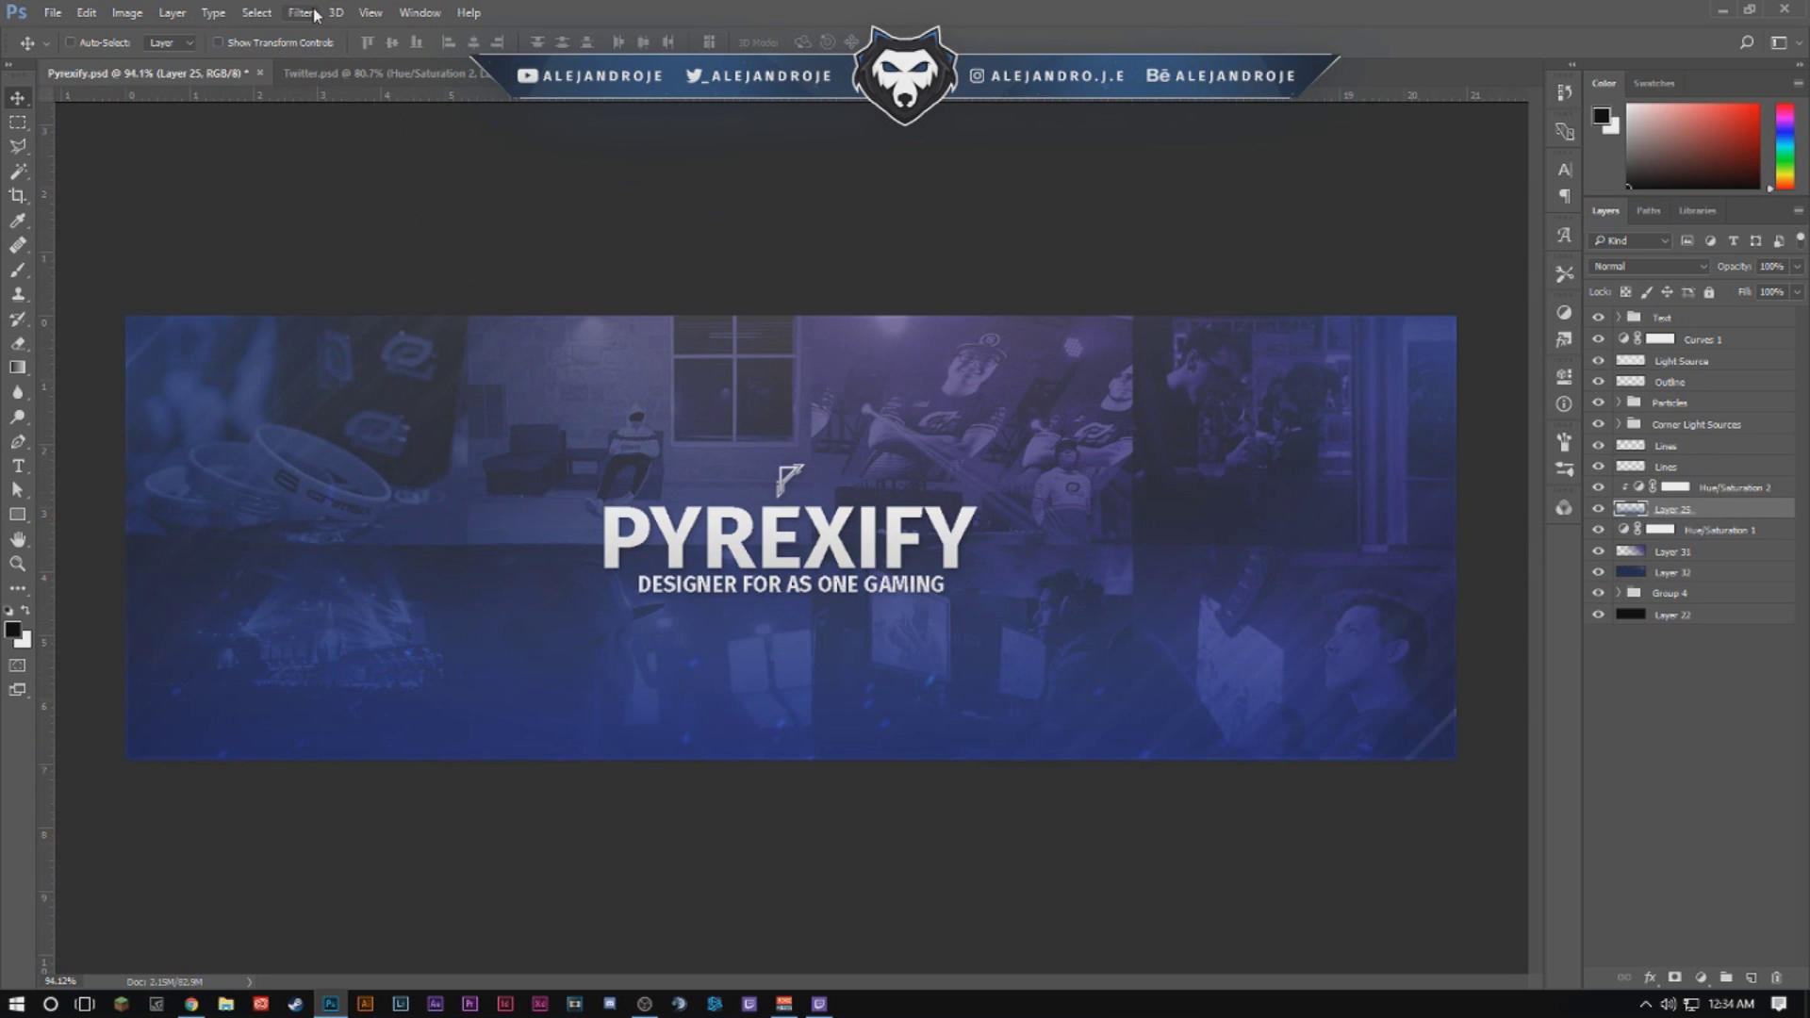
pyautogui.click(312, 72)
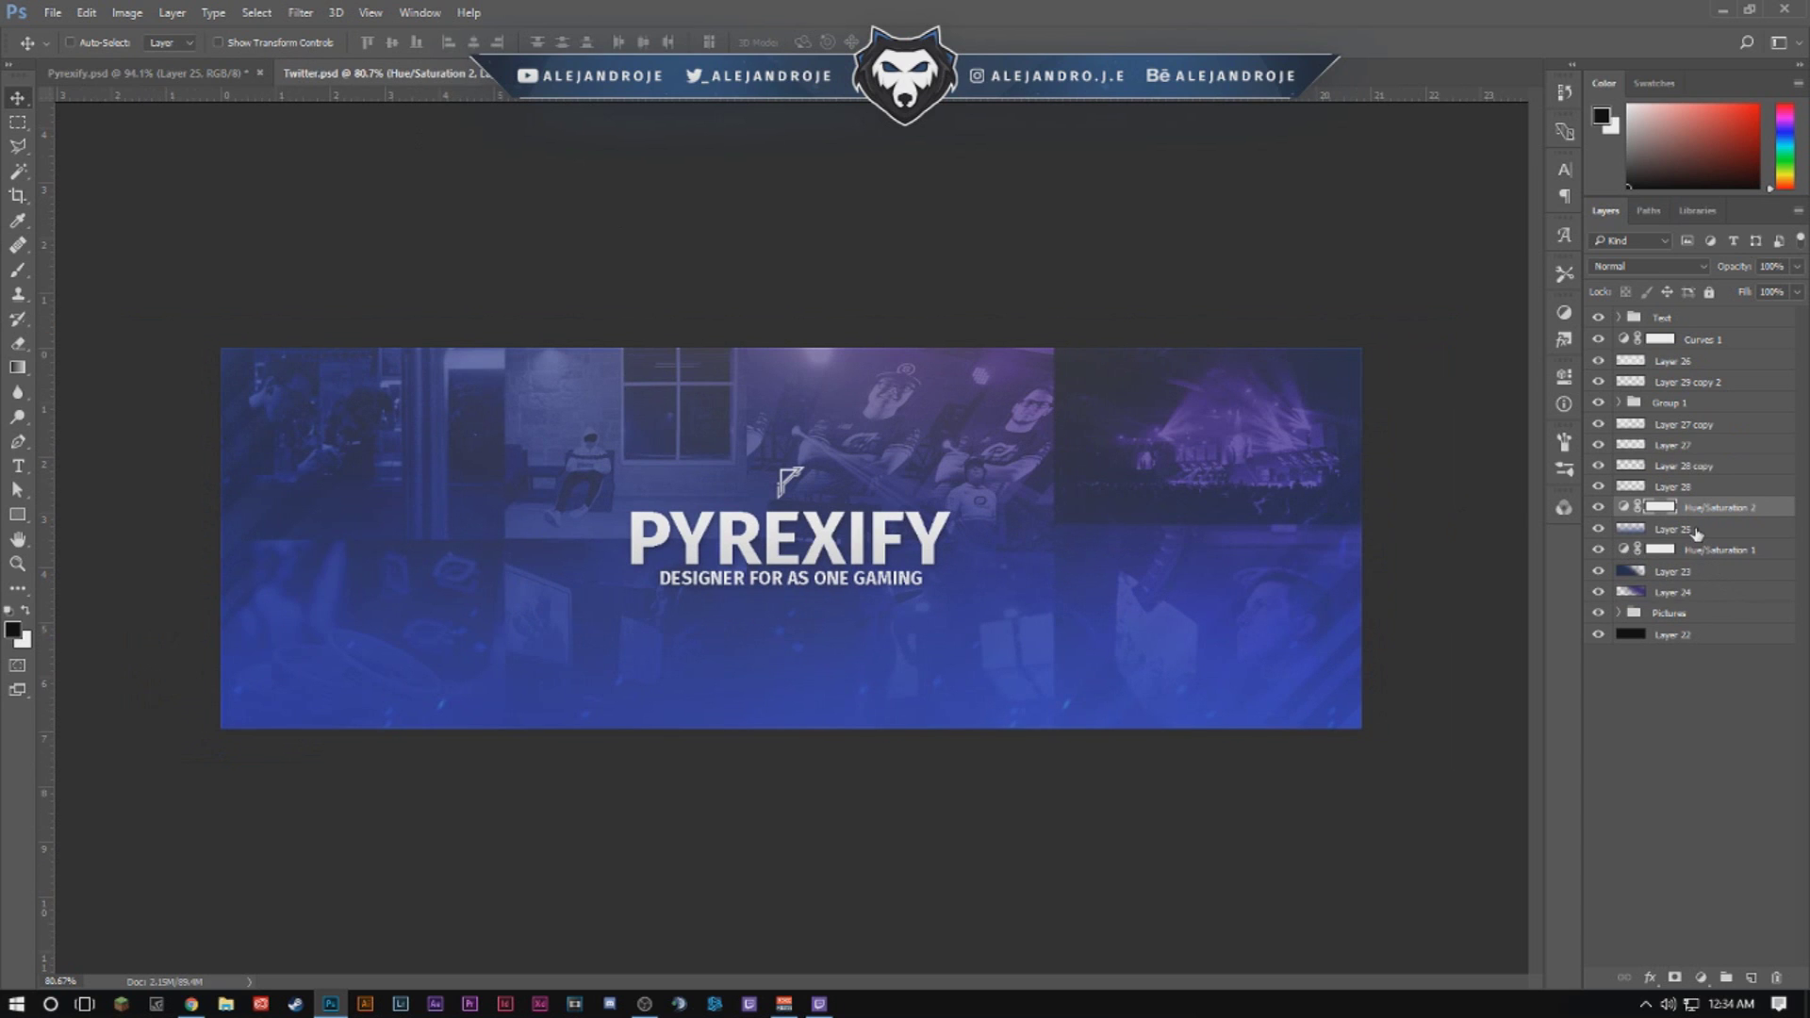
pyautogui.rightClick(1696, 533)
pyautogui.press('Escape')
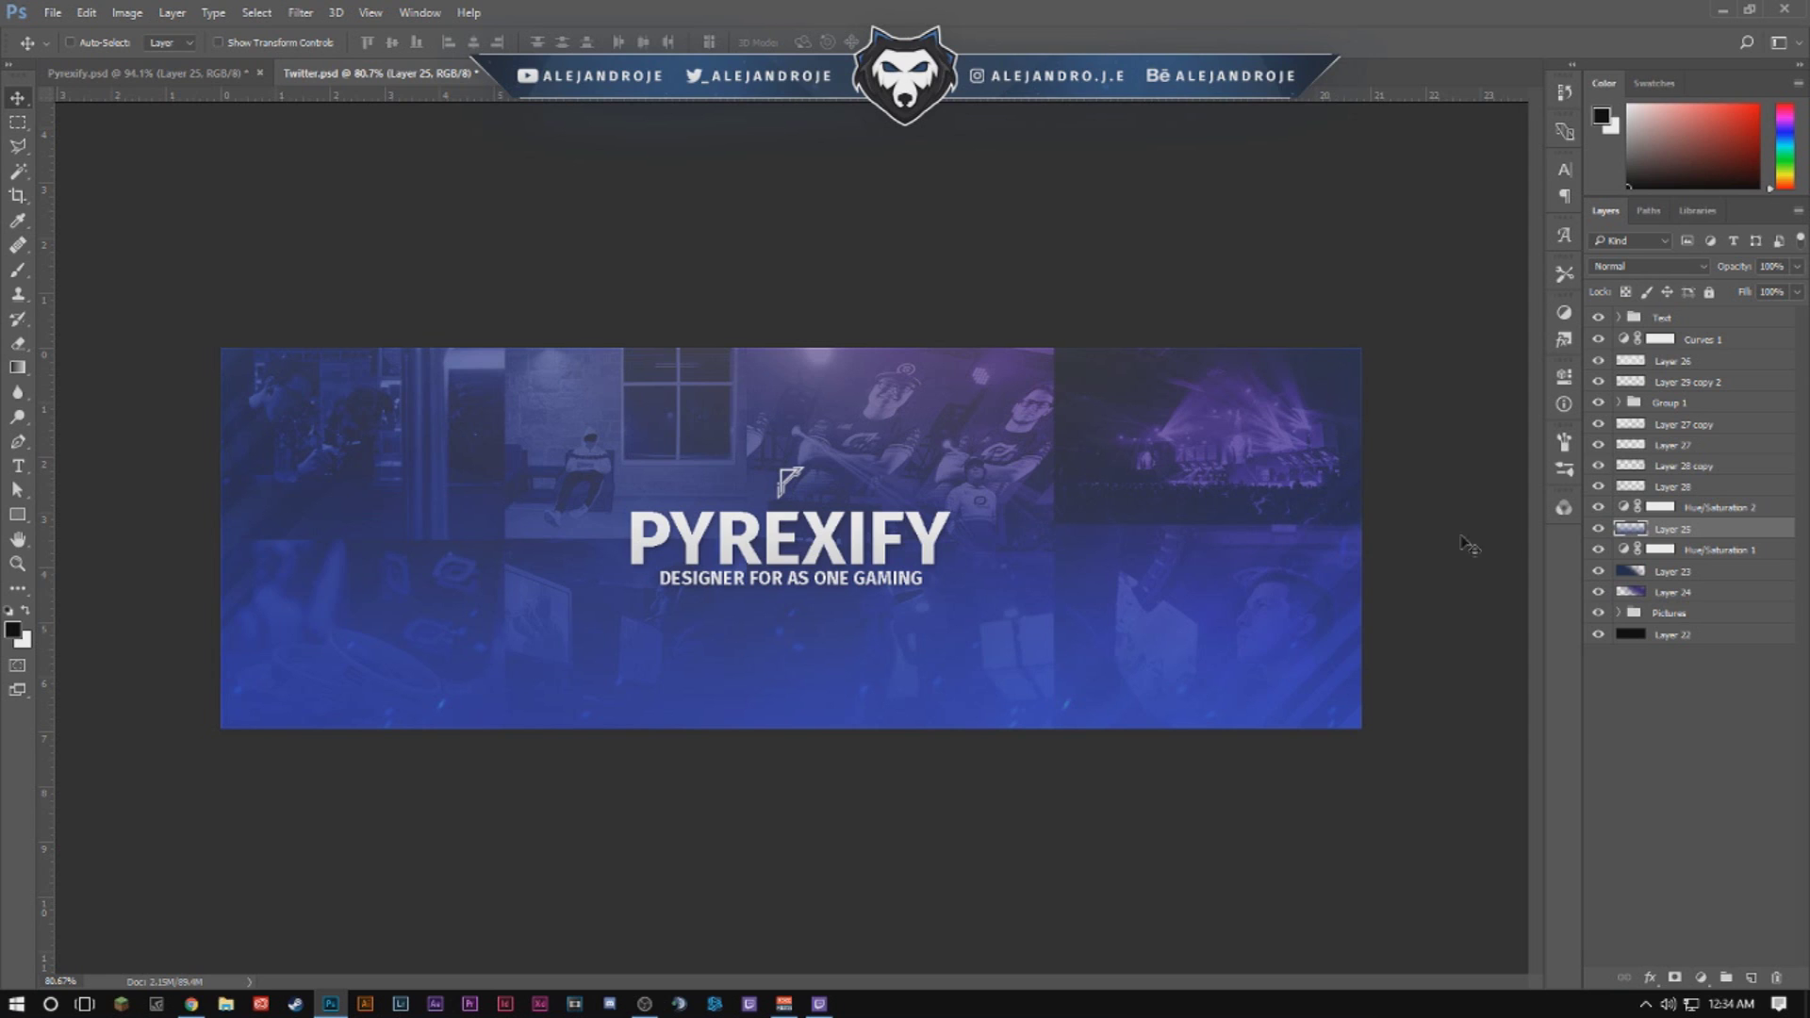
# Set the saturation of the Hue/Saturation 2 adjustment to -5 after trying a stronger reduction of -45.
pyautogui.doubleClick(1622, 509)
pyautogui.moveTo(1396, 537)
pyautogui.mouseDown()
pyautogui.moveTo(1357, 537)
pyautogui.moveTo(1386, 537)
pyautogui.mouseUp()
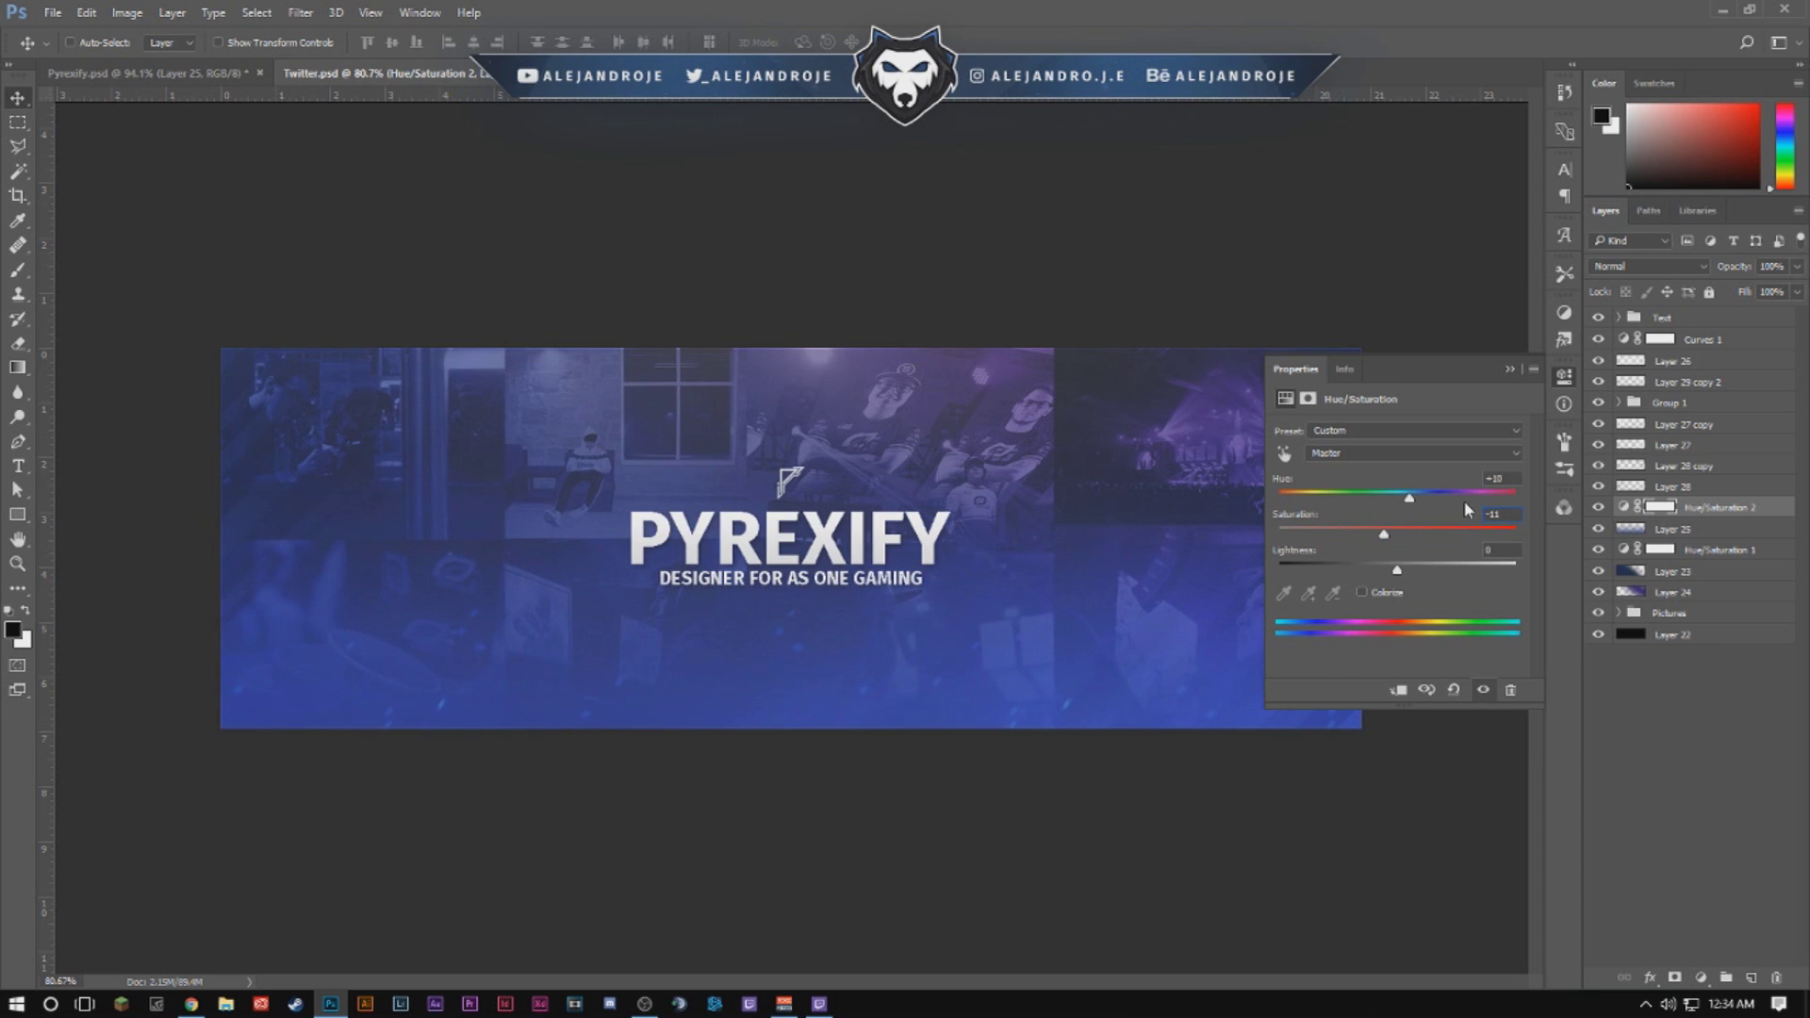
pyautogui.write('-45')
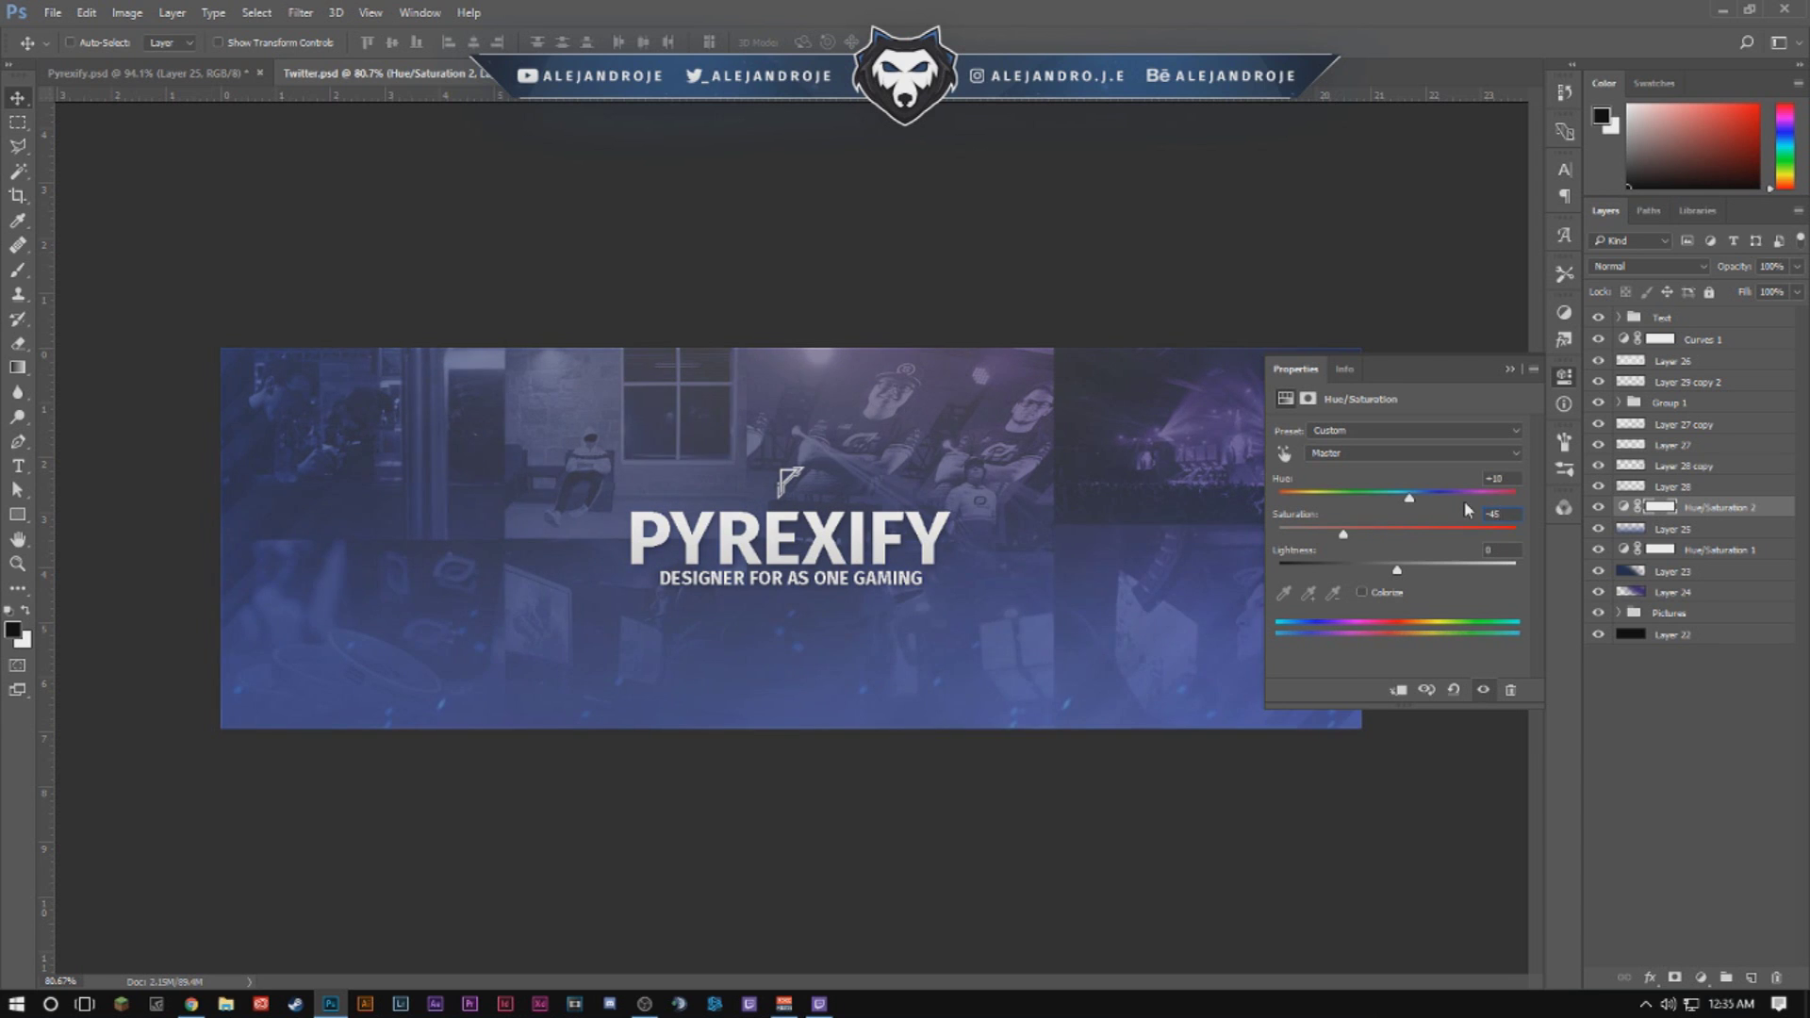
pyautogui.press('BackSpace')
pyautogui.press('BackSpace')
pyautogui.write('5')
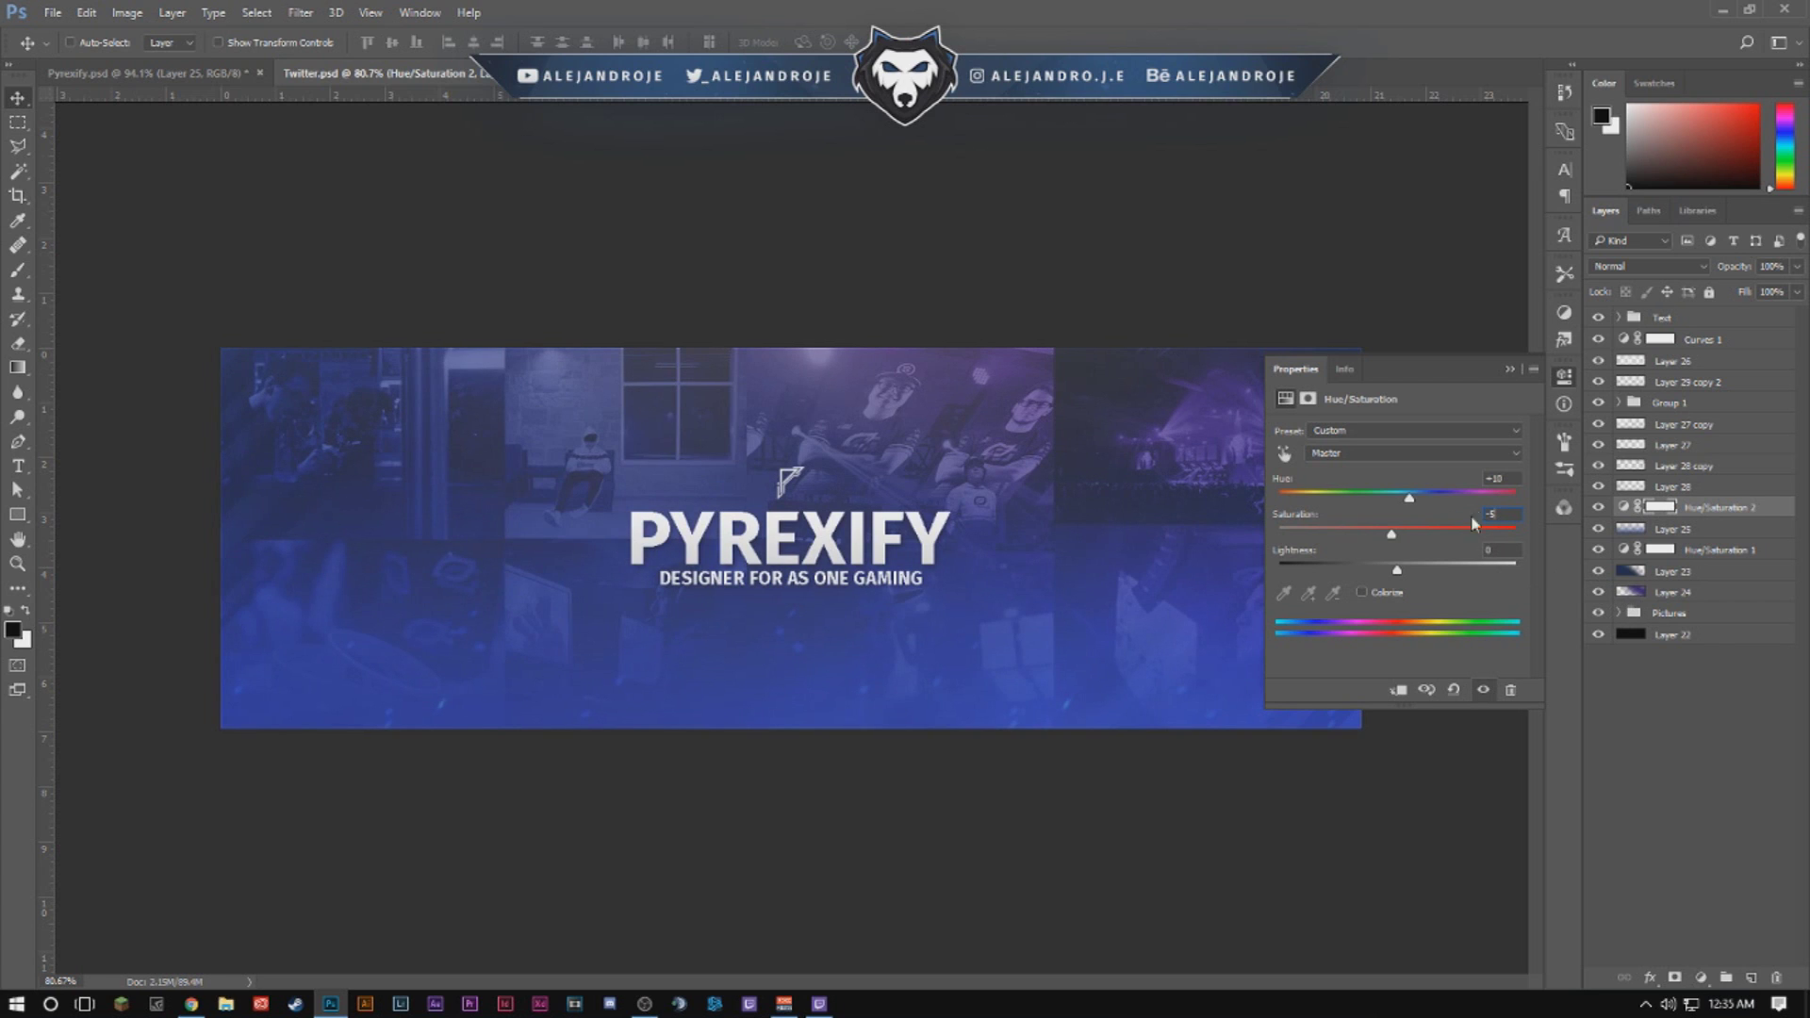
pyautogui.click(1509, 372)
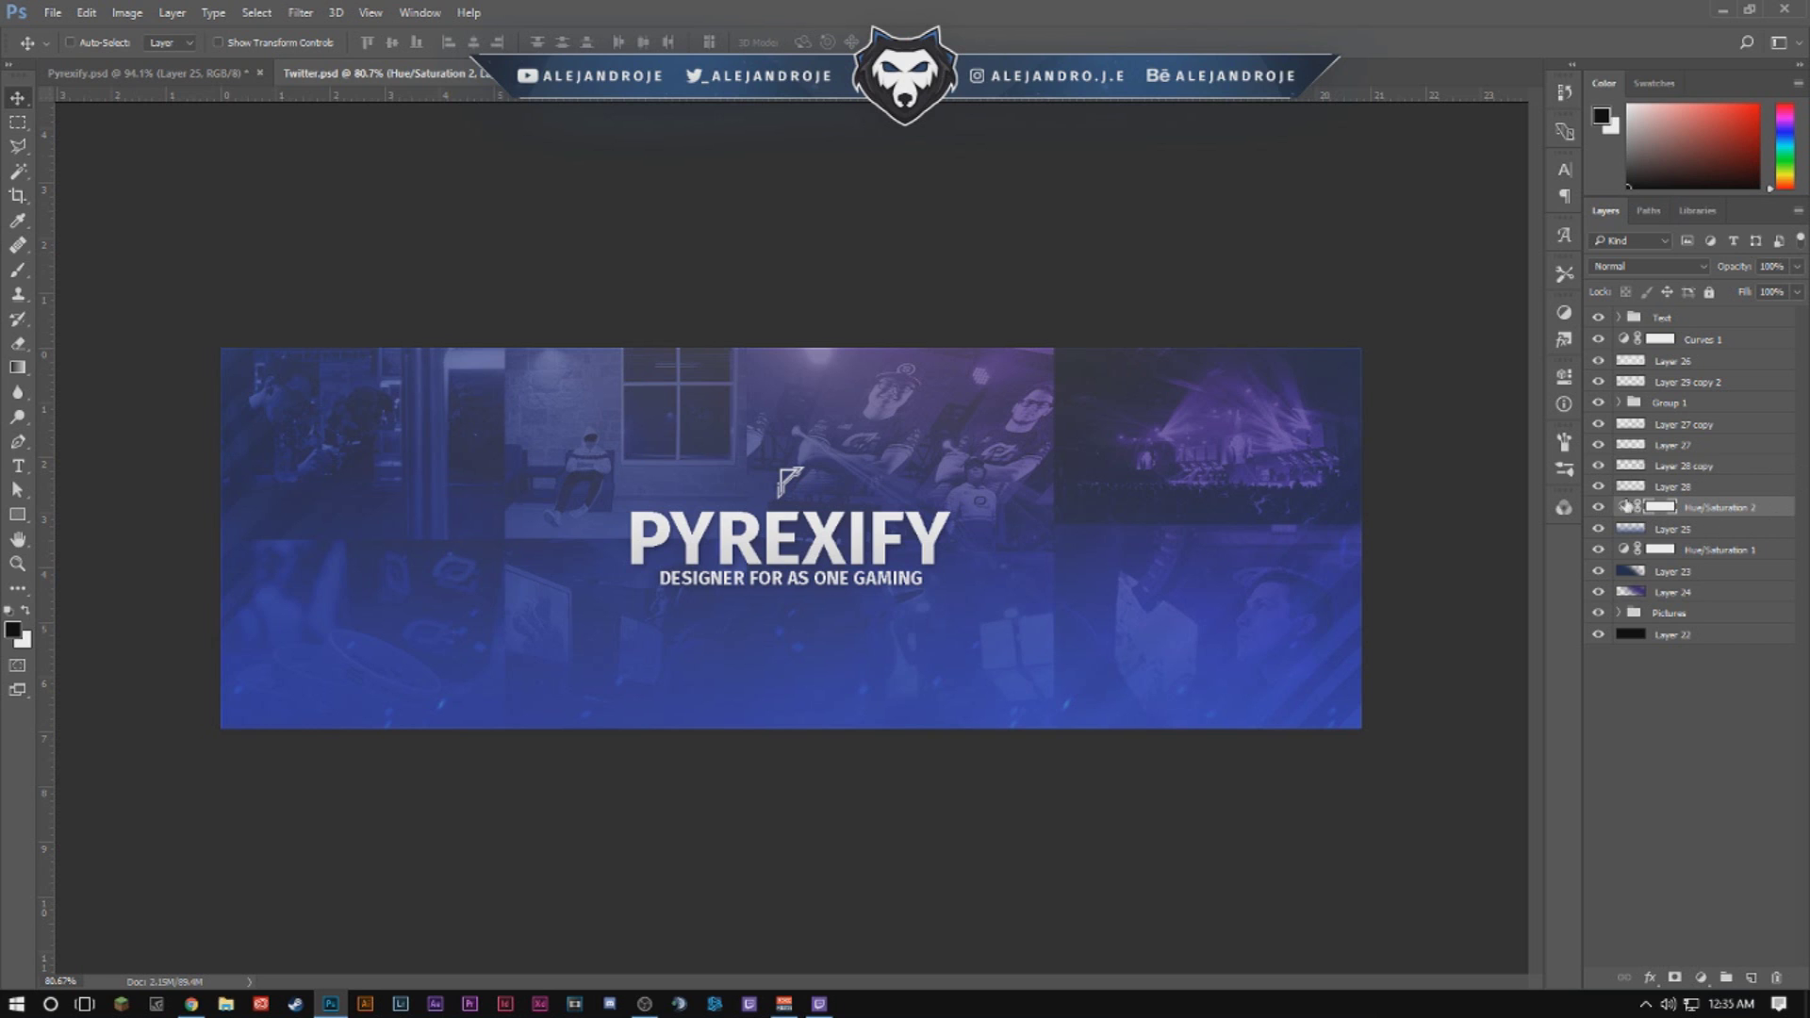
# Toggle Layer 28's visibility off and on to check its effect, and check Layer 25's opacity.
pyautogui.click(1599, 487)
pyautogui.click(1598, 486)
pyautogui.click(1706, 531)
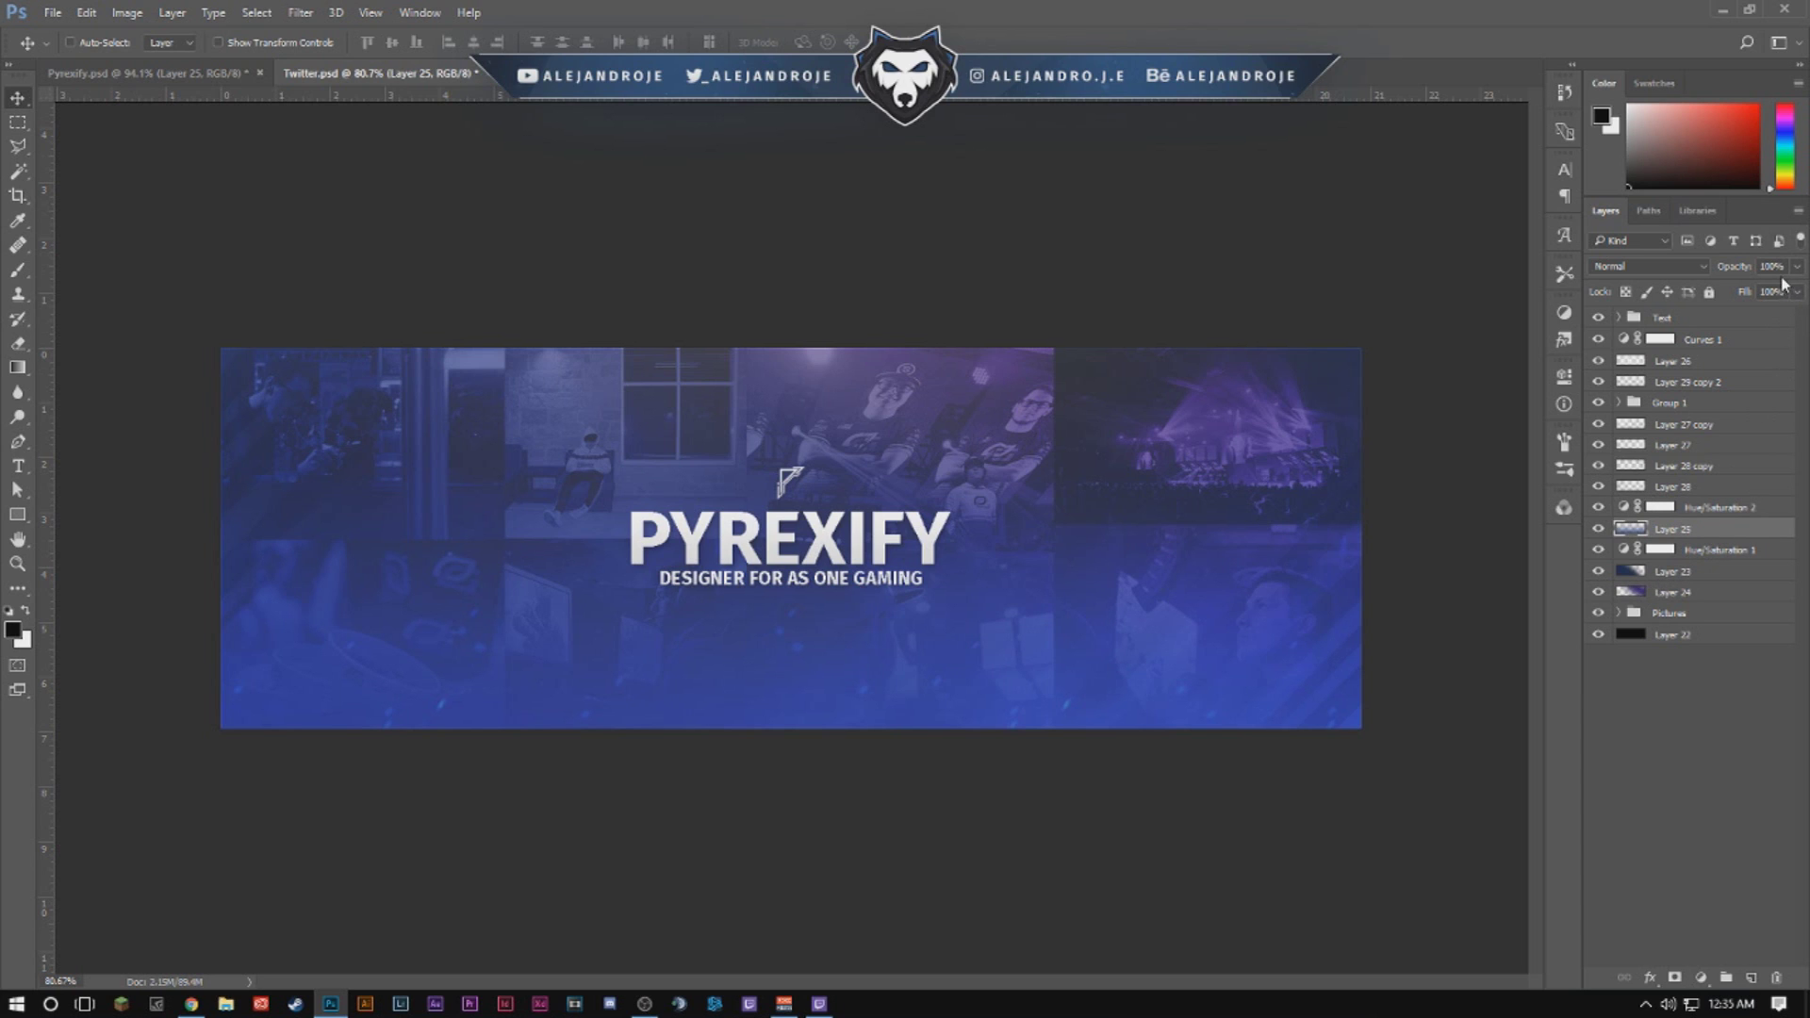
pyautogui.press('Return')
# Add a new layer above Layer 26 and paint one very large soft white glow centred below the header's lower edge.
pyautogui.click(1681, 362)
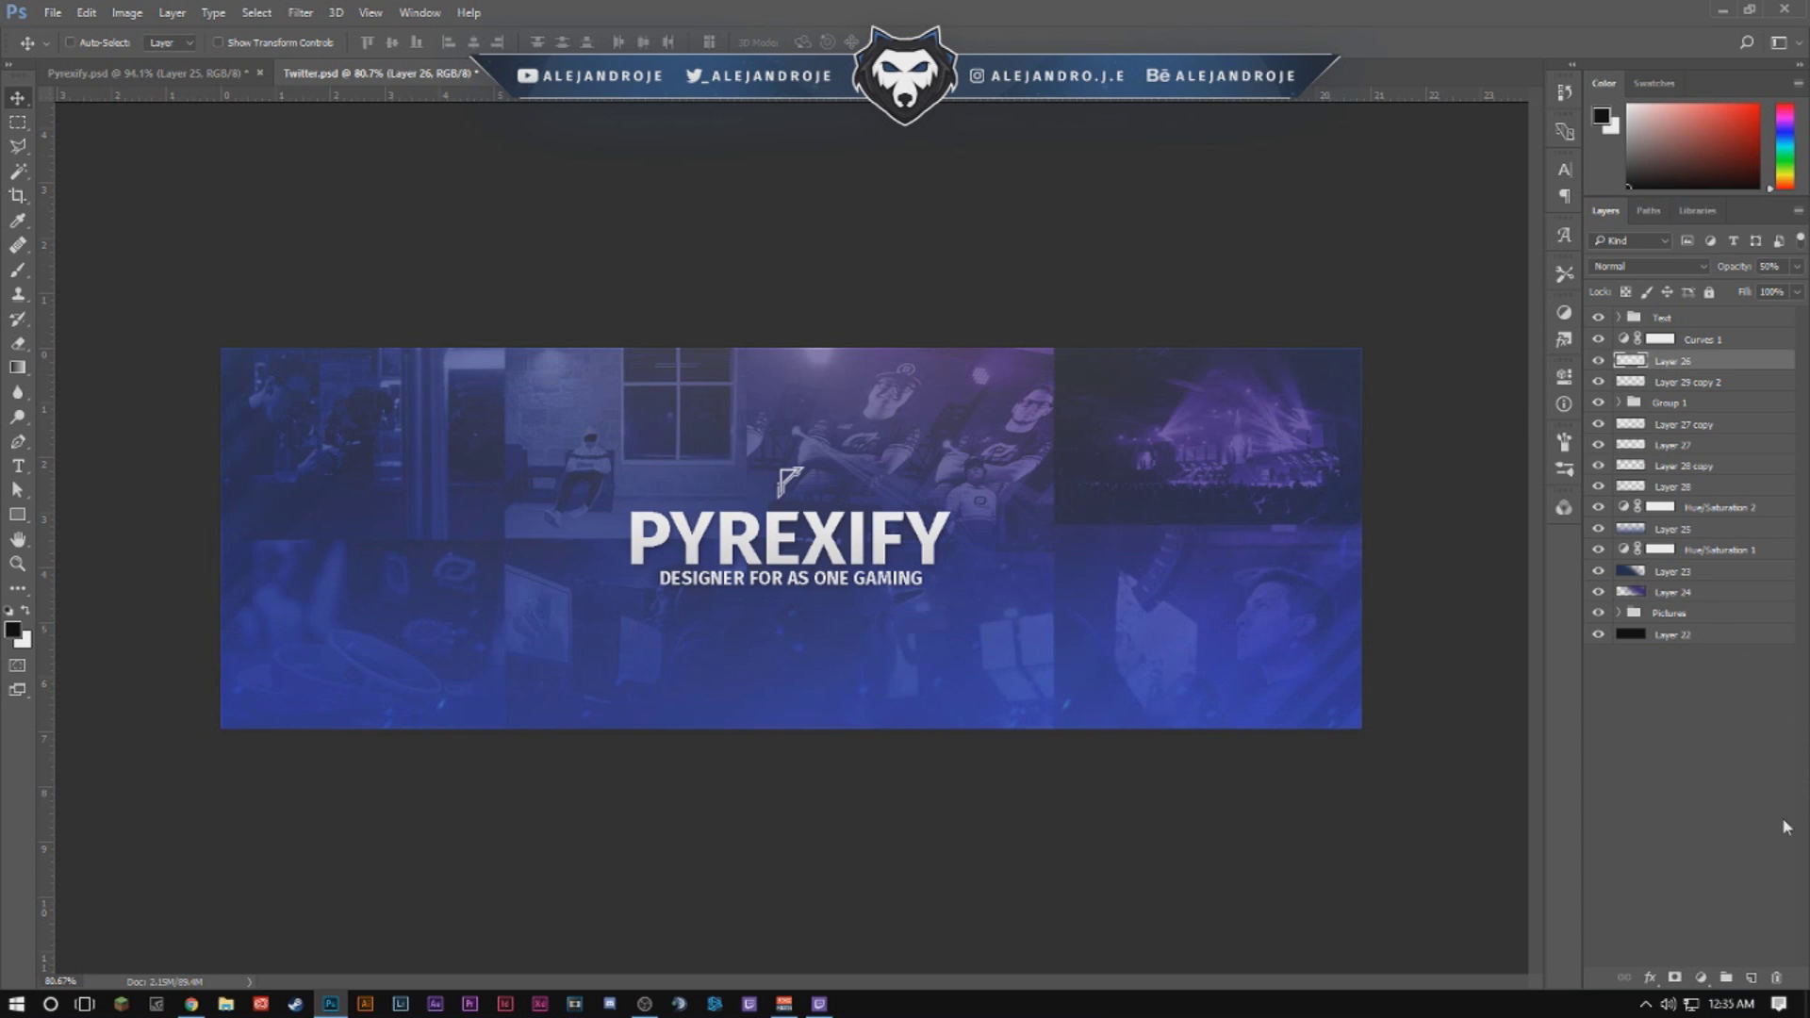
pyautogui.click(1750, 977)
pyautogui.press('b')
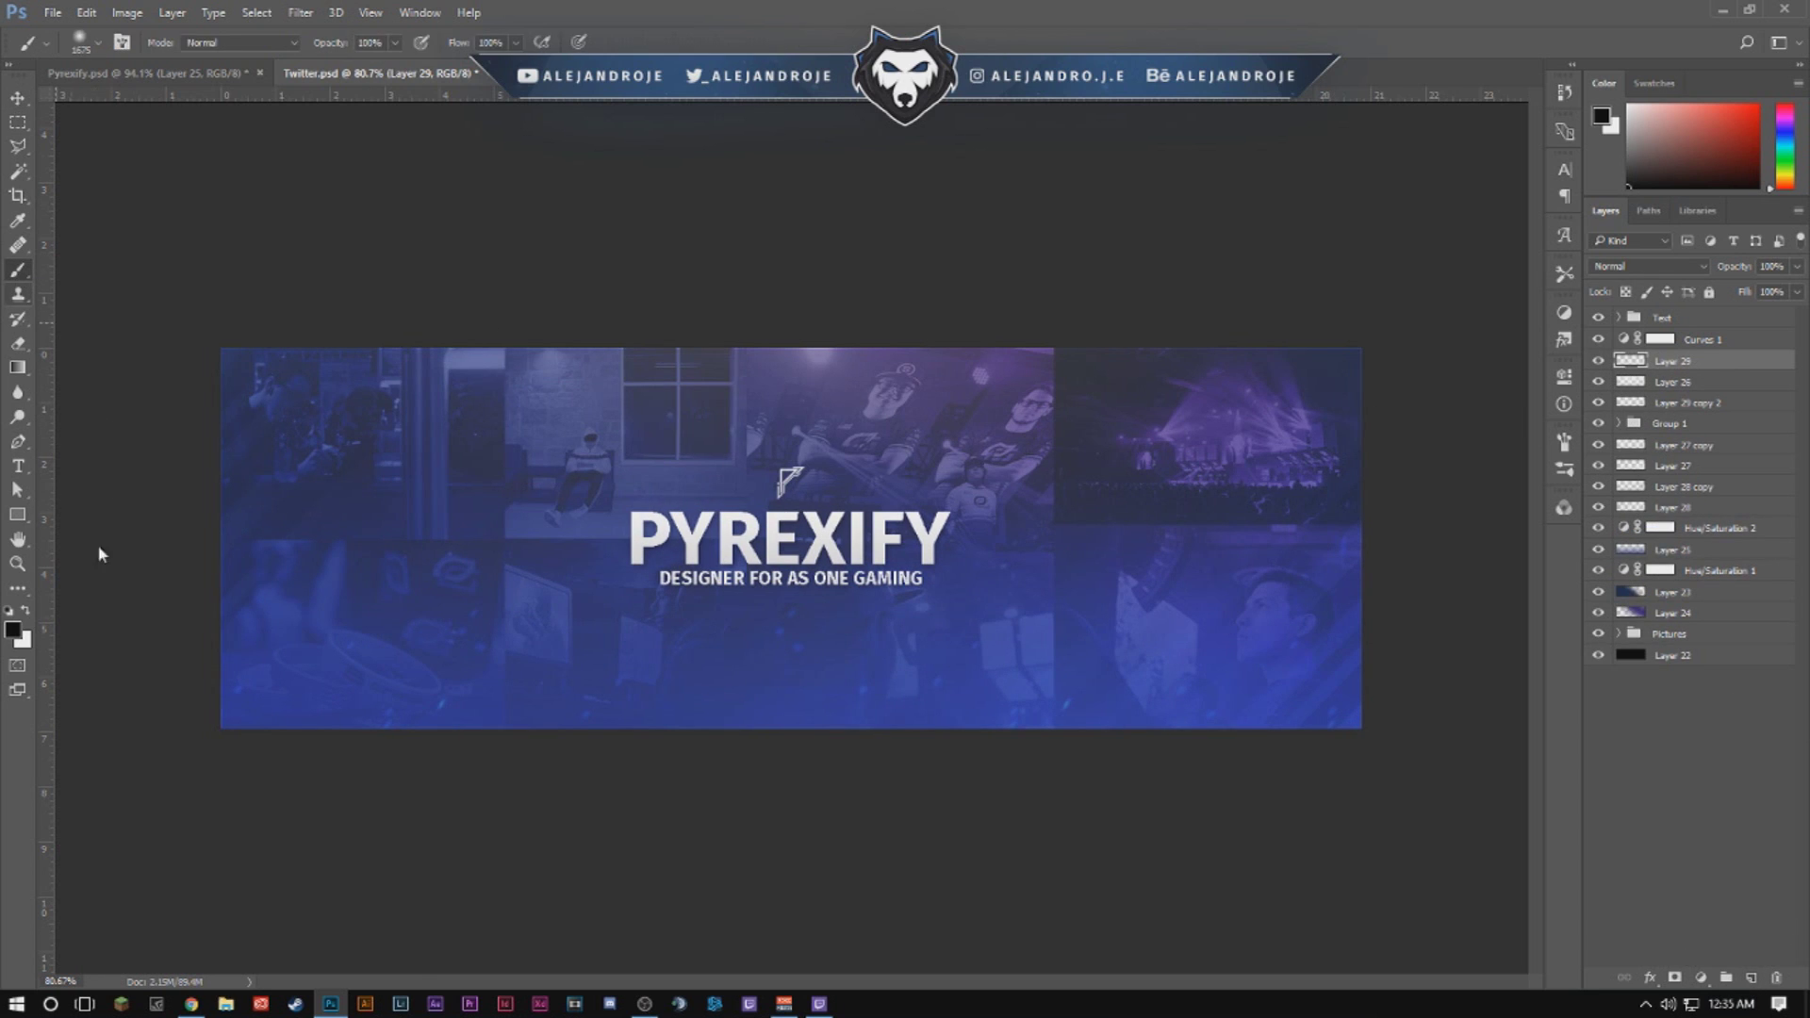
pyautogui.click(30, 612)
pyautogui.scroll(-3, 691, 735)
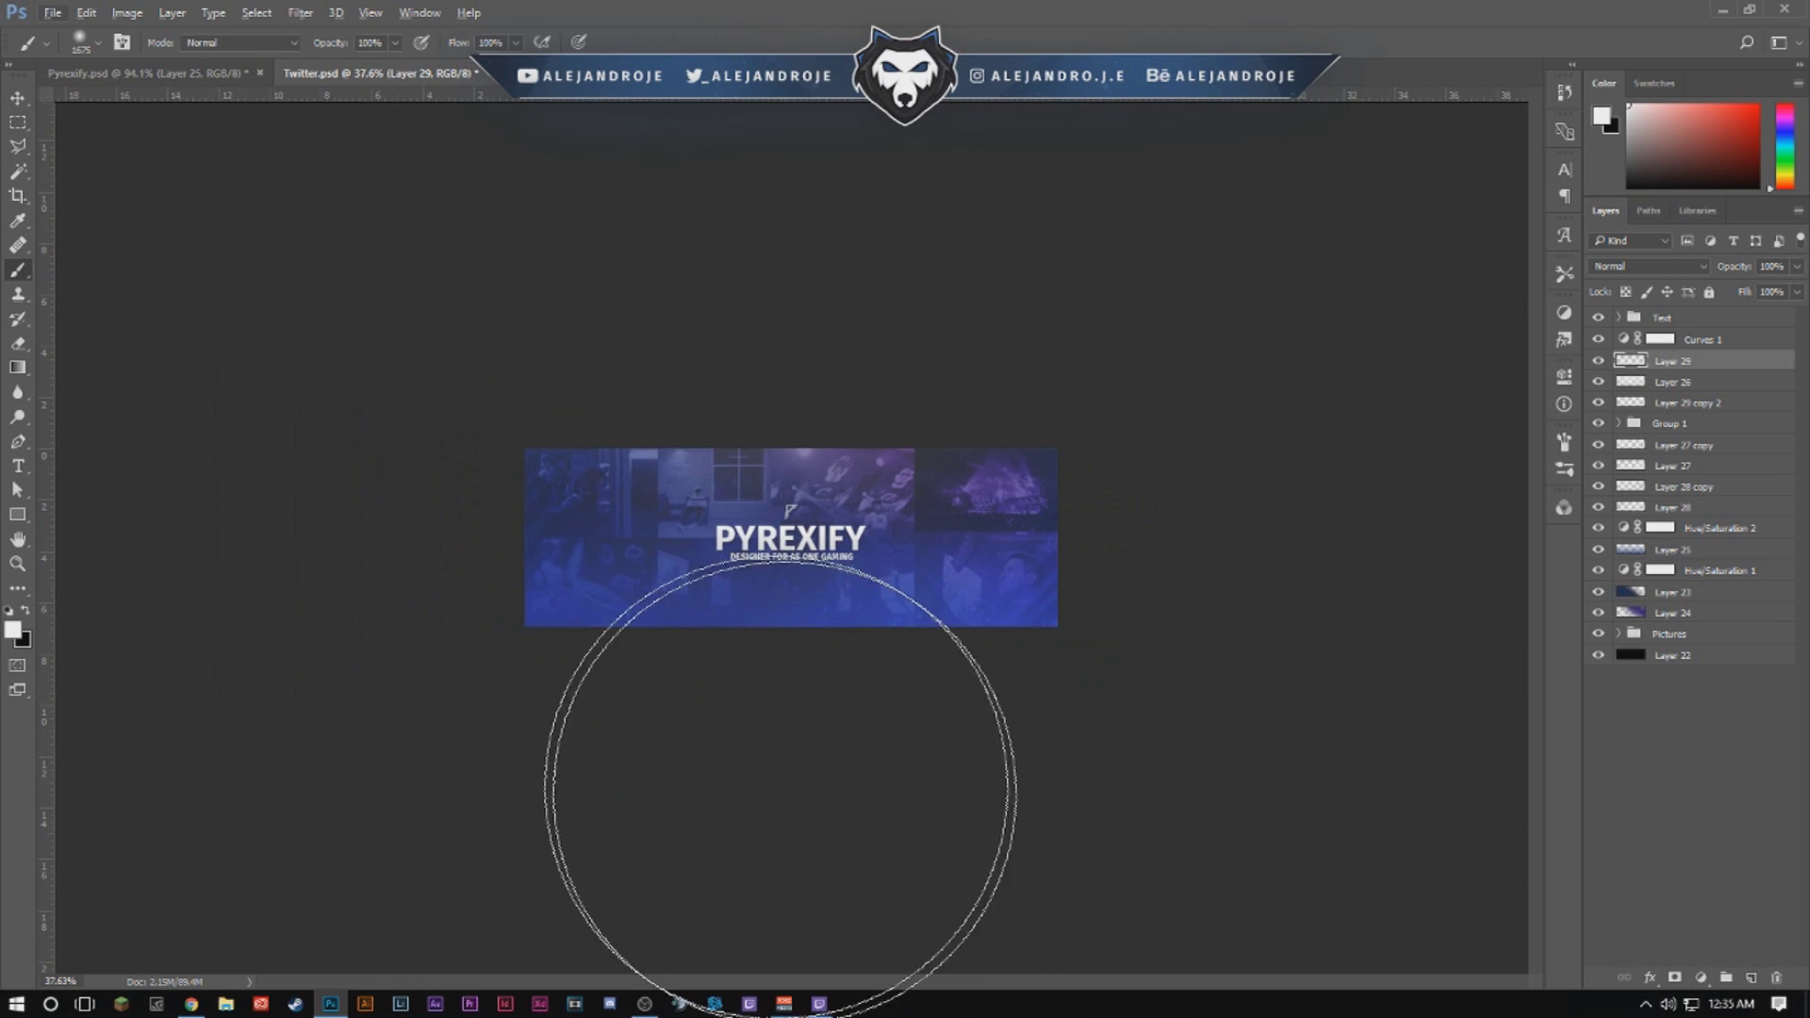
pyautogui.keyDown('alt'); pyautogui.rightClick(754, 544); pyautogui.keyUp('alt')
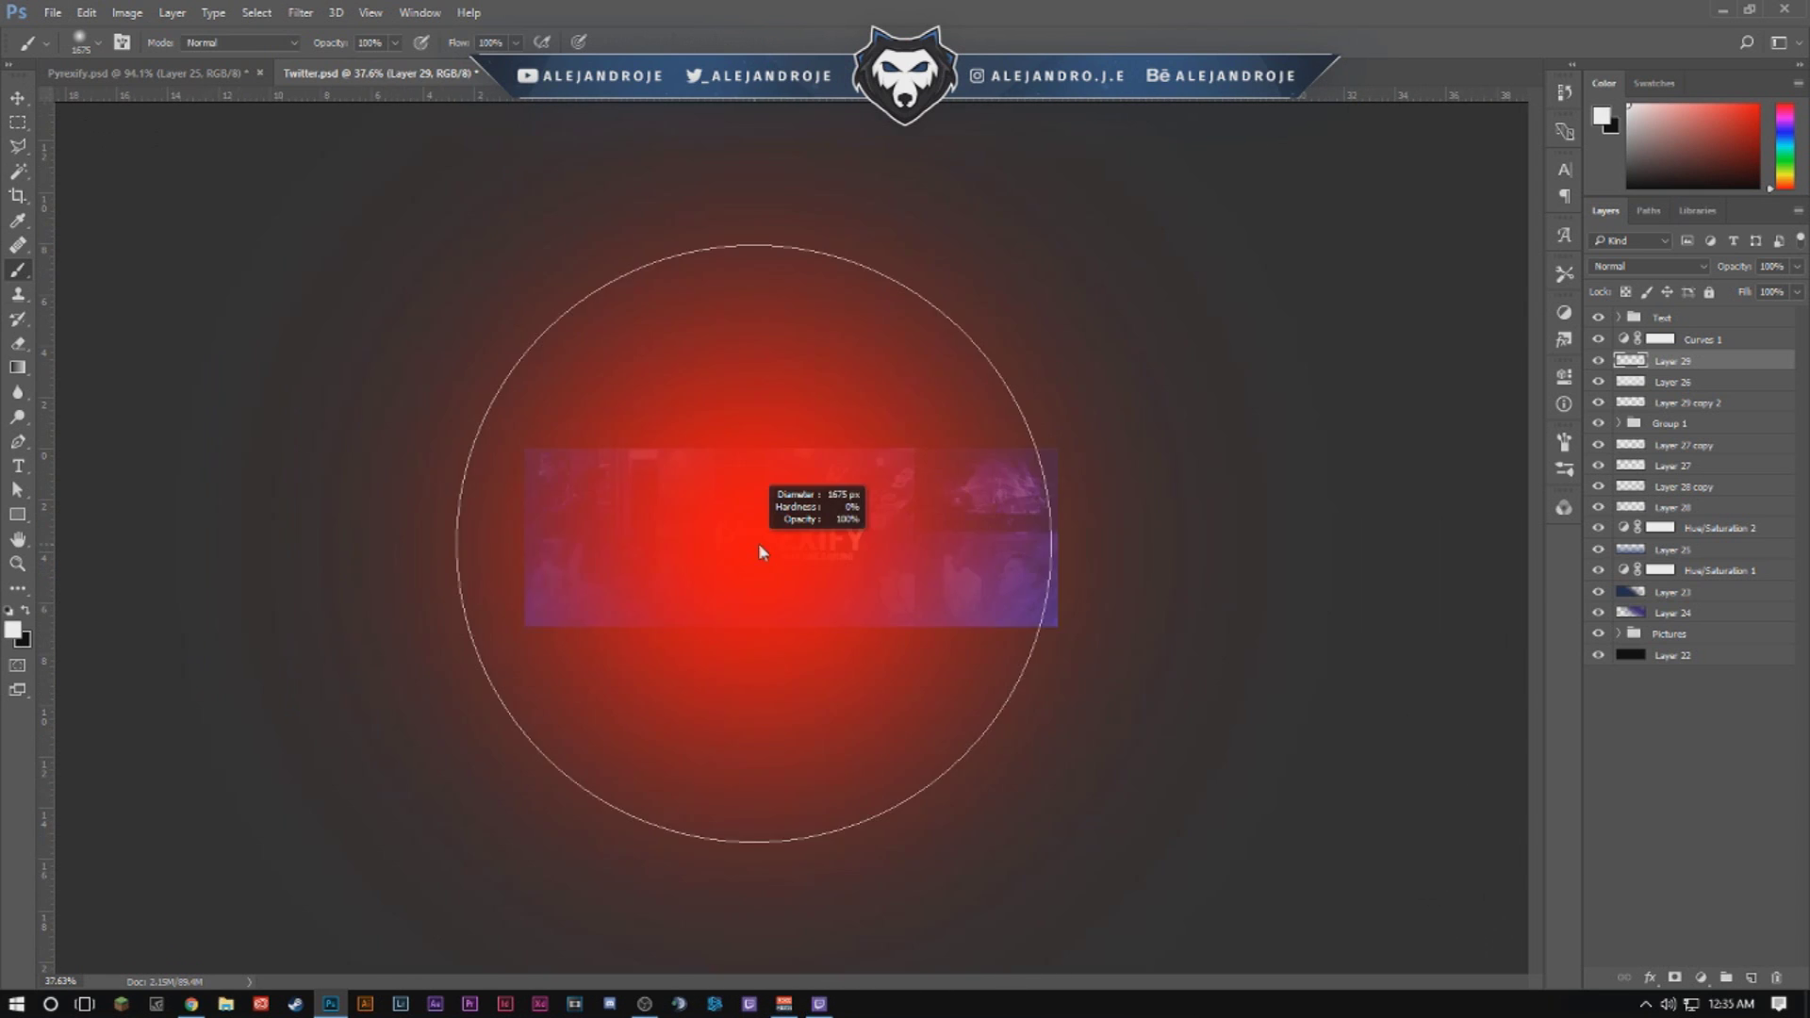
pyautogui.moveTo(759, 546); pyautogui.dragTo(994, 549)
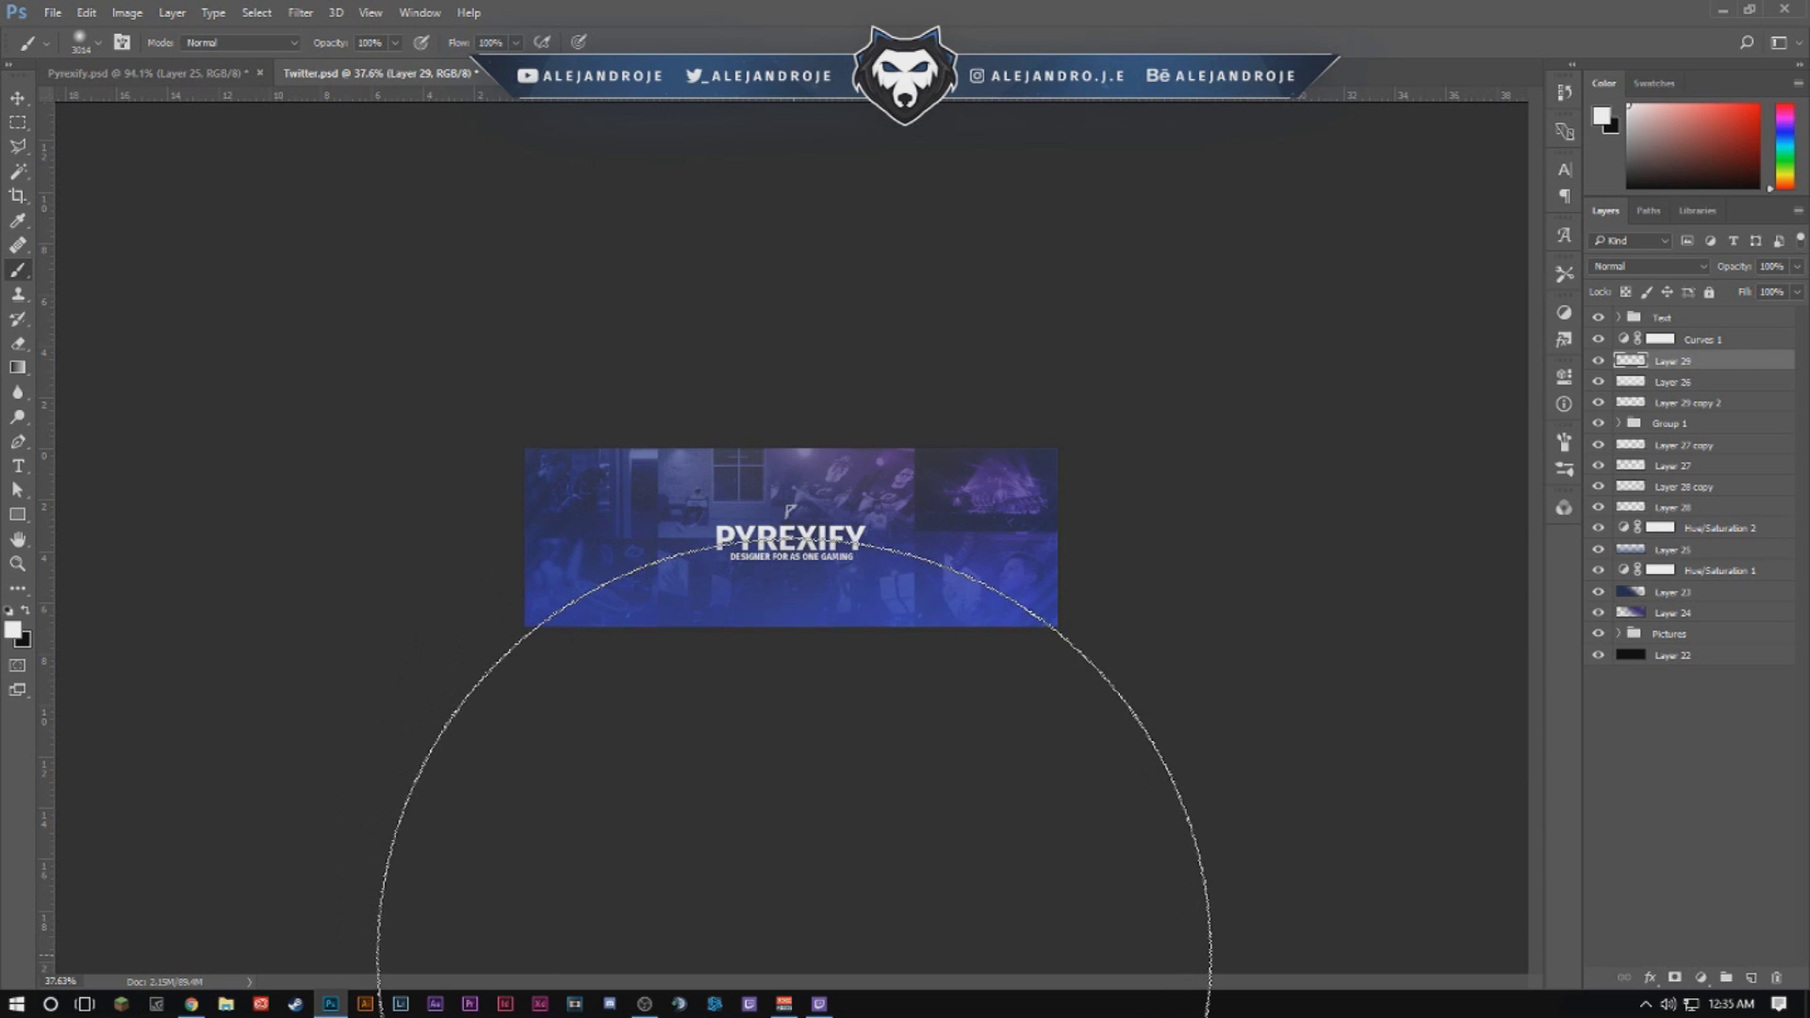
pyautogui.click(793, 960)
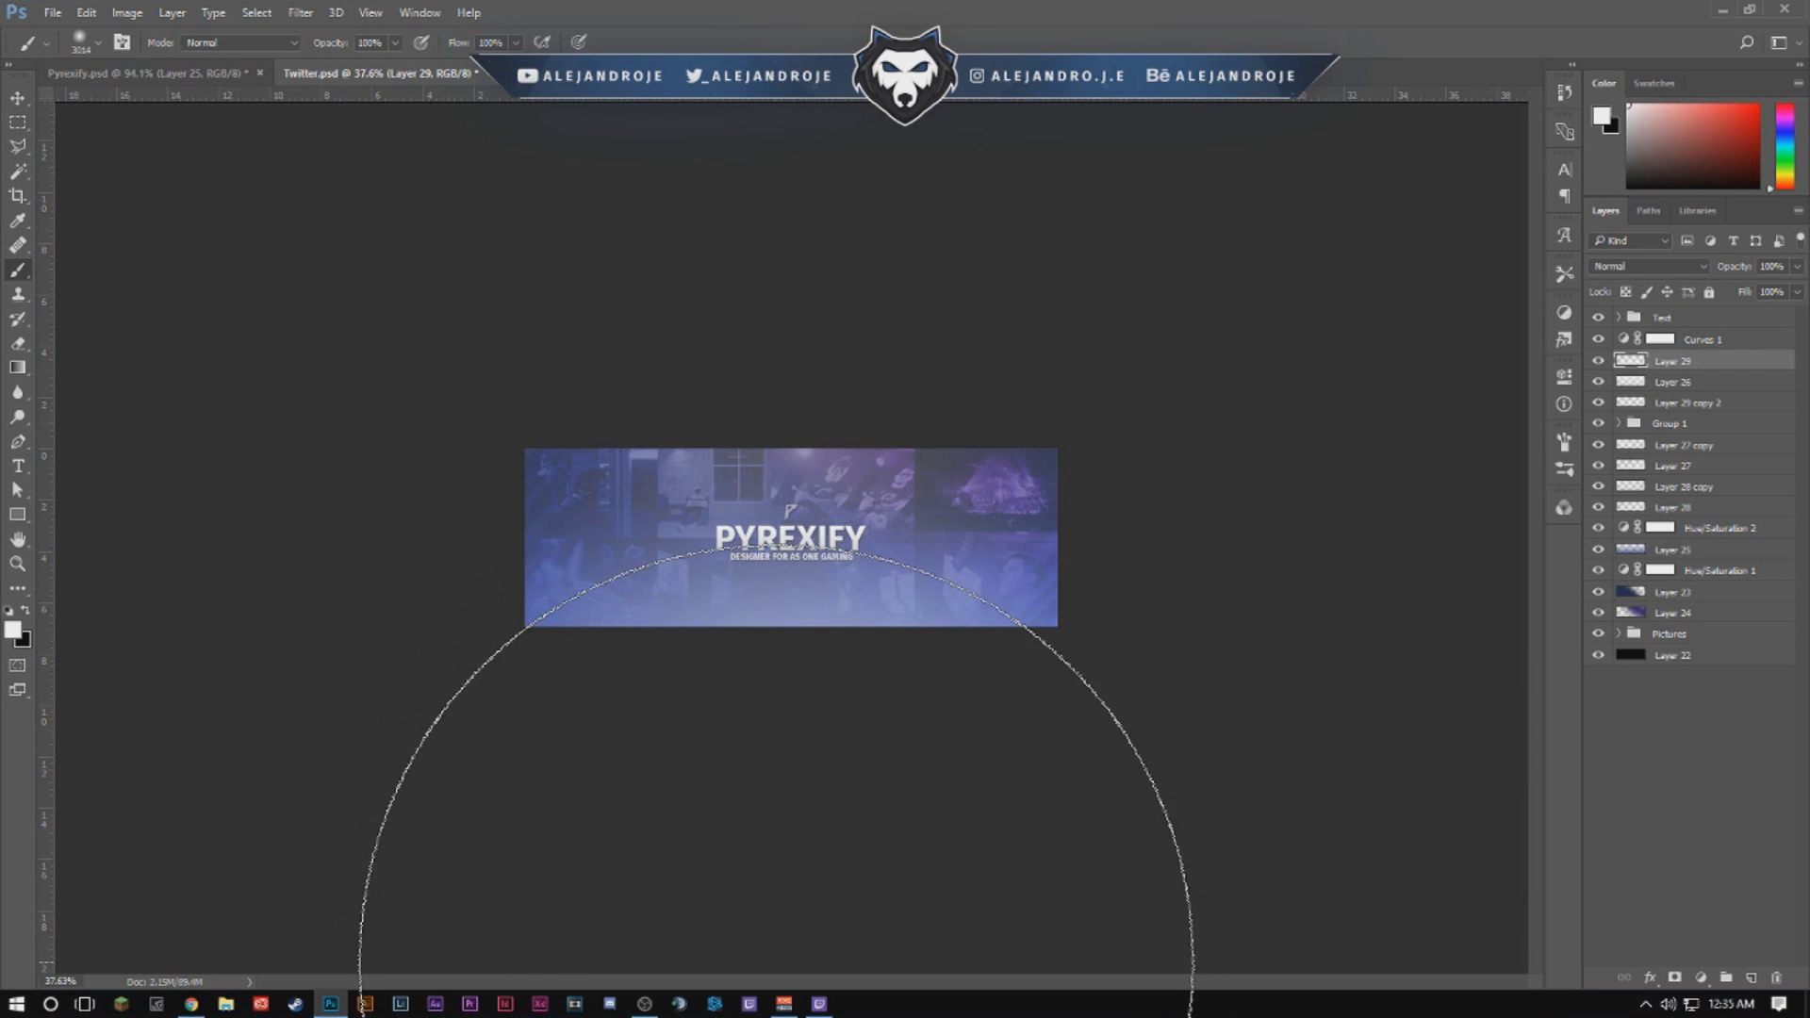
# Reduce the white glow layer's opacity to 5% and move it beneath Layer 26.
pyautogui.click(19, 97)
pyautogui.scroll(5, 902, 484)
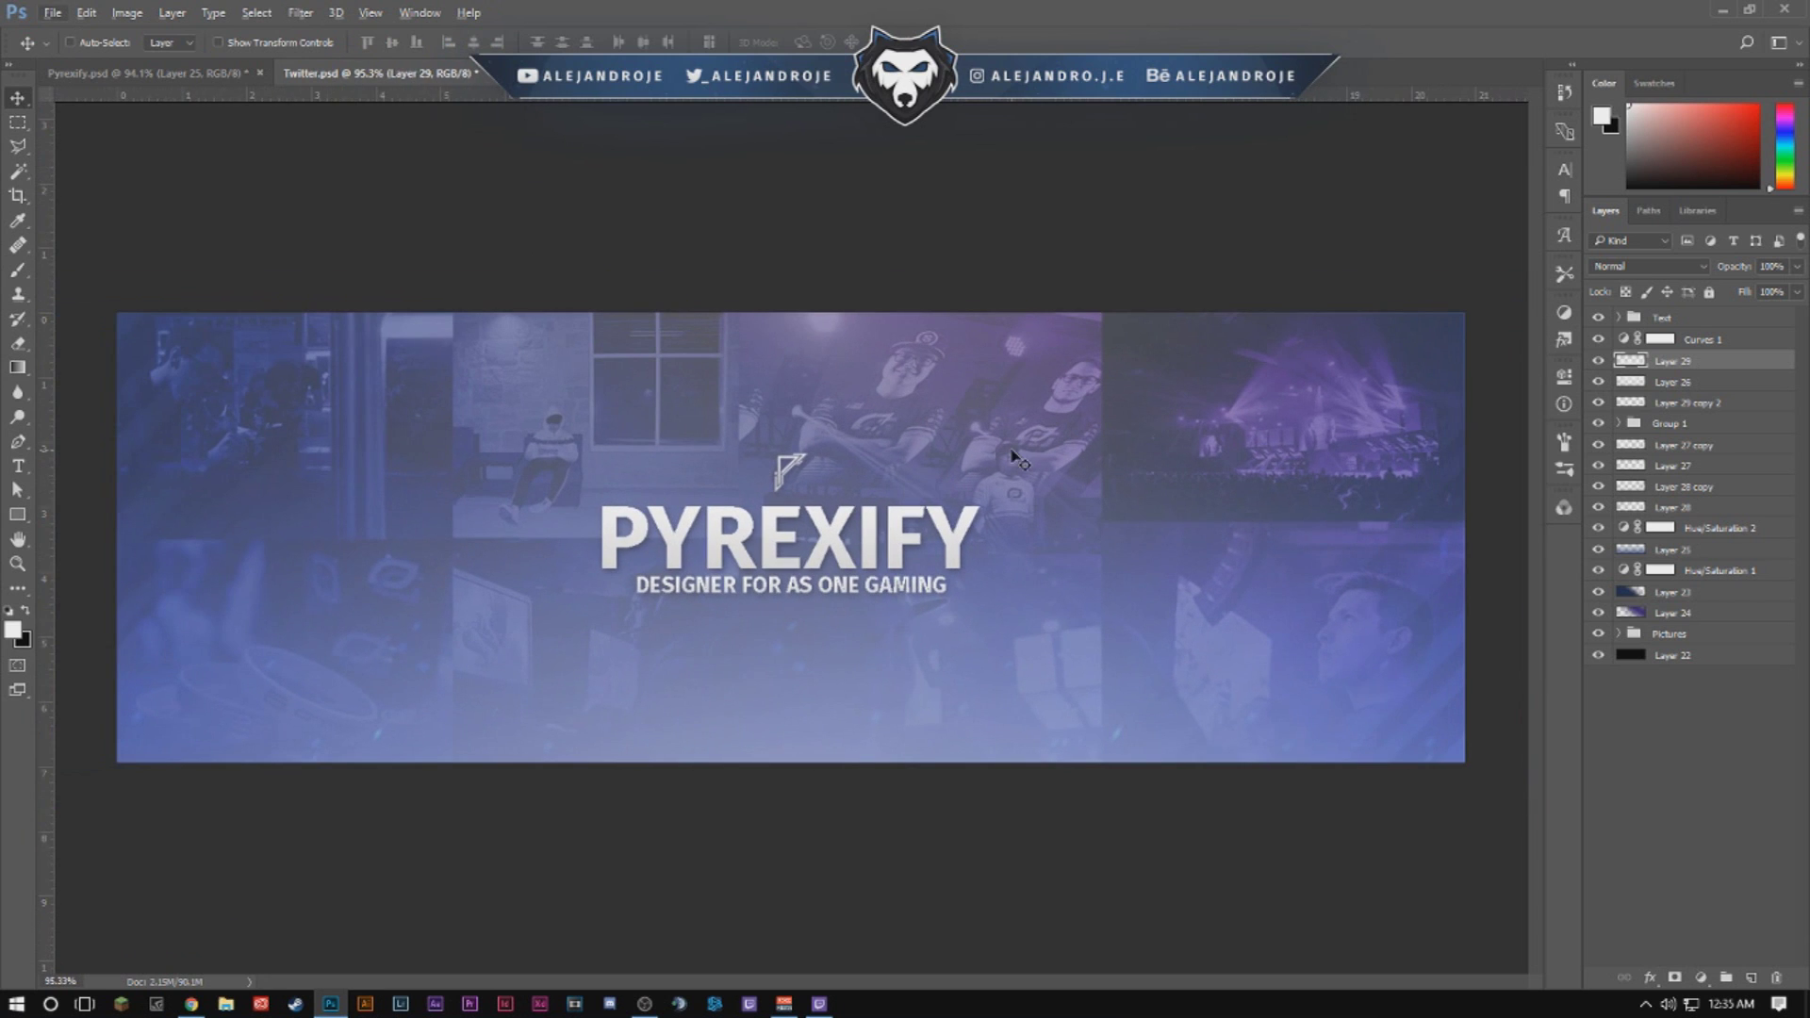
pyautogui.click(1796, 266)
pyautogui.click(1710, 289)
pyautogui.moveTo(1707, 295); pyautogui.dragTo(1728, 294)
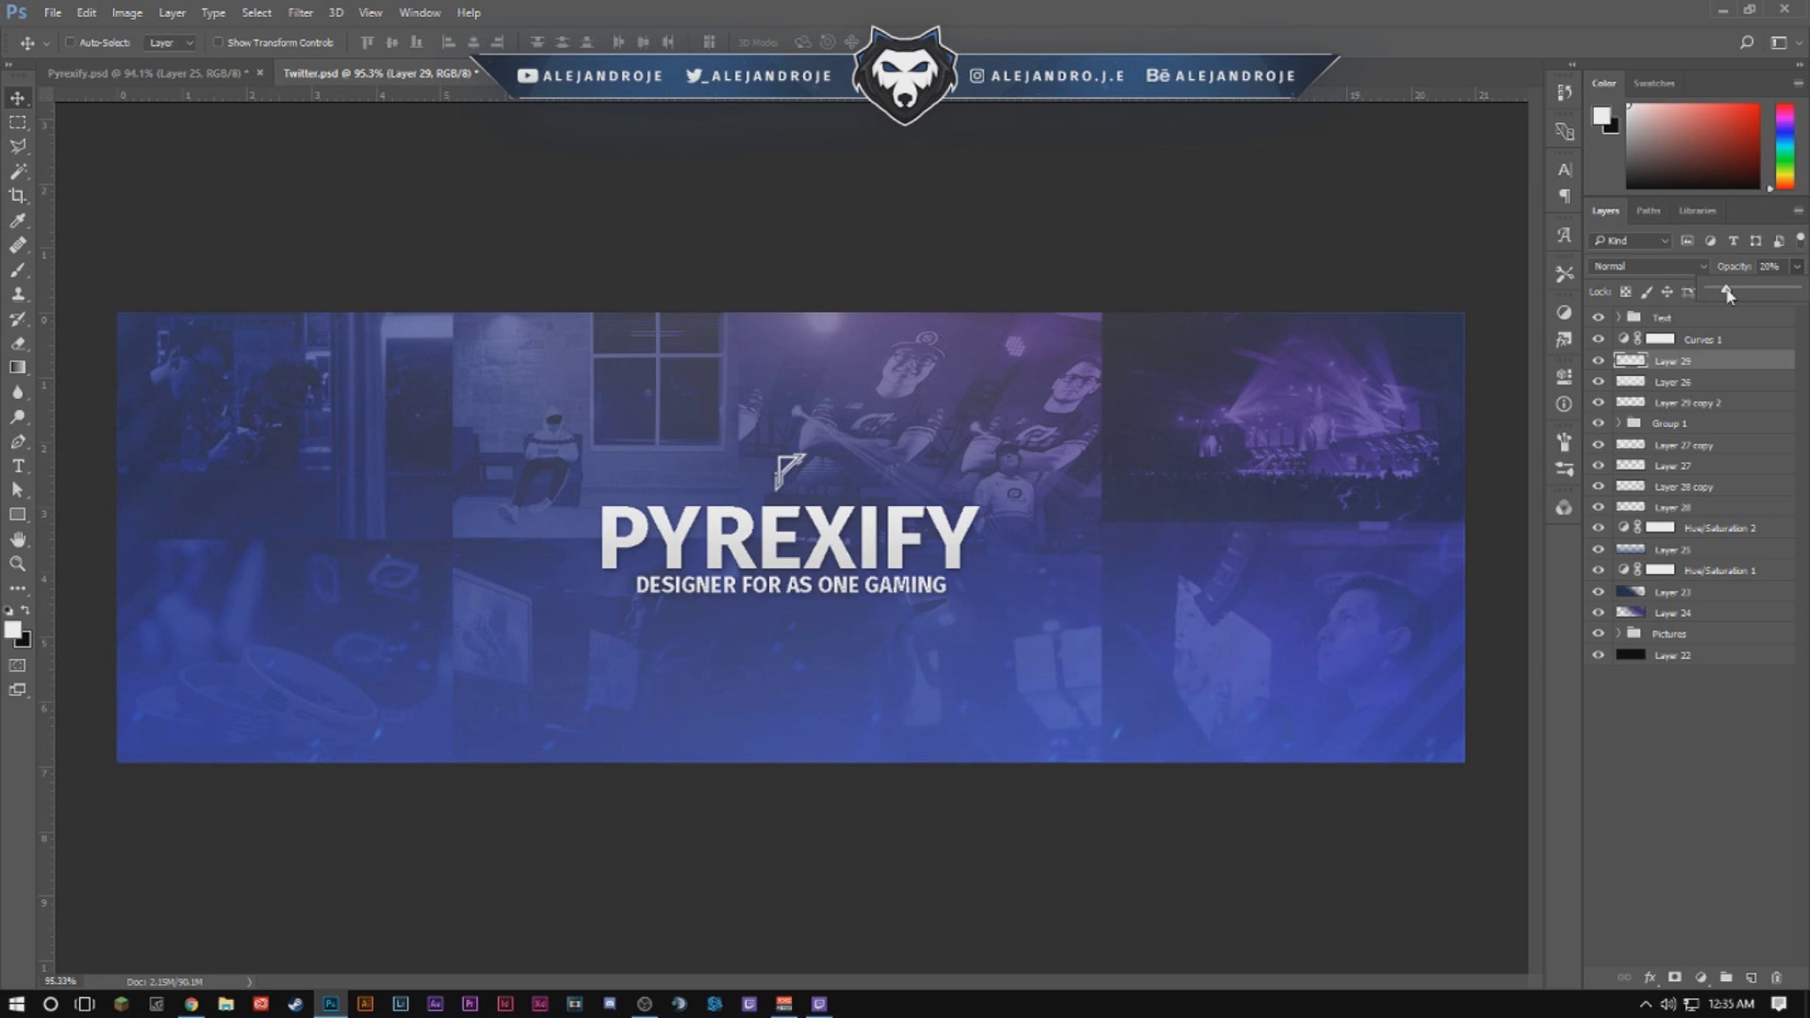
pyautogui.click(1775, 267)
pyautogui.press('Return')
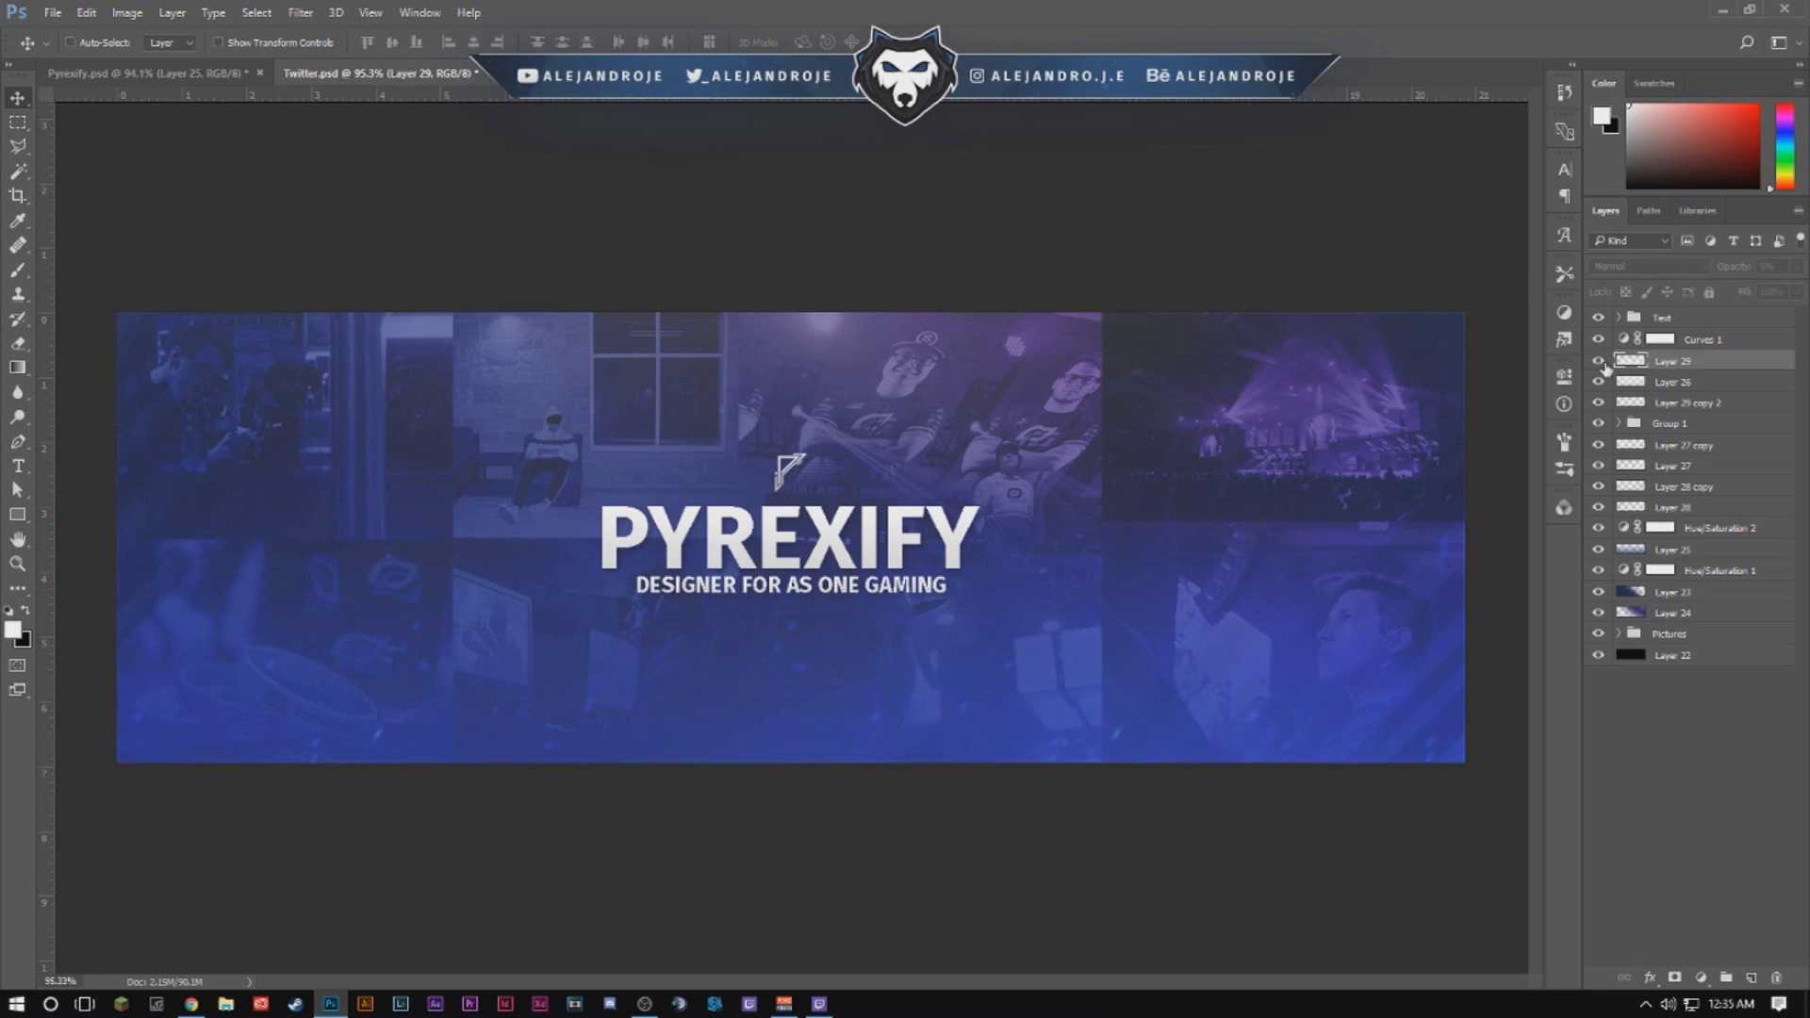
pyautogui.moveTo(1607, 364); pyautogui.dragTo(1623, 383)
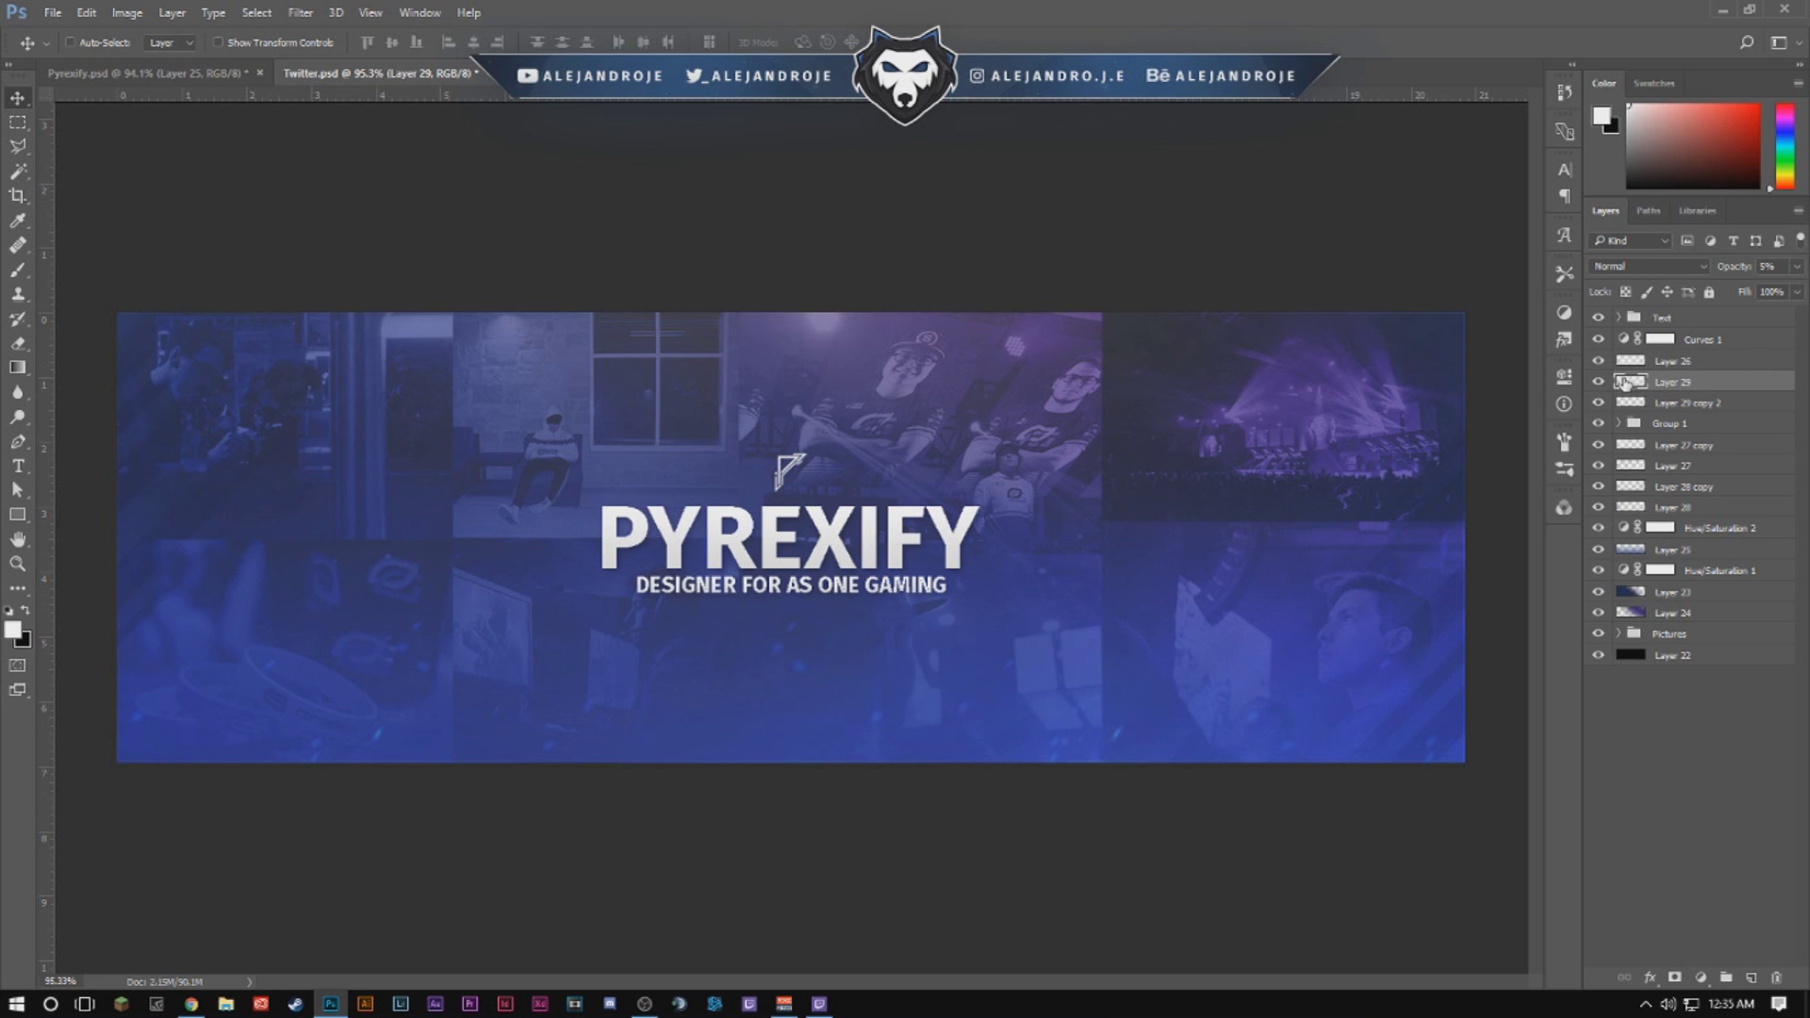
pyautogui.scroll(-1, 883, 518)
pyautogui.scroll(1, 883, 518)
# Rename Layer 29 copy 2 to Outline and set its opacity to 100%.
pyautogui.click(1684, 405)
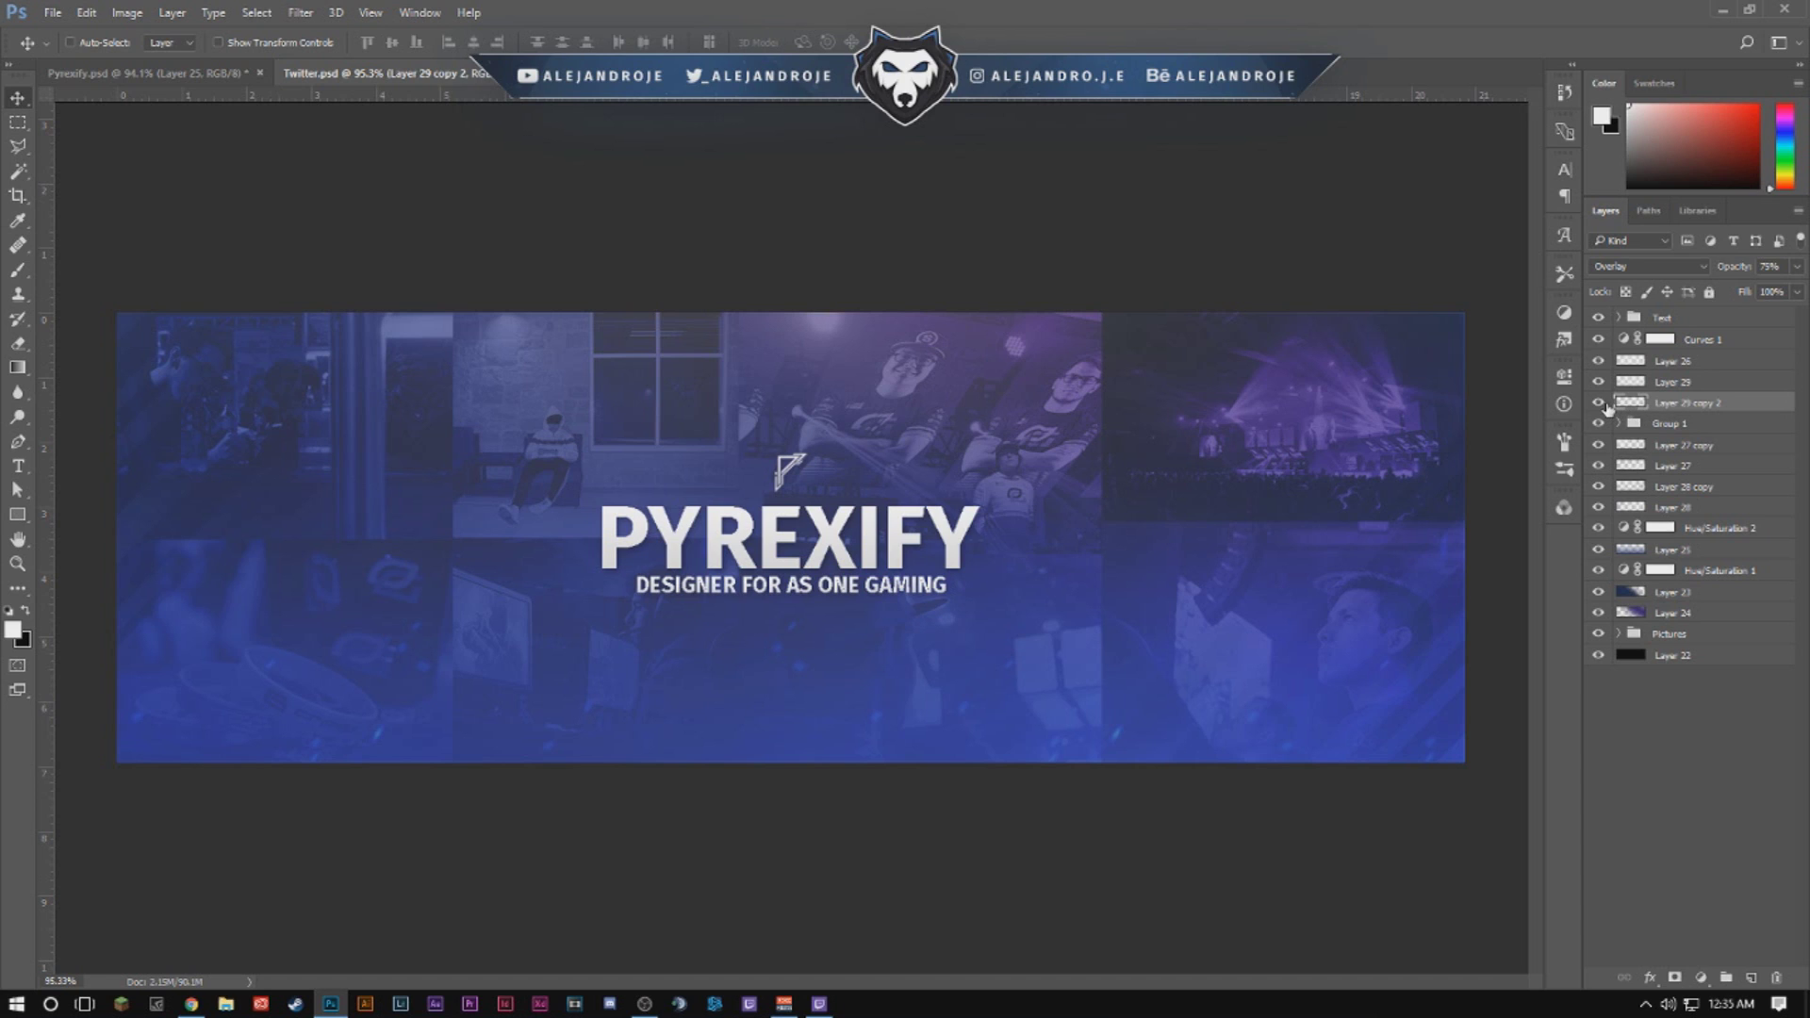
pyautogui.doubleClick(1692, 403)
pyautogui.write('Outline')
pyautogui.press('Return')
pyautogui.write('100')
# Duplicate the Curves 1 adjustment and set the copy's opacity to 25%.
pyautogui.click(1784, 347)
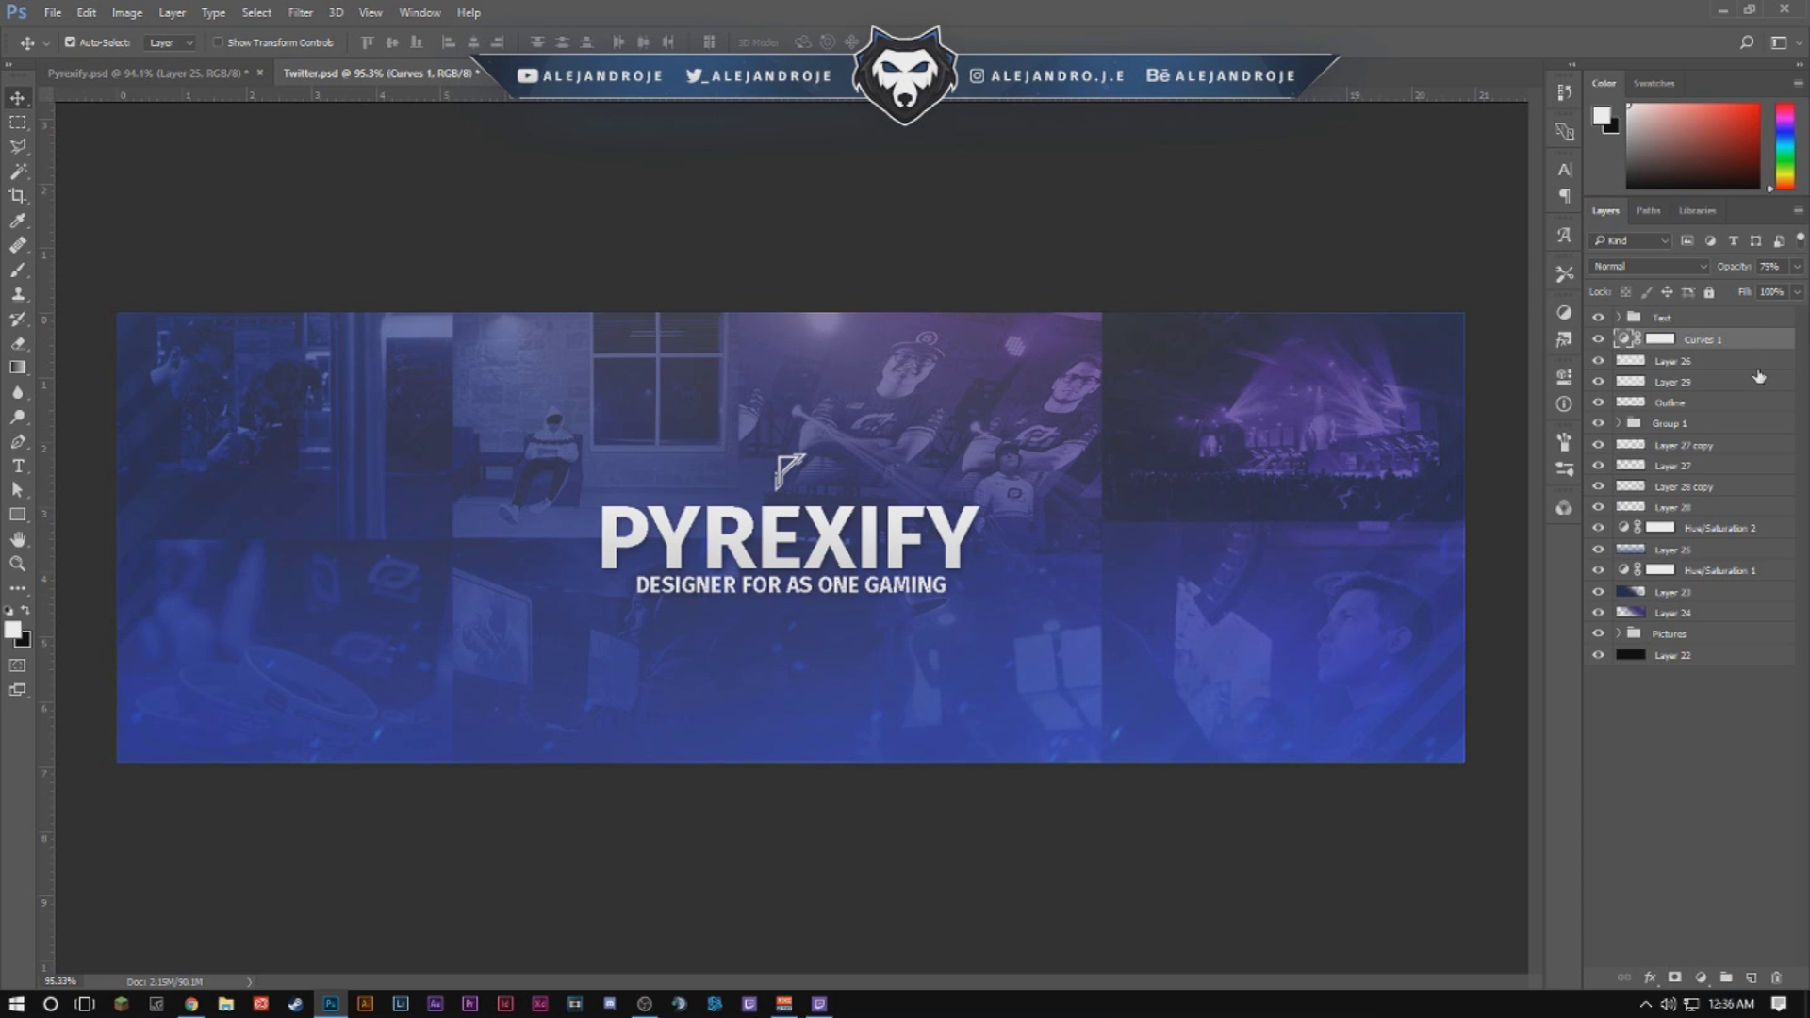
pyautogui.hotkey('ctrl', 'j')
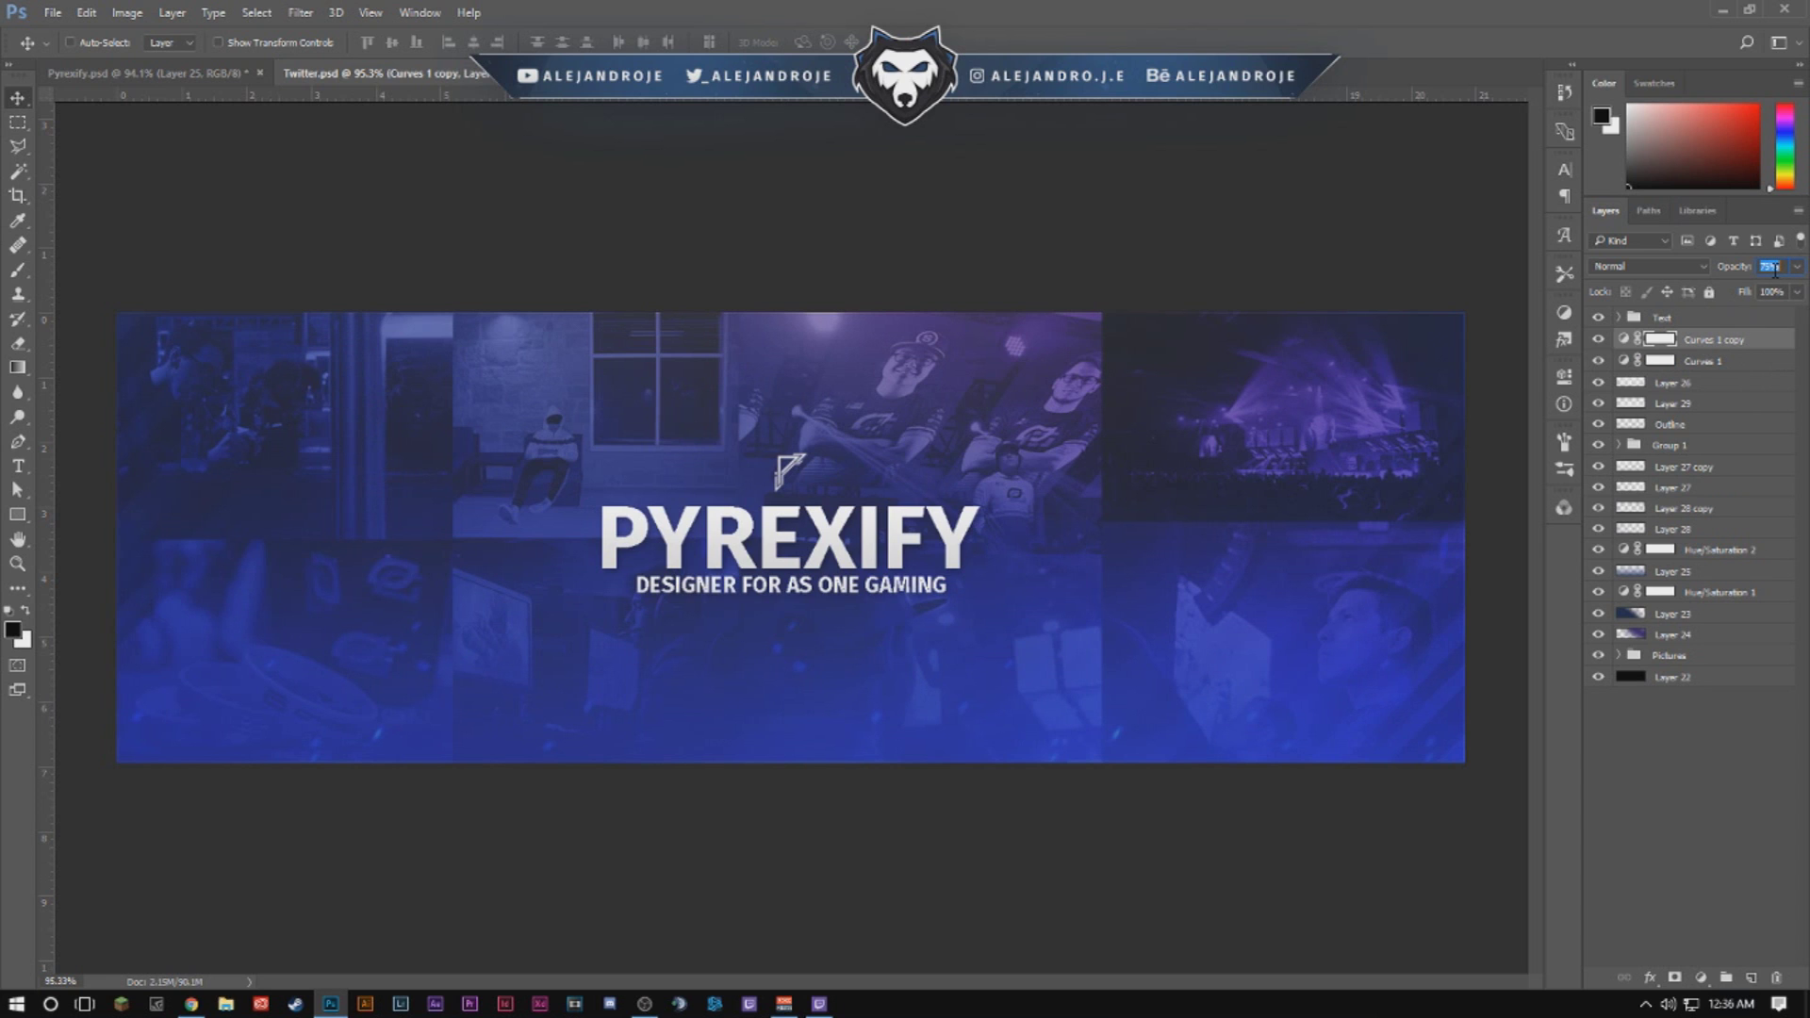
pyautogui.write('25')
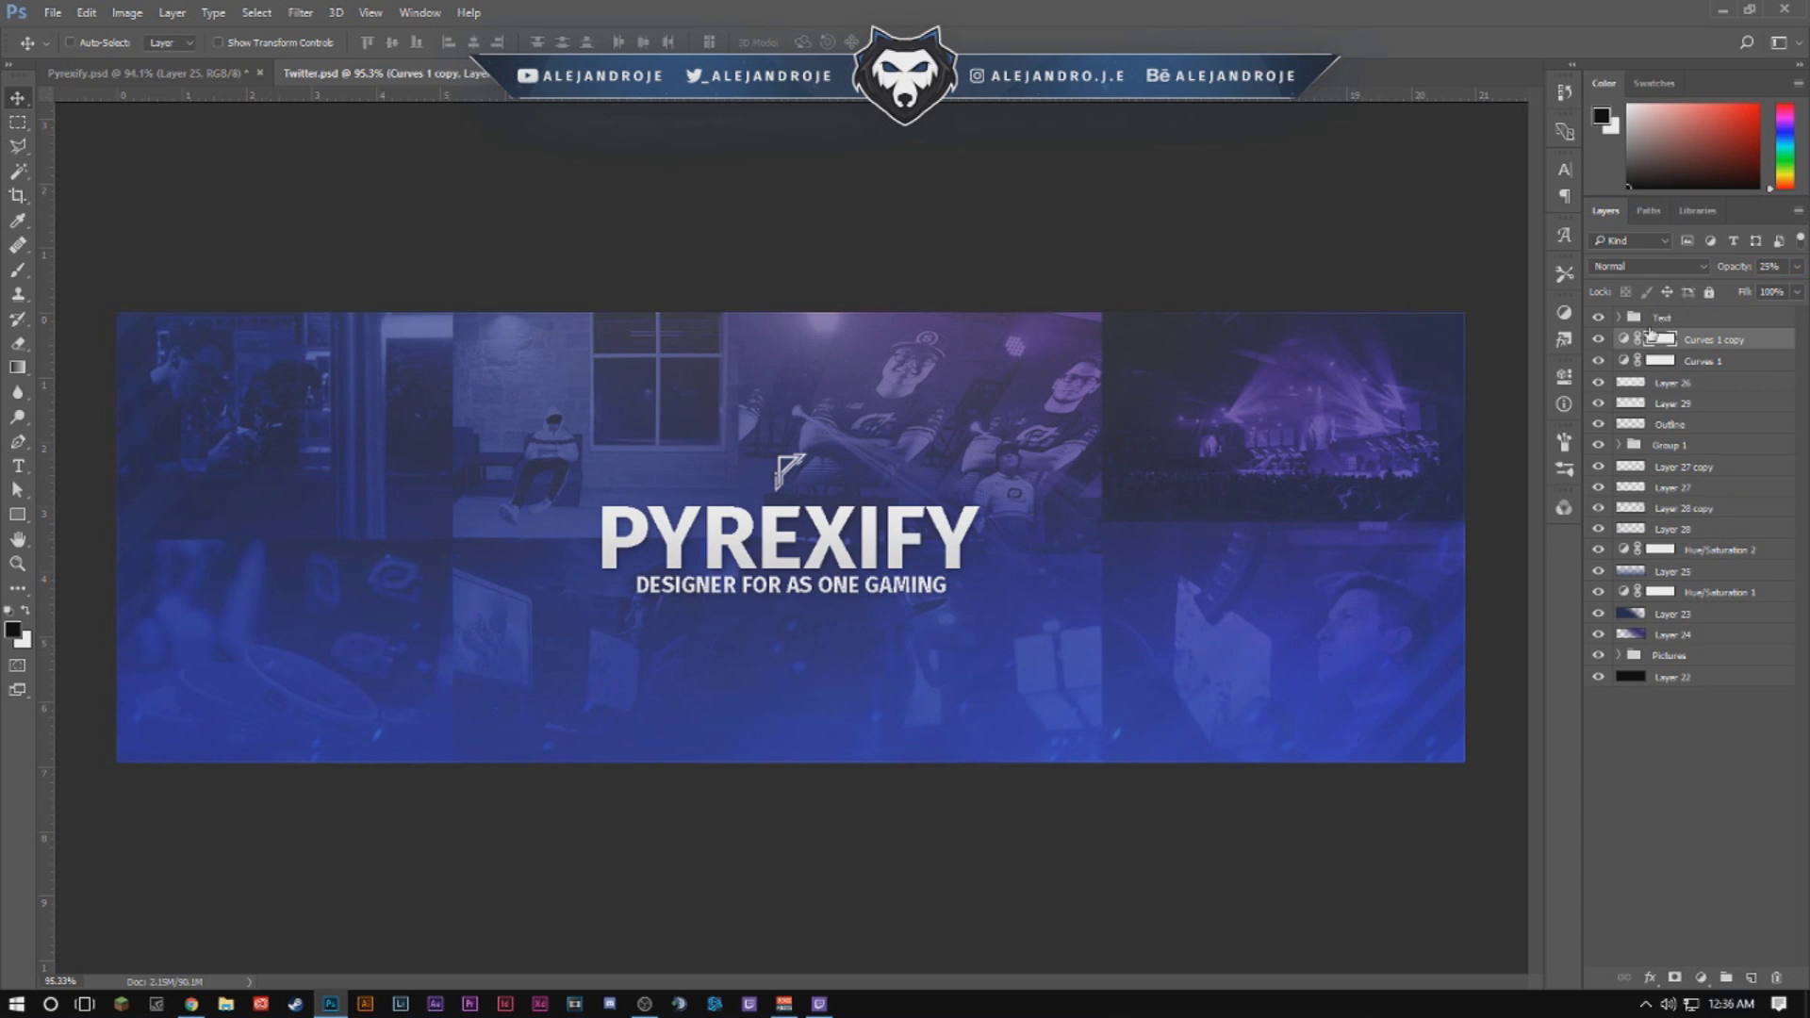
# Compare the colours of Twitter.psd with Pyrexify.psd, examining the Hue/Saturation adjustments and Layer 31 in the finished file.
pyautogui.click(207, 75)
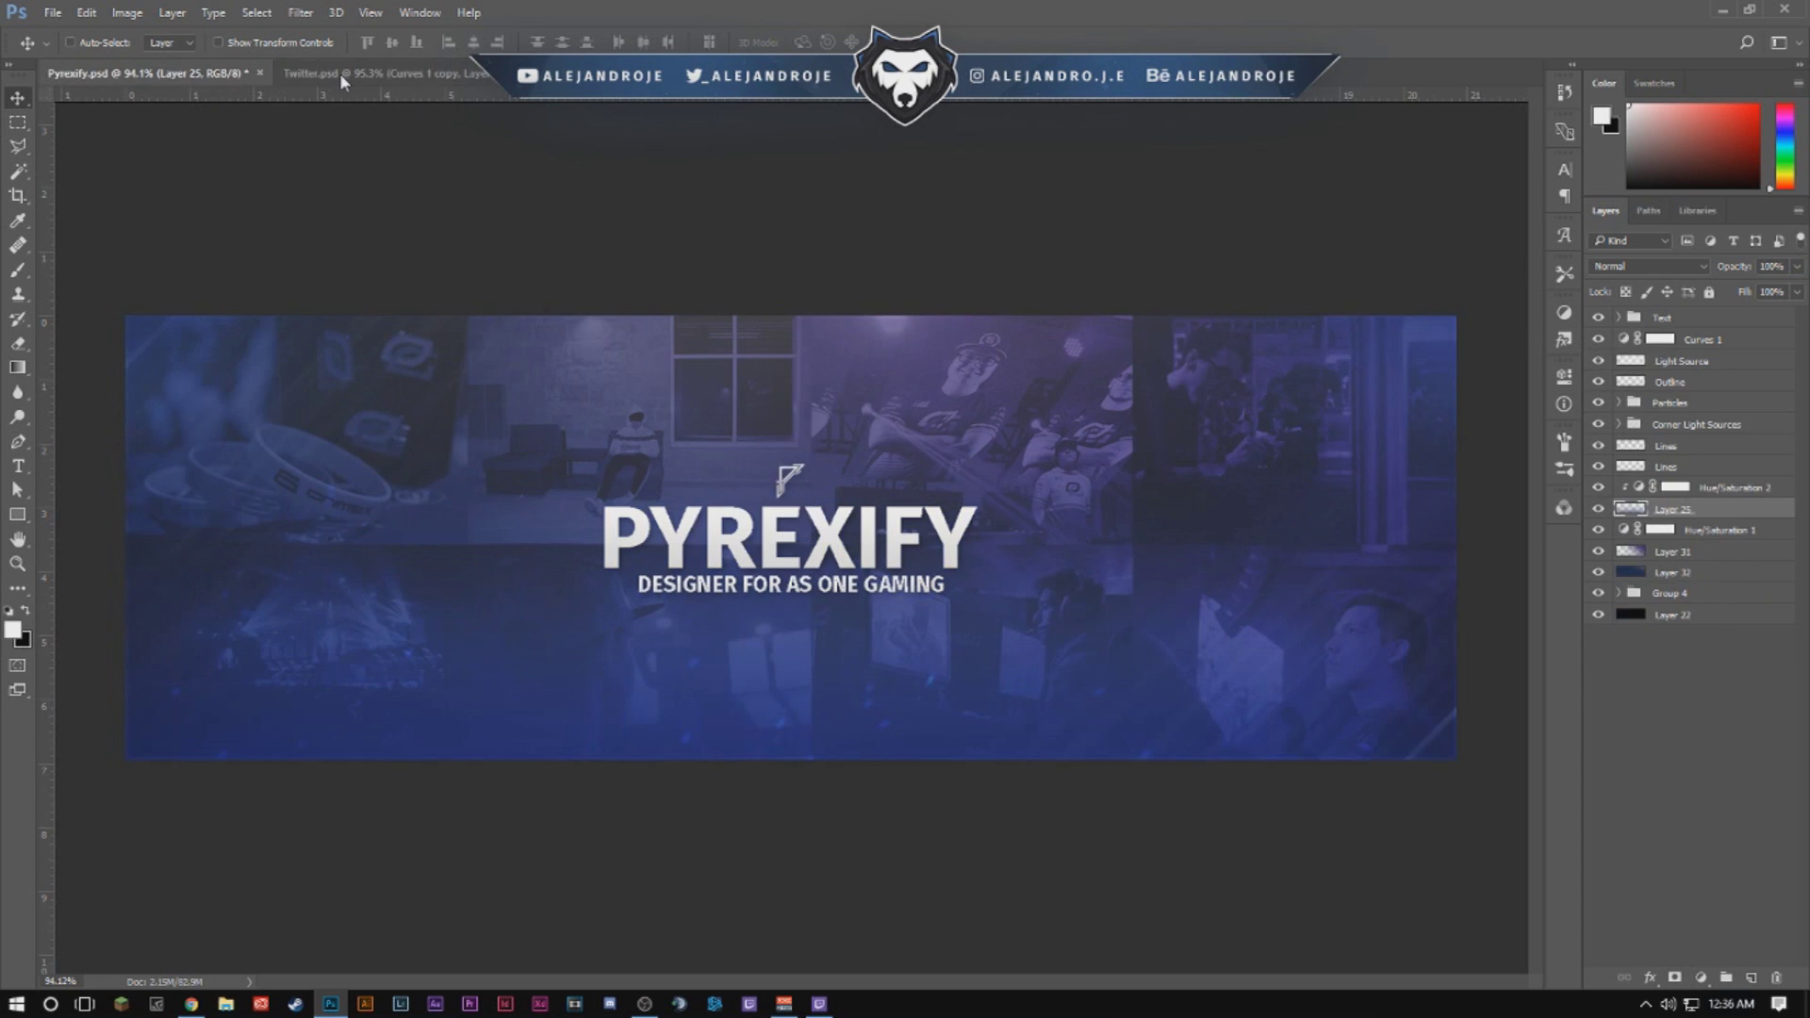
pyautogui.click(339, 72)
pyautogui.click(96, 71)
pyautogui.click(461, 75)
pyautogui.click(198, 70)
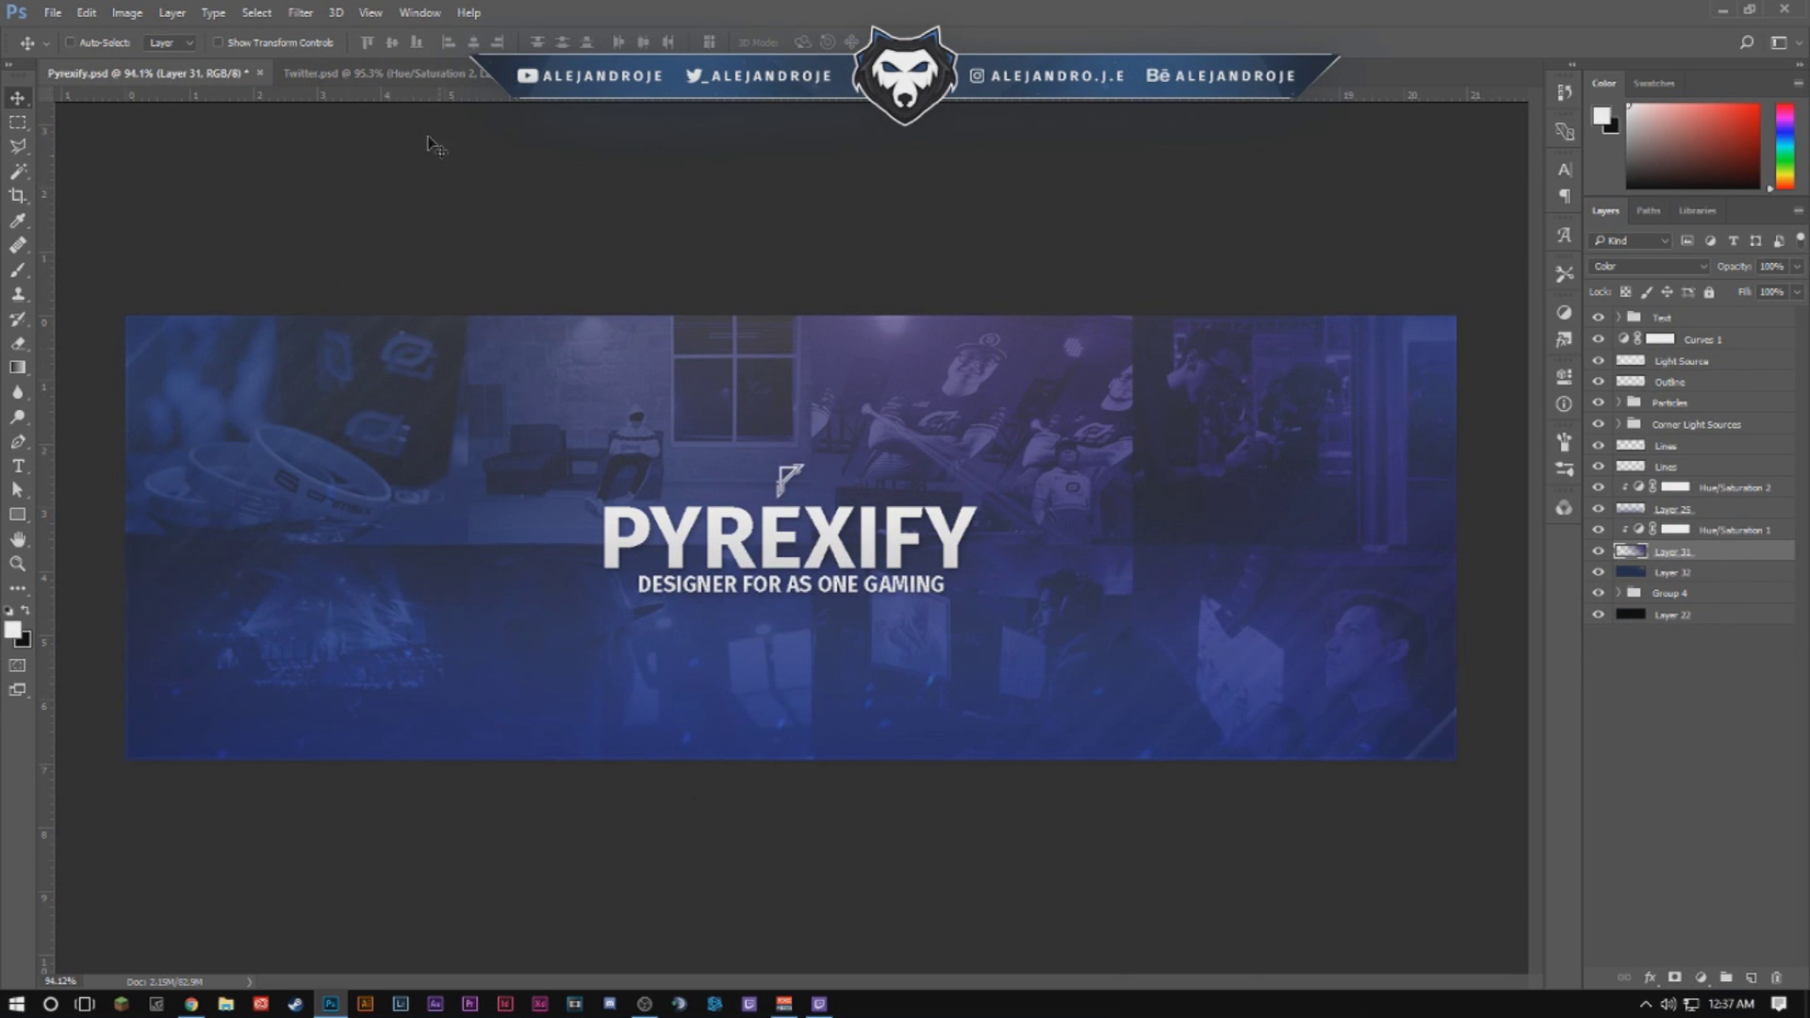
pyautogui.click(330, 76)
pyautogui.click(213, 78)
pyautogui.press('x')
pyautogui.click(467, 79)
pyautogui.press('x')
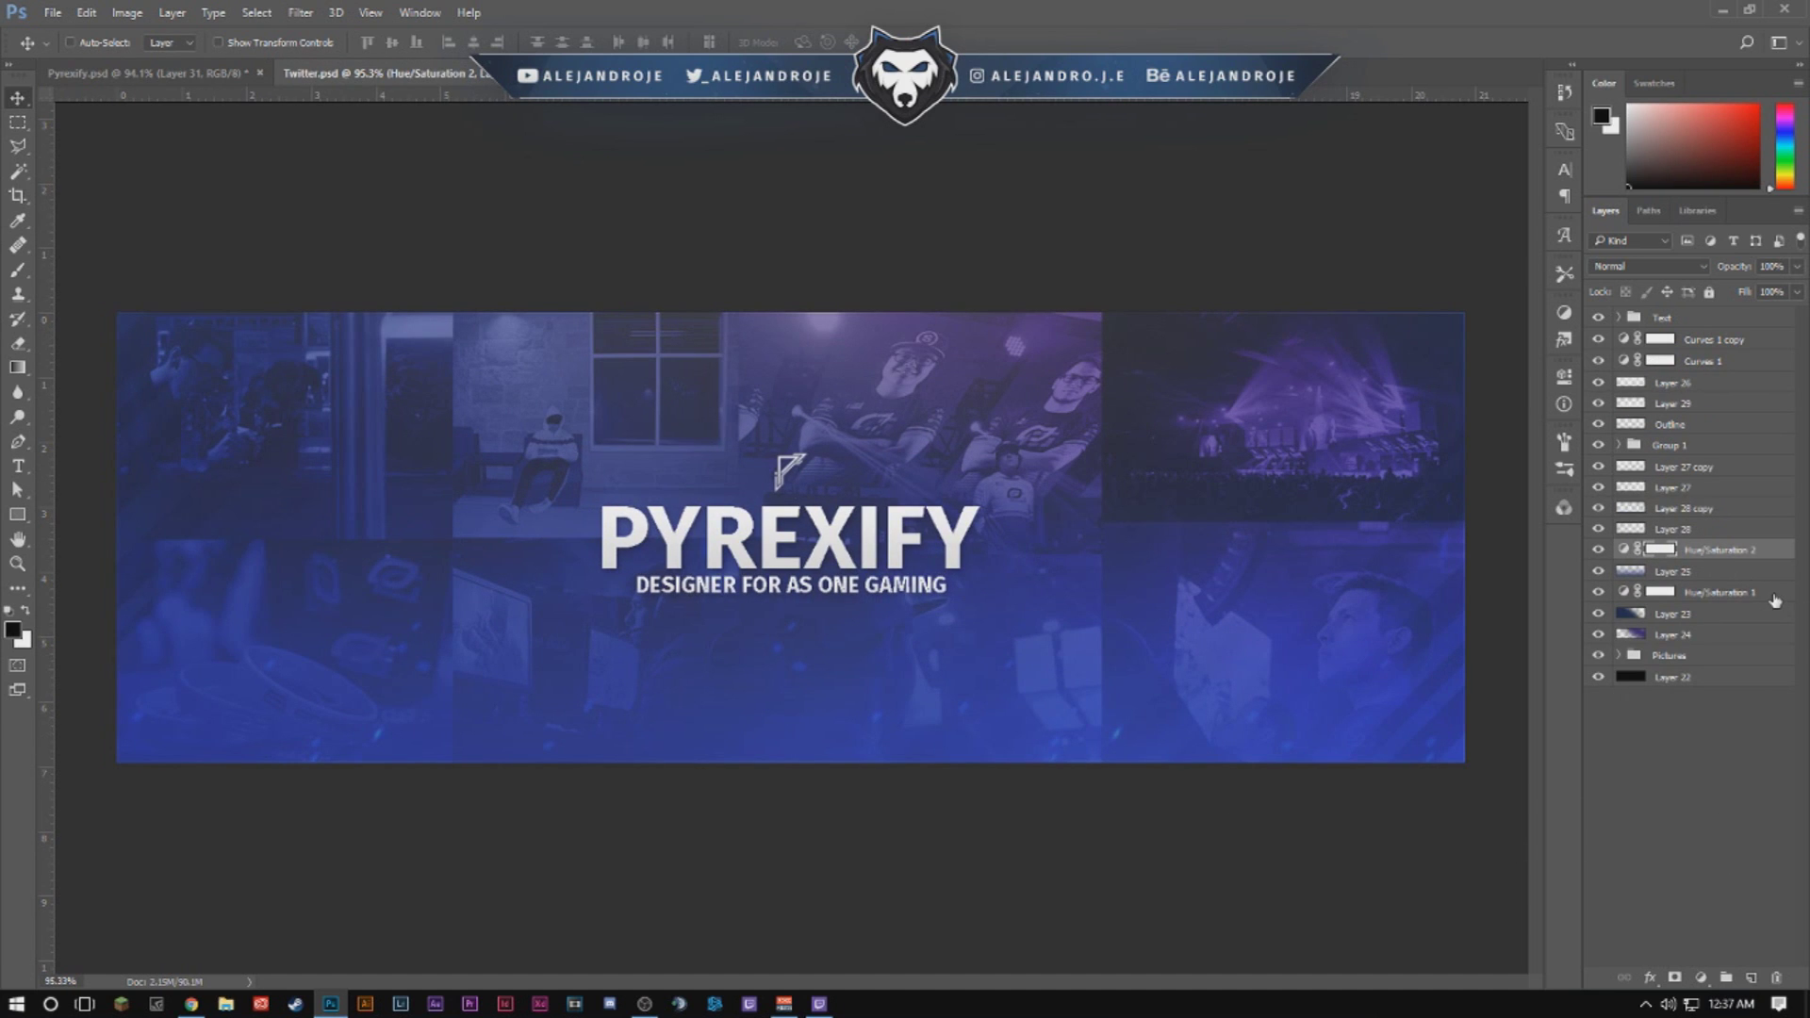
# Set the saturation of the Hue/Saturation 1 adjustment in Twitter.psd to -25.
pyautogui.click(1616, 593)
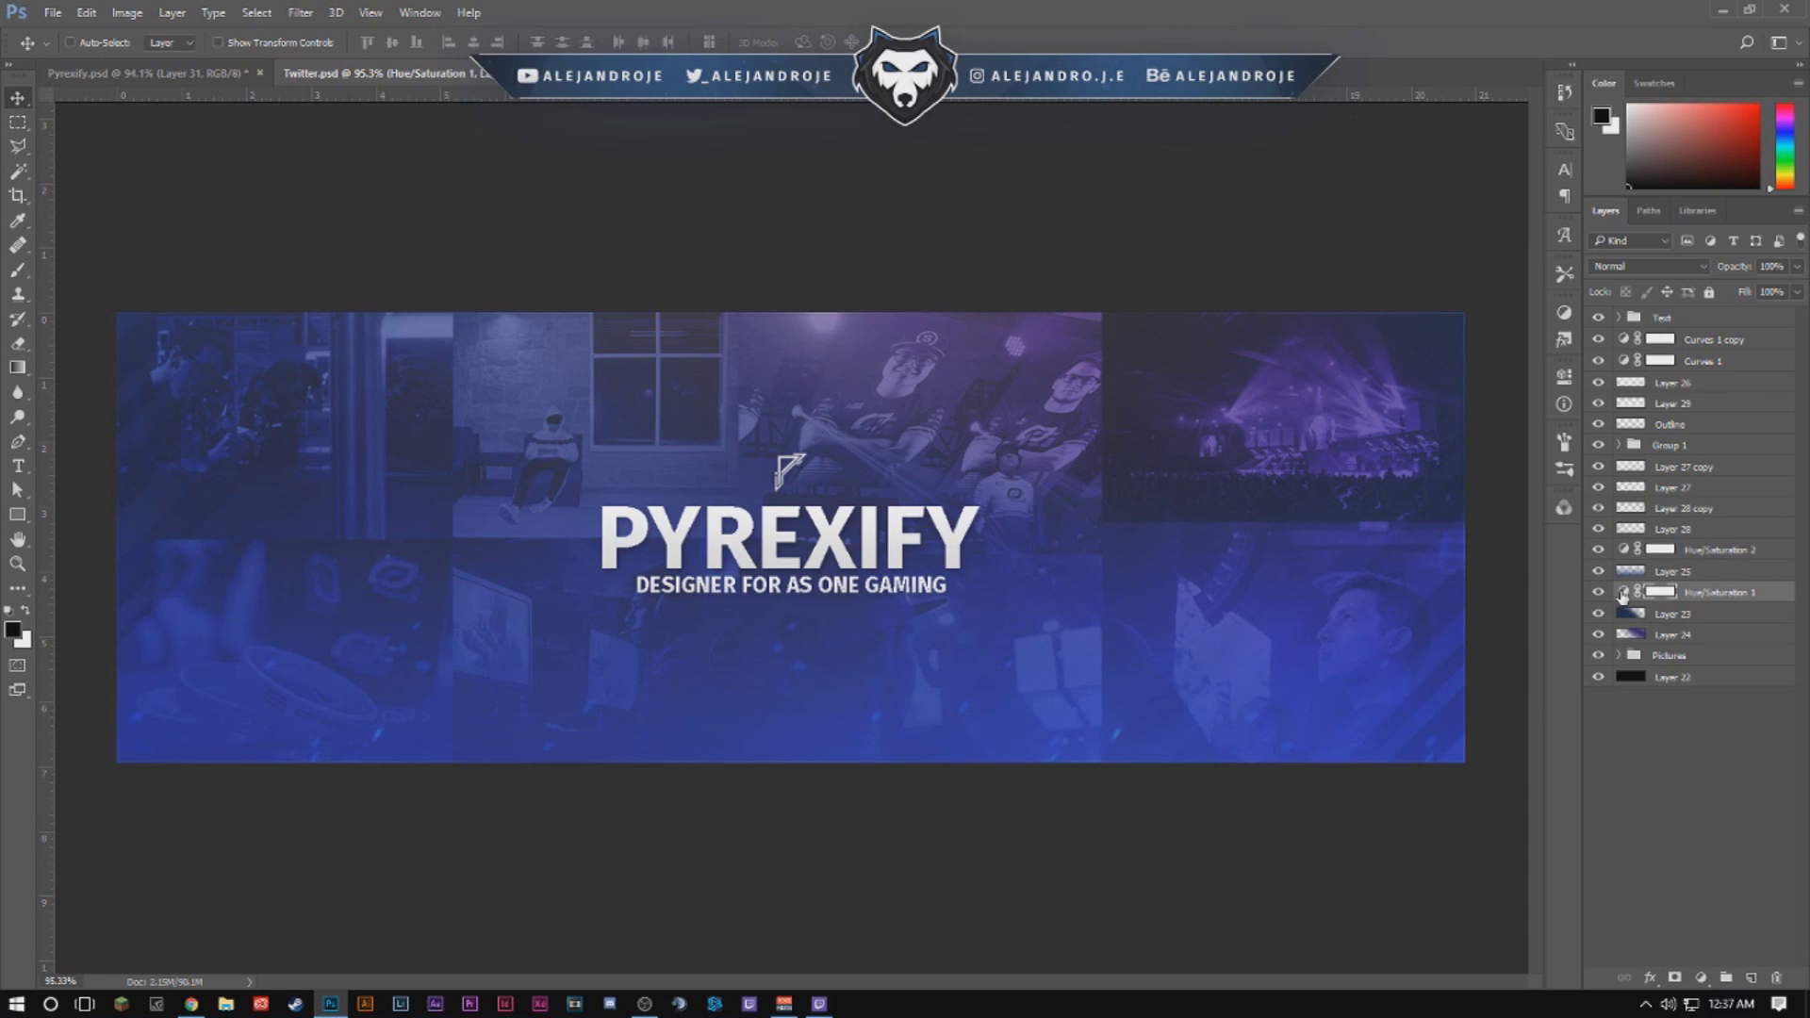
pyautogui.doubleClick(1621, 594)
pyautogui.write('-25')
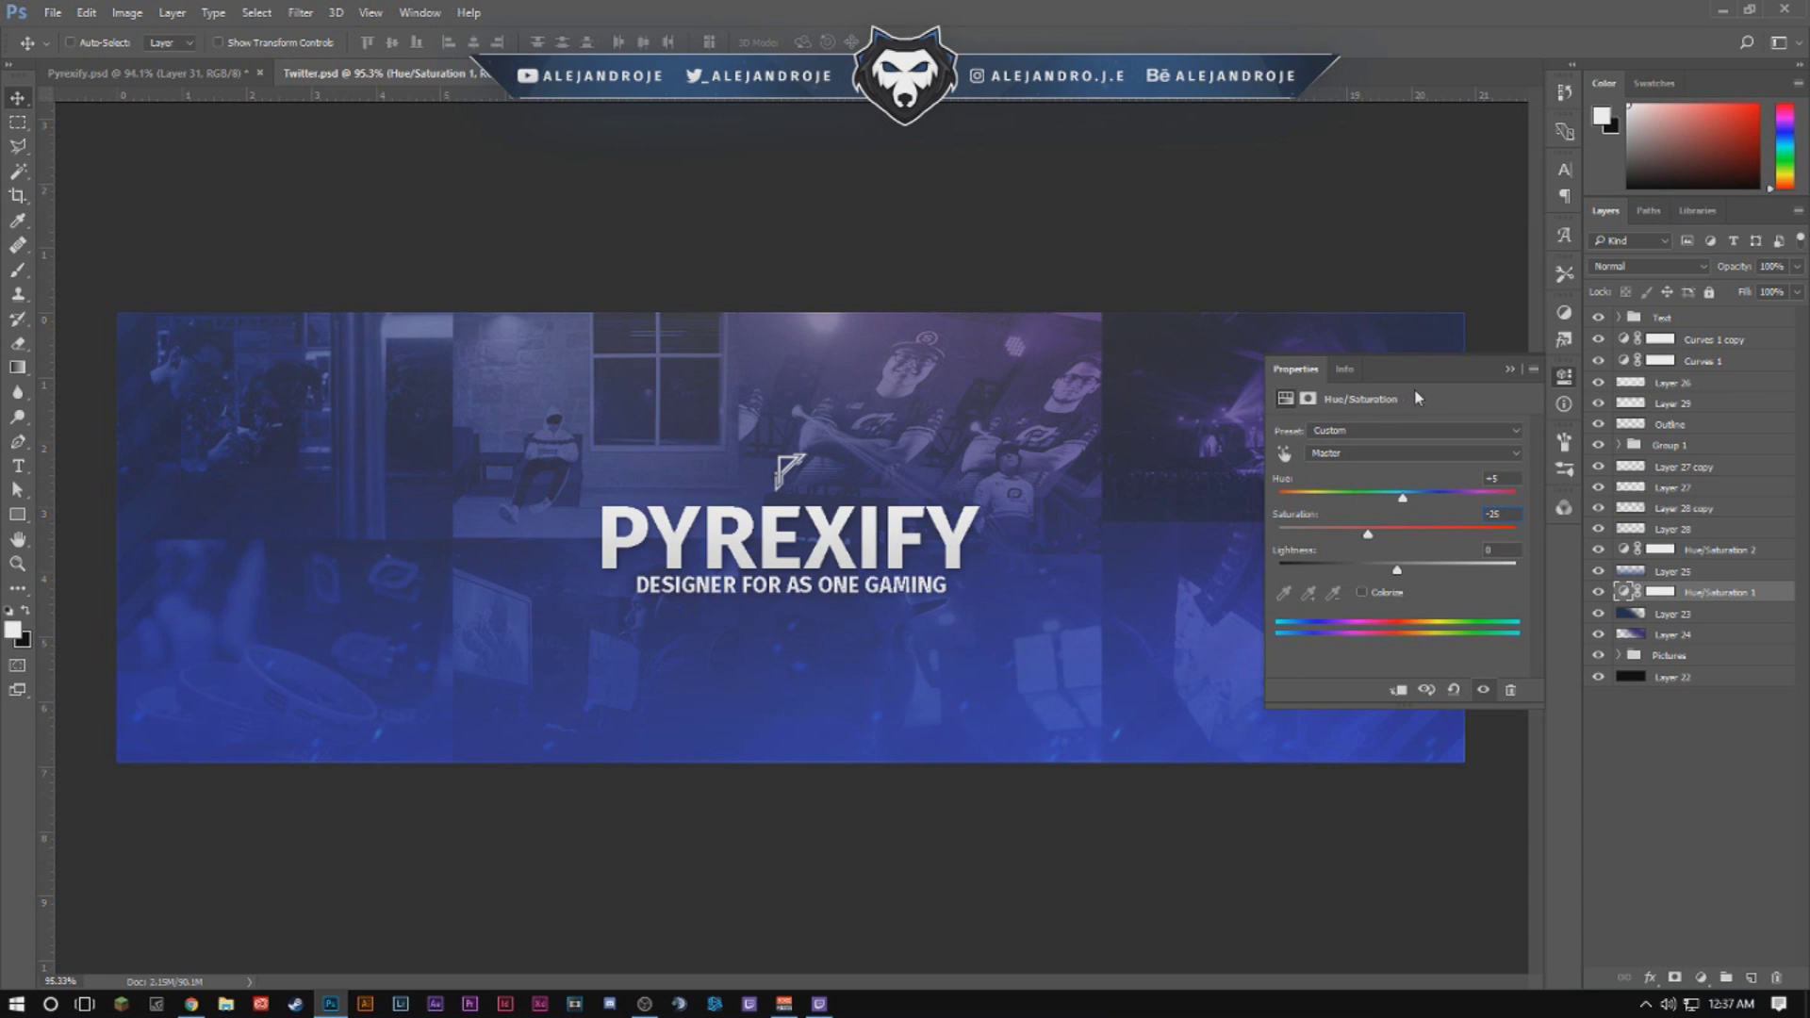
pyautogui.click(1507, 368)
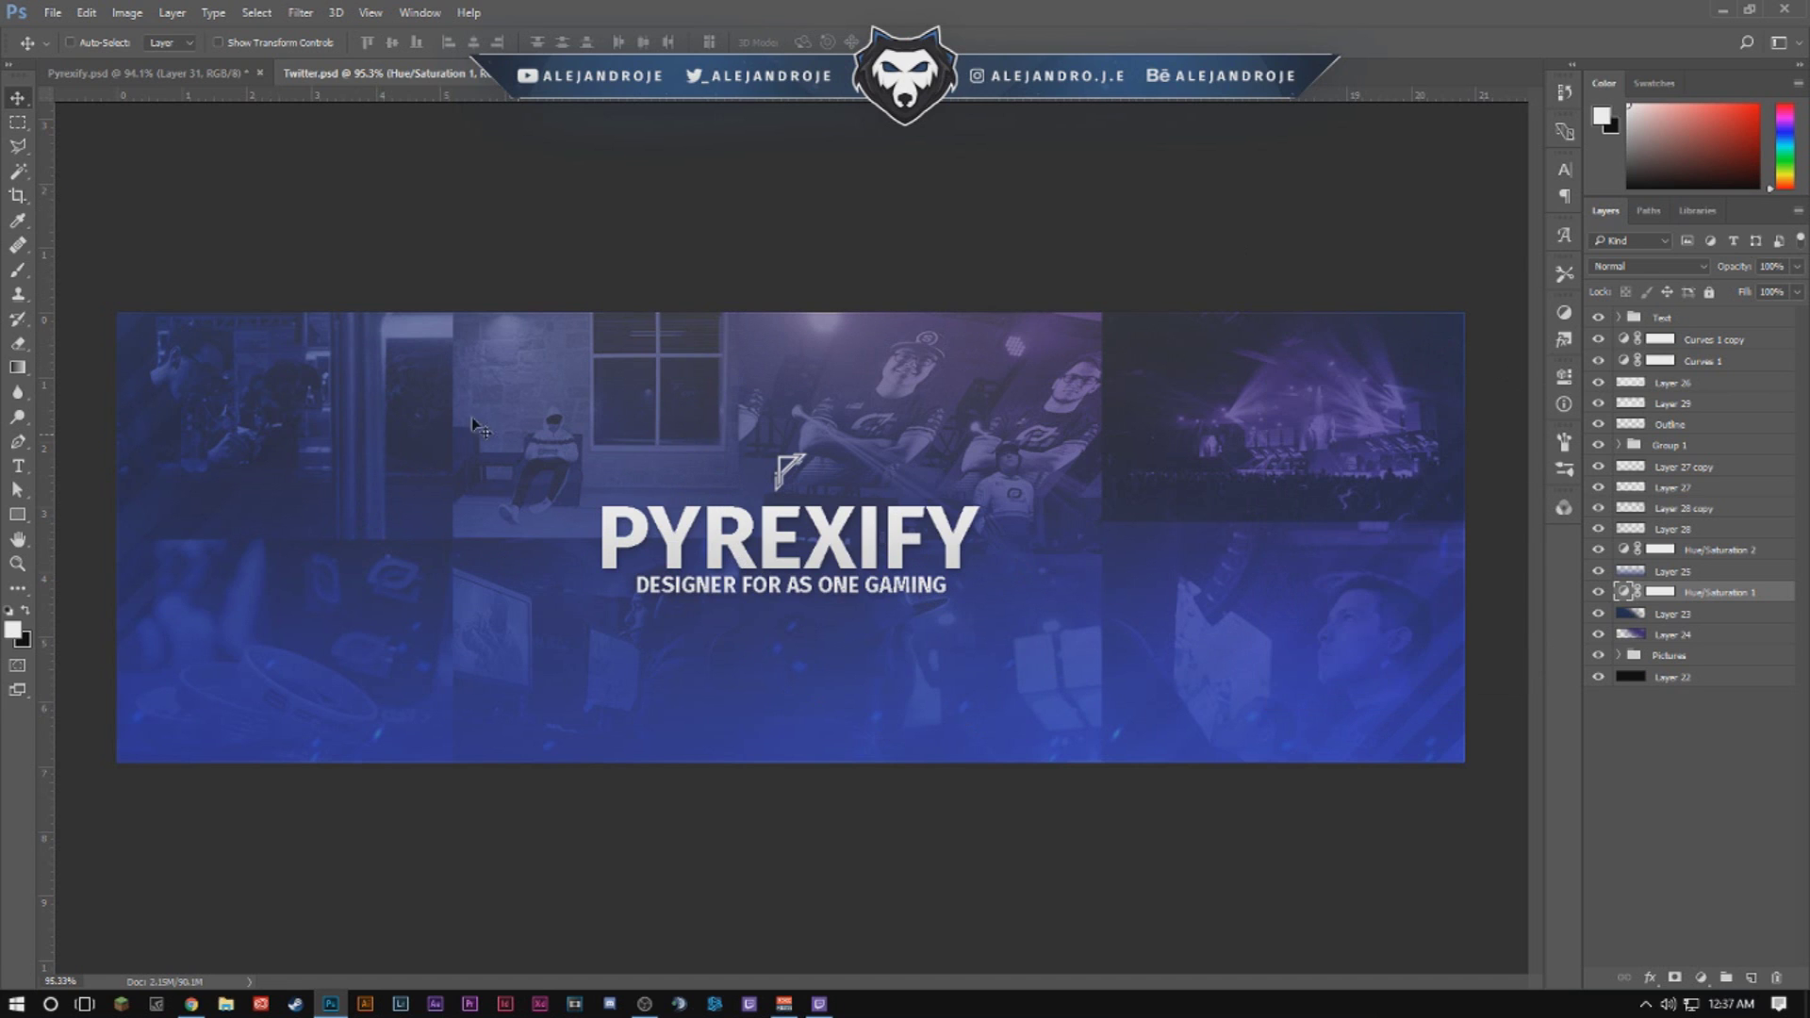
# Set the saturation of the Hue/Saturation 2 adjustment above Layer 25 to -25.
pyautogui.doubleClick(1626, 554)
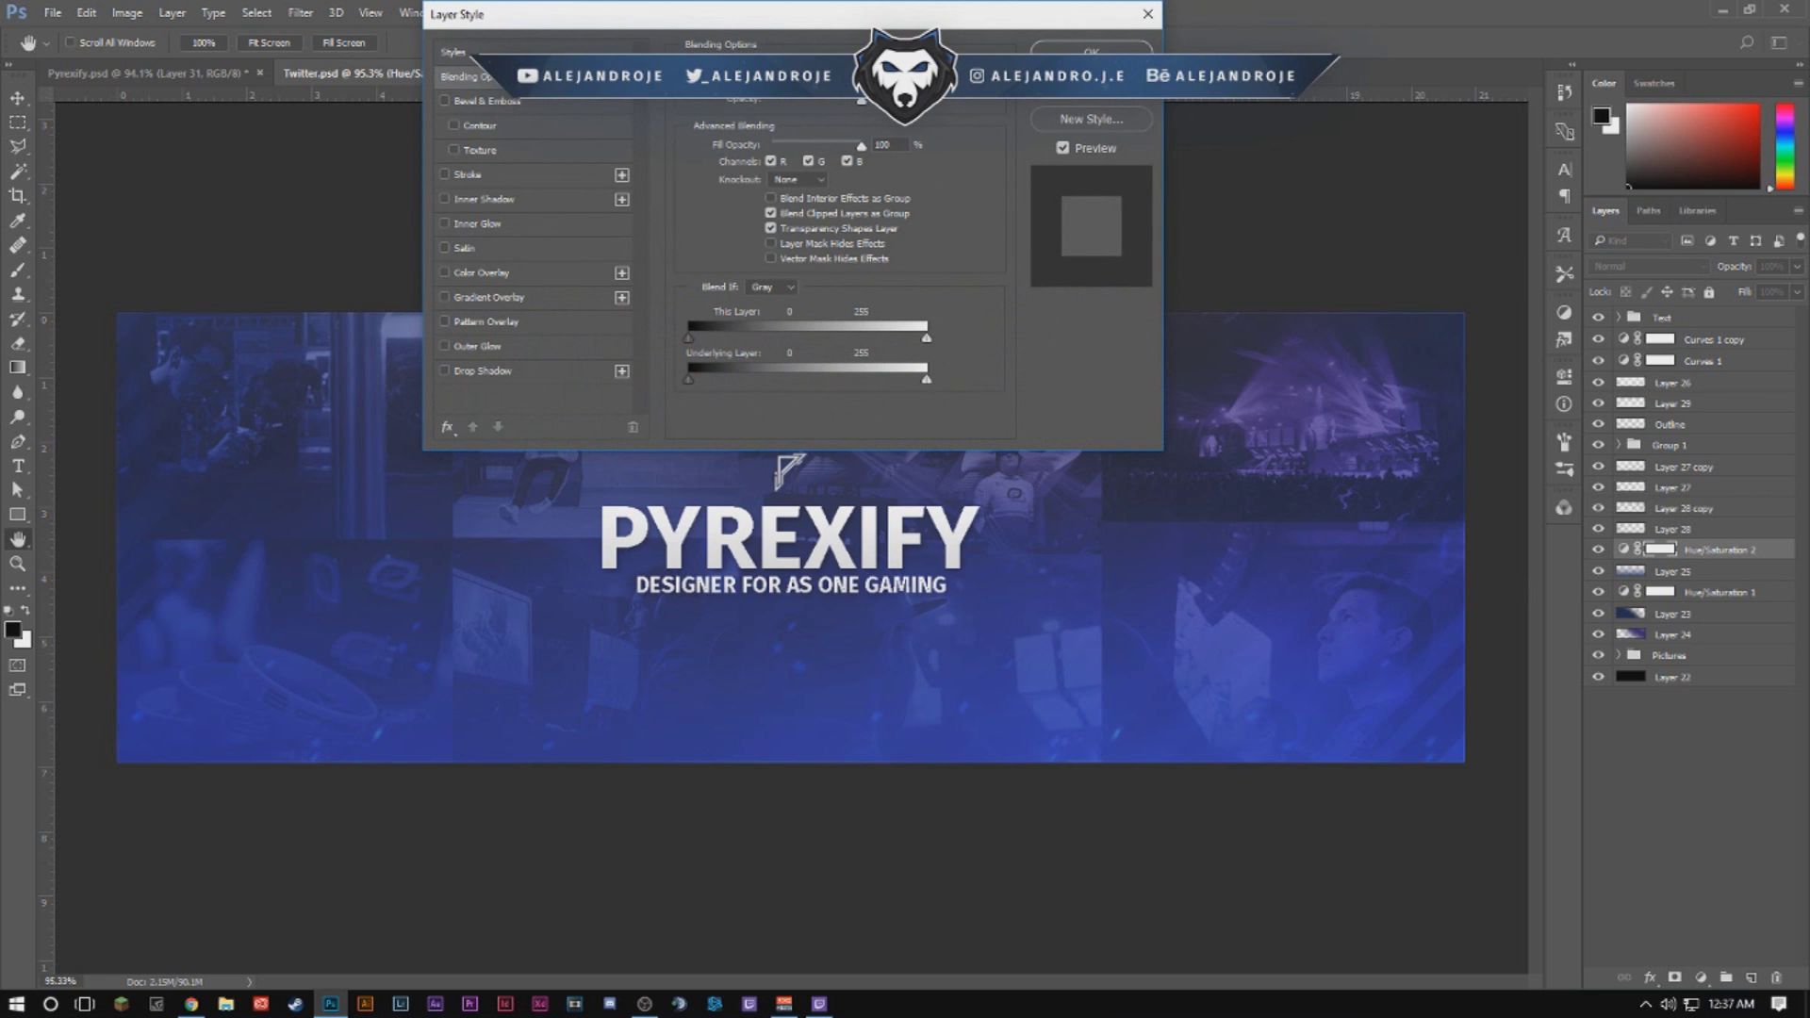
pyautogui.press('Escape')
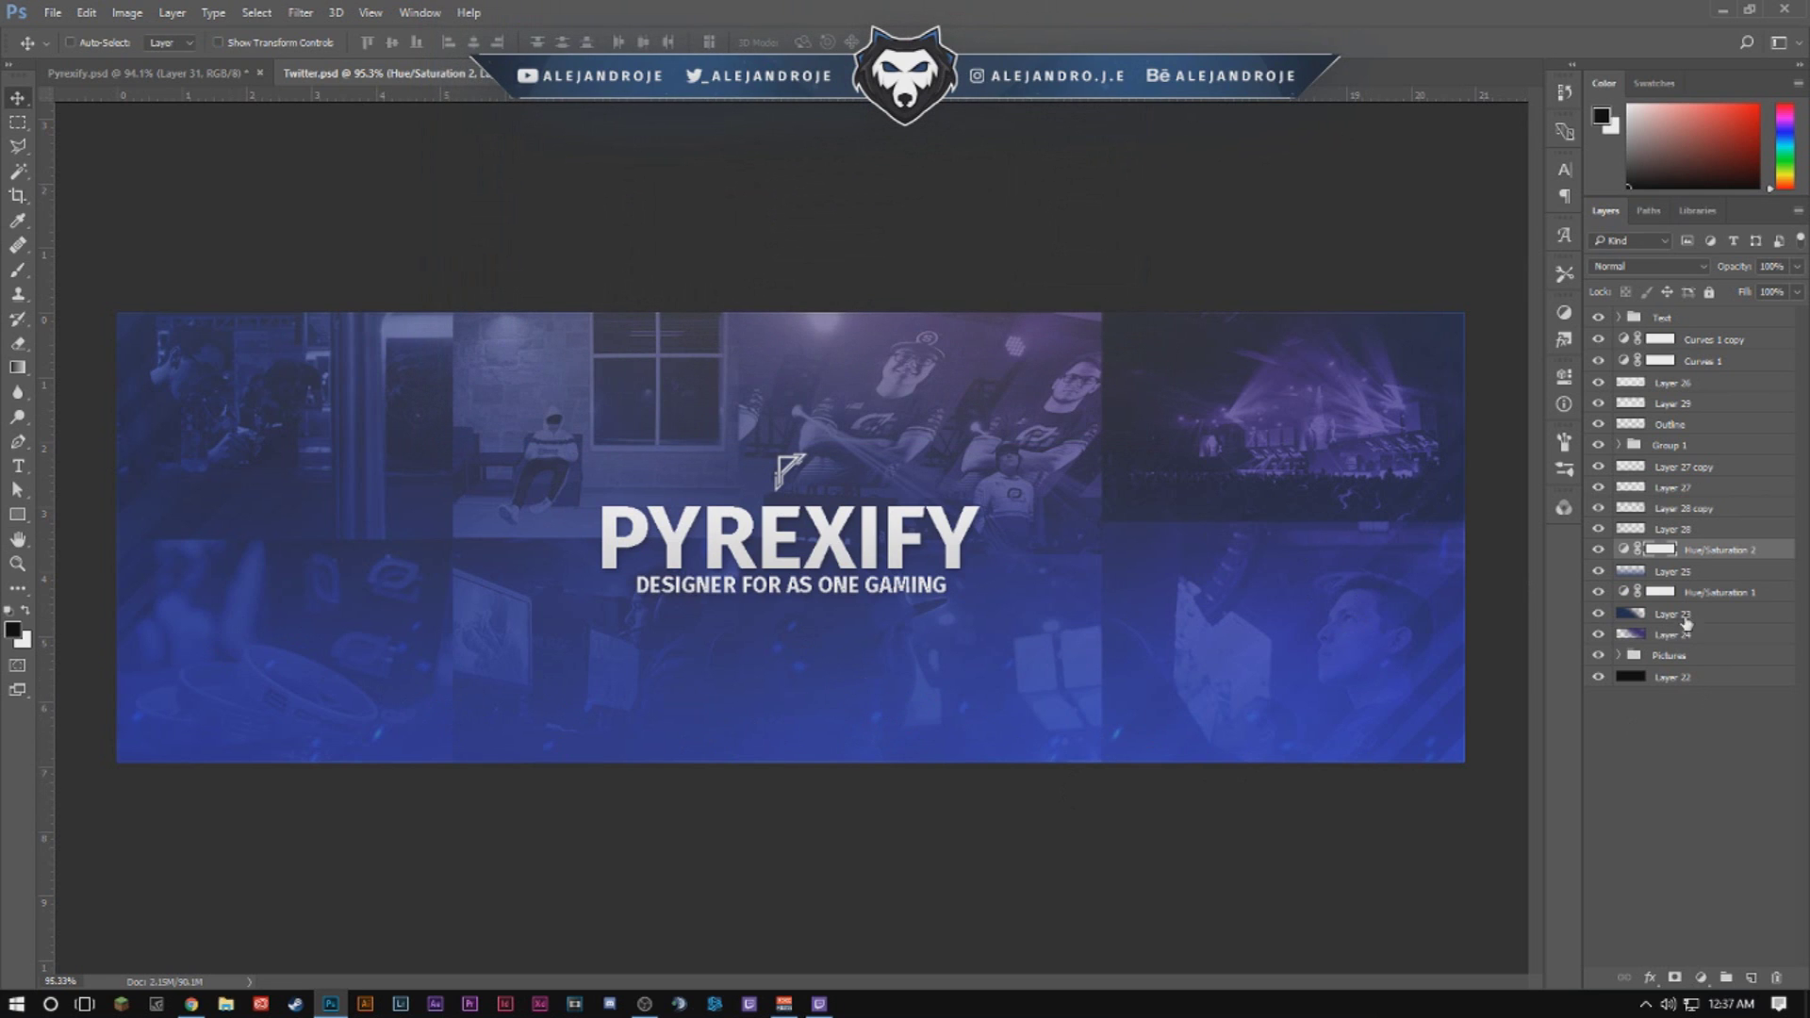
pyautogui.doubleClick(1624, 550)
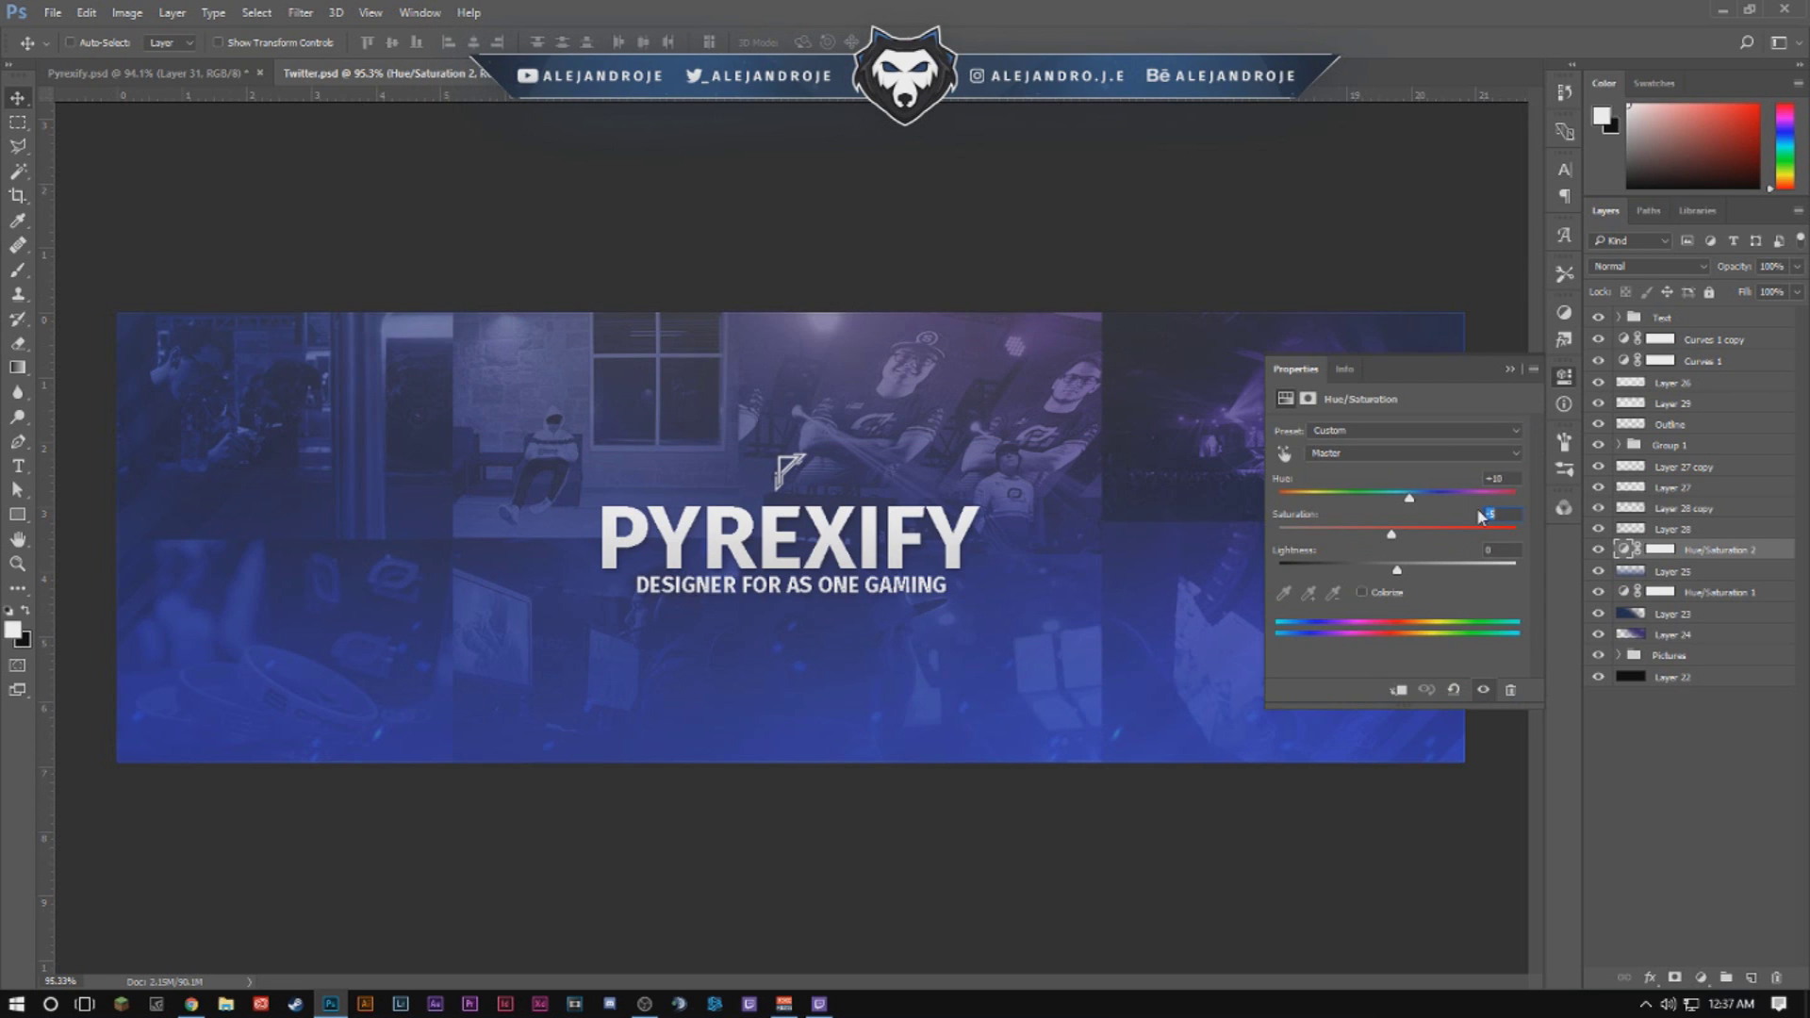
pyautogui.write('-25')
pyautogui.press('Return')
pyautogui.click(1514, 371)
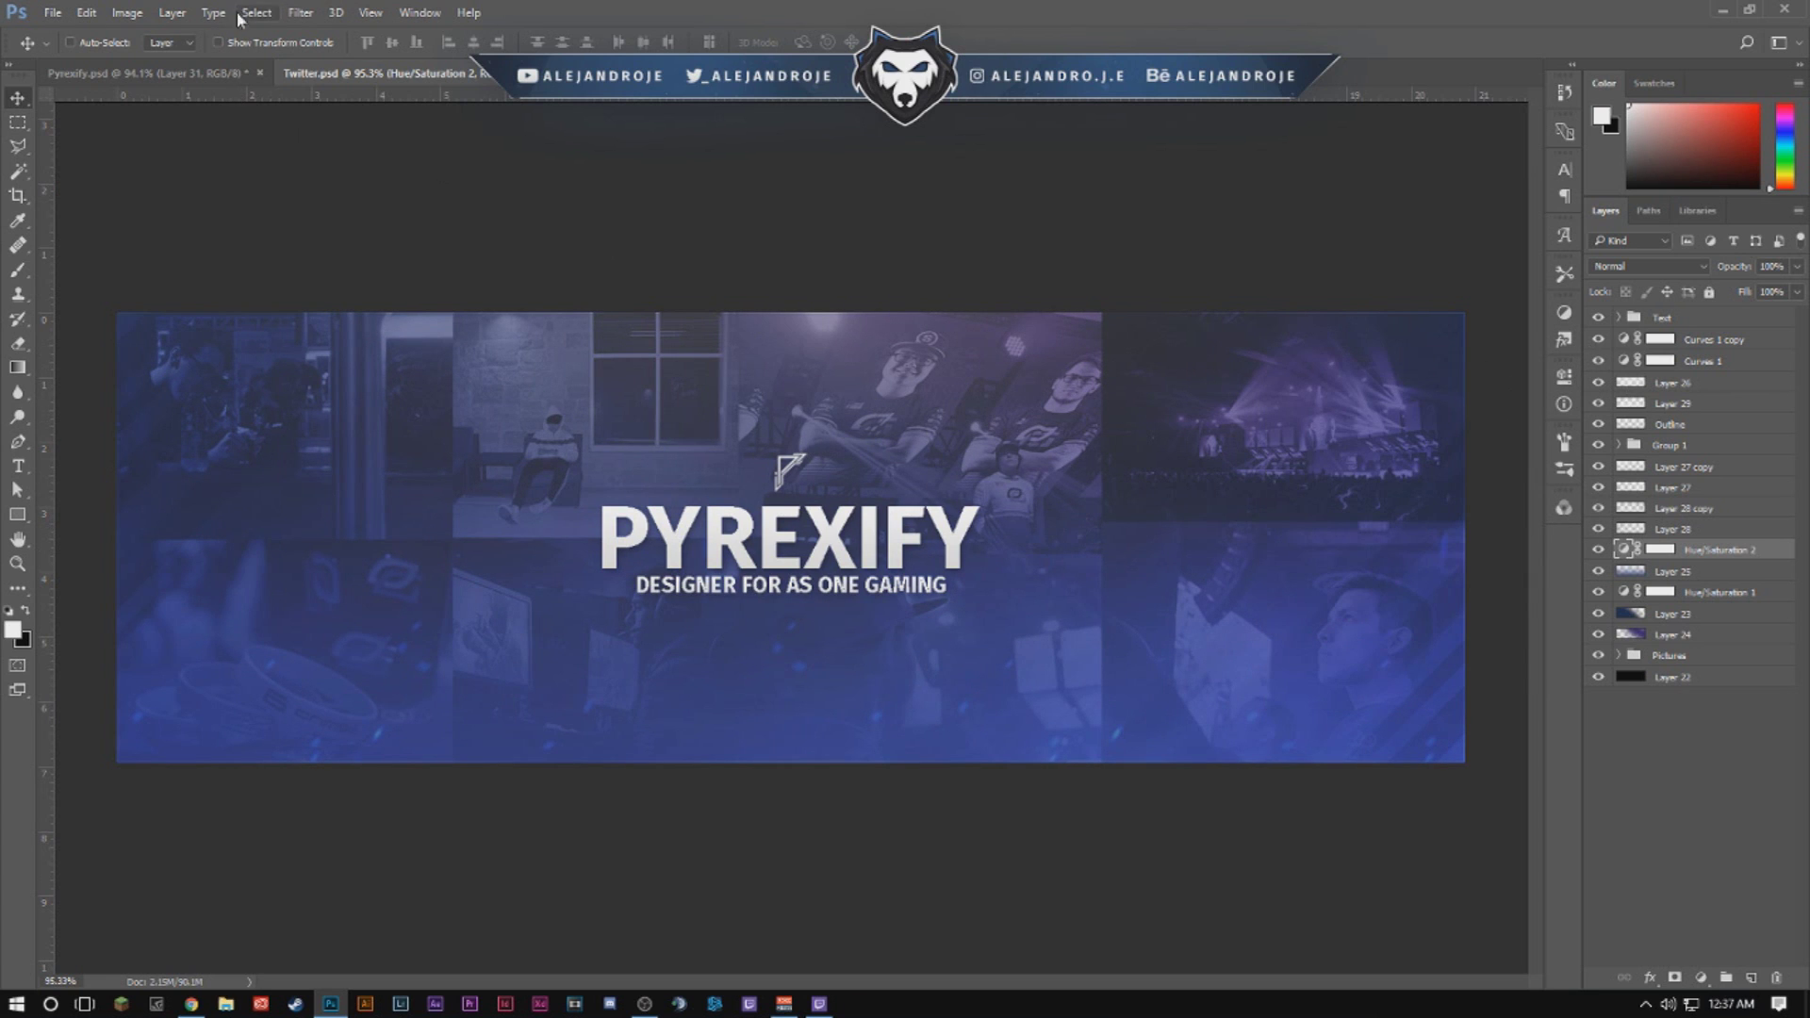
# Switch repeatedly between Pyrexify.psd and Twitter.psd to compare the desaturated header with the finished design.
pyautogui.click(224, 74)
pyautogui.click(325, 74)
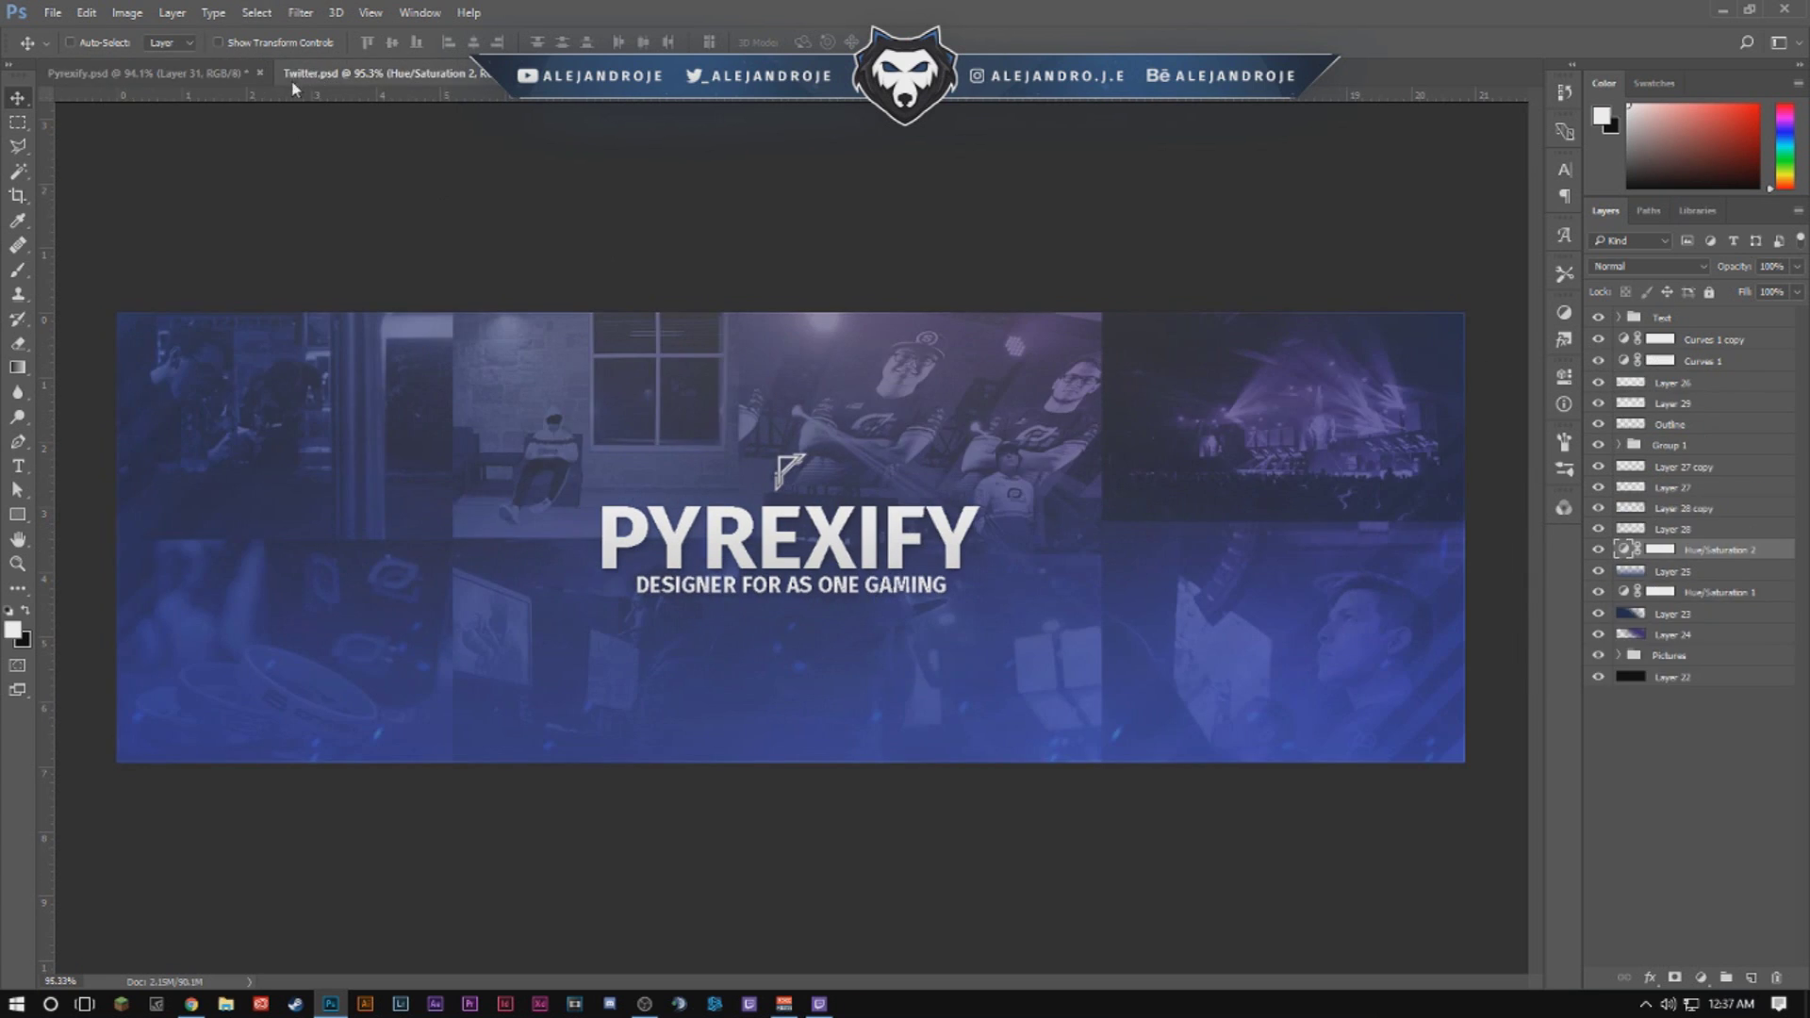
pyautogui.click(121, 79)
pyautogui.click(377, 73)
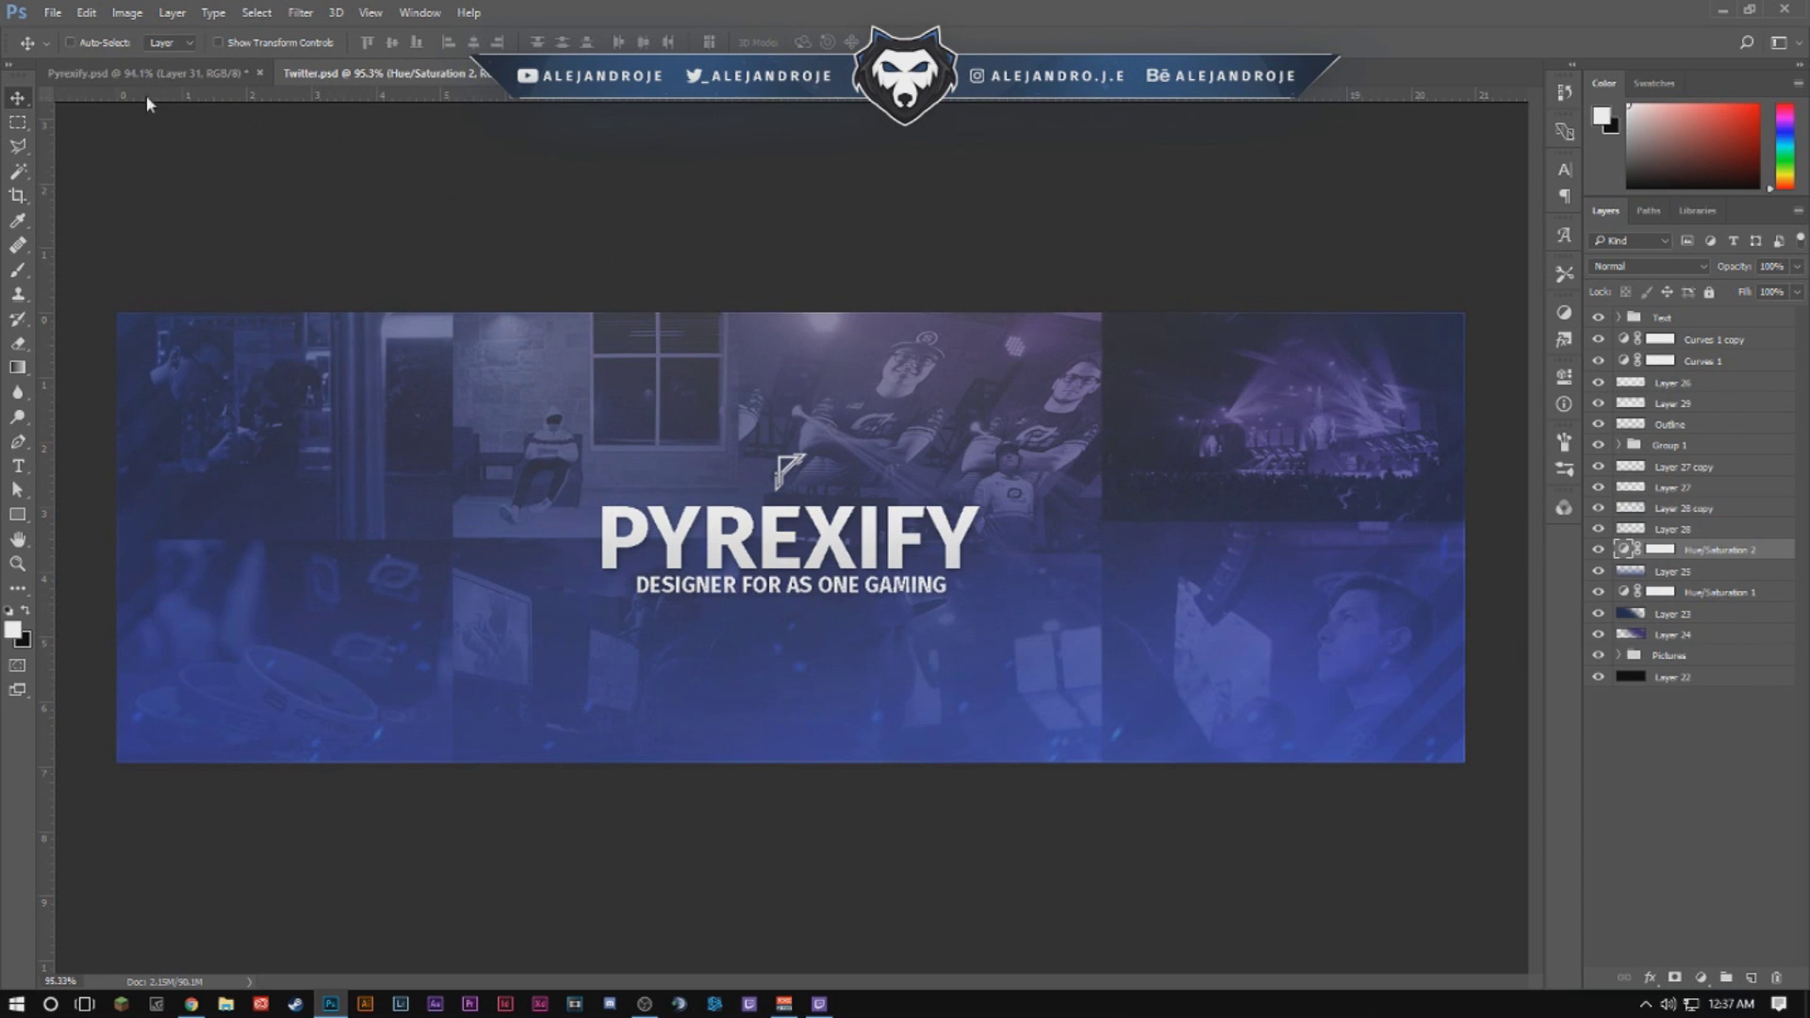
pyautogui.click(115, 73)
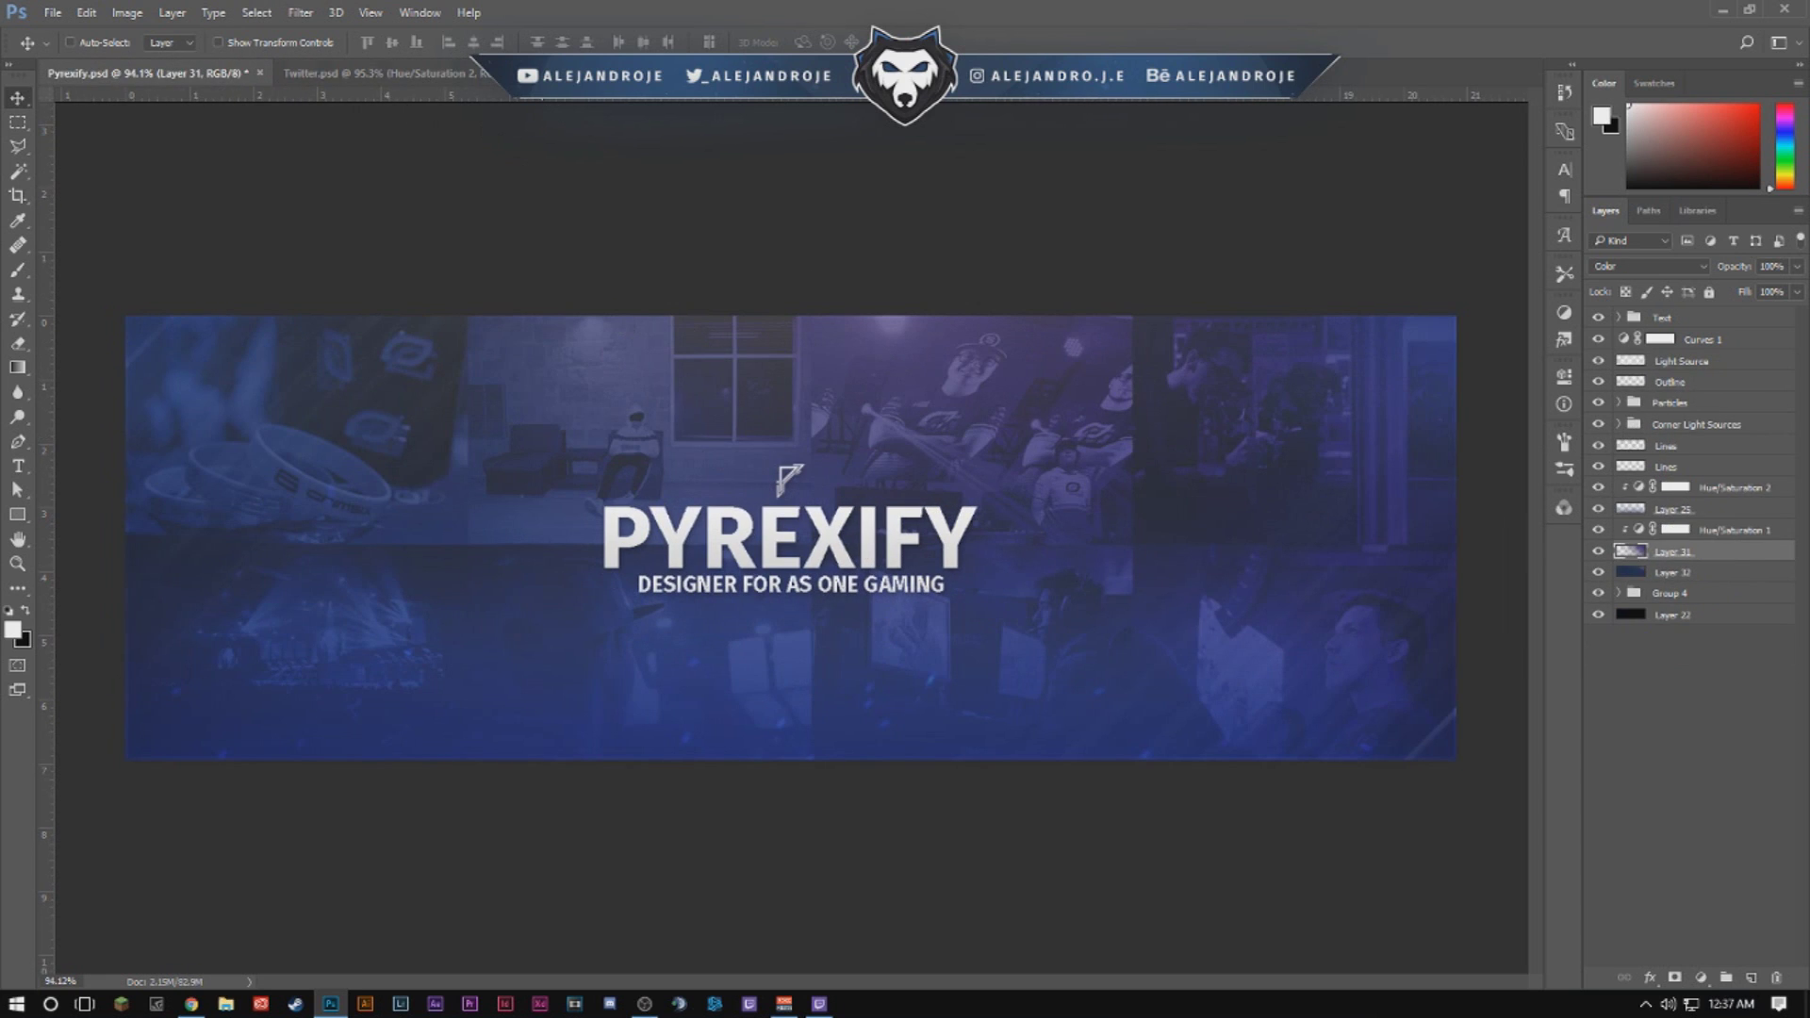
pyautogui.click(458, 71)
pyautogui.click(133, 76)
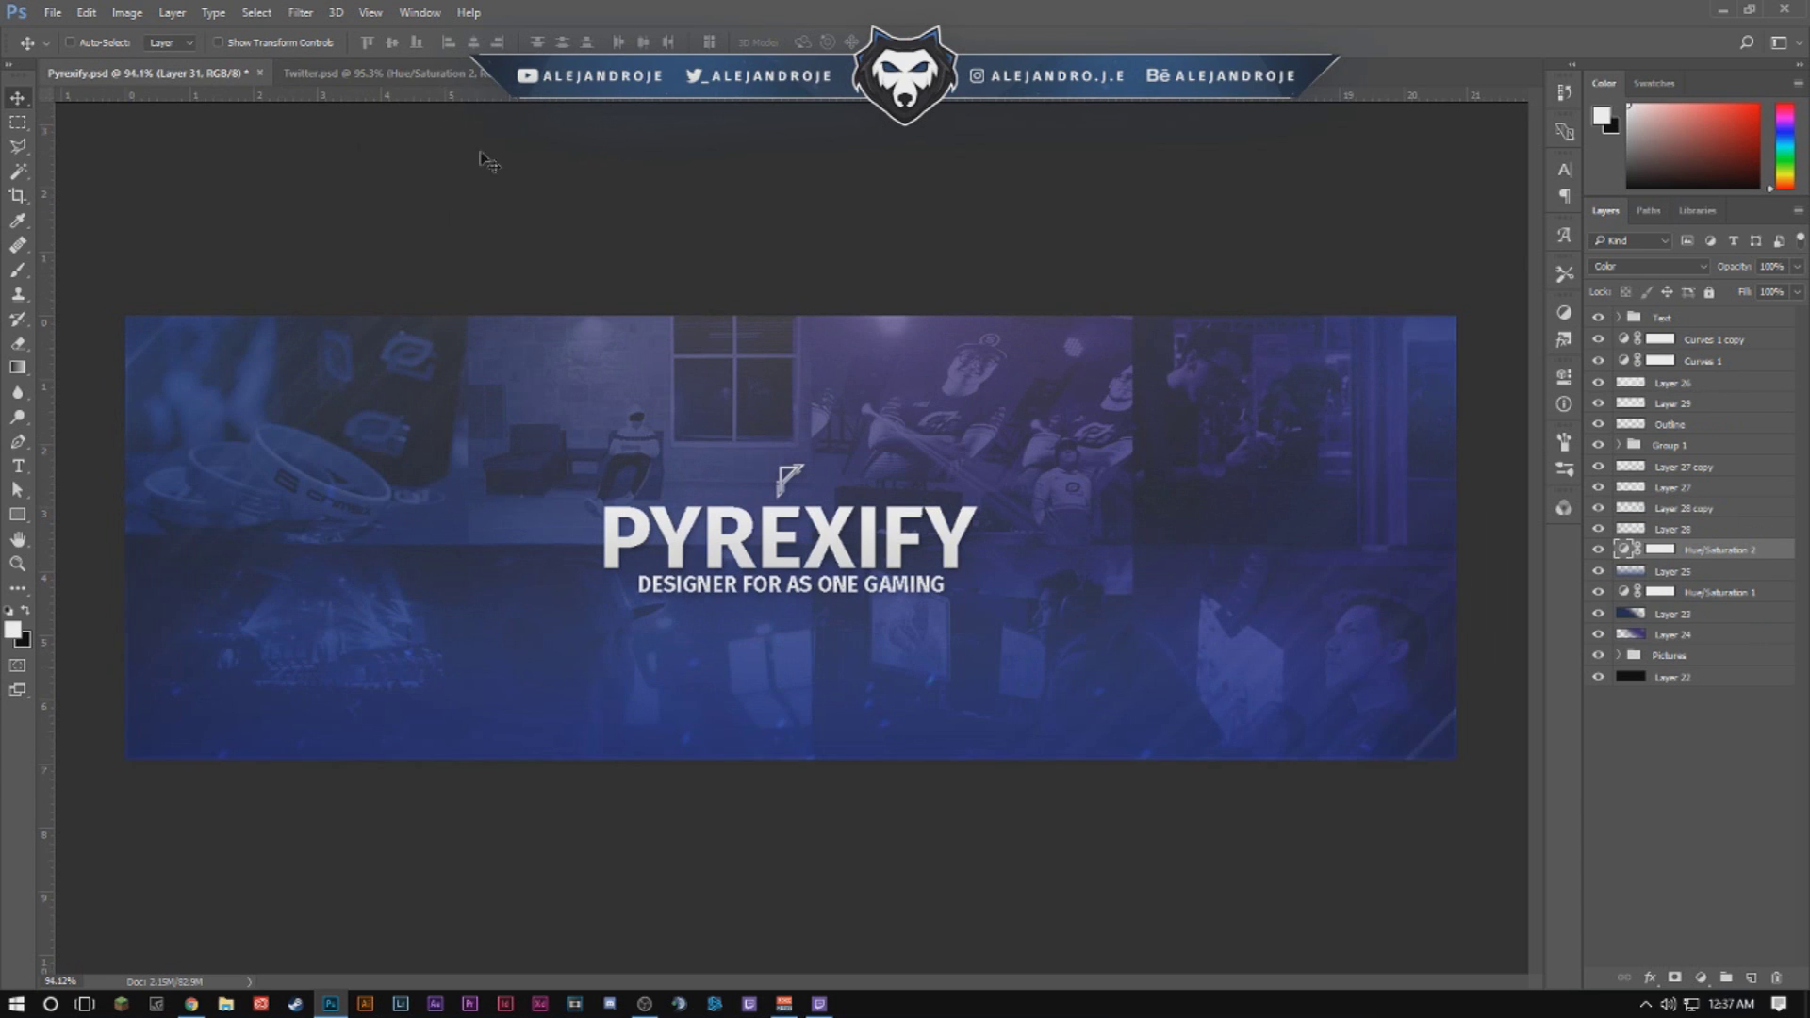
pyautogui.click(443, 81)
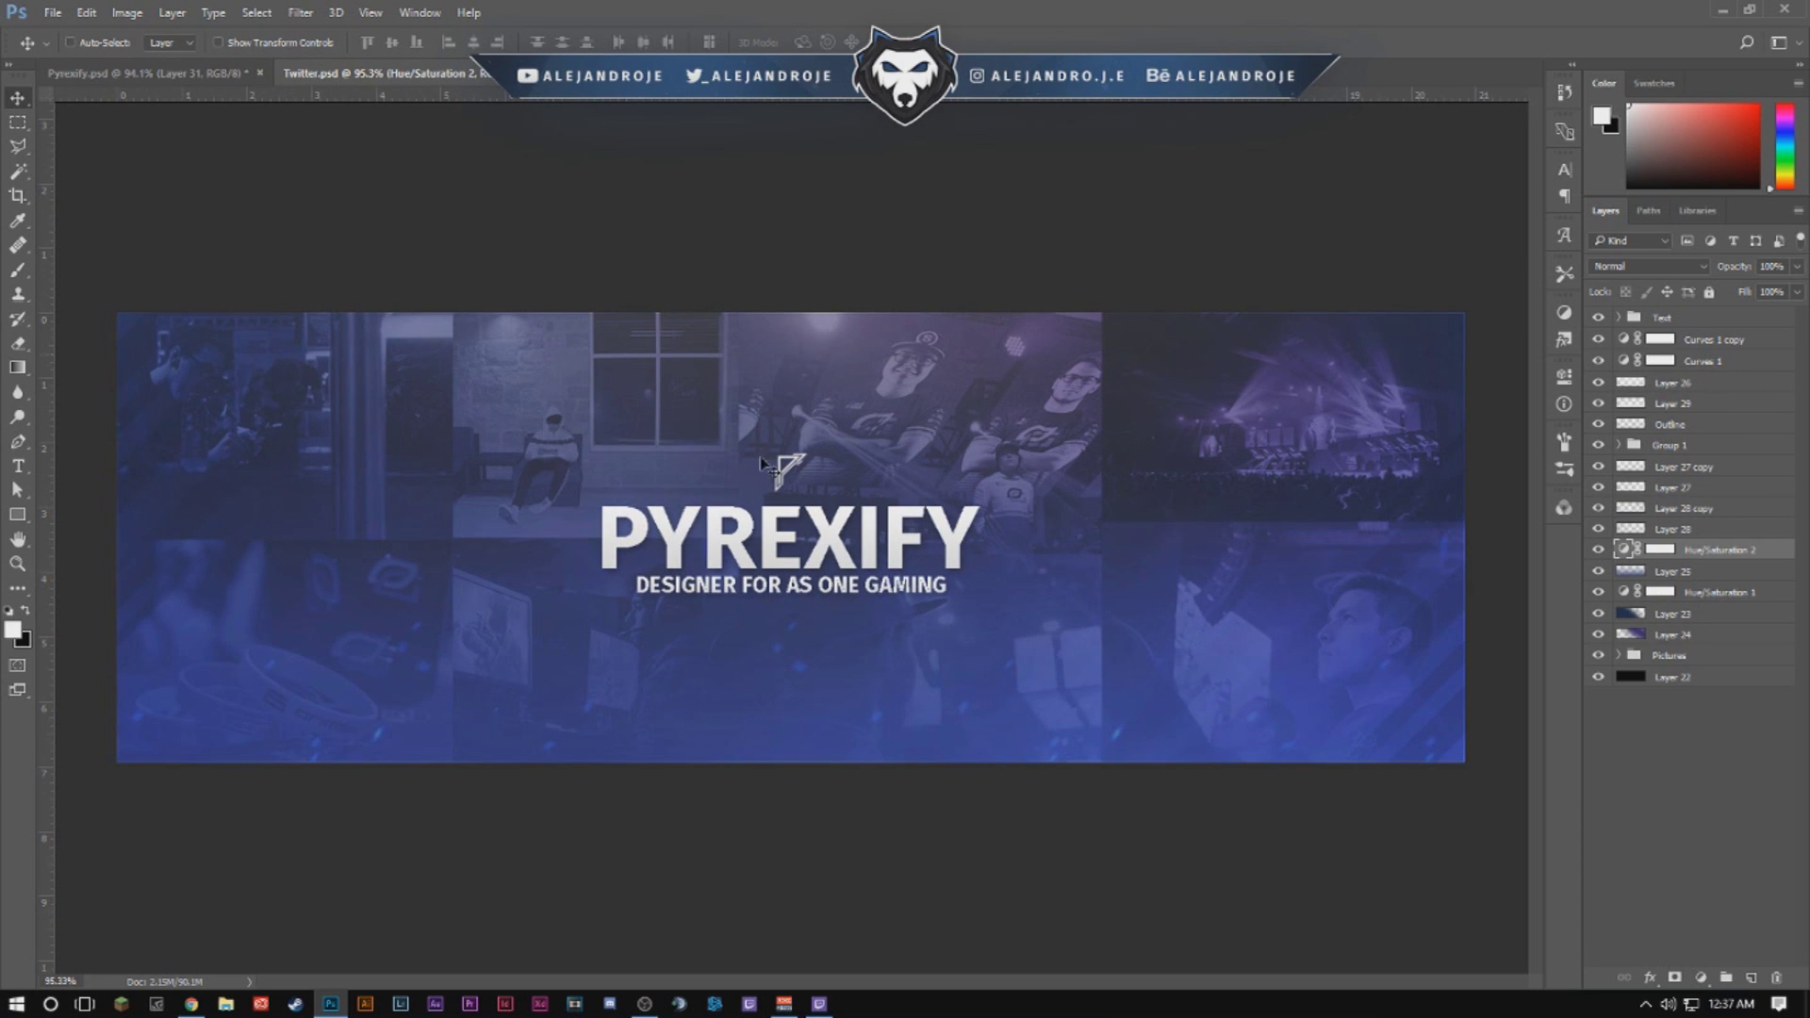
pyautogui.click(109, 74)
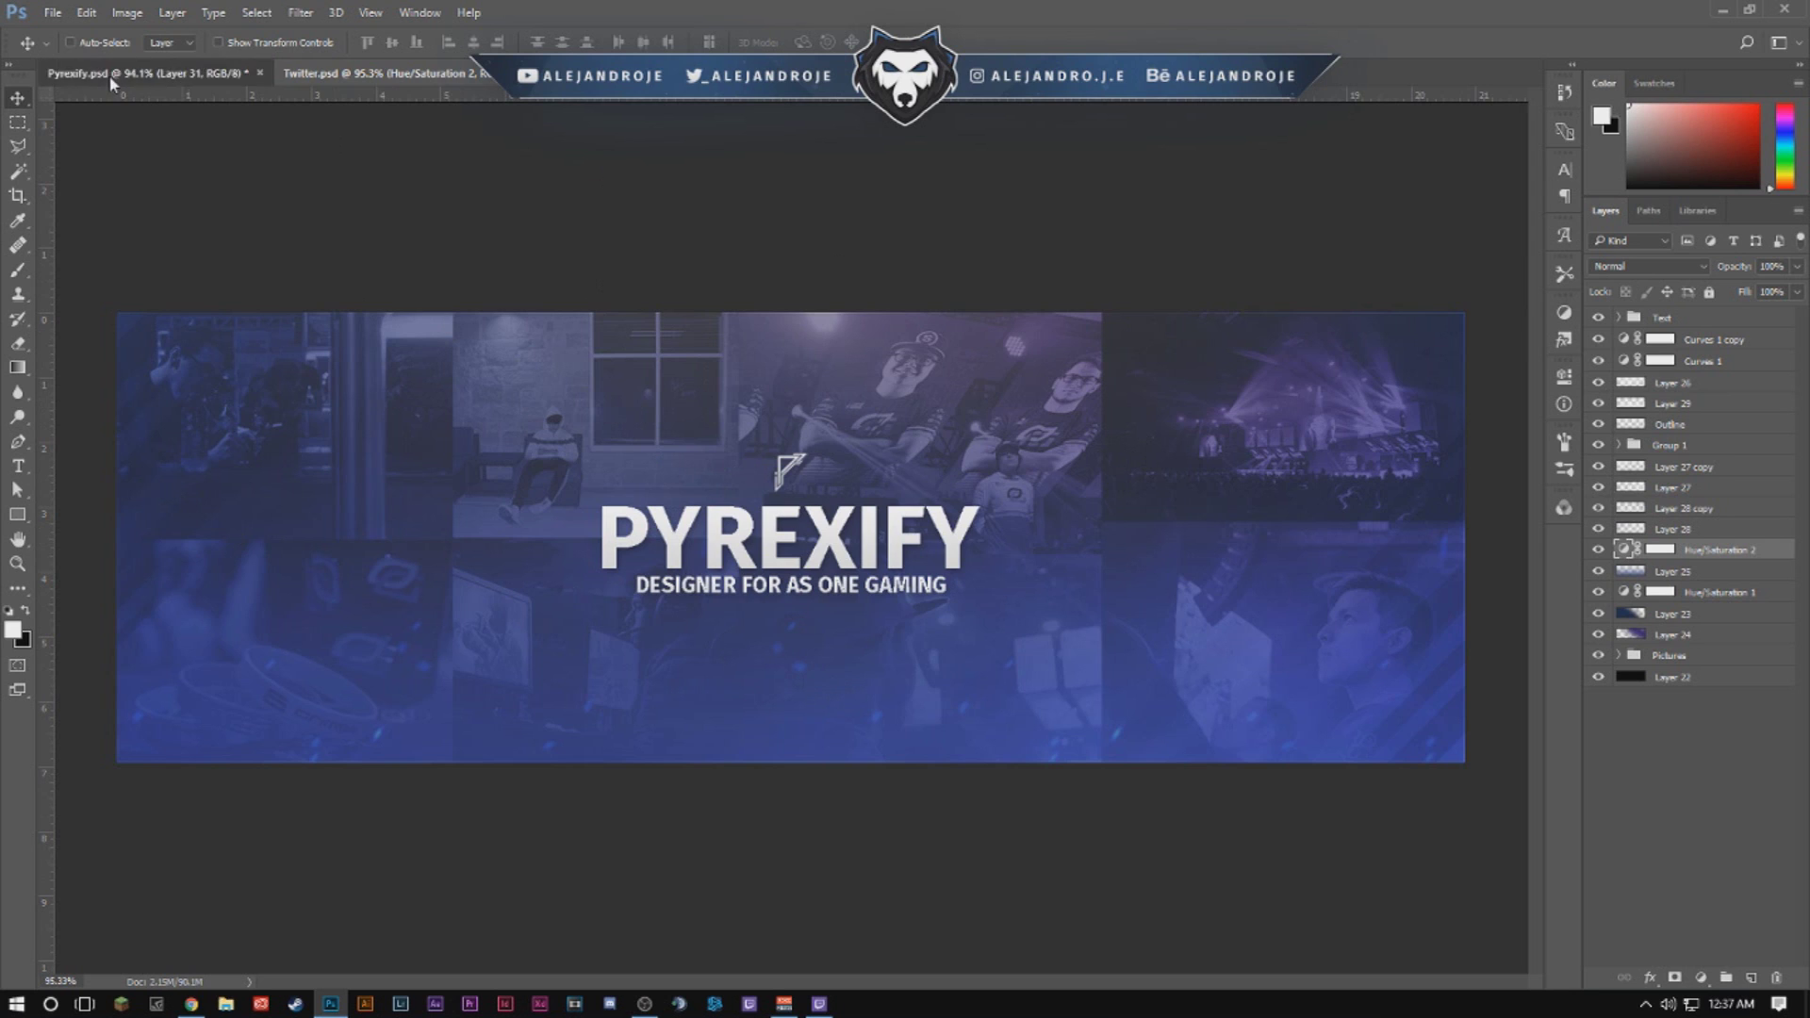
# Group all the layers of Twitter.psd, from the Text group down to Layer 32, into one group.
pyautogui.click(435, 75)
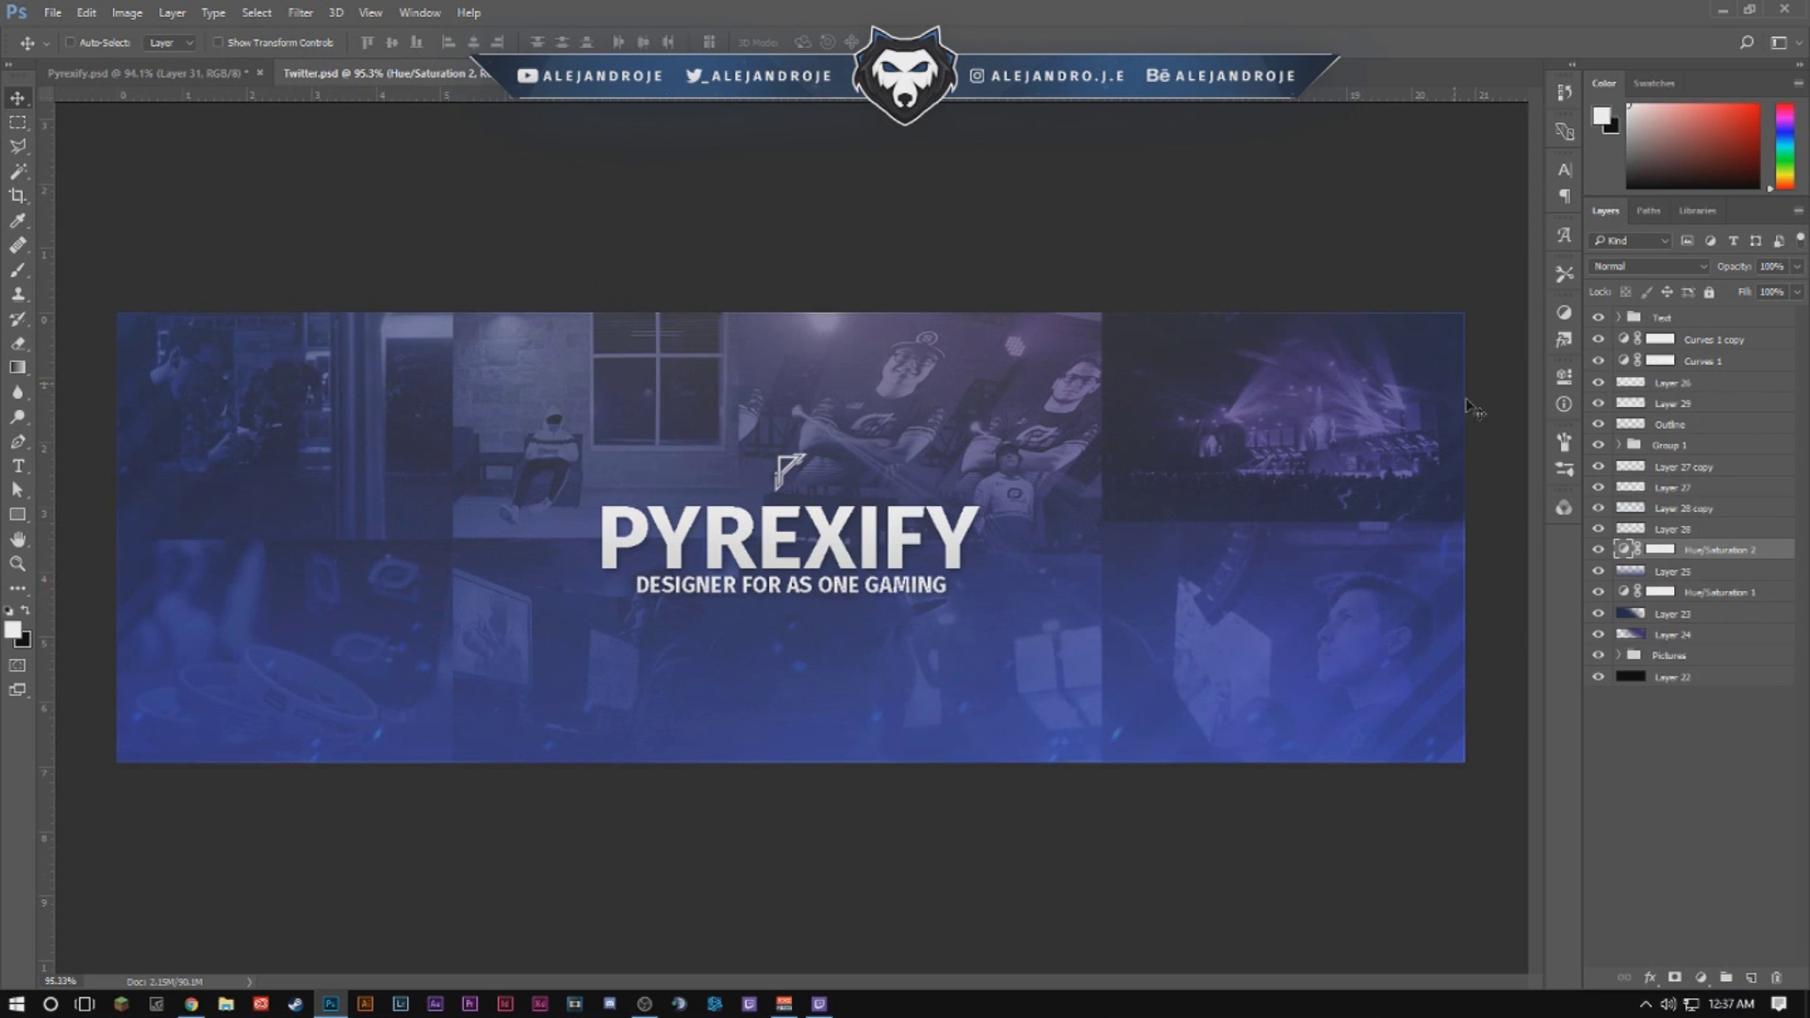
pyautogui.click(1713, 325)
pyautogui.keyDown('shift'); pyautogui.click(1712, 680); pyautogui.keyUp('shift')
pyautogui.hotkey('ctrl', 'g')
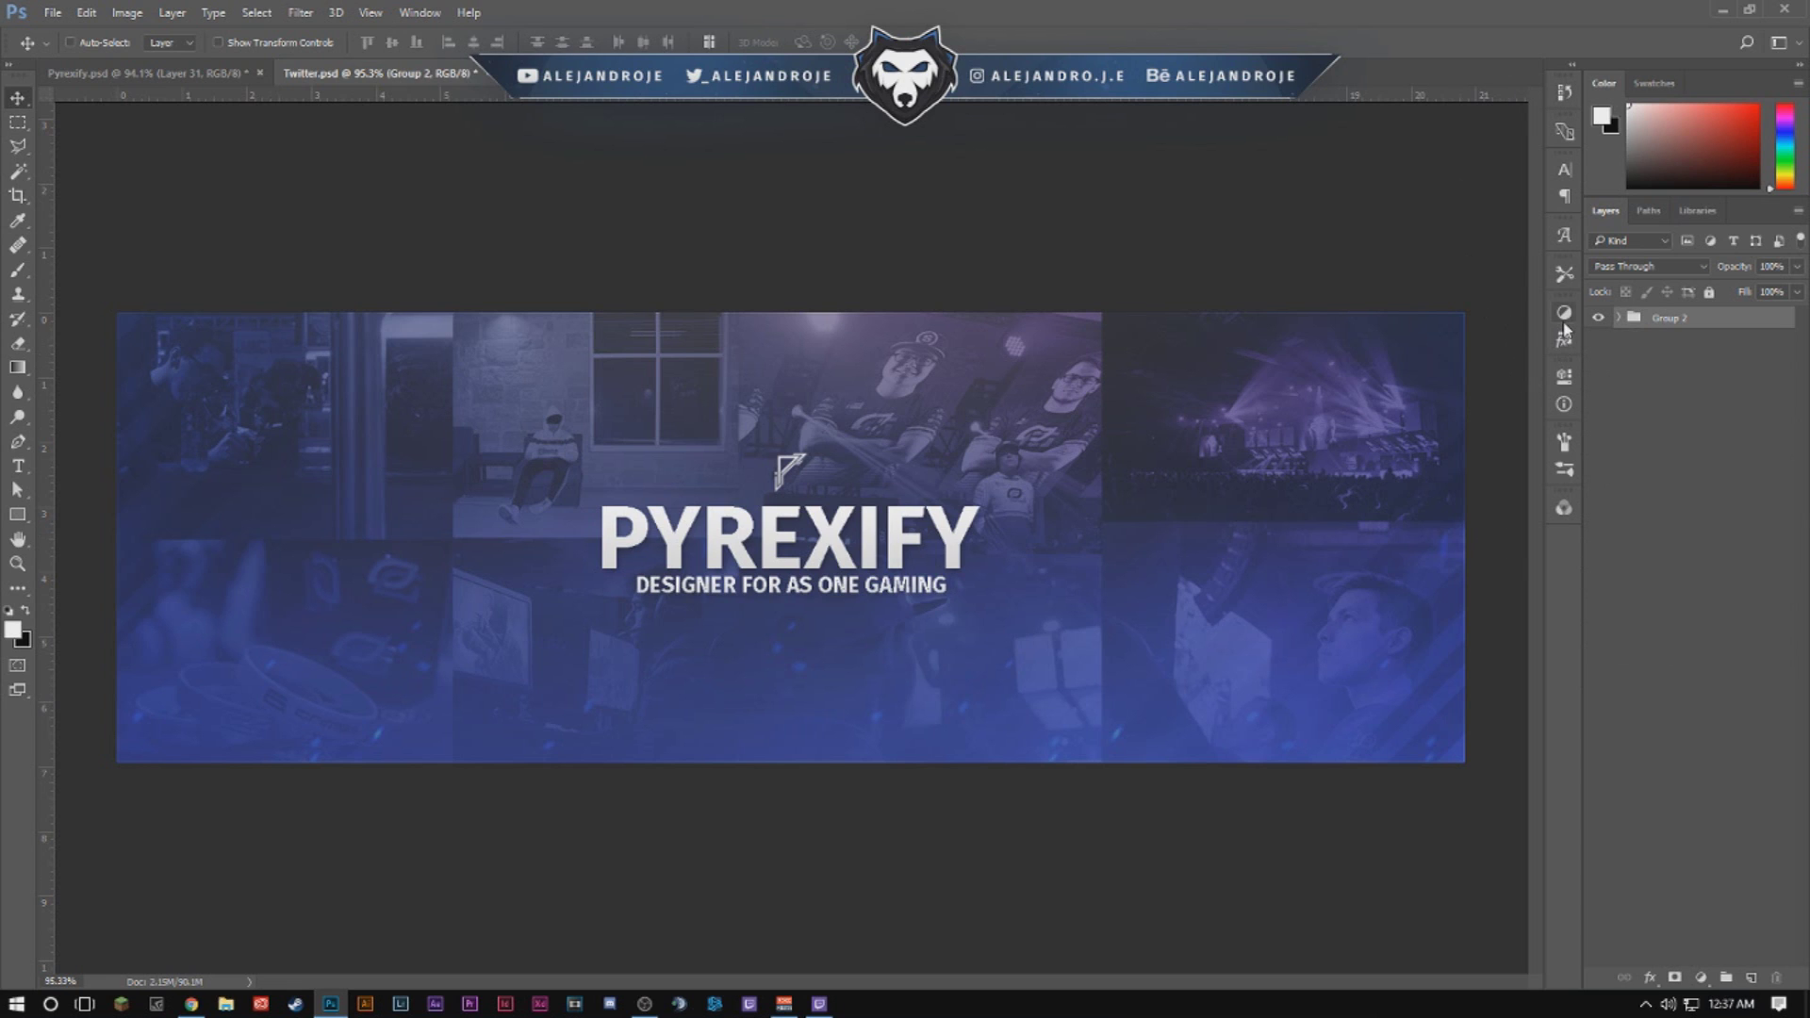
# Add a Hue/Saturation adjustment layer above the group holding the whole header.
pyautogui.click(1563, 314)
pyautogui.click(1411, 373)
pyautogui.moveTo(1434, 364); pyautogui.dragTo(1660, 382)
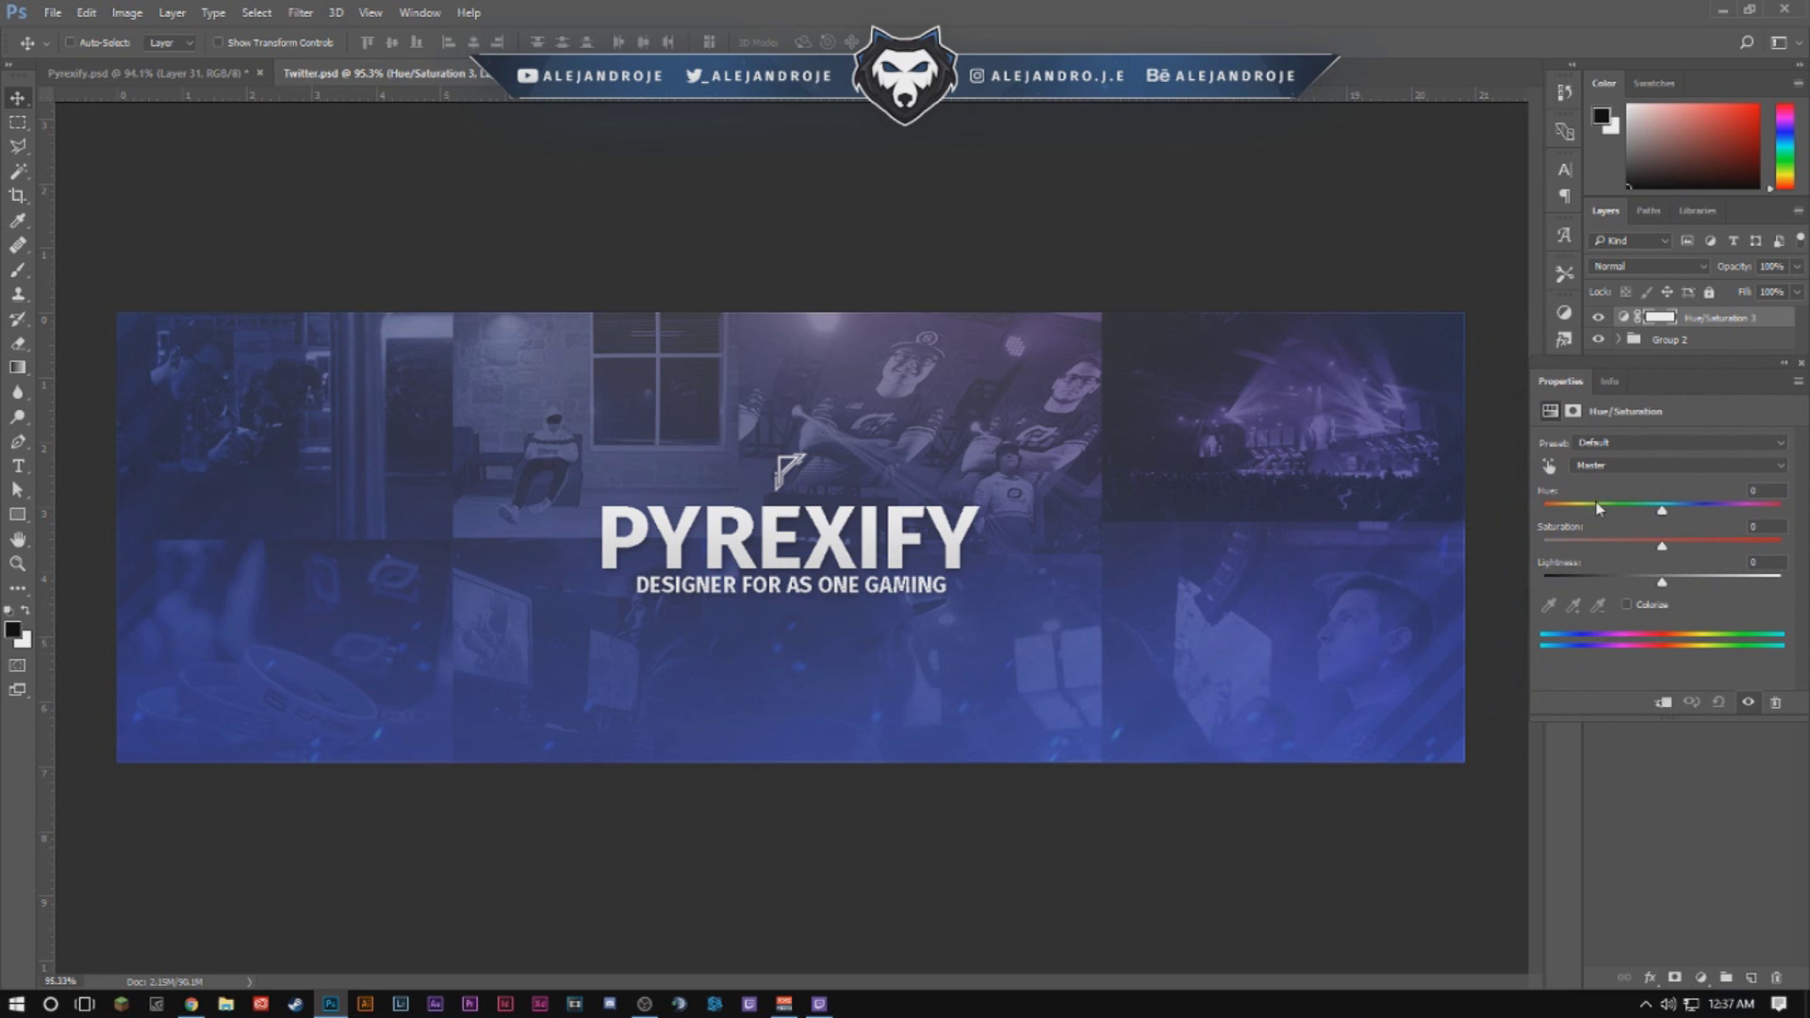
# Try yellow and green hue shifts on the new Hue/Saturation adjustment above the group, and reset its hue to 0.
pyautogui.moveTo(1663, 512); pyautogui.dragTo(1465, 486)
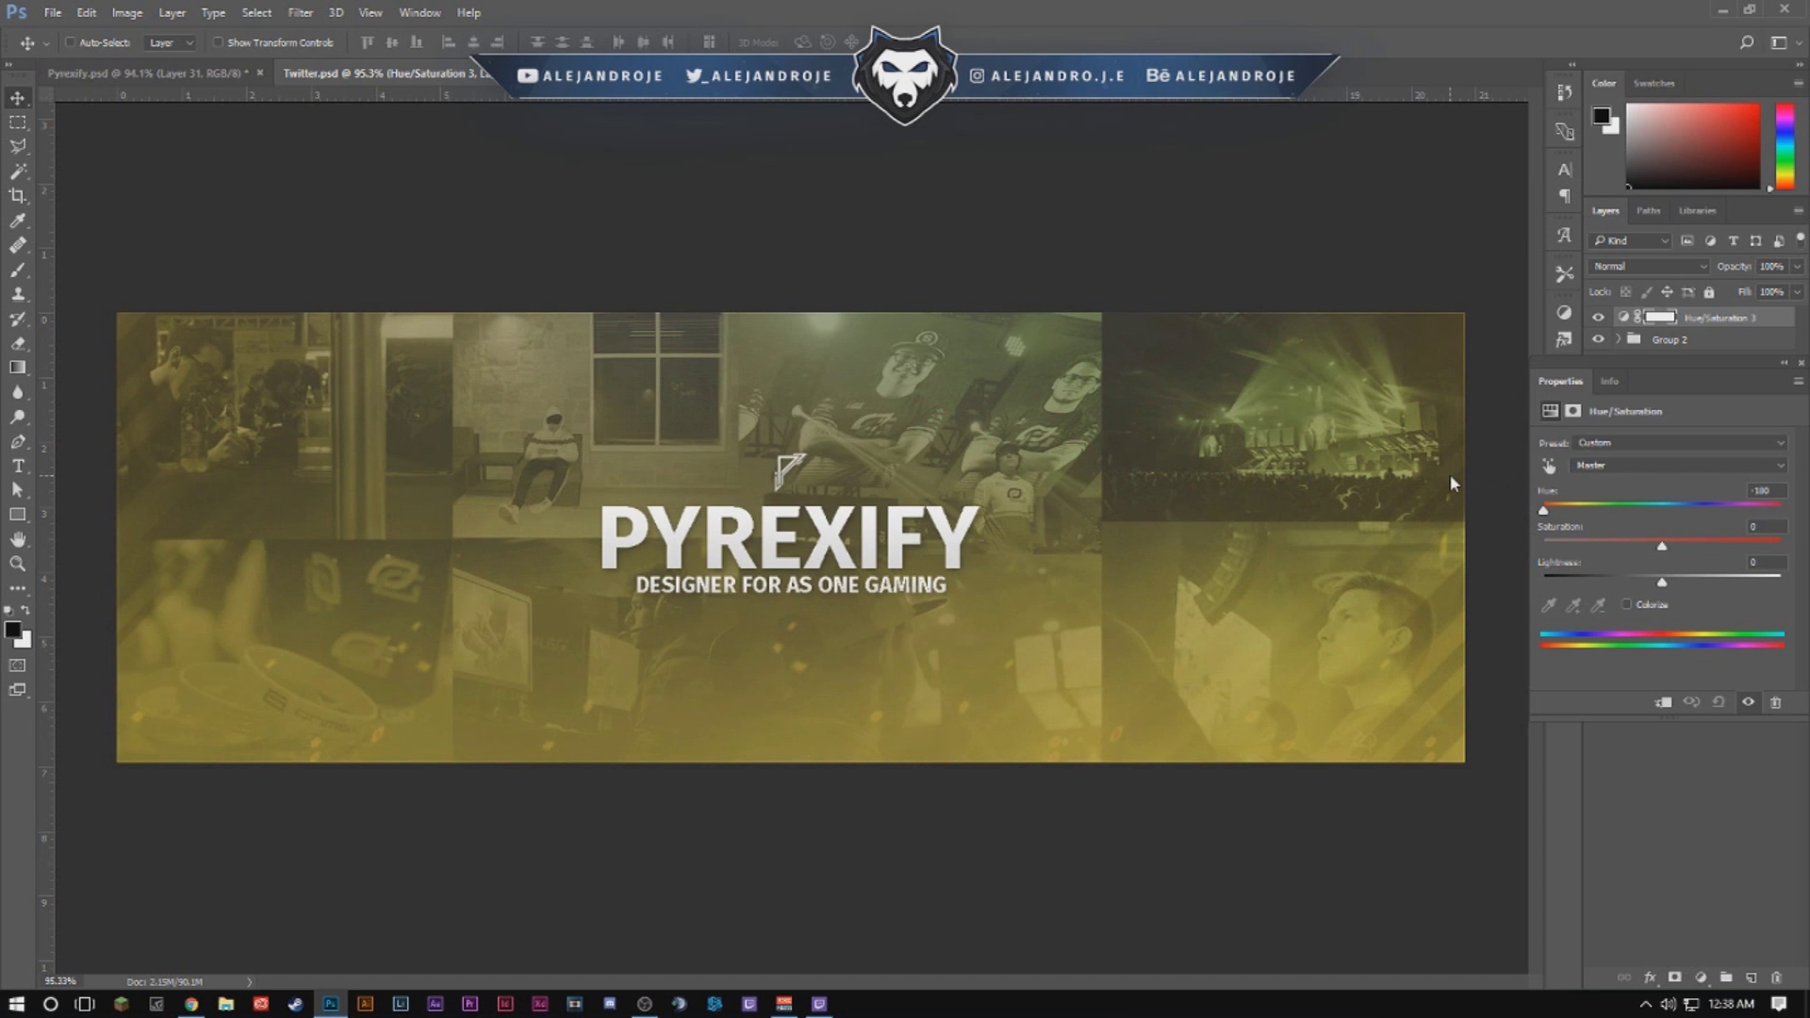
pyautogui.moveTo(1524, 477); pyautogui.dragTo(1568, 484)
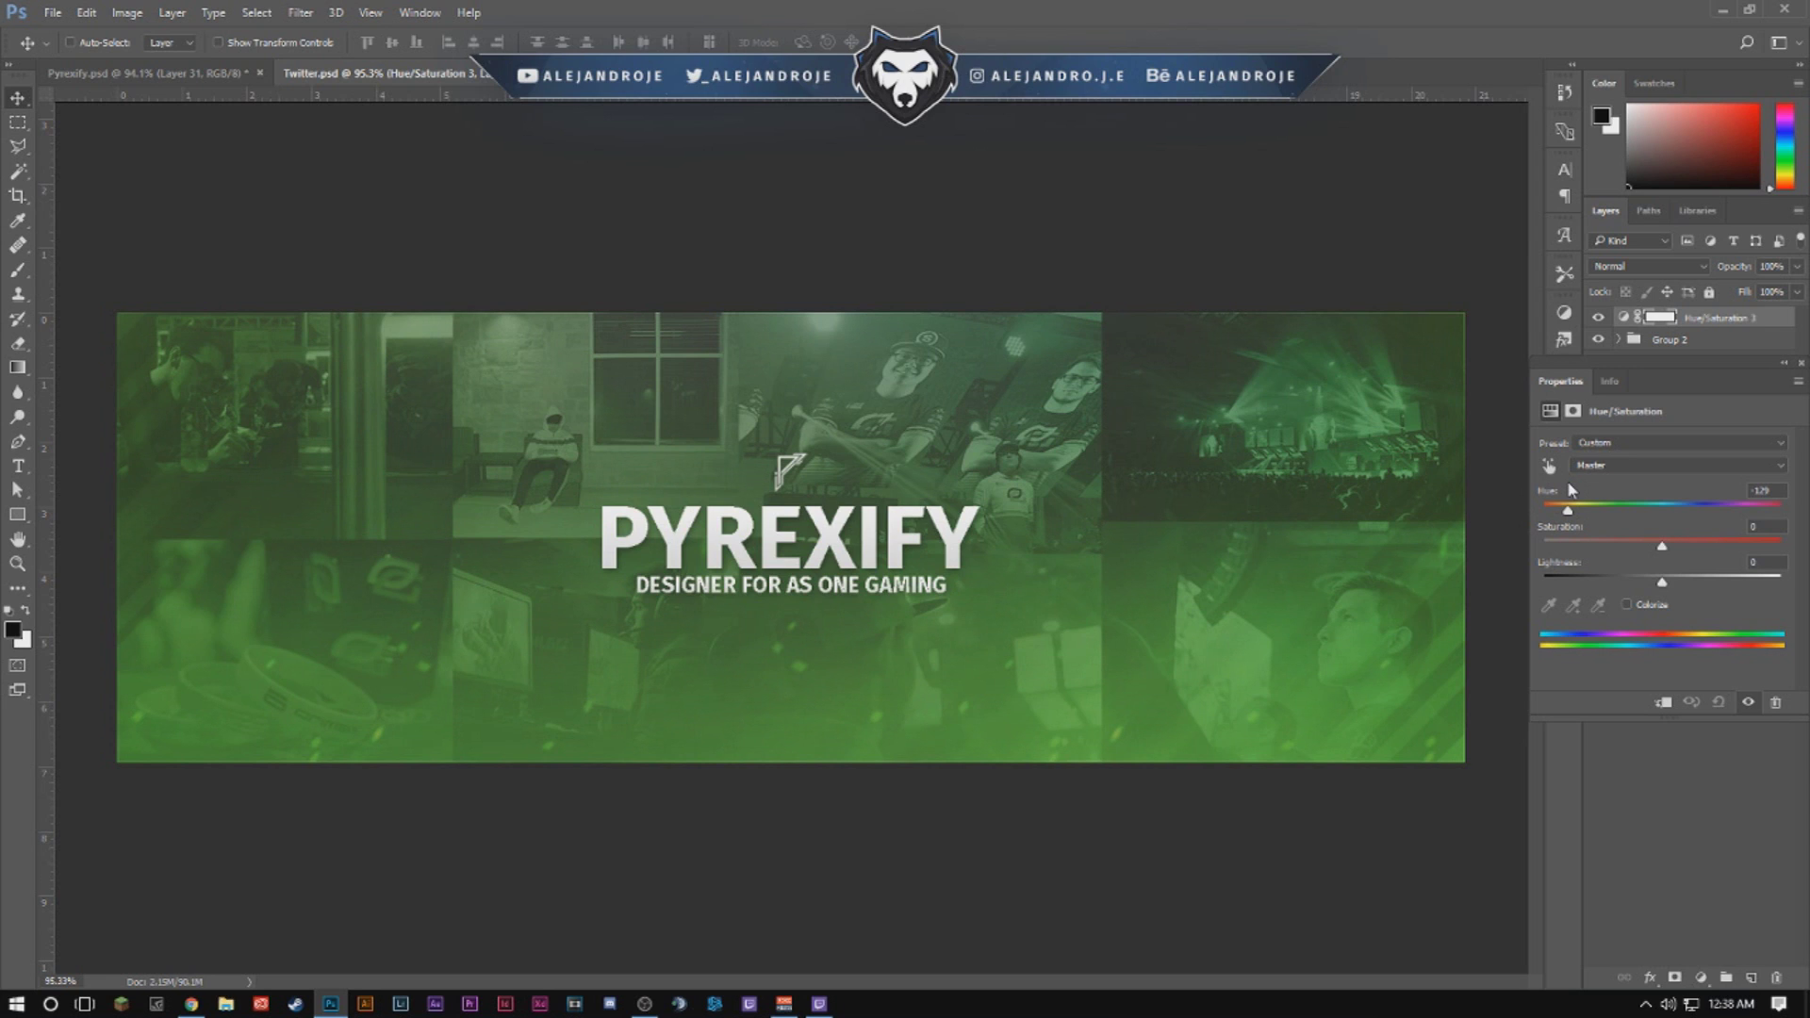
pyautogui.moveTo(1569, 488); pyautogui.dragTo(1572, 489)
pyautogui.moveTo(1572, 489)
pyautogui.mouseDown()
pyautogui.moveTo(1791, 501)
pyautogui.moveTo(1628, 554)
pyautogui.moveTo(1466, 534)
pyautogui.moveTo(1690, 518)
pyautogui.moveTo(1585, 490)
pyautogui.mouseUp()
pyautogui.write('0')
pyautogui.press('Return')
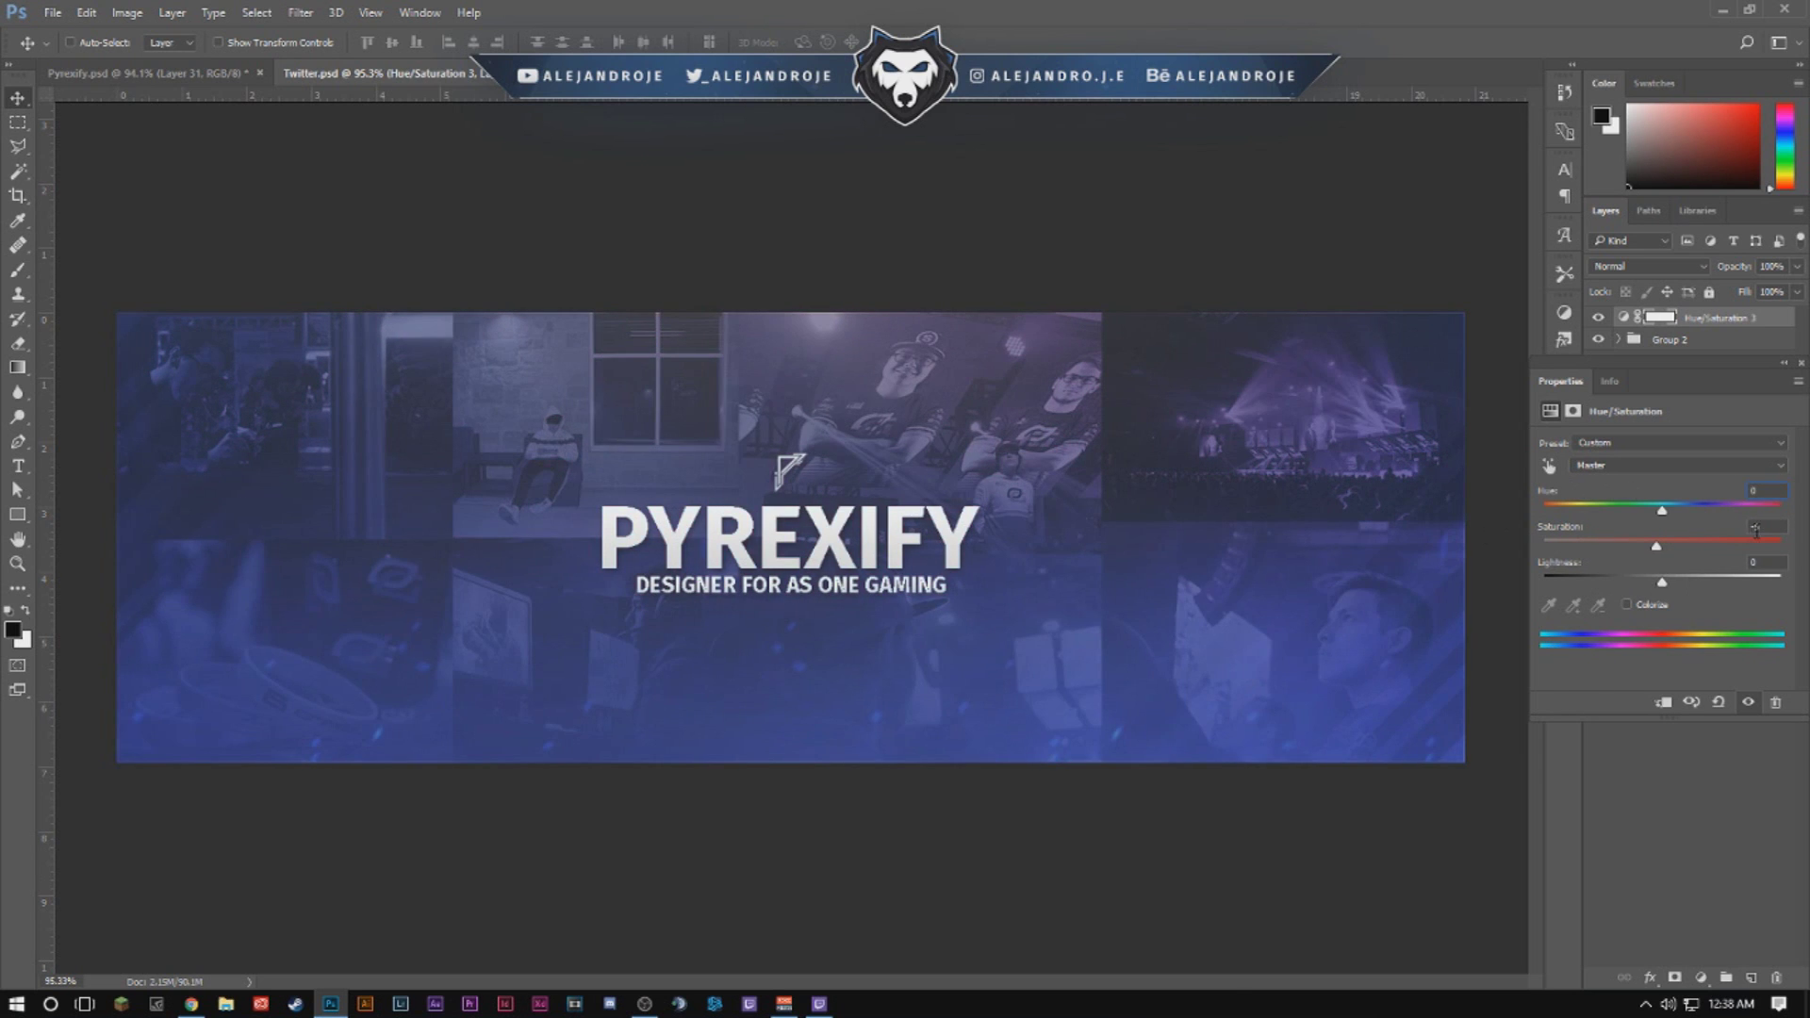
pyautogui.click(1784, 362)
pyautogui.click(1563, 312)
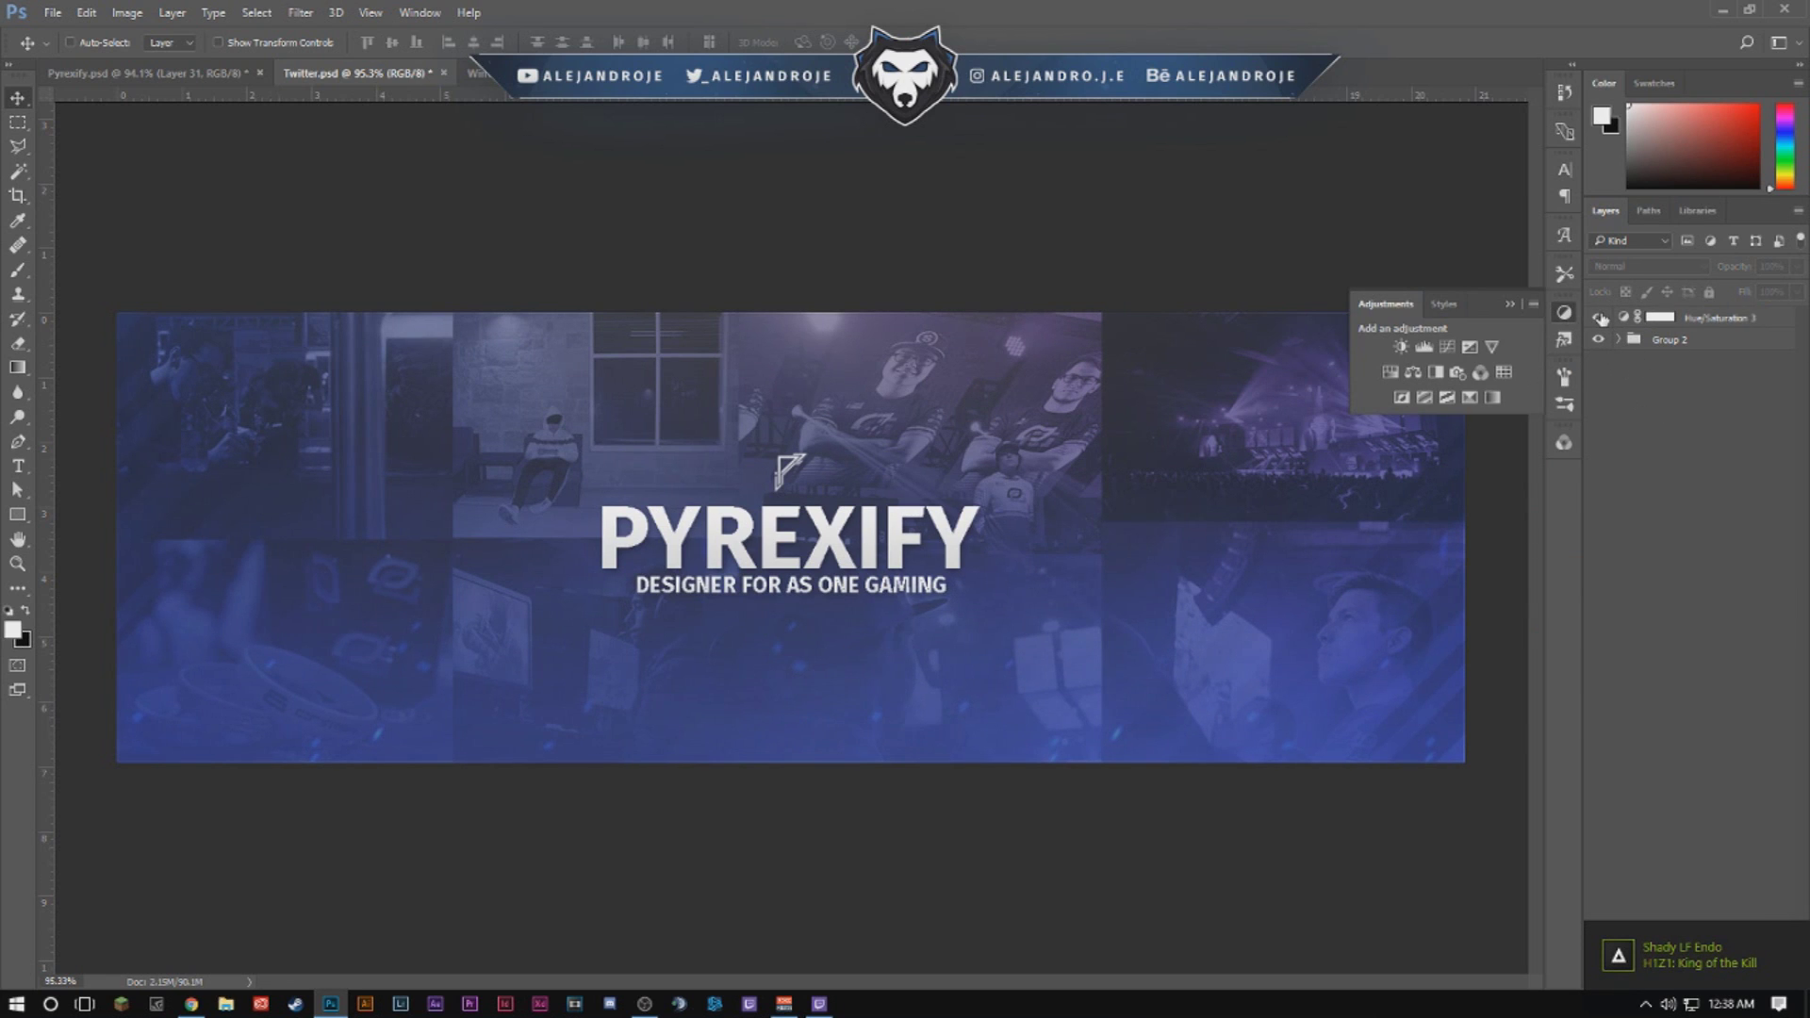
pyautogui.click(1509, 304)
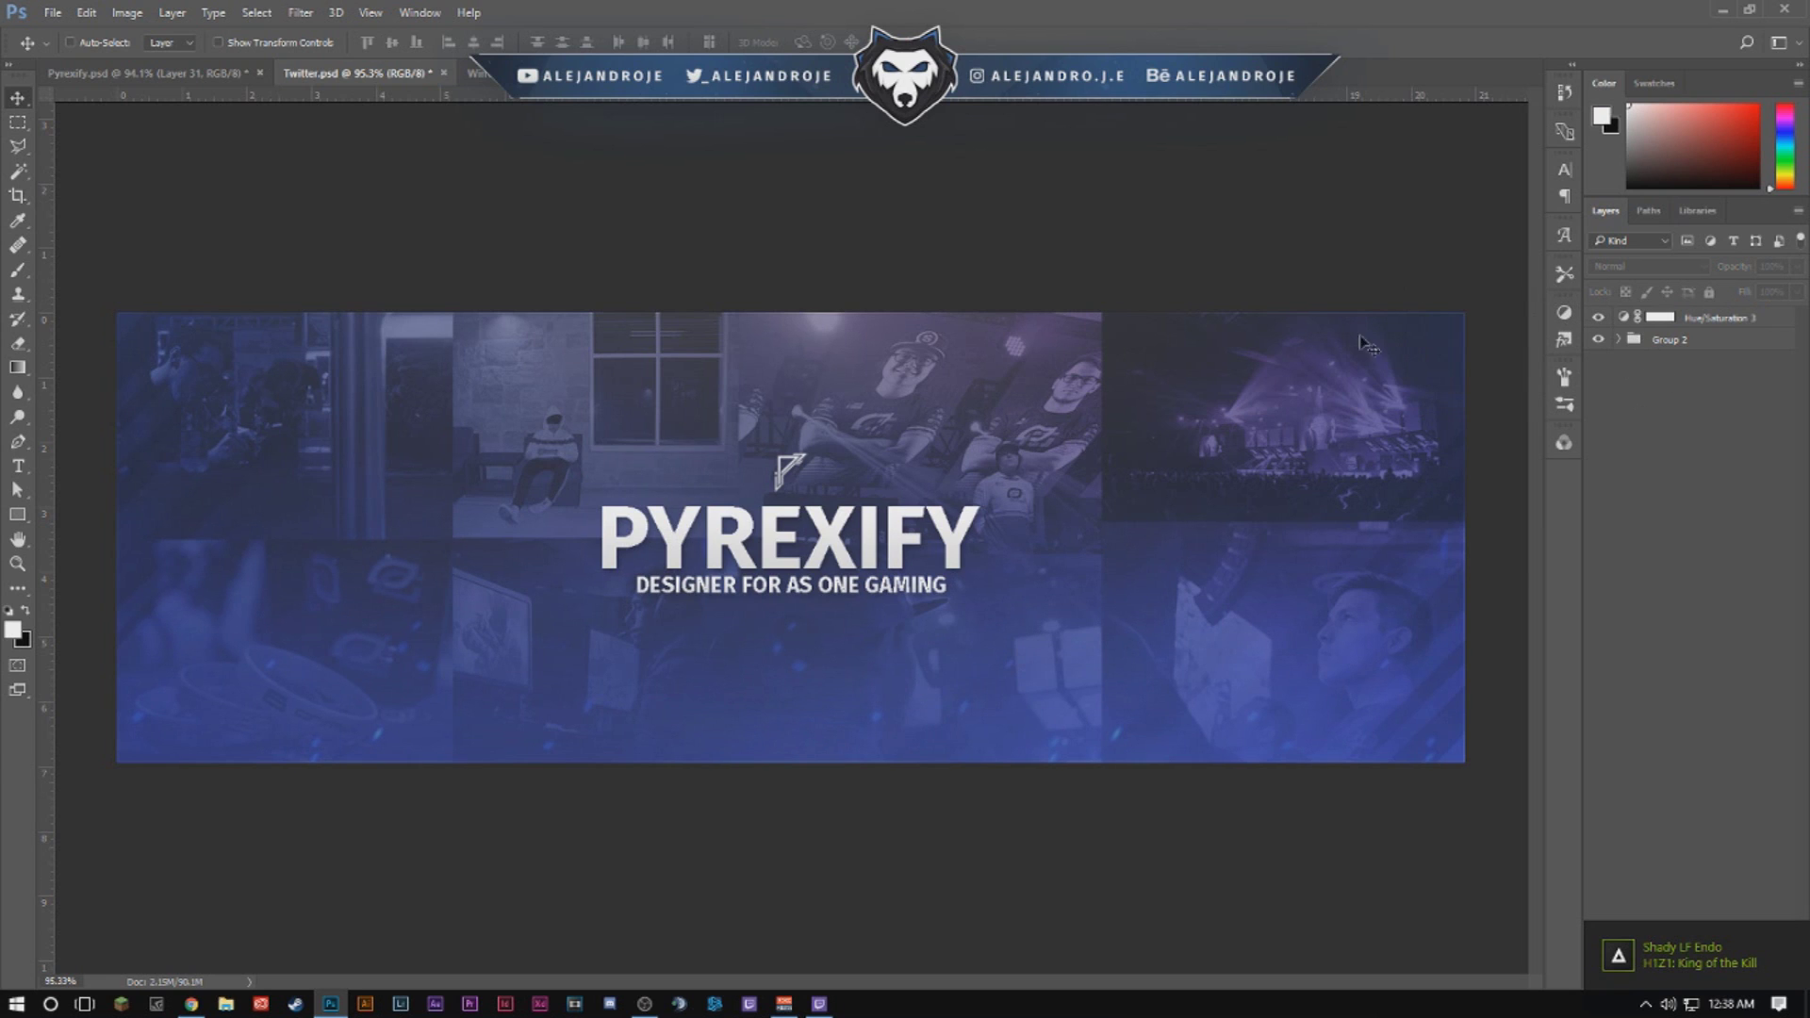